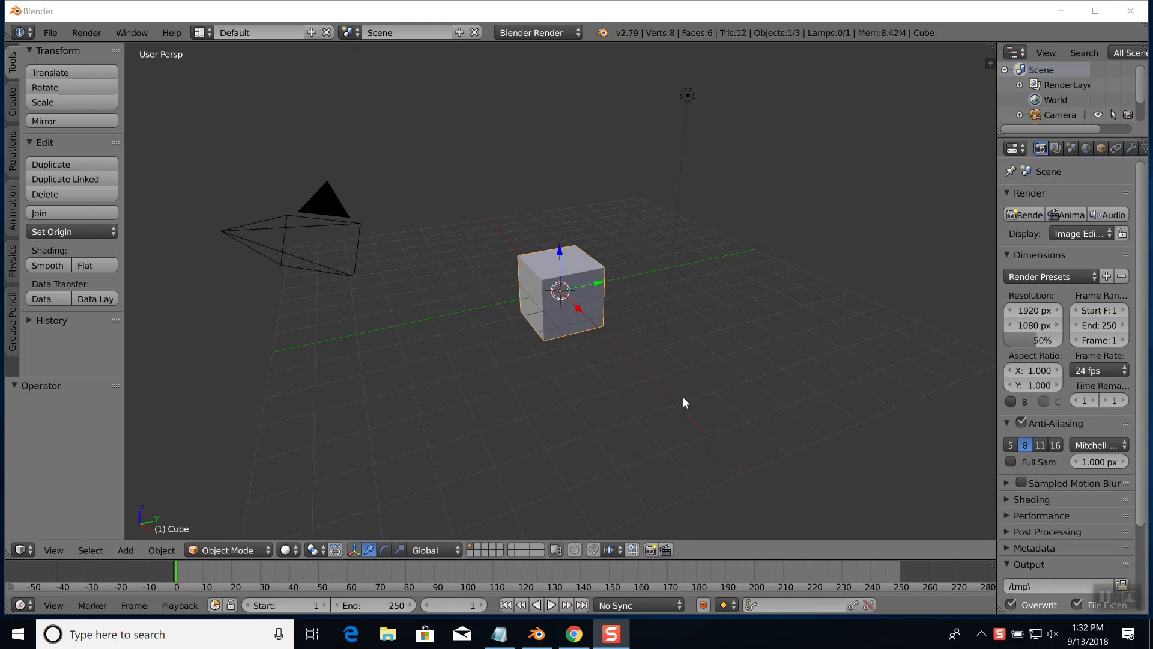
Switch to the browser and play the YouTube video "Blender Hair Tutorial in 60 seconds" full screen, pausing at the rendering engine instruction
key(alt+Tab)
key(alt+Tab)
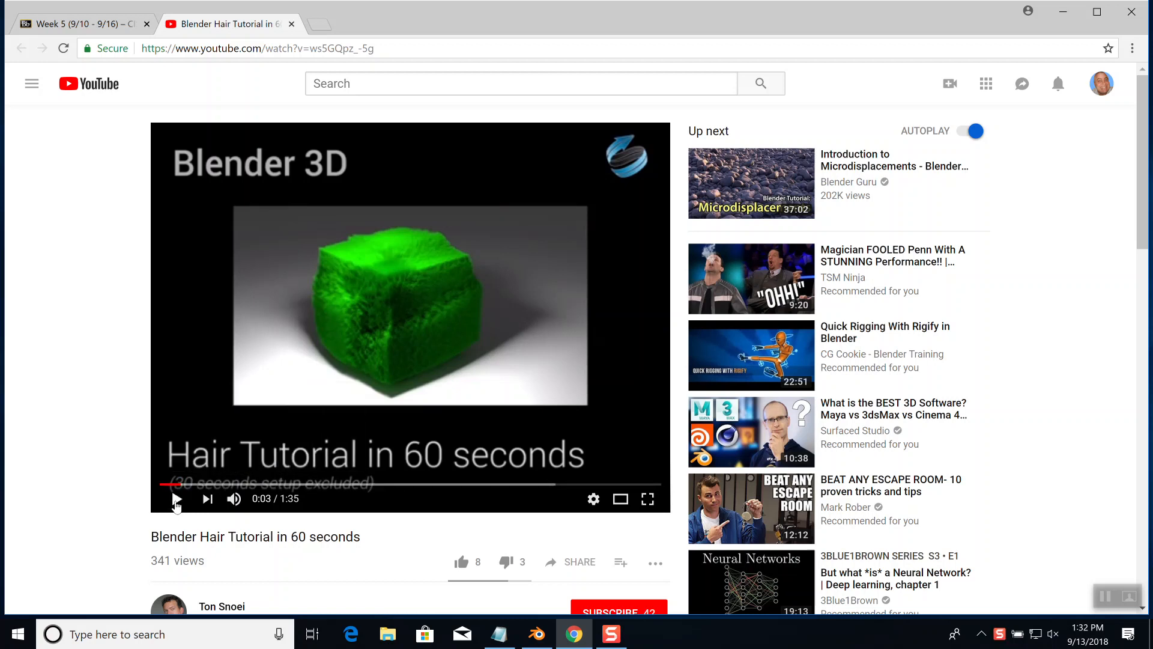
click(176, 502)
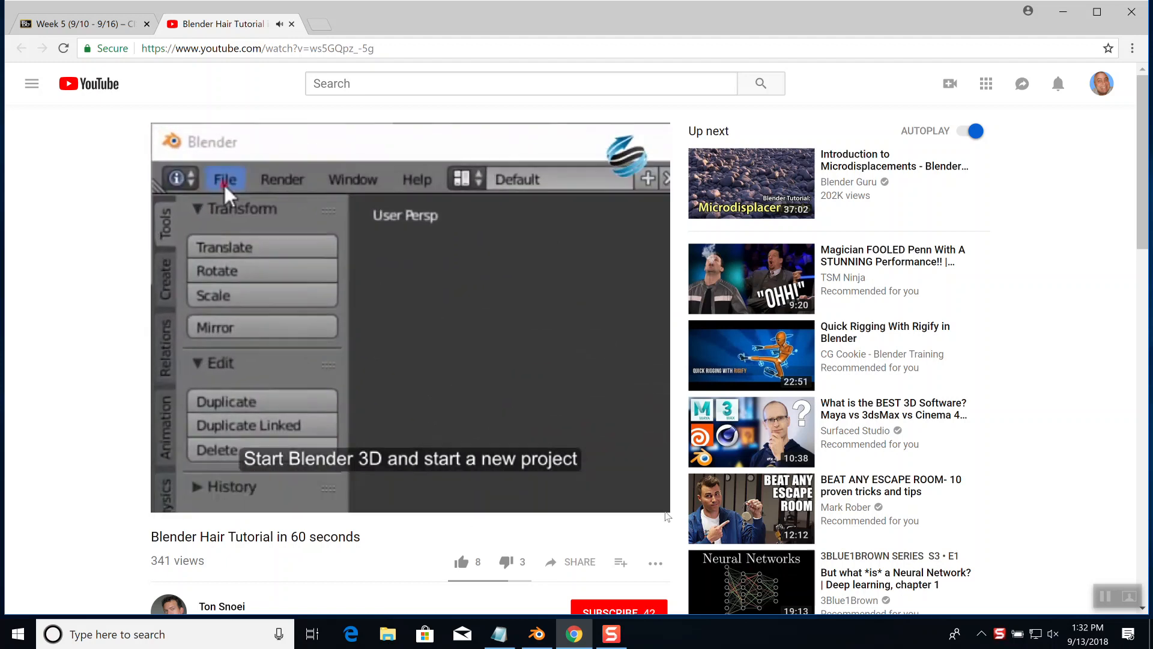
click(643, 499)
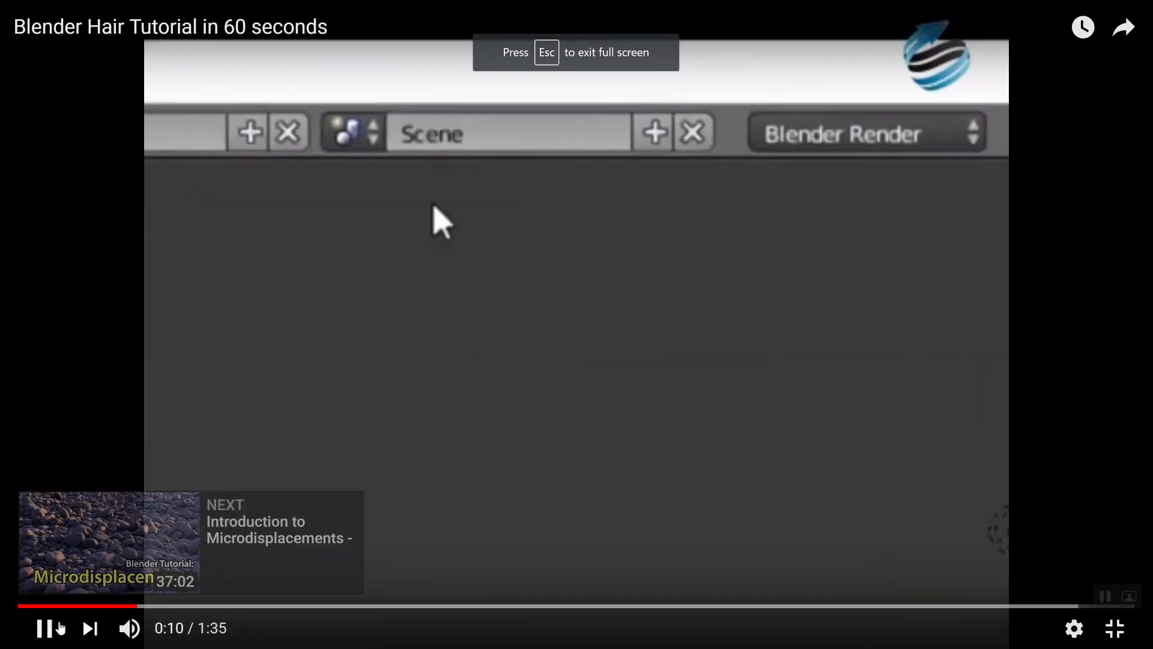
click(45, 606)
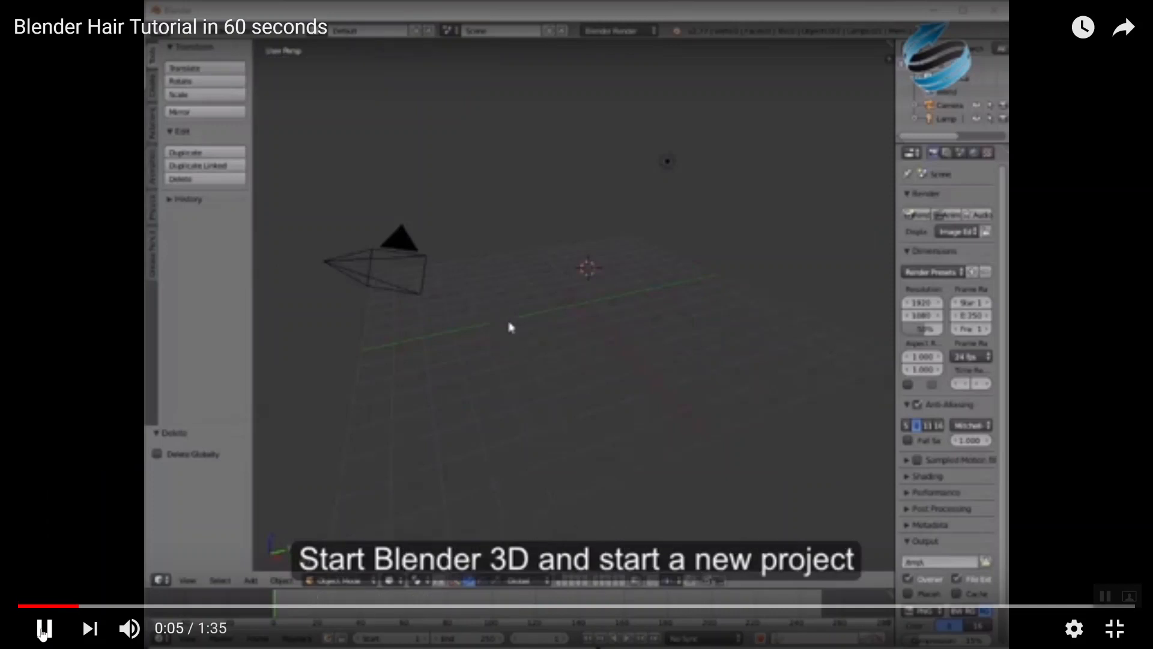
click(42, 629)
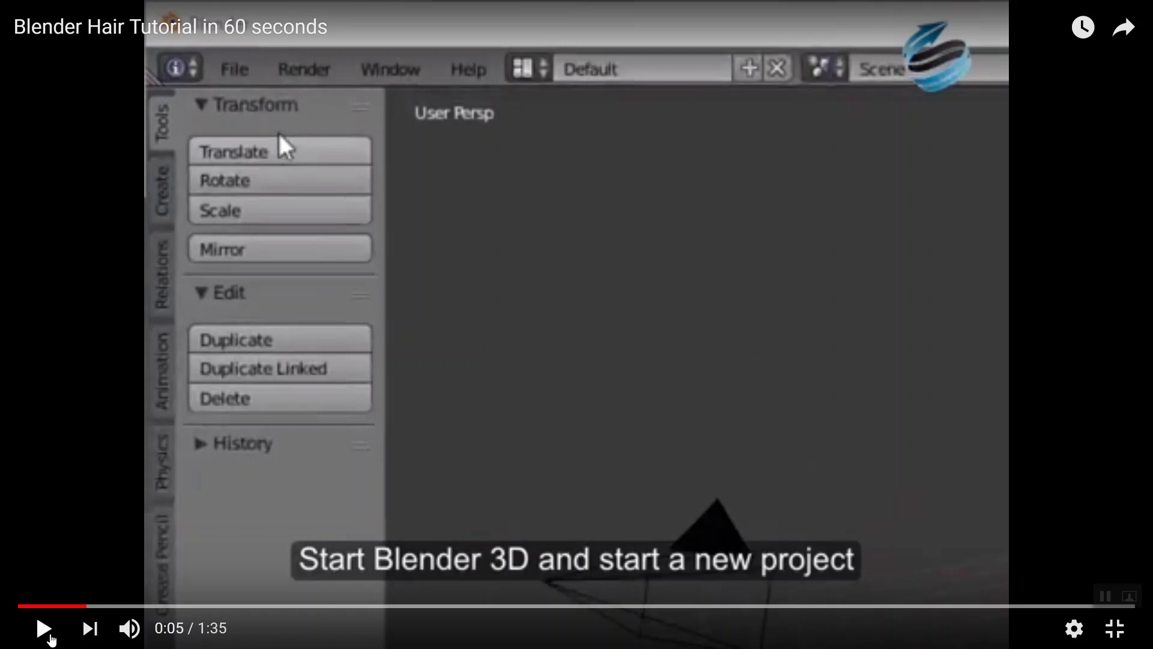
click(43, 629)
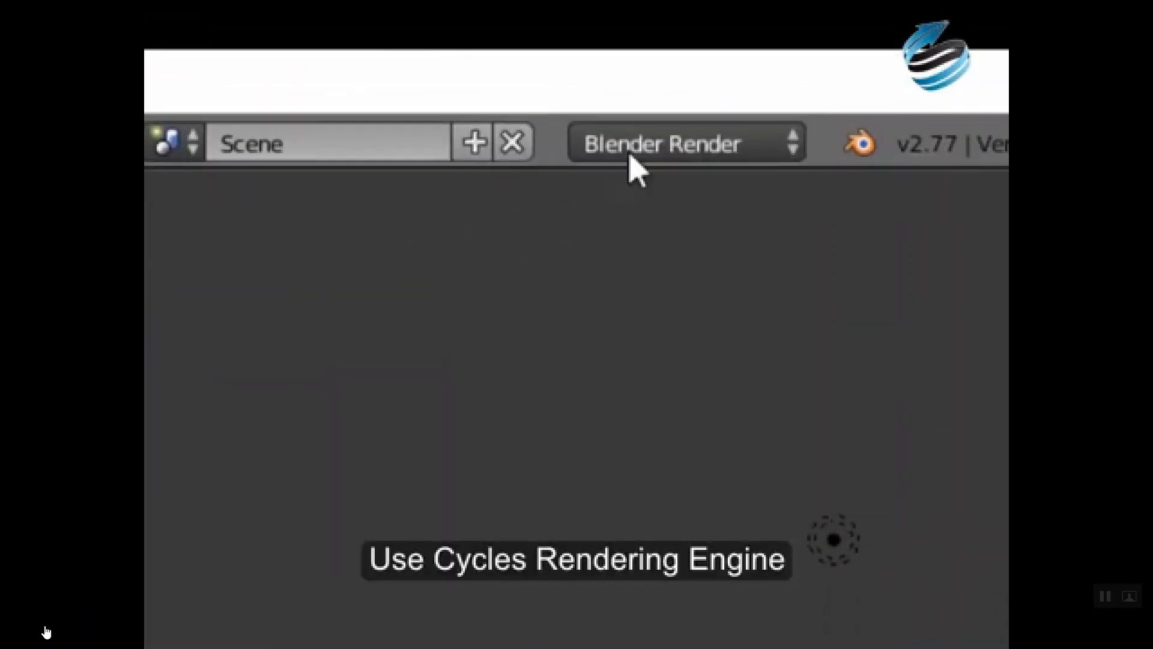
click(44, 630)
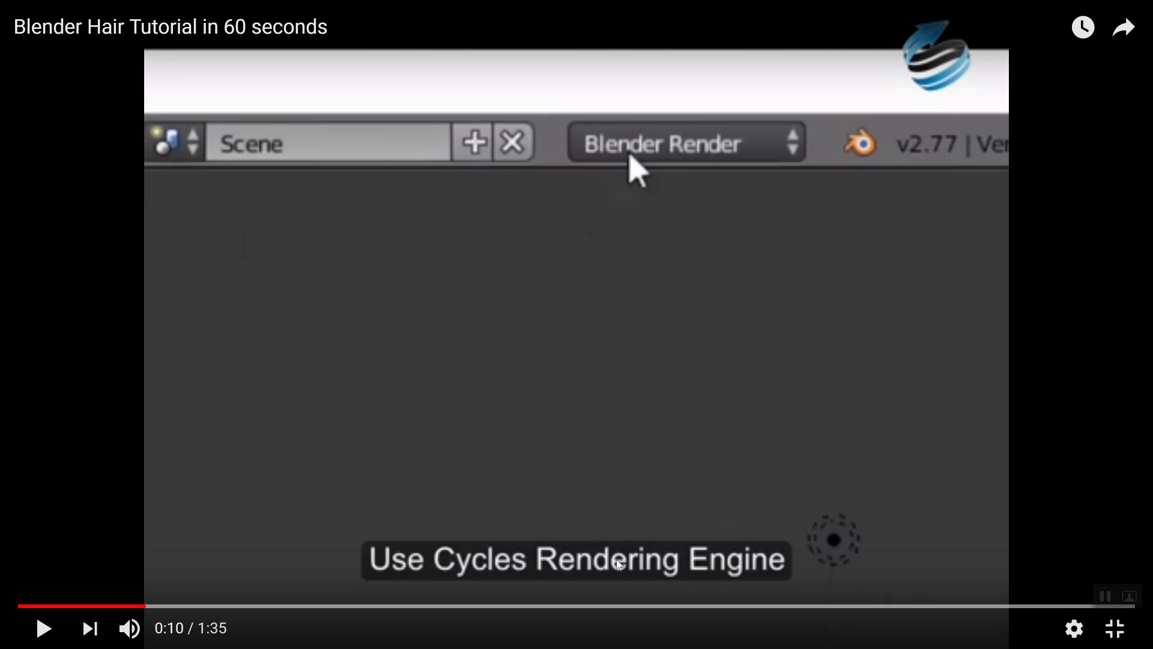
Switch to Blender and set the scene's render engine to Cycles Render
key(alt+Tab)
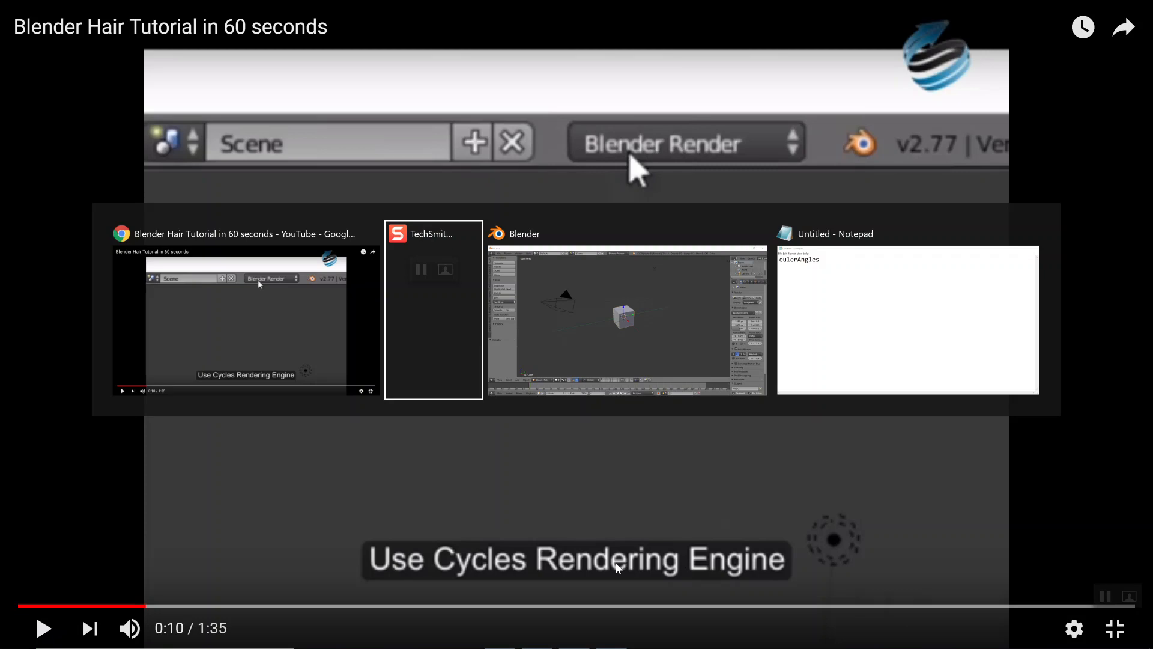
key(alt+Tab)
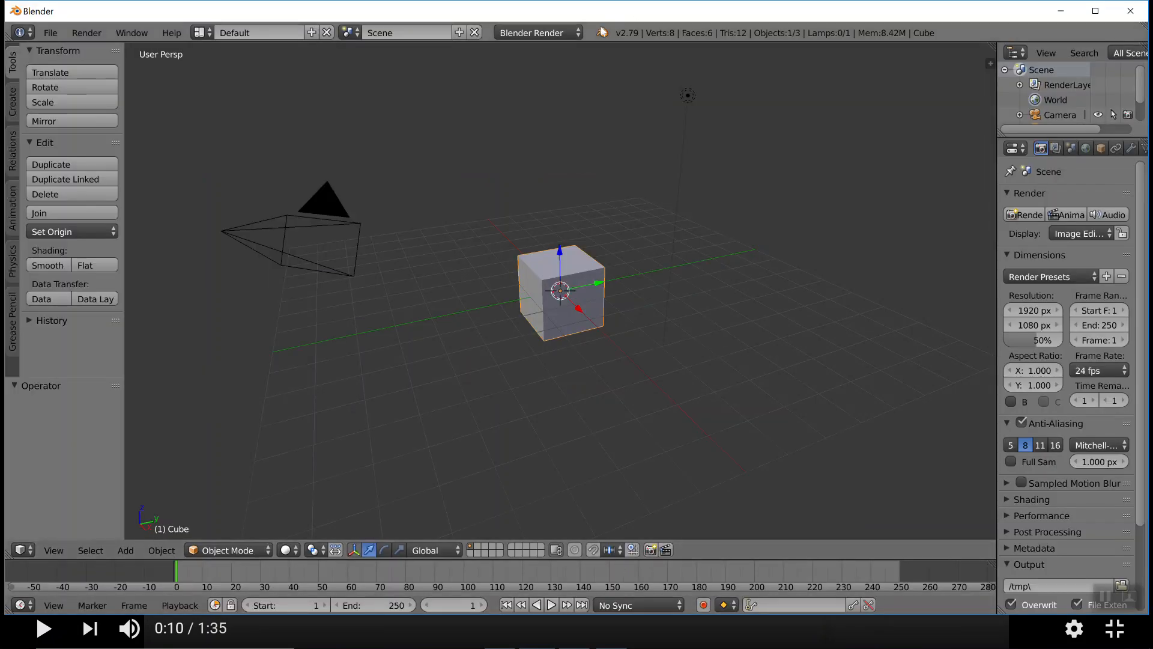
click(574, 35)
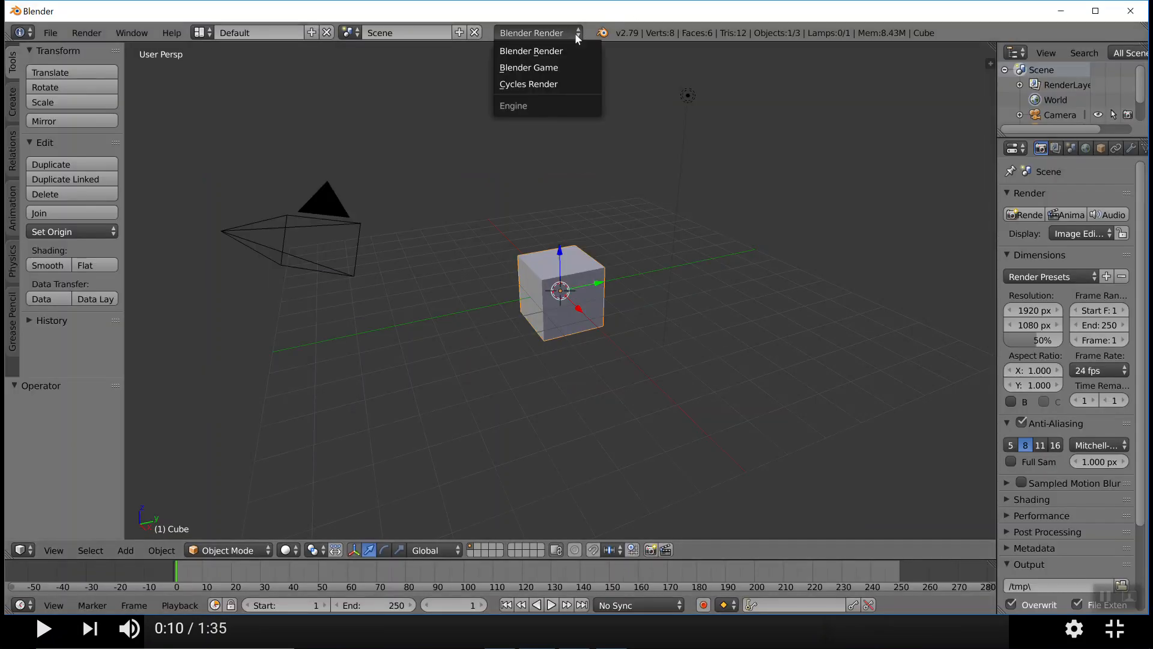
click(540, 90)
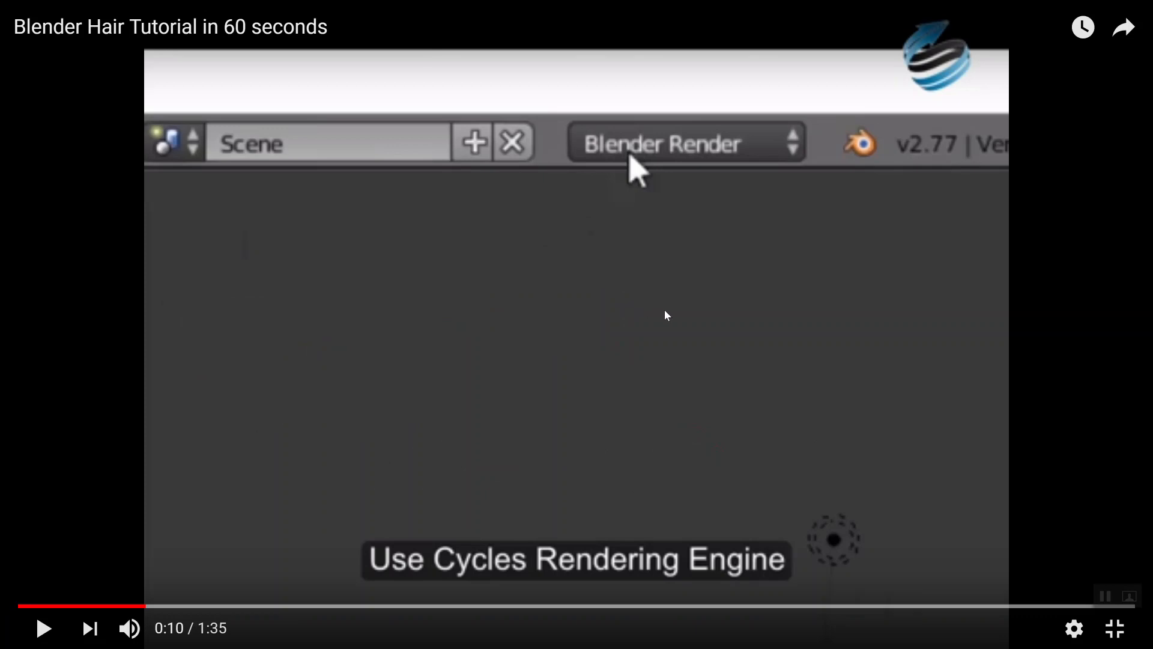
Play the tutorial video up to the device setting, then set the render device to GPU Compute in Blender
click(44, 629)
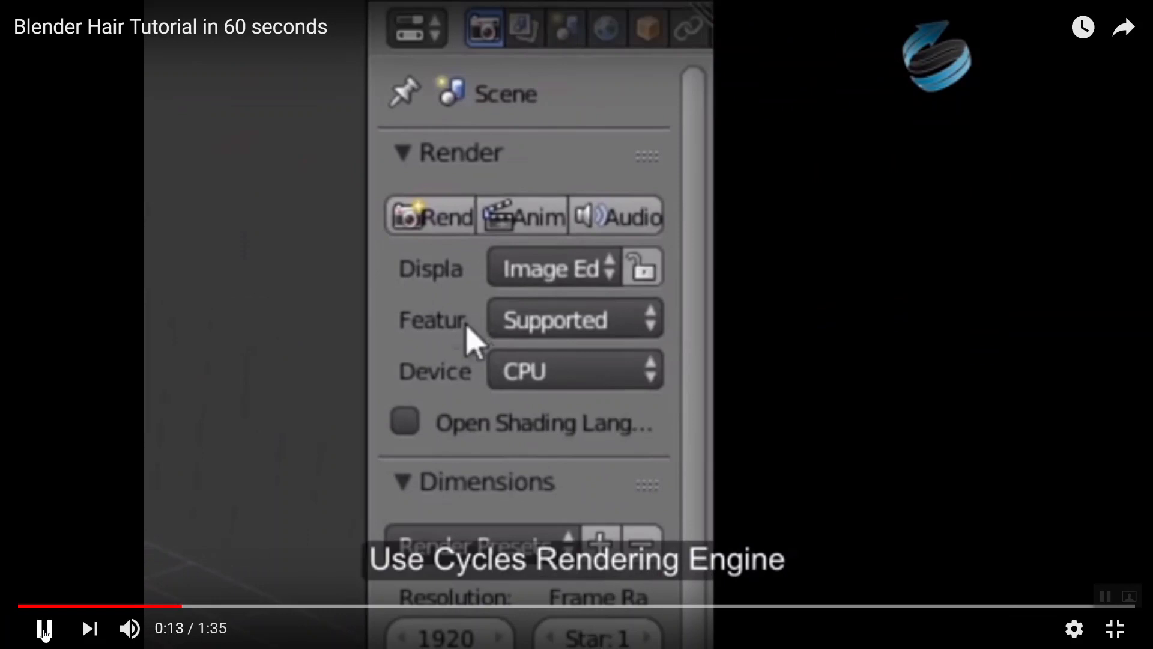
click(46, 635)
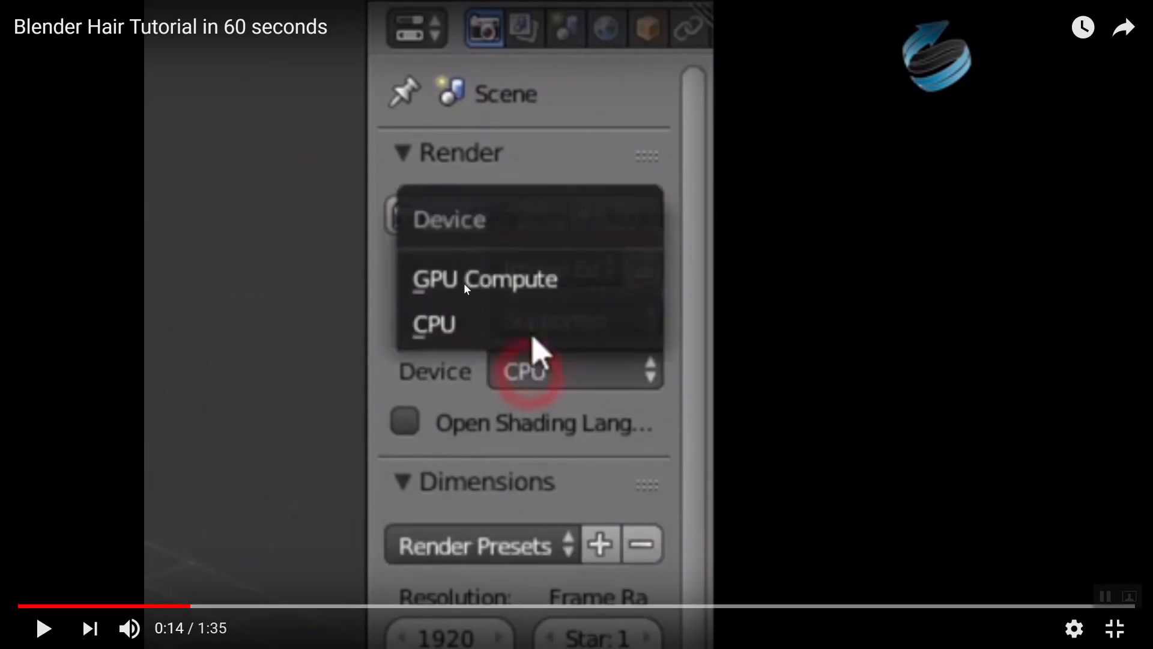
key(alt+Tab)
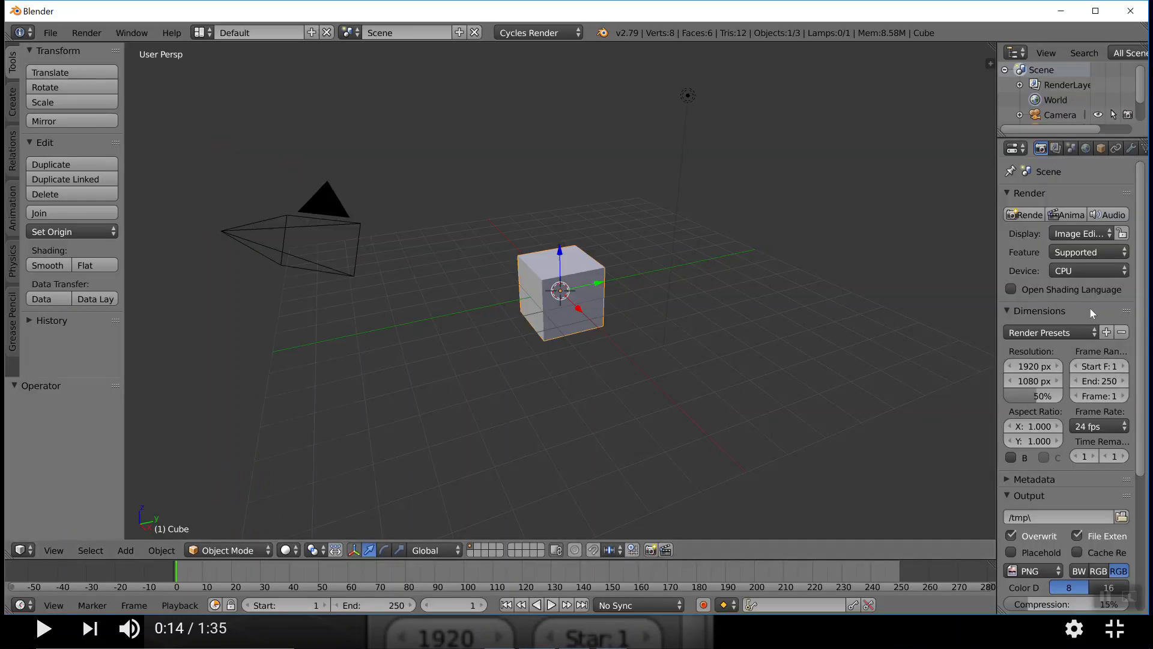
click(1118, 268)
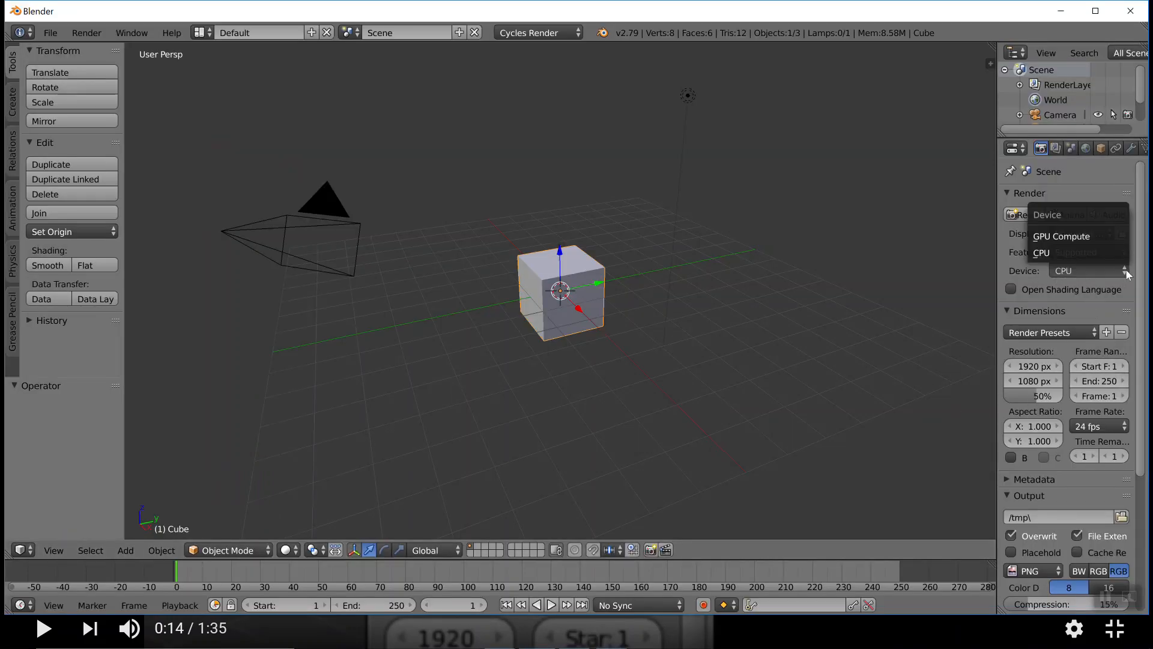
click(1079, 236)
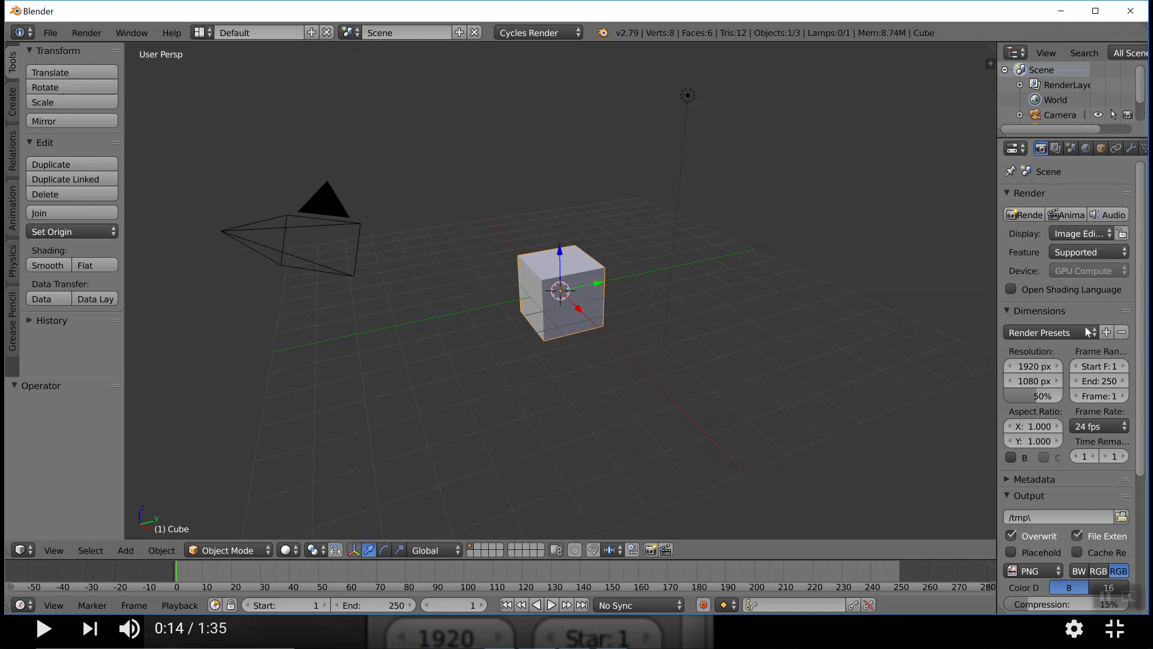
Widen the Outliner and Properties area in Blender, following the next part of the tutorial video up to the extra viewport instruction
click(990, 275)
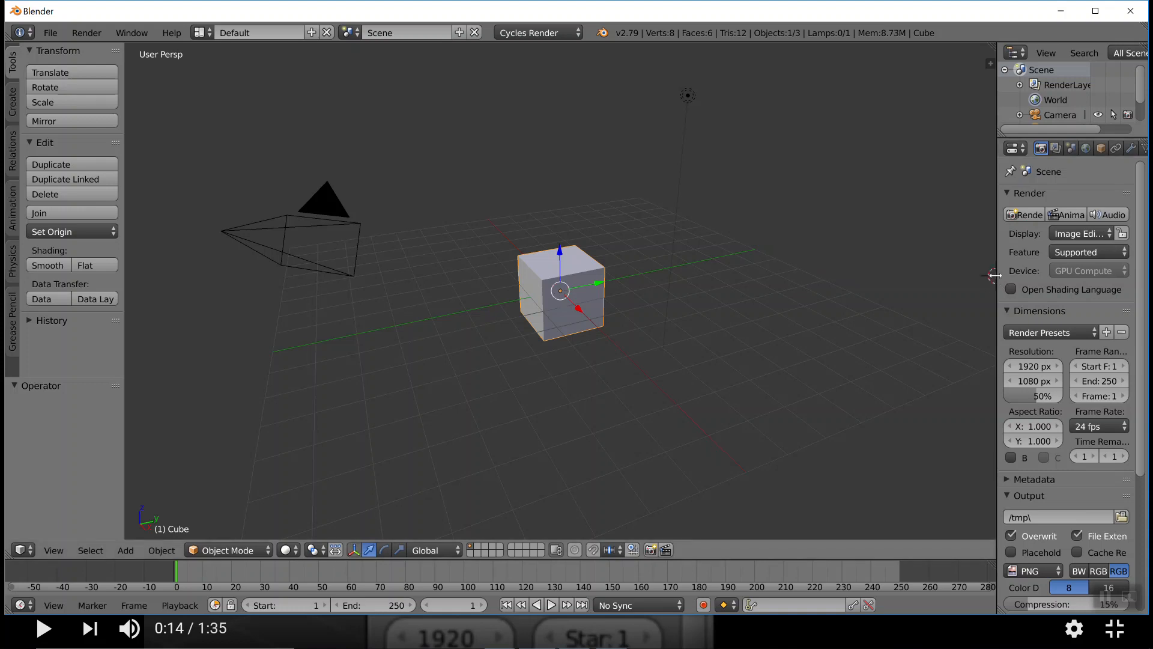
drag(996, 279, 926, 284)
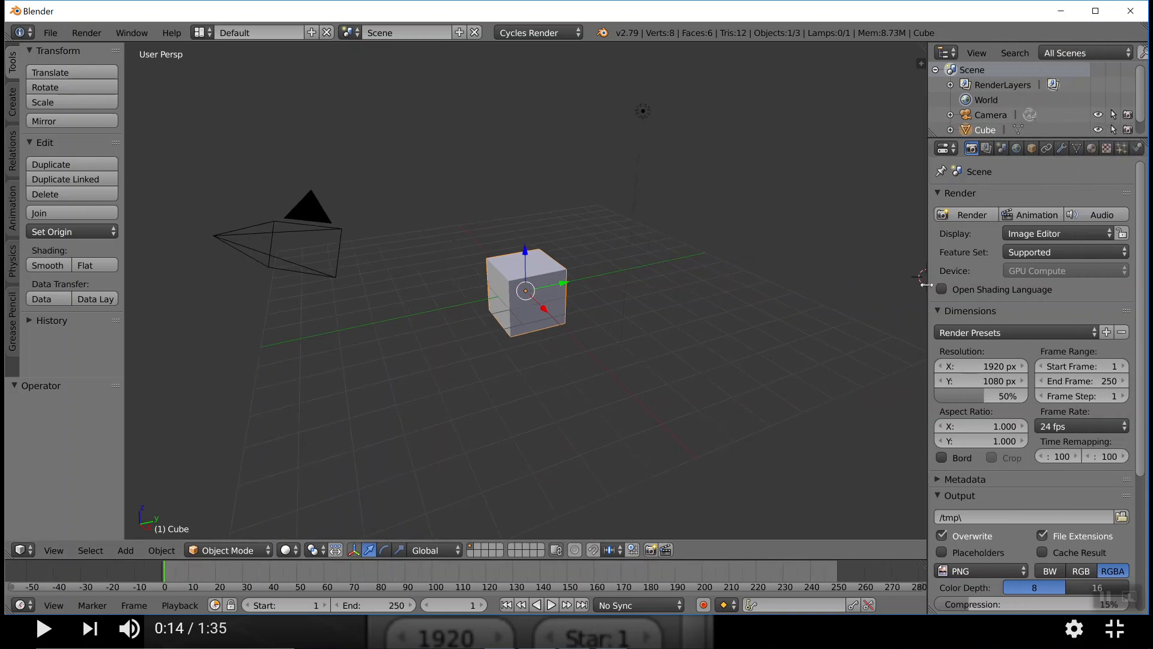
key(alt+Tab)
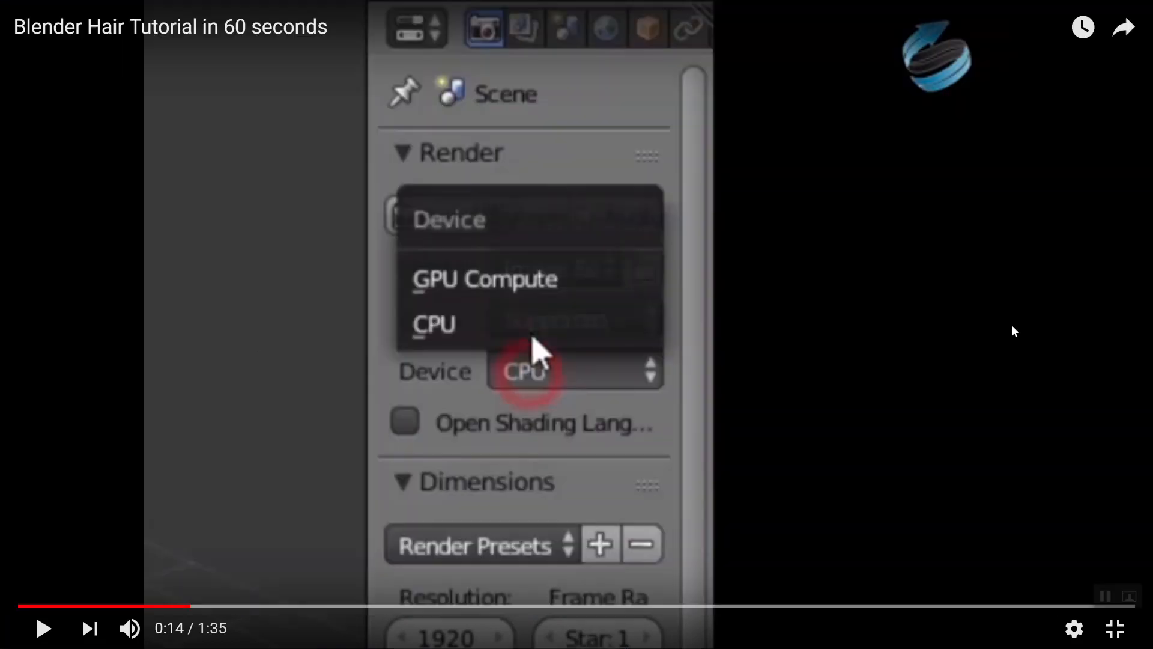
click(37, 630)
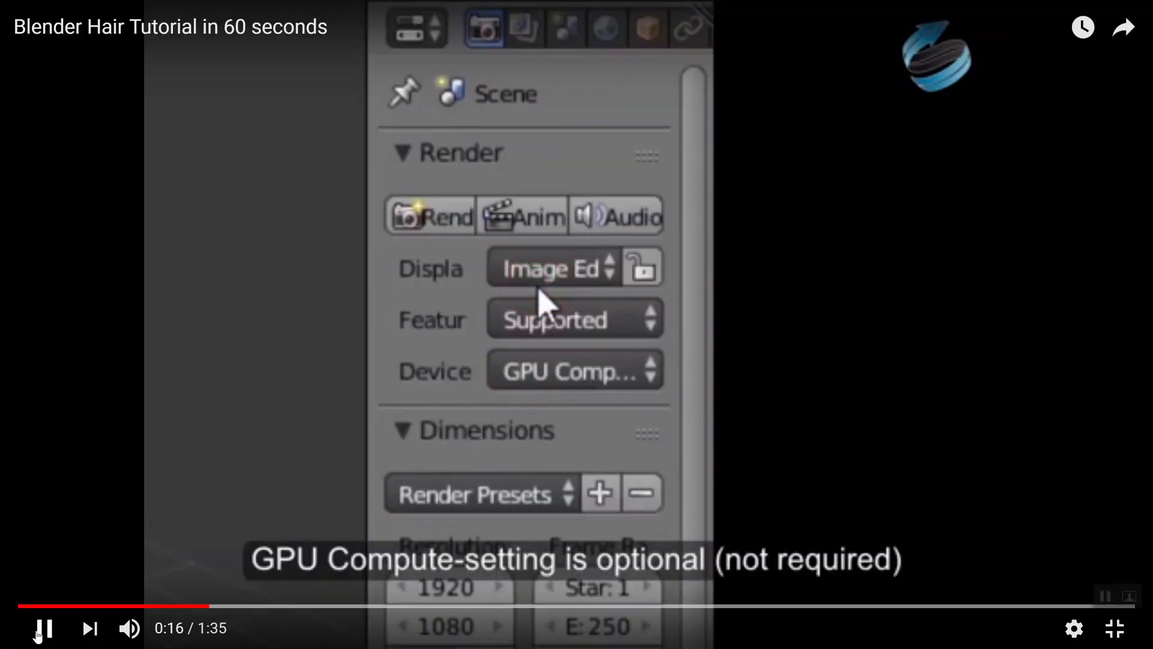
click(38, 630)
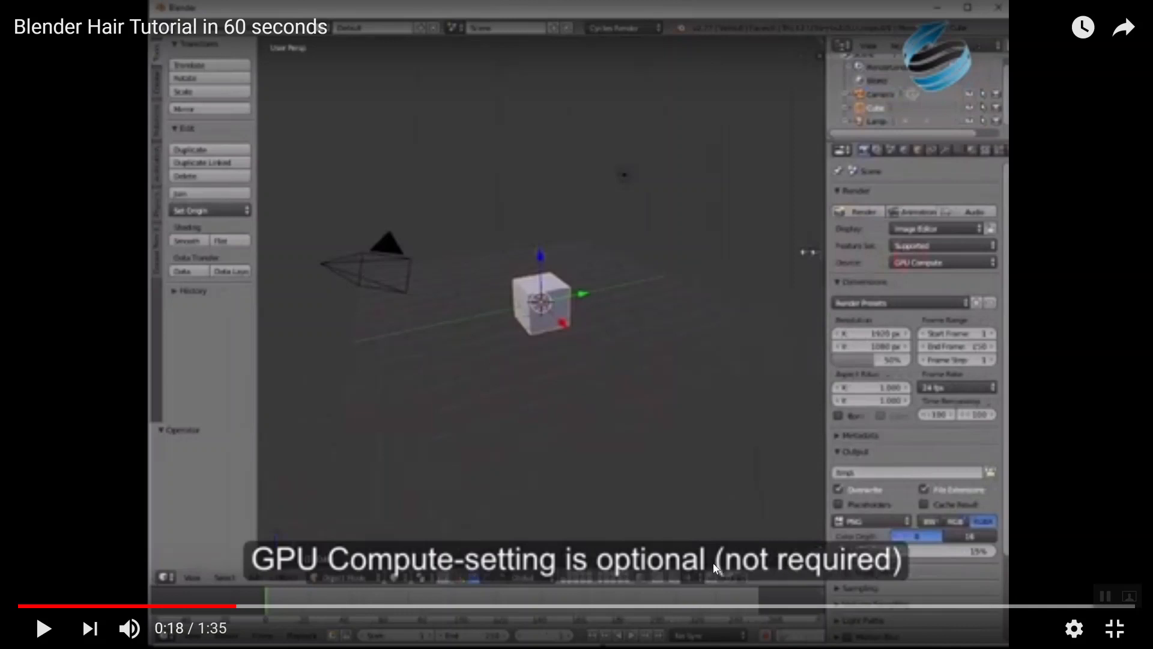
click(43, 629)
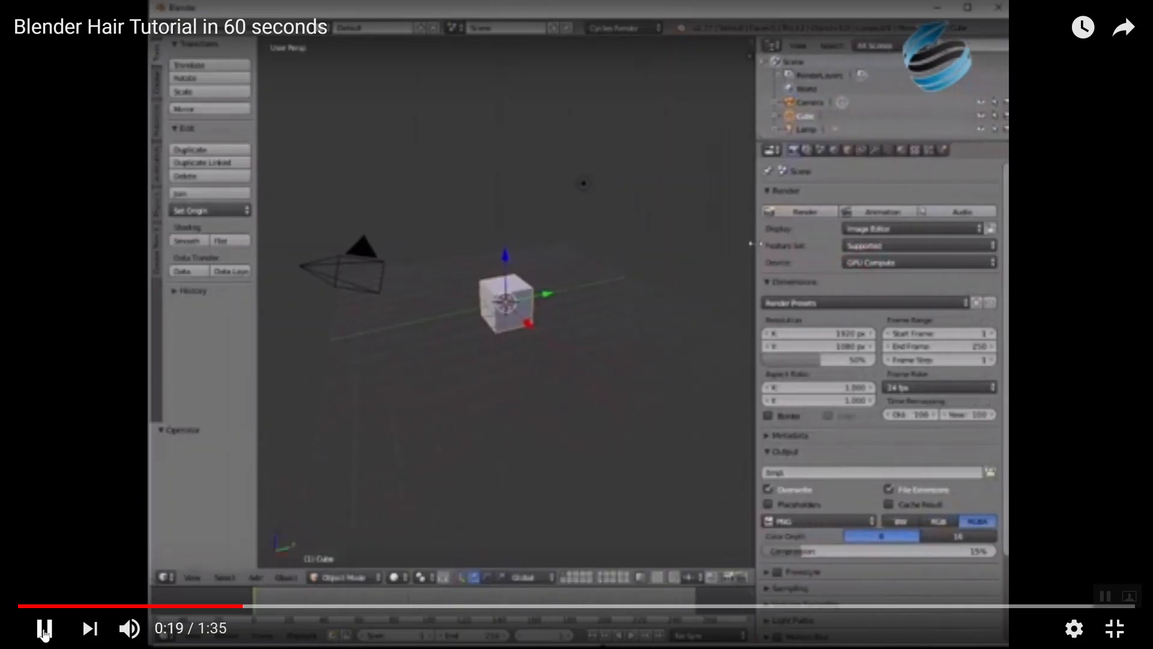
click(43, 631)
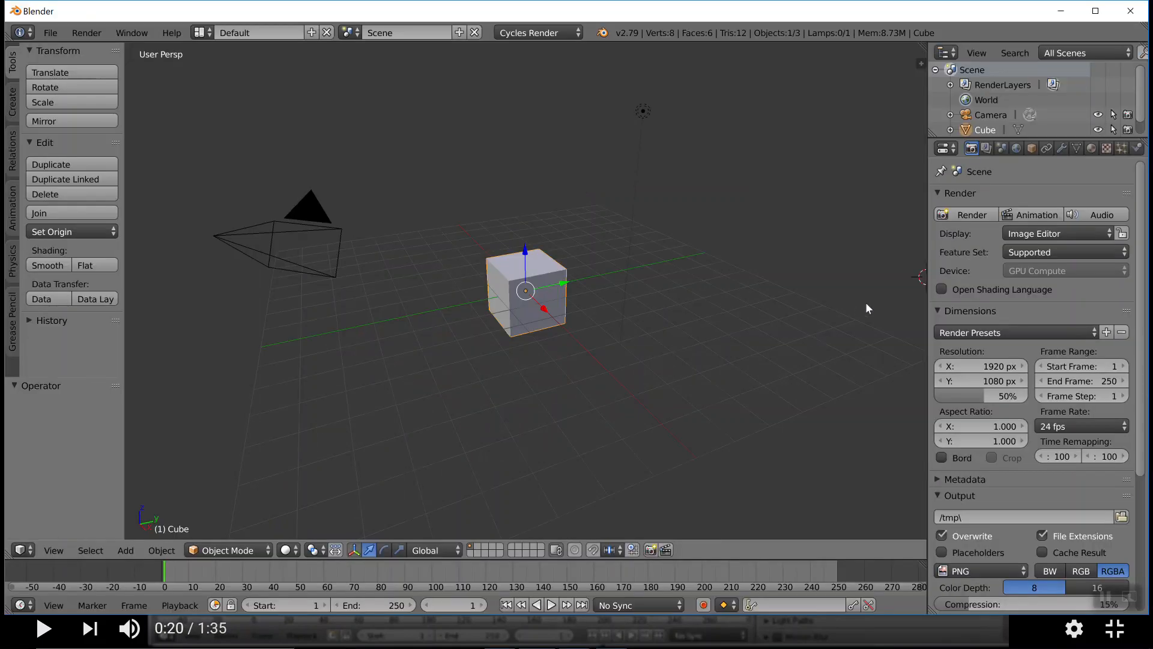
drag(926, 309, 871, 308)
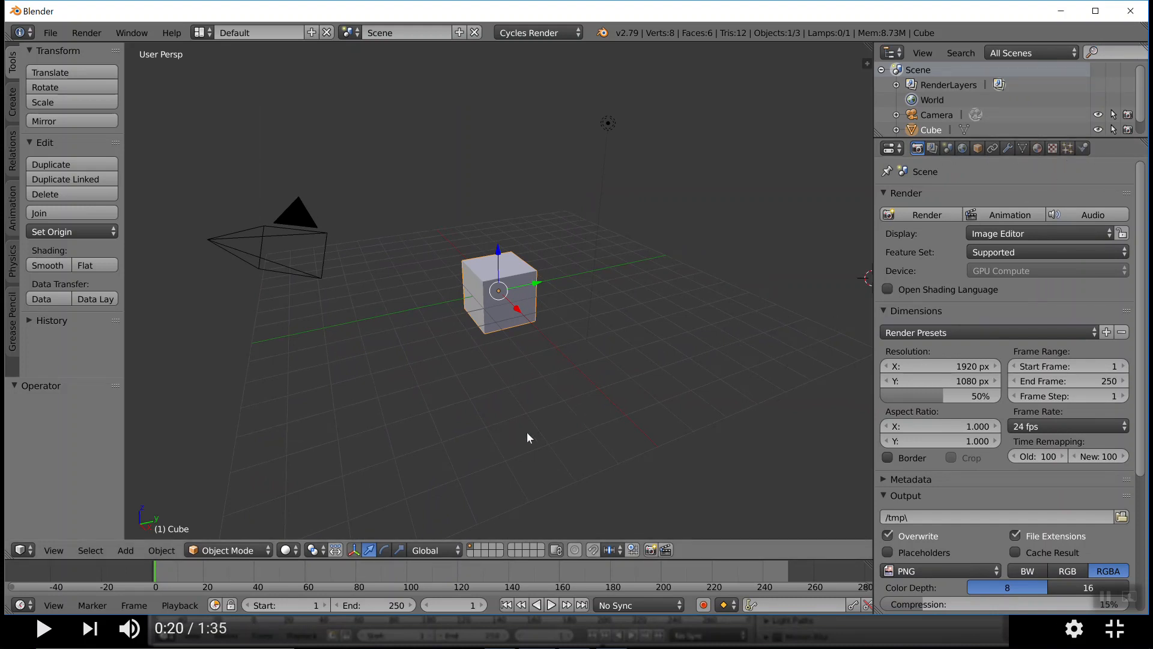
Watch the extra viewport part of the tutorial video and split Blender's 3D viewport into two stacked viewports of about equal height
key(alt+Tab)
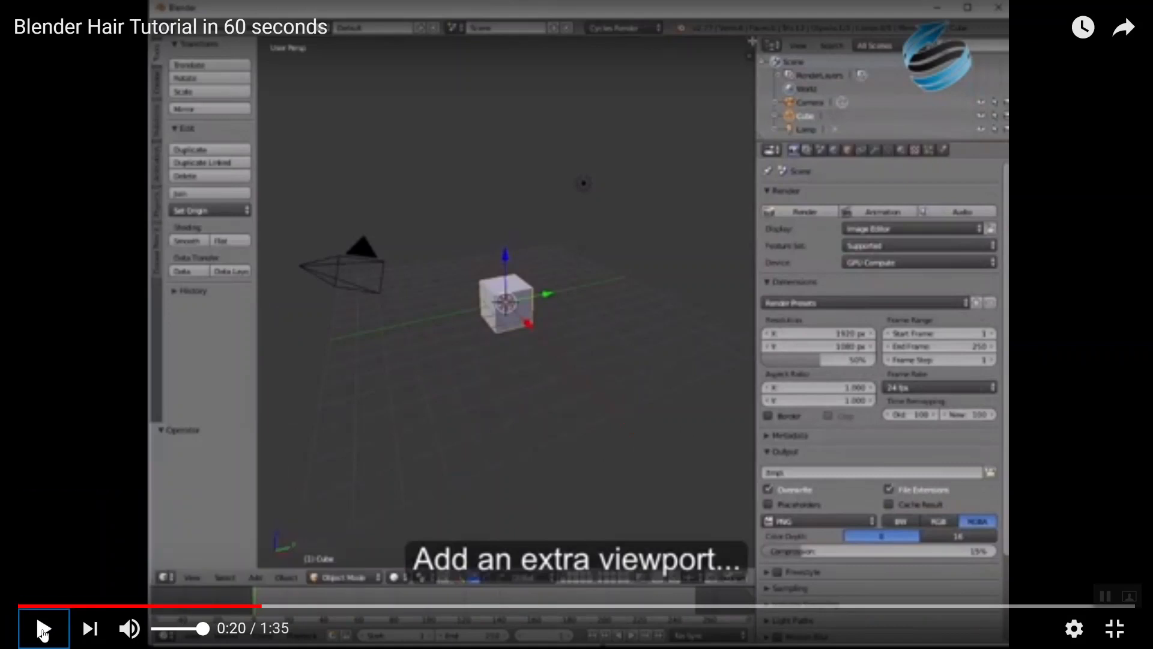
click(43, 631)
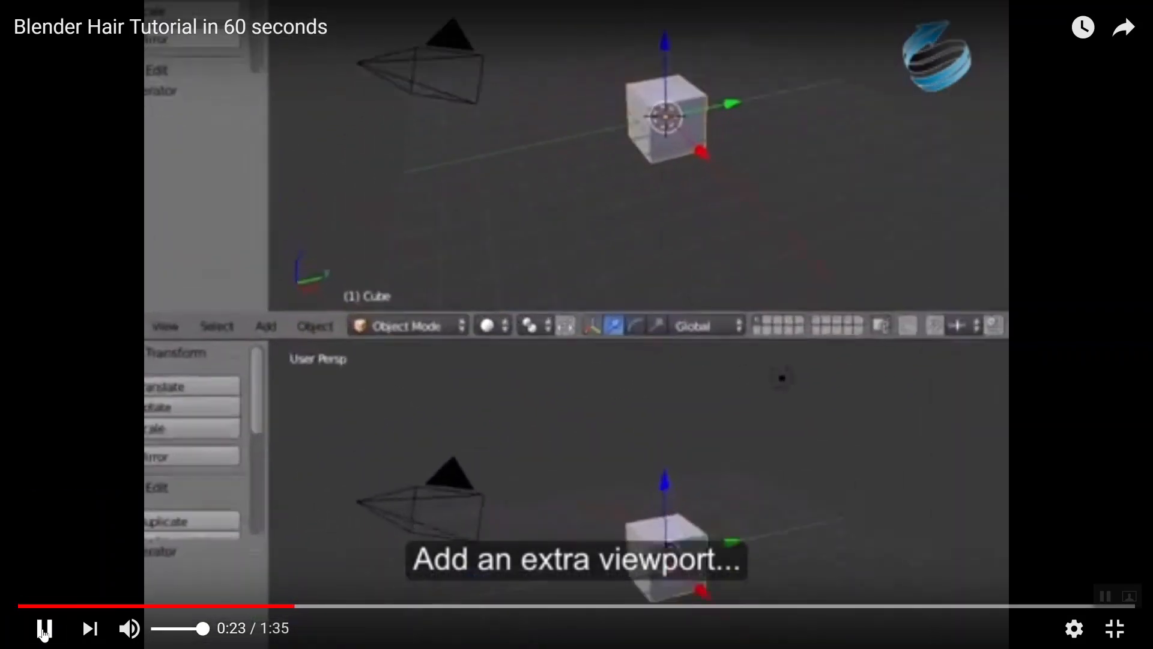
click(43, 629)
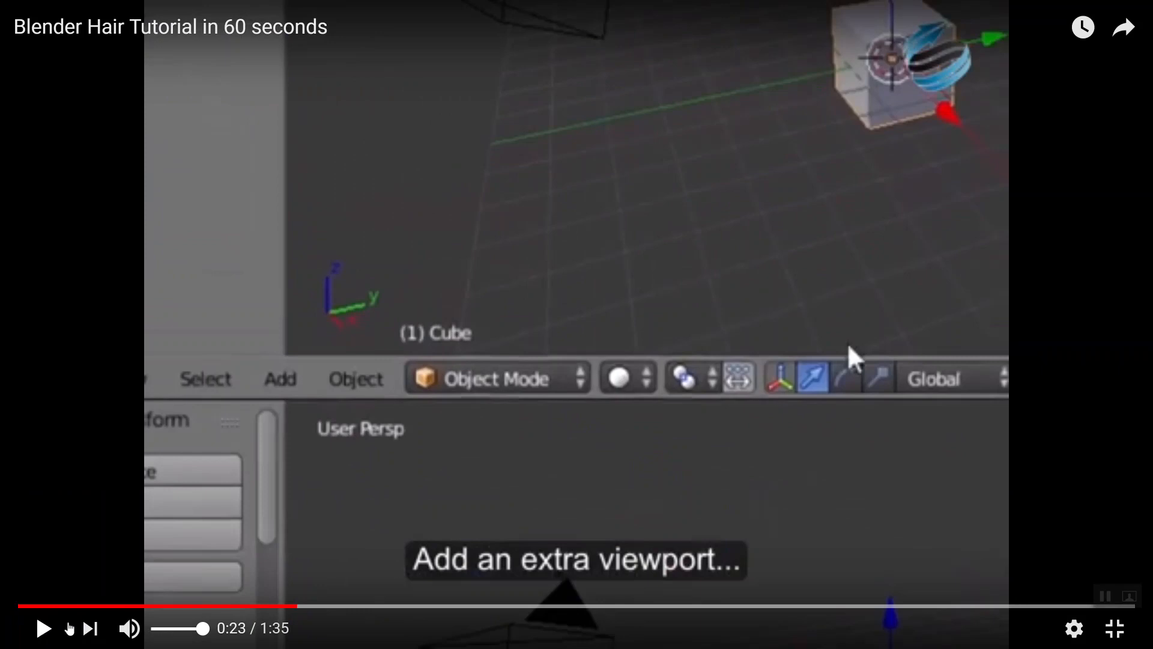
key(alt+Tab)
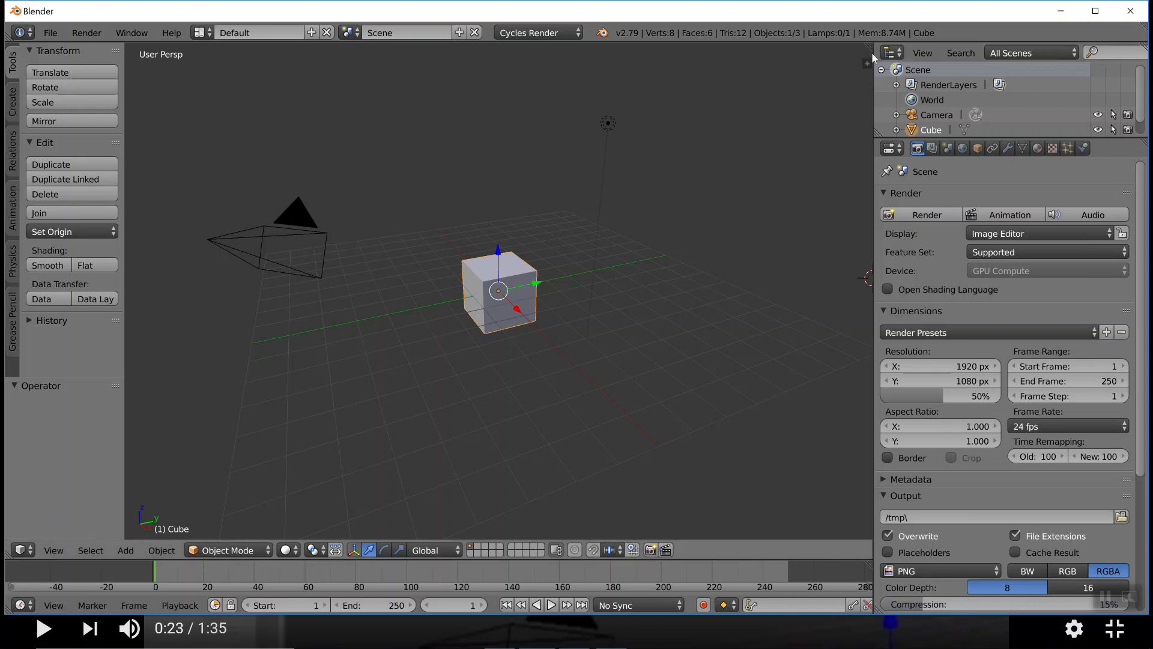
drag(868, 60, 863, 130)
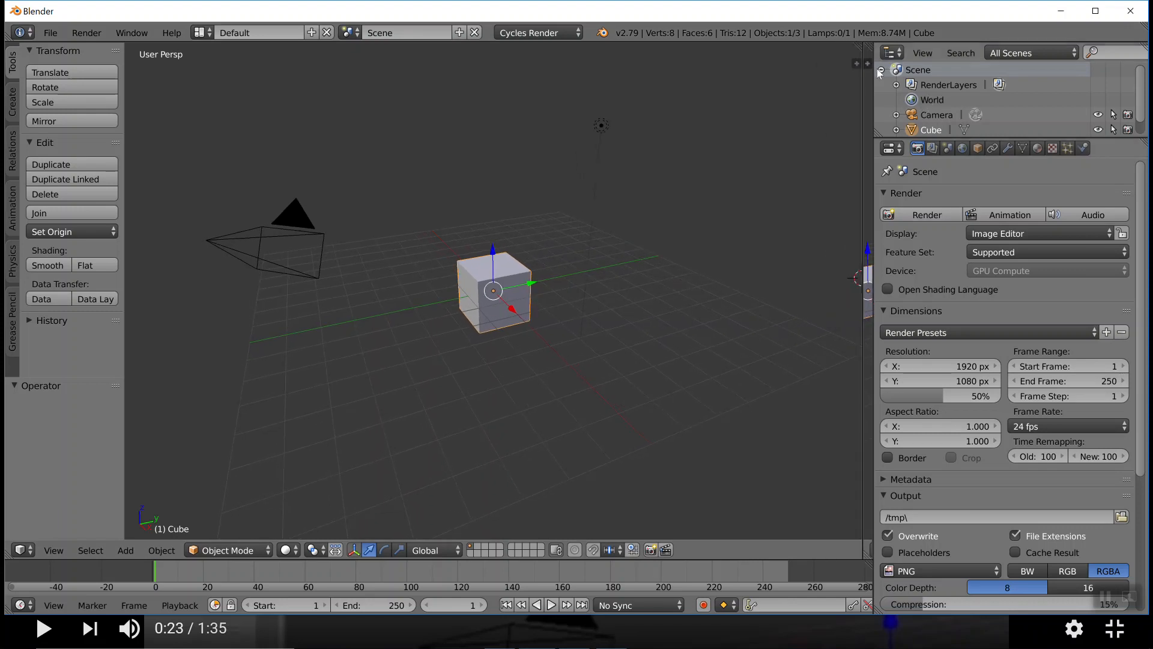
drag(858, 60, 859, 297)
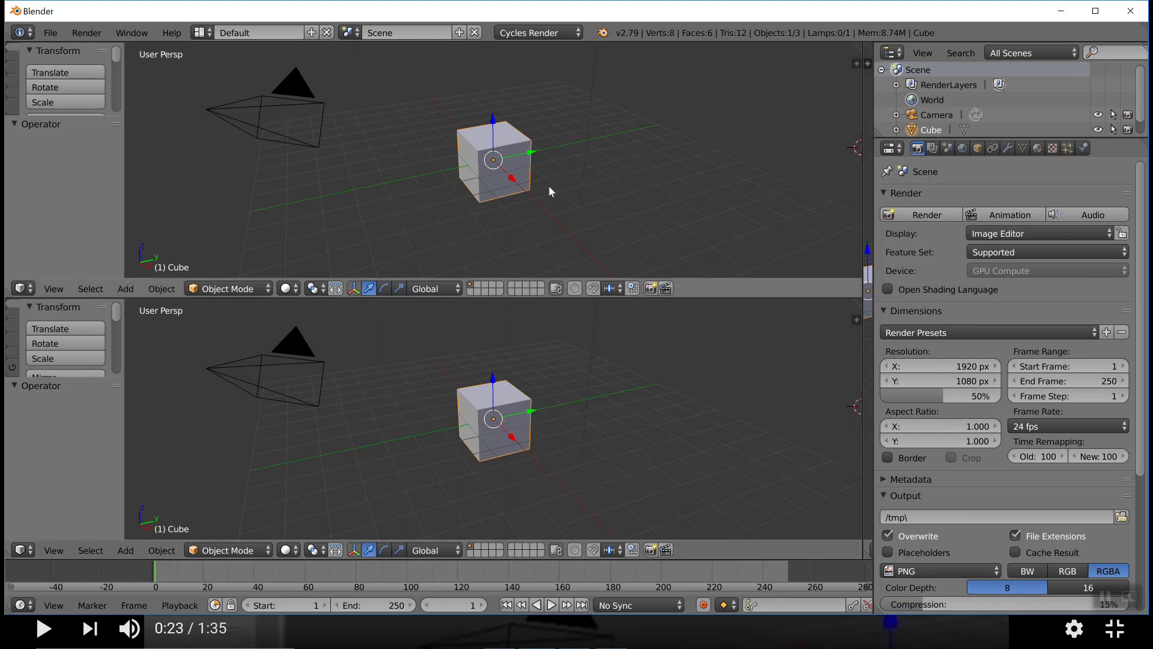
Play the tutorial video to about 0:29, then set the upper 3D viewport's shading to Rendered in Blender
key(alt+Tab)
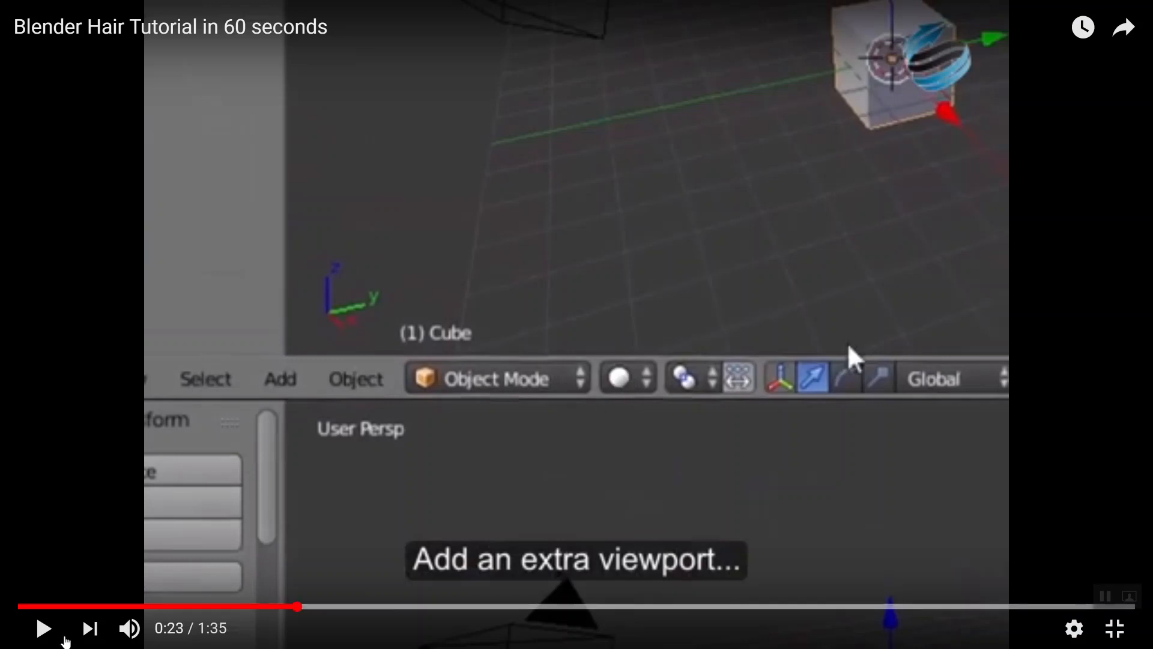
click(43, 628)
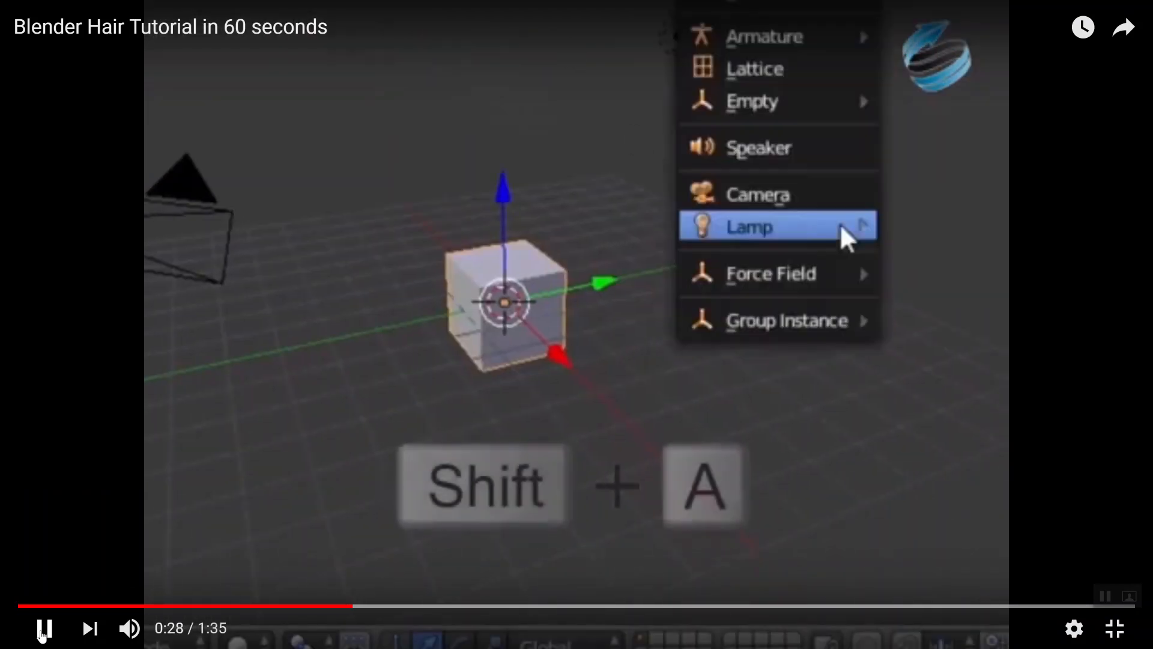
click(43, 628)
key(alt+Tab)
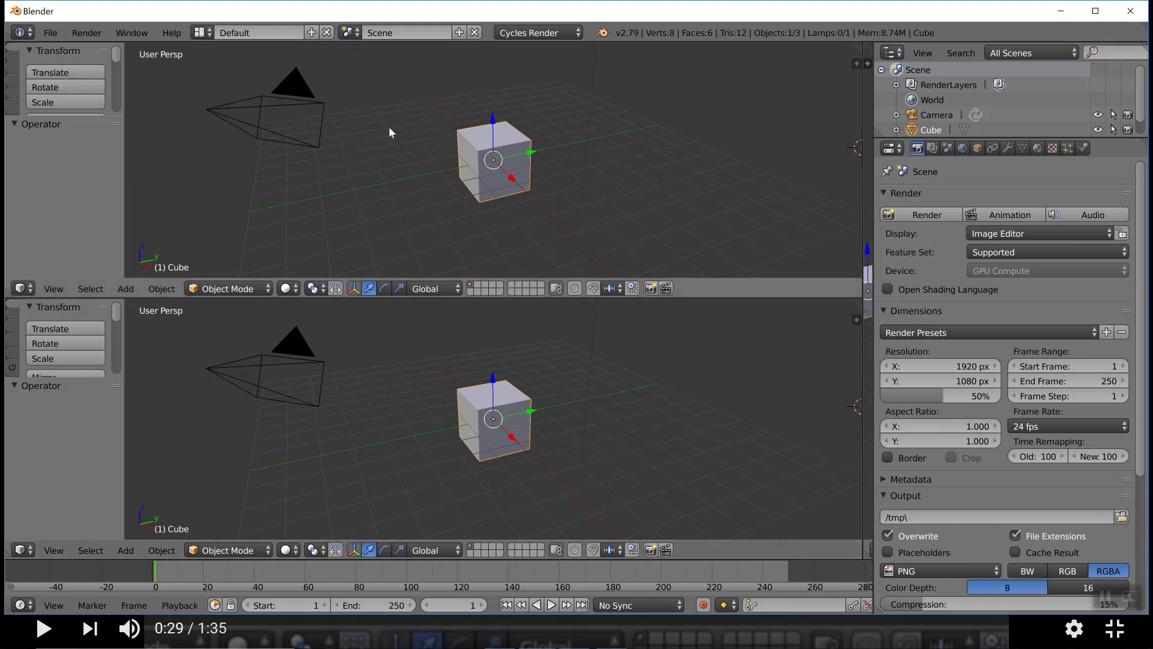
click(289, 289)
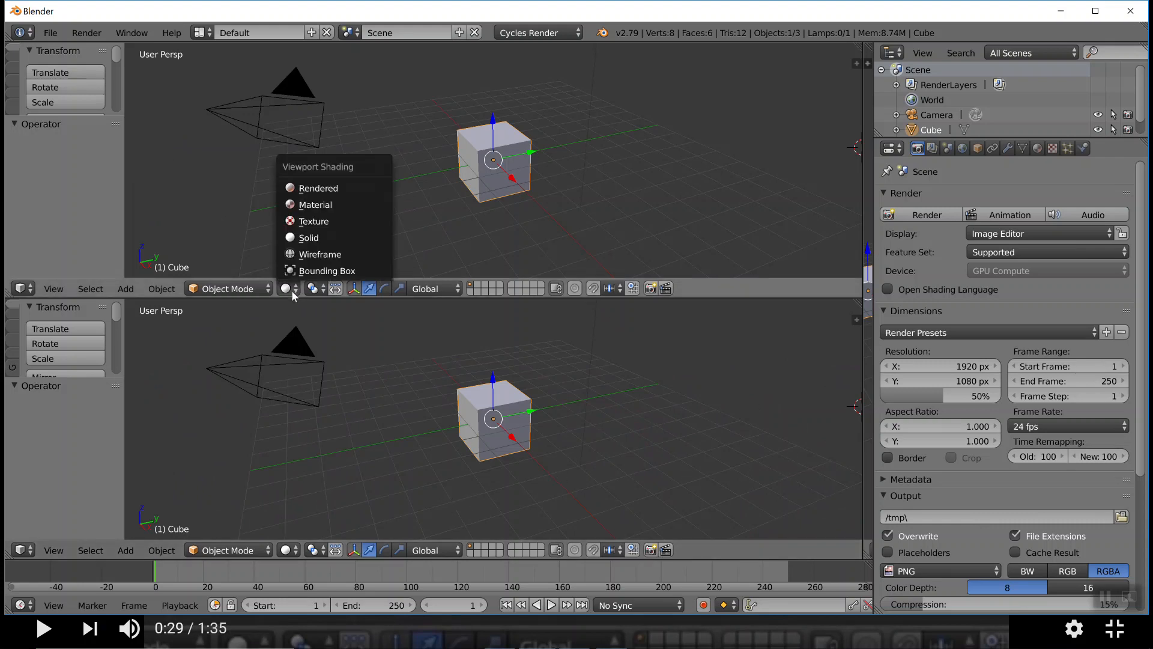
click(317, 188)
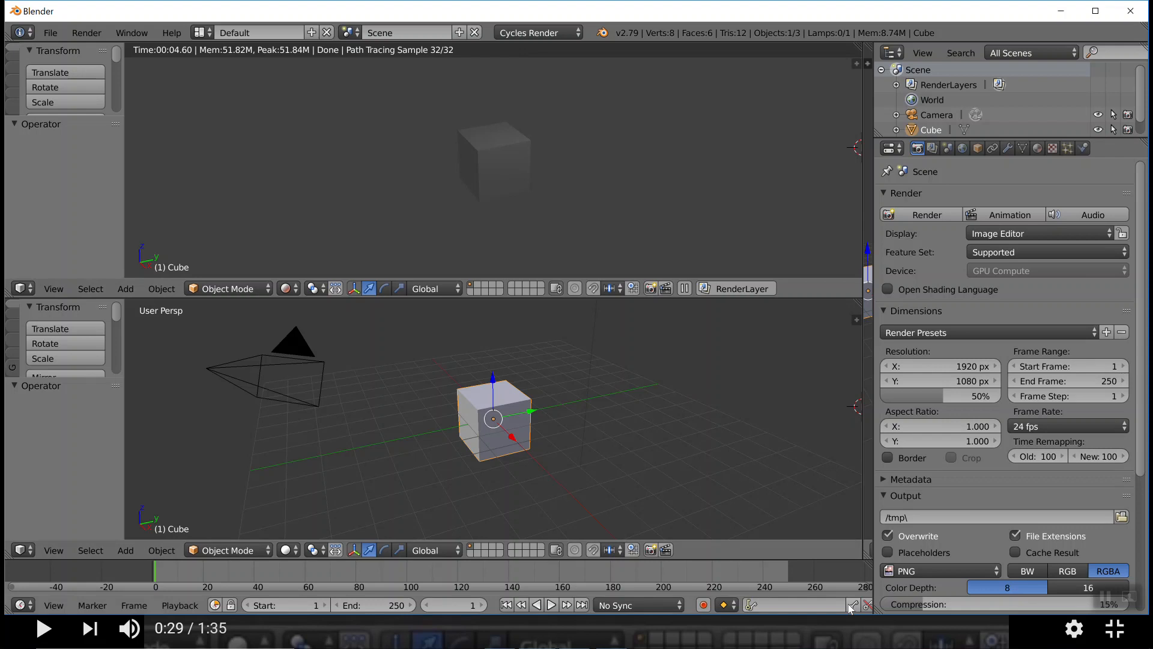
Switch to the YouTube tutorial, leave its full-screen view, and unmute the system speakers with the volume at 65
key(alt+Tab)
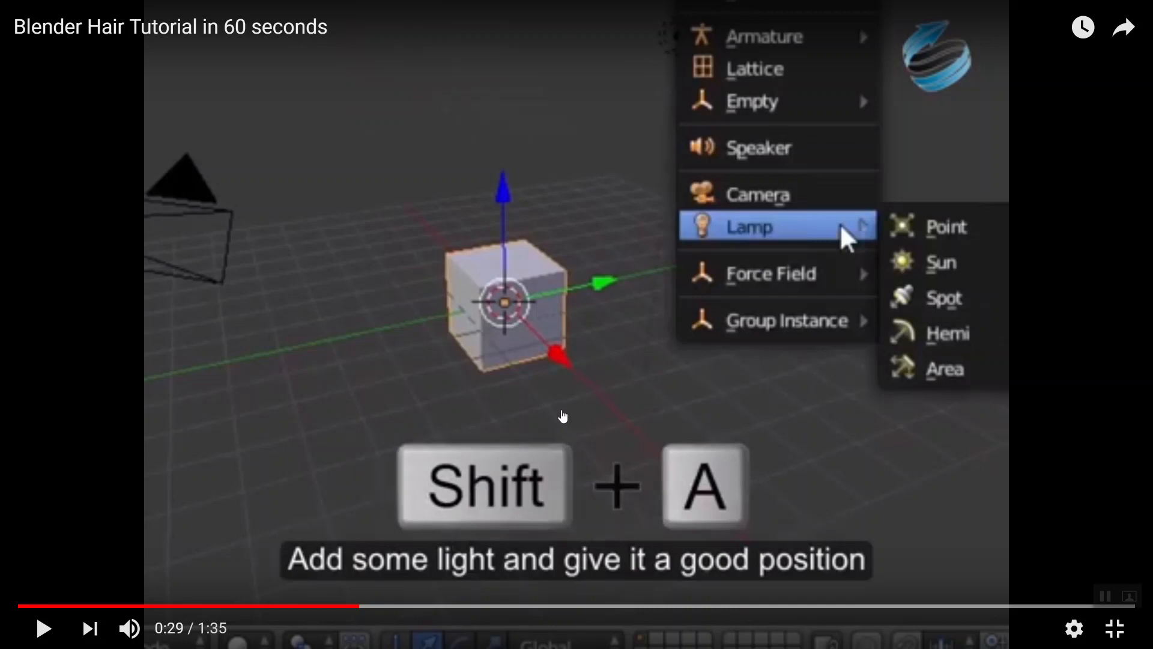
right_click(561, 417)
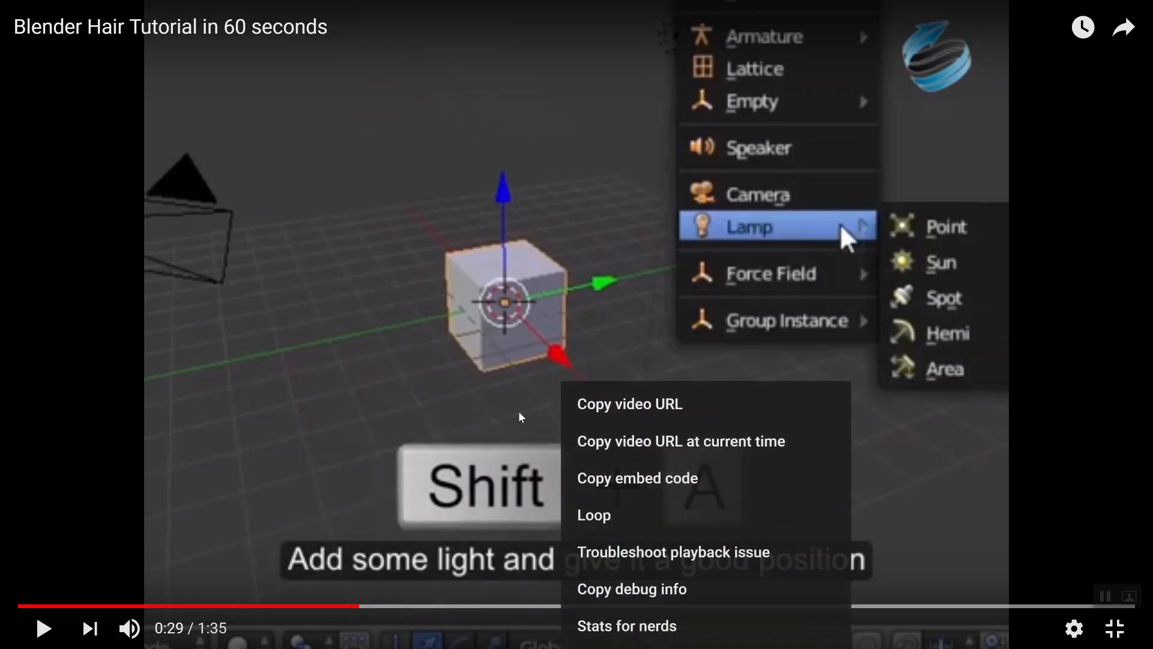
key(Escape)
key(Escape)
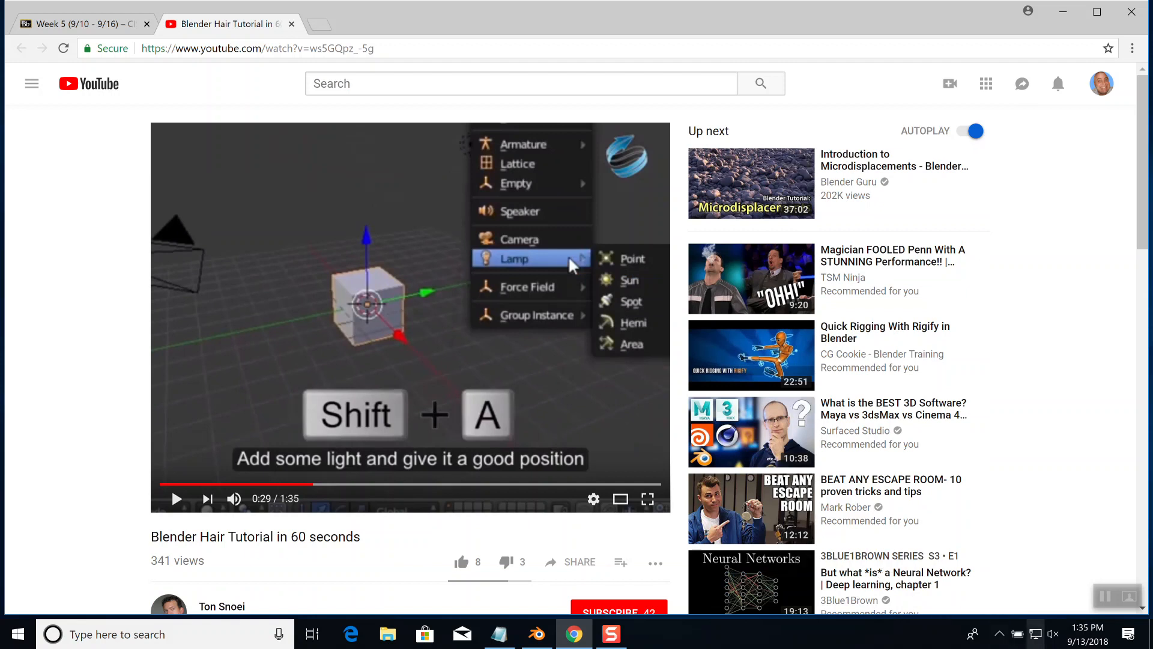
click(1053, 634)
click(917, 599)
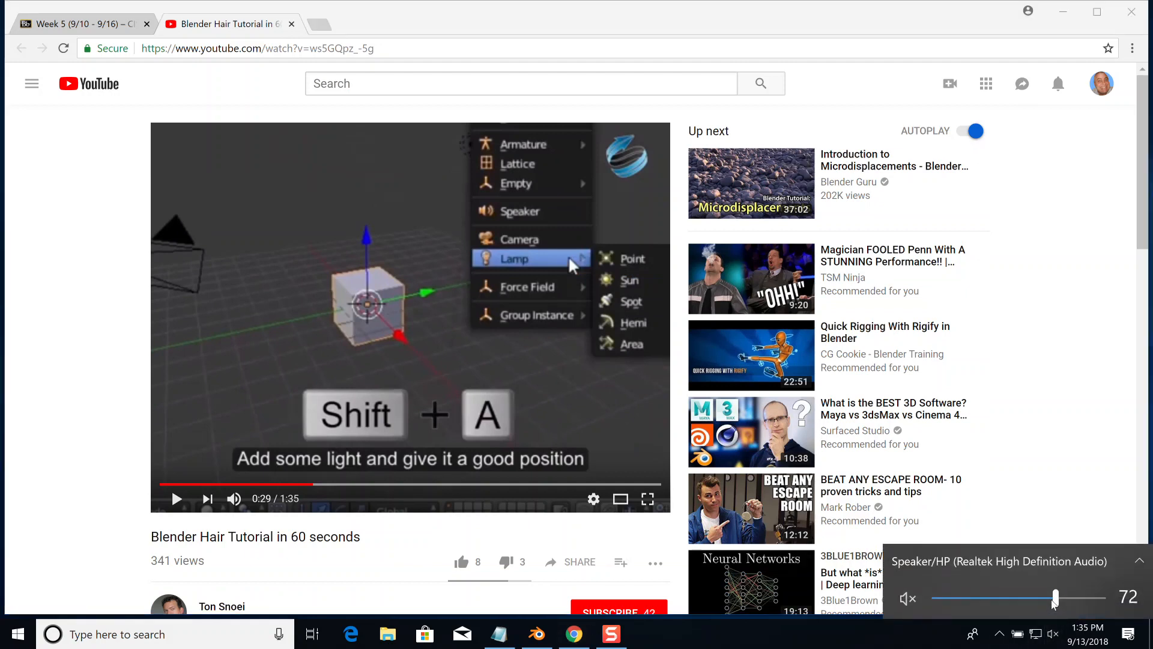
click(916, 598)
click(1060, 604)
mouse_move(1060, 605)
mouse_down()
mouse_move(1029, 605)
mouse_move(1045, 606)
mouse_up()
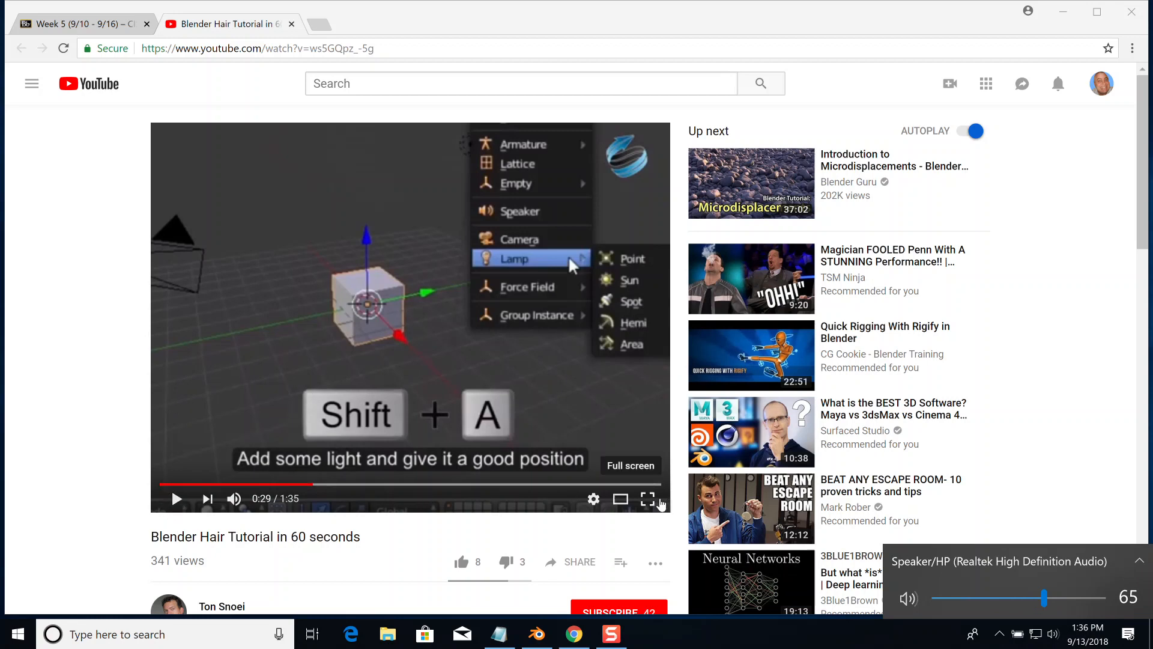
Play the tutorial in full screen up to 0:31, covering how to add an area lamp
click(651, 503)
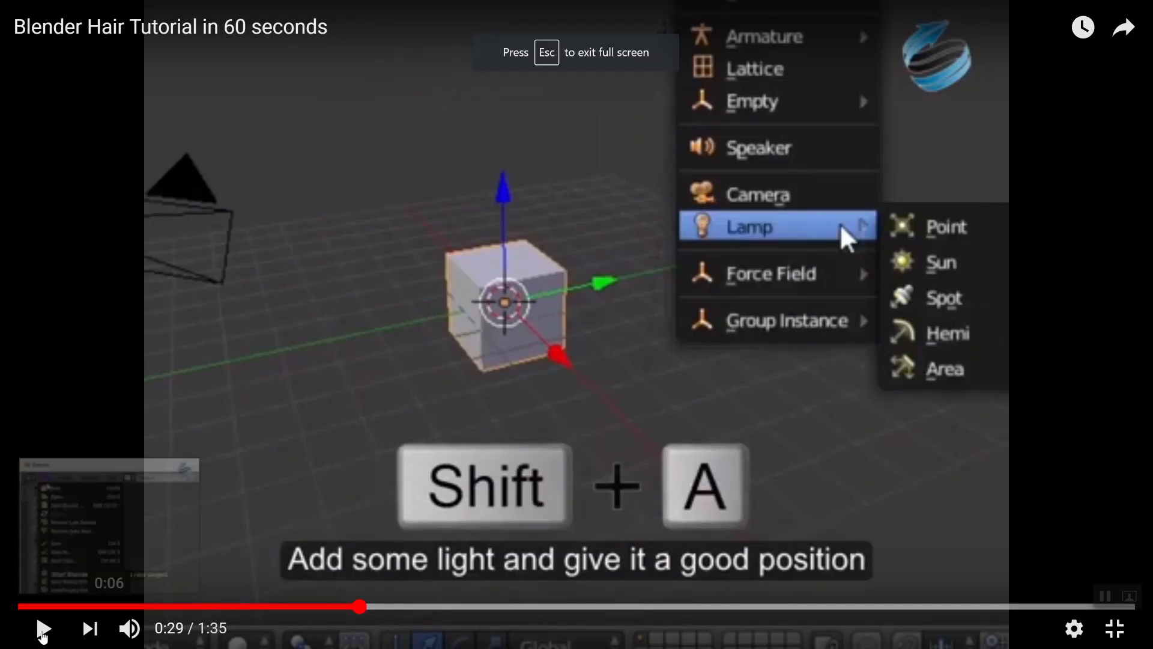
click(42, 629)
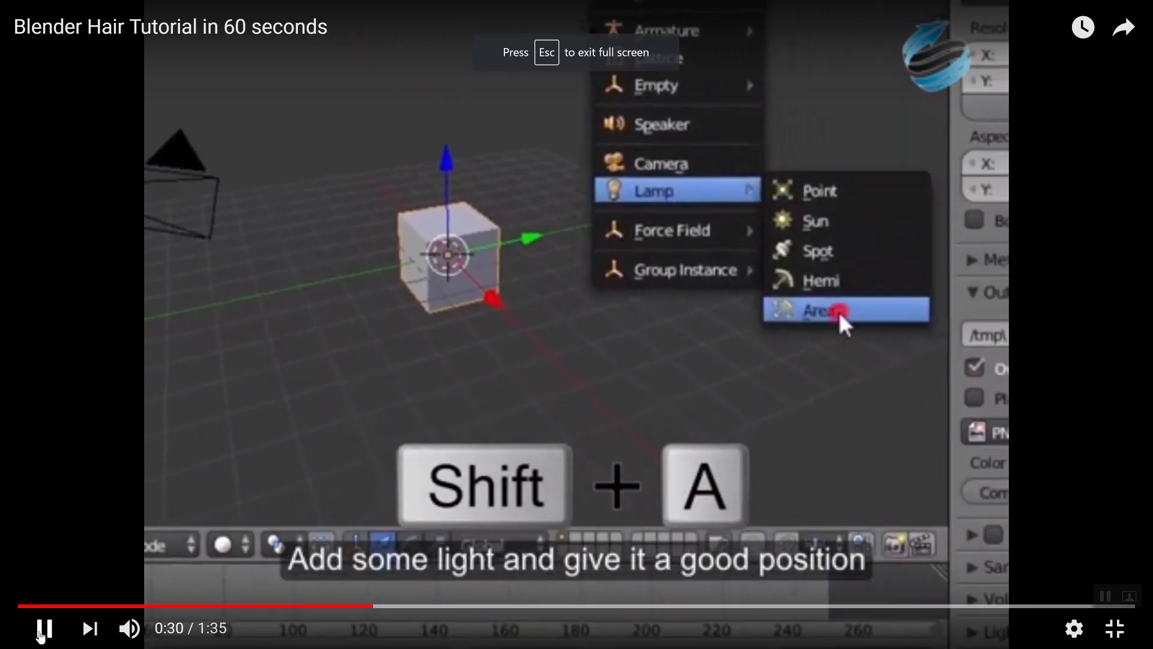
click(42, 629)
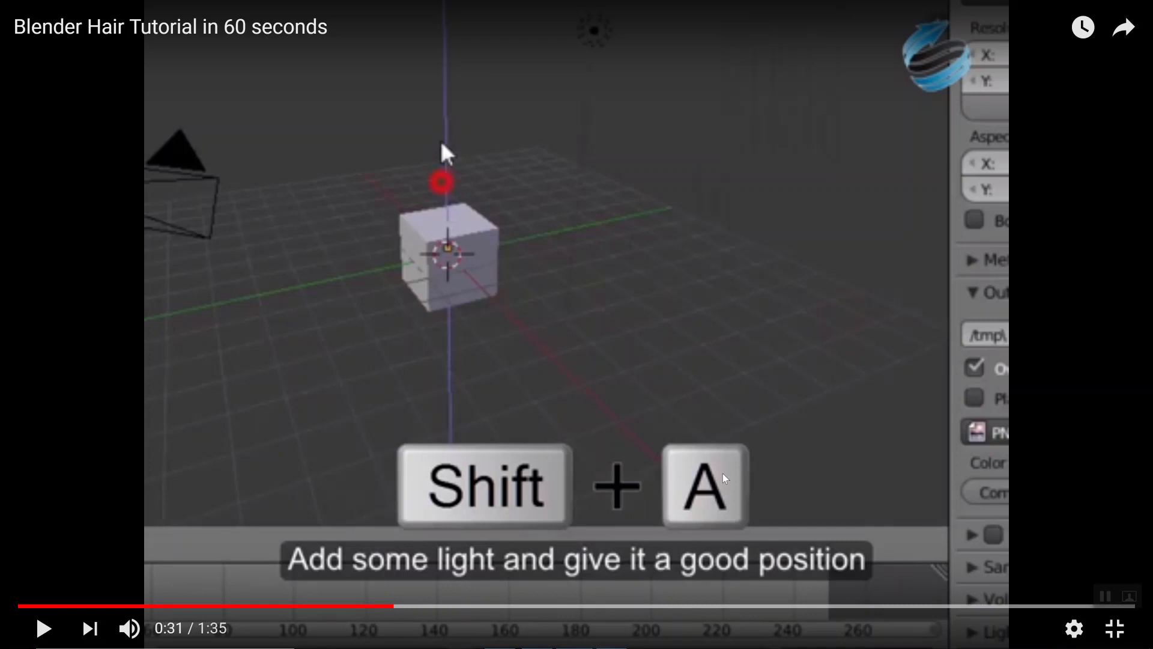
Switch to Blender and place the 3D cursor in front of the cube in the lower viewport
key(alt+Tab)
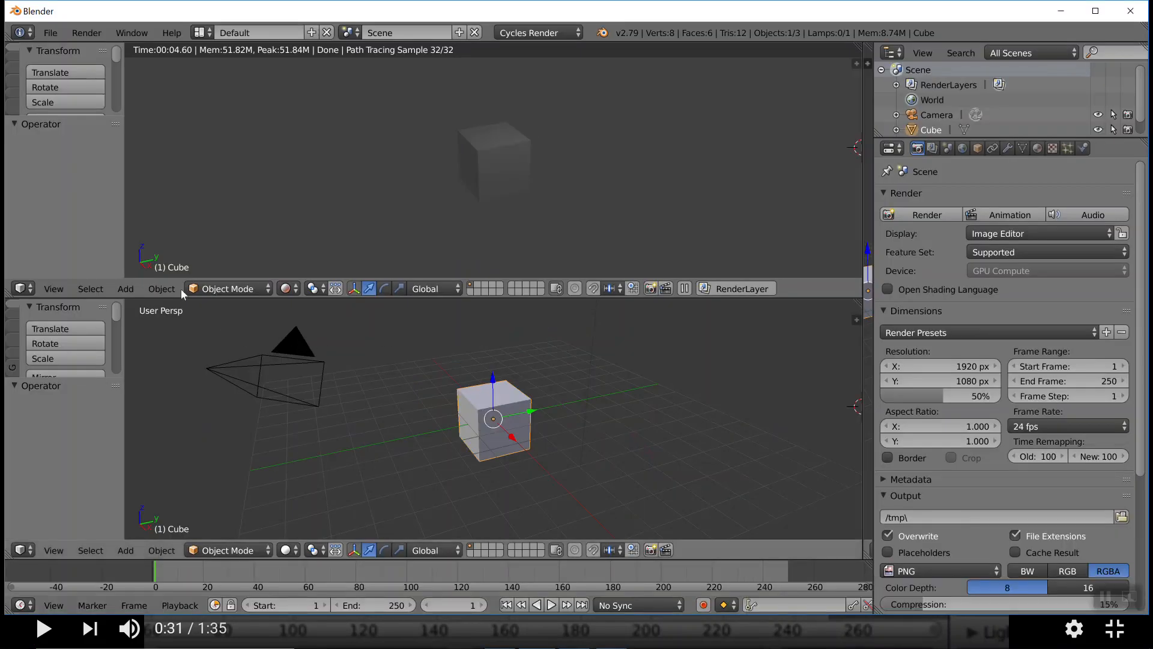
click(351, 401)
scroll(524, 430, down, 2)
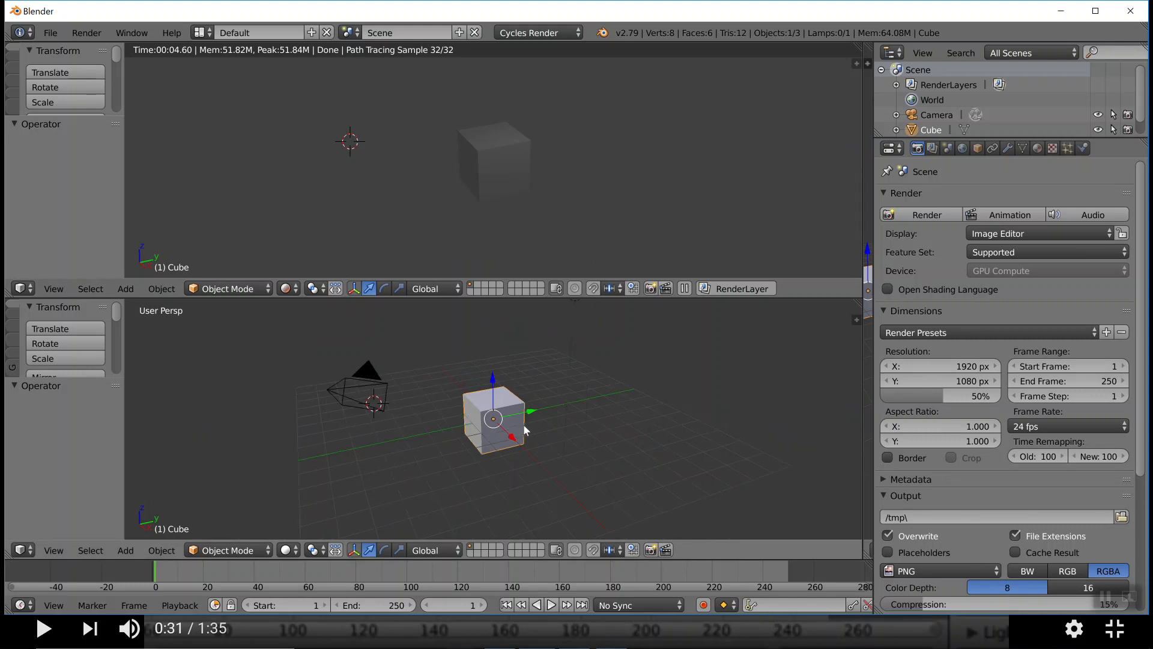
click(517, 492)
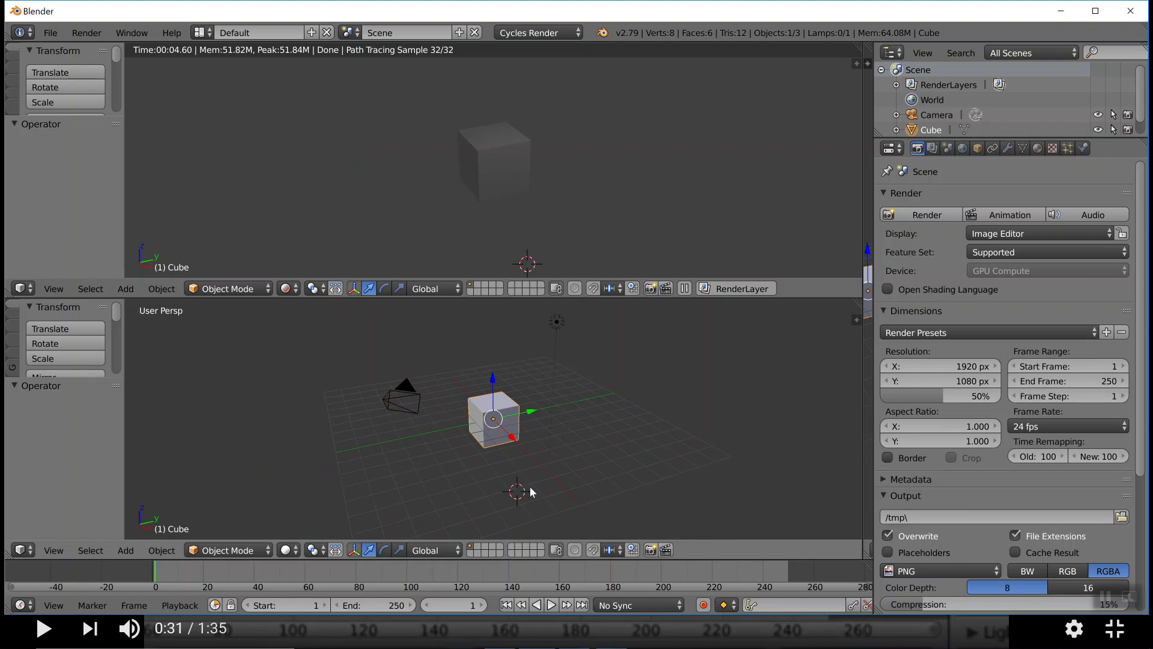
Enlarge the lower viewport's tool shelf and look through its Create options and the Add options for lamps
key(shift+a)
drag(70, 376, 70, 528)
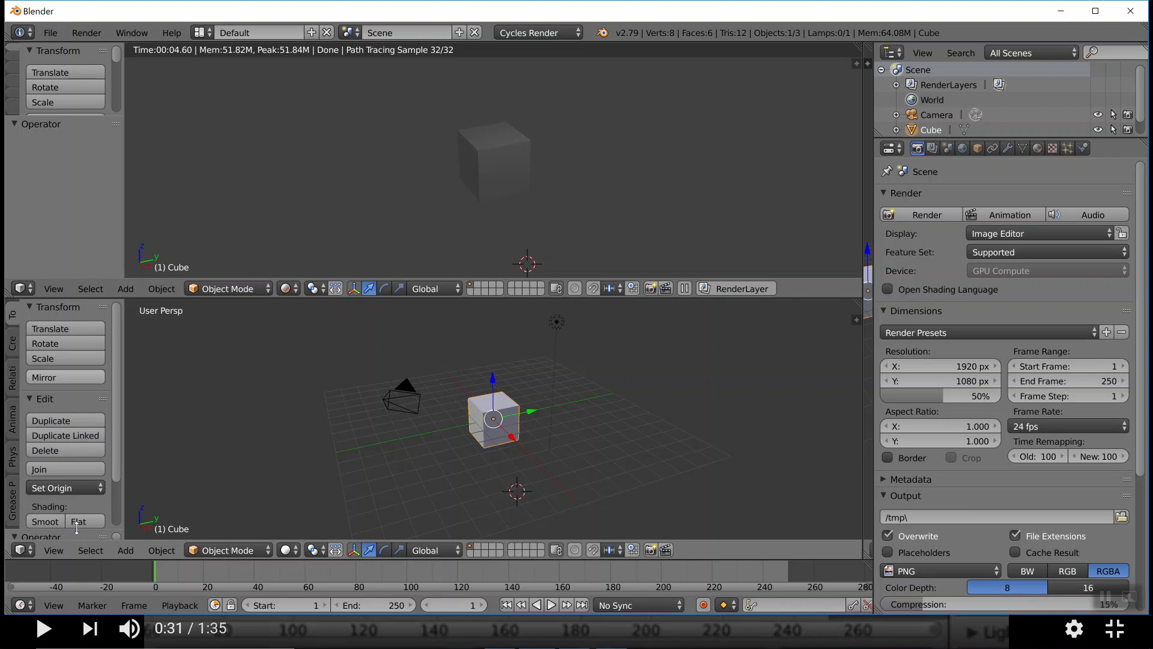
click(13, 352)
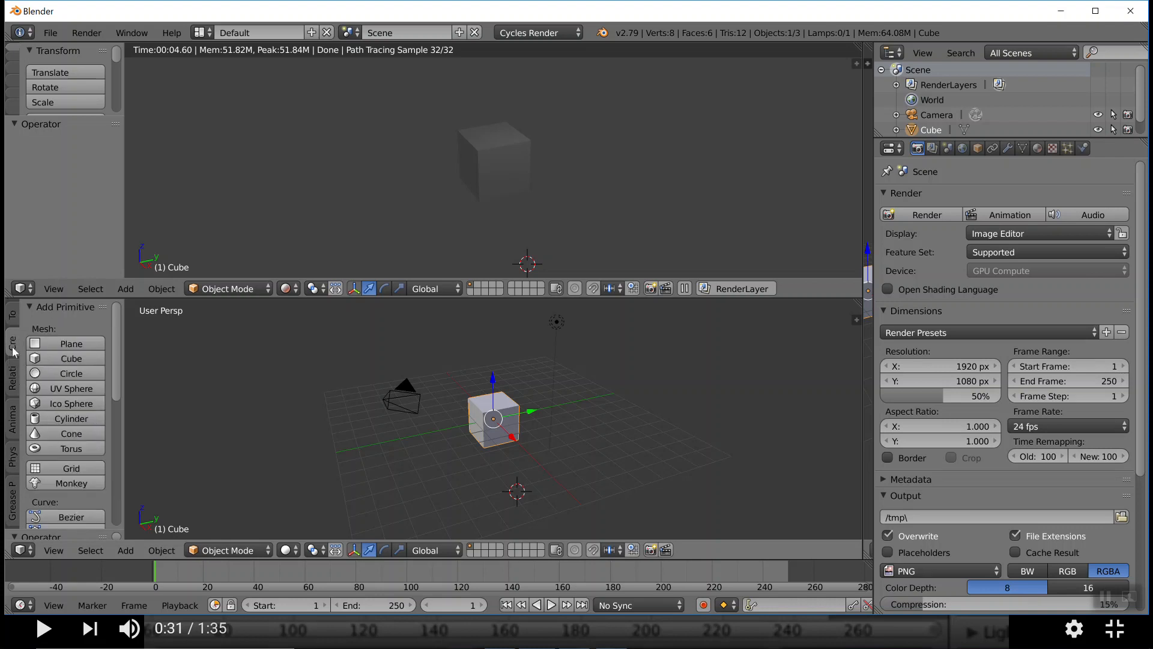
scroll(43, 387, down, 4)
scroll(44, 388, down, 5)
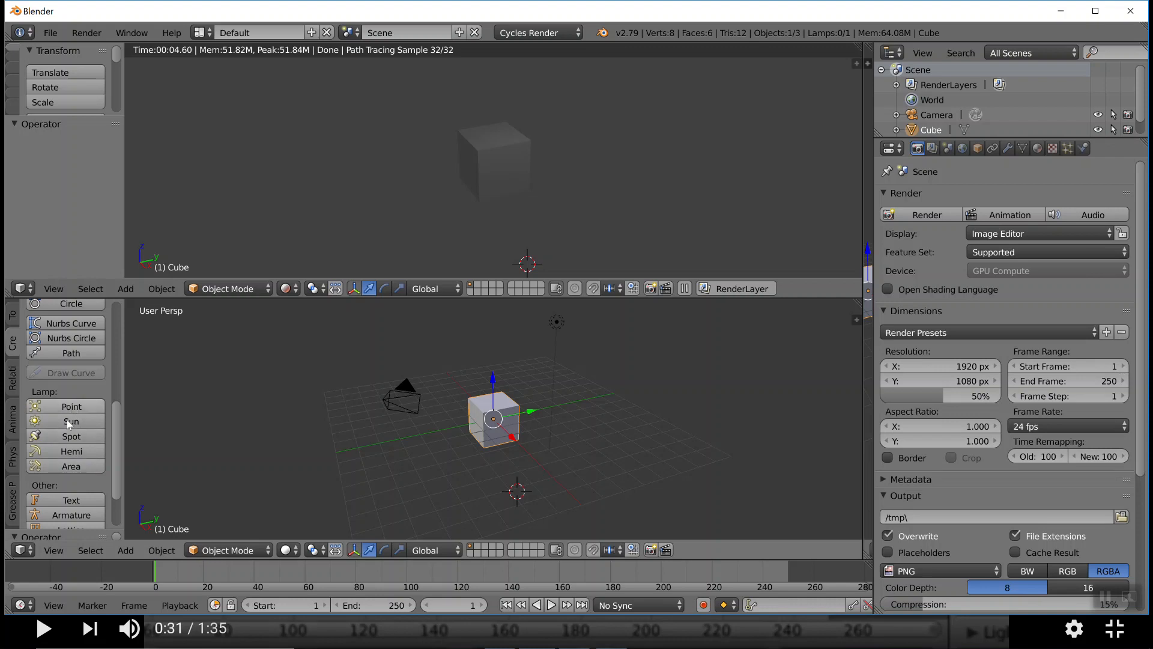
click(123, 550)
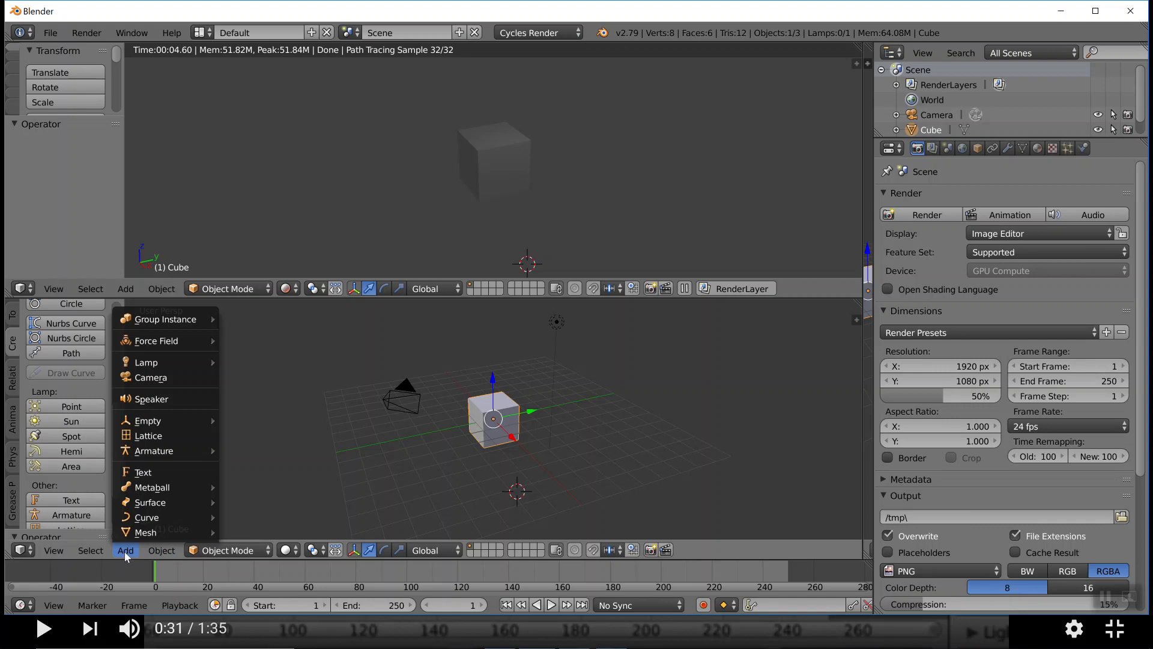
mouse_move(164, 368)
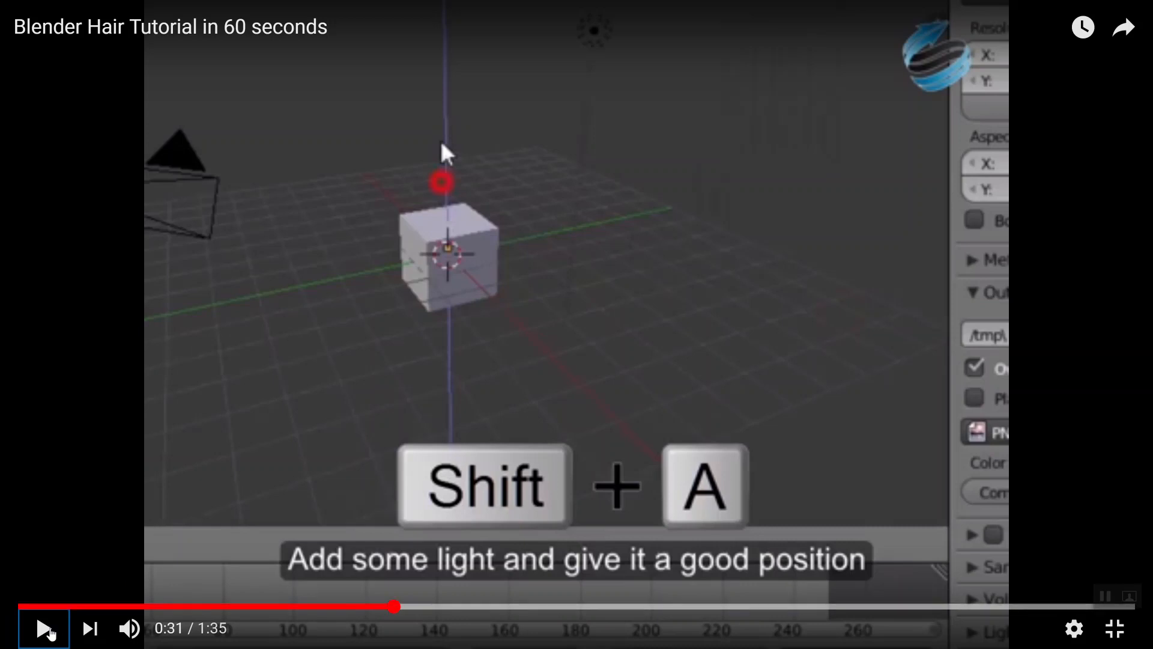
Play the tutorial video to 0:36, rewind it to 0:28 and replay the start of the lamp instruction
click(45, 628)
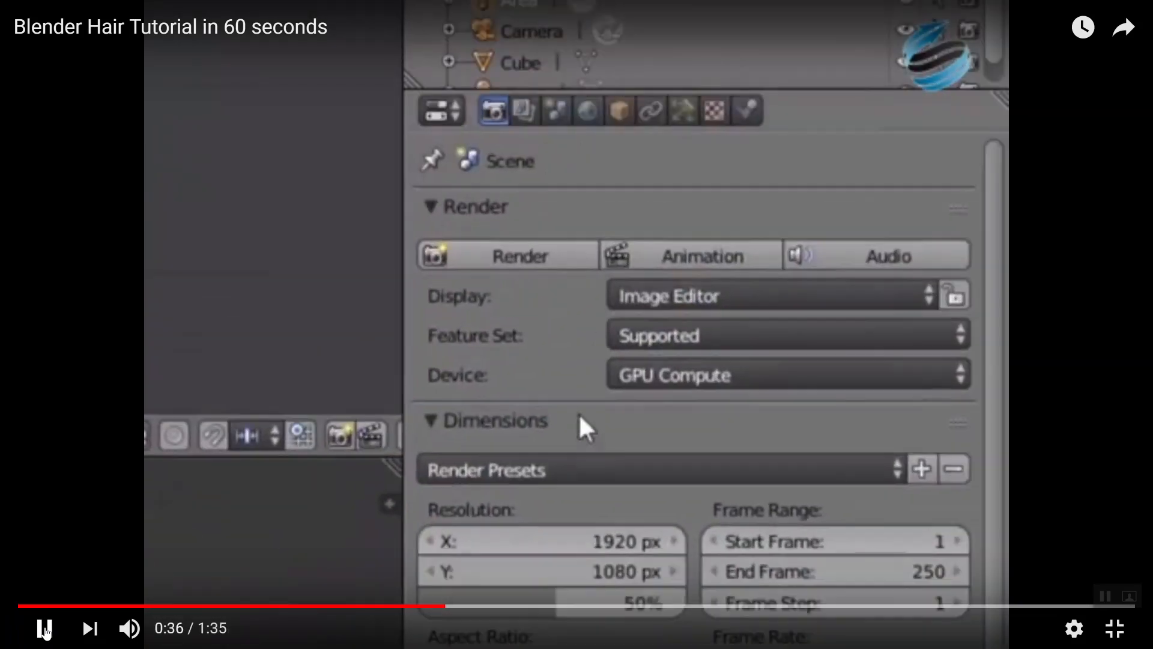
click(45, 628)
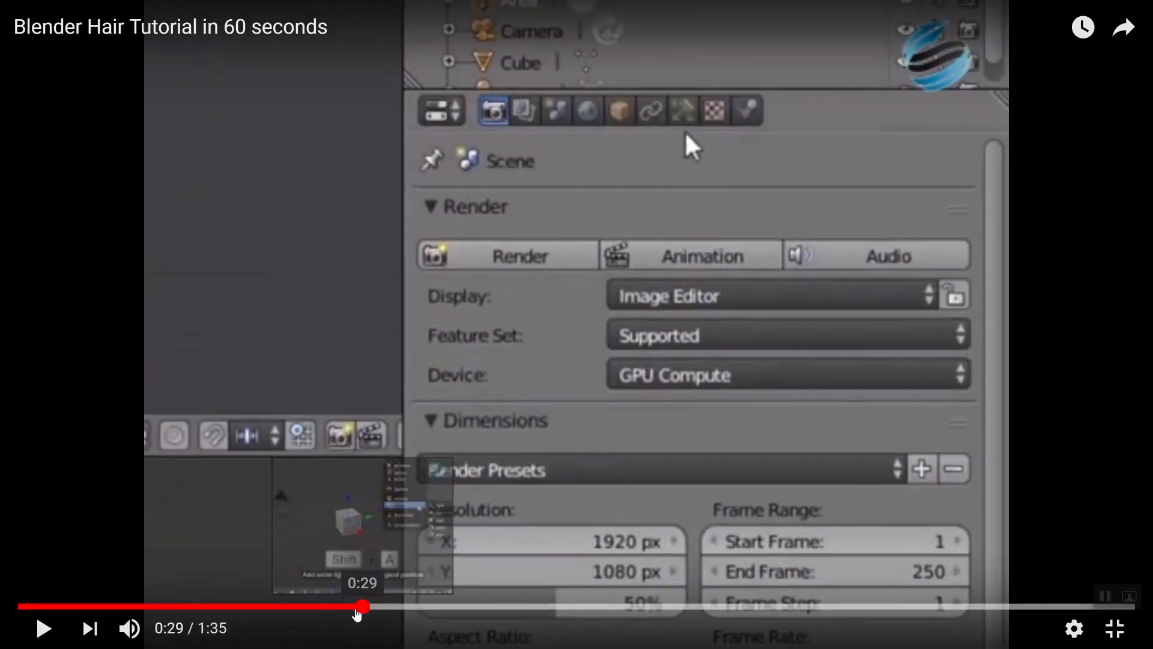
click(359, 608)
click(352, 608)
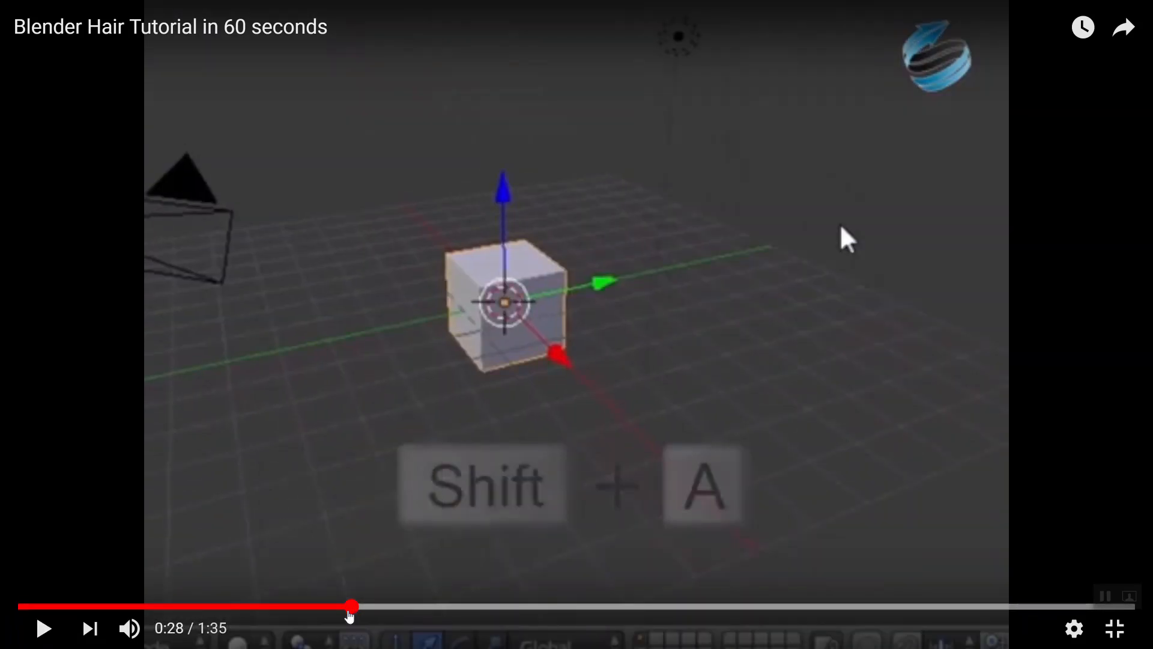
click(44, 628)
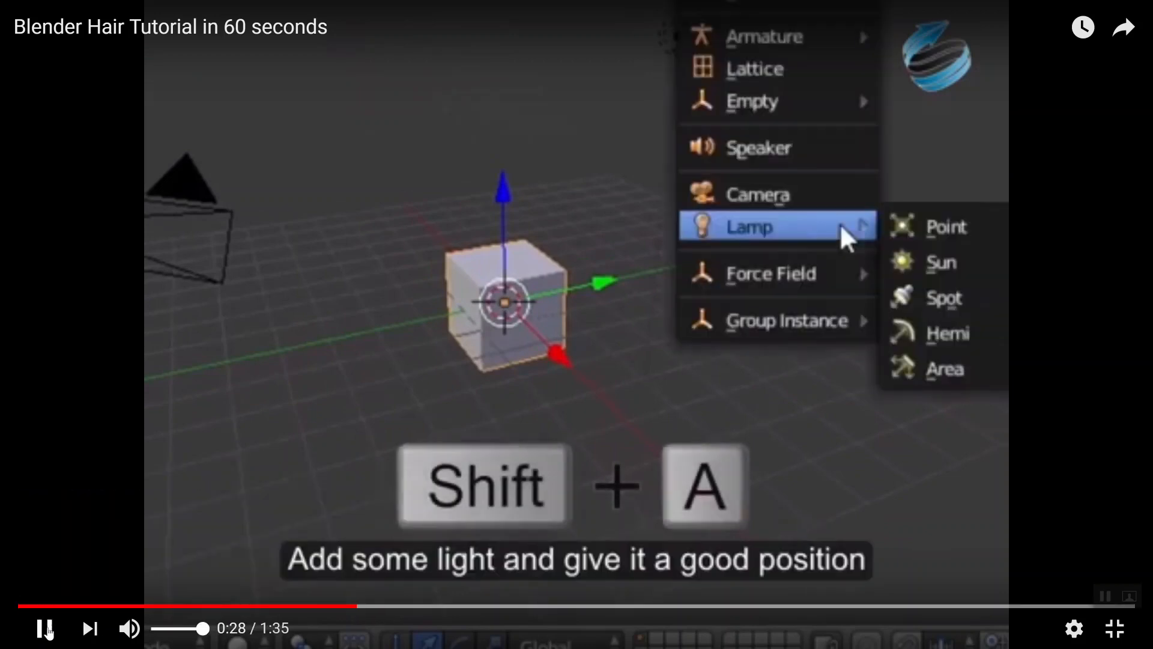
click(46, 628)
Switch to Blender and add an Area lamp at the 3D cursor
key(alt+Tab)
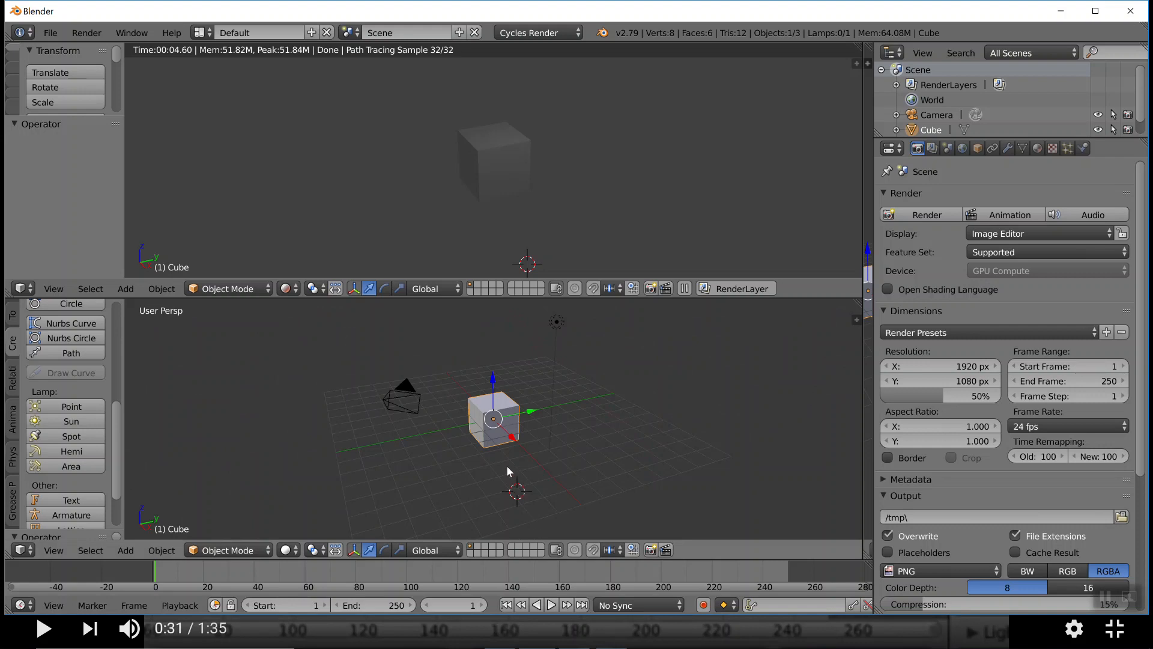
key(shift+a)
mouse_move(496, 468)
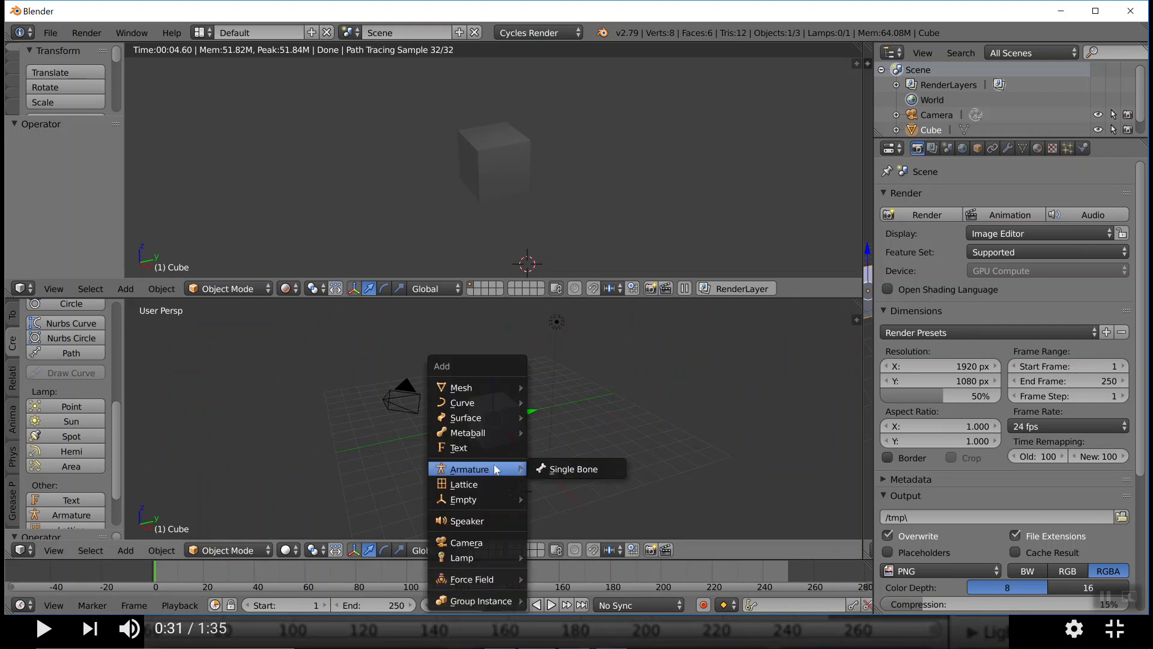
mouse_move(470, 559)
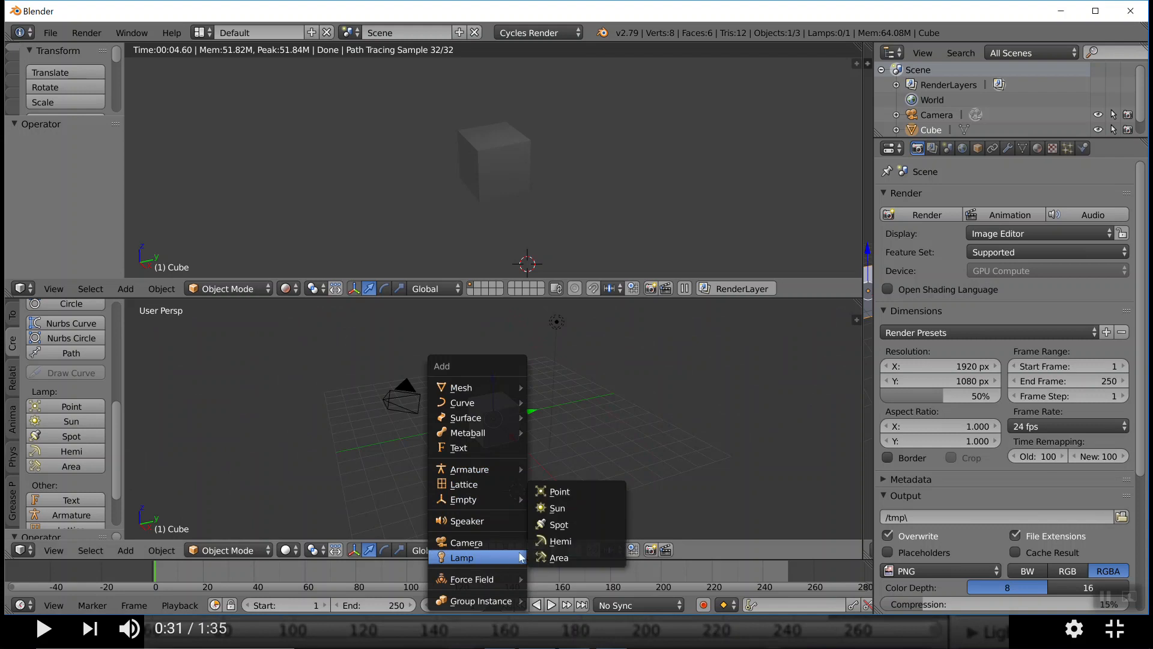
click(561, 557)
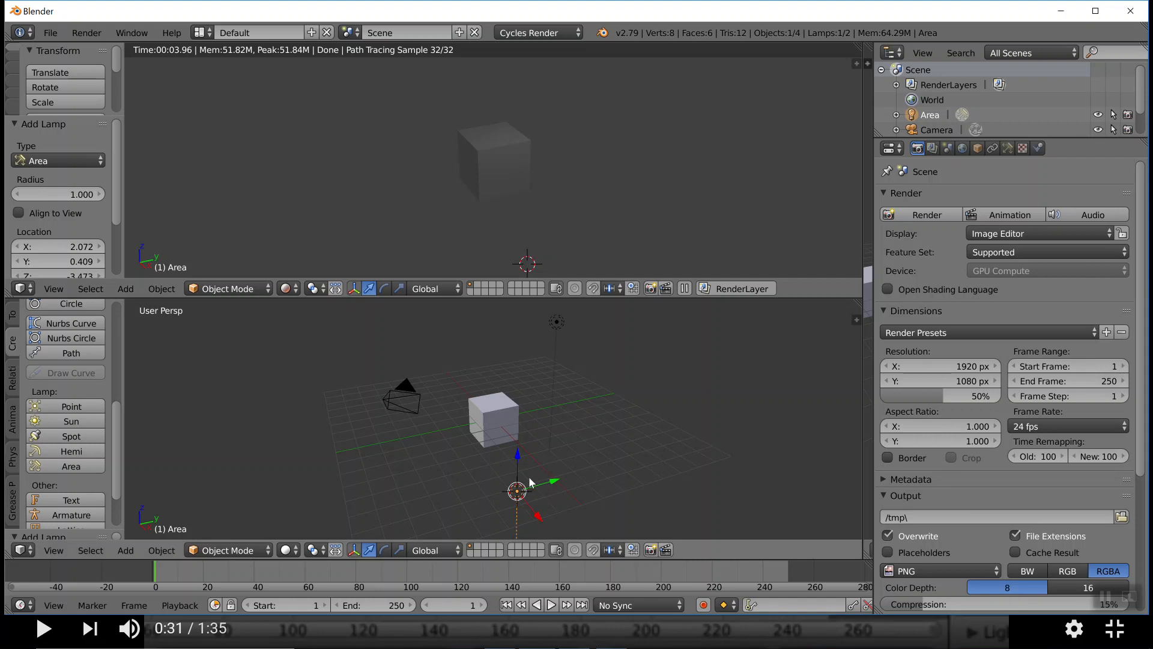
Rotate the area lamp about 100° around the global Y axis
key(r)
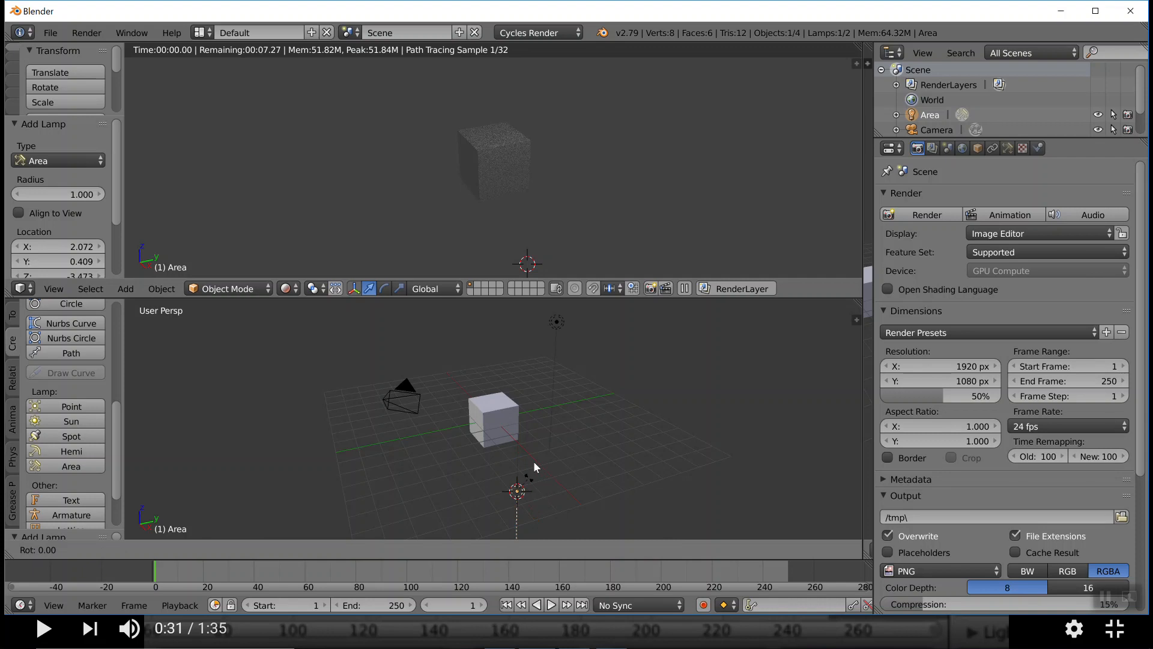
key(Escape)
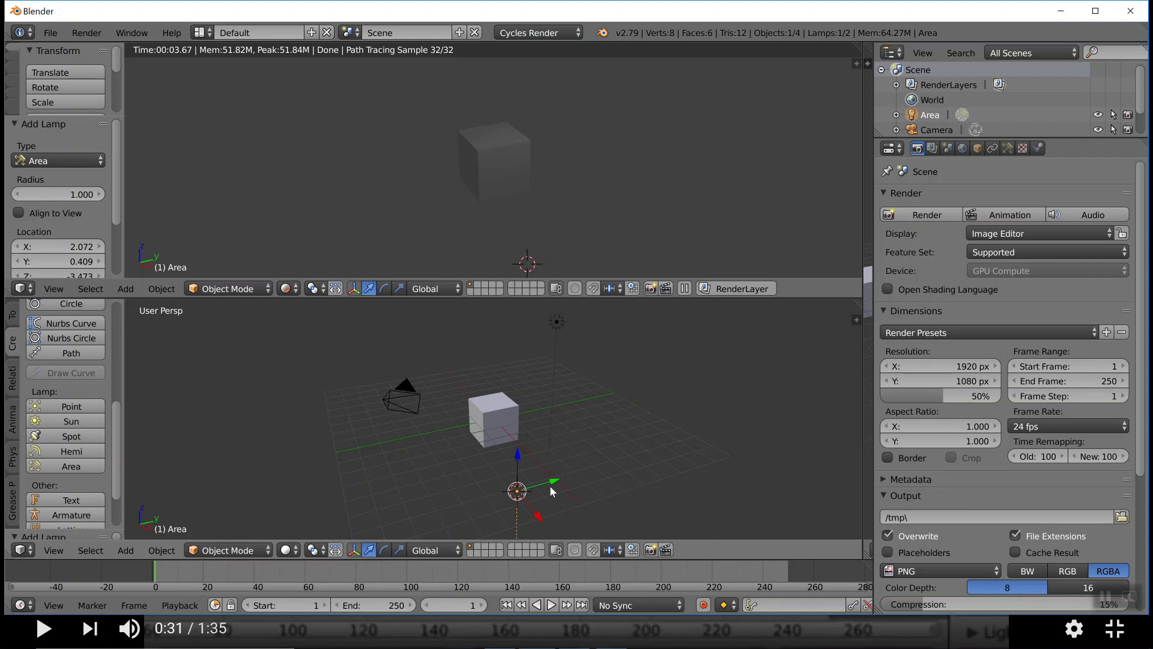
key(r)
key(y)
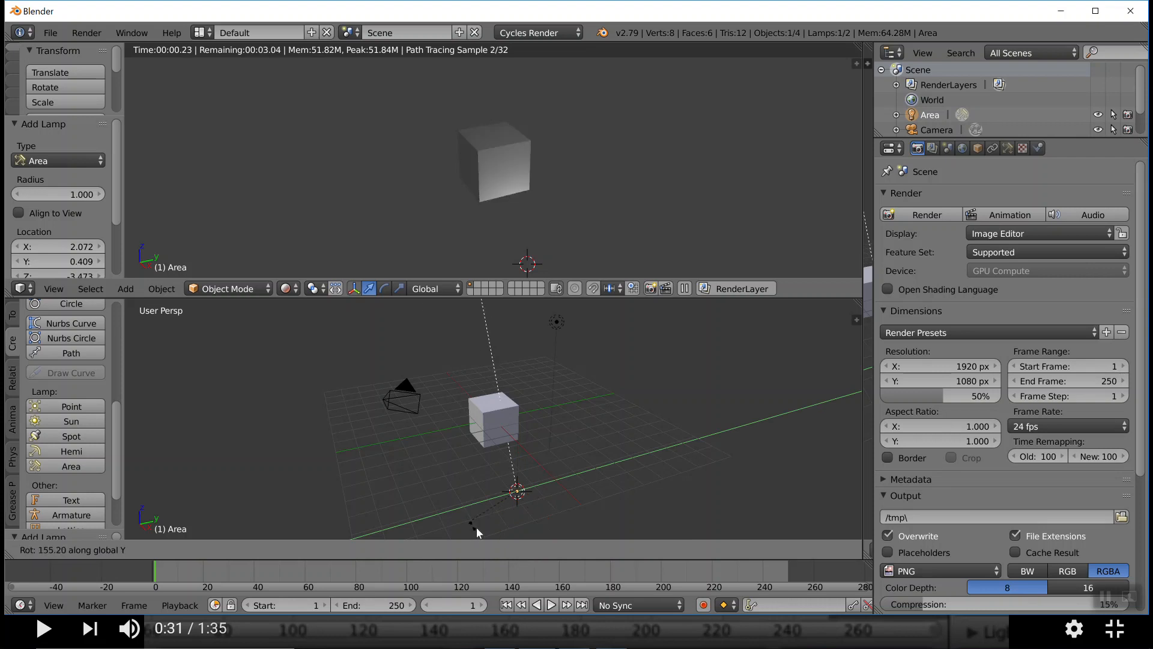
click(518, 528)
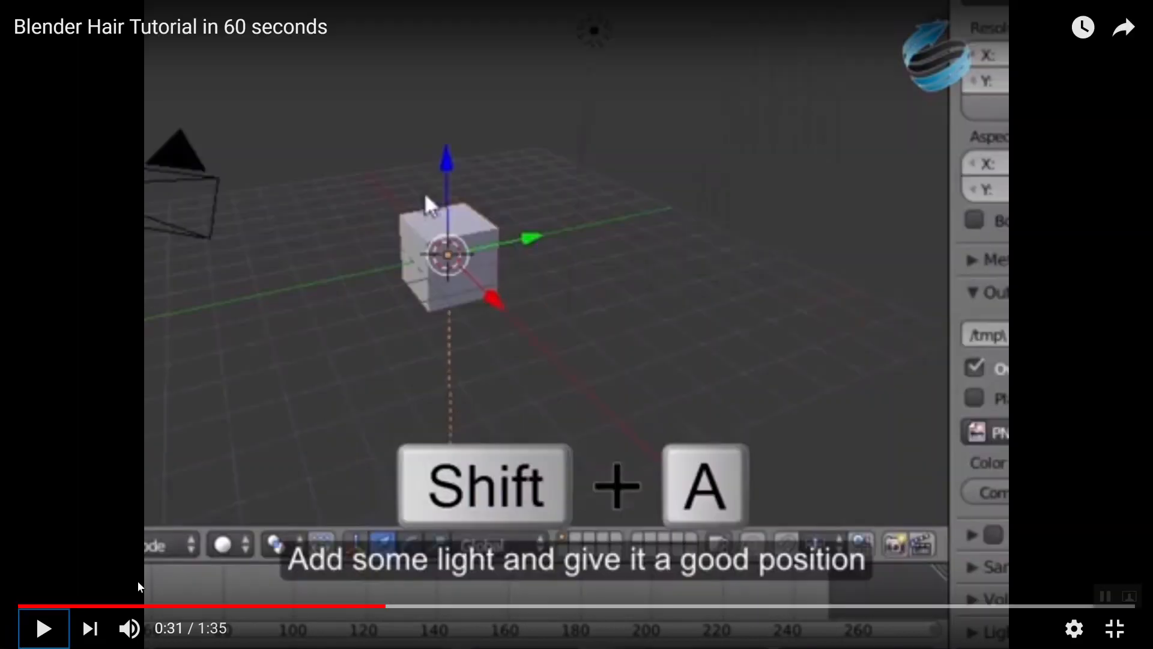
Play the tutorial video to 0:37, then move Blender's area lamp about -3.93 in X, -3.00 in Y and 4.79 in Z
click(45, 630)
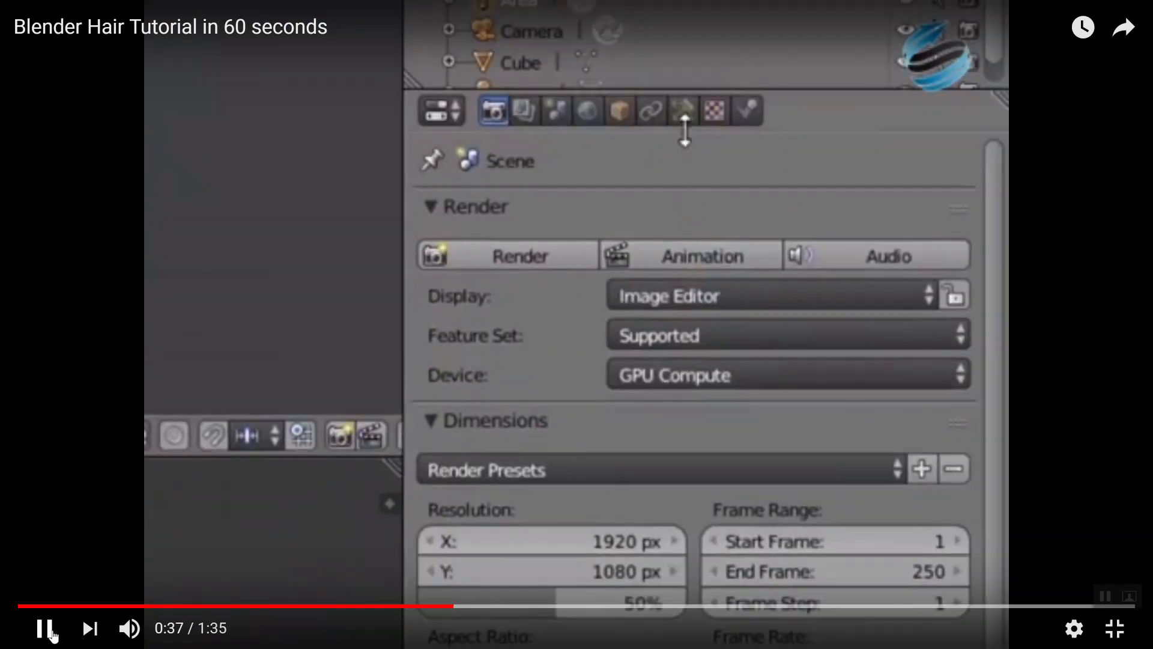
click(45, 629)
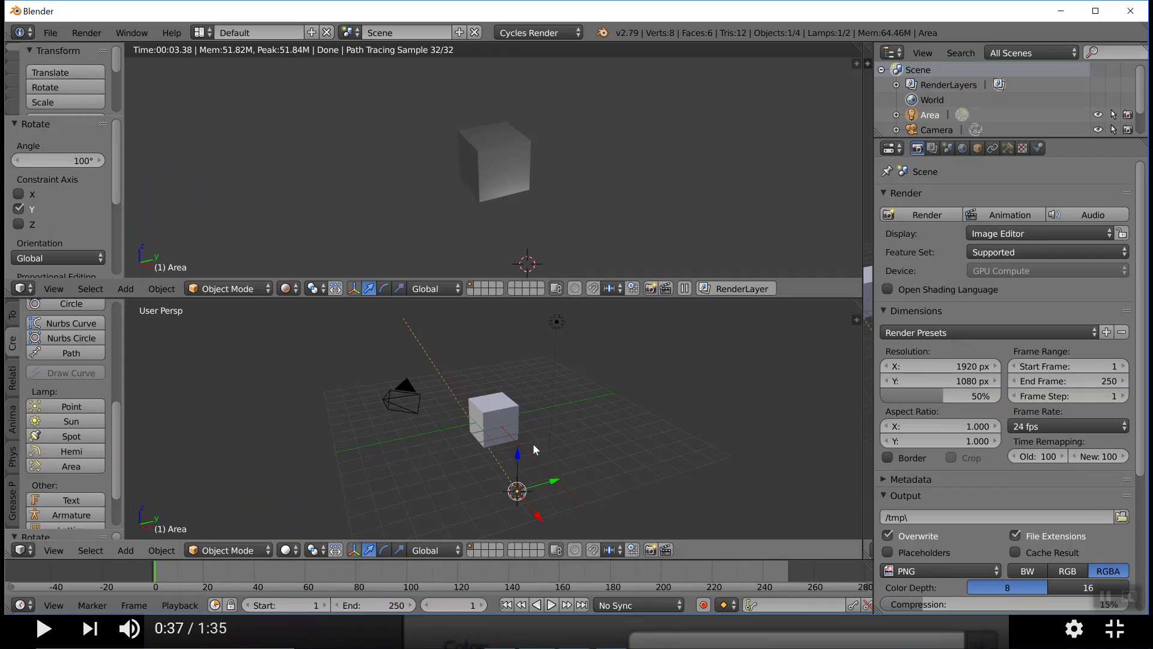
key(g)
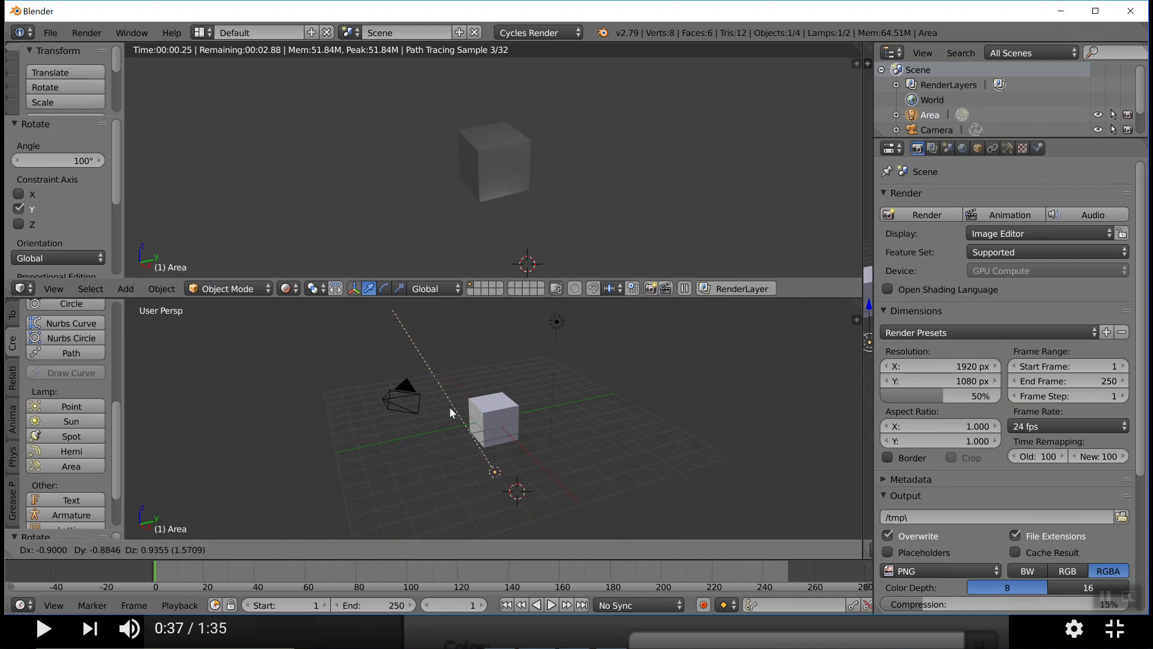
click(444, 367)
Rotate the area lamp around the global Y axis by about 154° and again by about 29.9°
key(r)
key(y)
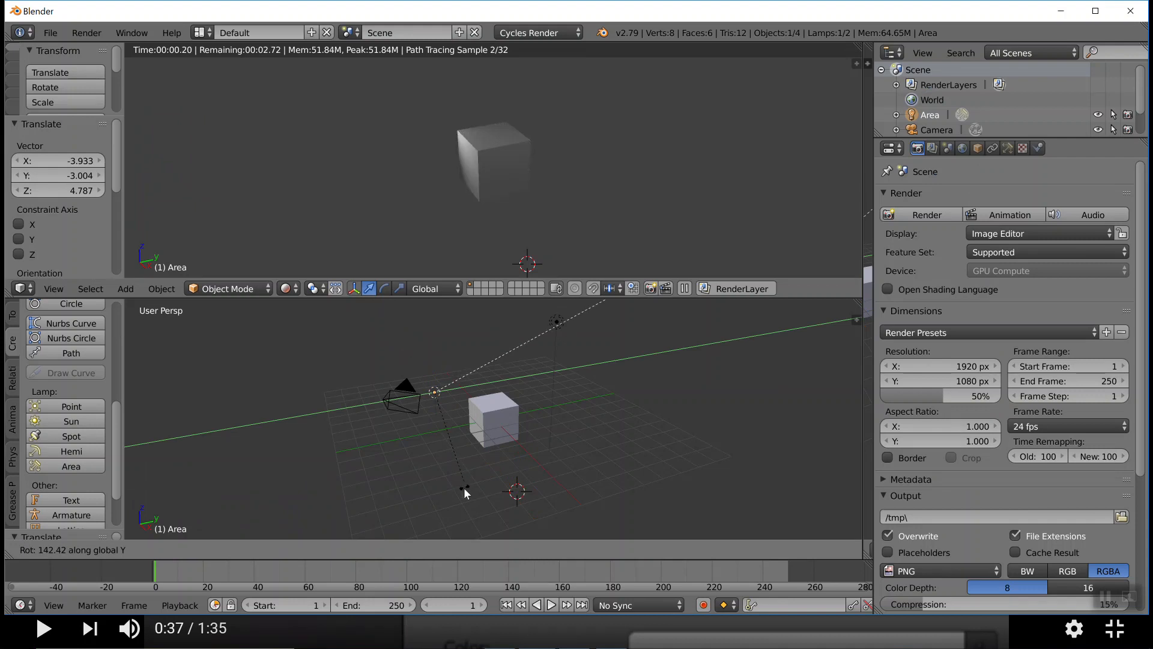
click(452, 536)
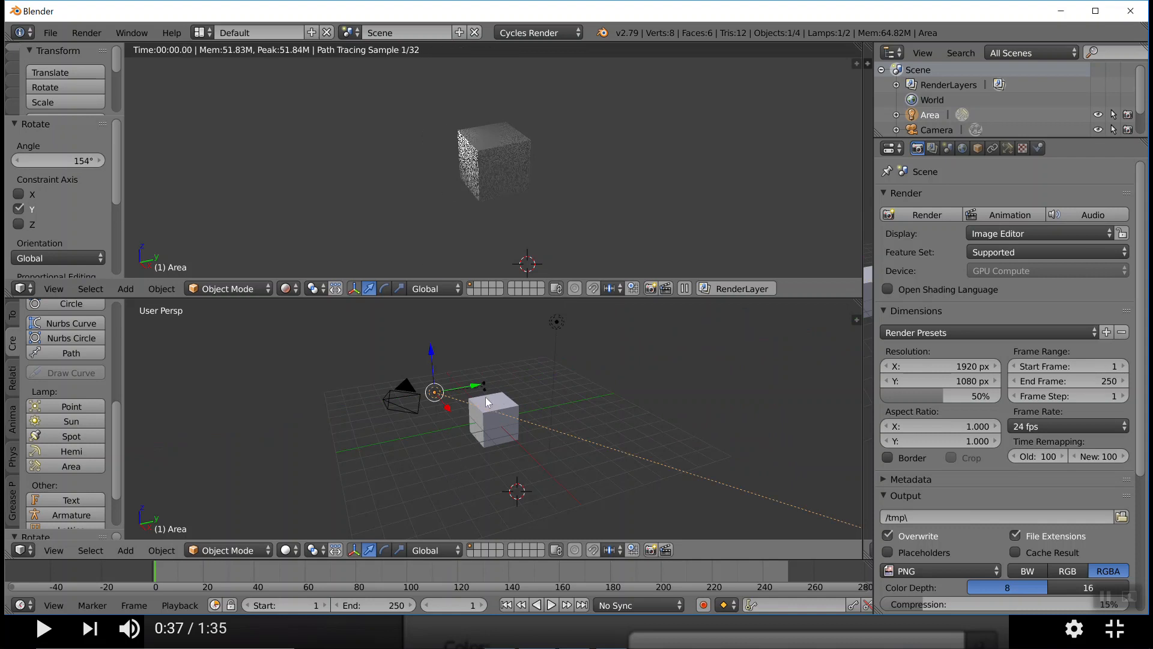
key(r)
key(y)
click(482, 414)
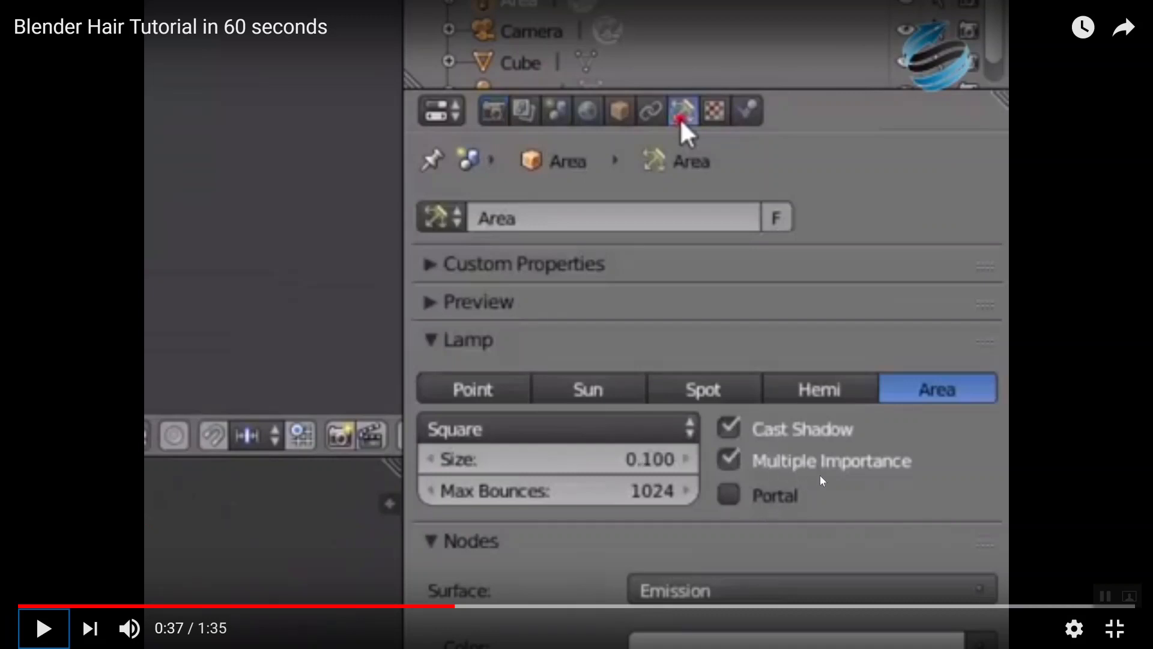
Switch to Blender and display the area lamp's data settings
key(alt+Tab)
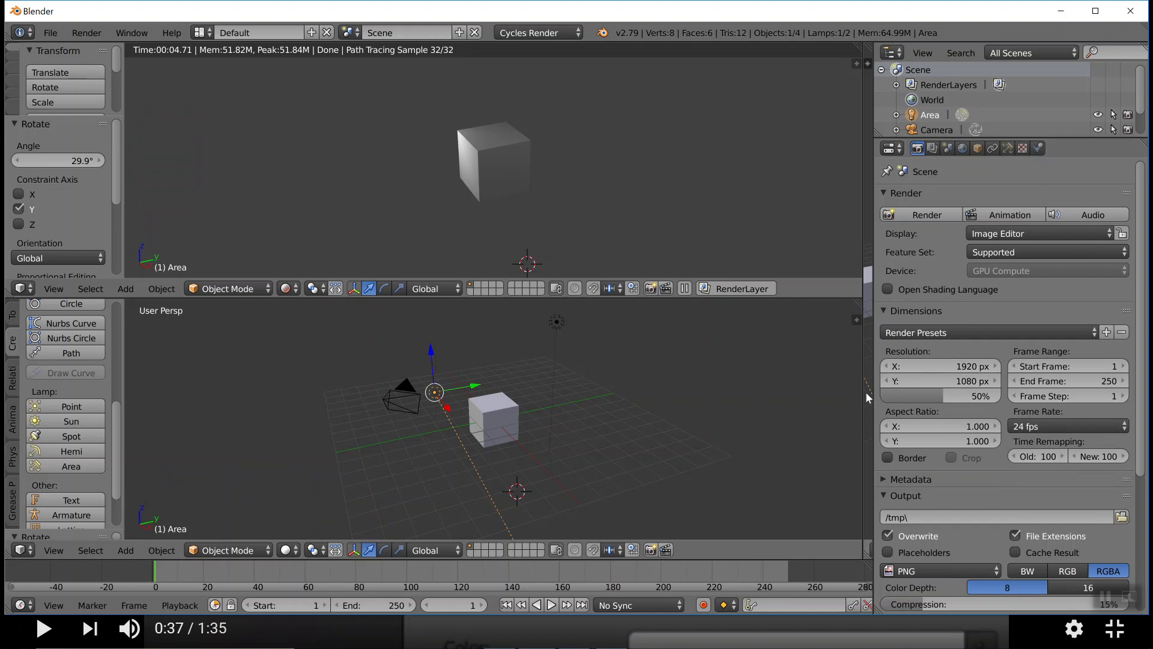
key(alt+Tab)
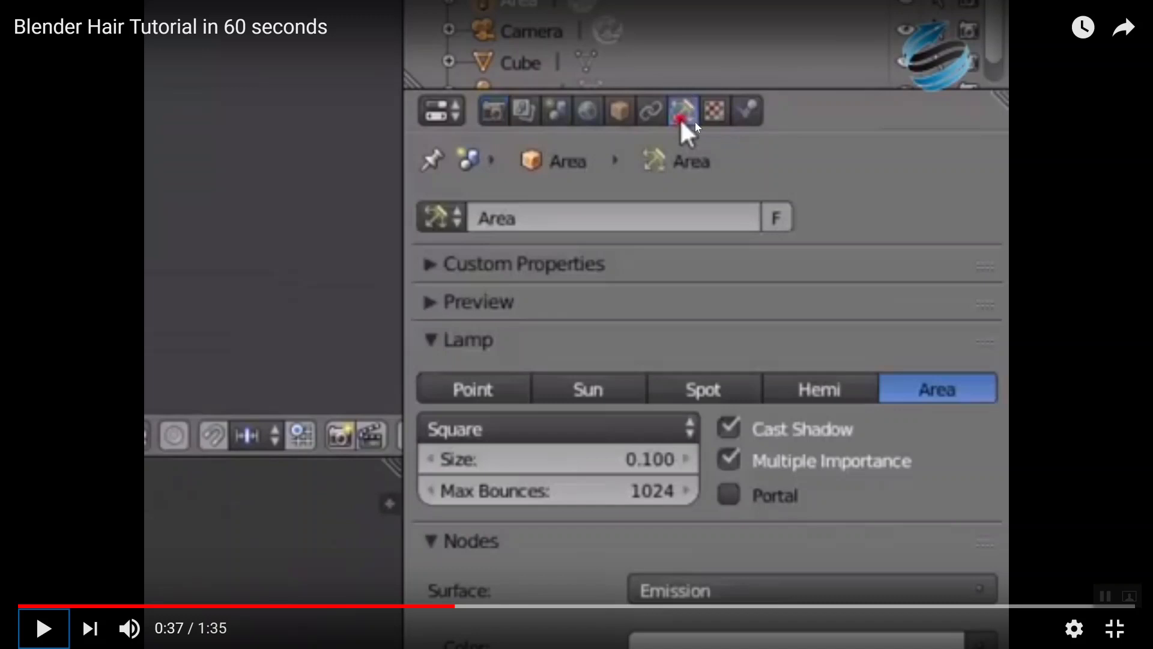
key(alt+Tab)
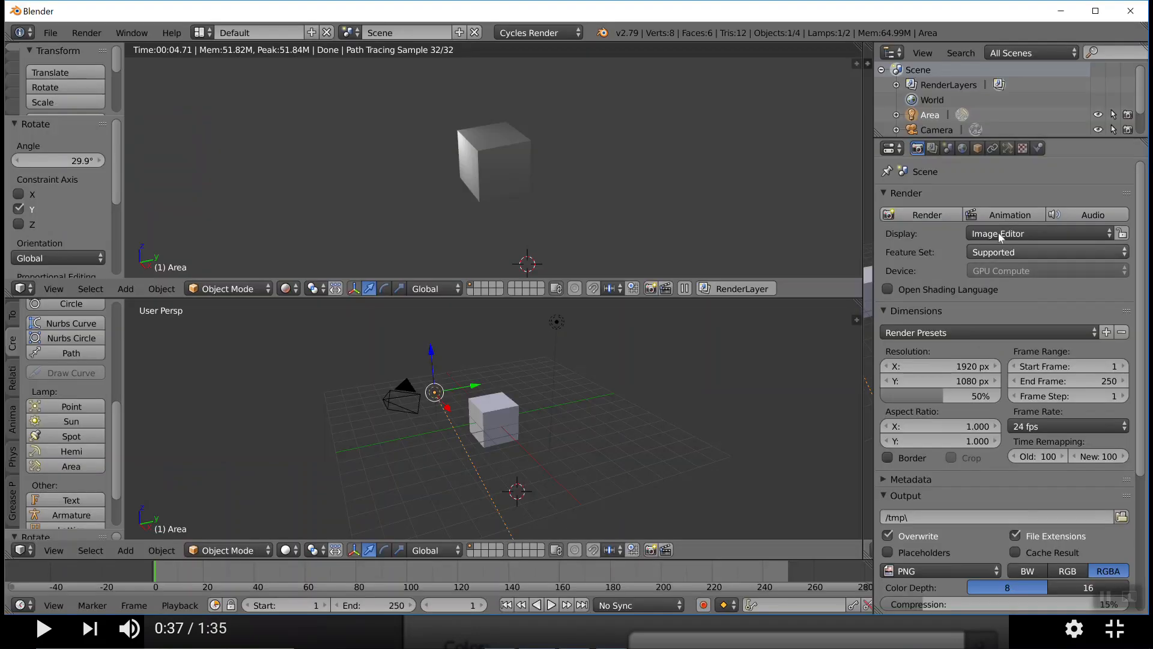
click(1009, 150)
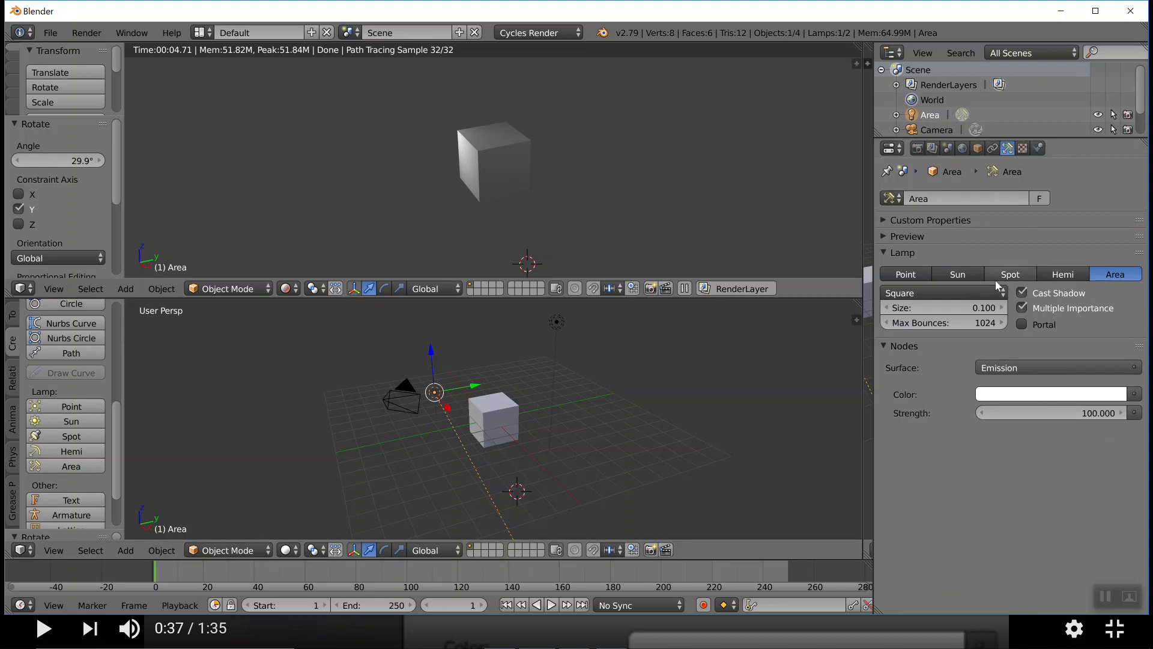
Try the Hemi, Spot, Sun and Point types on the lamp and return it to Area
click(1064, 275)
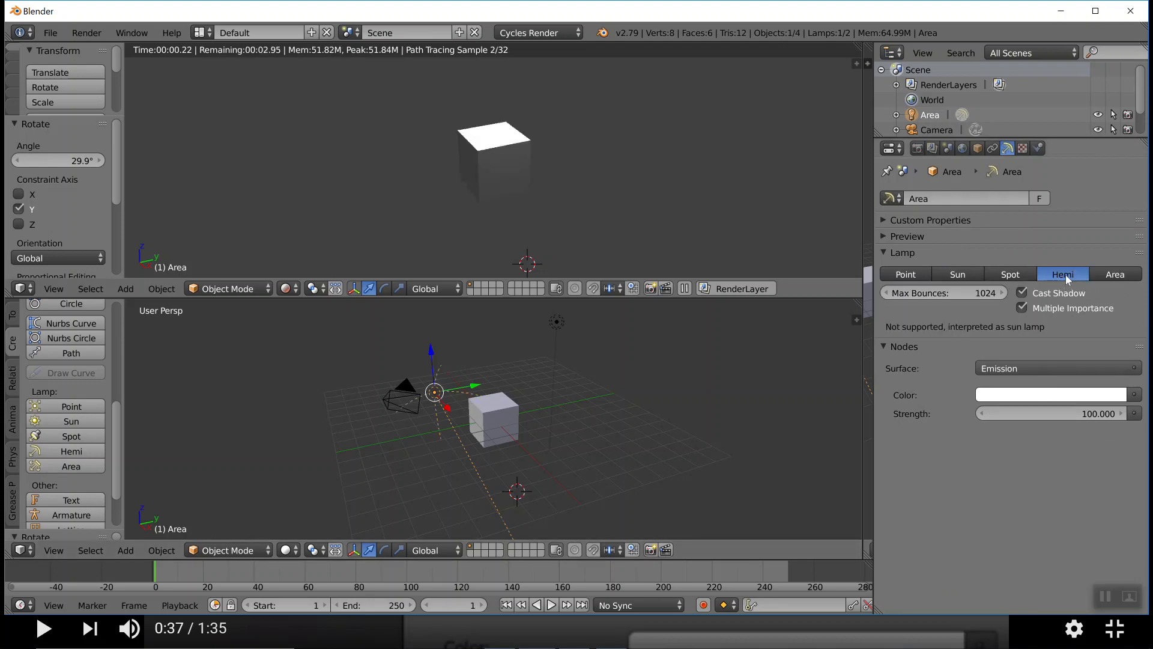
click(1019, 279)
click(971, 277)
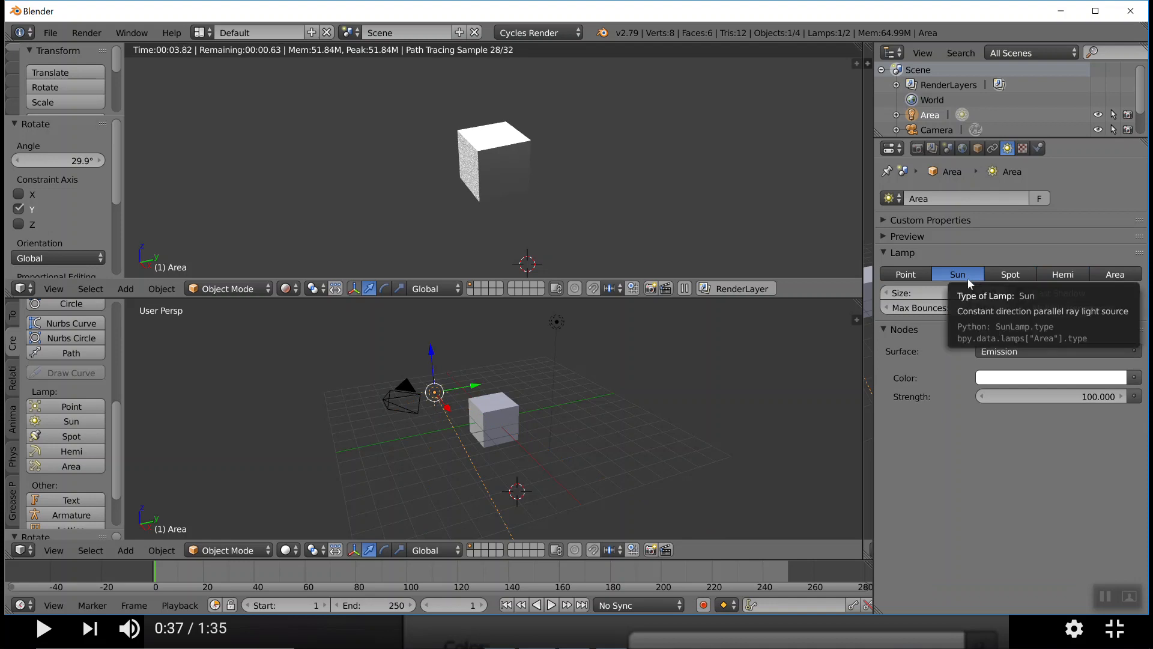
click(908, 274)
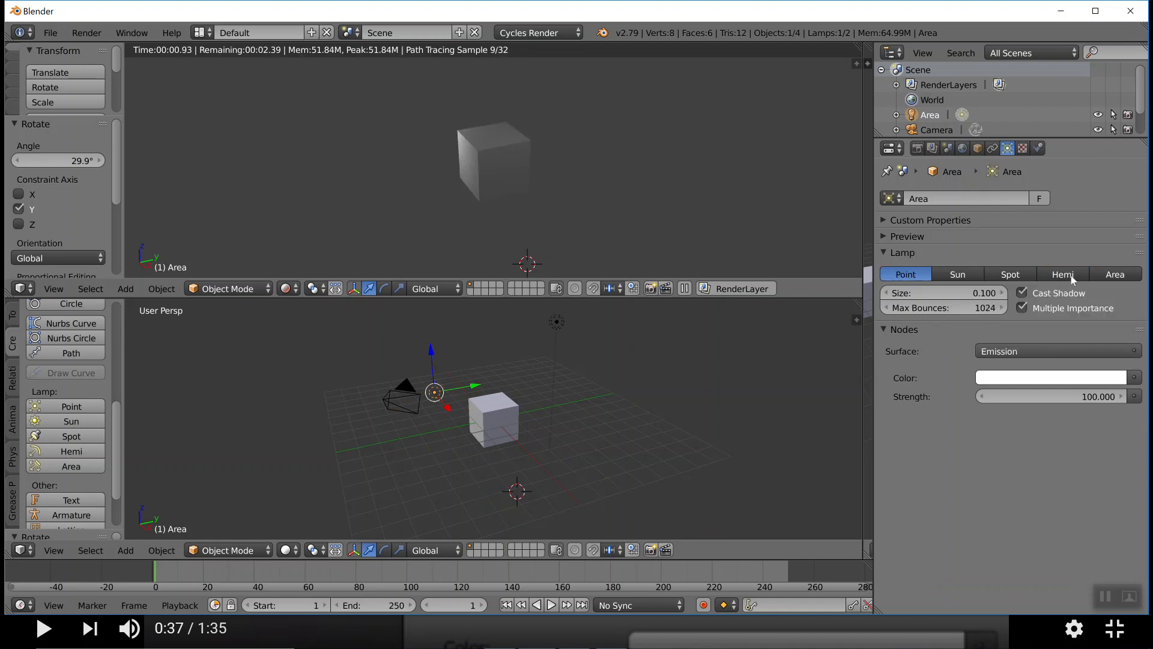
click(1111, 275)
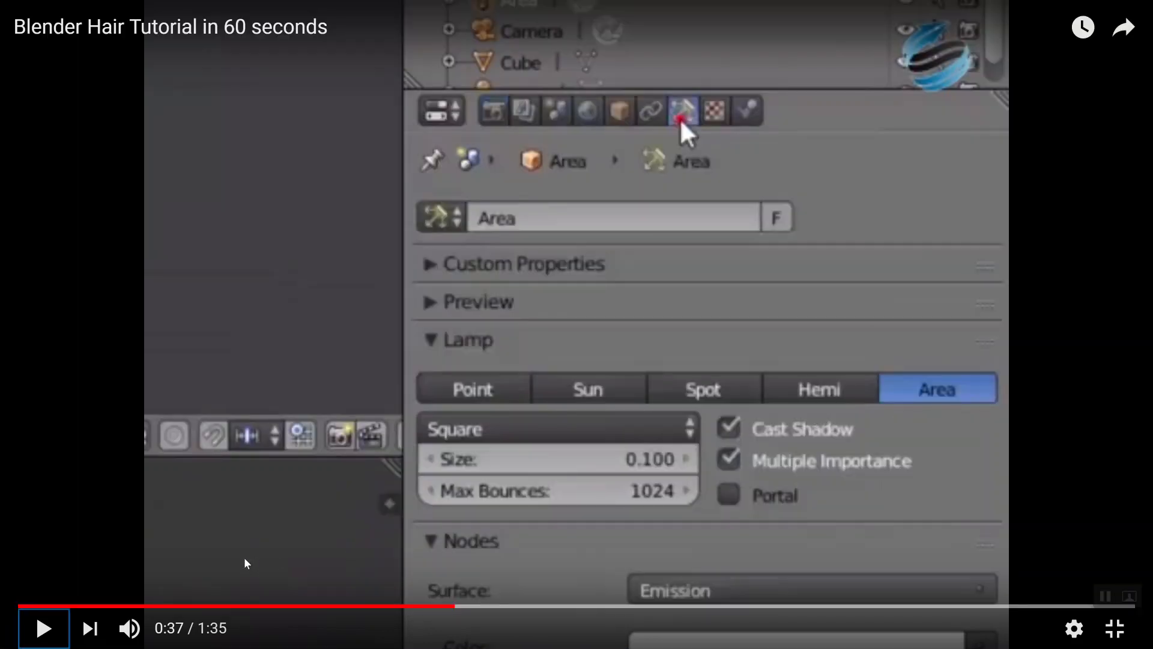
Play the tutorial video to 0:41, then set the area lamp's emission strength to 300 in Blender
click(30, 632)
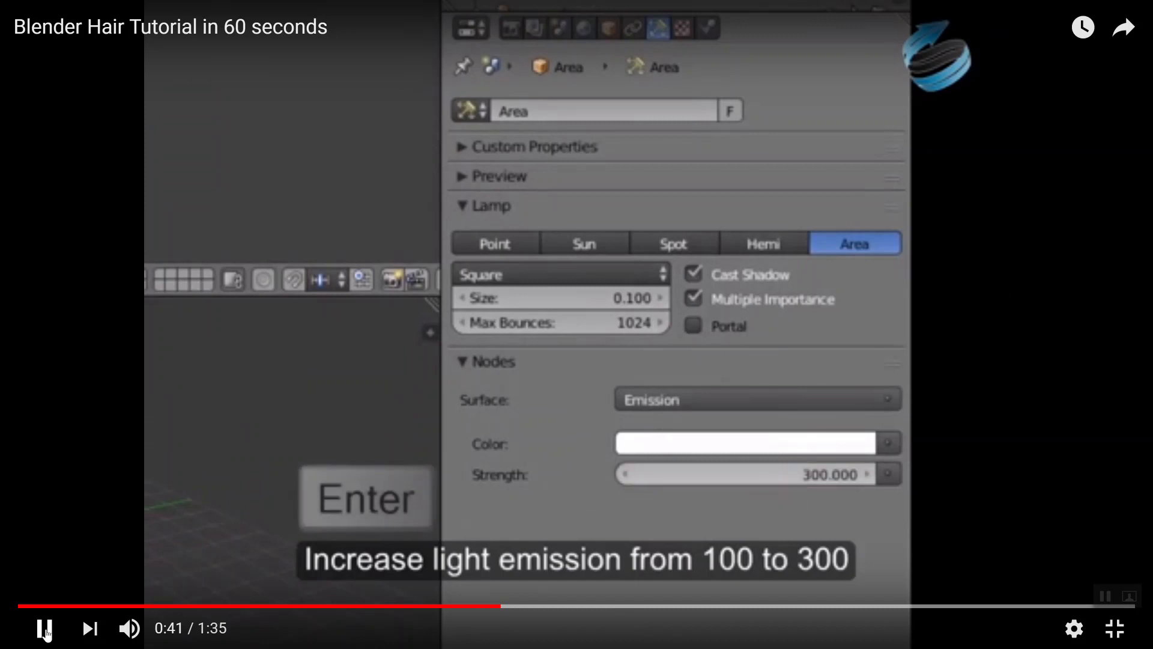
click(46, 635)
key(alt+Tab)
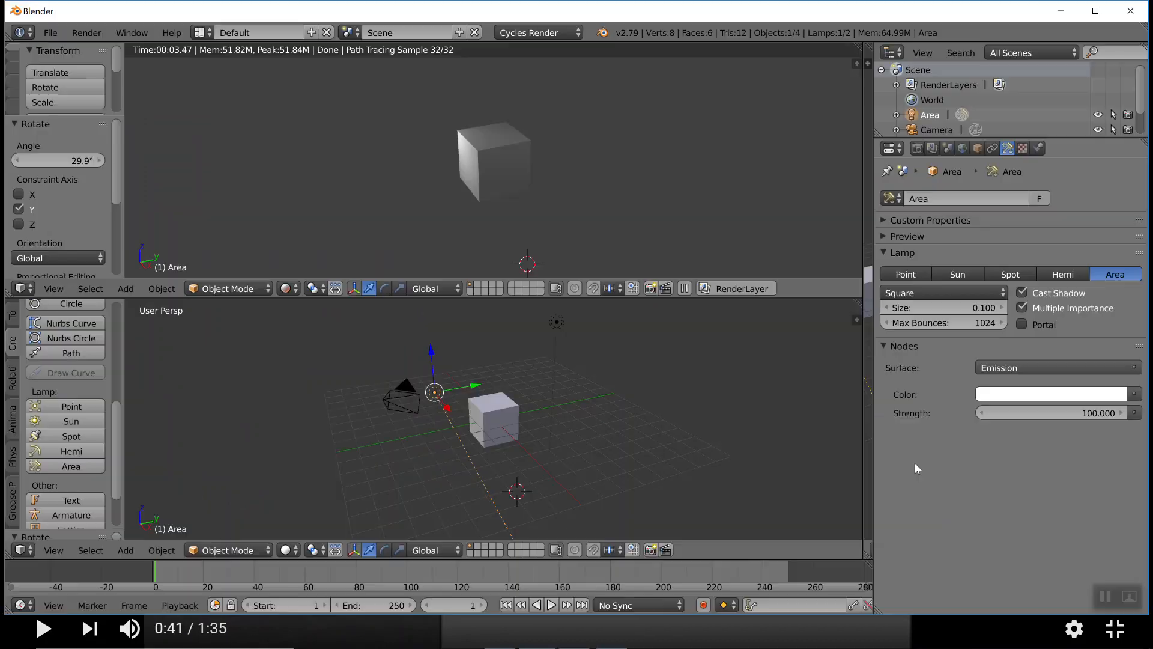
click(1088, 415)
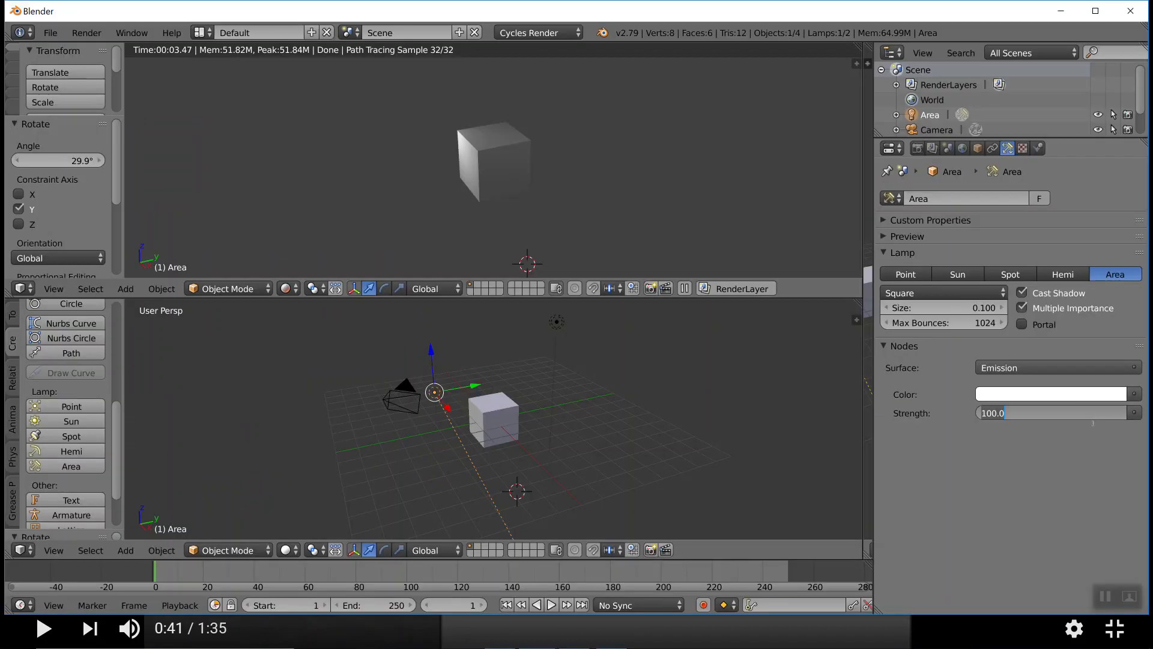
text(300)
key(Return)
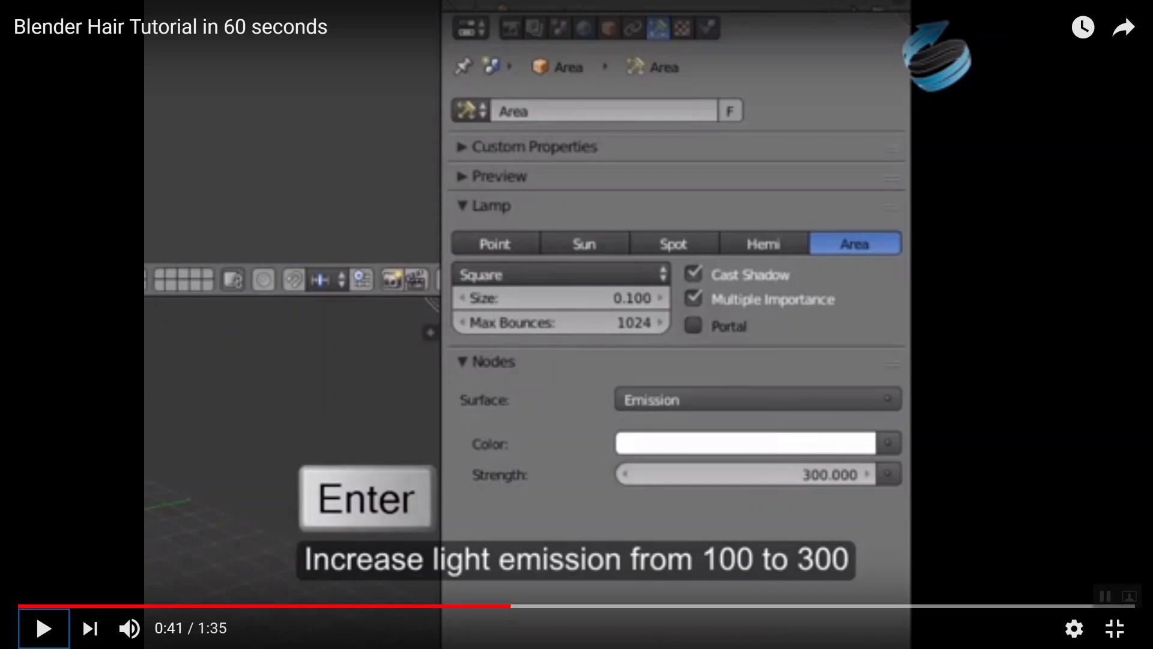
Play the tutorial video to 0:46, pause it and switch to Blender
click(45, 628)
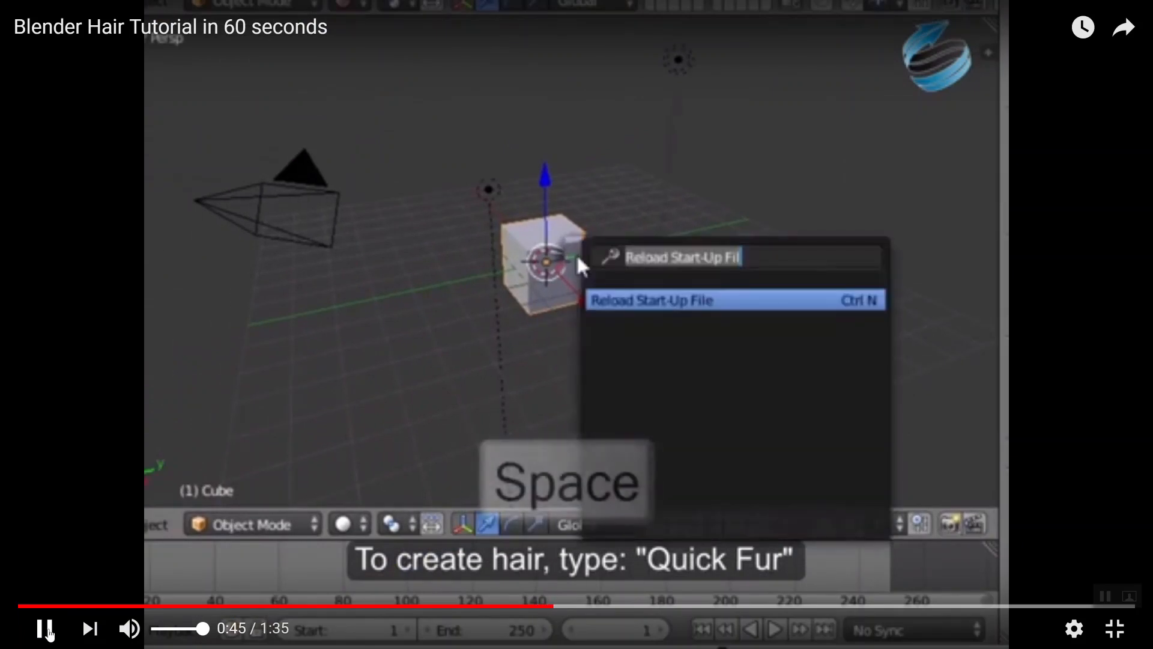
key(space)
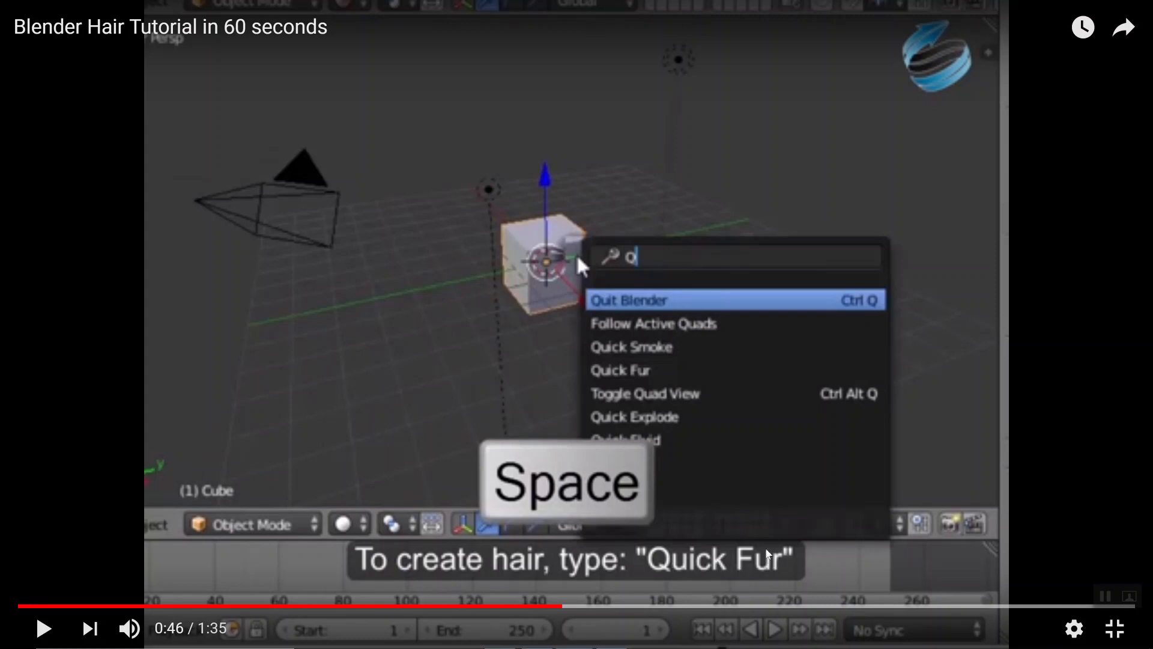
key(alt+Tab)
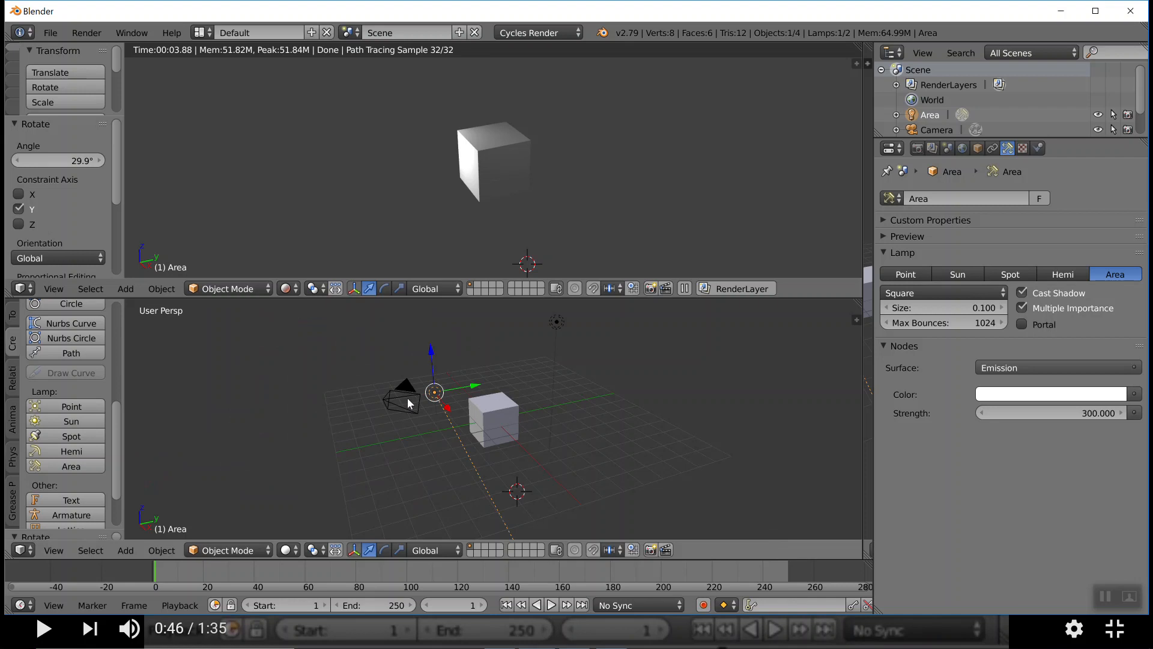
Select the cube and search the available commands for "fur"
right_click(497, 402)
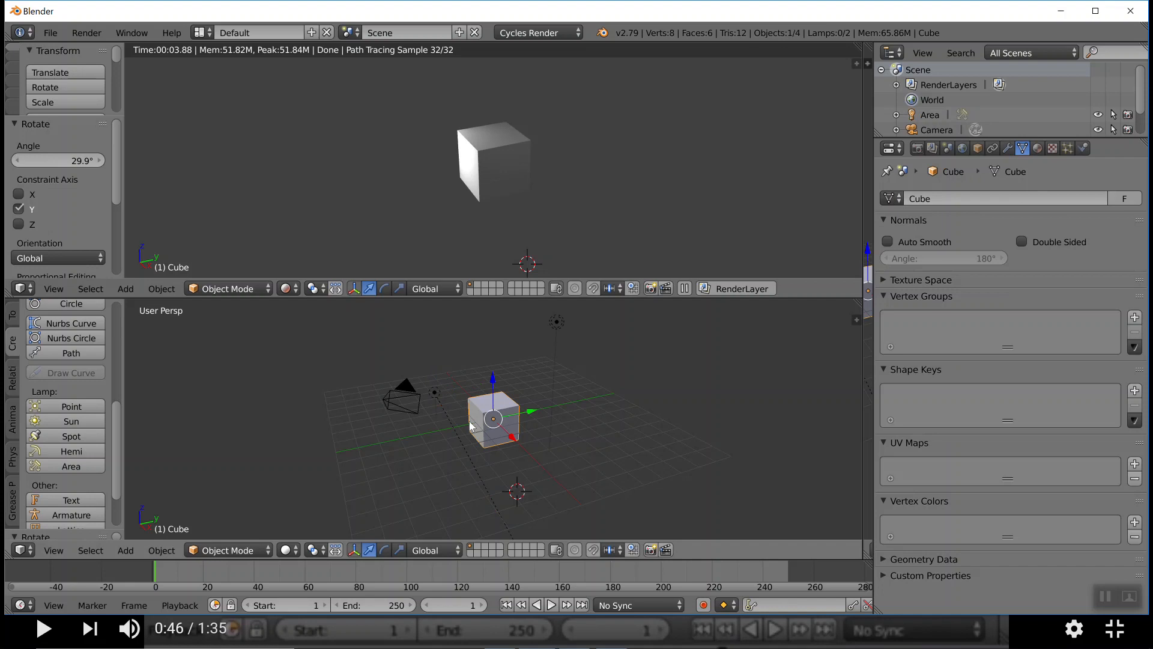
key(space)
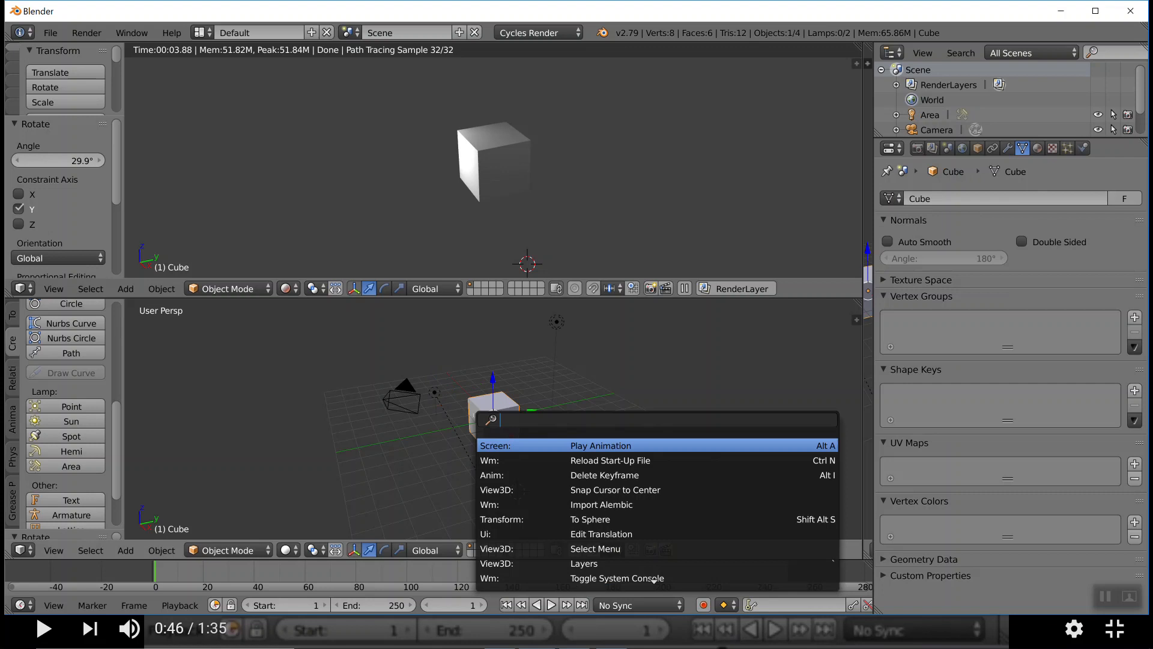
text(fur)
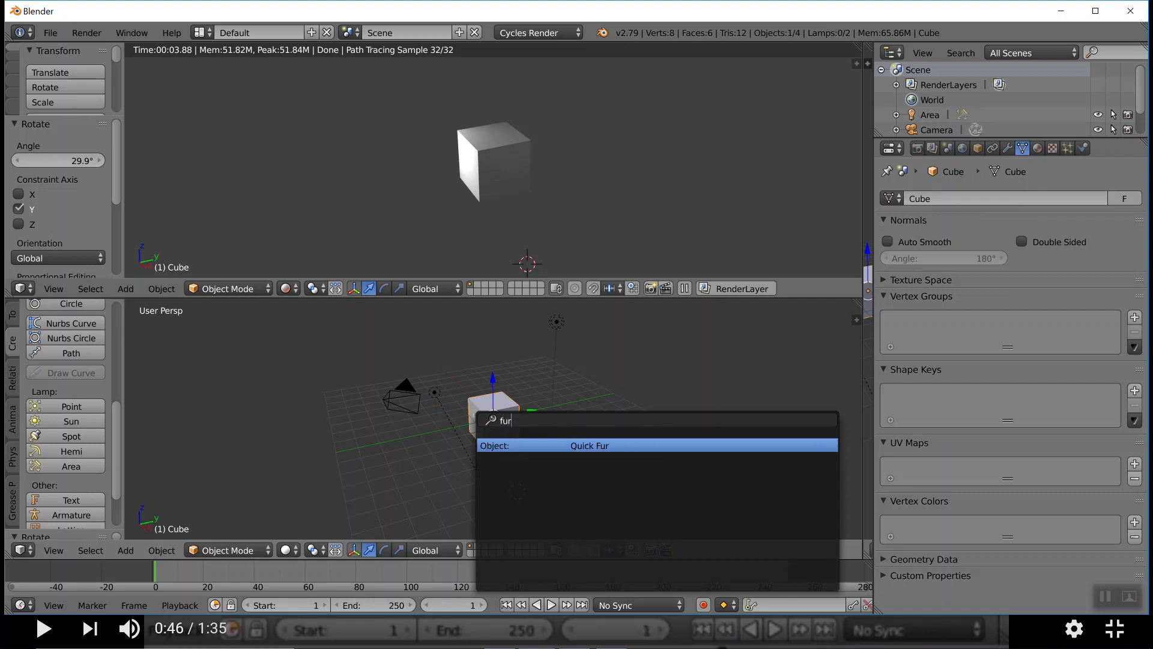
Search the commands for "cloth" and "rig", and clear the search text
key(BackSpace)
key(BackSpace)
key(BackSpace)
text(cl)
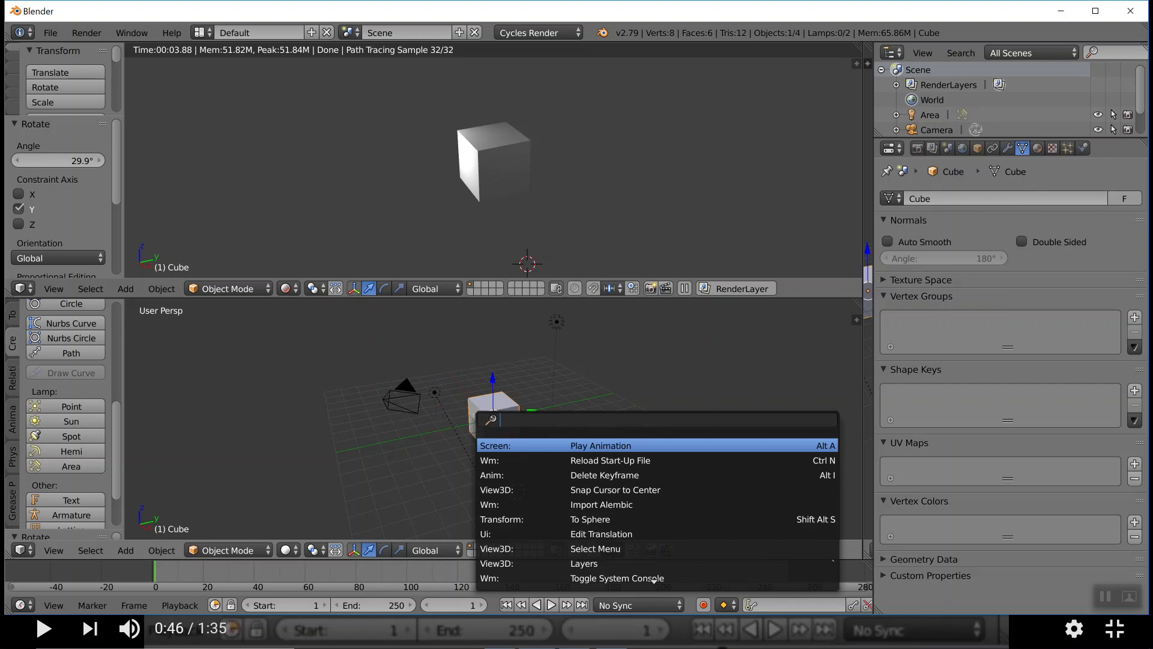
text(oth)
key(BackSpace)
key(BackSpace)
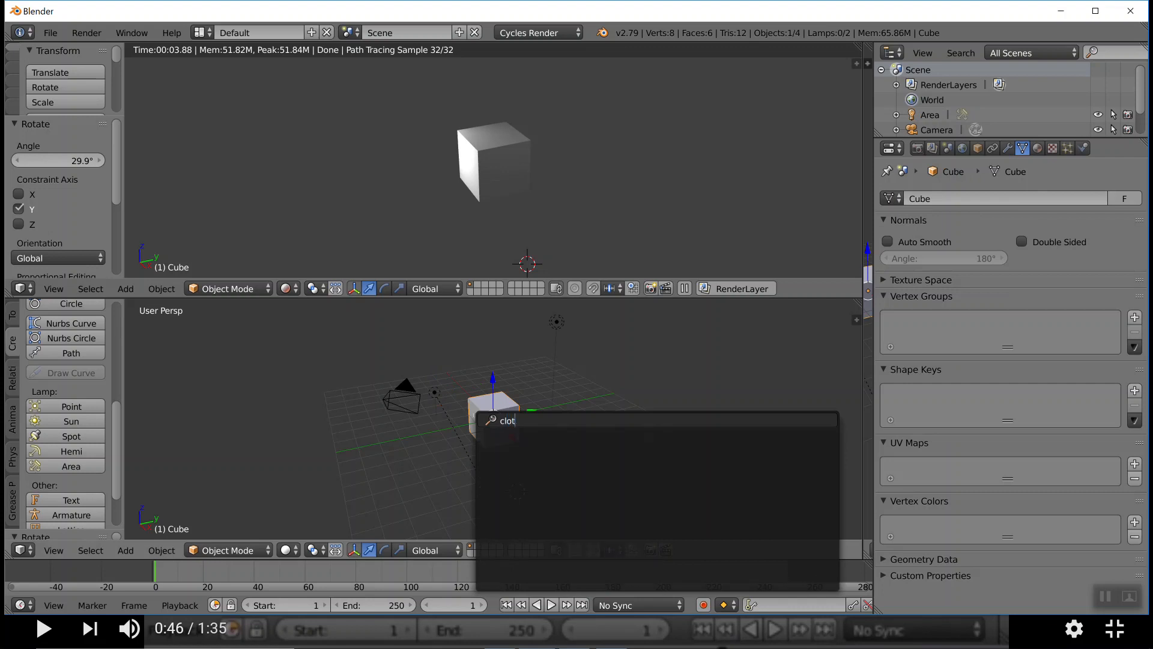
key(BackSpace)
key(BackSpace)
key(BackSpace)
text(rig)
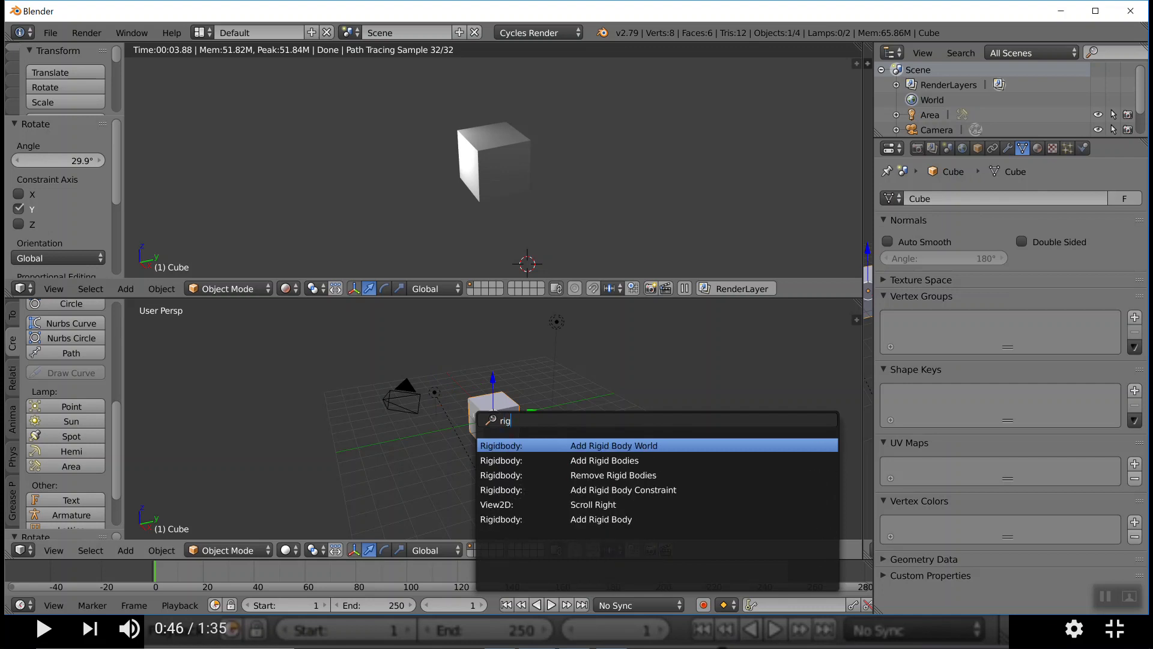
key(BackSpace)
key(BackSpace)
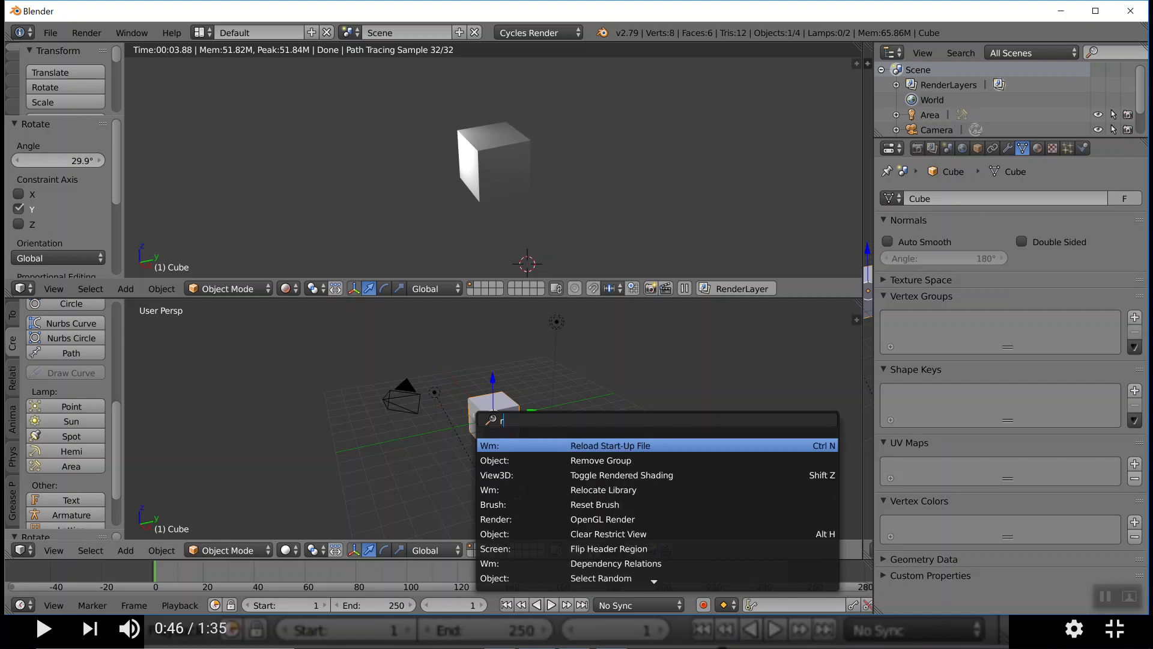
key(BackSpace)
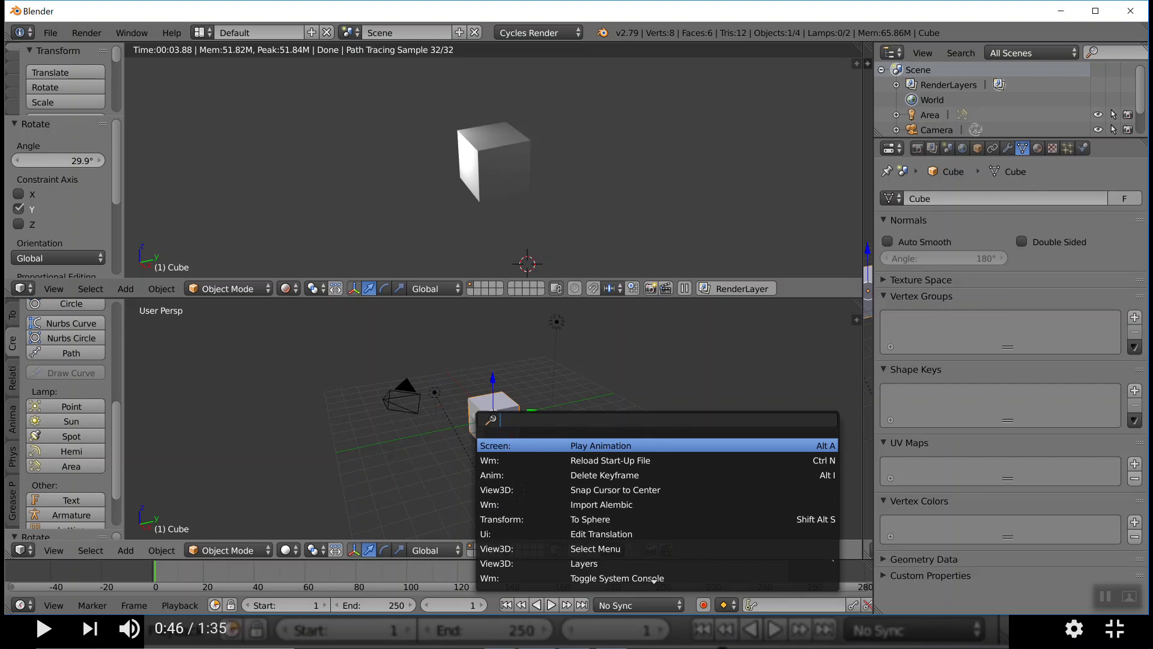
Search the commands for "fur" and "hair", clearing the text after each search
text(fur)
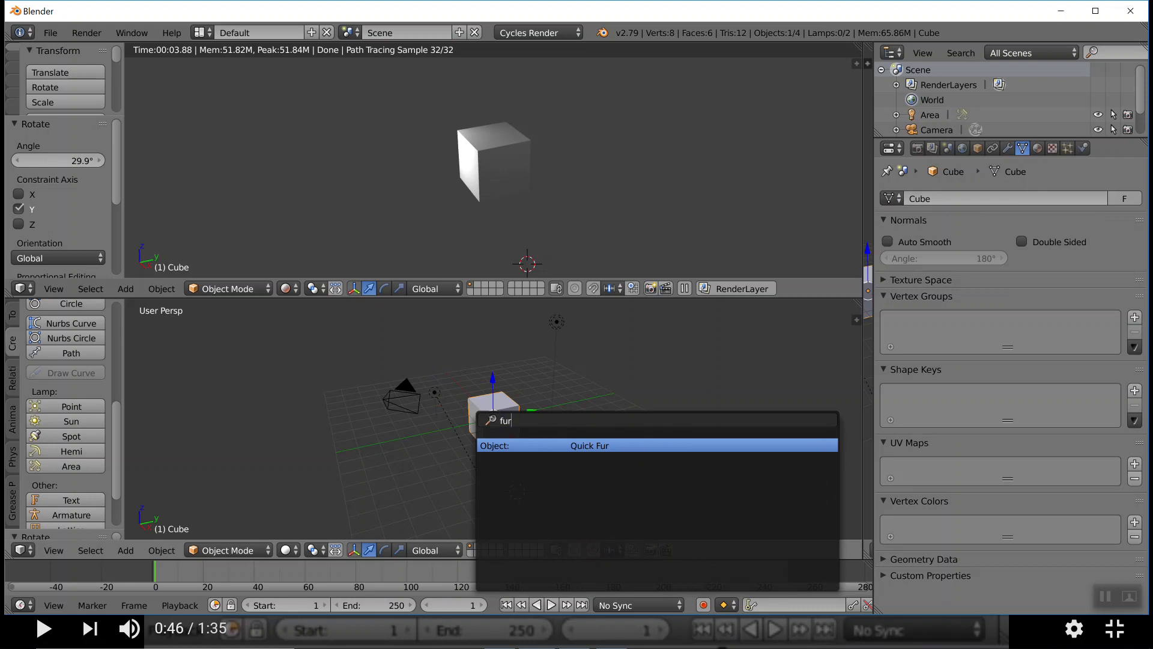
key(BackSpace)
key(BackSpace)
key(BackSpace)
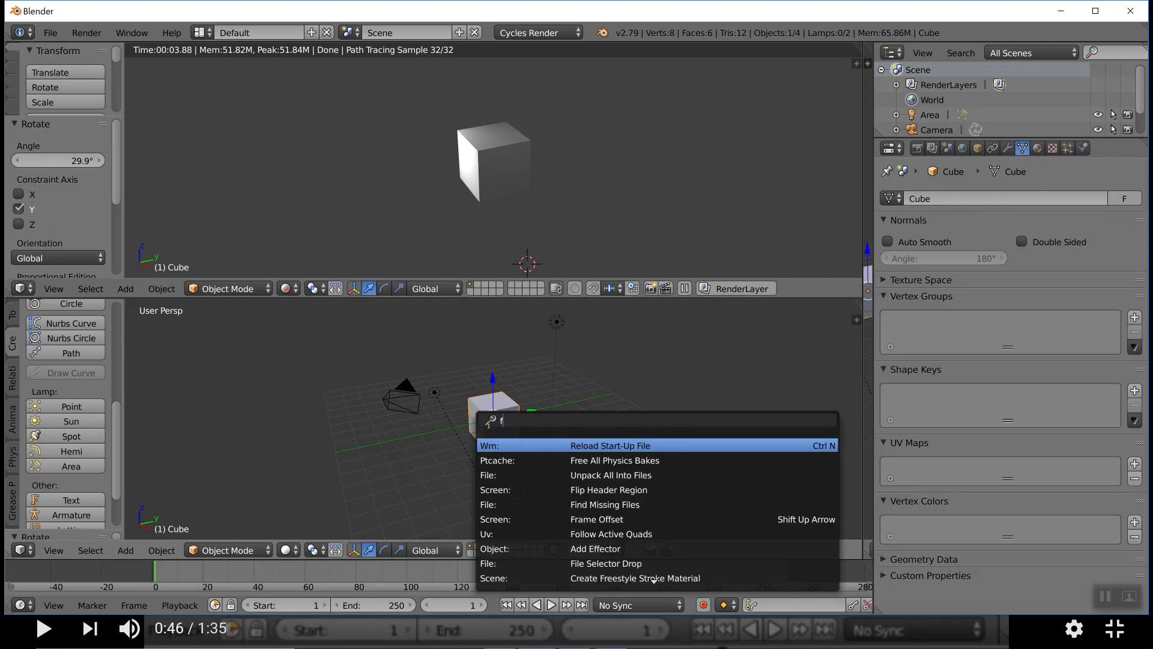
text(hair)
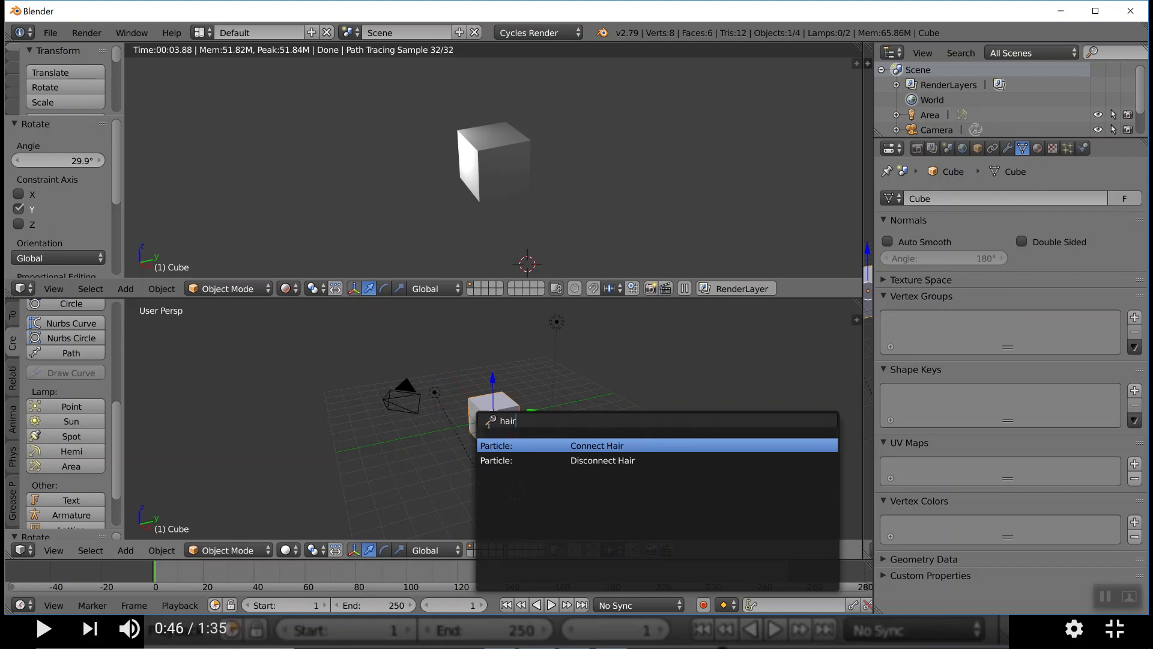
key(BackSpace)
key(BackSpace)
key(BackSpace)
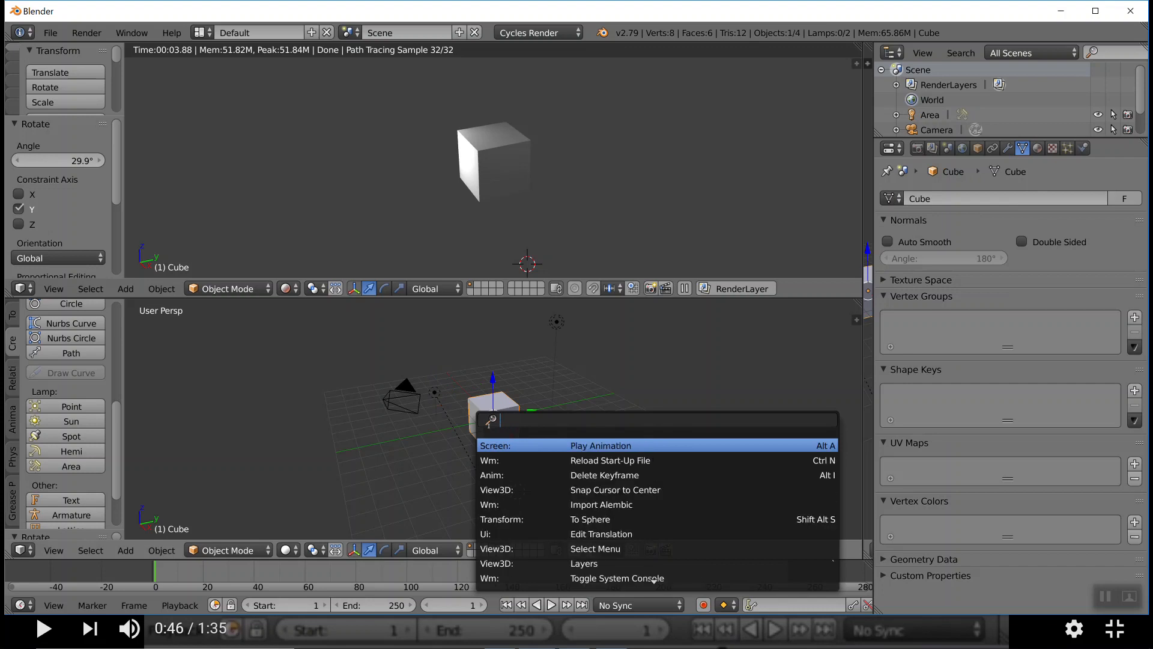
Search for "quick fur" and apply Quick Fur to the cube, inspect the fur, and switch back to the tutorial video
text(qui)
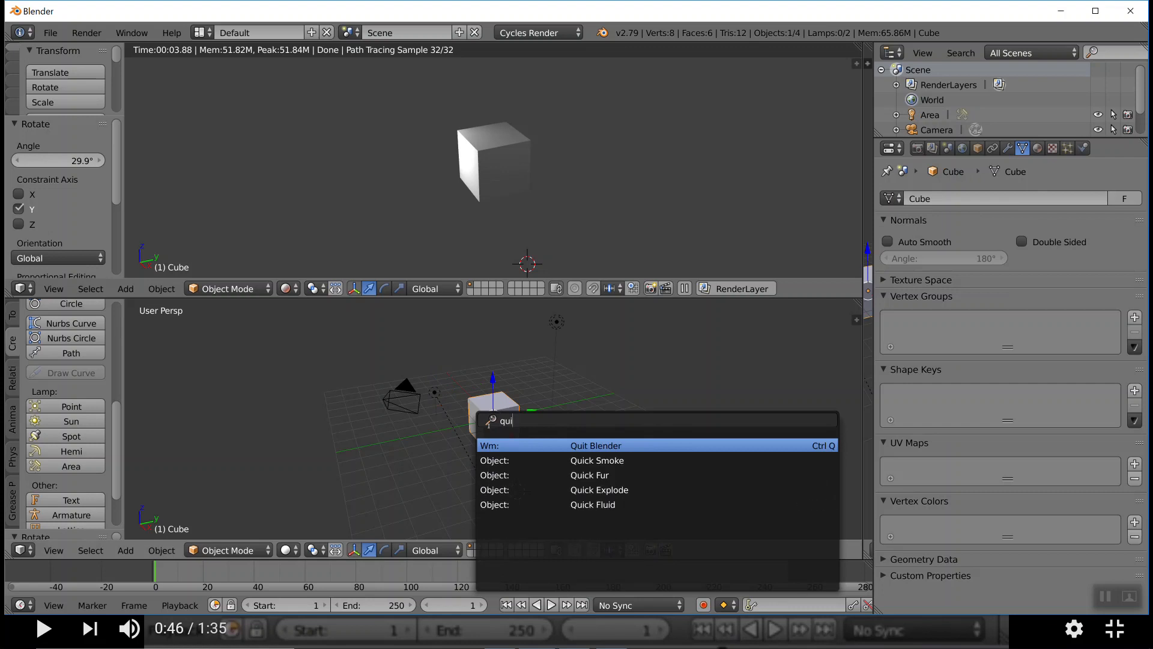
text(ck fur)
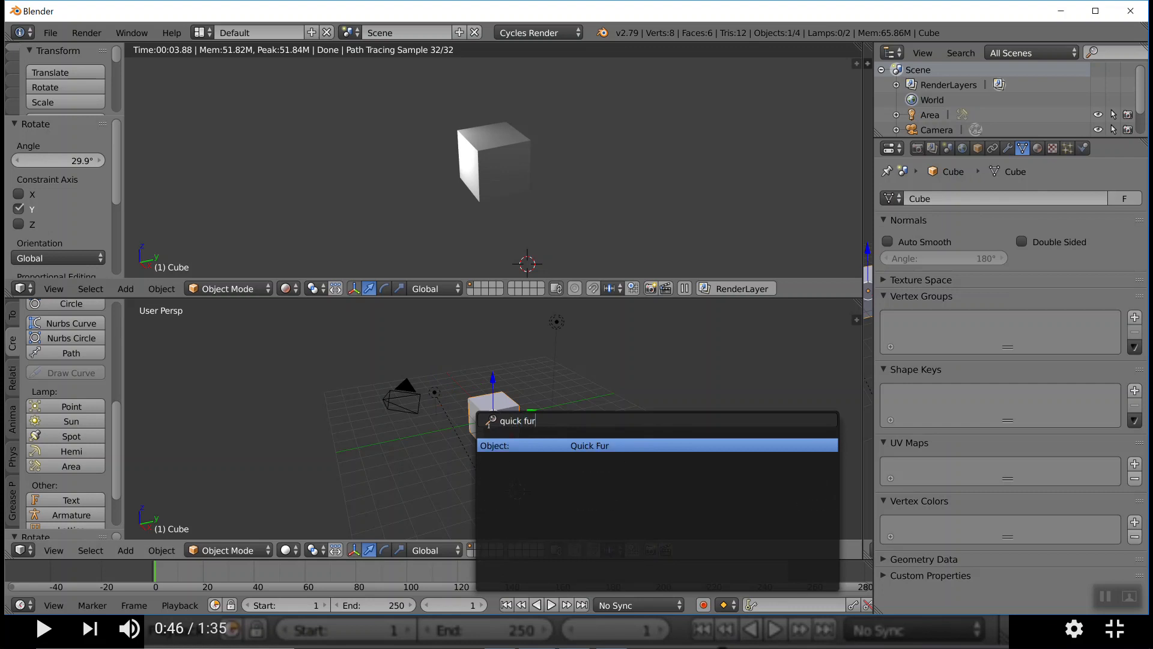
click(589, 449)
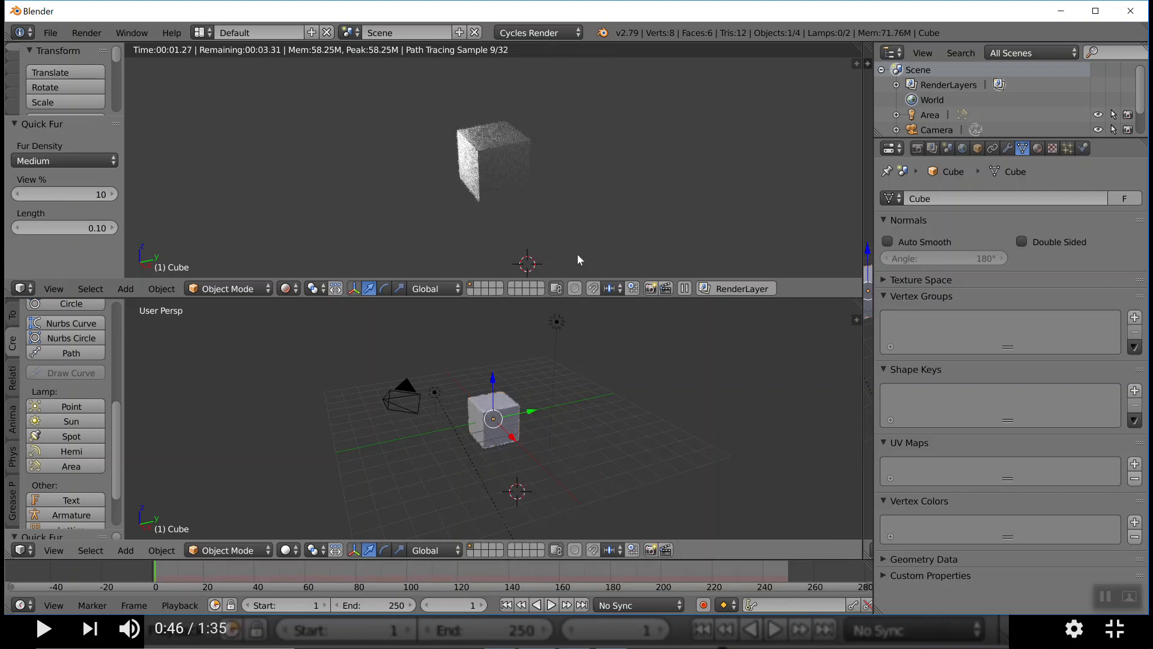
scroll(506, 154, up, 1)
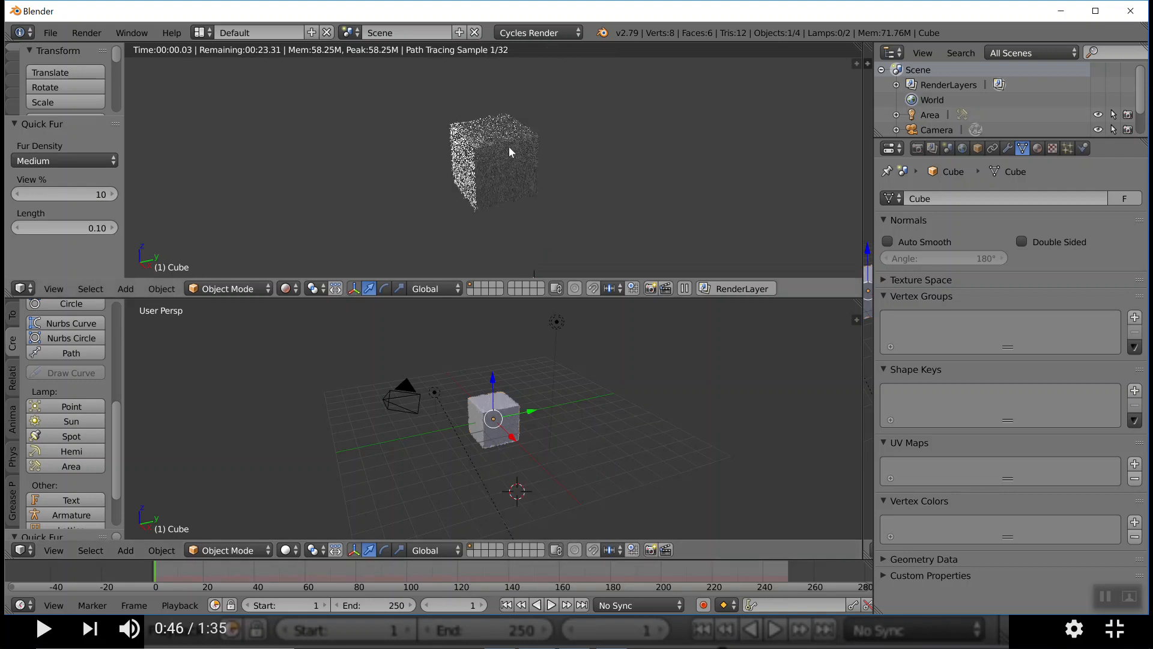
scroll(509, 152, up, 2)
scroll(509, 147, up, 1)
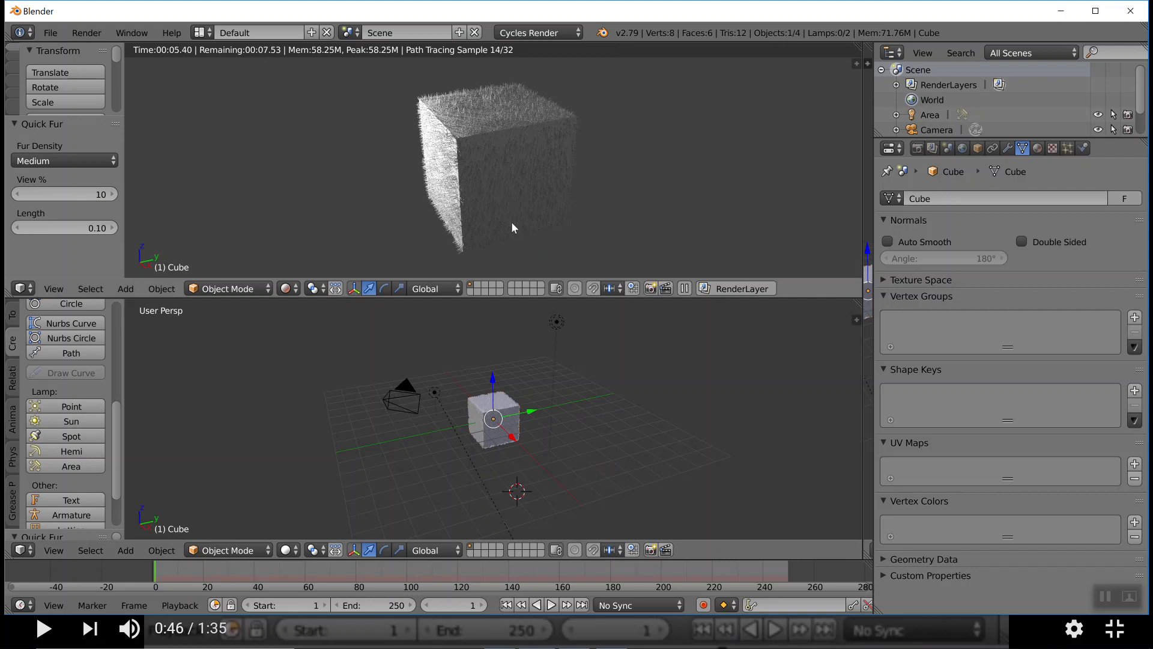
scroll(528, 439, up, 2)
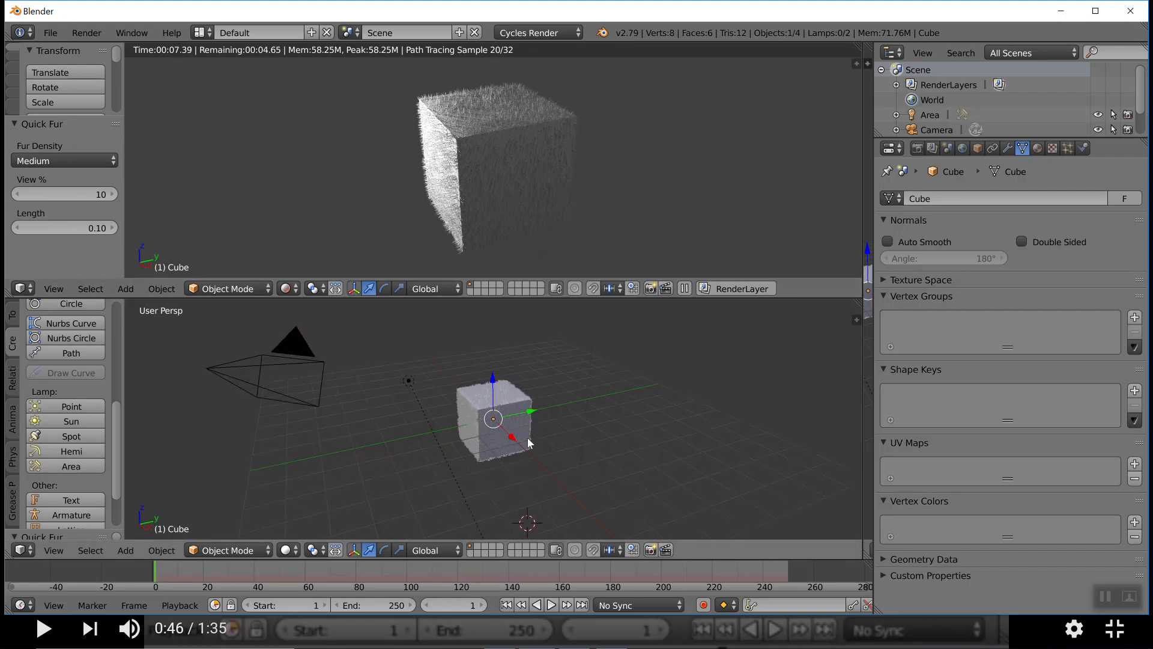
scroll(528, 442, up, 1)
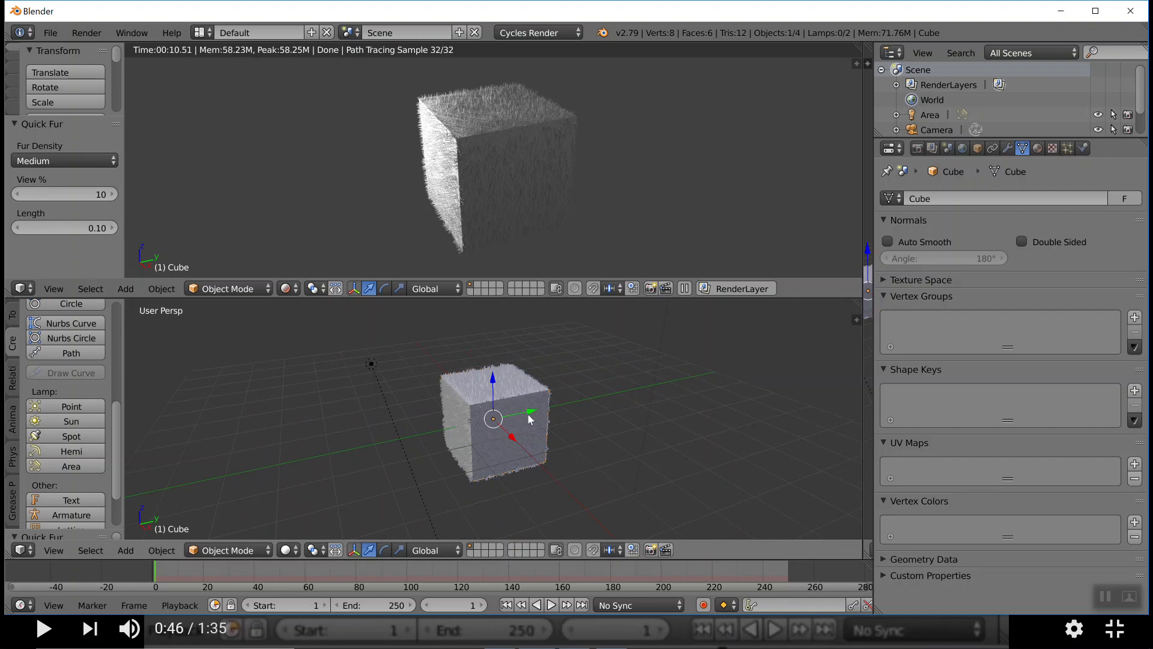
key(alt+Tab)
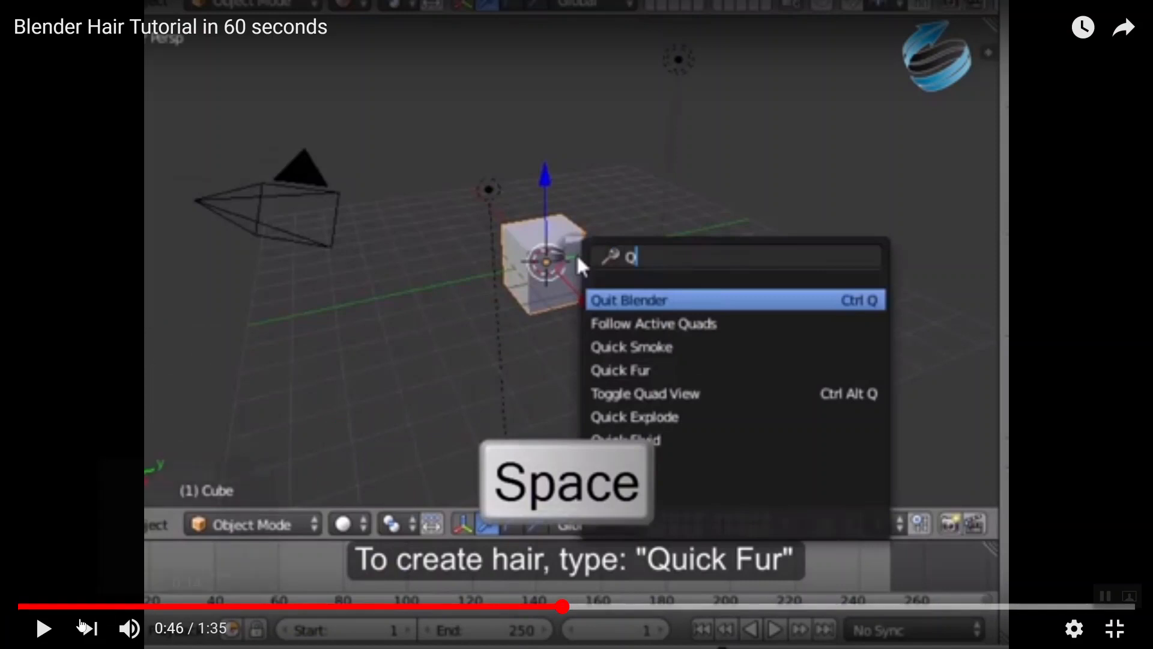
Play the tutorial up to the particle system part, and open the cube's particle settings in Blender
click(46, 628)
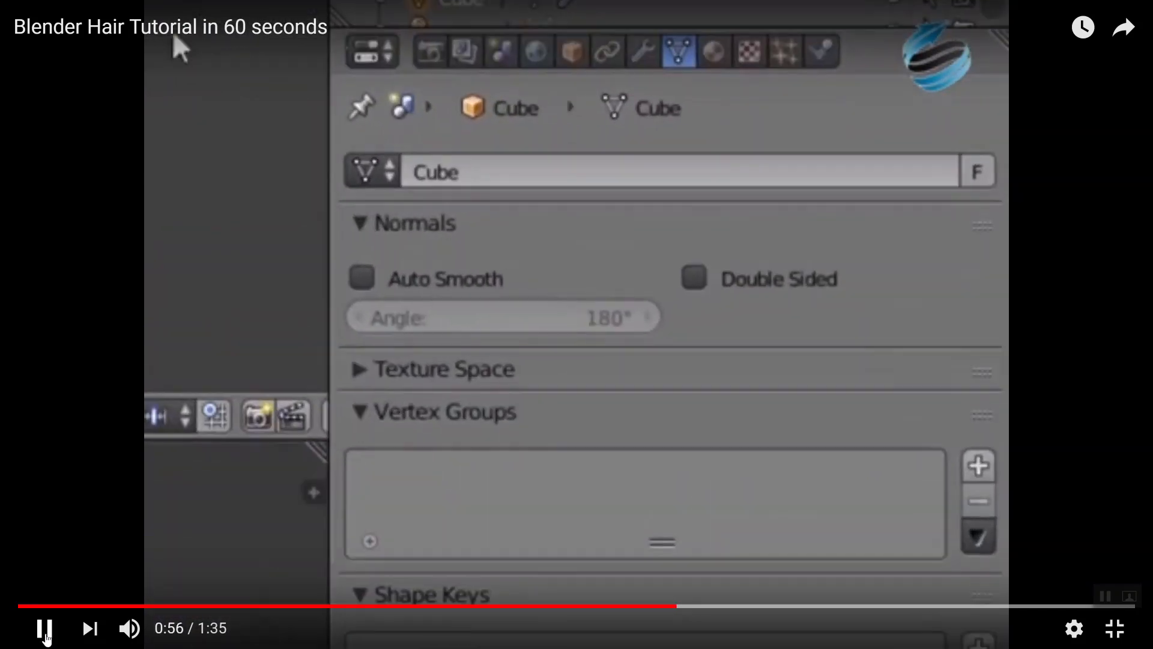
click(46, 638)
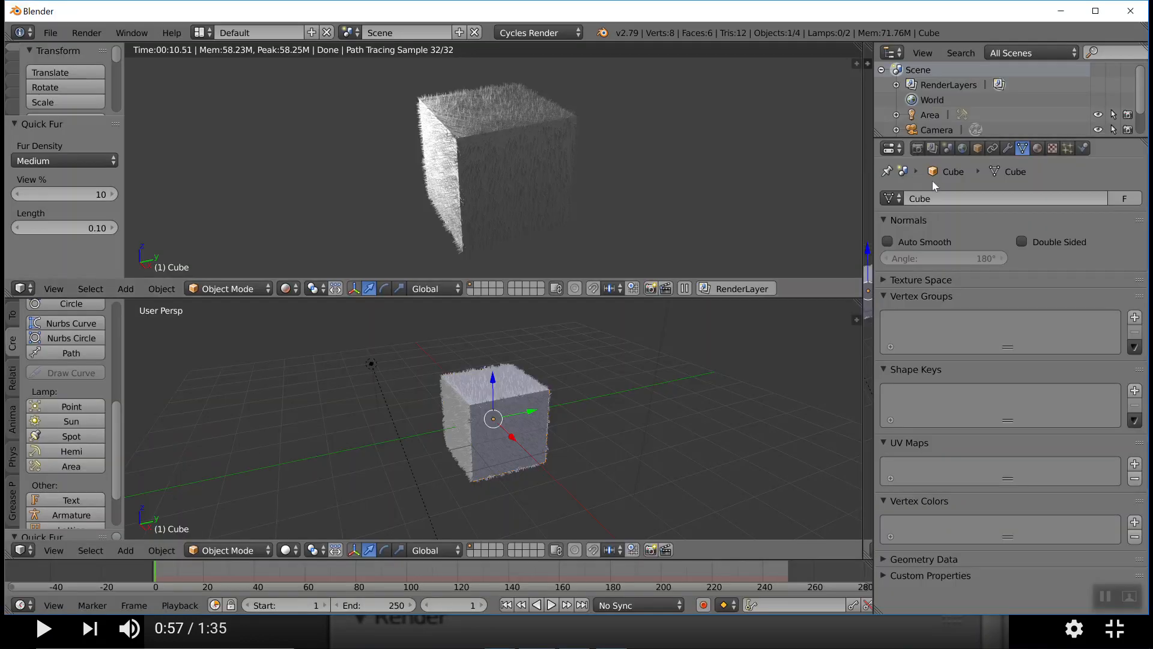
click(1068, 149)
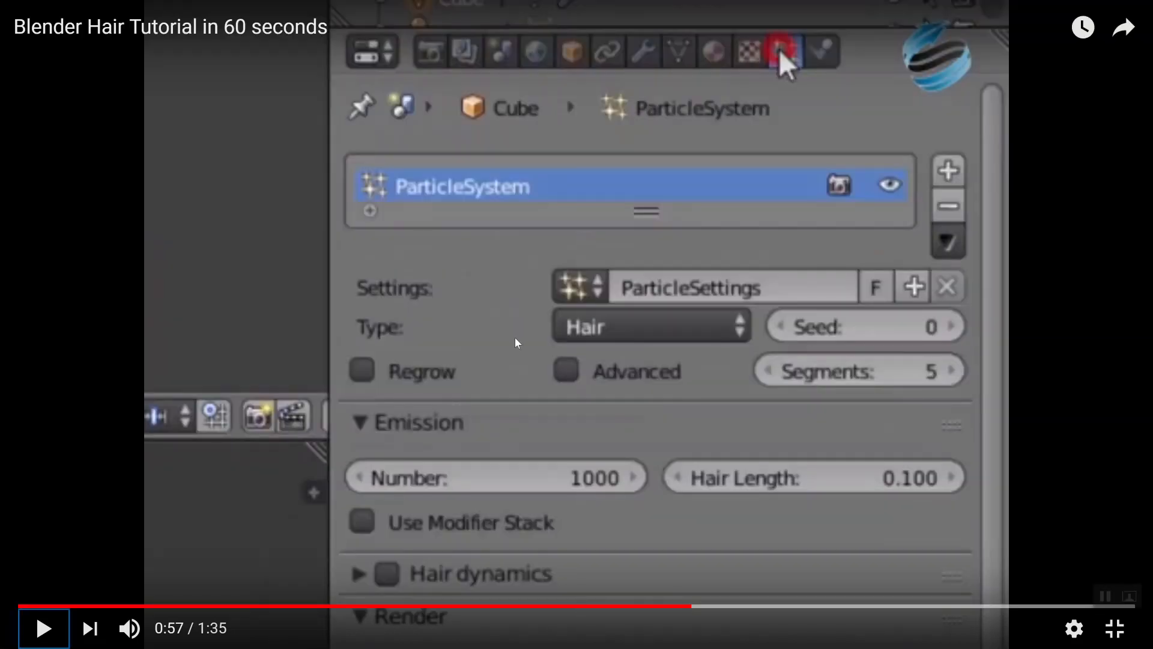
Watch the hair settings part of the tutorial, and set the cube's hair number to 4000 and hair length to 0.8 in Blender
click(42, 628)
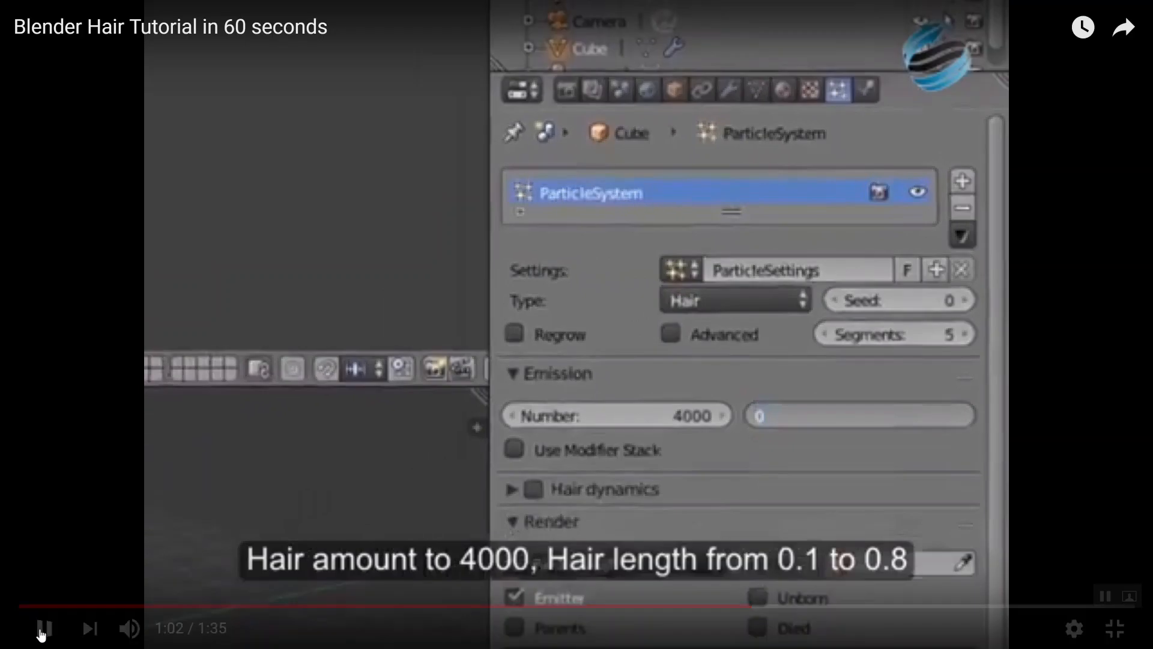
click(41, 631)
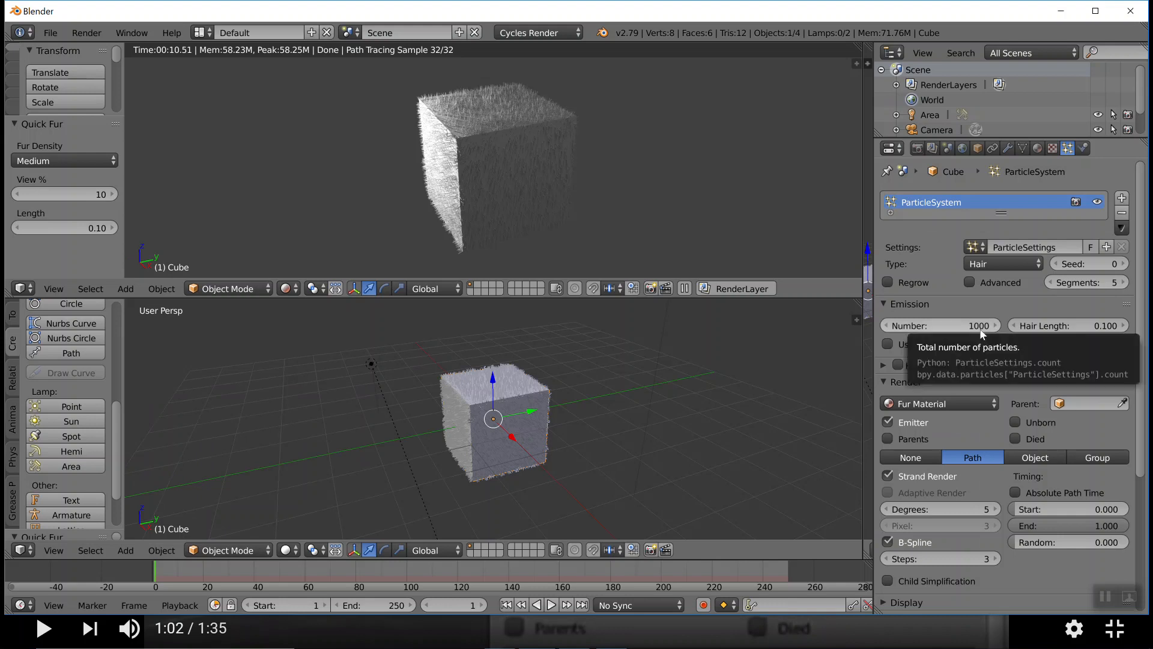
click(975, 327)
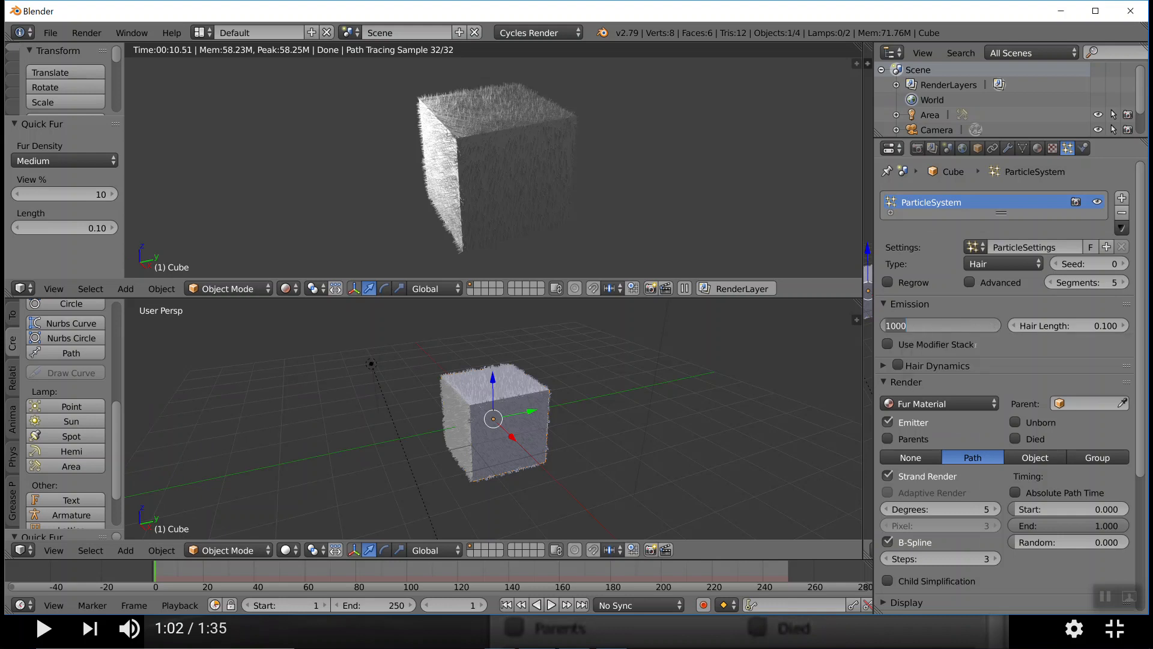
text(4000)
key(Return)
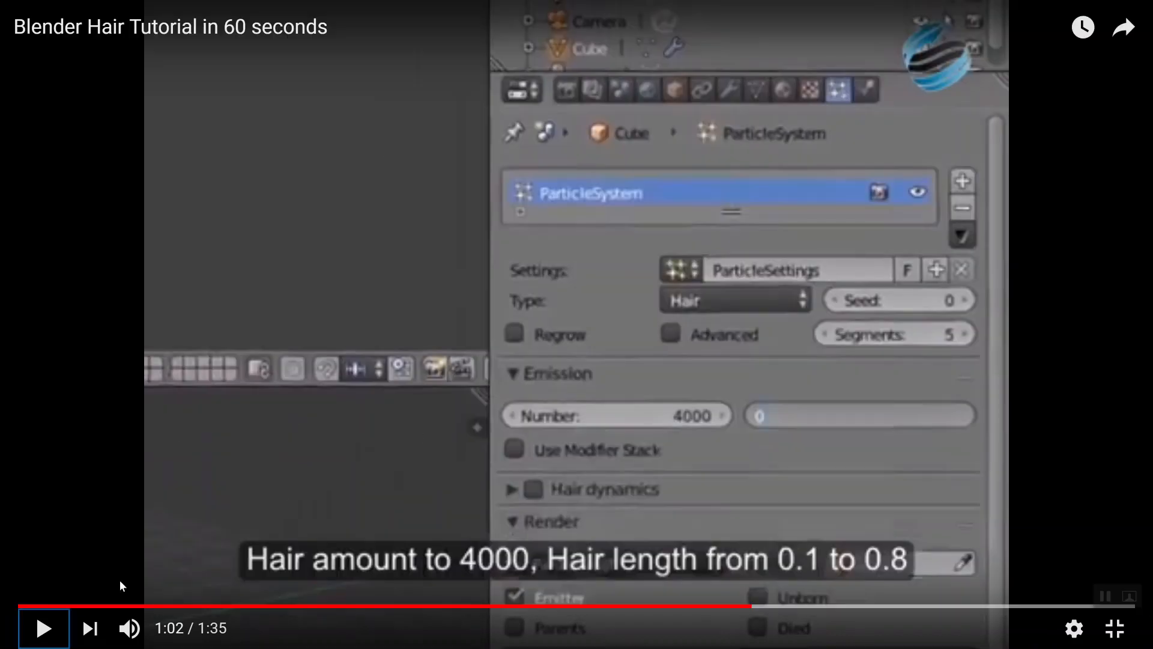
Play the tutorial up to the hair roughening part, and switch the cube to Particle Edit mode in Blender
click(43, 629)
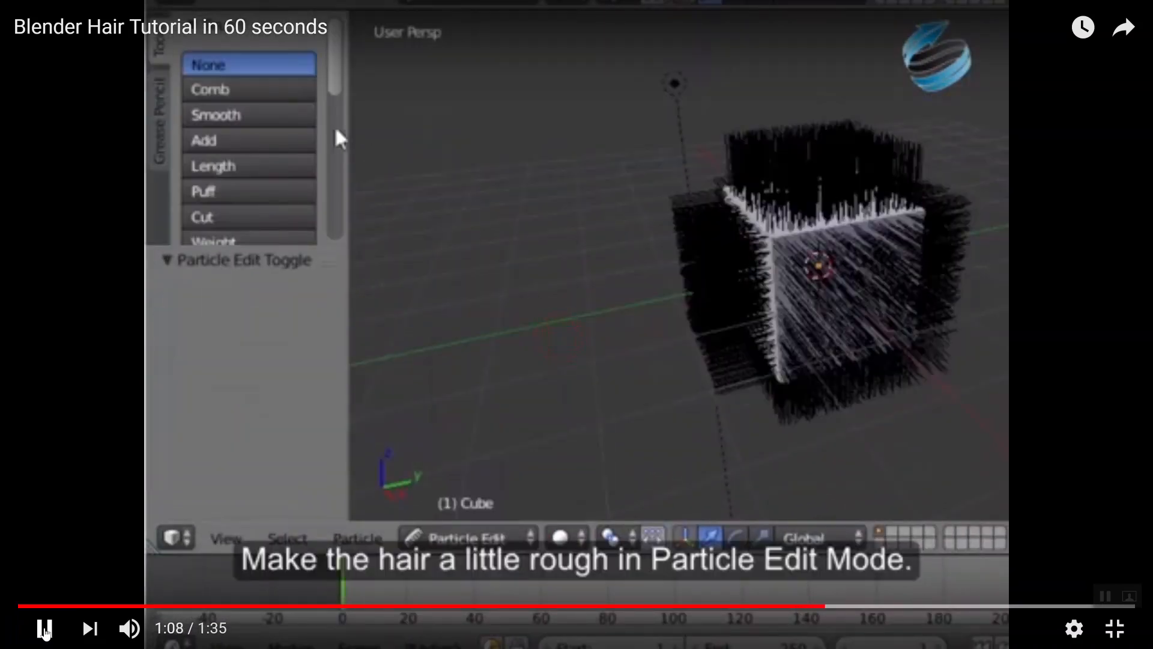
click(44, 630)
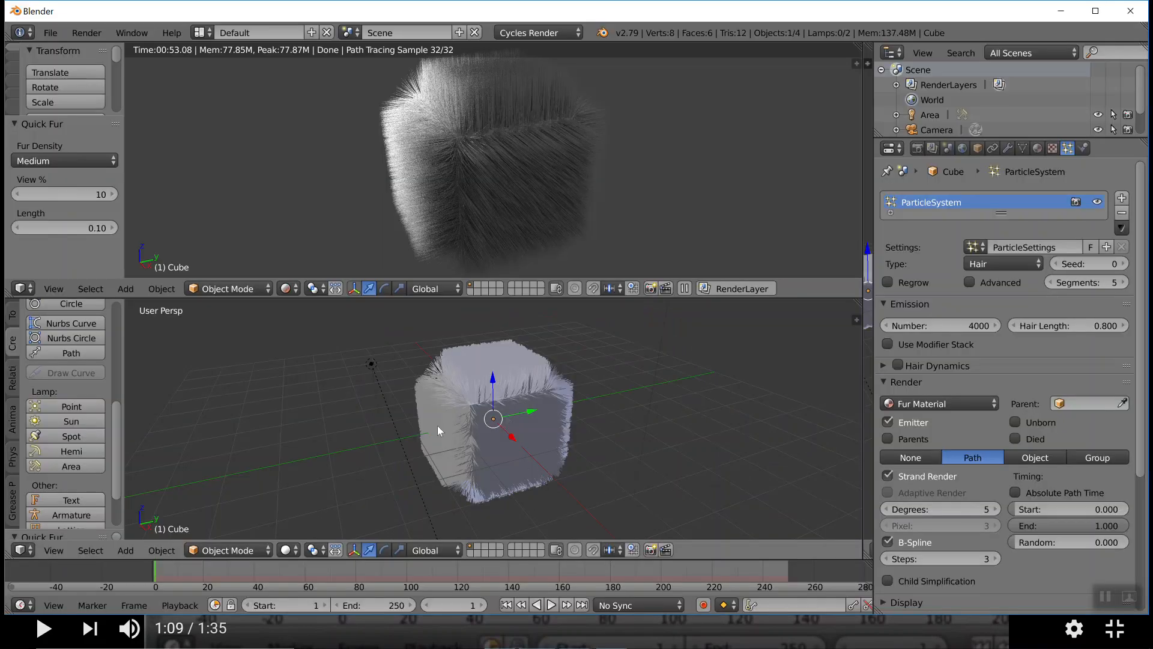
click(263, 549)
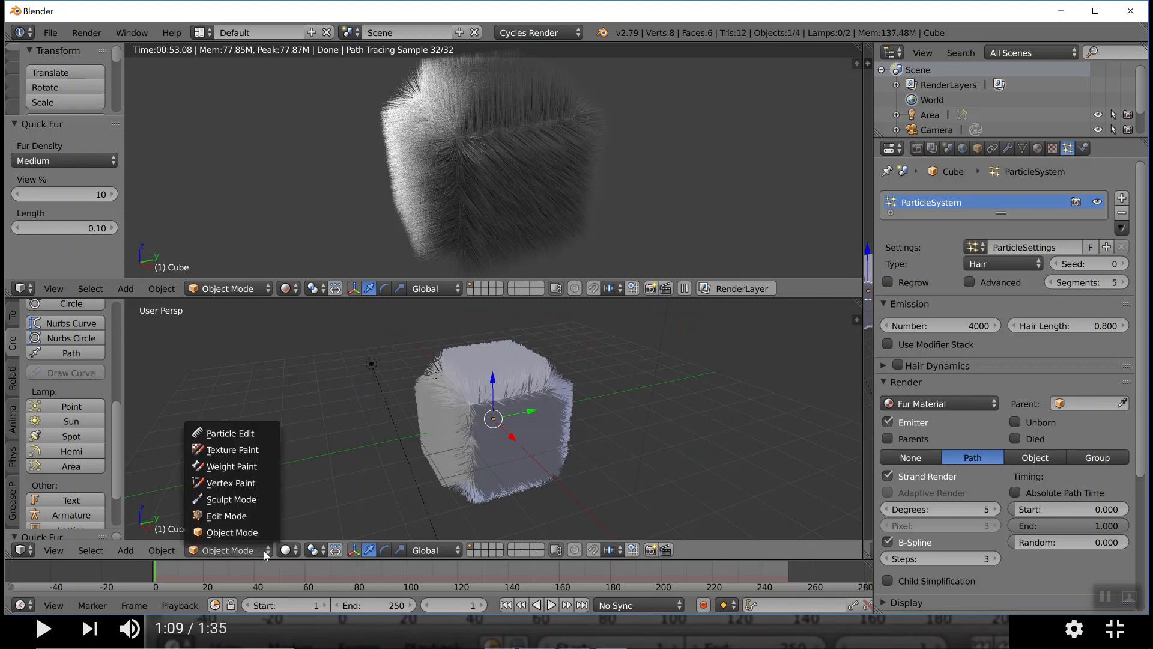
click(238, 434)
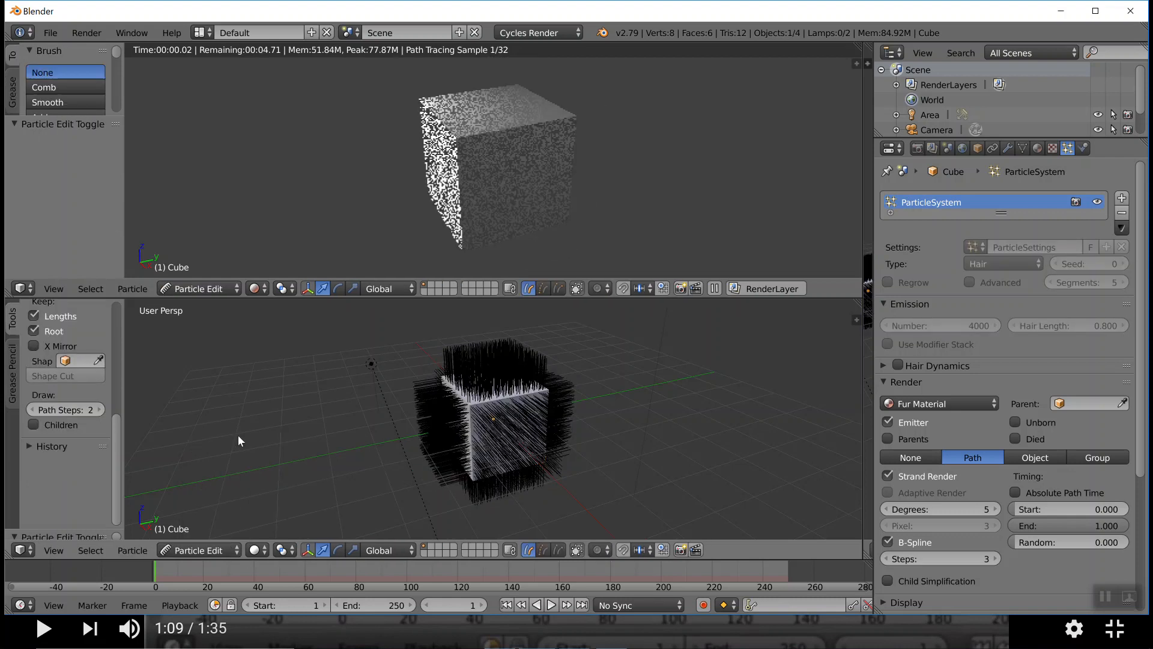
Choose the Smooth brush with a 50 px radius and 0.5 strength, and brush over the hair around the cube
scroll(427, 454, up, 2)
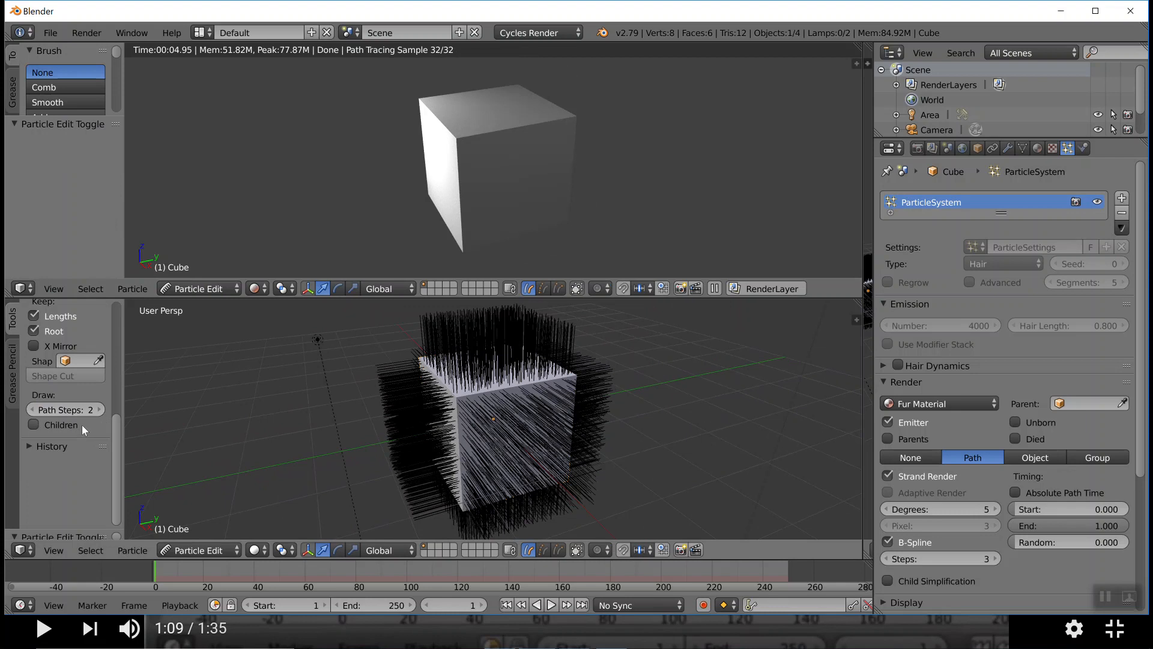
scroll(81, 413, up, 2)
scroll(77, 399, up, 10)
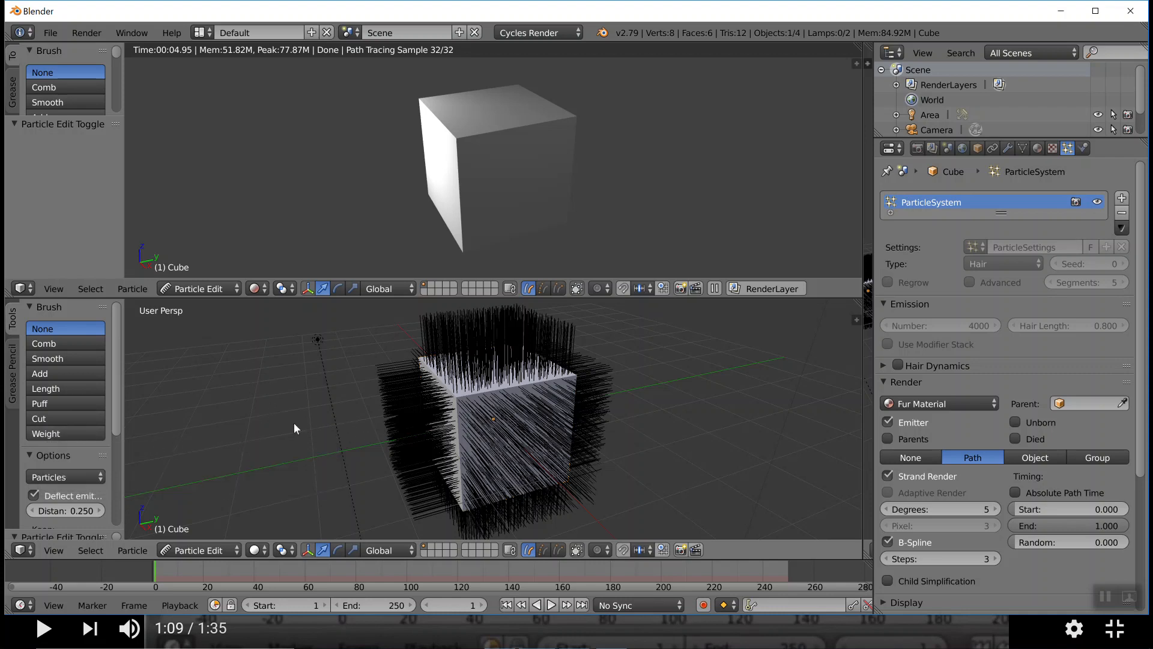
click(56, 359)
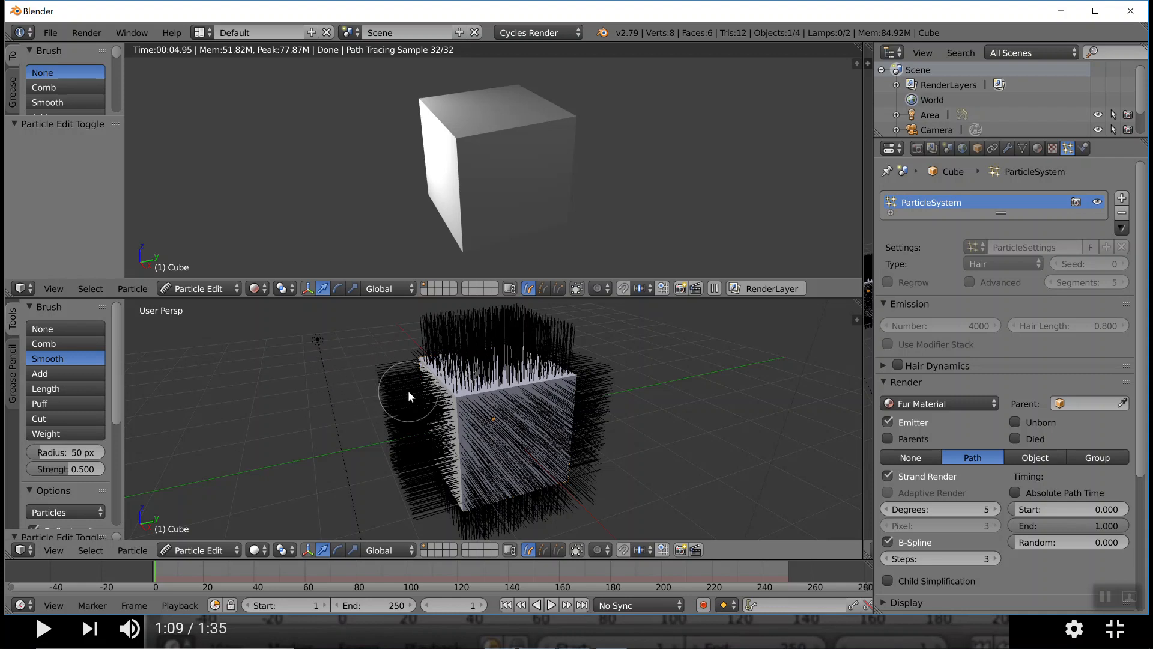
mouse_move(409, 390)
mouse_down()
mouse_move(459, 368)
mouse_move(552, 357)
mouse_move(494, 345)
mouse_move(409, 353)
mouse_move(378, 393)
mouse_move(372, 458)
mouse_move(418, 387)
mouse_move(409, 488)
mouse_move(431, 421)
mouse_move(410, 492)
mouse_move(454, 372)
mouse_move(511, 355)
mouse_move(576, 357)
mouse_move(444, 339)
mouse_up()
key(ctrl+z)
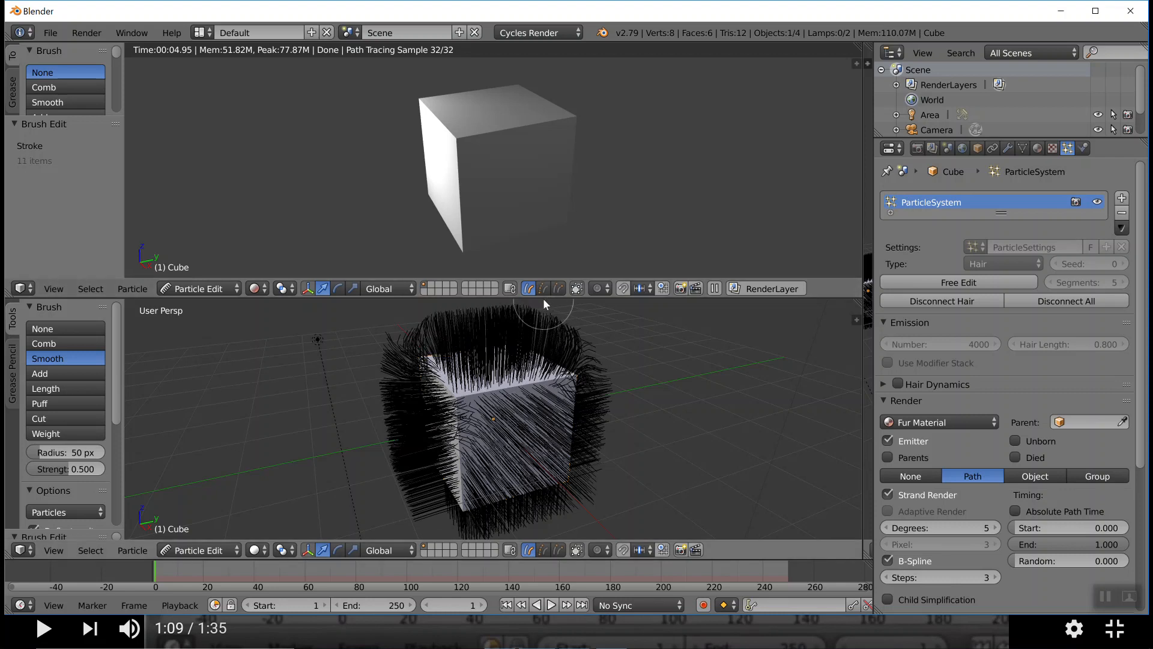
Enlarge the solid-shaded viewport and smooth the hair along the cube's top, sides and corners from several angles
drag(544, 298, 565, 197)
mouse_move(593, 290)
mouse_down()
mouse_move(596, 403)
mouse_move(569, 439)
mouse_move(545, 366)
mouse_move(479, 301)
mouse_move(417, 321)
mouse_move(521, 288)
mouse_up()
mouse_move(534, 338)
middle_down()
mouse_move(544, 378)
mouse_move(557, 329)
middle_up()
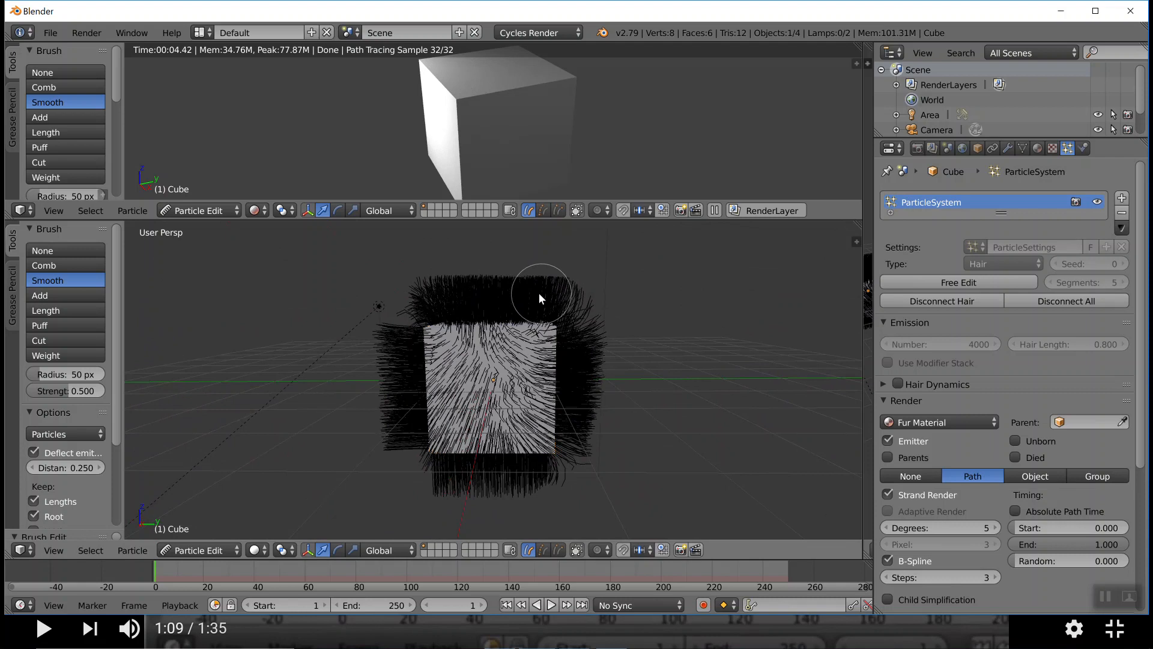
mouse_move(546, 283)
mouse_down()
mouse_move(469, 290)
mouse_move(371, 322)
mouse_move(454, 293)
mouse_move(542, 309)
mouse_move(586, 373)
mouse_move(586, 452)
mouse_move(568, 456)
mouse_up()
mouse_move(521, 387)
mouse_down()
mouse_move(457, 337)
mouse_move(424, 351)
mouse_move(412, 460)
mouse_up()
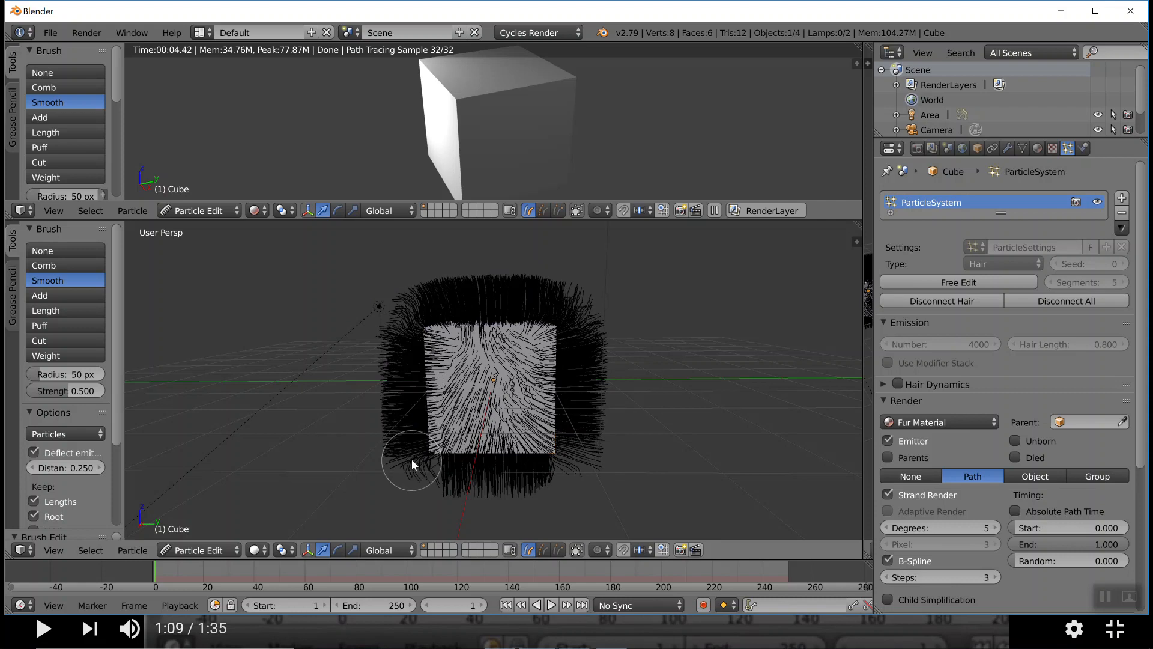
middle_drag(397, 409, 457, 380)
mouse_move(513, 300)
mouse_down()
mouse_move(518, 286)
mouse_move(451, 280)
mouse_move(397, 305)
mouse_move(394, 374)
mouse_up()
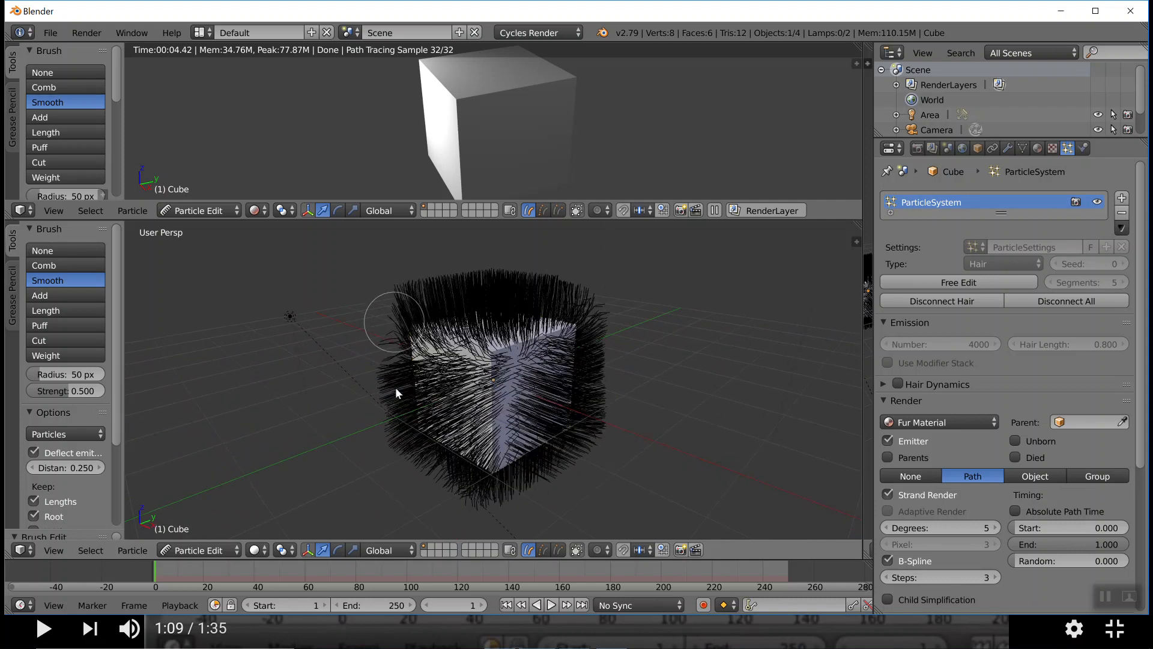
Play a bit more of the tutorial to compare its smoothed hair with the cube, and return to Blender
key(alt+Tab)
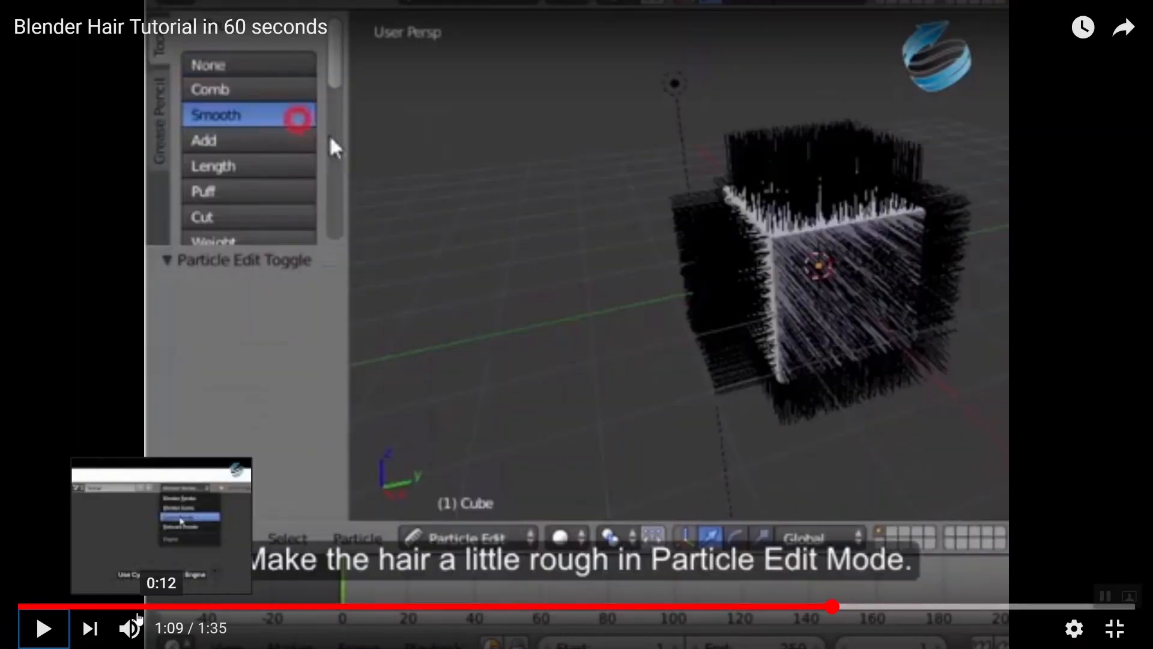
click(43, 628)
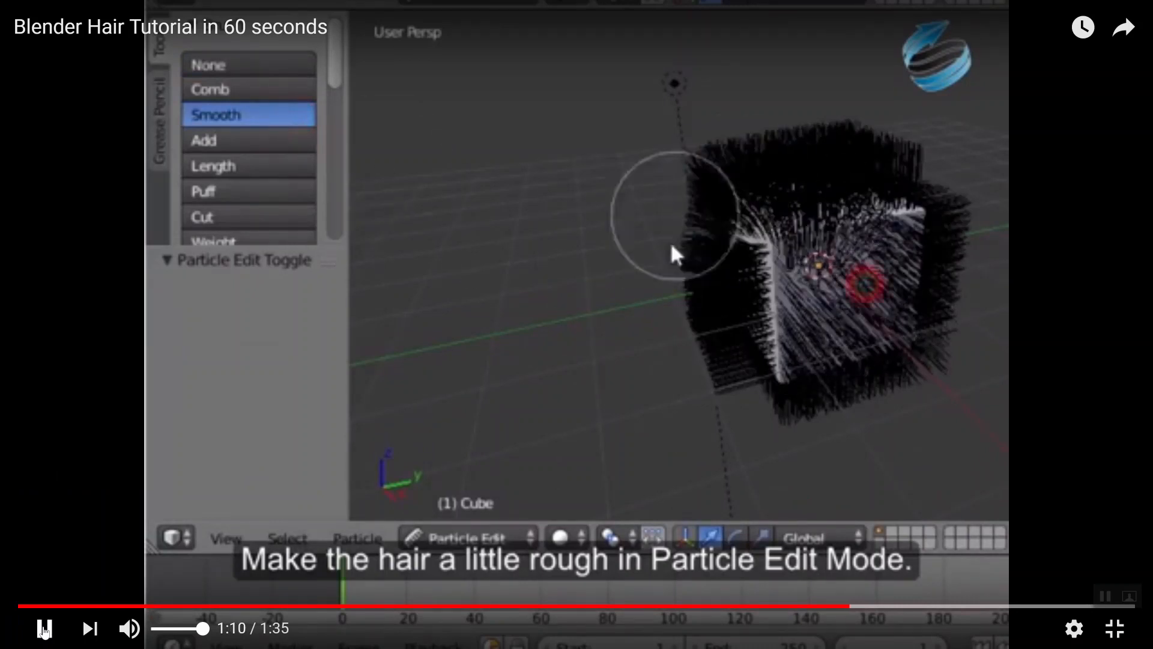
click(43, 628)
key(alt+Tab)
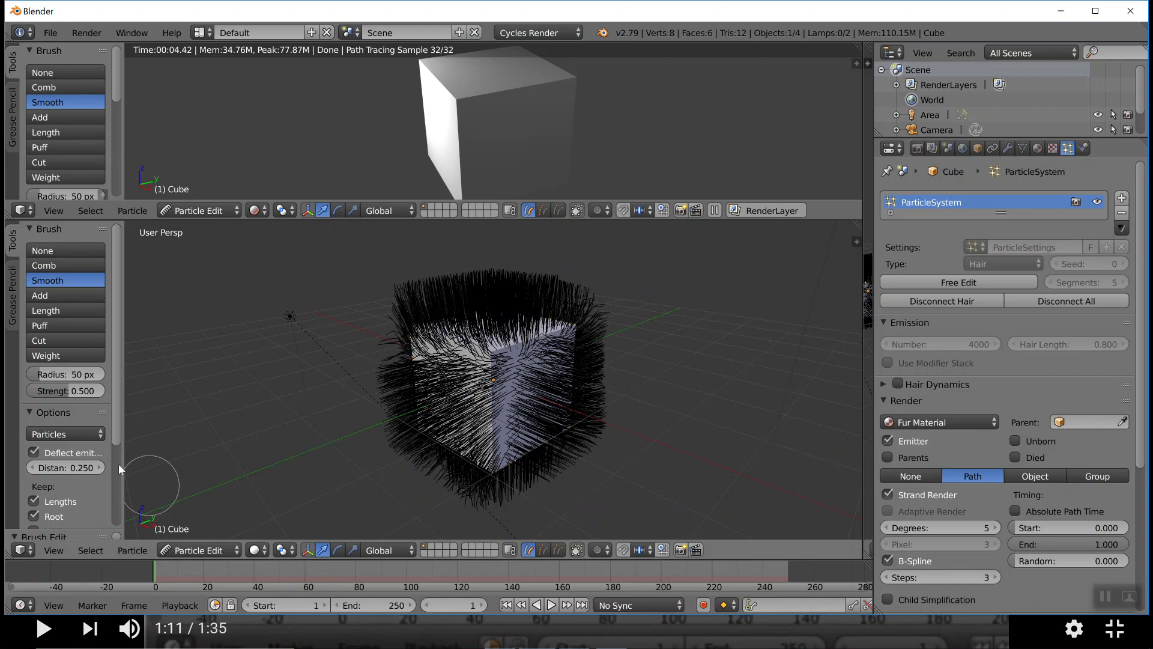
key(alt+Tab)
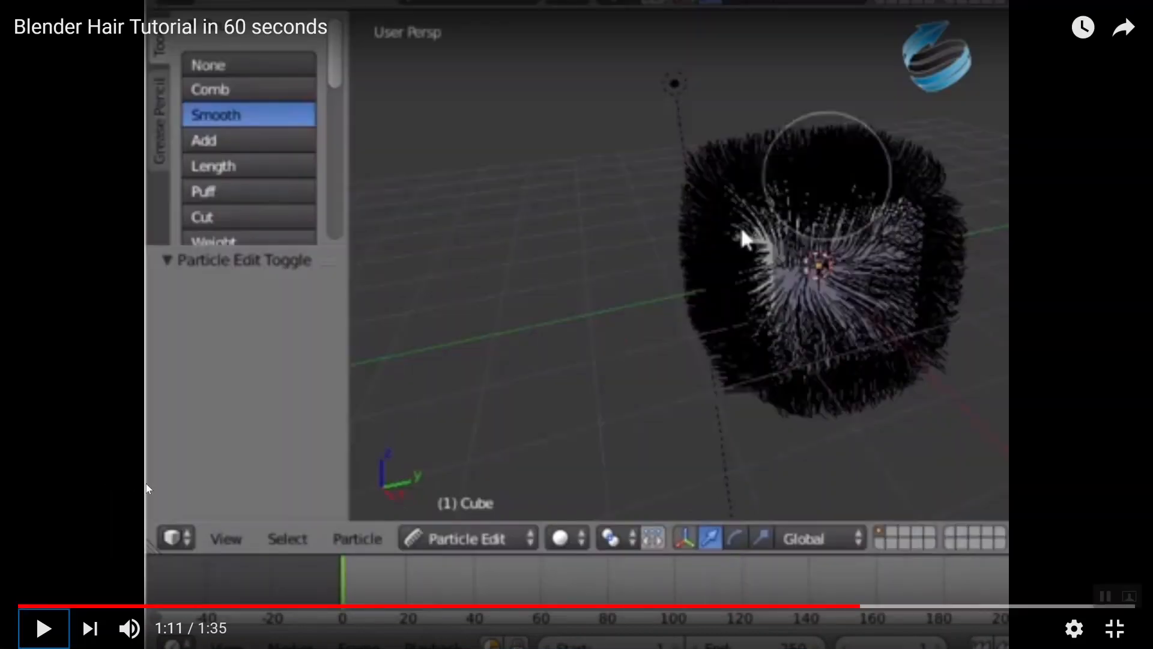
key(alt+Tab)
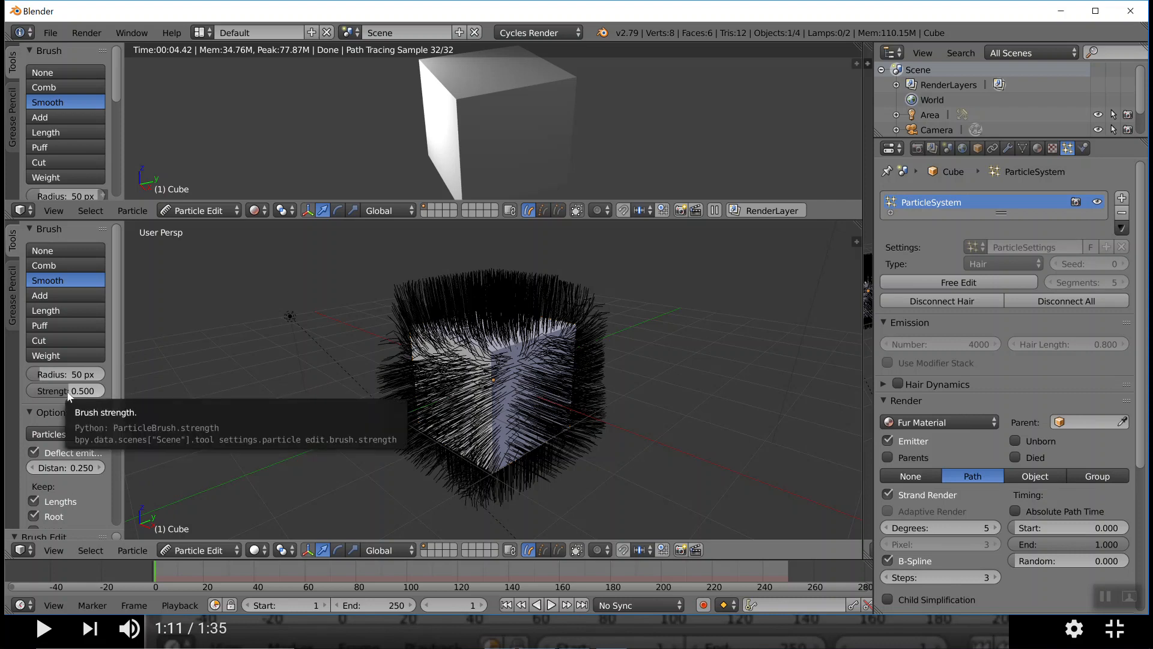
Set the Smooth brush strength to 1.0 and brush over the hair on the cube's sides and top
drag(71, 394, 169, 392)
mouse_move(402, 313)
mouse_down()
mouse_move(377, 381)
mouse_move(377, 446)
mouse_move(441, 363)
mouse_move(424, 467)
mouse_up()
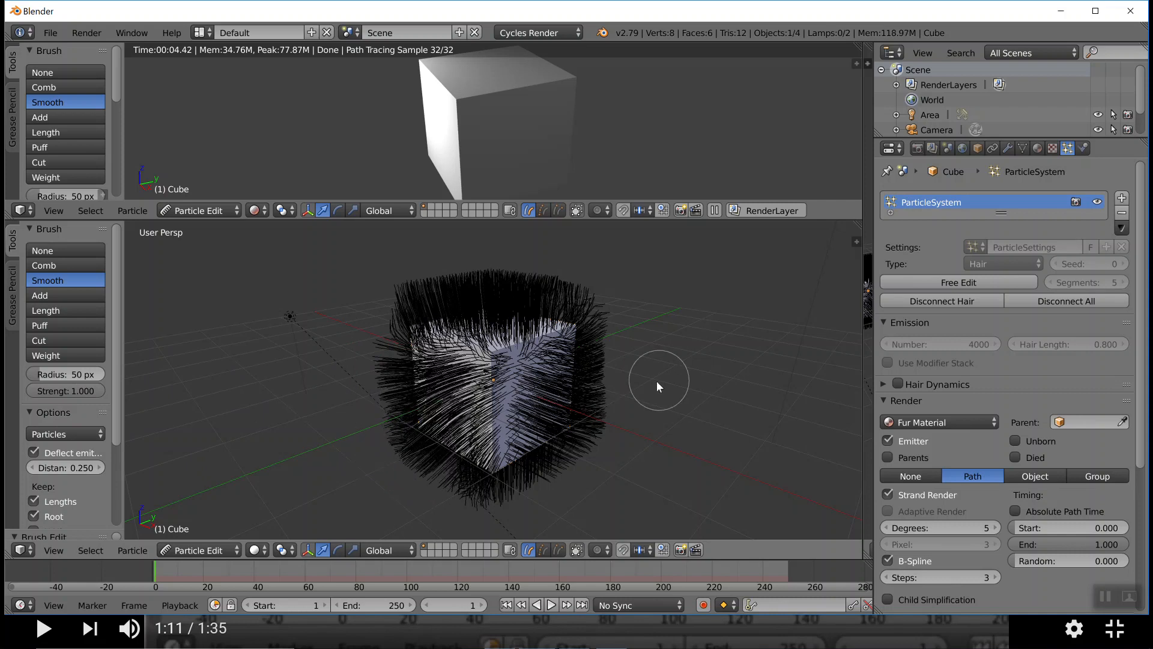
middle_drag(659, 384, 598, 384)
drag(490, 308, 593, 323)
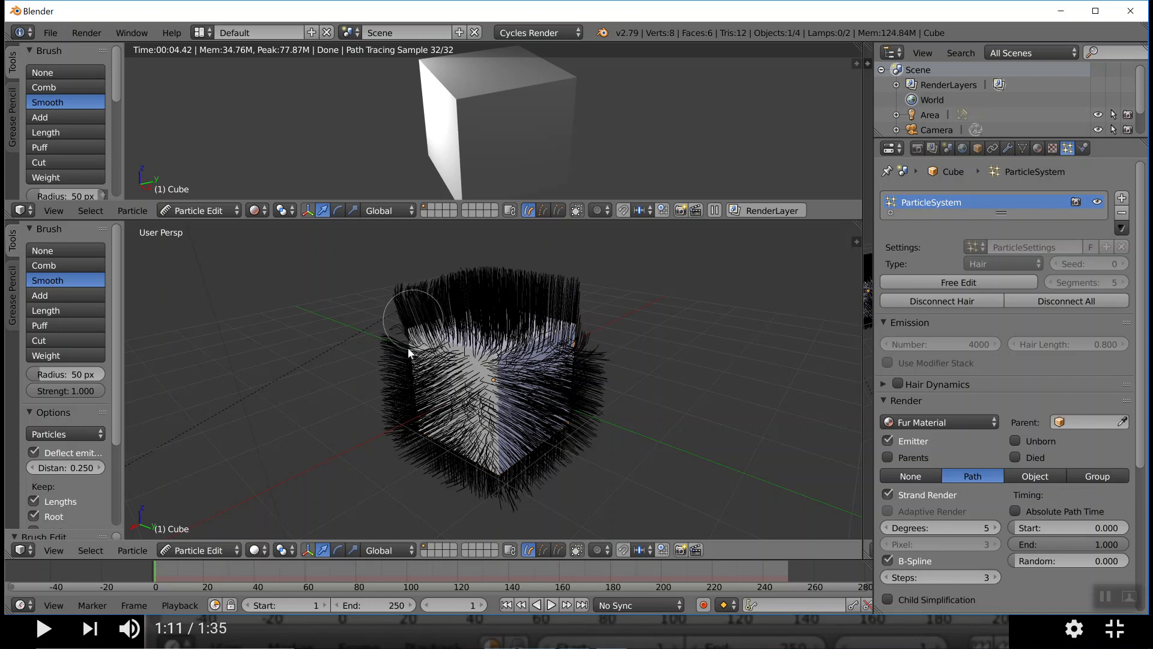
mouse_move(386, 404)
middle_down()
mouse_move(413, 407)
mouse_move(419, 394)
middle_up()
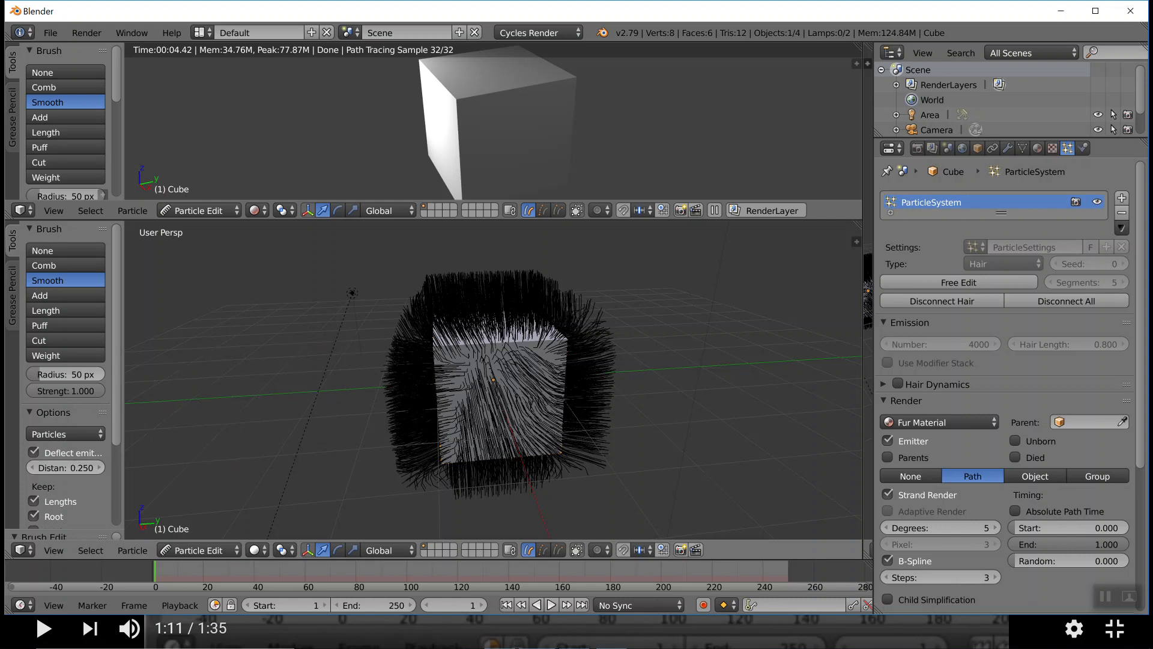
Set the Smooth brush strength to 0.5
click(63, 391)
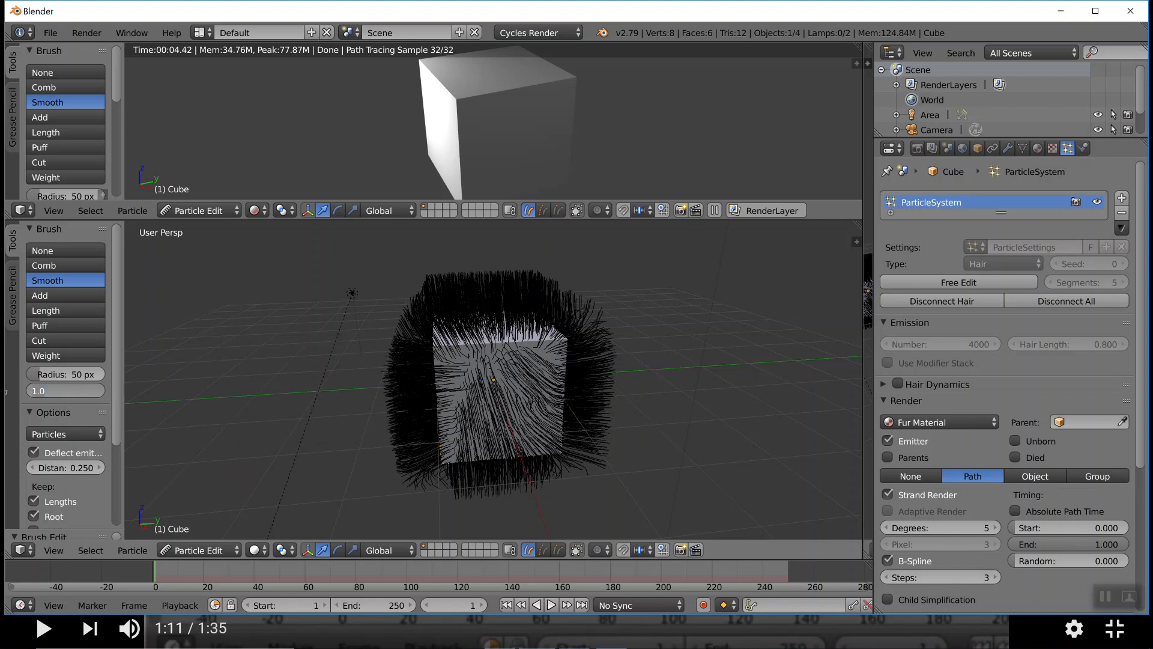
text(0.5)
key(Return)
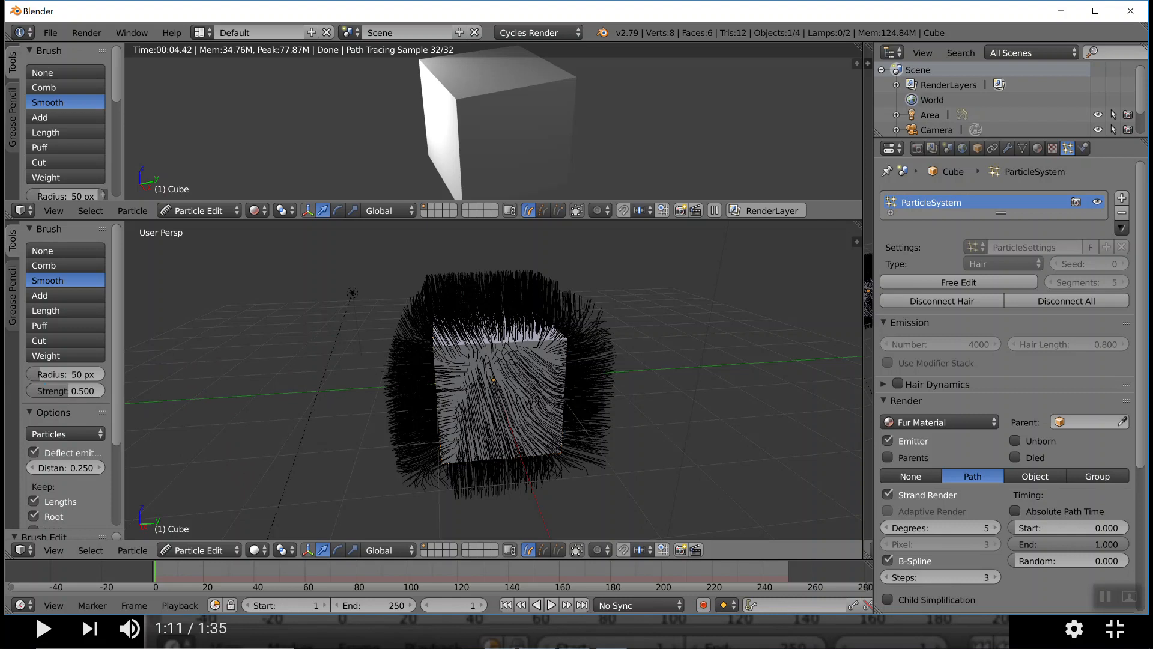
Comb the hair outward from the cube's top and down along both sides with the Comb brush
click(53, 266)
mouse_move(499, 294)
mouse_down()
mouse_move(405, 326)
mouse_move(391, 453)
mouse_move(458, 444)
mouse_up()
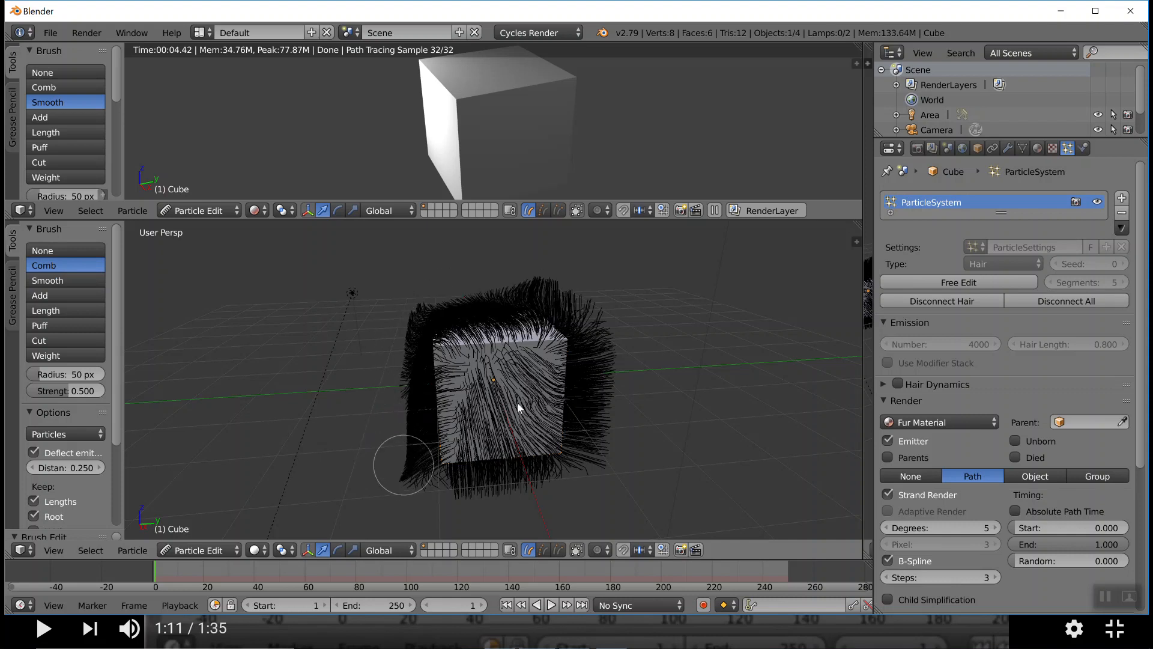
mouse_move(541, 292)
mouse_down()
mouse_move(579, 293)
mouse_move(600, 340)
mouse_move(617, 469)
mouse_up()
mouse_move(484, 280)
mouse_down()
mouse_move(555, 279)
mouse_move(580, 316)
mouse_up()
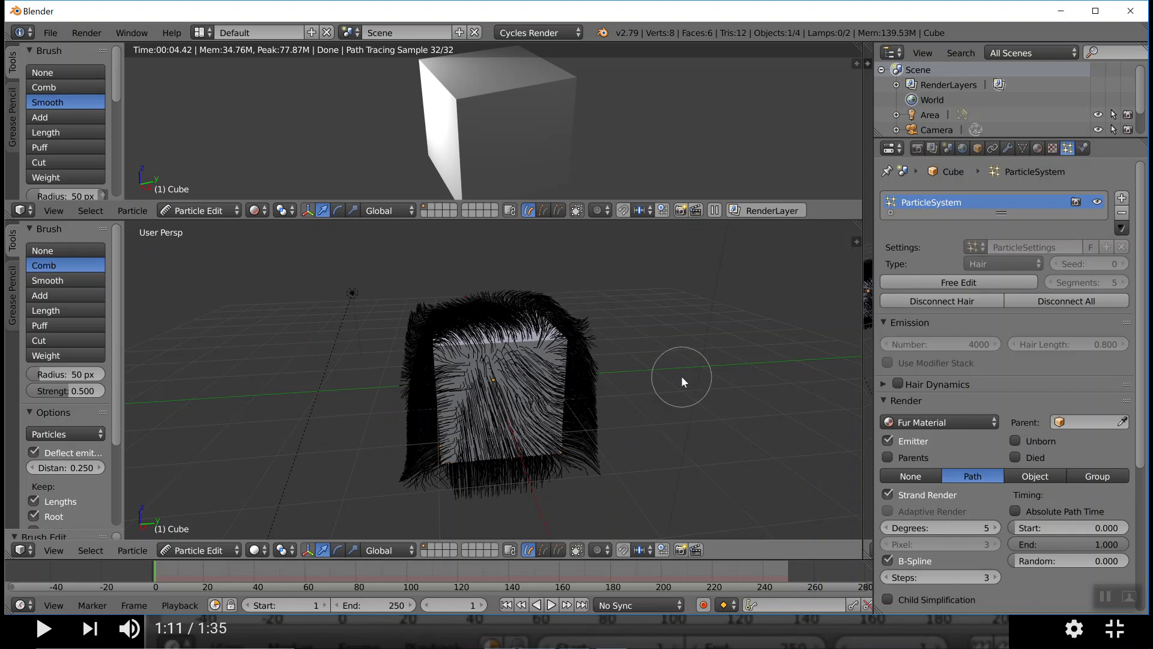
mouse_move(680, 377)
middle_down()
mouse_move(641, 366)
mouse_move(676, 363)
middle_up()
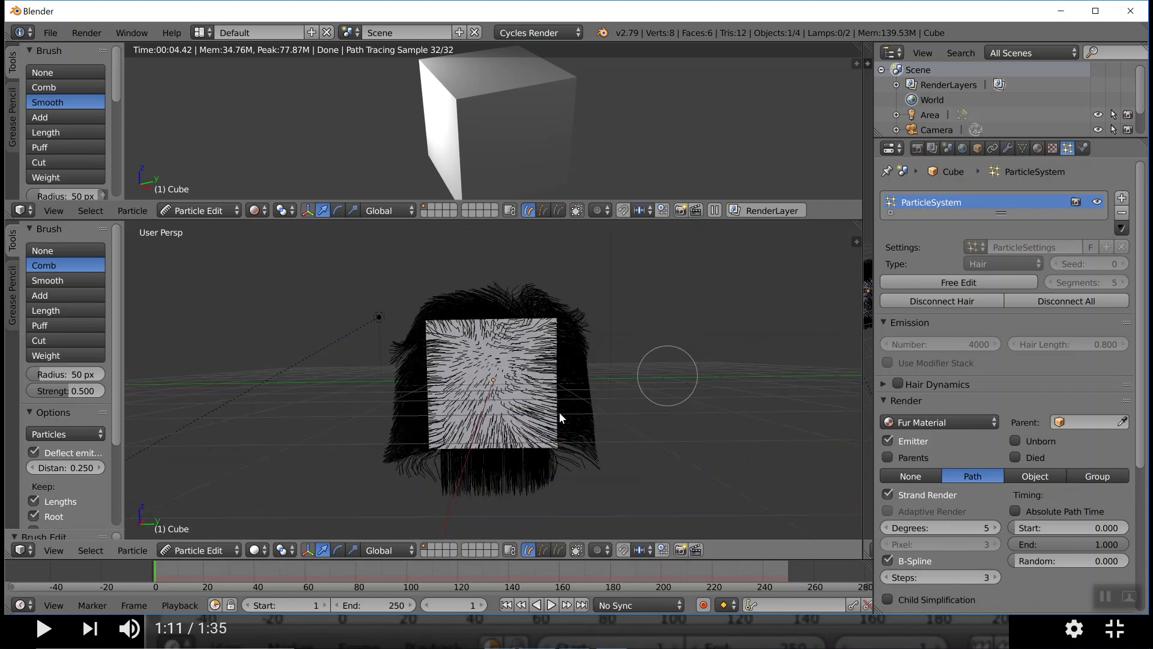
Return the cube to Object Mode and enlarge the rendered viewport to show the combed hair
click(224, 552)
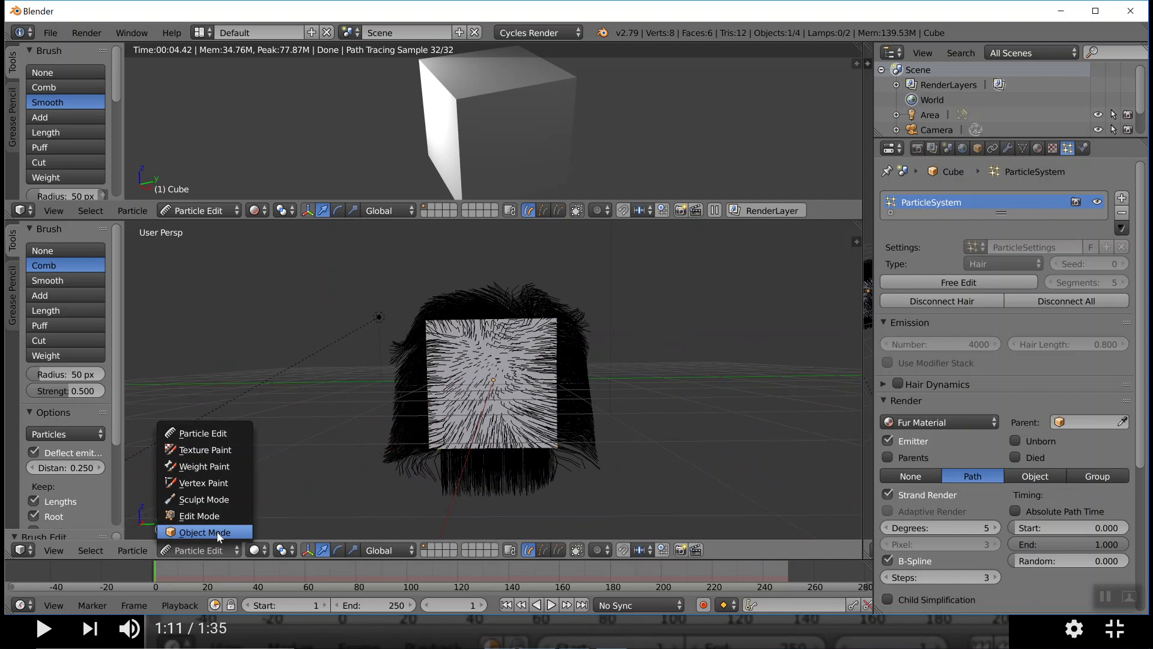
click(217, 532)
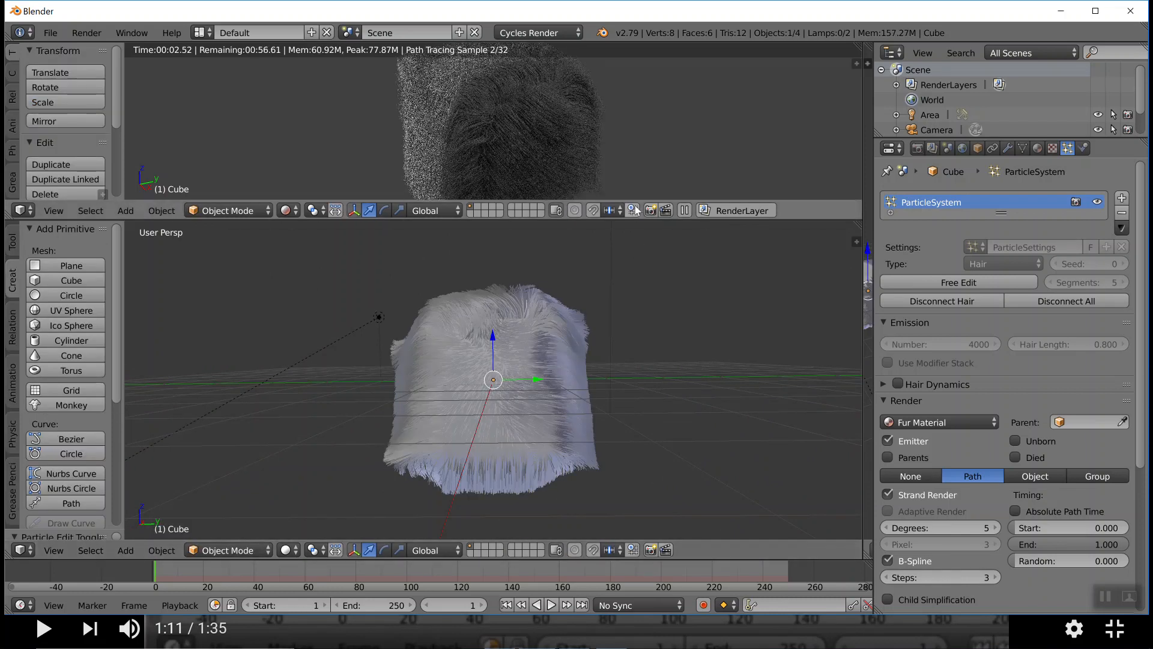
drag(636, 198, 637, 240)
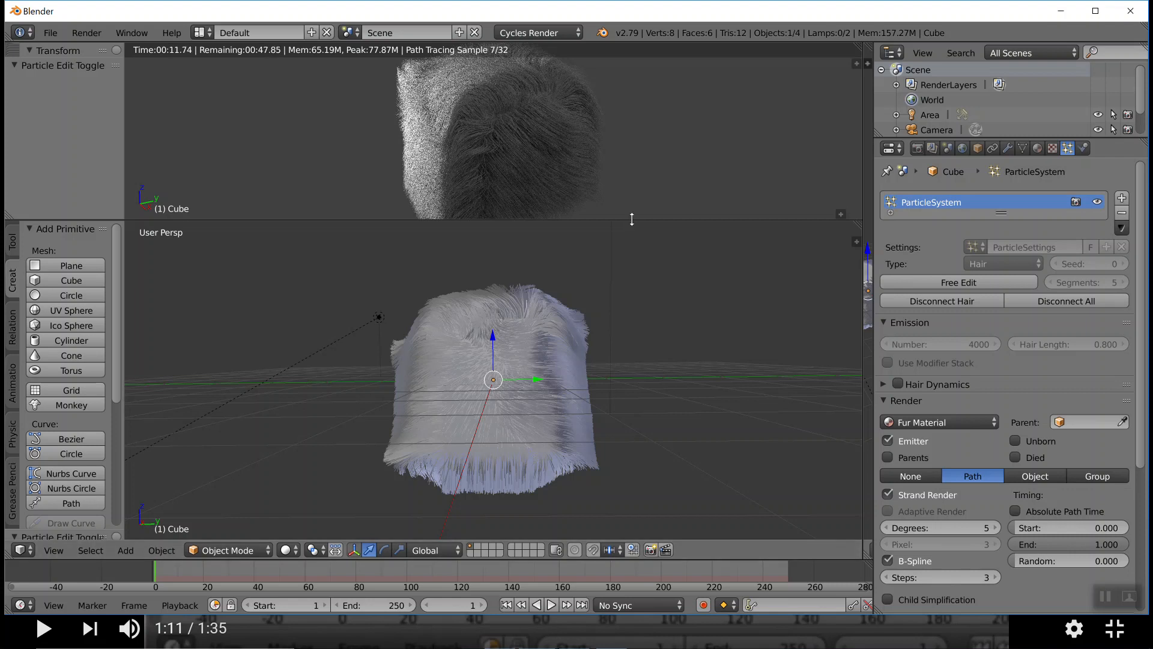
drag(631, 219, 635, 268)
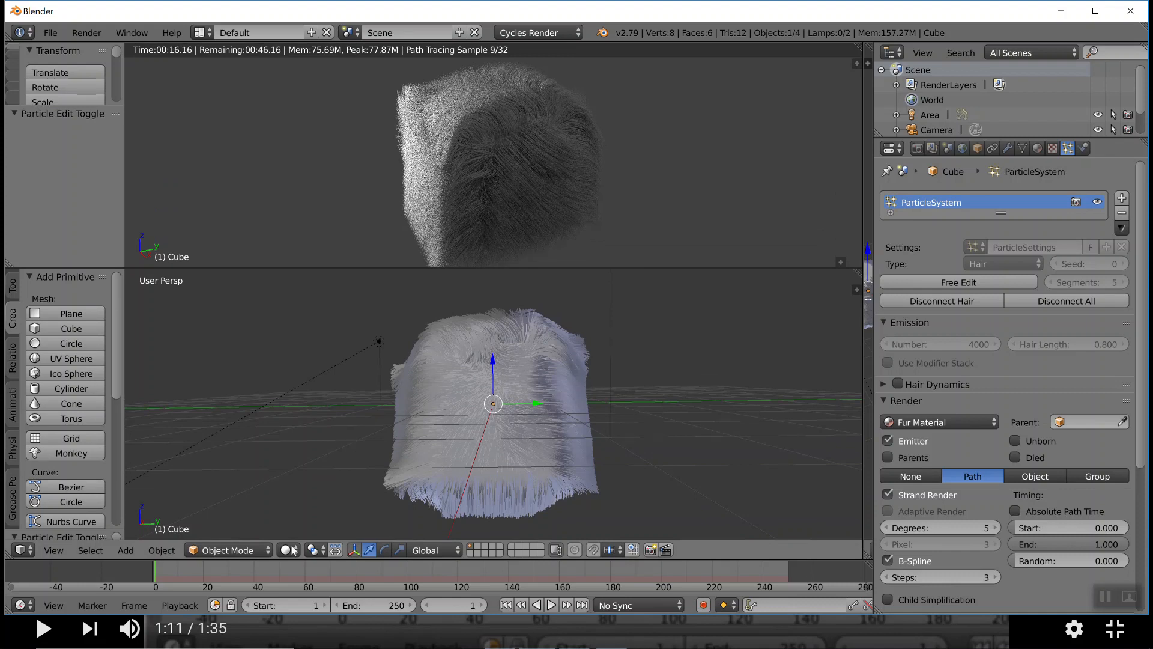
Switch the cube to Particle Edit mode and shear the hair off its front face with the Cut brush
click(260, 550)
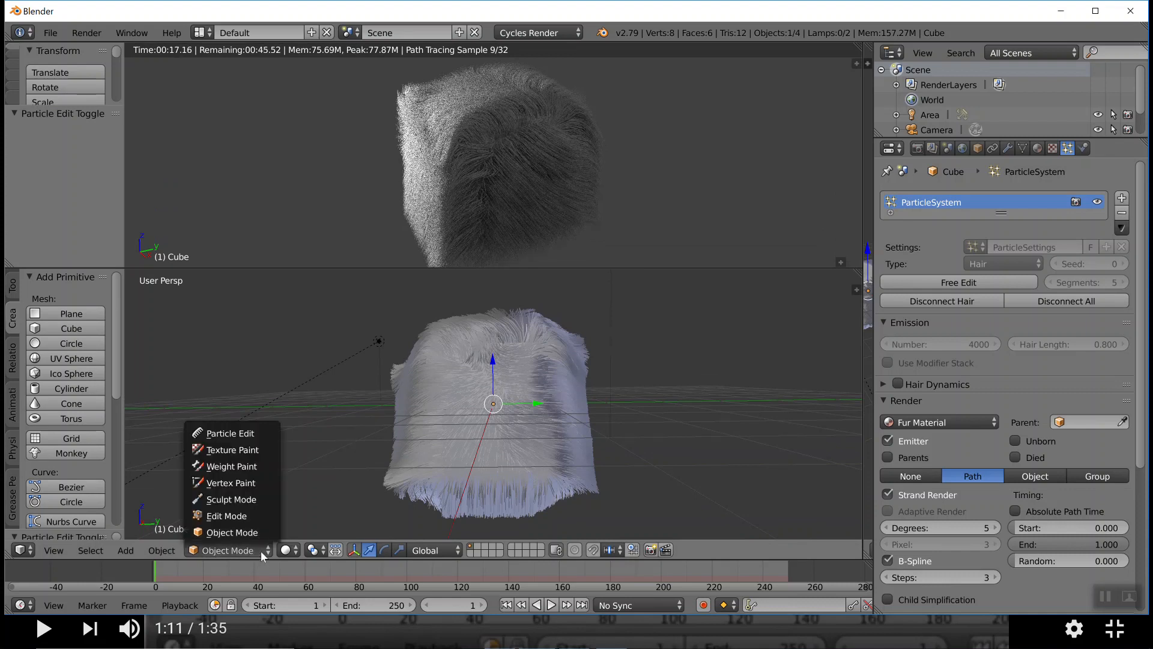
click(230, 433)
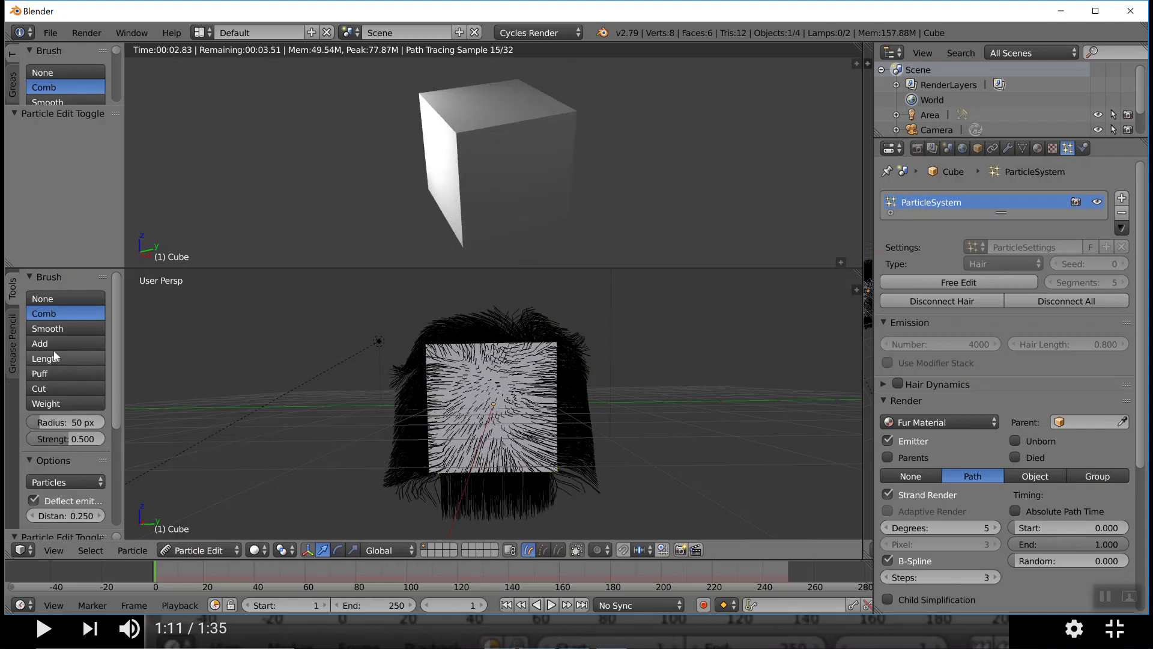
click(46, 387)
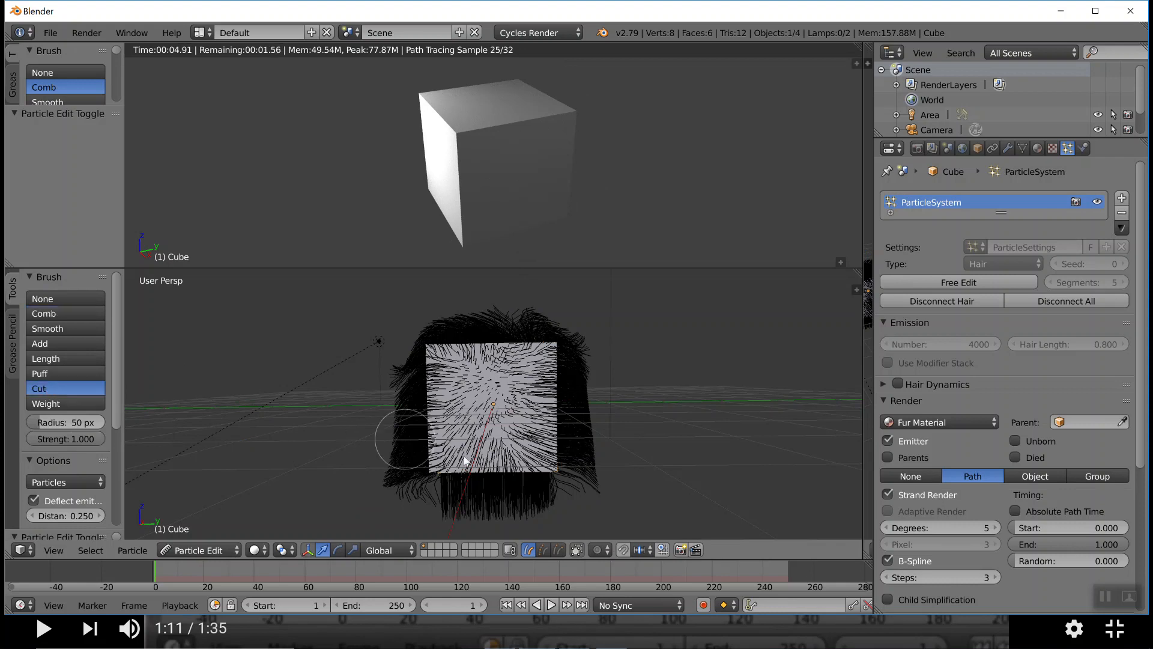
mouse_move(478, 416)
mouse_down()
mouse_move(485, 395)
mouse_move(509, 412)
mouse_move(512, 466)
mouse_move(449, 456)
mouse_move(452, 376)
mouse_up()
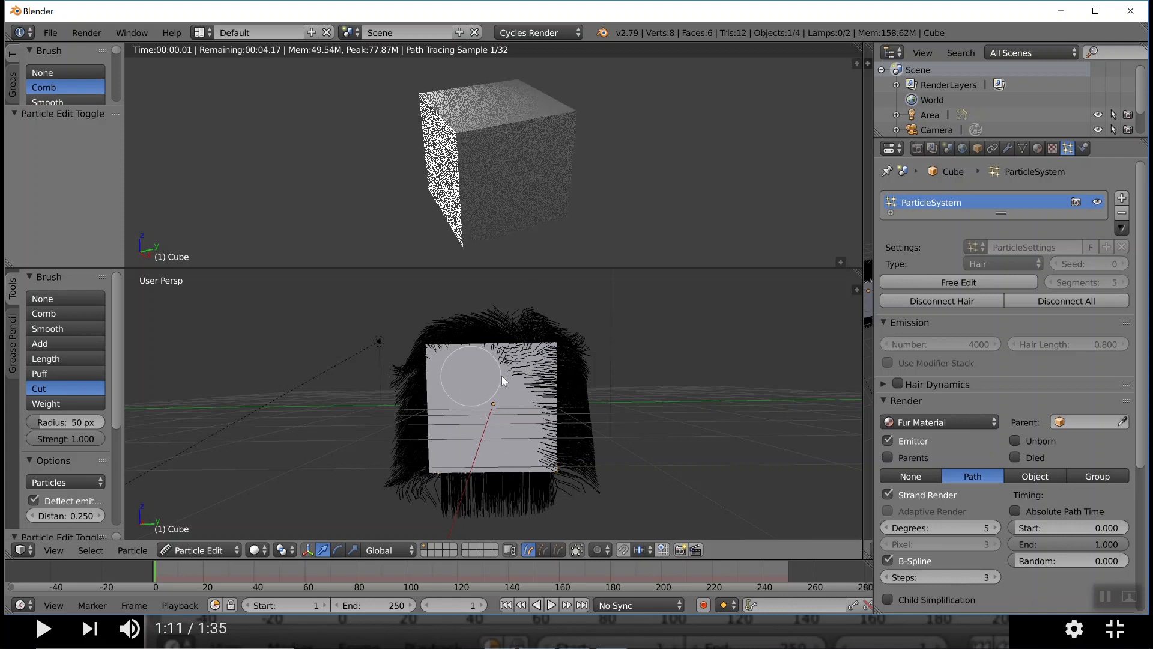
click(534, 384)
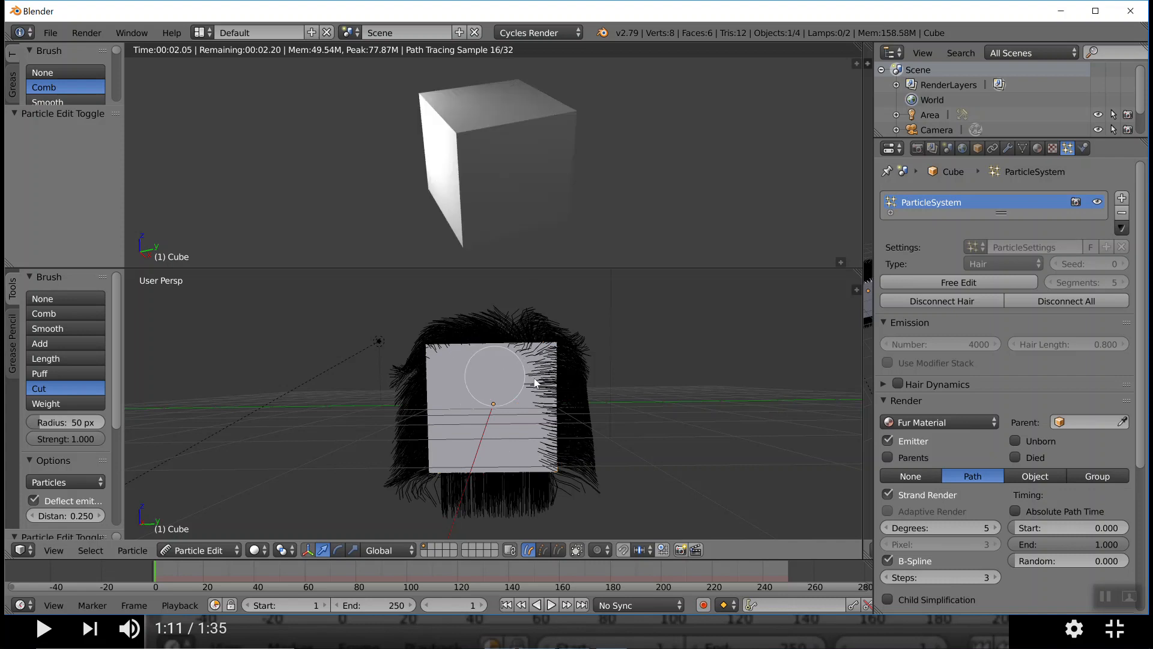
drag(535, 384, 534, 472)
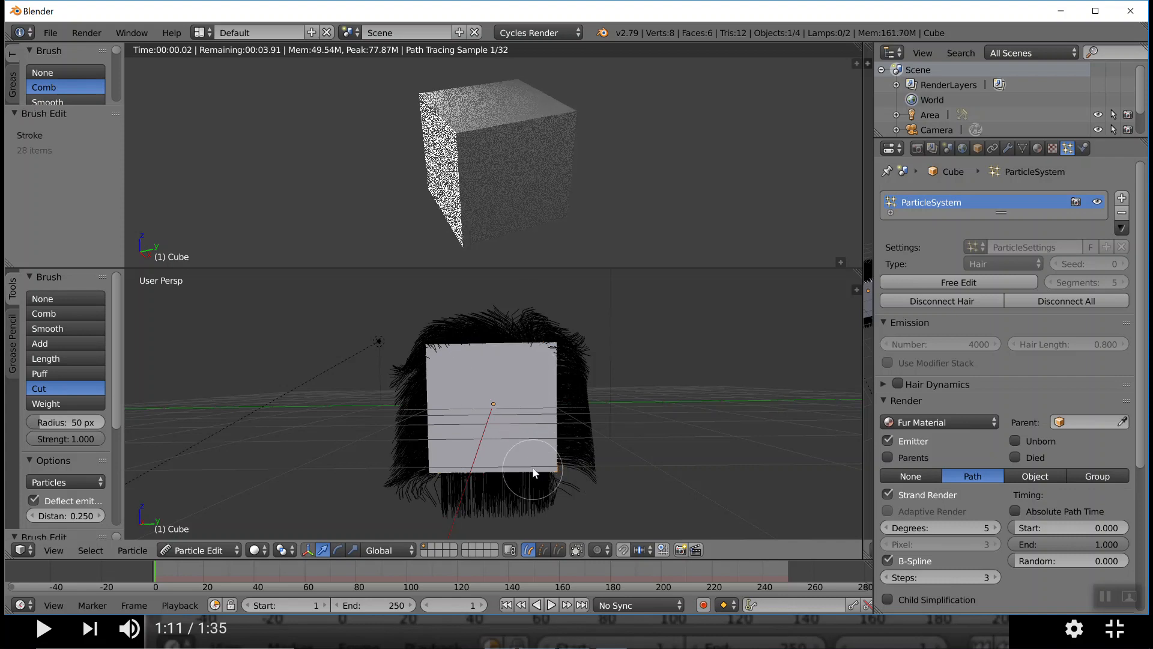
Return the cube to Object Mode and inspect the cut hair from several angles in the rendered viewport
click(229, 553)
click(218, 532)
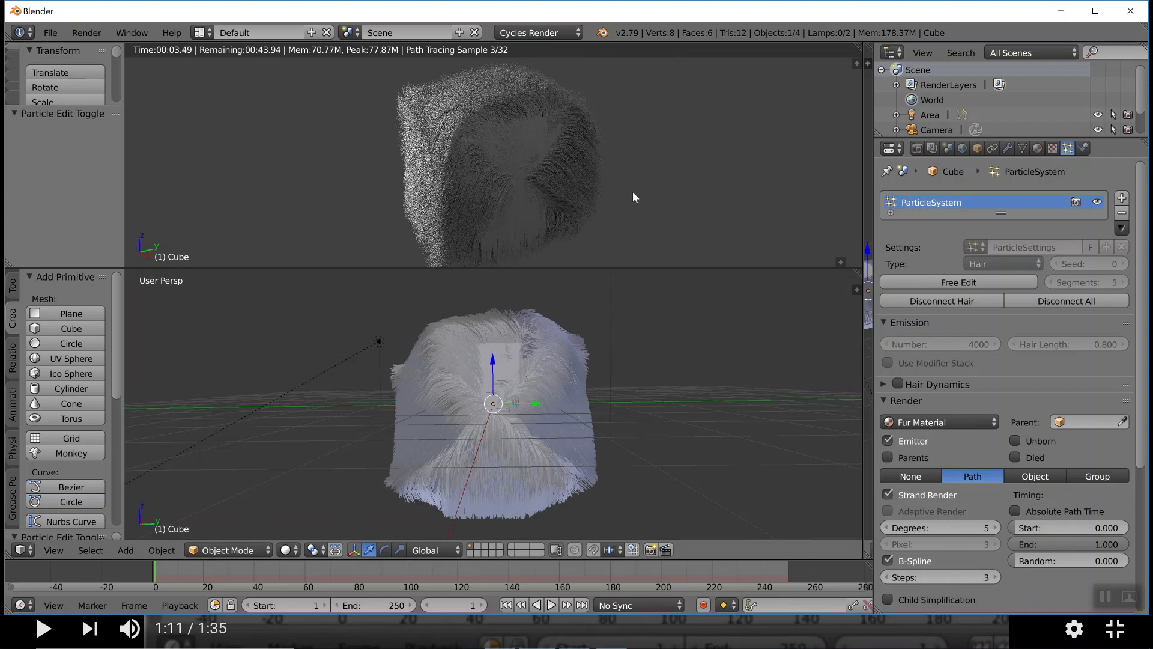
middle_drag(625, 193, 599, 194)
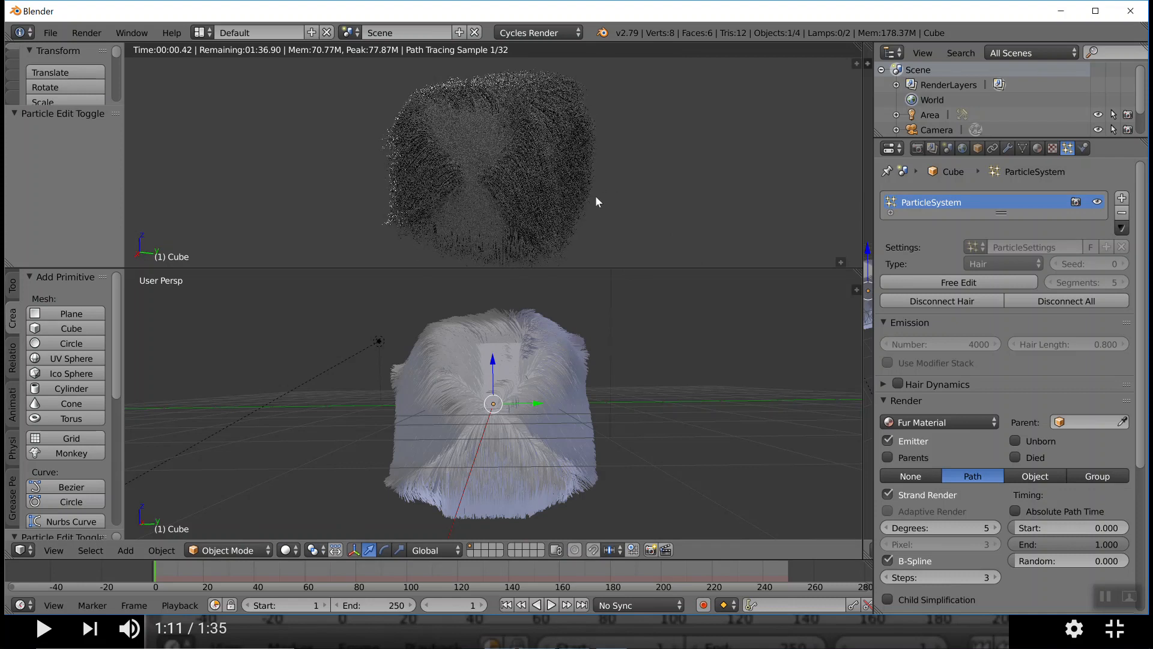
middle_drag(596, 190, 639, 179)
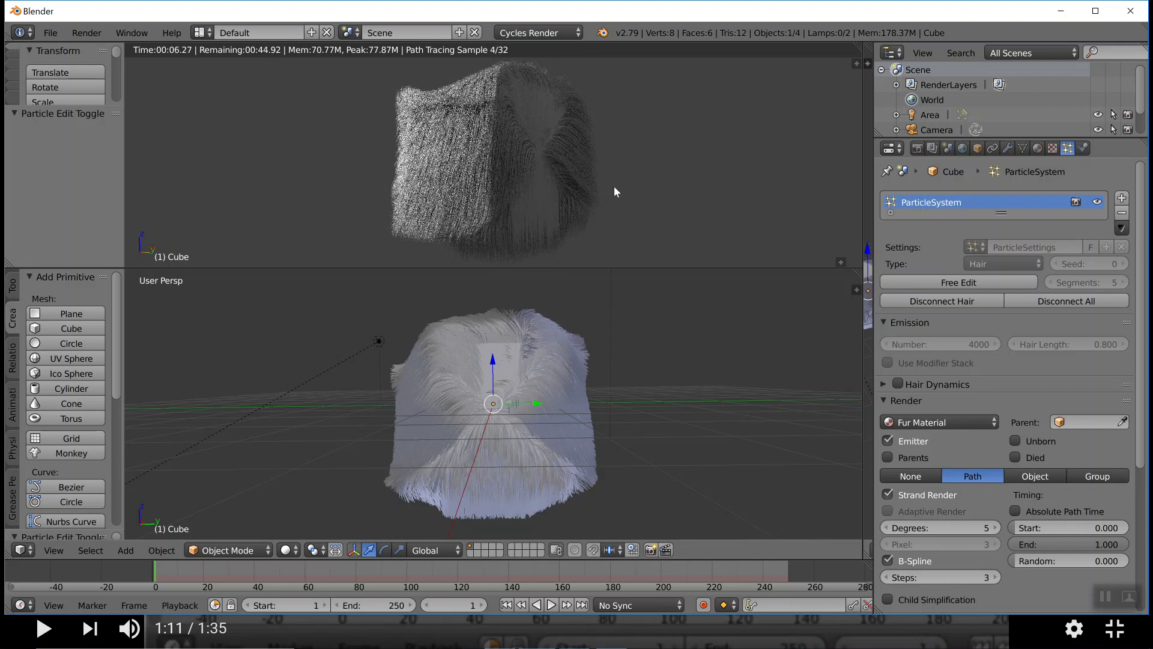
middle_drag(615, 182, 583, 191)
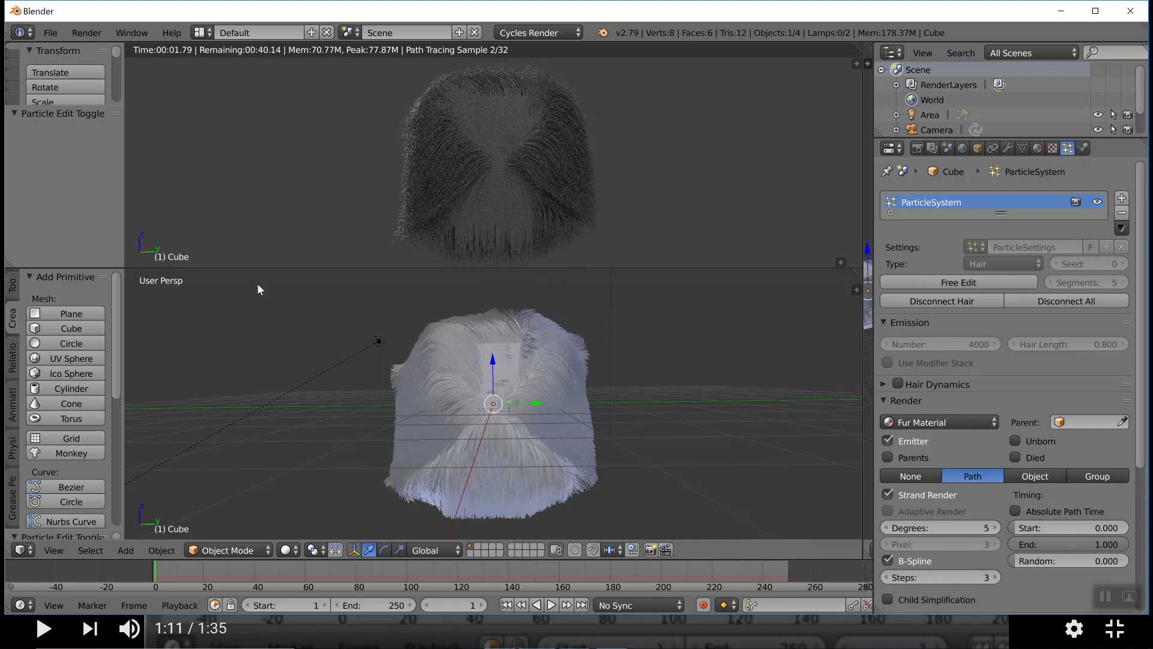
In Particle Edit mode, cut away the hair hanging below the cube's front face, and return to Object Mode
click(247, 550)
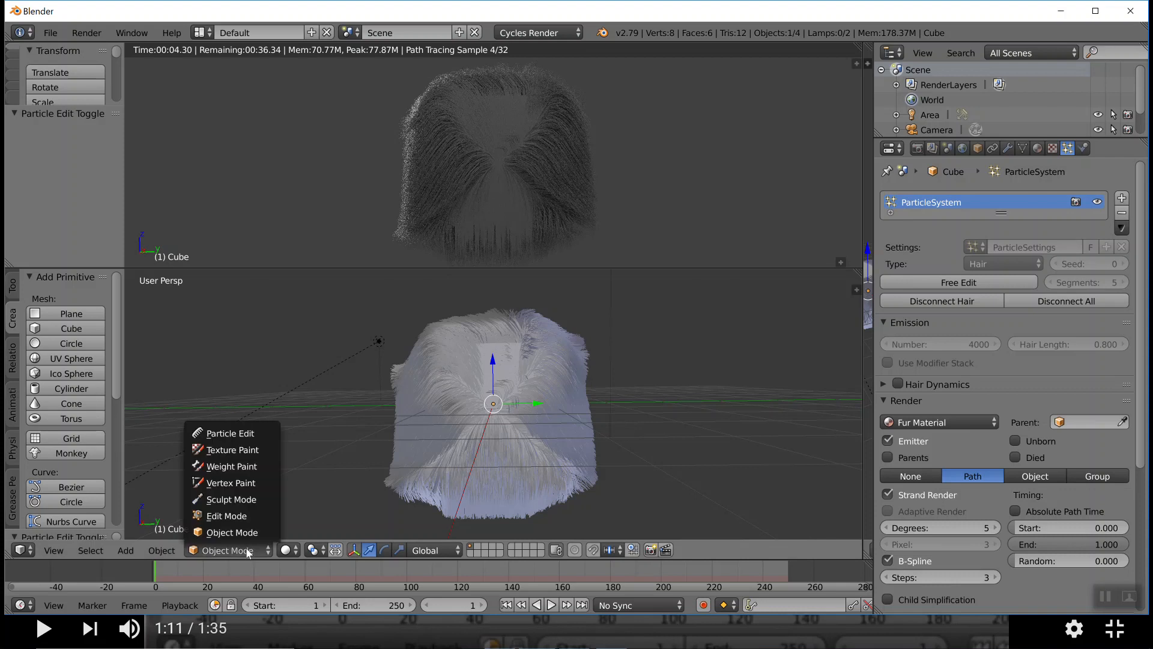
click(244, 437)
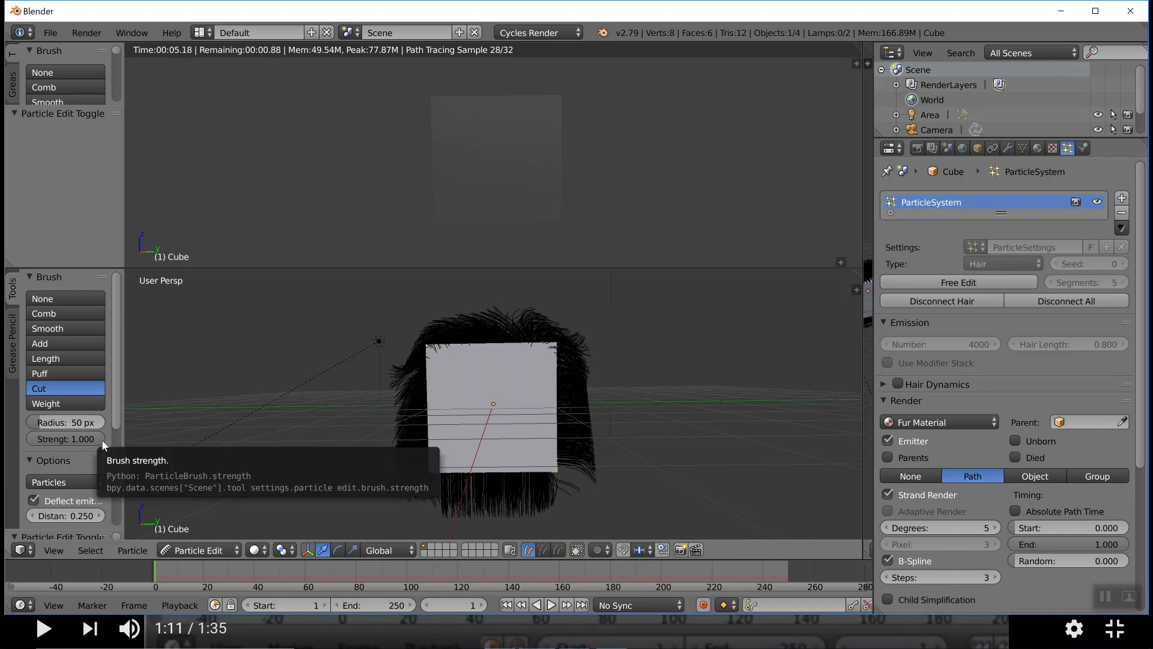
mouse_move(447, 483)
mouse_down()
mouse_move(503, 489)
mouse_move(521, 478)
mouse_move(518, 373)
mouse_move(478, 365)
mouse_move(484, 383)
mouse_move(460, 377)
mouse_up()
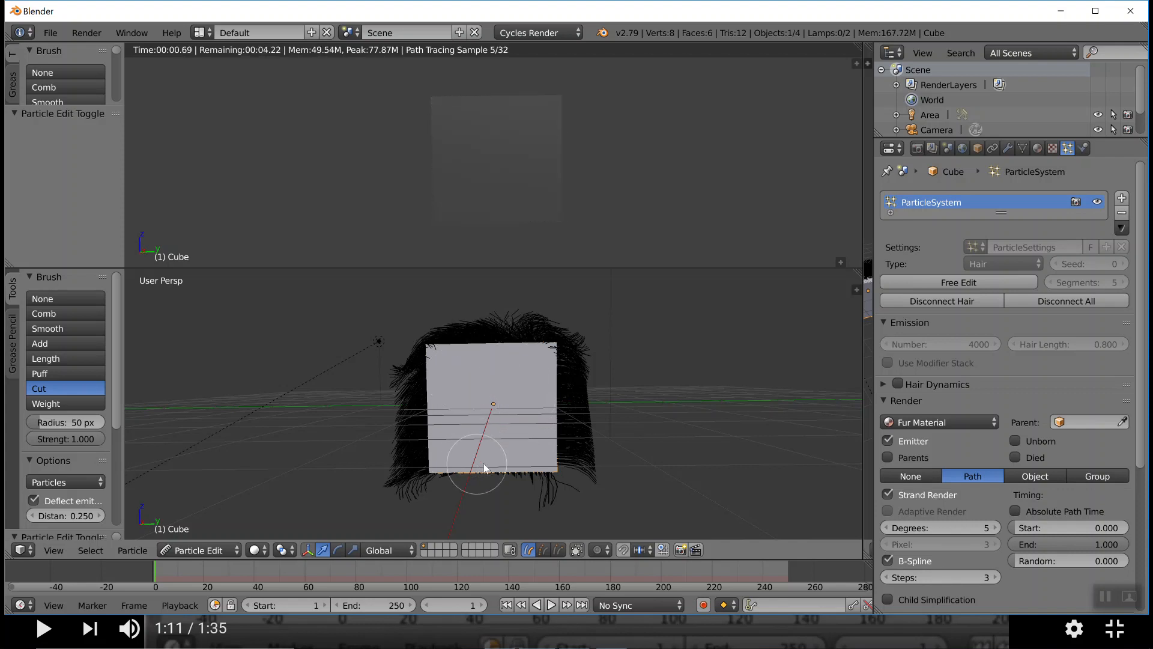
drag(531, 372, 531, 366)
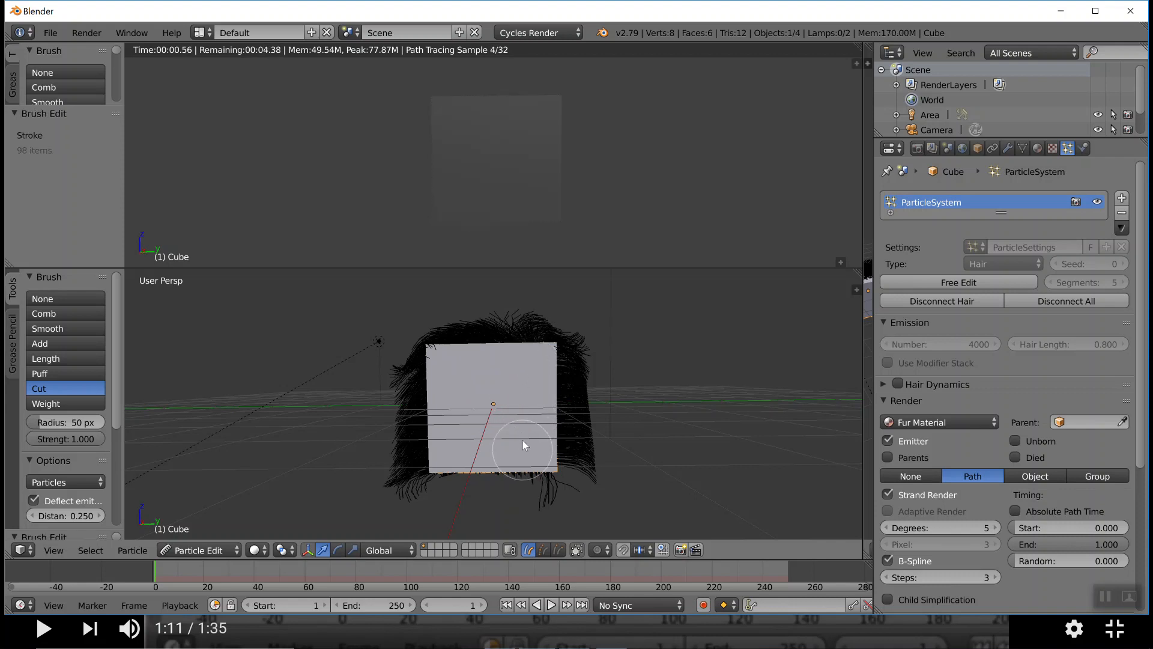
click(192, 549)
click(198, 532)
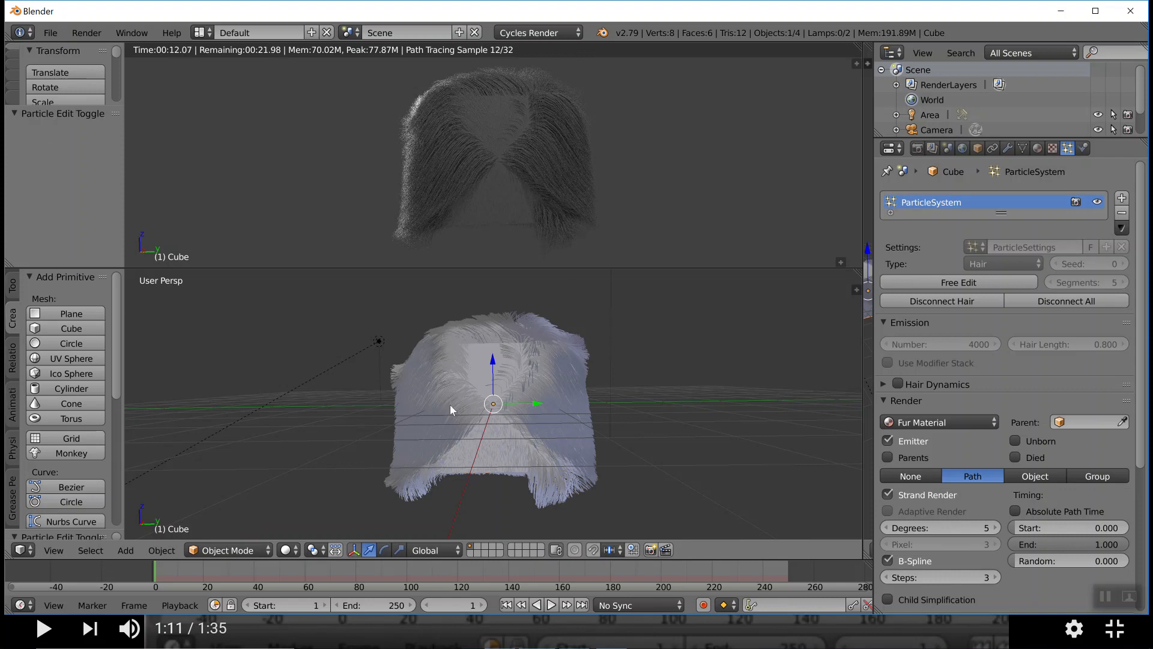
Reopen Particle Edit mode and brush extra hair onto the cube's side next to the bare face with the Add brush
click(230, 550)
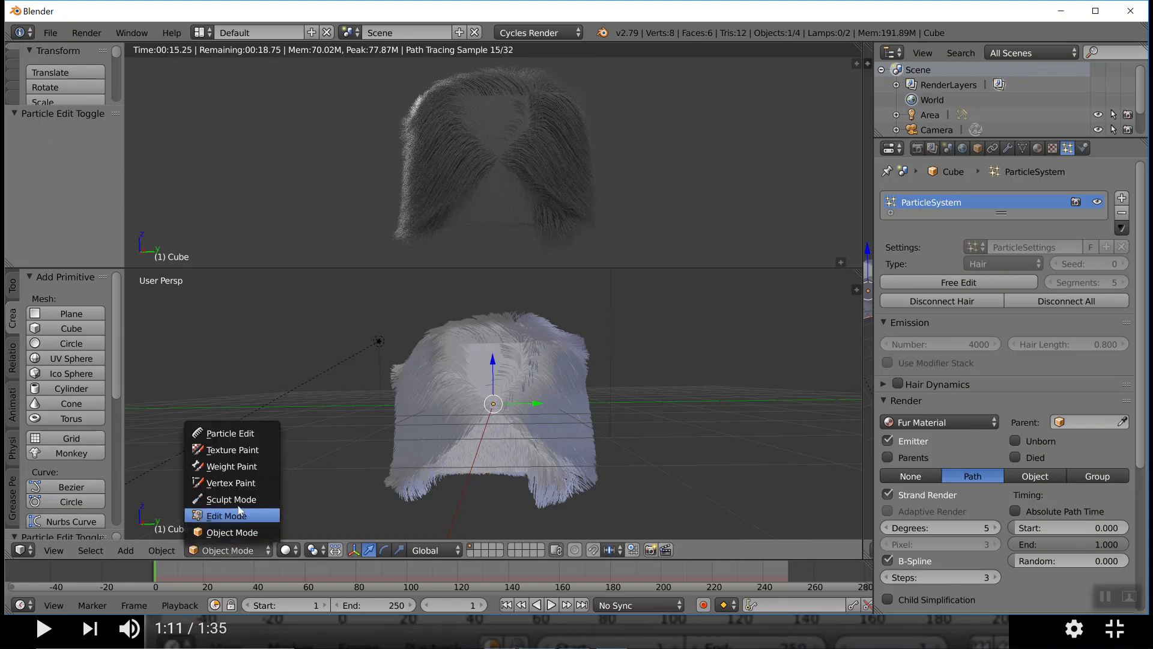
click(231, 433)
middle_drag(359, 427, 399, 417)
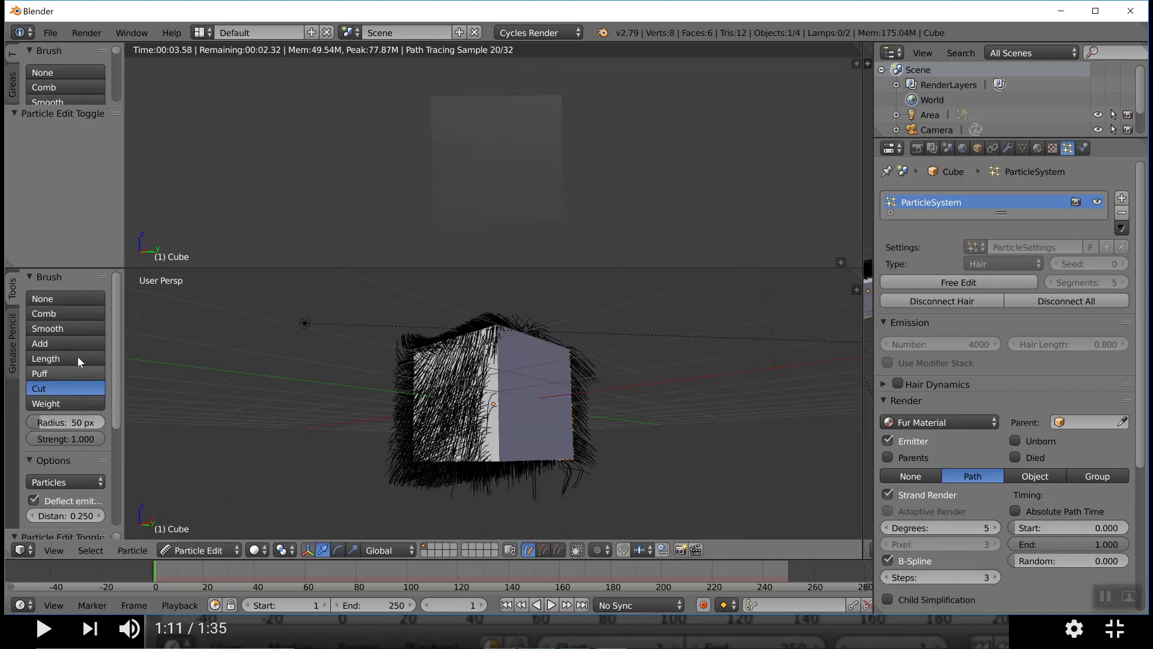
click(53, 350)
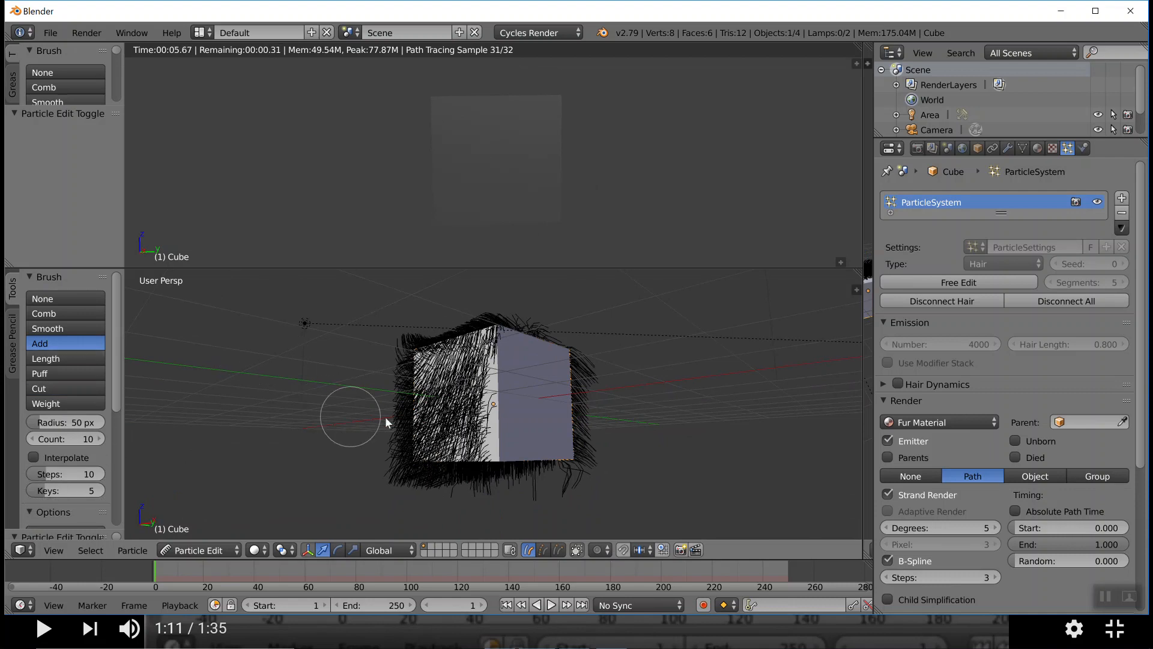
drag(440, 419, 444, 369)
mouse_move(444, 415)
mouse_down()
mouse_move(446, 384)
mouse_move(465, 398)
mouse_move(454, 401)
mouse_move(458, 354)
mouse_move(434, 467)
mouse_up()
mouse_move(448, 385)
mouse_down()
mouse_move(469, 348)
mouse_move(464, 435)
mouse_up()
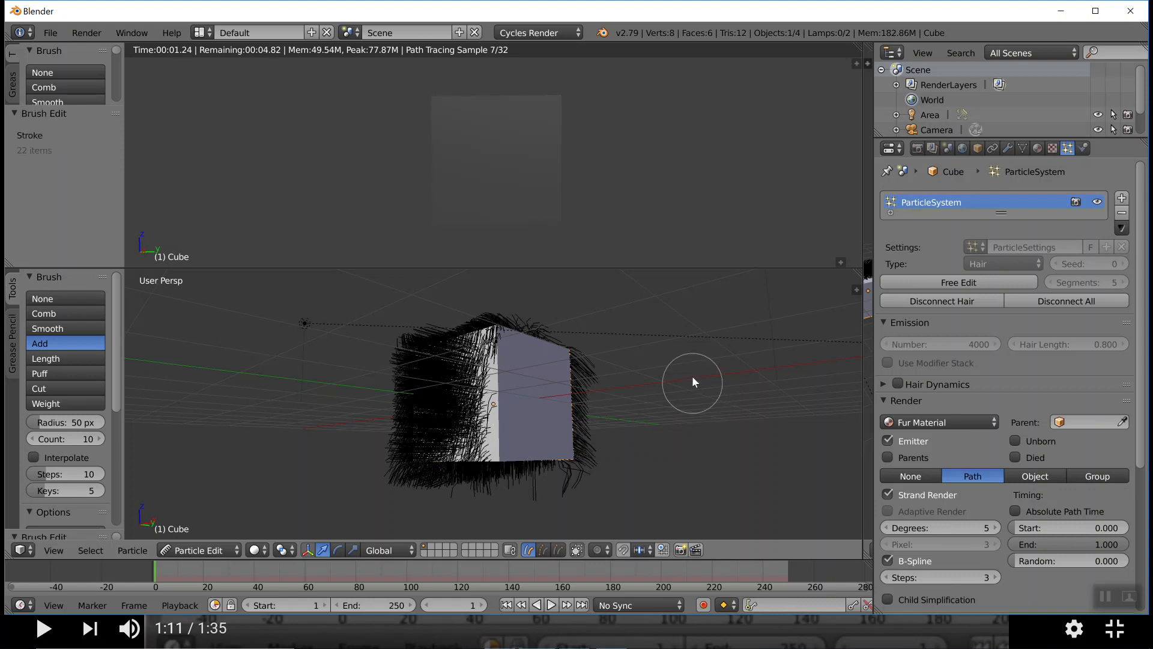
Add more hair to the cube's opposite side, beyond the bare front face, with the Add brush
middle_drag(677, 382, 580, 386)
mouse_move(579, 389)
mouse_down()
mouse_move(496, 362)
mouse_move(510, 449)
mouse_move(520, 452)
mouse_move(546, 373)
mouse_move(558, 368)
mouse_move(531, 350)
mouse_move(513, 355)
mouse_up()
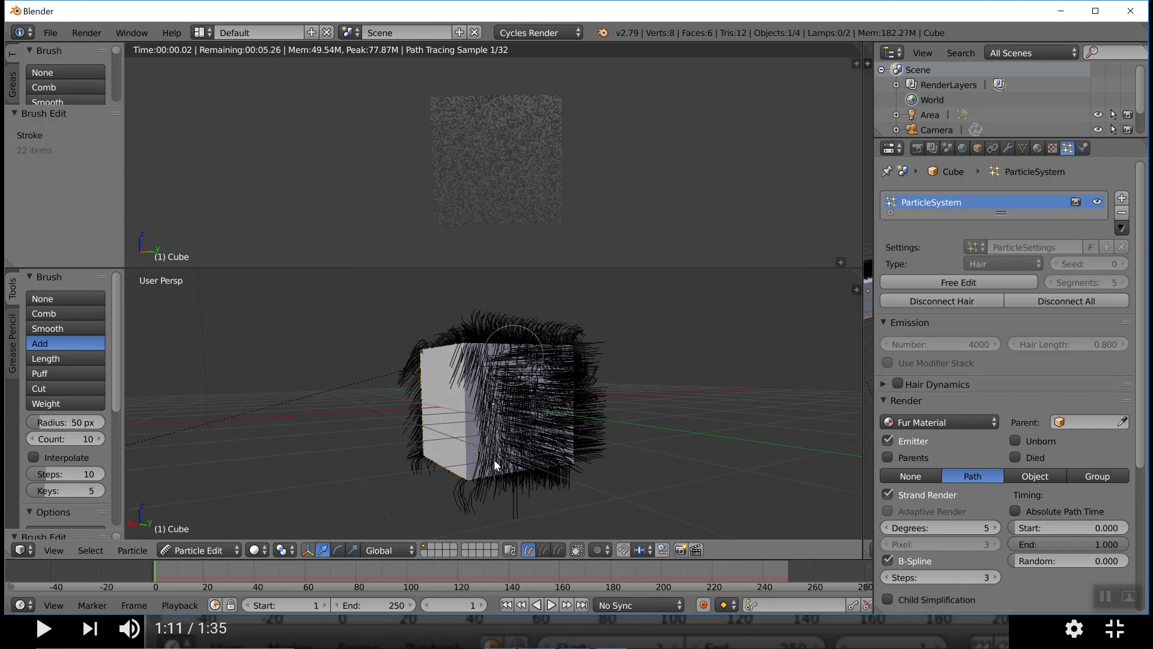
drag(514, 354, 491, 443)
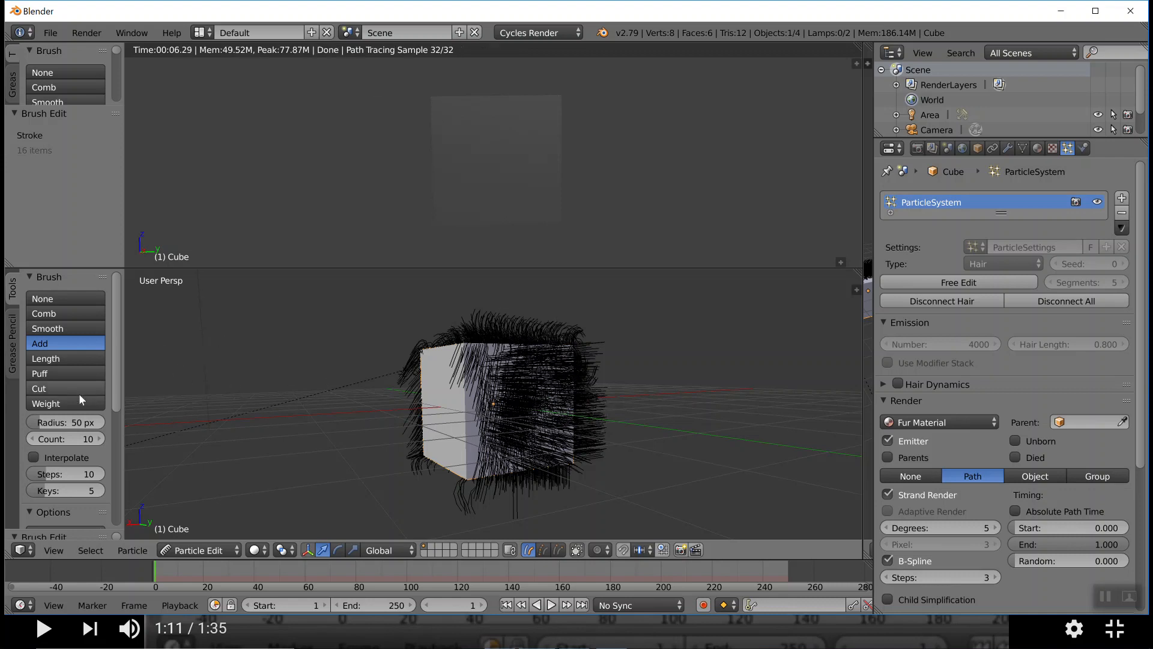
Lengthen the hair on this side with the Length brush set to Grow, and comb its outer strands downward
click(64, 359)
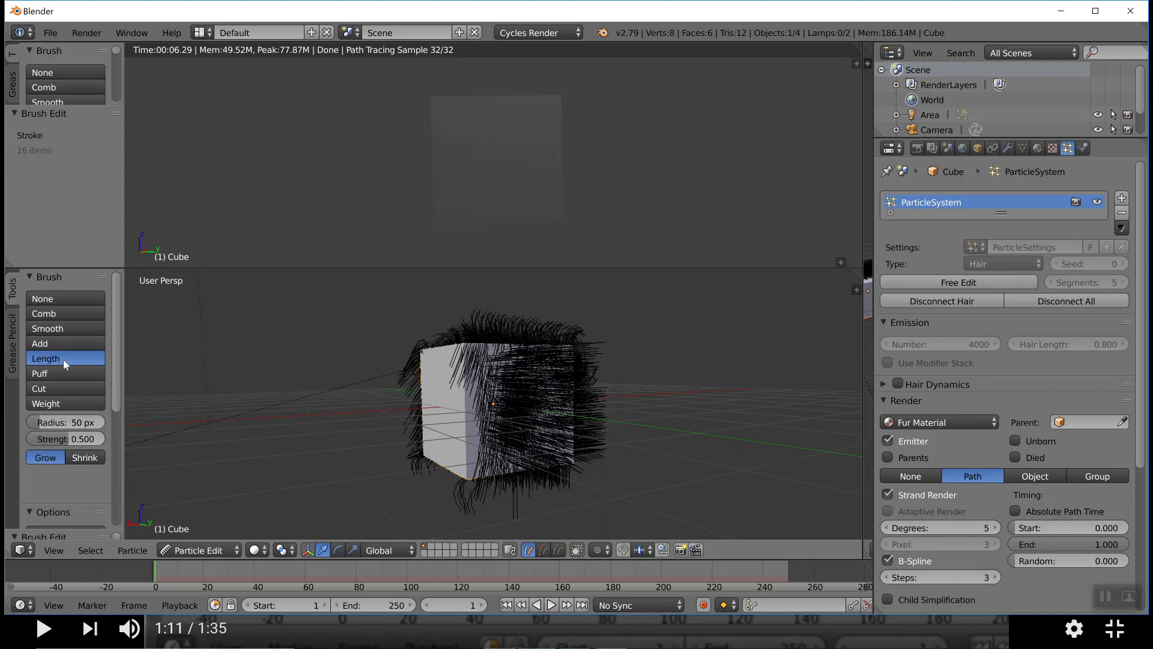
mouse_move(552, 487)
mouse_down()
mouse_move(595, 489)
mouse_move(586, 404)
mouse_move(603, 368)
mouse_move(602, 412)
mouse_move(606, 360)
mouse_up()
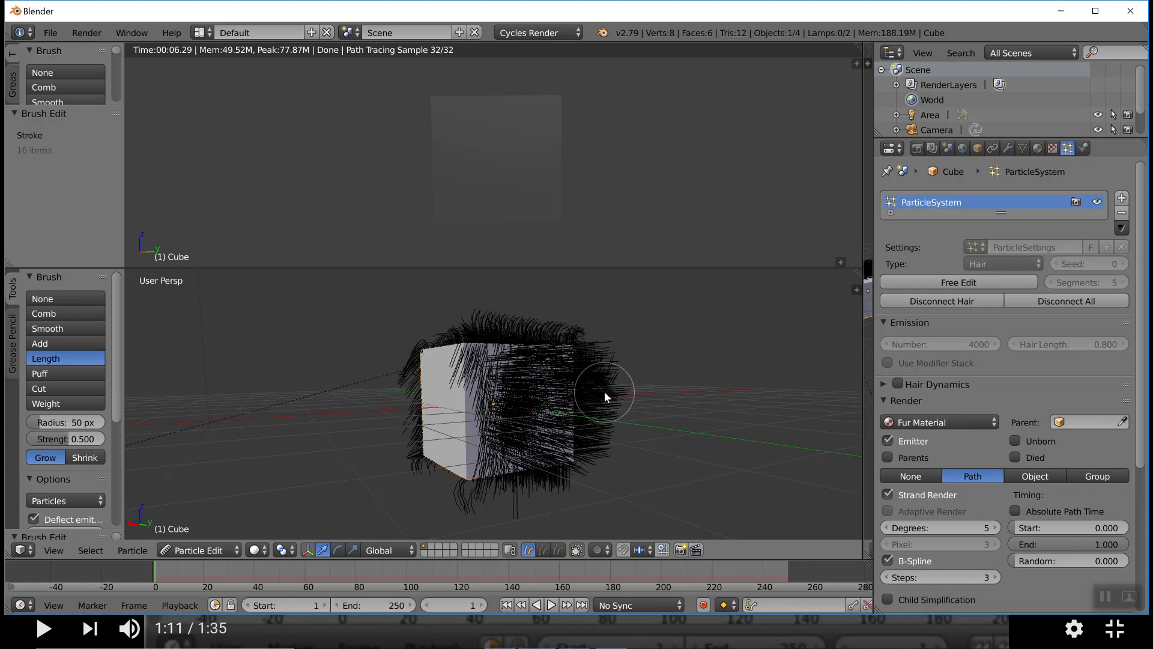
mouse_move(604, 391)
mouse_down()
mouse_move(575, 405)
mouse_move(566, 386)
mouse_move(557, 445)
mouse_move(553, 398)
mouse_move(558, 435)
mouse_move(573, 381)
mouse_move(578, 411)
mouse_up()
click(60, 311)
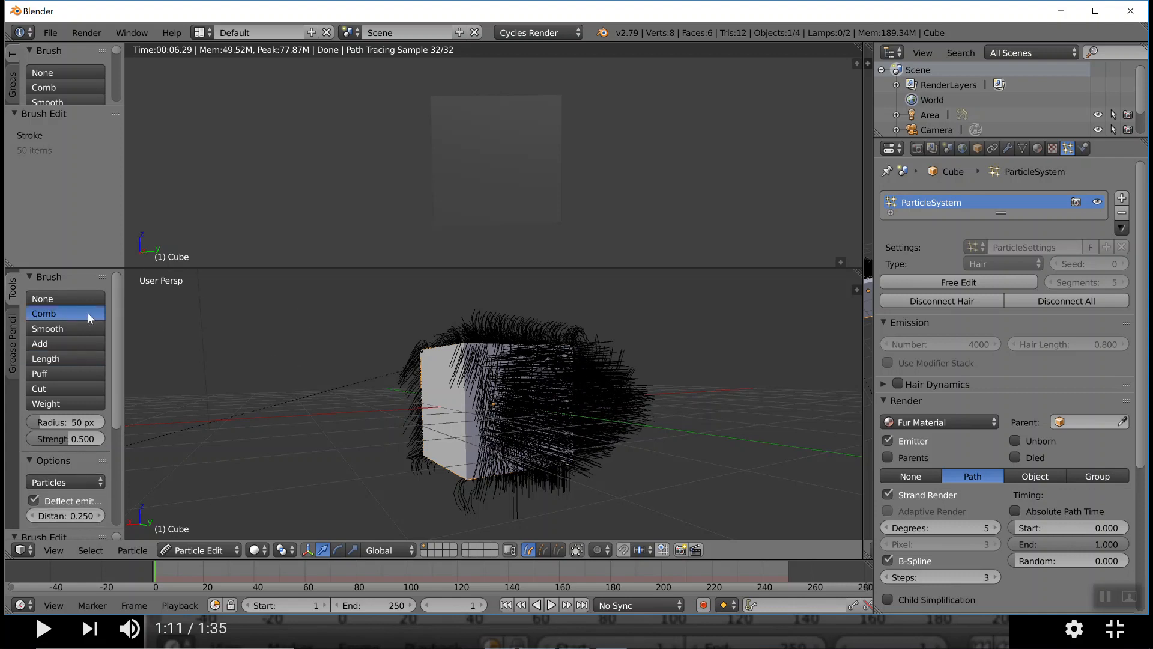
mouse_move(618, 345)
mouse_down()
mouse_move(637, 409)
mouse_move(622, 463)
mouse_move(628, 388)
mouse_move(597, 335)
mouse_move(605, 446)
mouse_move(633, 445)
mouse_up()
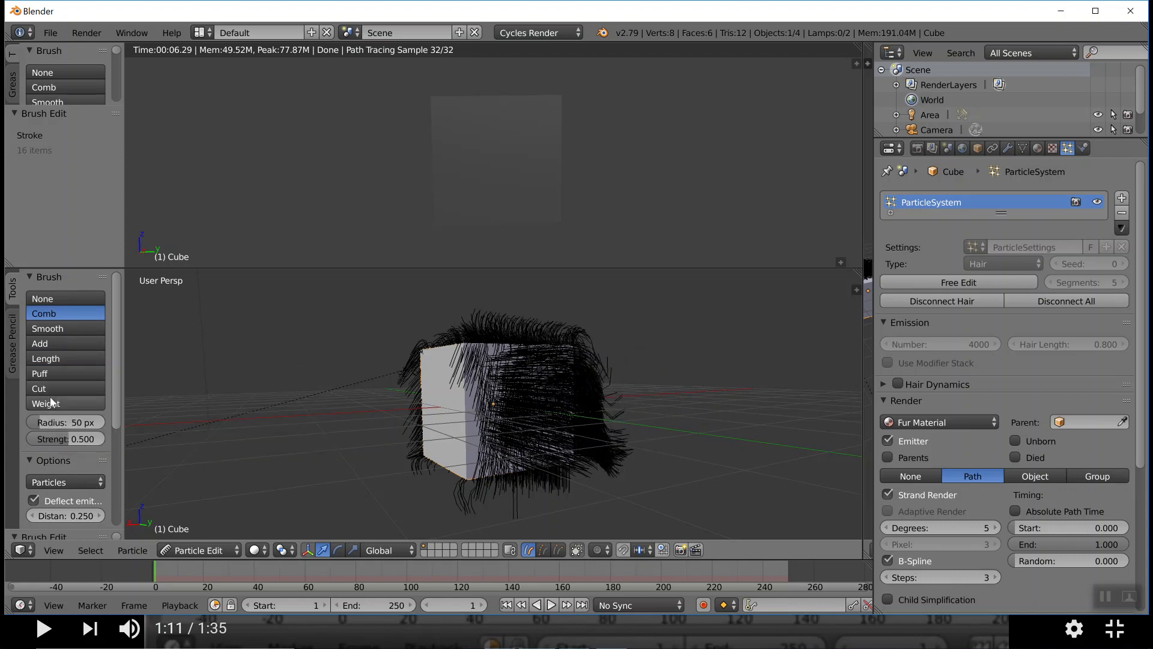
Select the Length brush and review its Grow and Shrink modes and the particle editing options
click(53, 362)
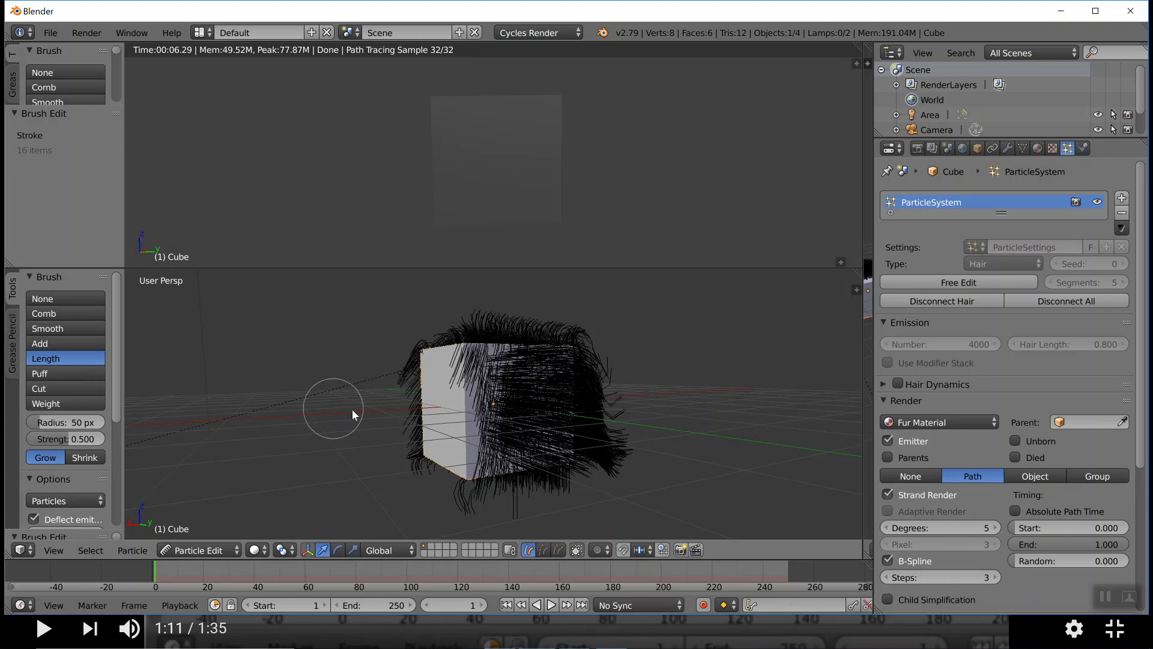
middle_drag(351, 407, 439, 405)
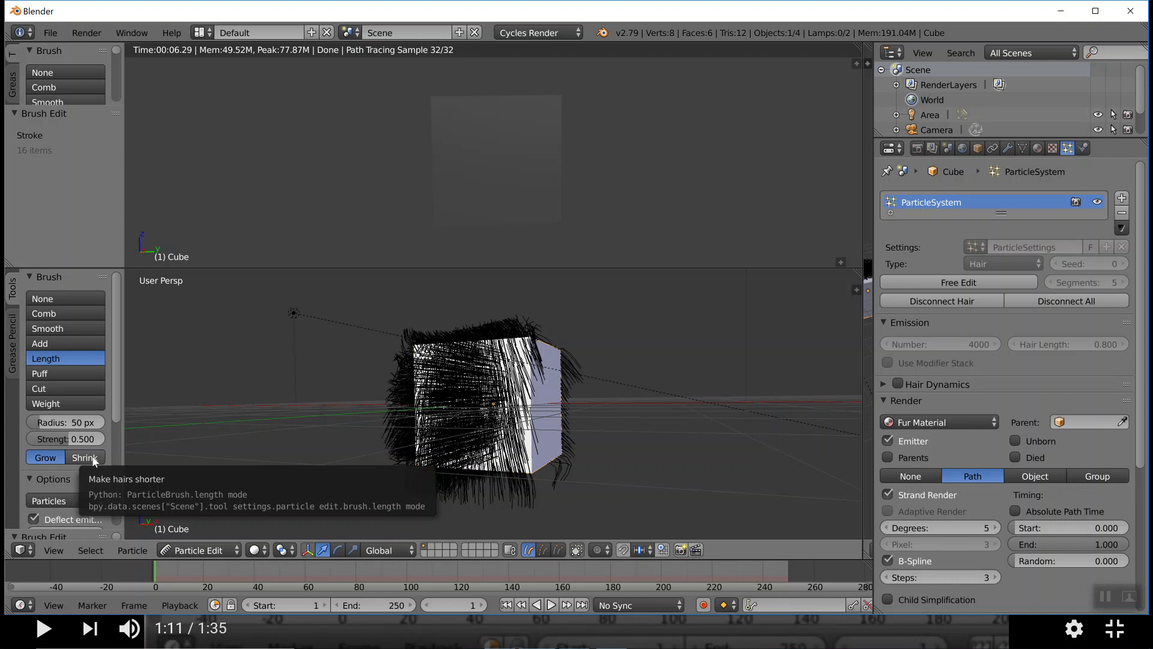
scroll(84, 460, down, 4)
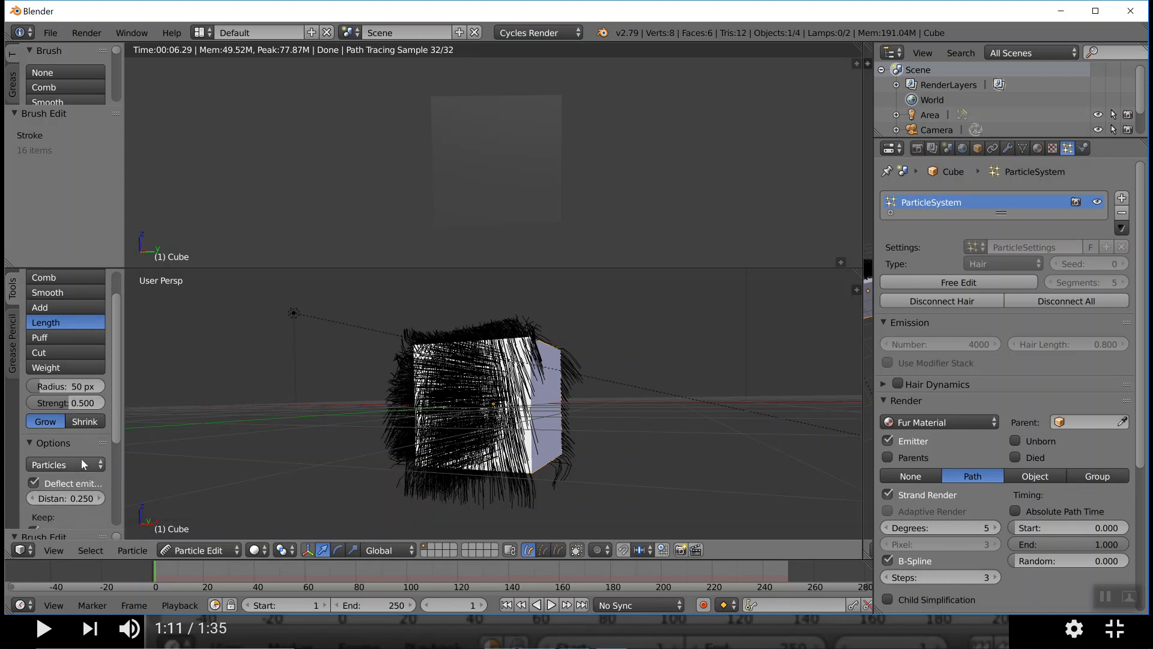
scroll(77, 454, down, 4)
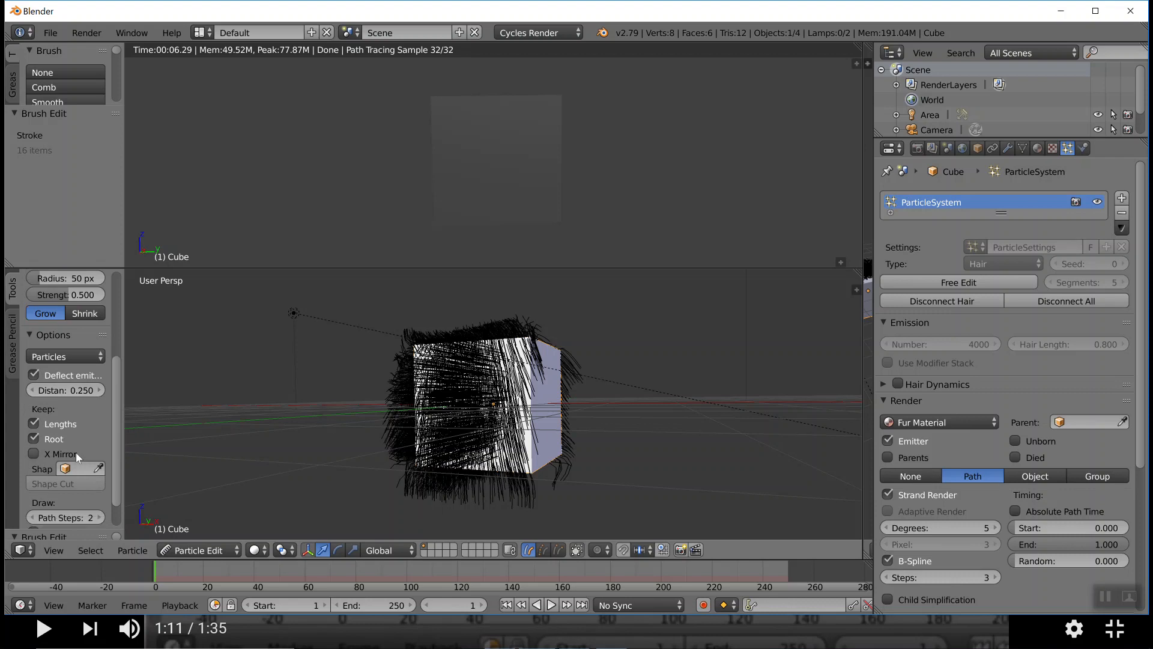
scroll(74, 452, down, 1)
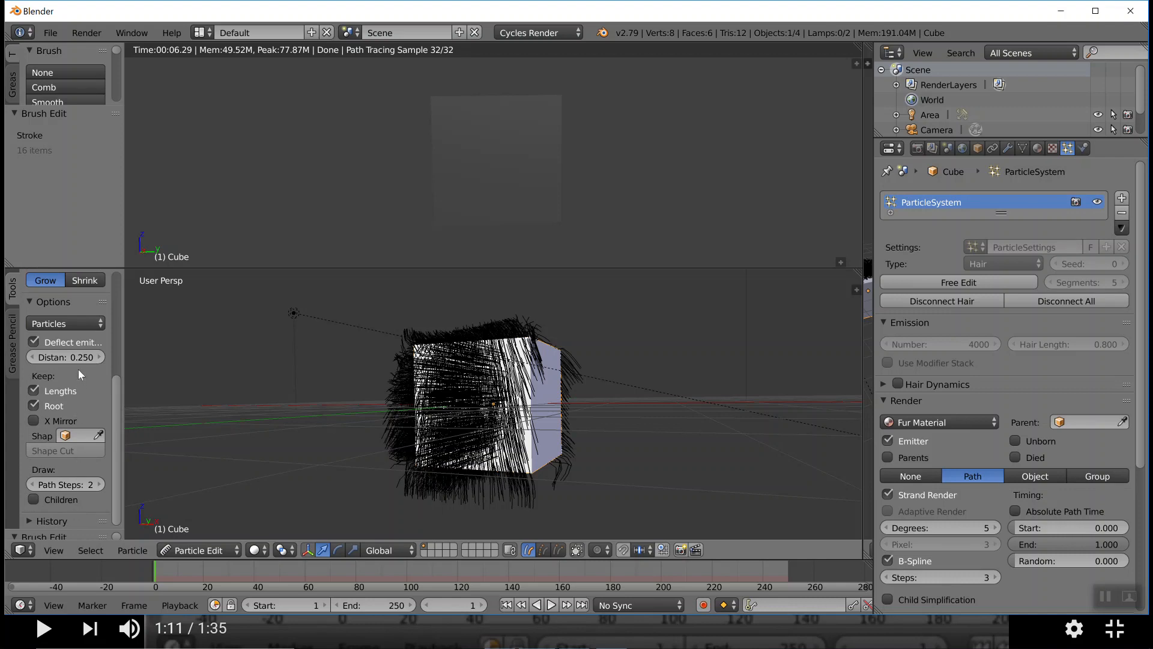
scroll(44, 357, up, 6)
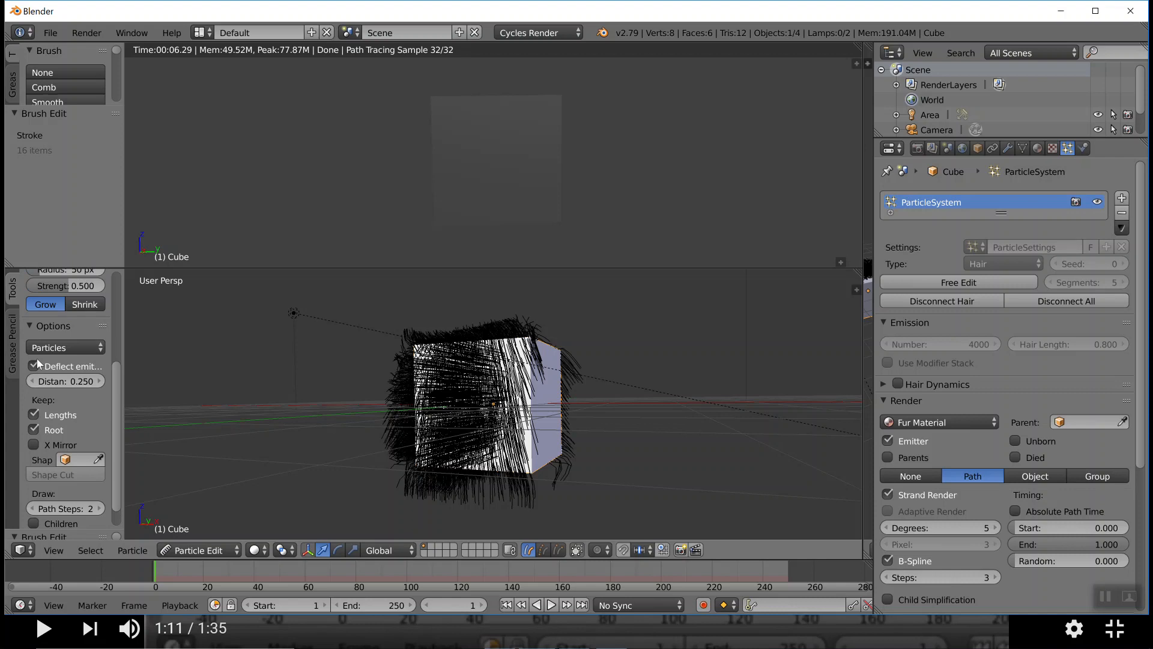
scroll(44, 352, up, 1)
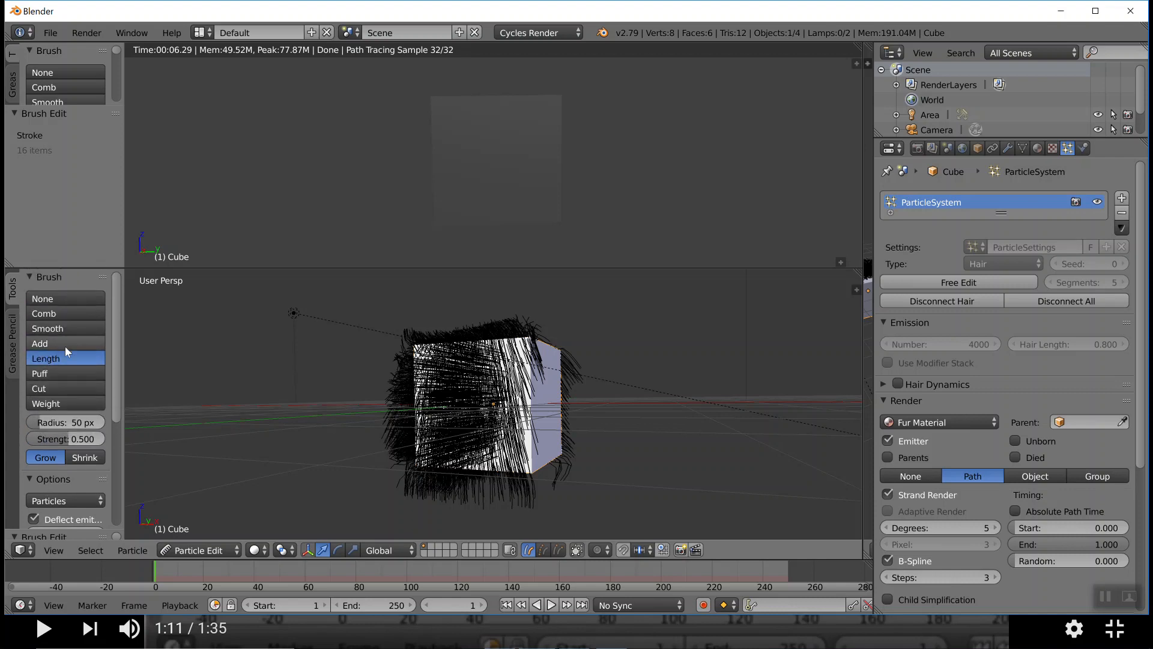
Select the Cut brush and review its settings and the Keep Lengths and Root options
click(53, 390)
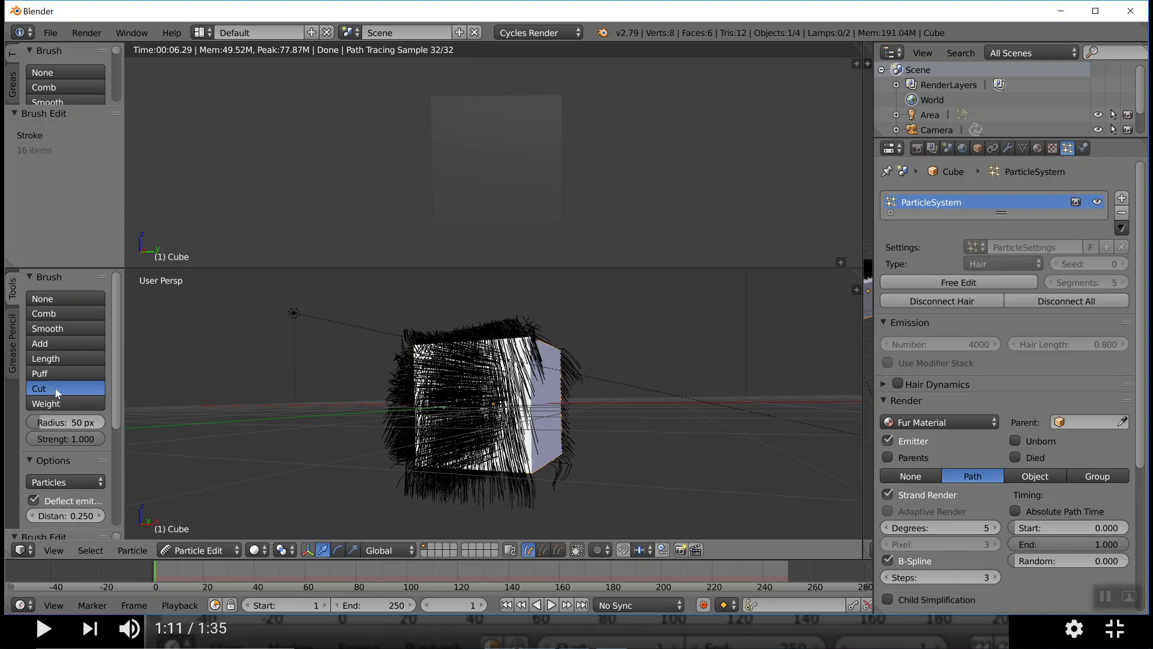
scroll(56, 392, down, 4)
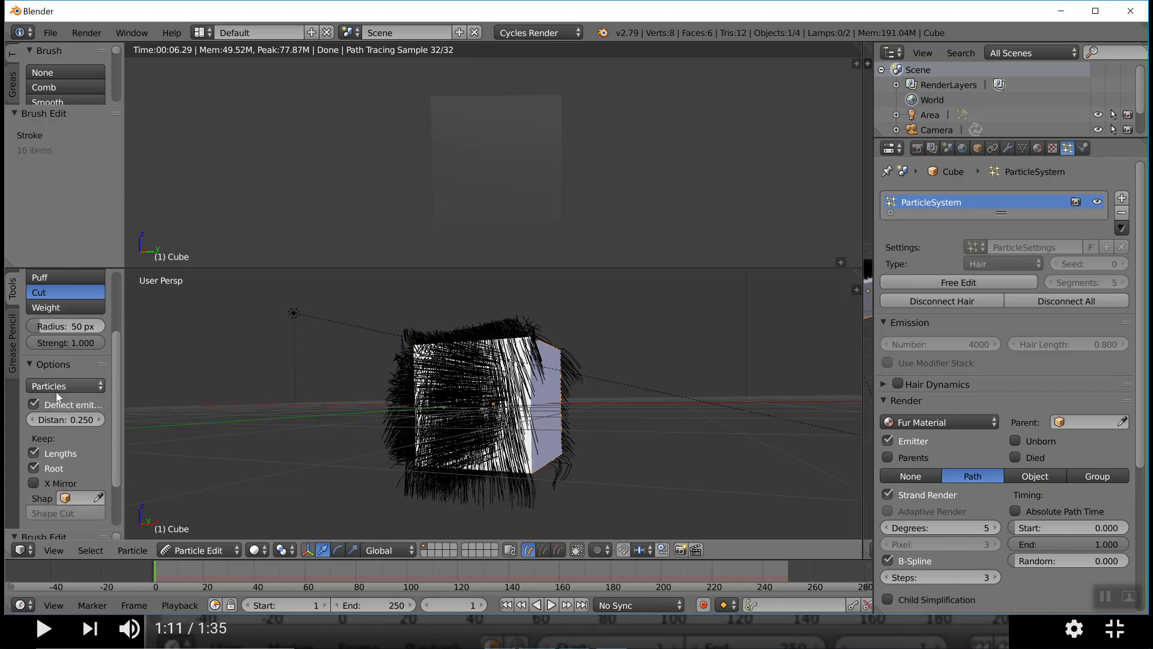
scroll(56, 391, down, 3)
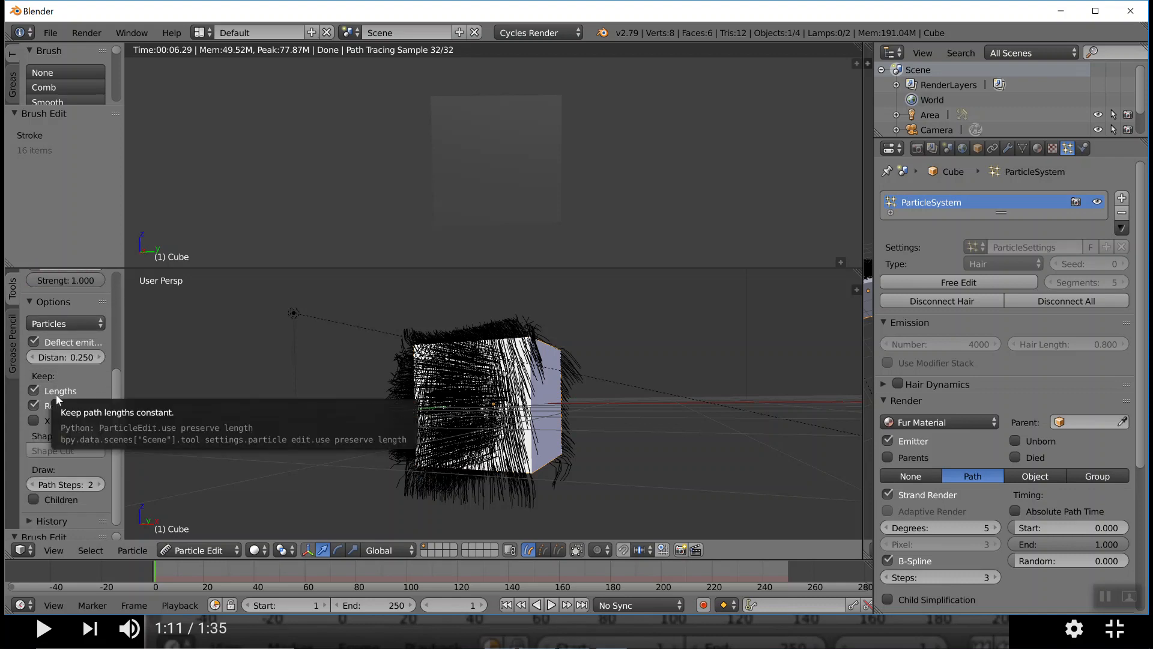
Select the Weight brush and examine the hair weight colours from the cube's bare front side
scroll(56, 385, up, 7)
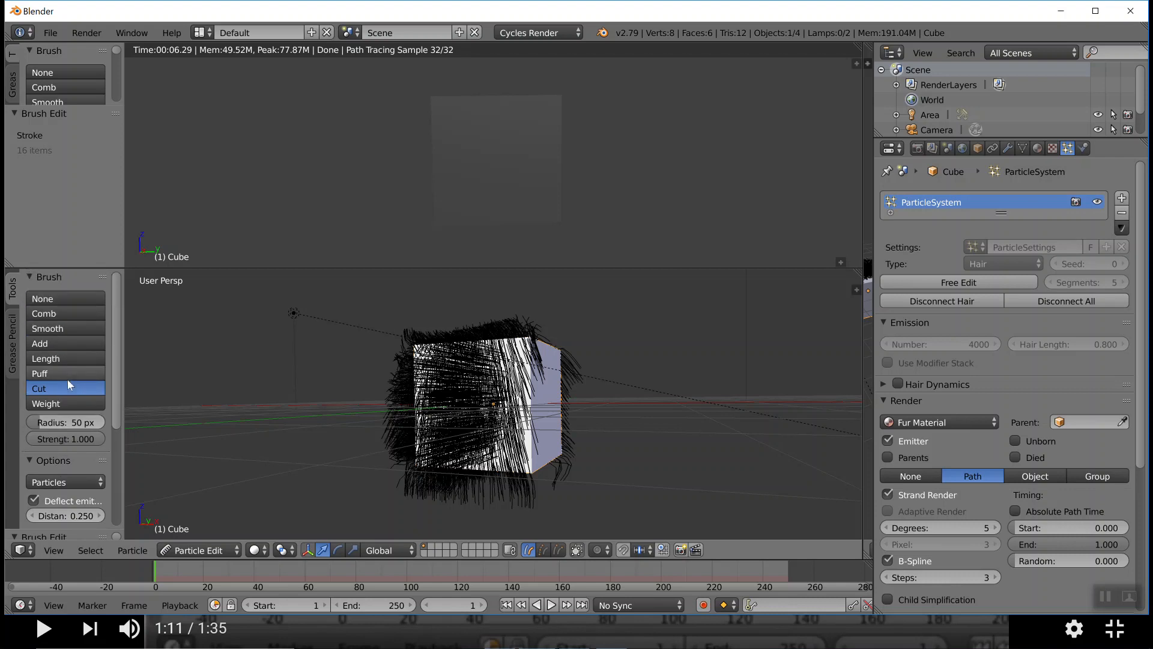
click(53, 404)
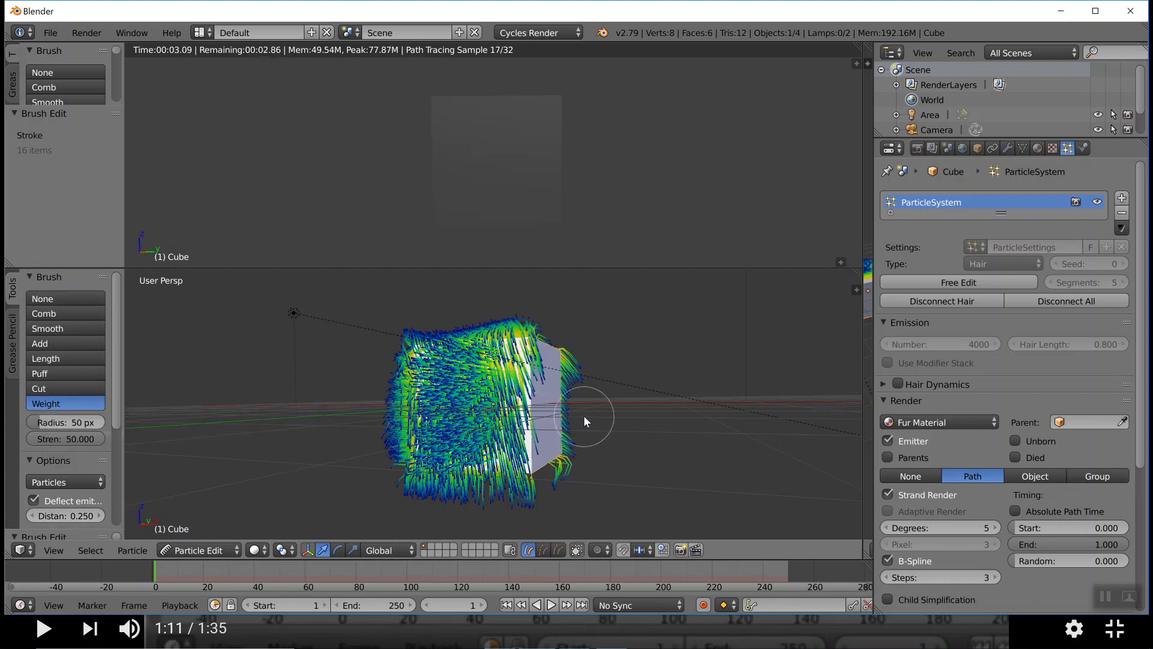
mouse_move(584, 416)
middle_down()
mouse_move(494, 430)
mouse_move(566, 442)
middle_up()
middle_drag(572, 439, 551, 437)
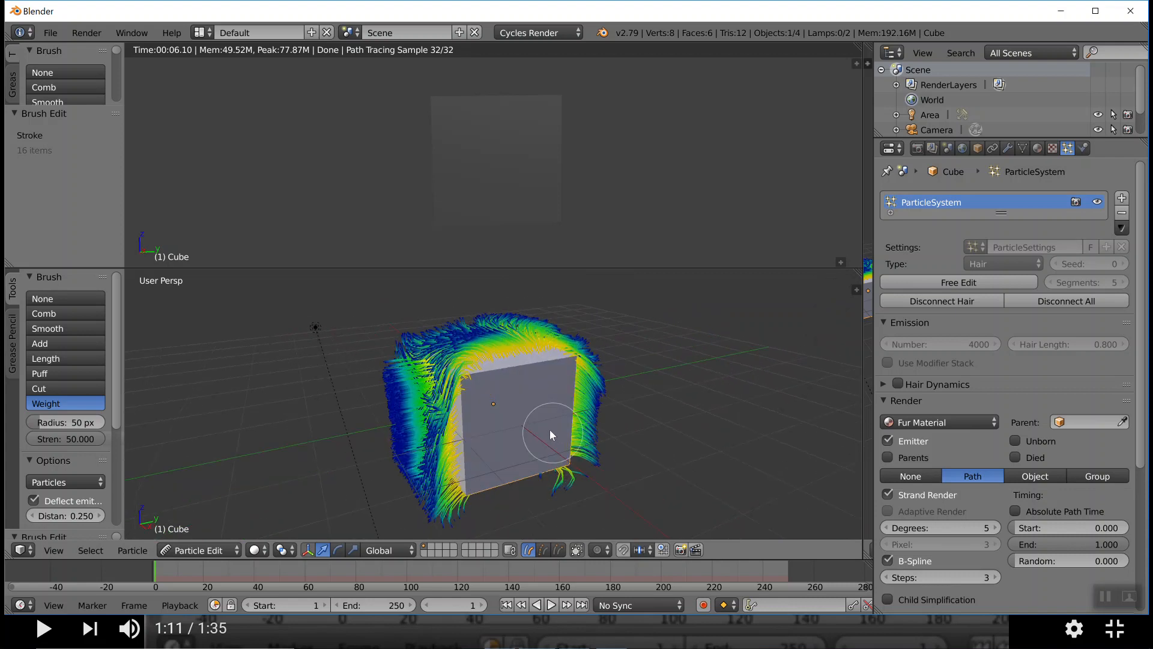
Switch back to the Comb brush and return the cube to Object Mode
click(54, 313)
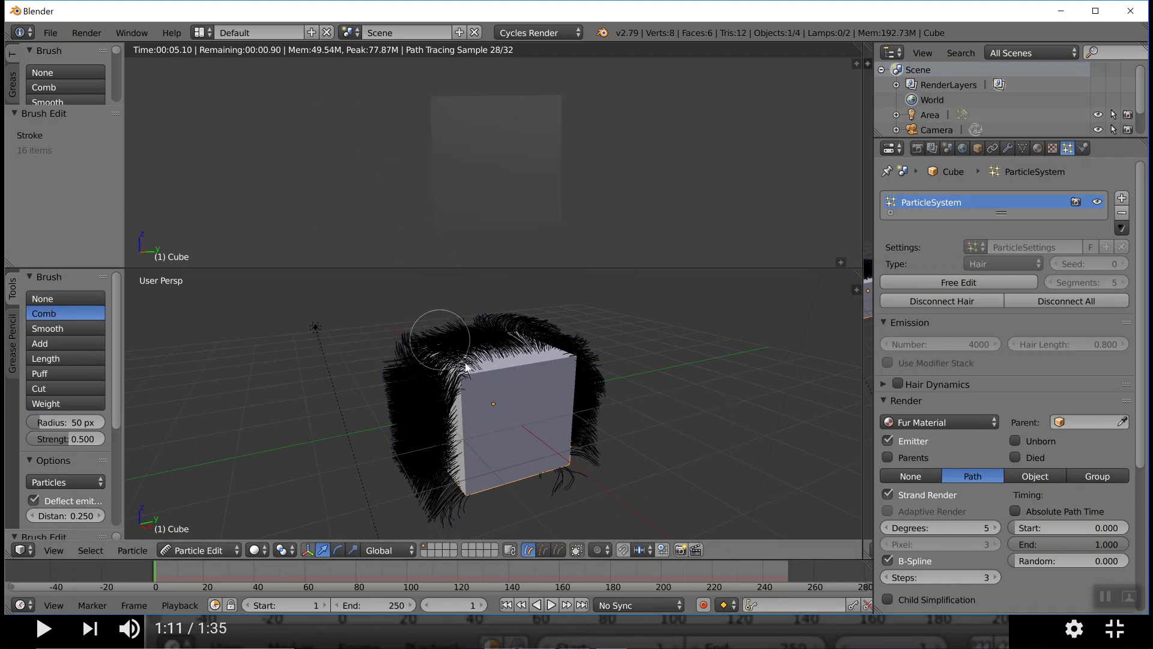
key(Tab)
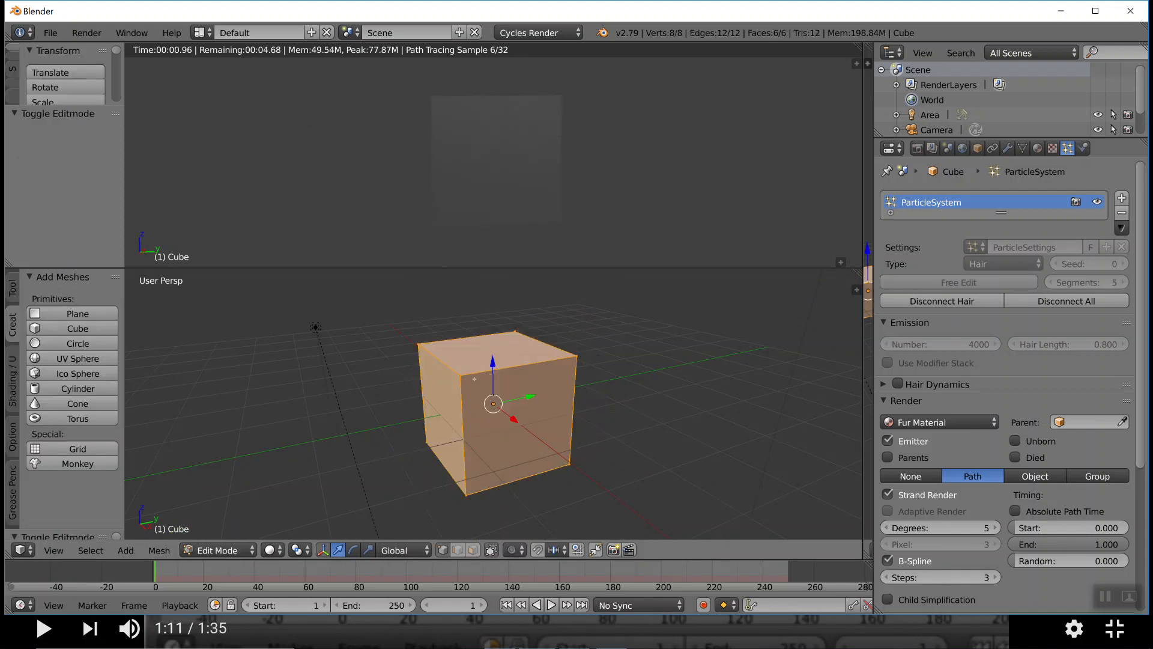
key(Tab)
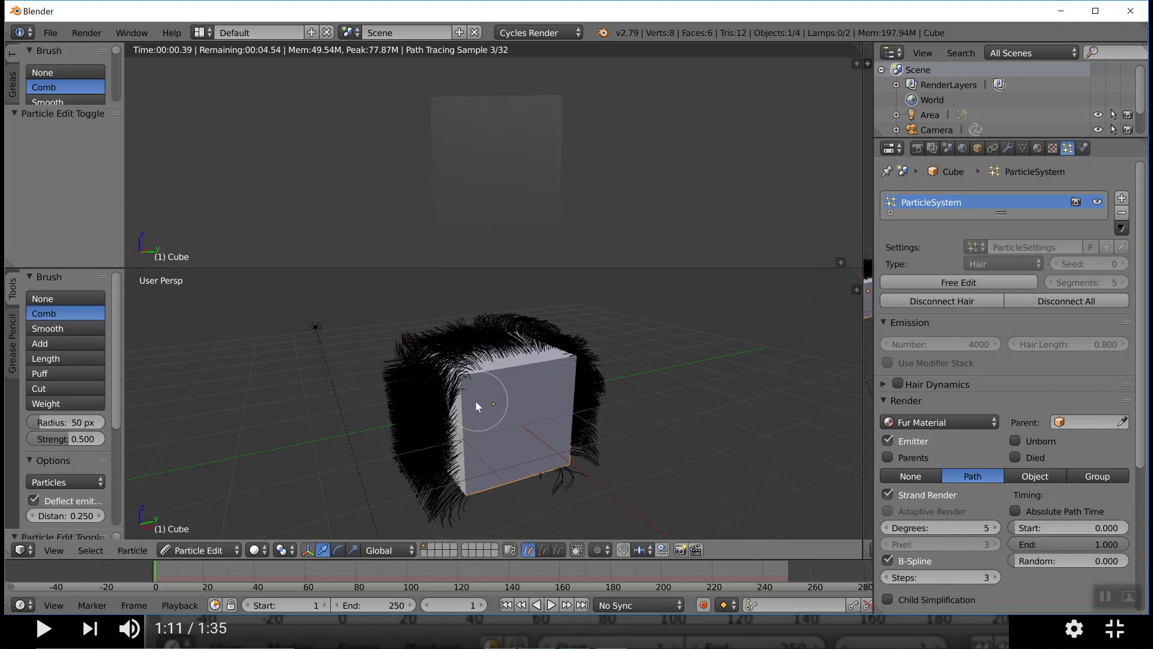
click(228, 550)
click(207, 532)
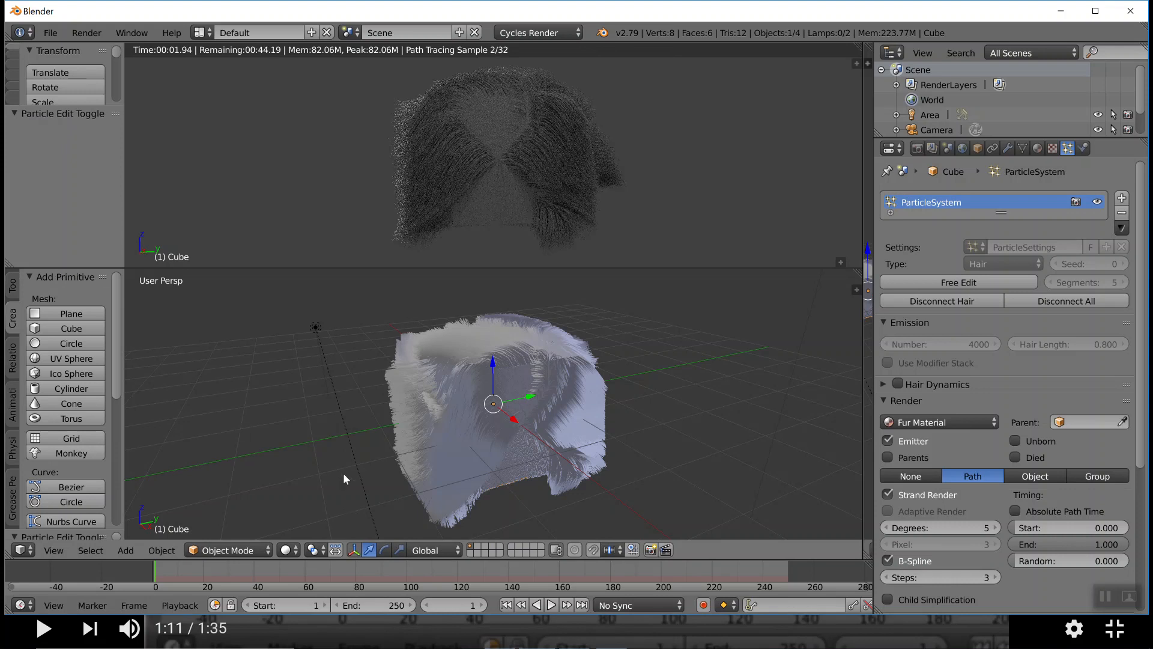
Start a new scene from the start-up file and delete the default cube
click(50, 33)
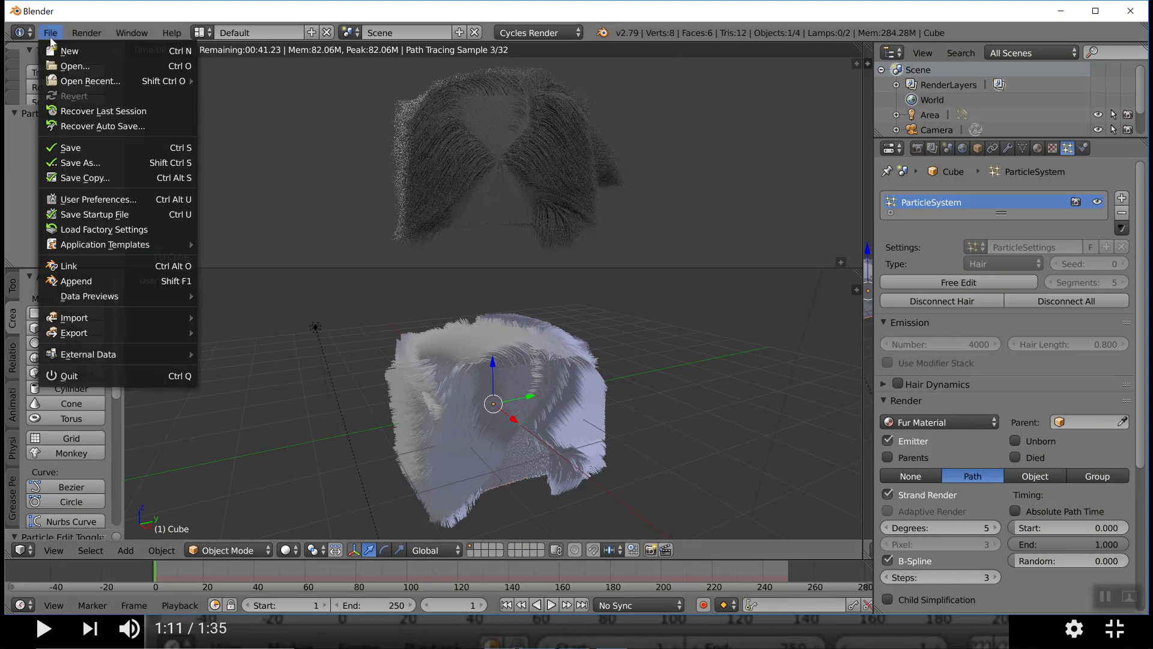
click(62, 52)
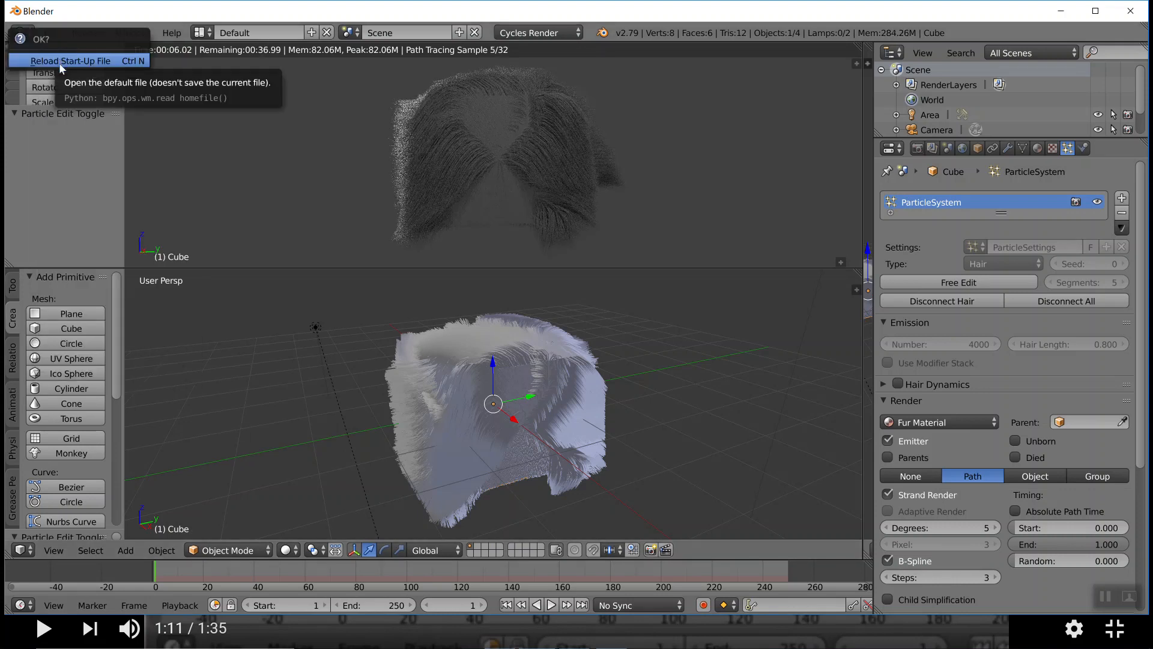
click(61, 65)
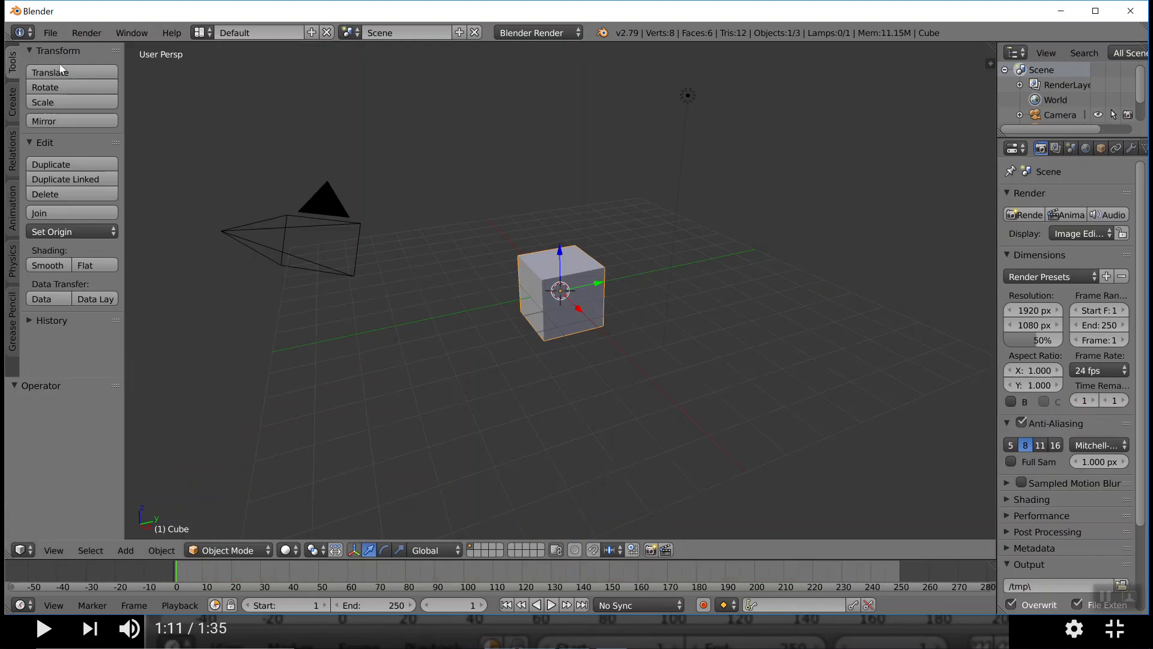
key(x)
click(575, 330)
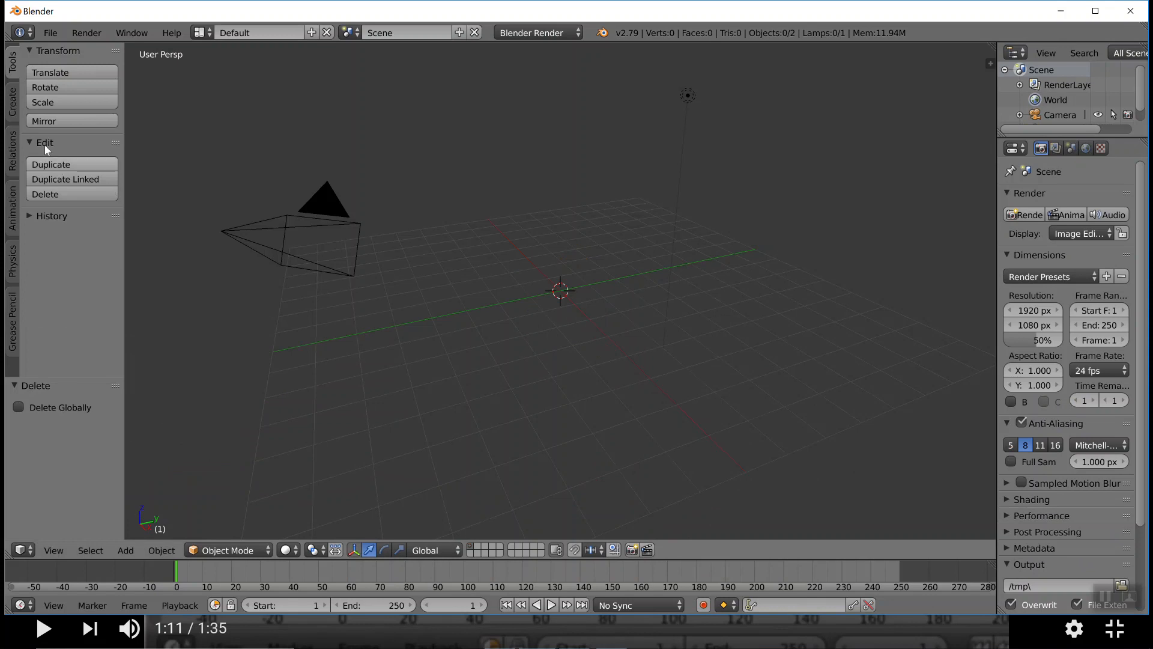
Add a Monkey mesh at the scene's centre and face it from the front
click(12, 102)
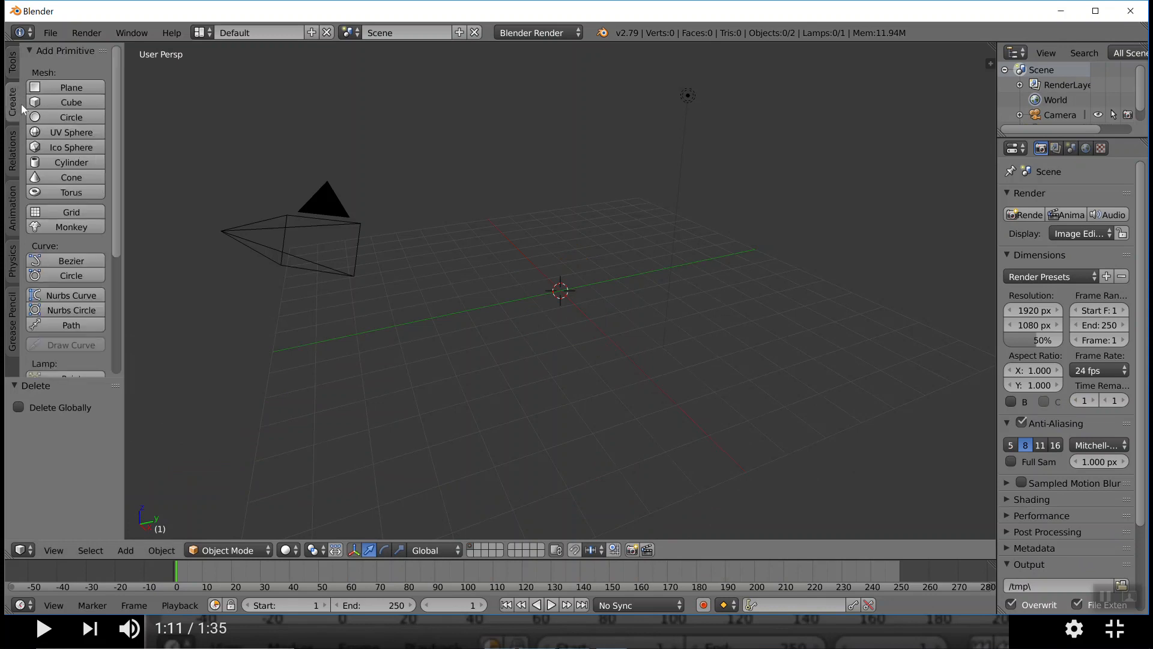
click(76, 227)
middle_drag(477, 318, 535, 308)
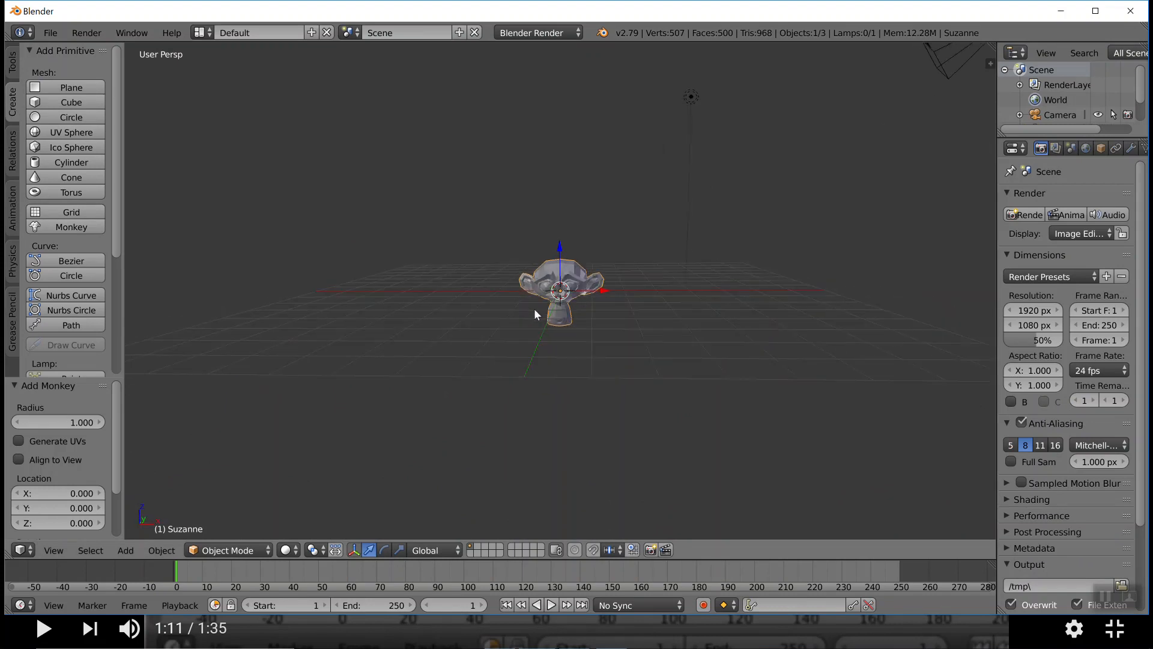
scroll(534, 303, up, 6)
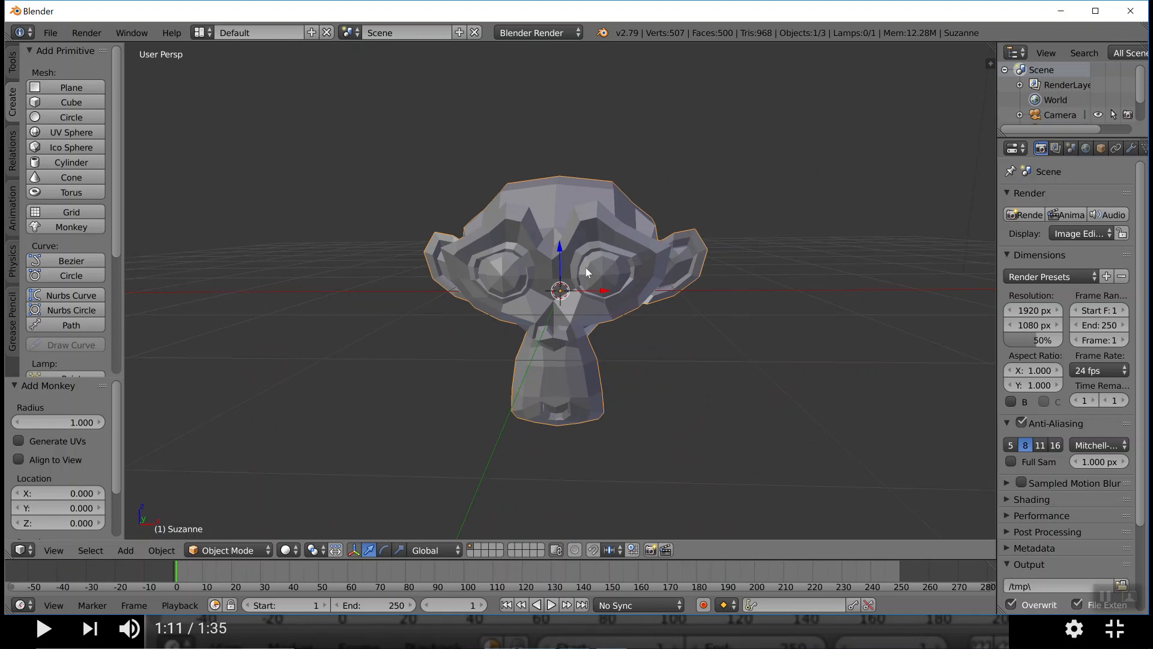
Apply Quick Fur to the monkey head
key(space)
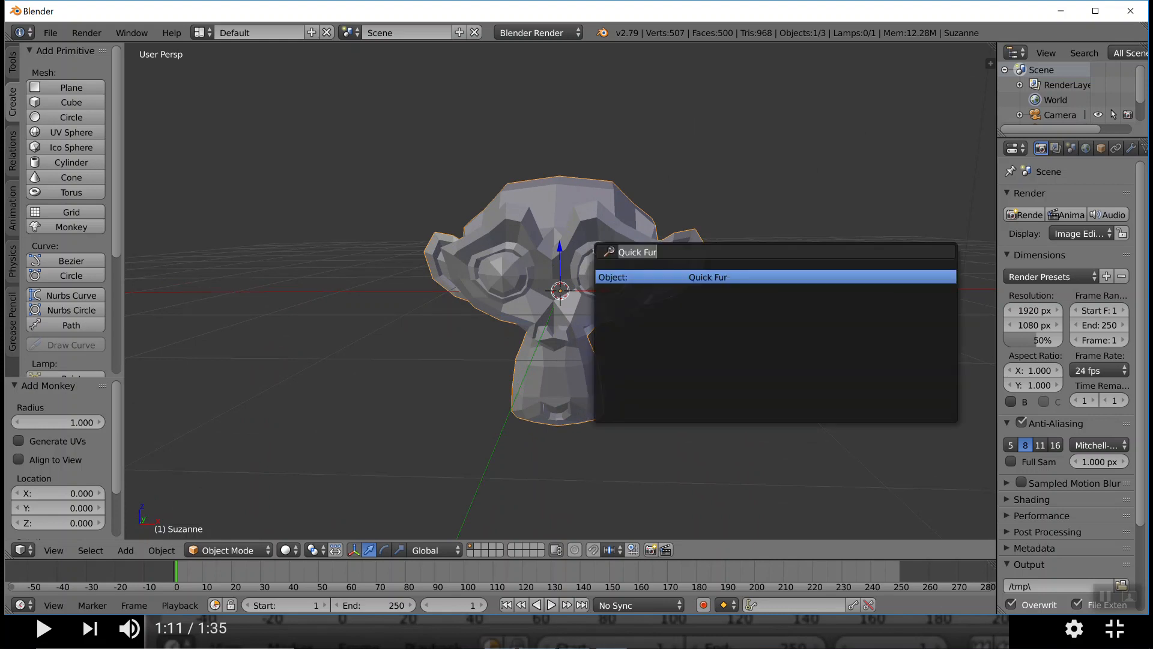
click(708, 278)
scroll(668, 308, up, 5)
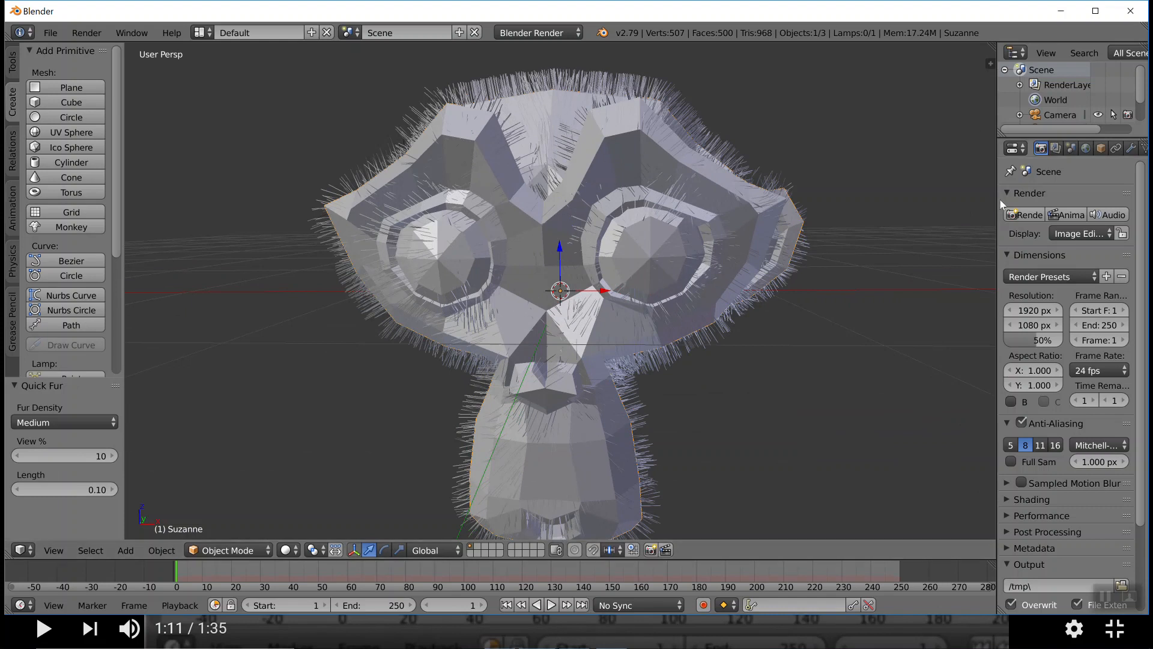
Widen the properties area and set the monkey's hair particle number to 3000
drag(995, 199, 905, 205)
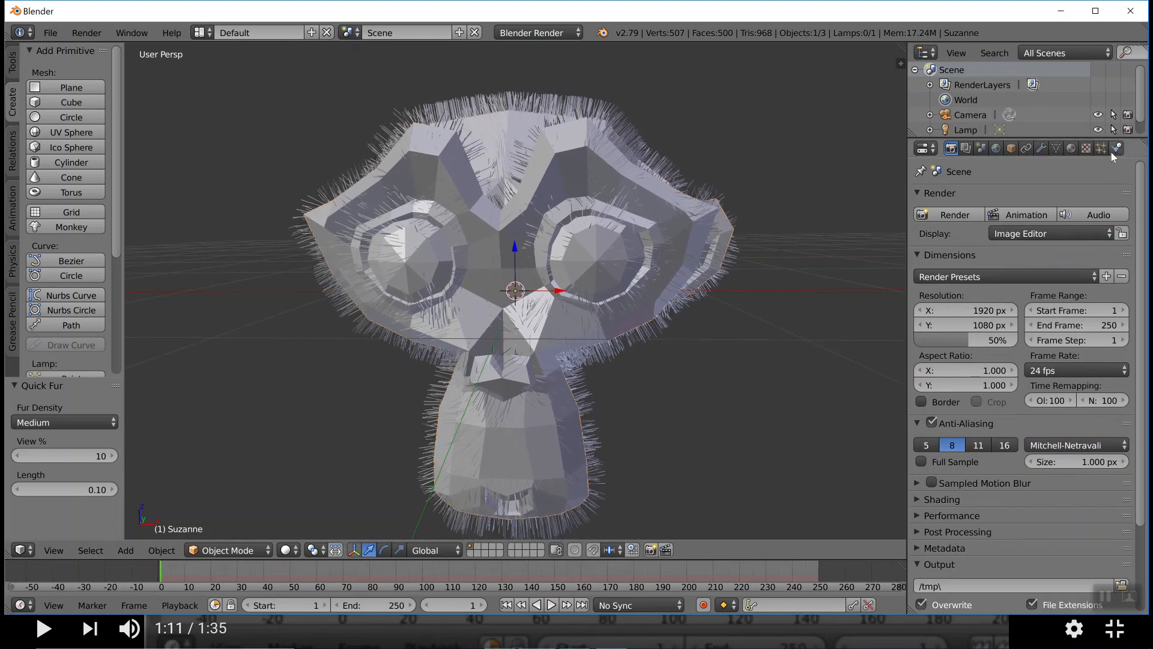
click(1101, 148)
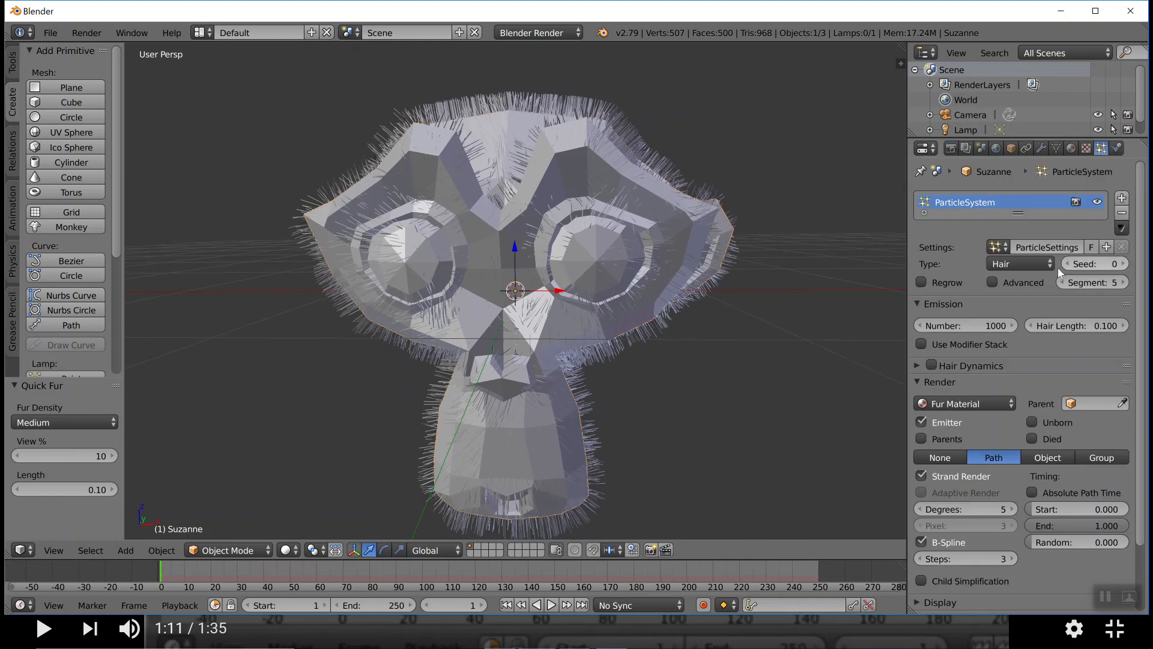
click(989, 325)
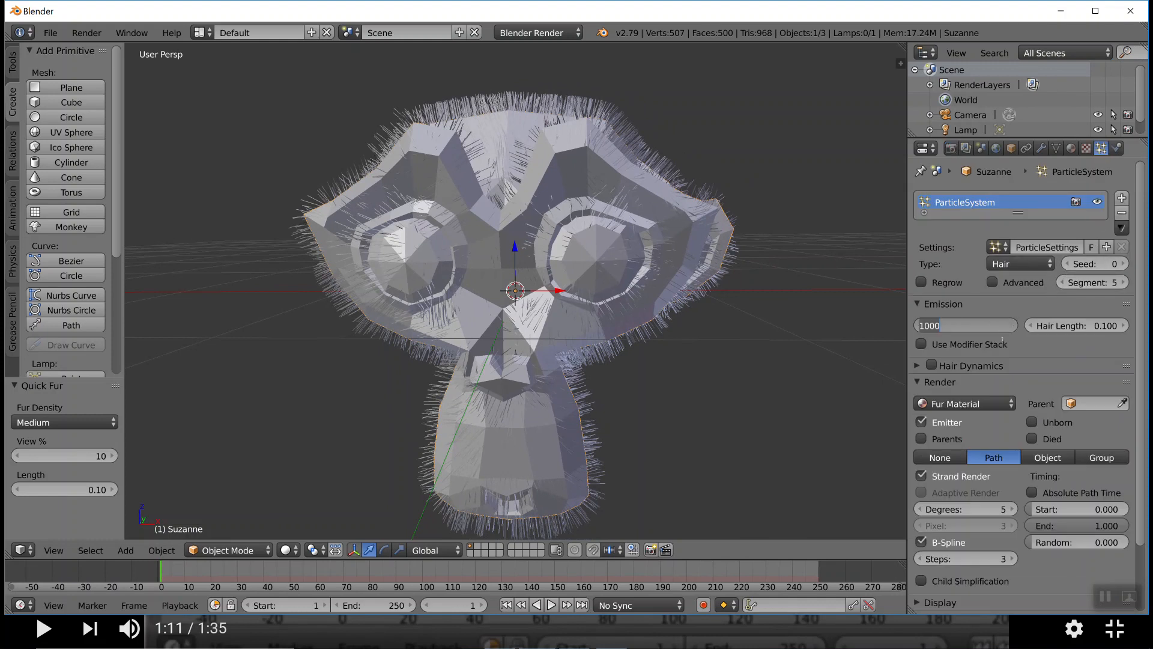
text(30)
key(Return)
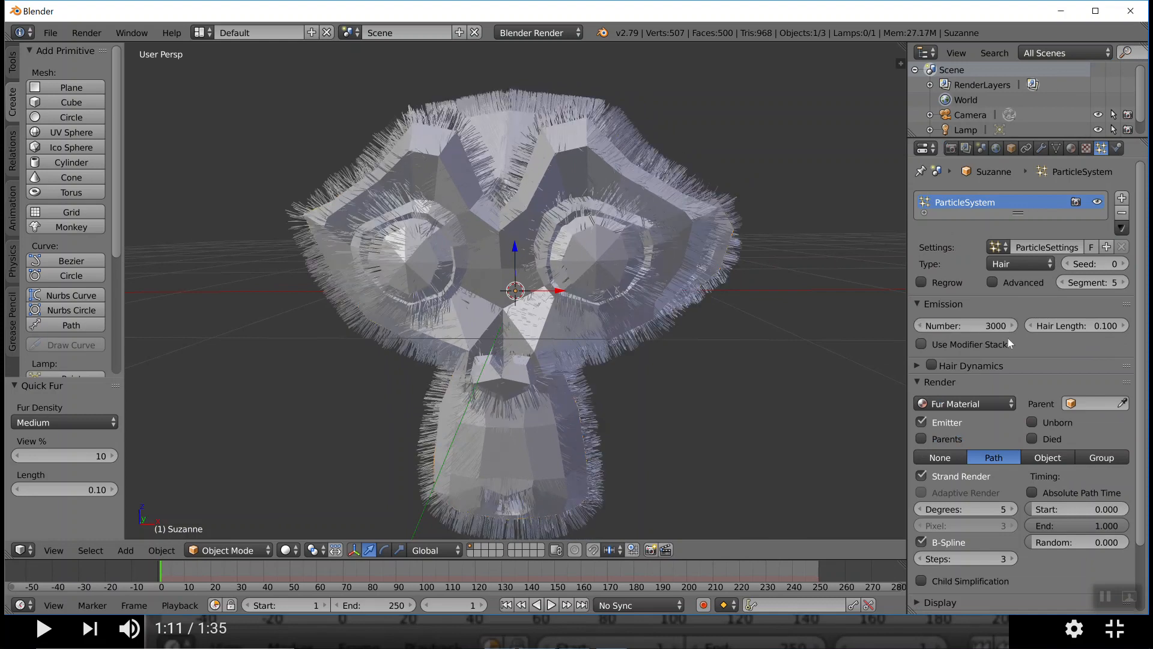
Try hair lengths of 0.18, 1 and 150 on the monkey's particle system
drag(1098, 329, 1105, 341)
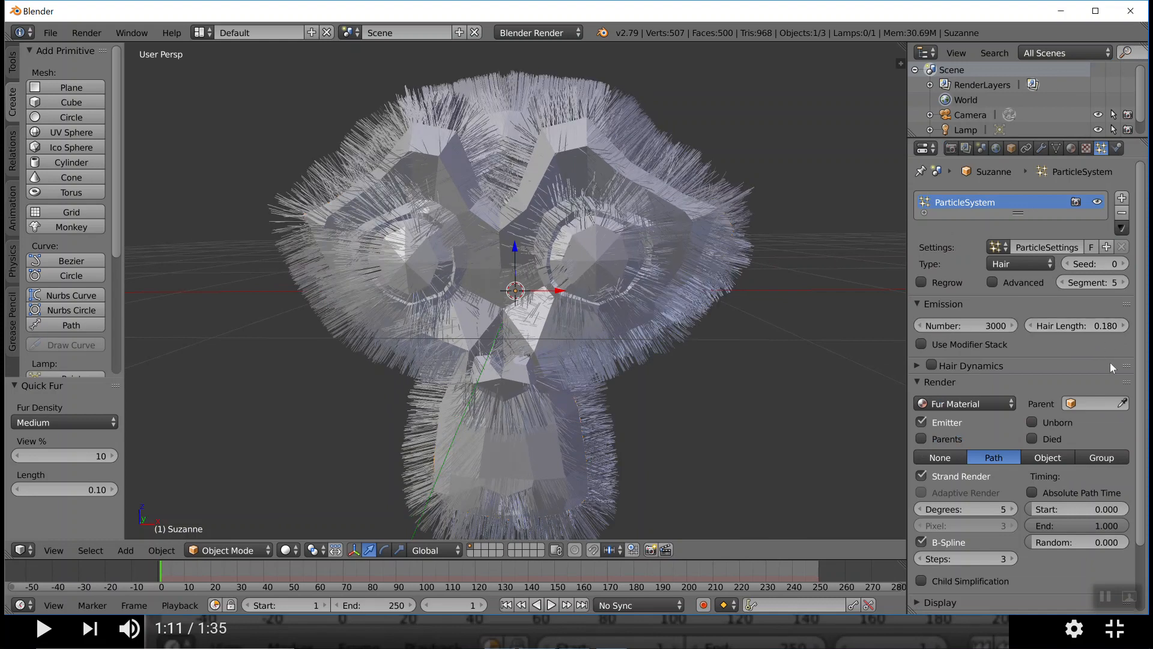
double_click(1105, 324)
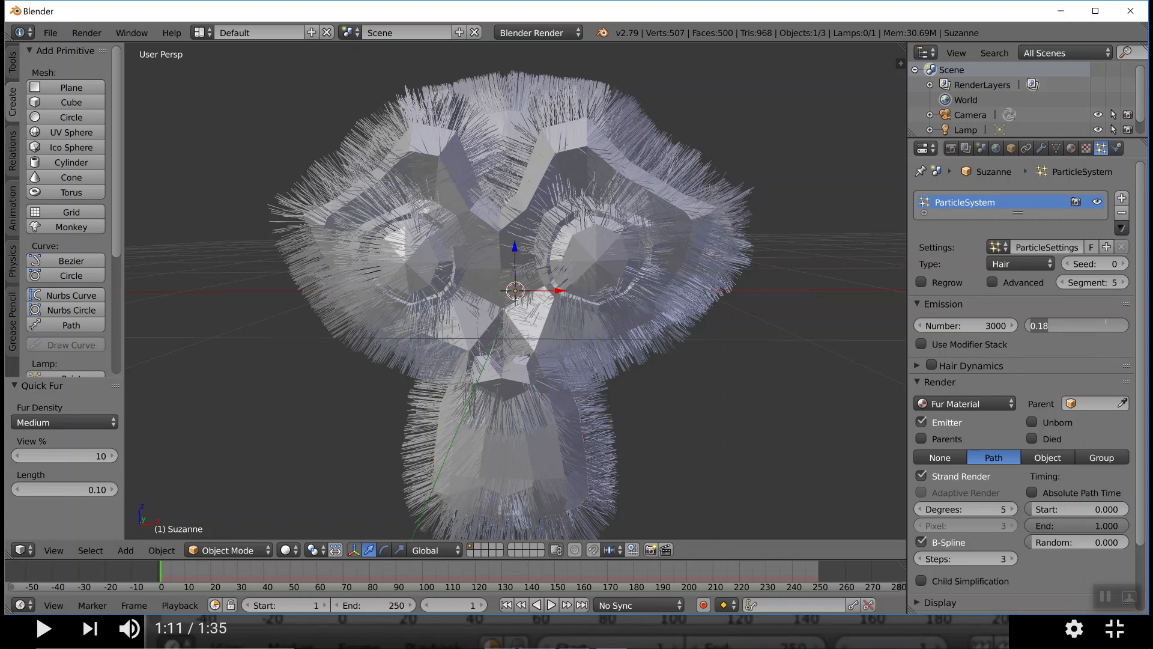
text(1)
key(Return)
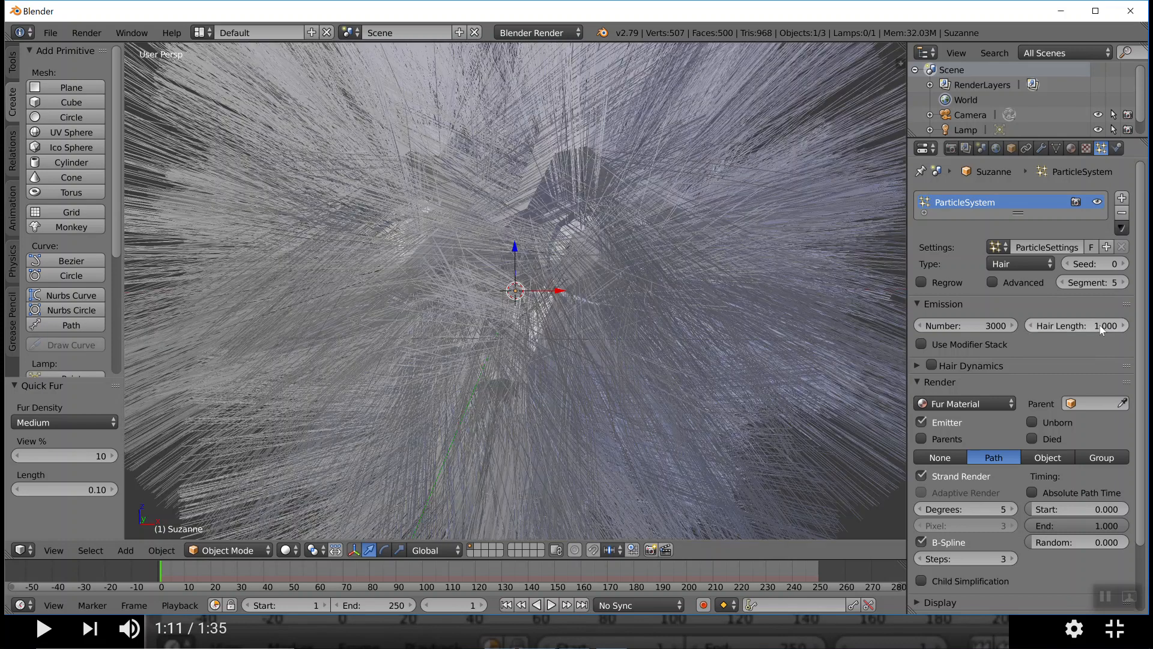
scroll(1067, 319, down, 1)
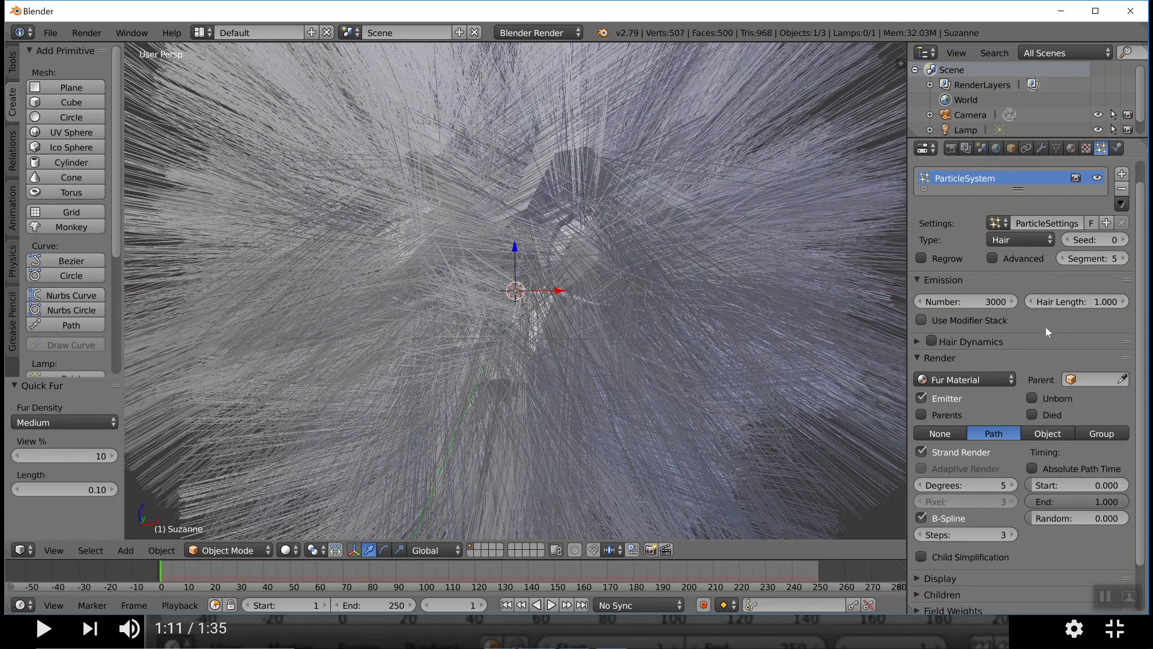
click(1093, 300)
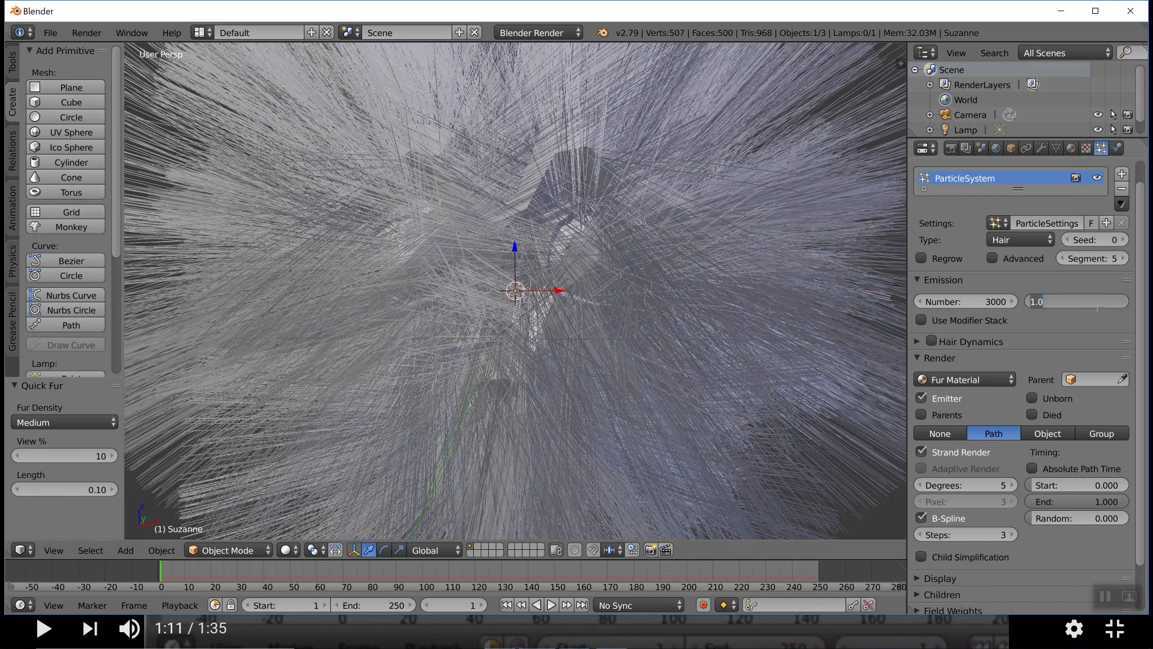
text(150)
key(Return)
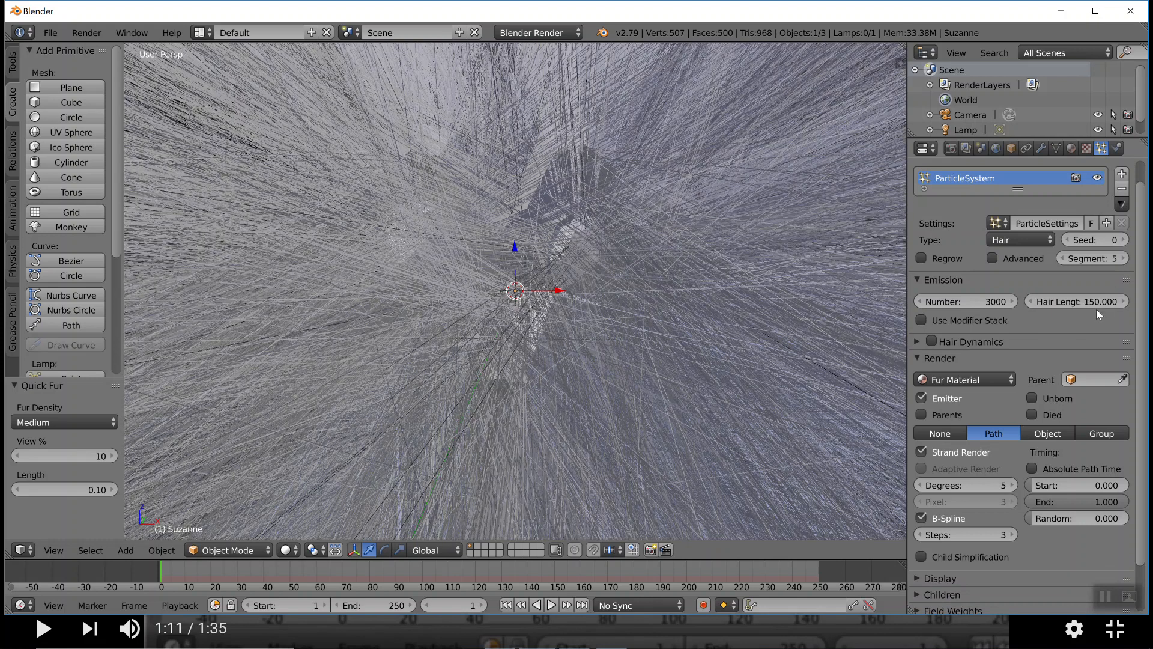
Set the monkey's hair length to 0.5
click(1101, 305)
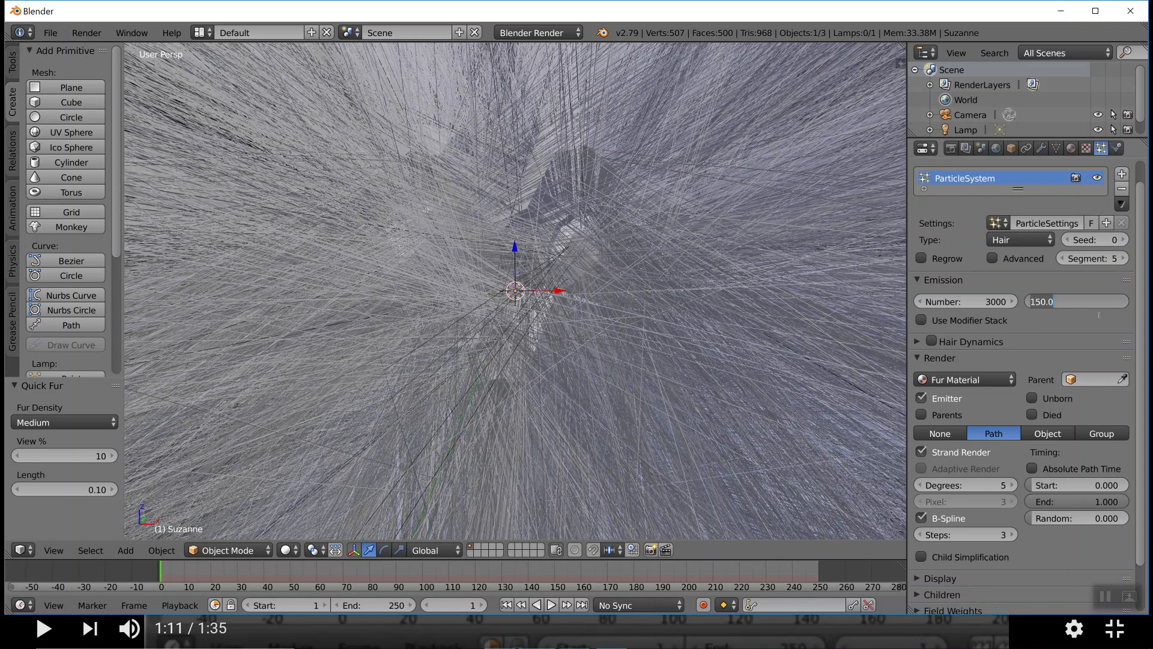
text(0.5)
key(Return)
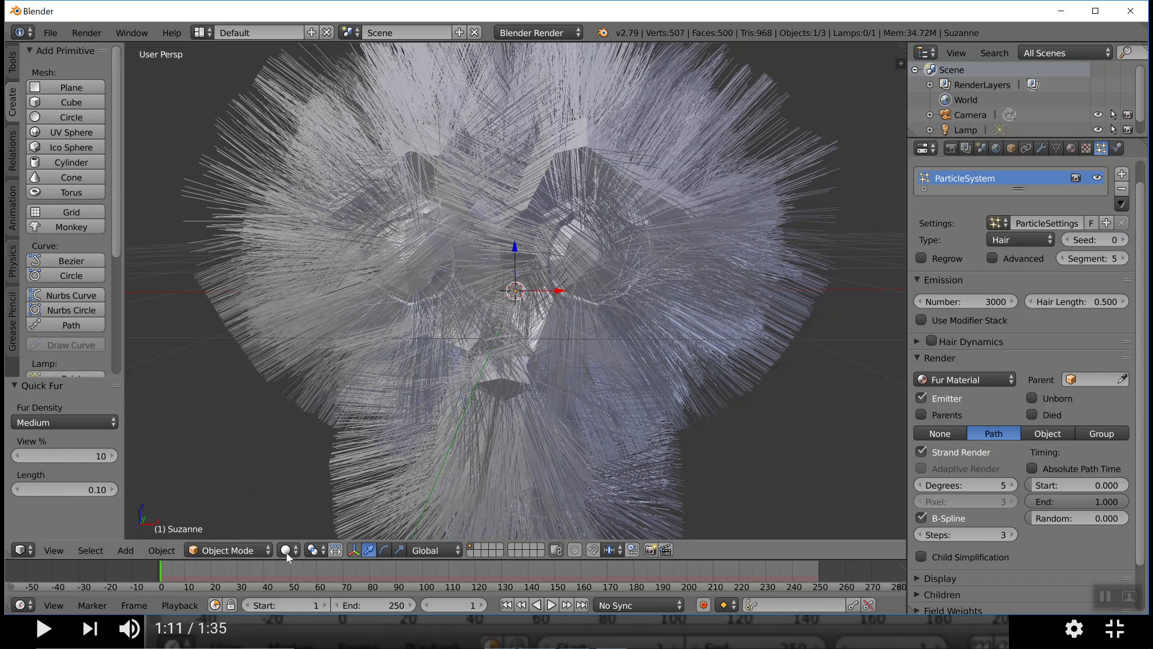
Put the monkey into Particle Edit mode and split the 3D view into two side-by-side views
click(268, 549)
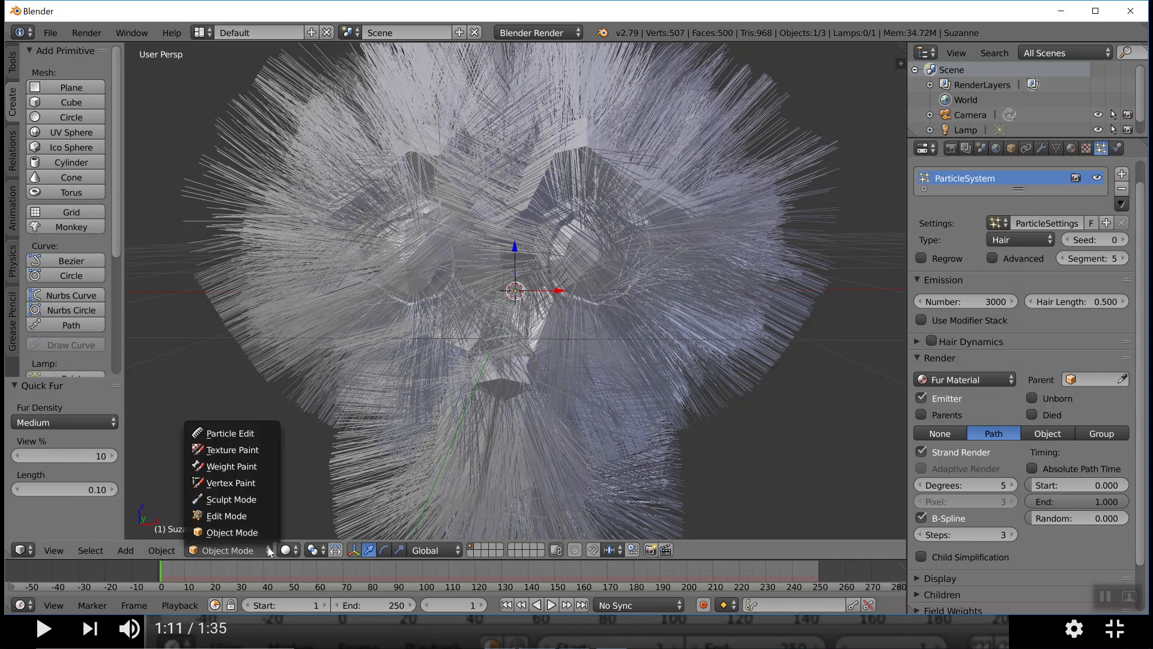
click(238, 435)
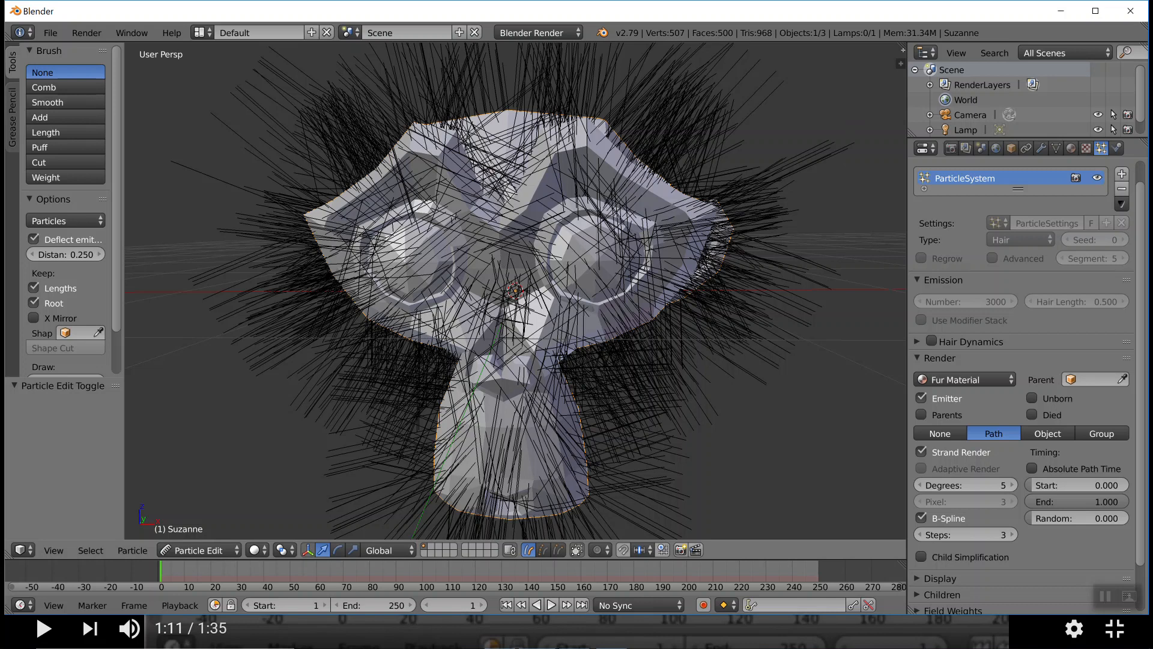
drag(901, 60, 472, 79)
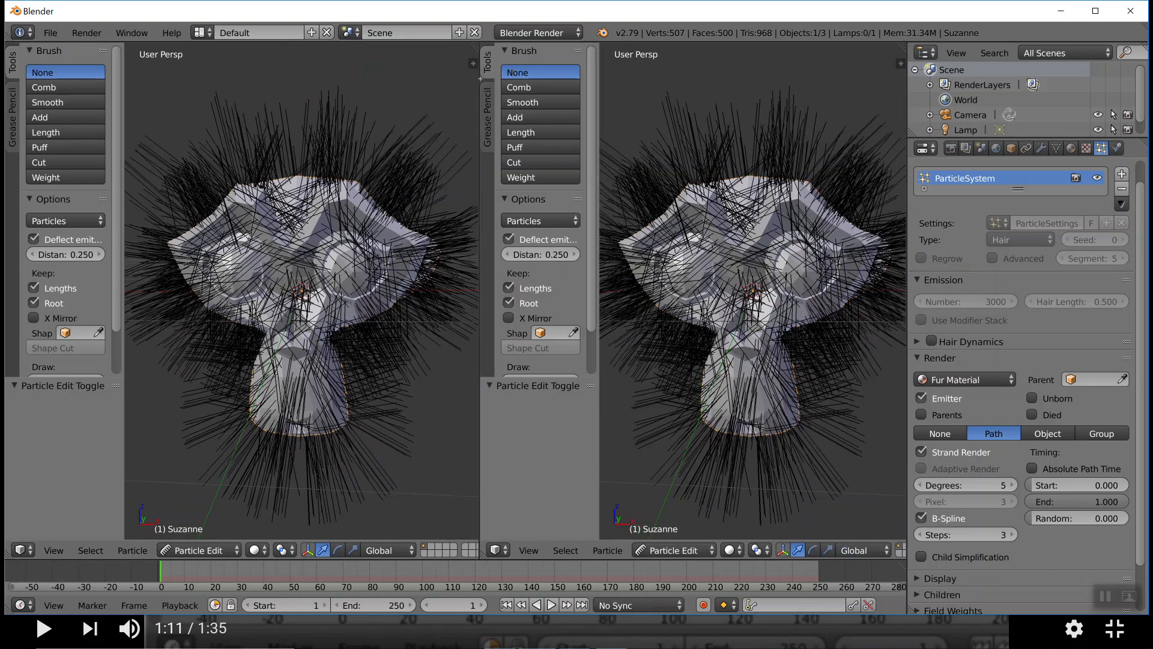
Try to keep one view in Object Mode while the other uses Particle Edit
click(656, 554)
click(665, 533)
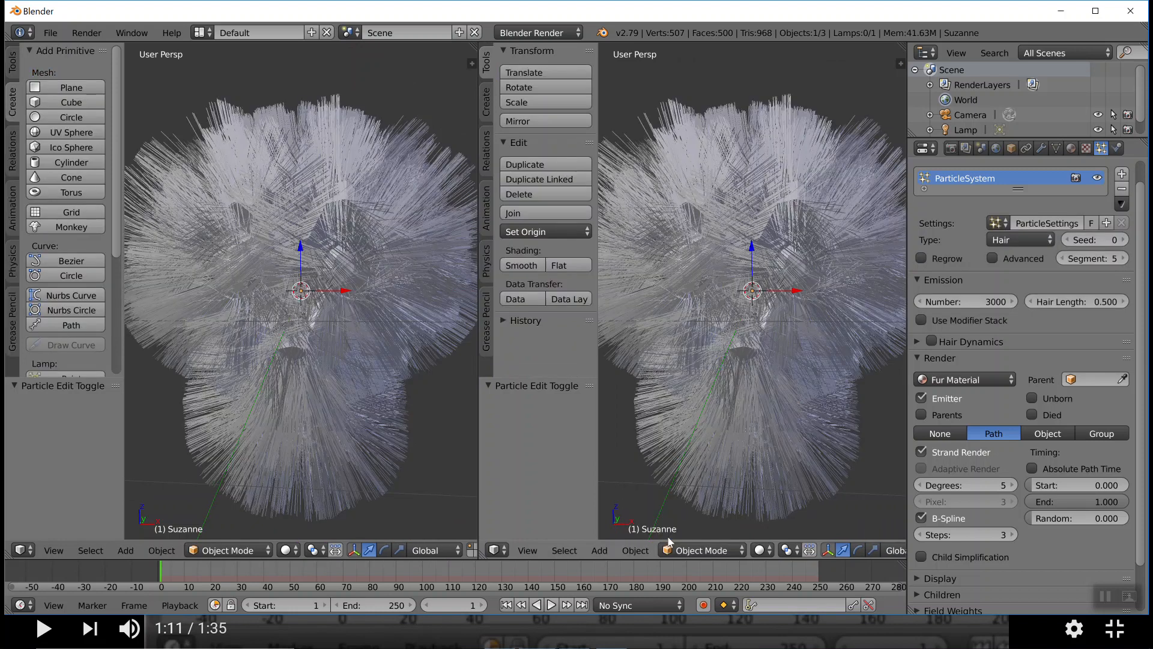
click(227, 551)
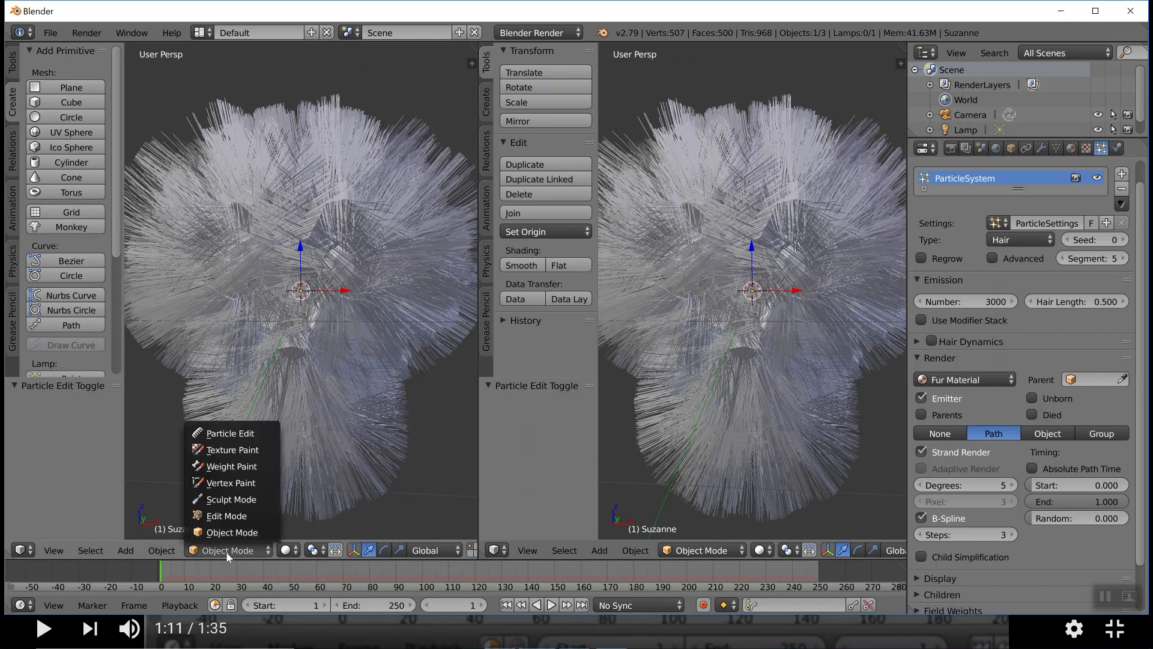
click(230, 433)
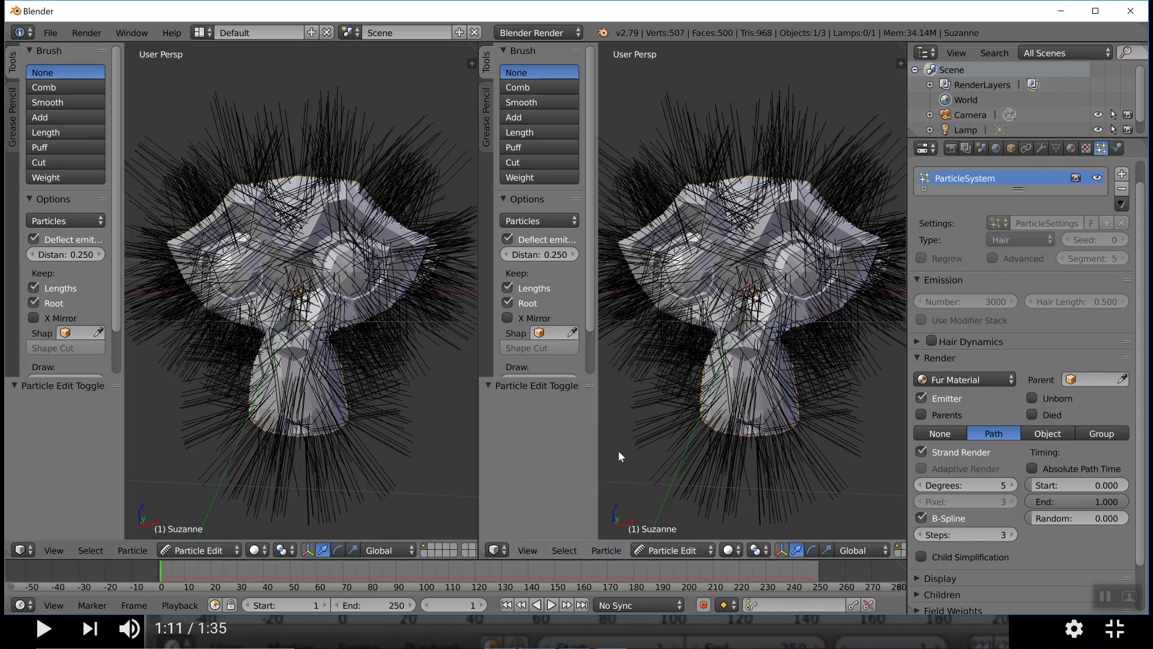
click(505, 550)
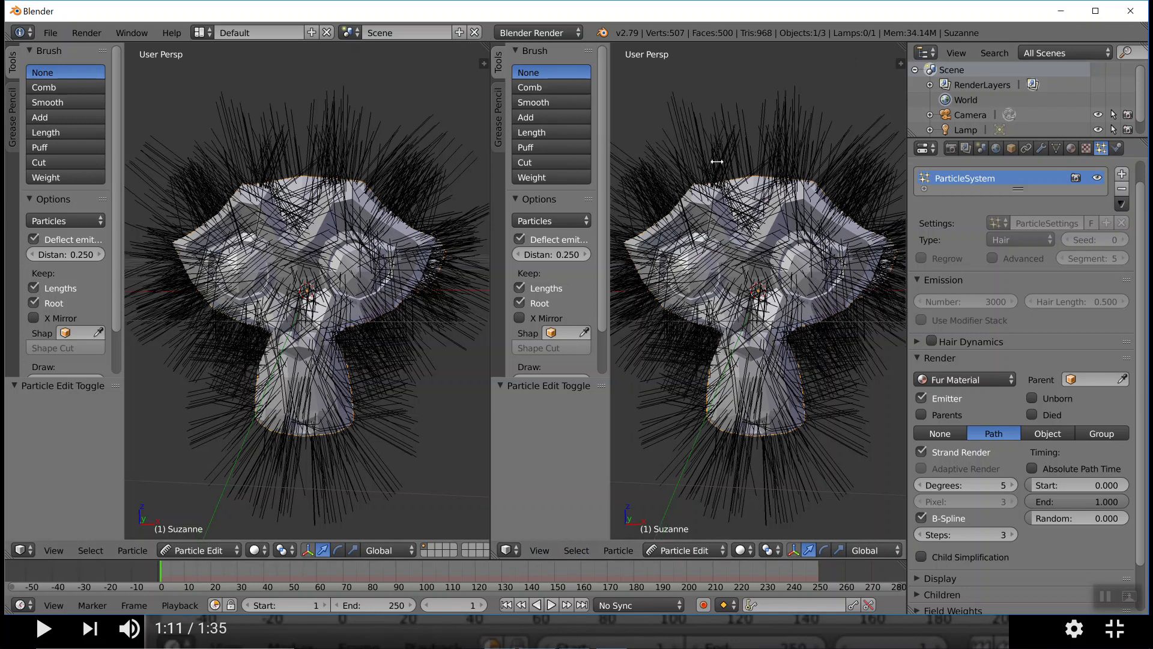
Widen the left 3D view and remove the hair from the monkey's face and muzzle with the Cut brush
drag(477, 161, 901, 176)
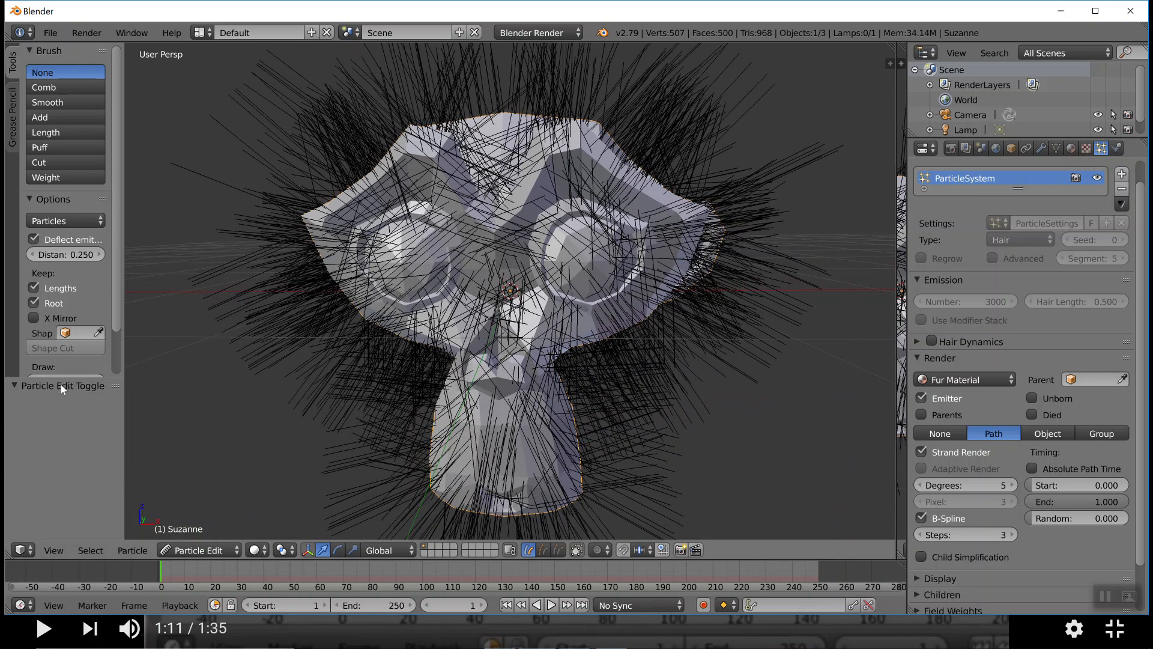
click(42, 161)
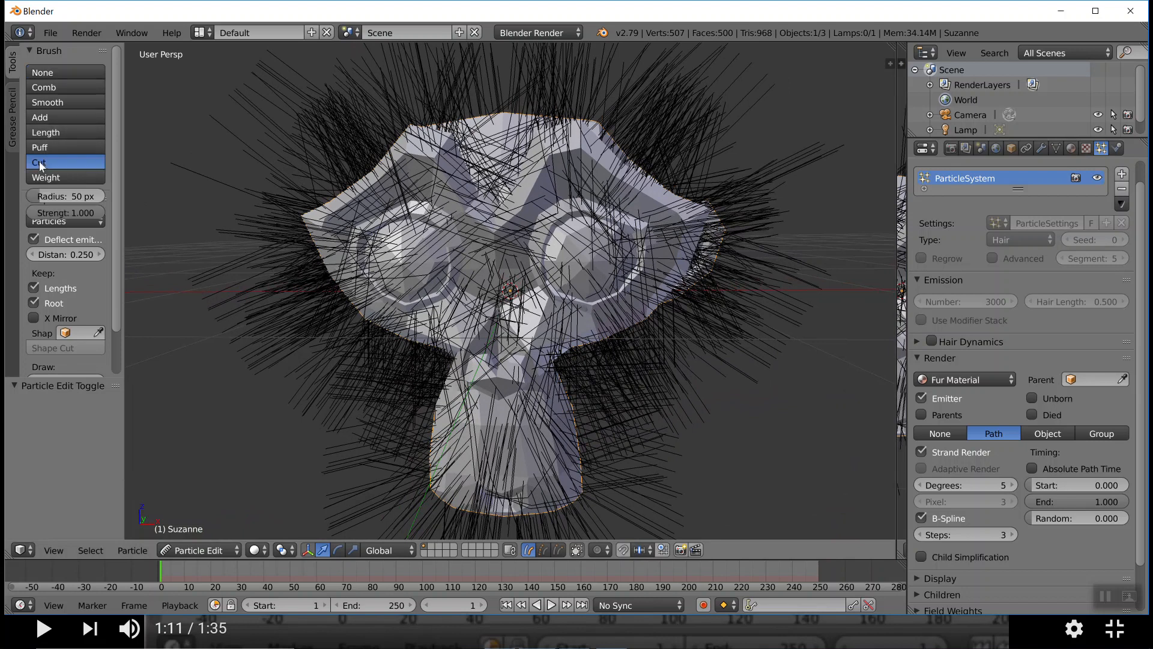
mouse_move(445, 233)
mouse_down()
mouse_move(387, 251)
mouse_move(366, 186)
mouse_move(442, 151)
mouse_move(503, 145)
mouse_move(513, 192)
mouse_move(555, 156)
mouse_move(648, 247)
mouse_move(499, 242)
mouse_move(401, 221)
mouse_move(355, 233)
mouse_move(369, 251)
mouse_move(379, 215)
mouse_move(409, 192)
mouse_move(360, 207)
mouse_move(369, 274)
mouse_move(402, 300)
mouse_move(490, 312)
mouse_move(473, 326)
mouse_move(451, 316)
mouse_move(490, 371)
mouse_move(472, 408)
mouse_move(475, 460)
mouse_move(503, 474)
mouse_move(536, 473)
mouse_move(543, 442)
mouse_move(528, 350)
mouse_move(591, 294)
mouse_move(600, 270)
mouse_move(476, 312)
mouse_move(433, 309)
mouse_move(494, 313)
mouse_move(509, 432)
mouse_move(463, 467)
mouse_move(484, 474)
mouse_up()
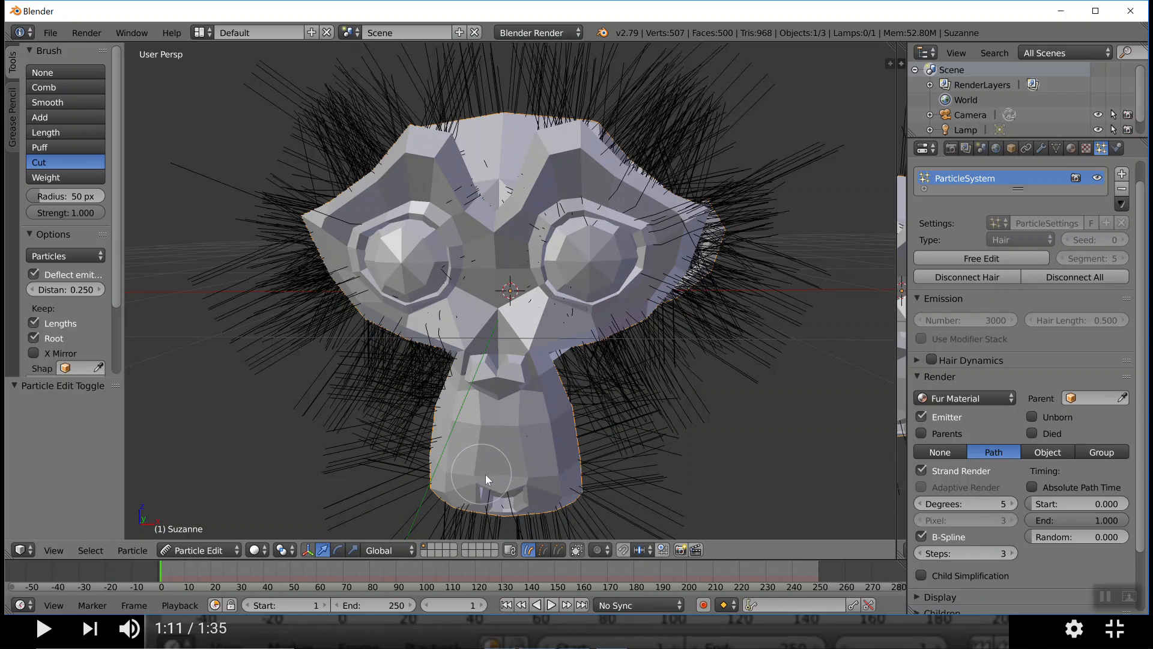
drag(478, 477, 520, 412)
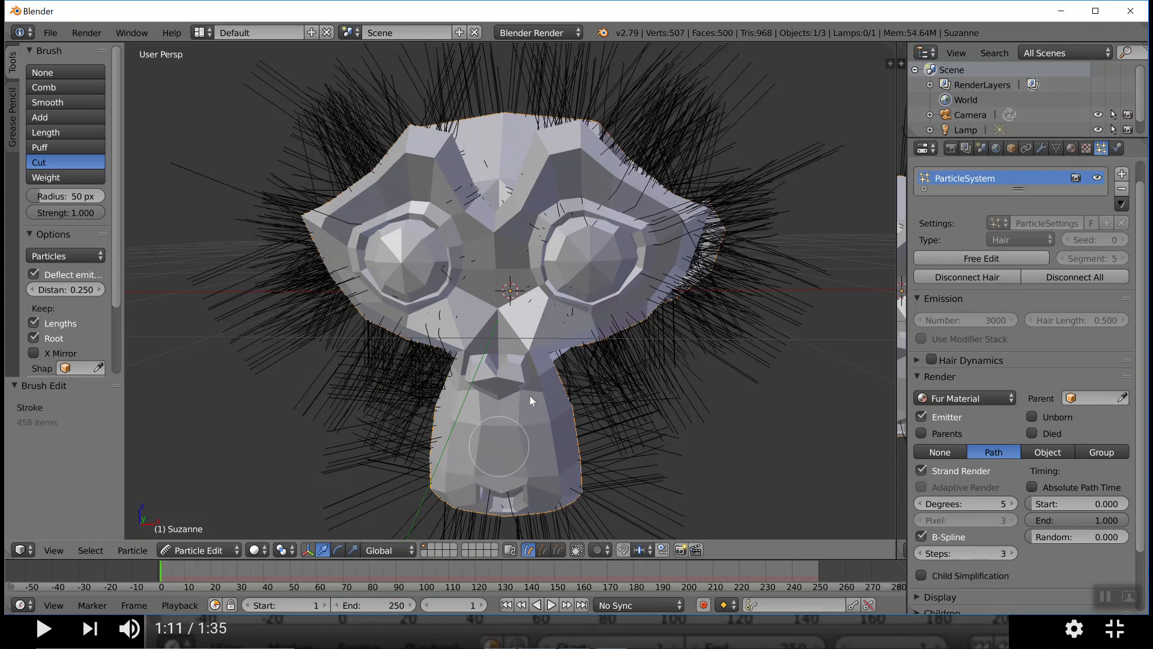
Return the monkey to Object Mode and examine the trimmed fur on its face
click(406, 551)
click(395, 534)
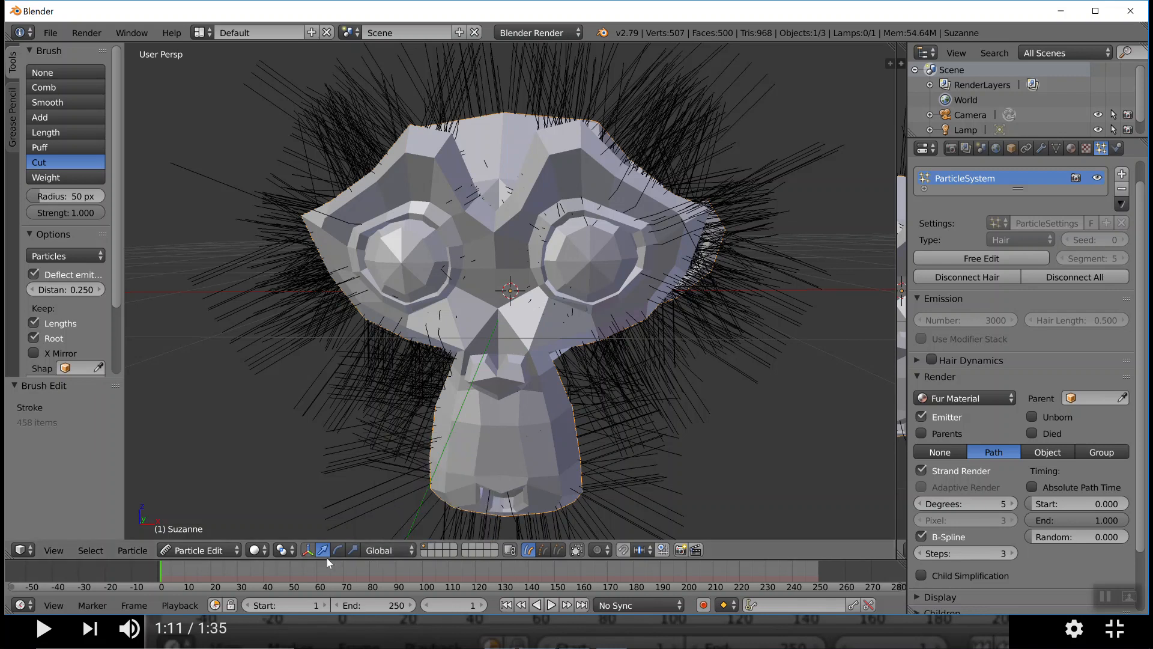
click(214, 555)
click(205, 533)
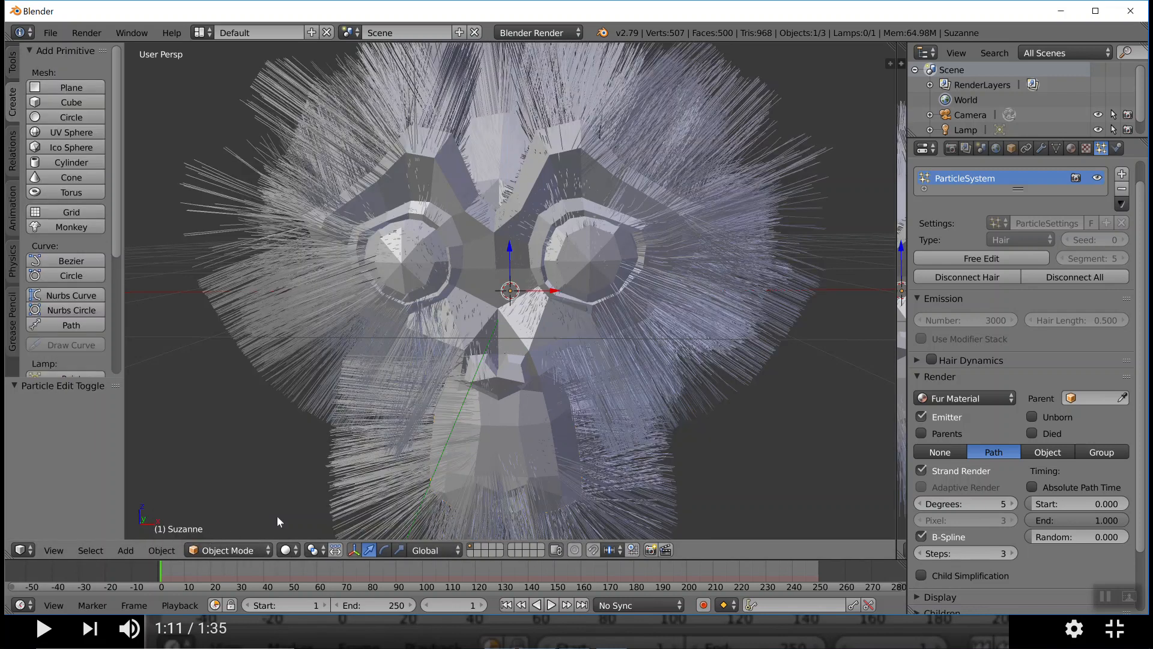
mouse_move(728, 378)
middle_down()
mouse_move(671, 391)
mouse_move(732, 367)
middle_up()
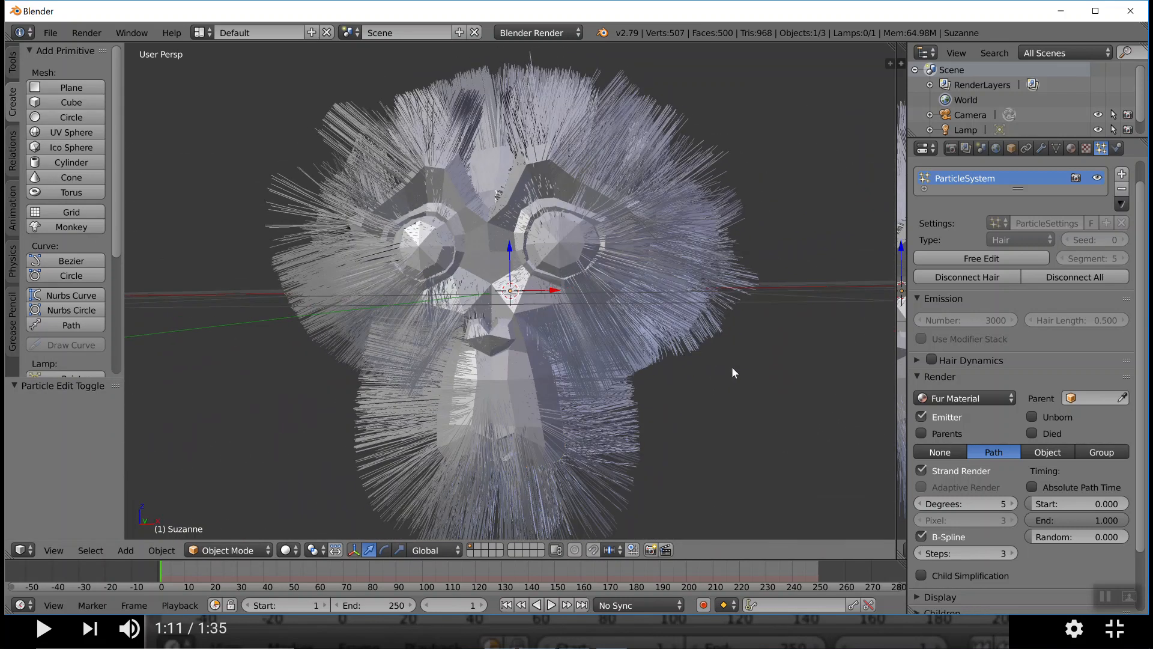
Put the monkey back into Particle Edit and comb the hair over the top and down both sides of the head
click(233, 550)
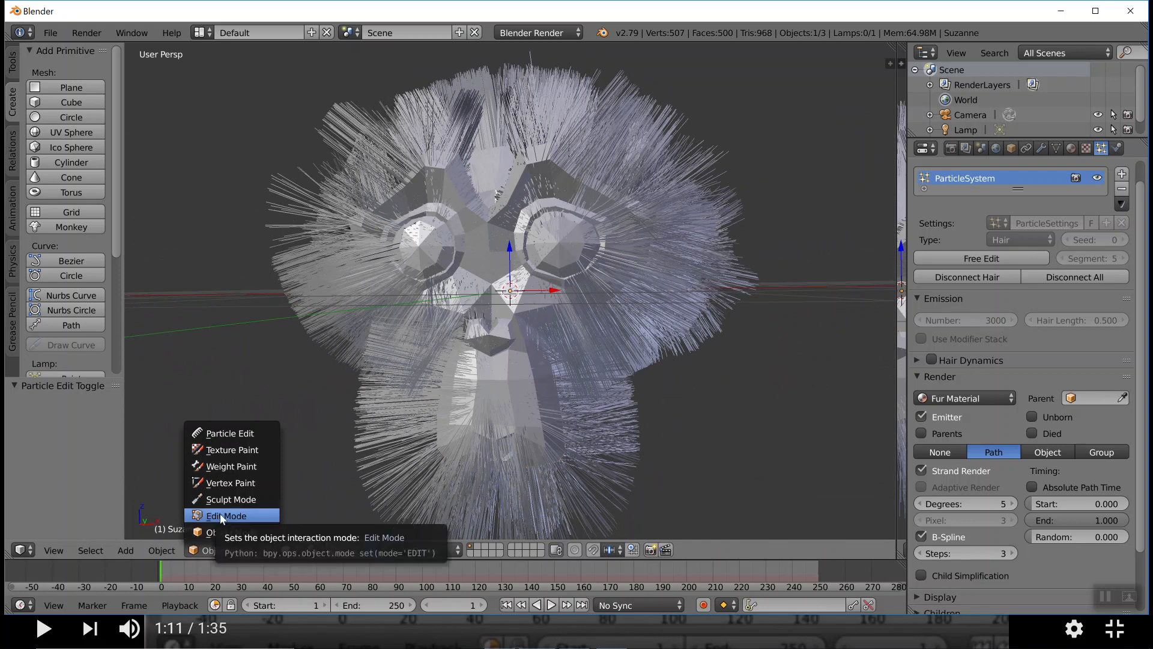
click(220, 433)
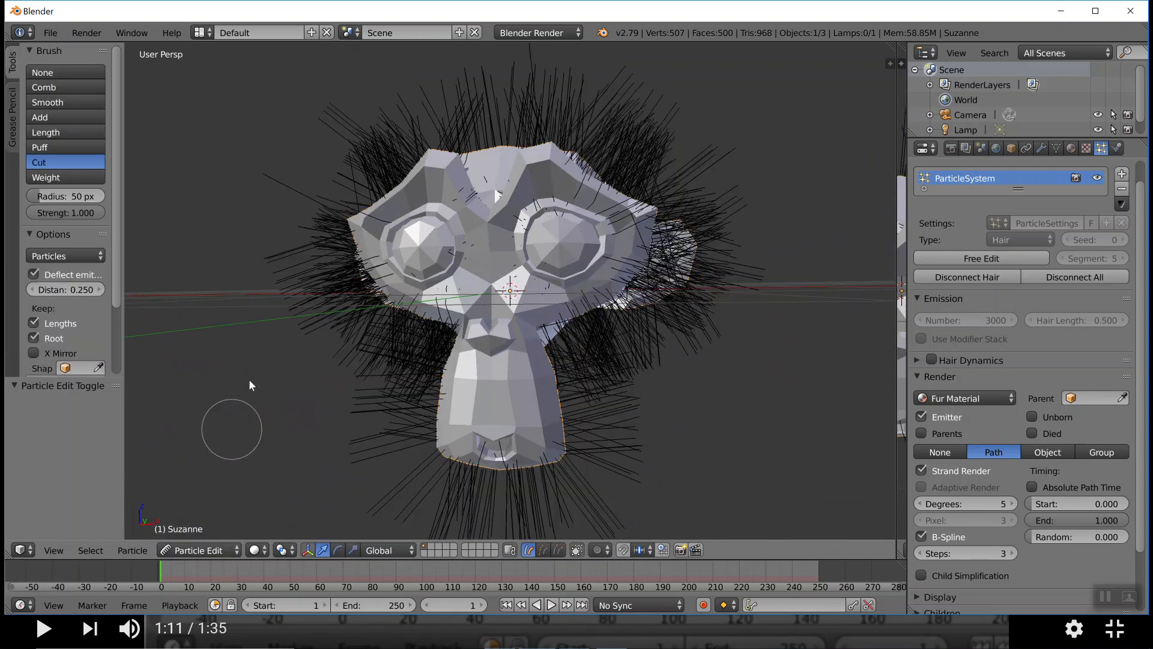
click(49, 88)
mouse_move(533, 128)
mouse_down()
mouse_move(634, 149)
mouse_move(700, 317)
mouse_move(690, 327)
mouse_up()
mouse_move(488, 116)
mouse_down()
mouse_move(438, 131)
mouse_move(347, 216)
mouse_move(359, 363)
mouse_move(394, 342)
mouse_move(413, 357)
mouse_up()
drag(405, 402, 402, 415)
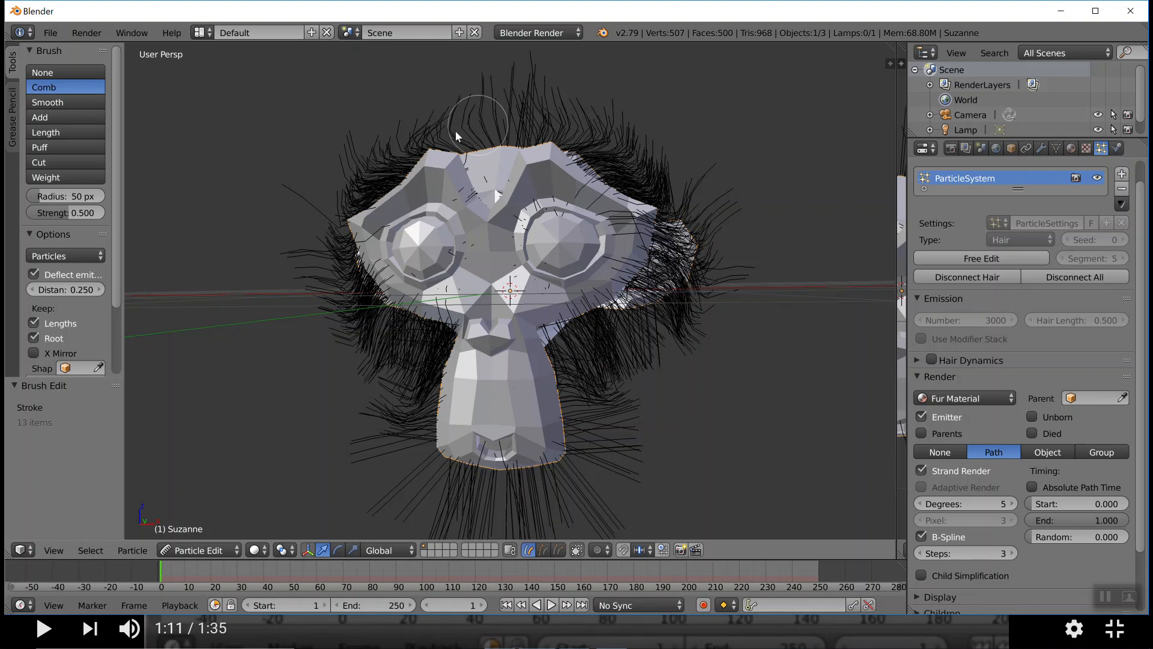
mouse_move(427, 126)
mouse_down()
mouse_move(535, 102)
mouse_move(638, 161)
mouse_up()
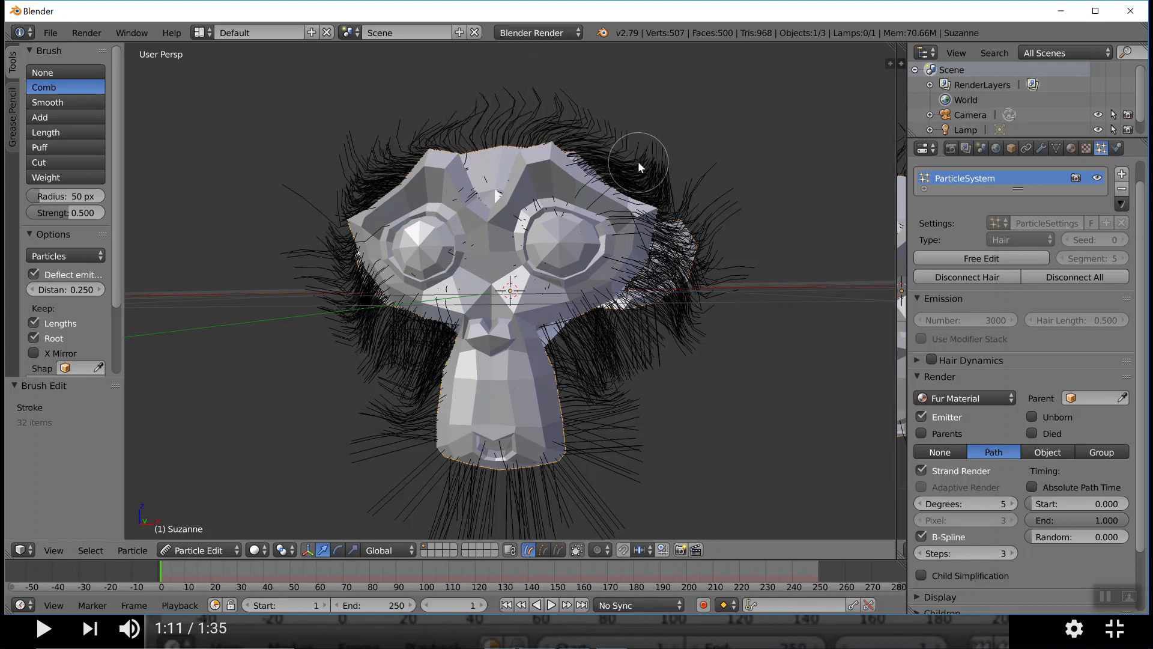
Cut the remaining hairs around the monkey's eyes and forehead, and return to Object Mode
click(39, 162)
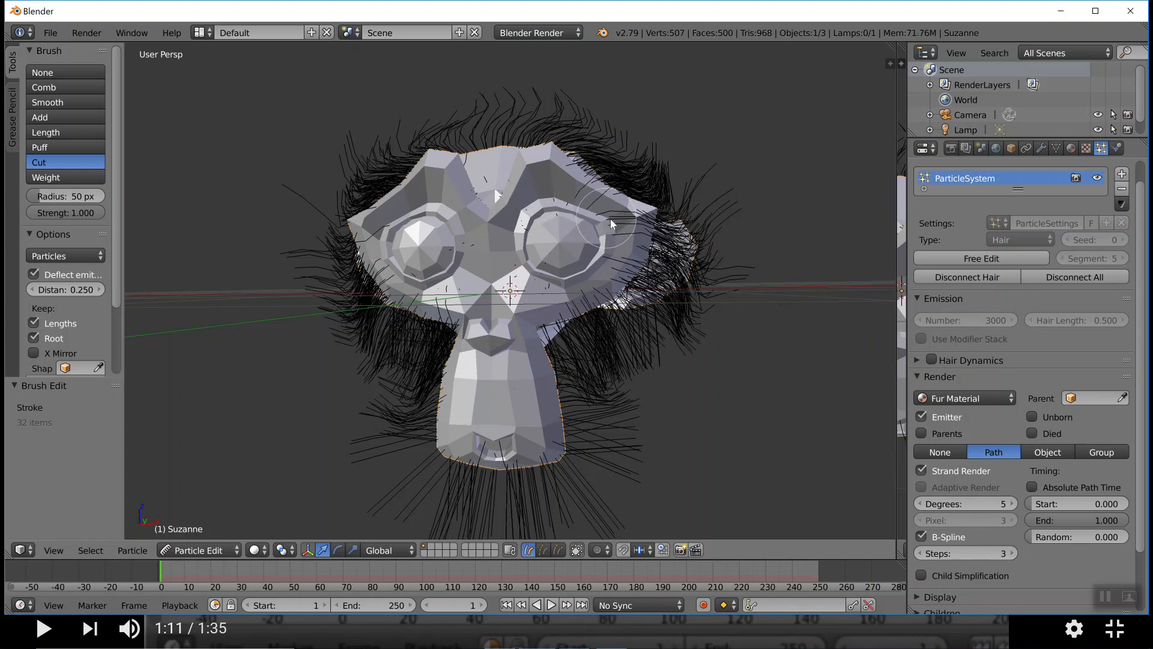
mouse_move(588, 202)
mouse_down()
mouse_move(574, 217)
mouse_move(589, 258)
mouse_move(515, 326)
mouse_move(514, 362)
mouse_move(579, 298)
mouse_move(509, 330)
mouse_move(491, 409)
mouse_move(470, 400)
mouse_move(460, 279)
mouse_move(432, 264)
mouse_move(412, 275)
mouse_move(482, 179)
mouse_move(527, 186)
mouse_move(554, 241)
mouse_up()
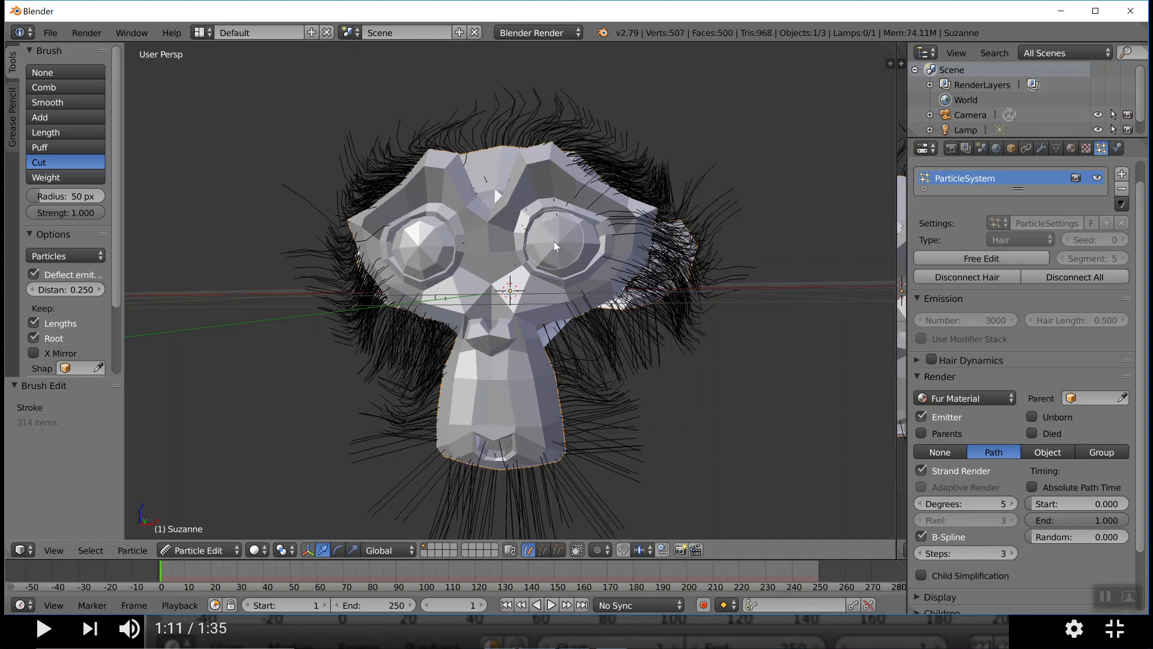
click(225, 550)
click(204, 532)
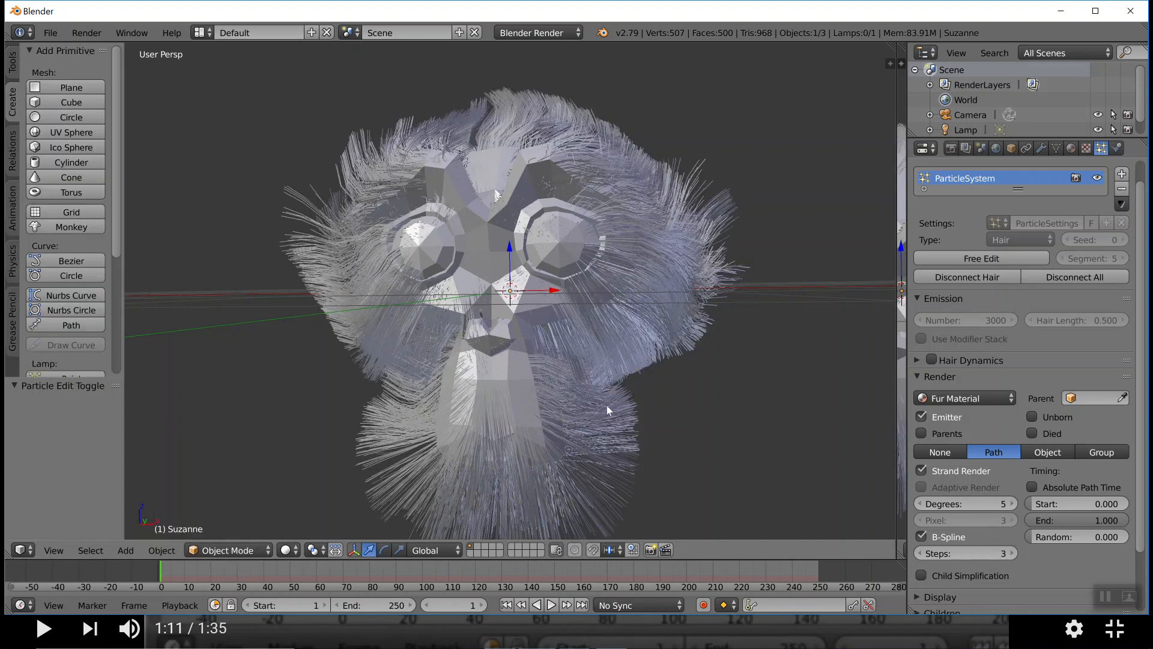
middle_drag(636, 394, 640, 369)
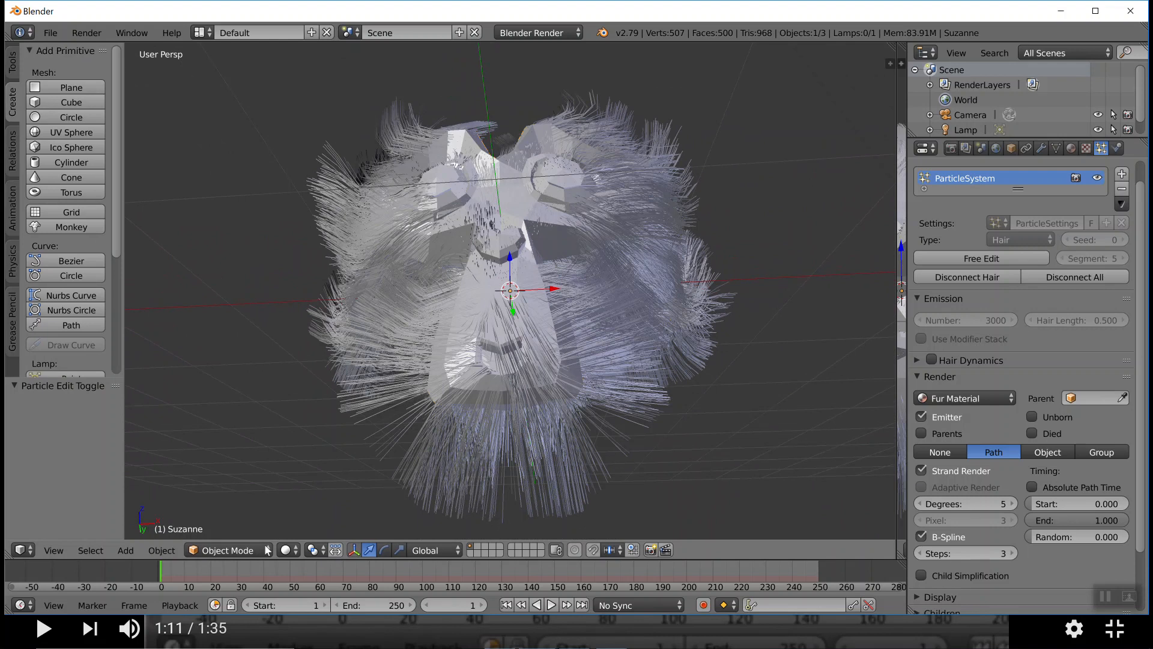
In Particle Edit, cut the hair around the monkey's mouth and chin, and return to Object Mode
click(240, 550)
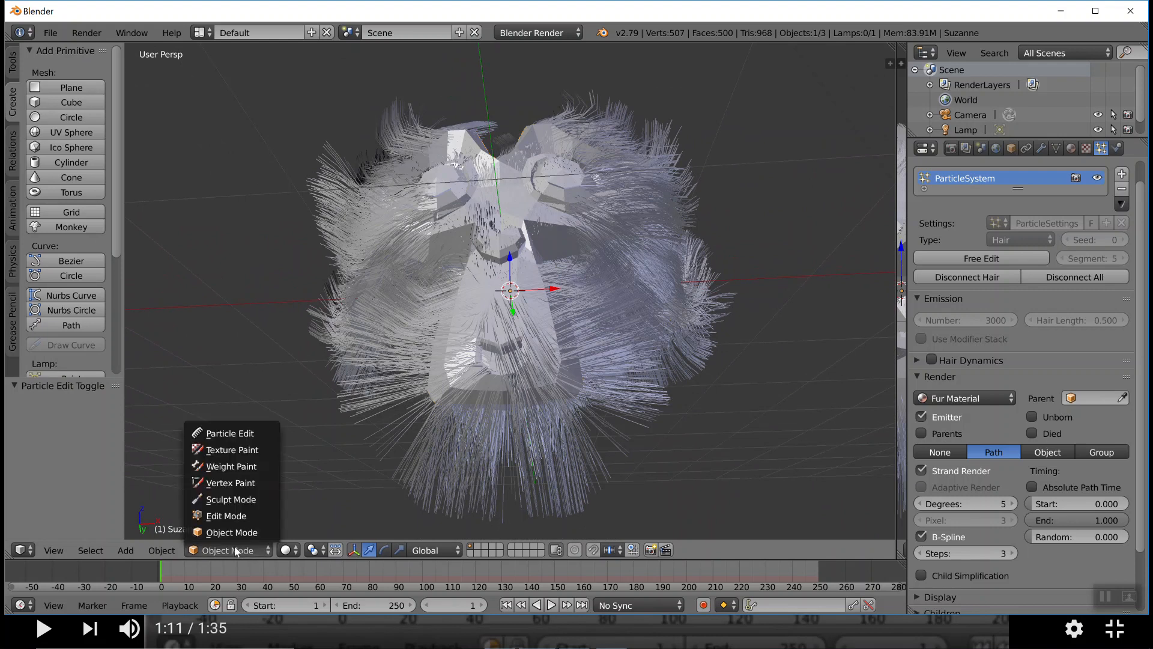
click(243, 443)
drag(498, 377, 547, 377)
mouse_move(494, 351)
mouse_down()
mouse_move(453, 369)
mouse_move(543, 370)
mouse_up()
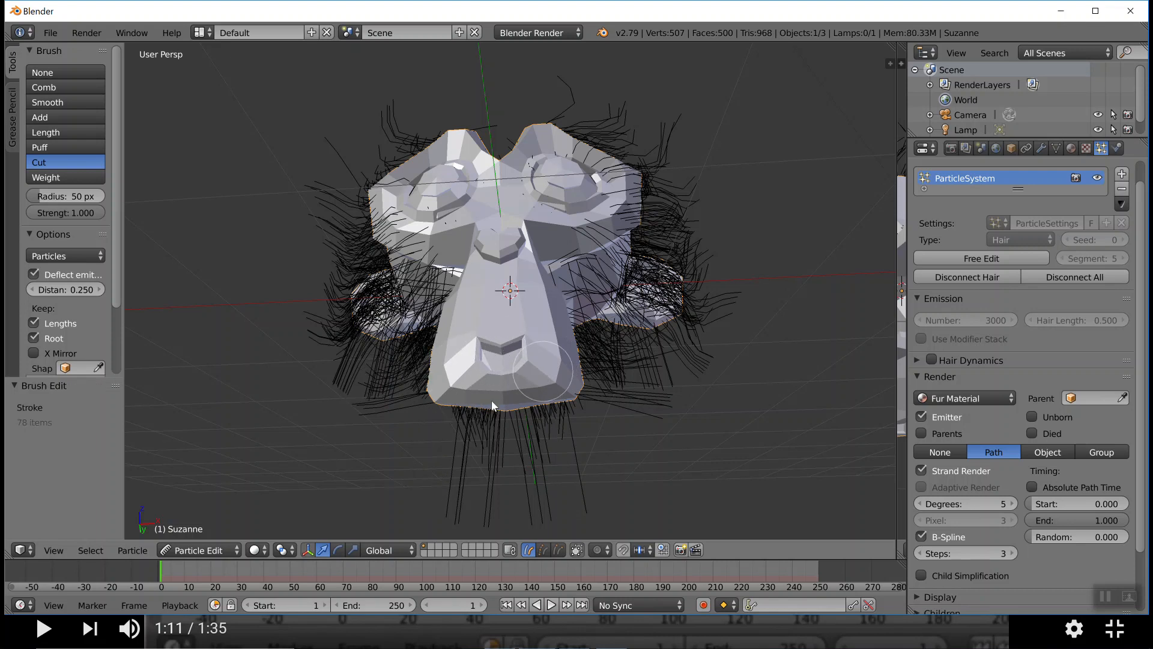
click(207, 550)
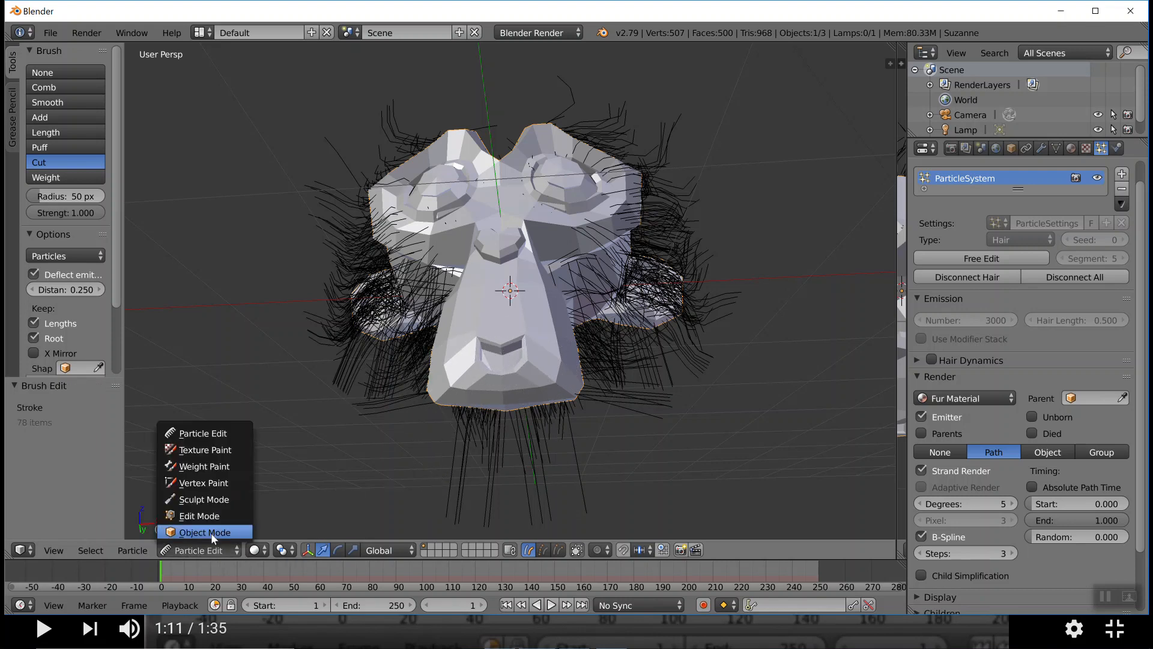
click(211, 532)
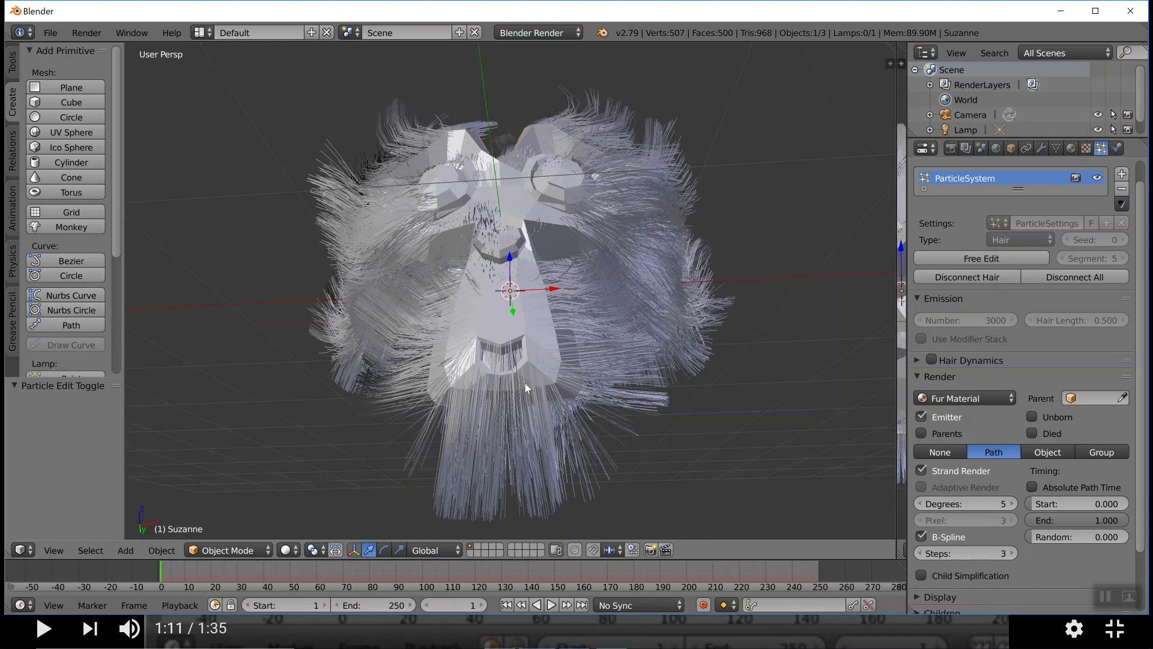
In Particle Edit, cut the short stray hairs around the monkey's nose, and return to Object Mode
scroll(526, 383, up, 5)
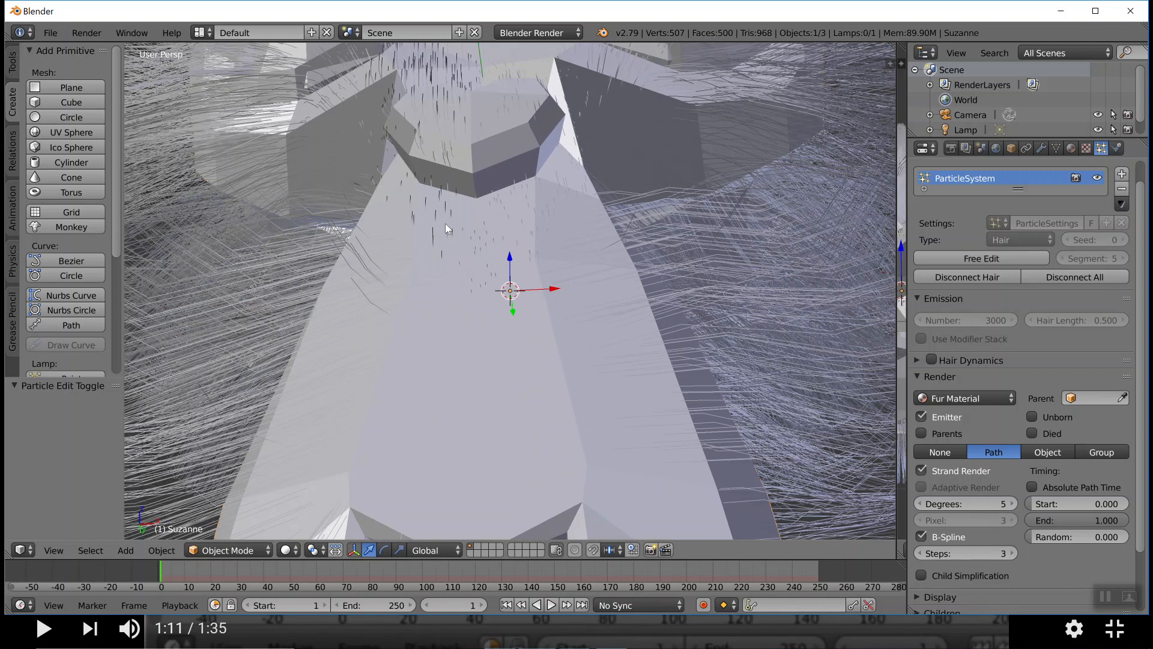
click(205, 550)
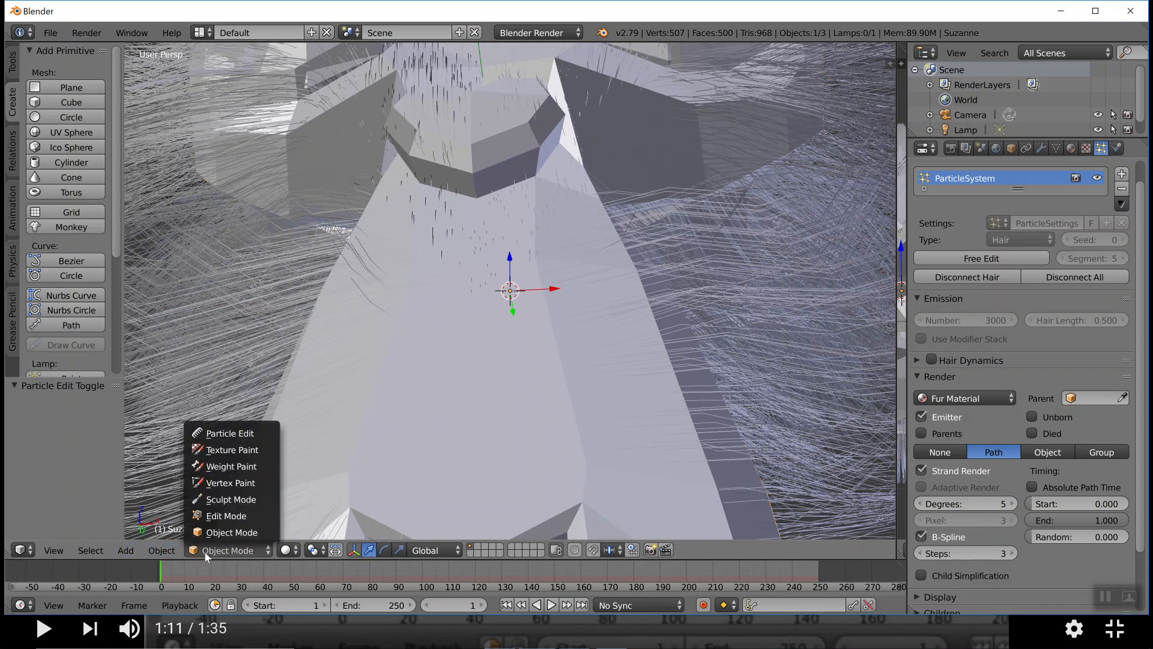
click(218, 436)
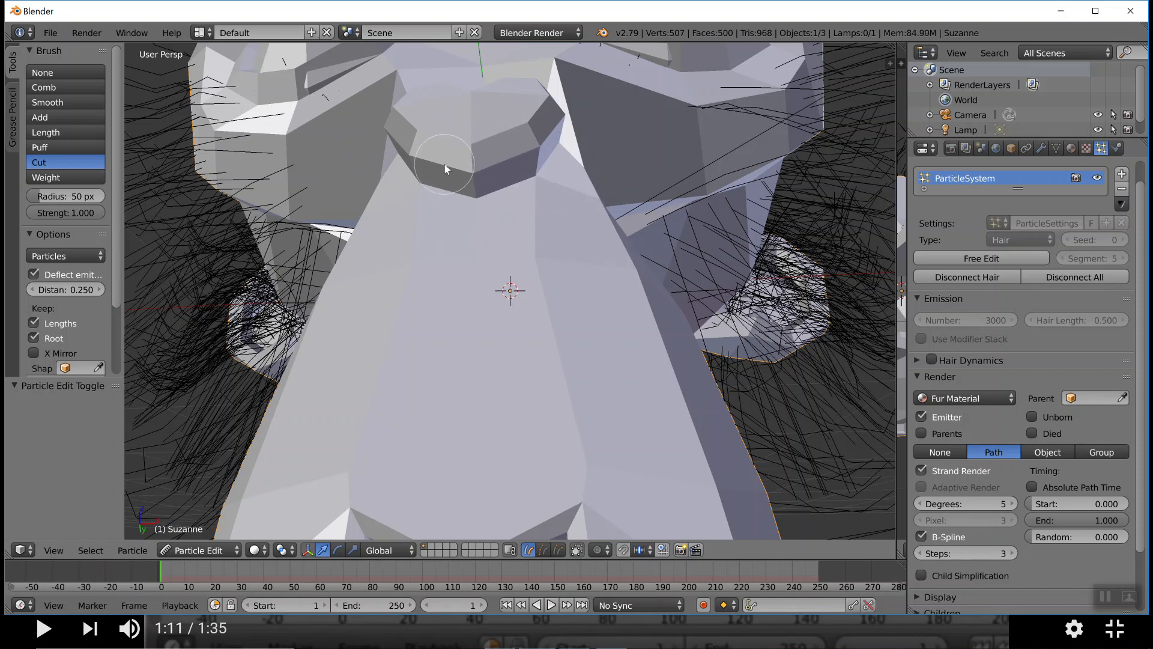
drag(438, 171, 439, 172)
click(217, 550)
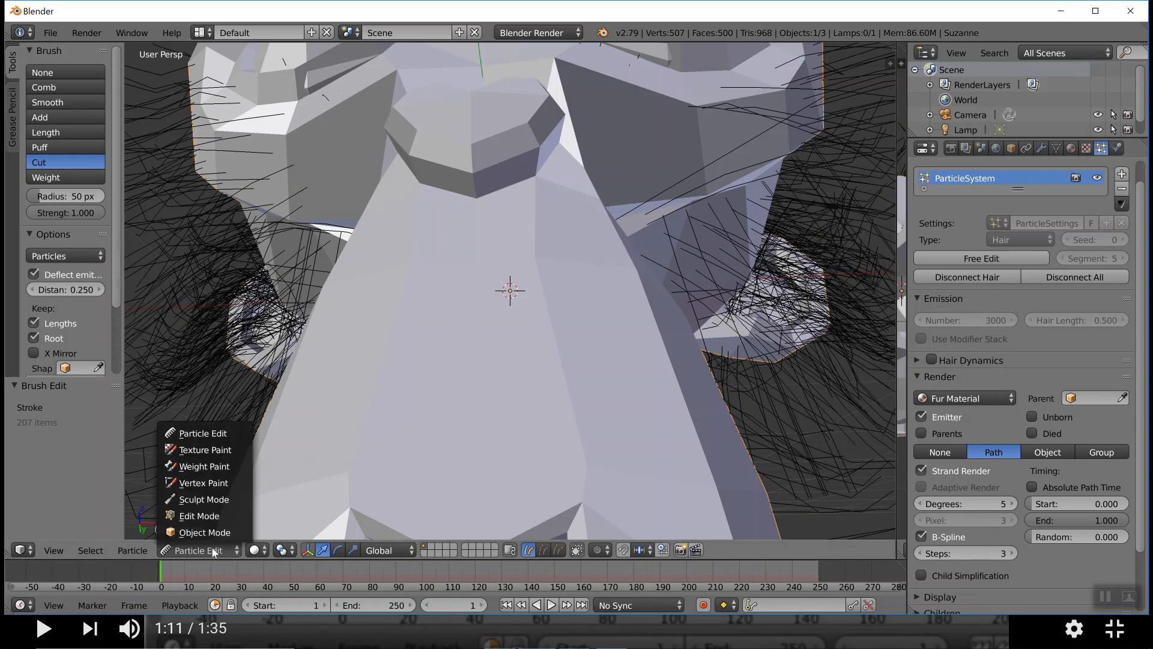
click(212, 534)
mouse_move(587, 225)
middle_down()
mouse_move(582, 275)
mouse_move(591, 241)
middle_up()
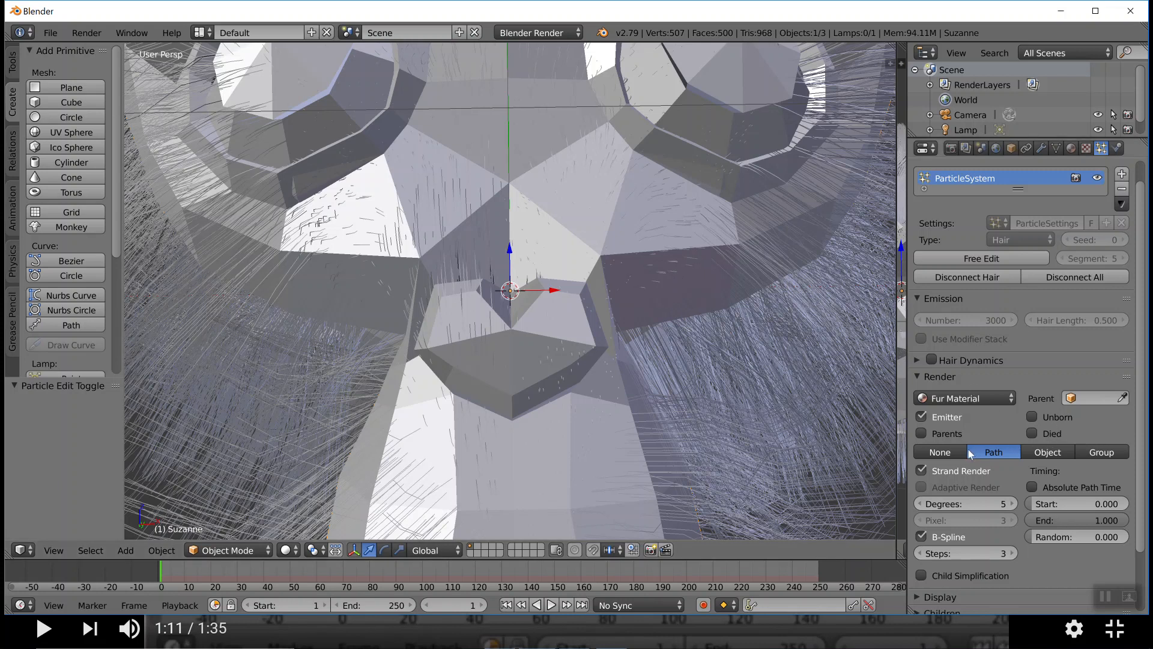
Try toggling the Parents, Strand Render and Child Simplification options of the monkey's particle system
click(948, 434)
click(949, 434)
click(985, 359)
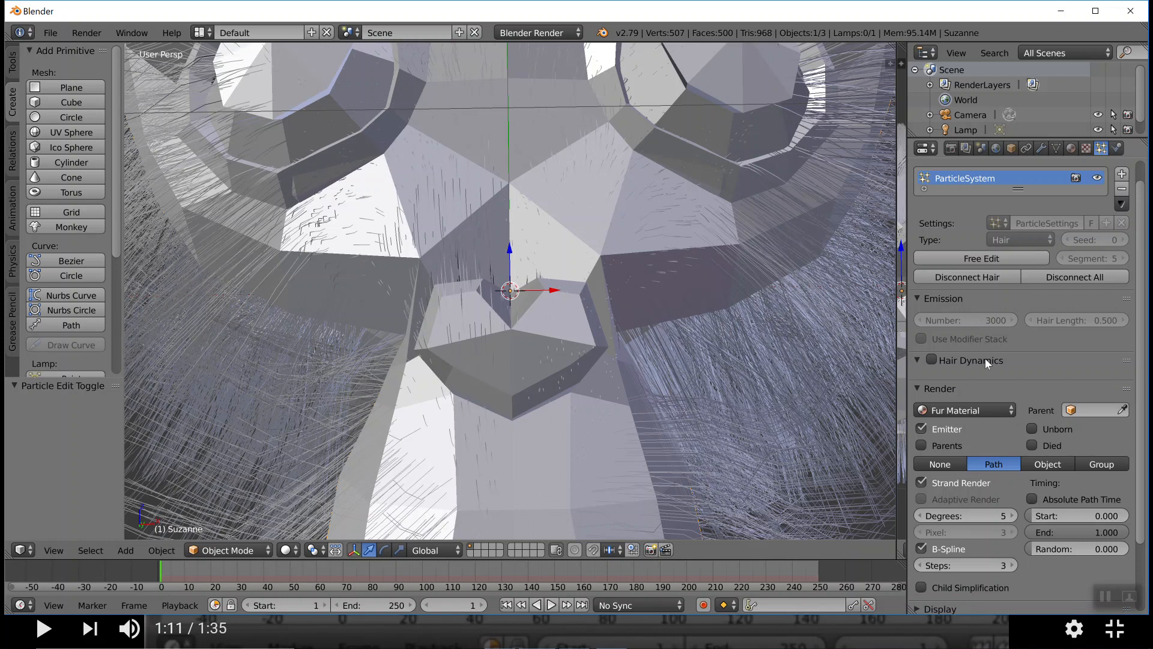
click(916, 359)
click(917, 359)
scroll(1023, 309, up, 2)
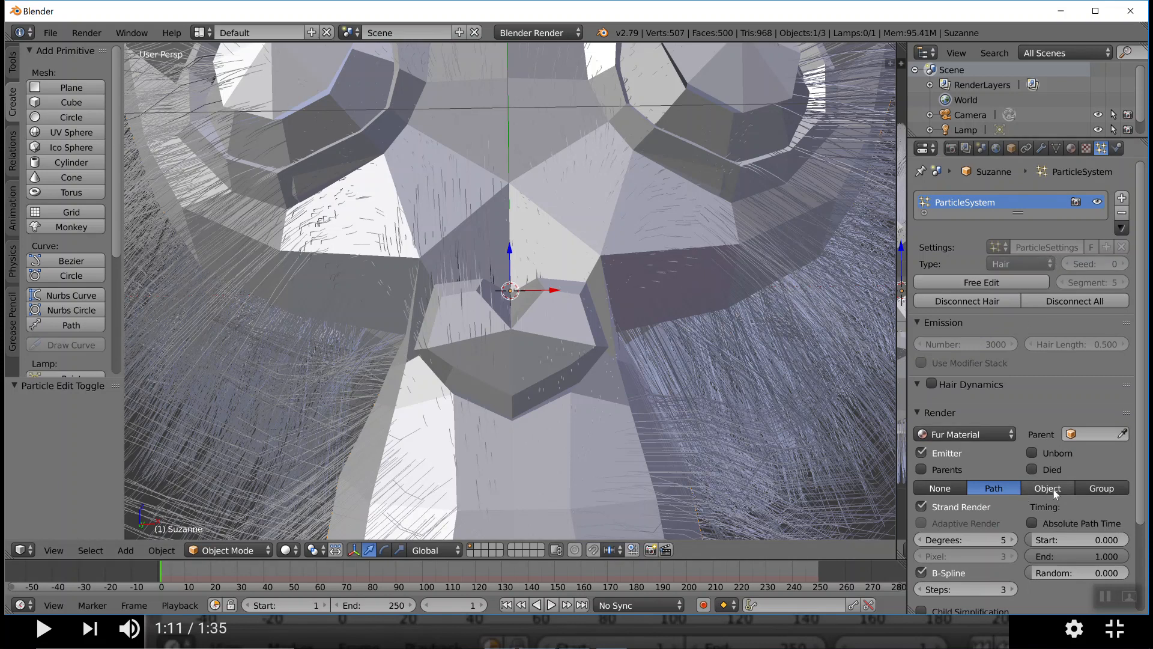
scroll(1057, 501, down, 2)
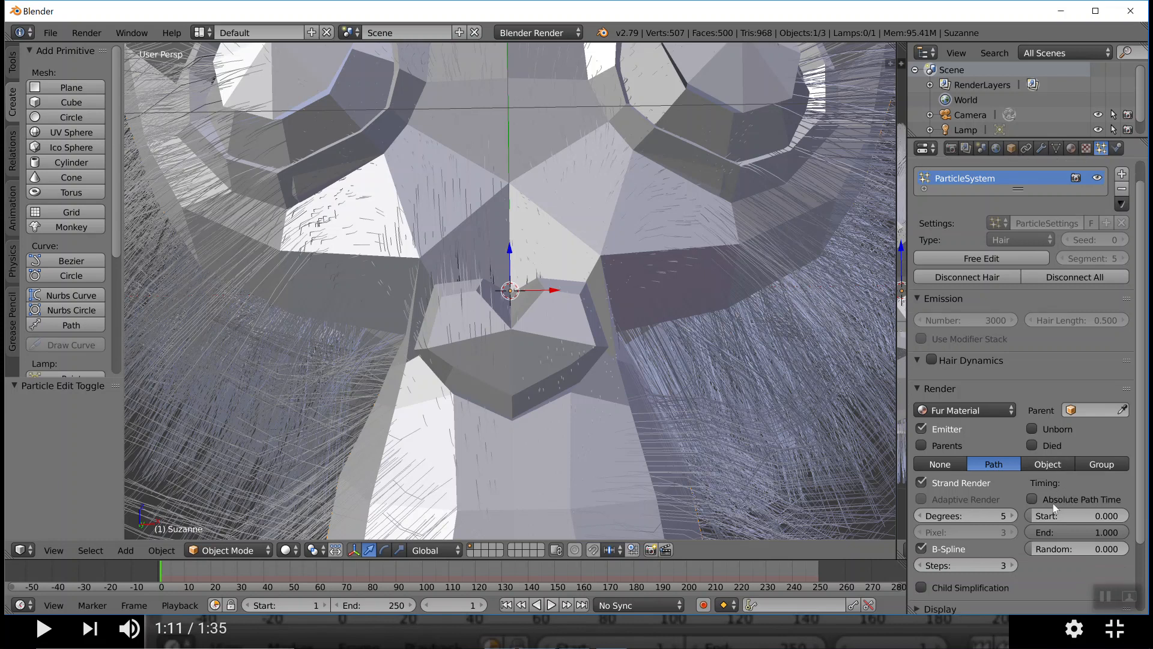
click(921, 483)
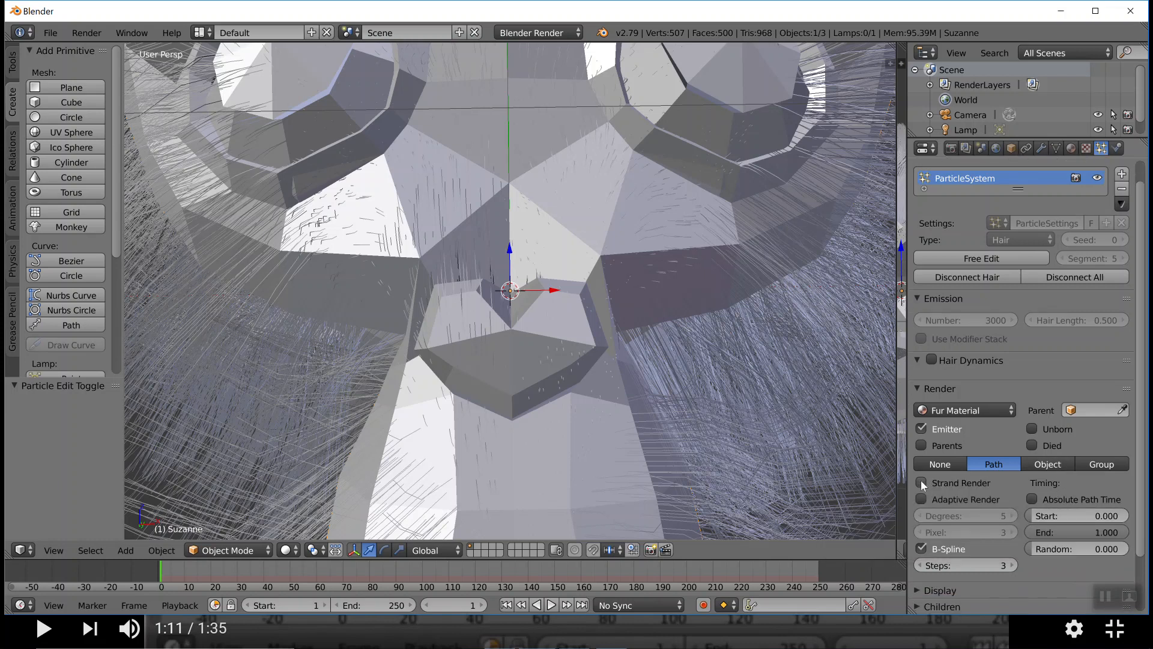
click(921, 483)
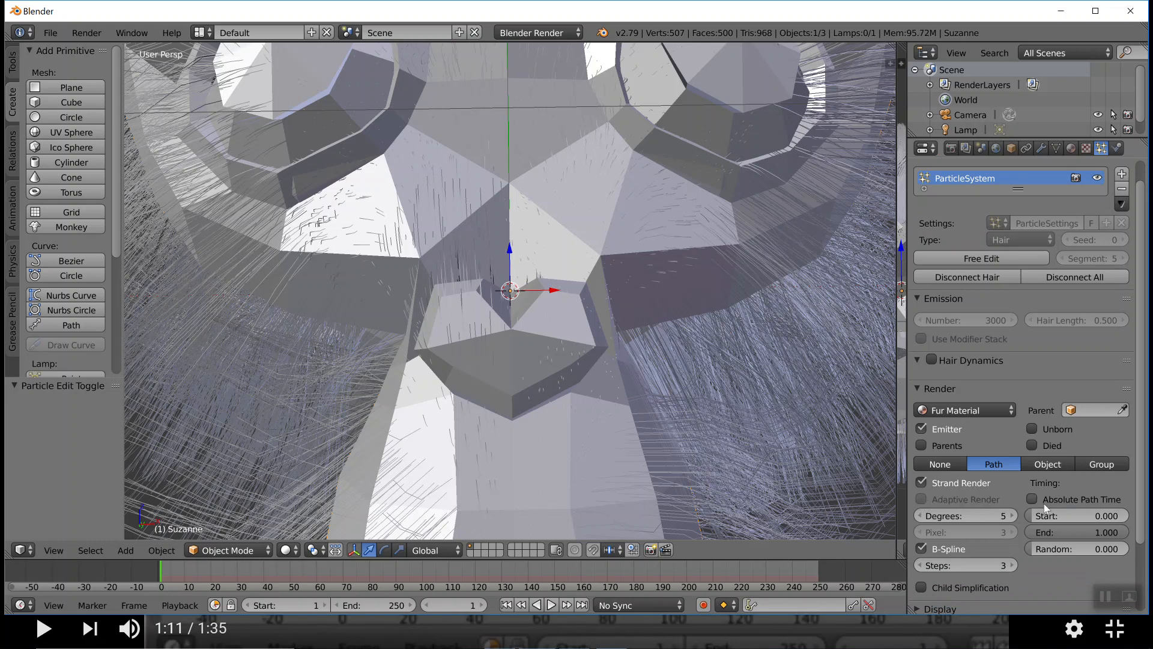
scroll(1038, 506, down, 5)
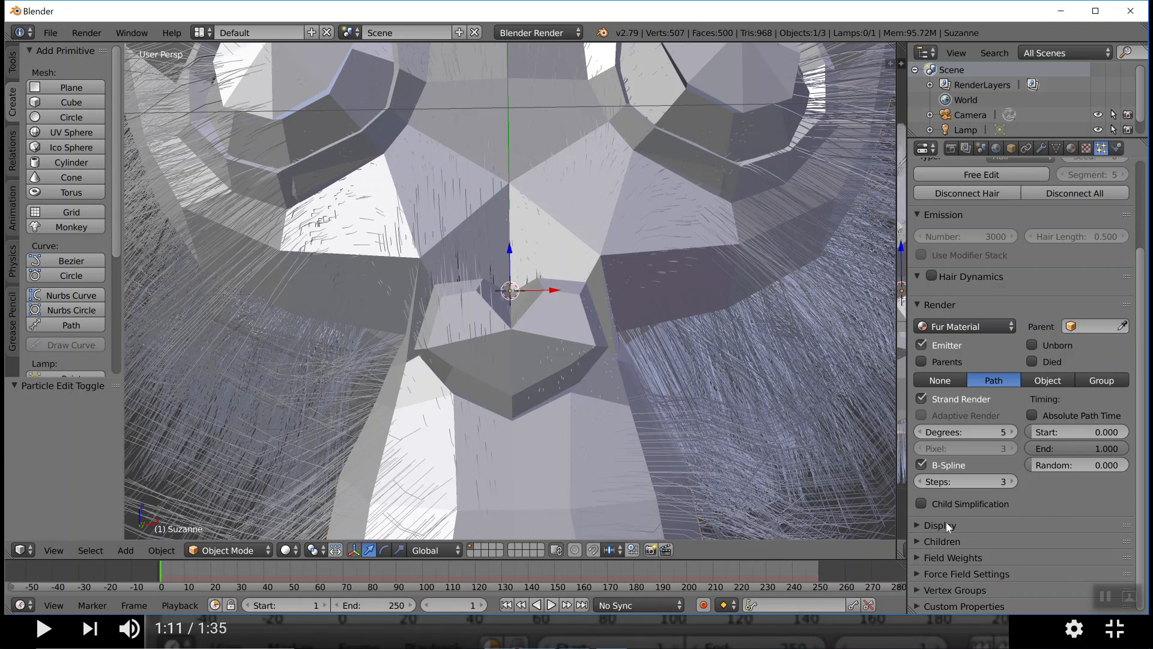
click(919, 504)
click(917, 503)
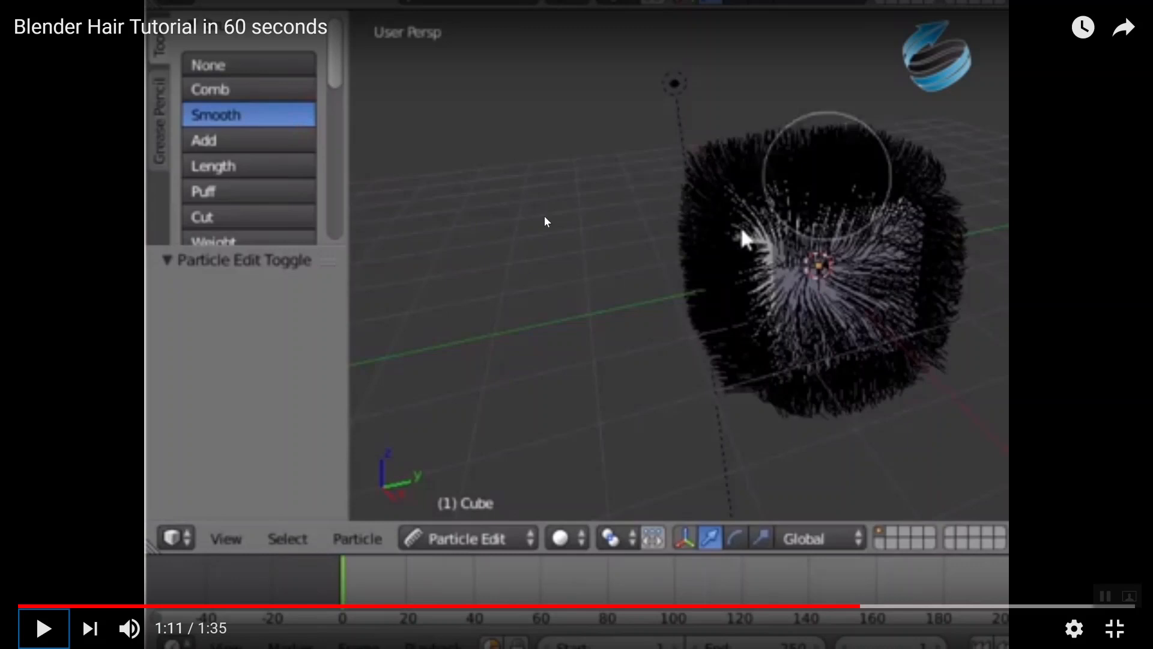
key(Escape)
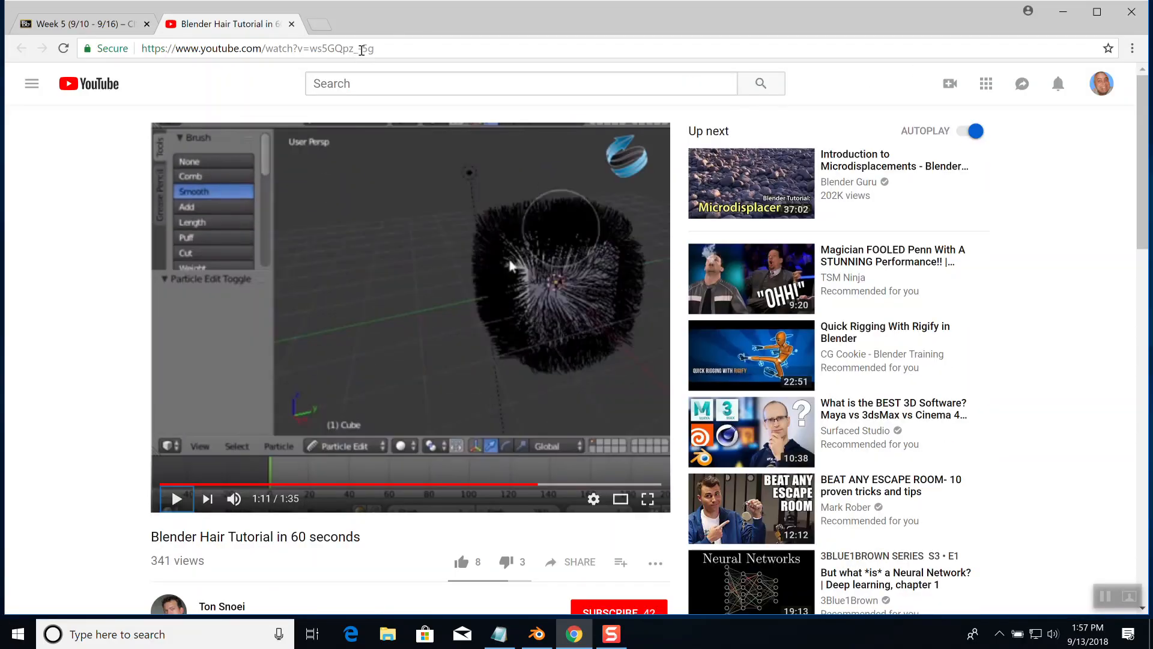
click(320, 26)
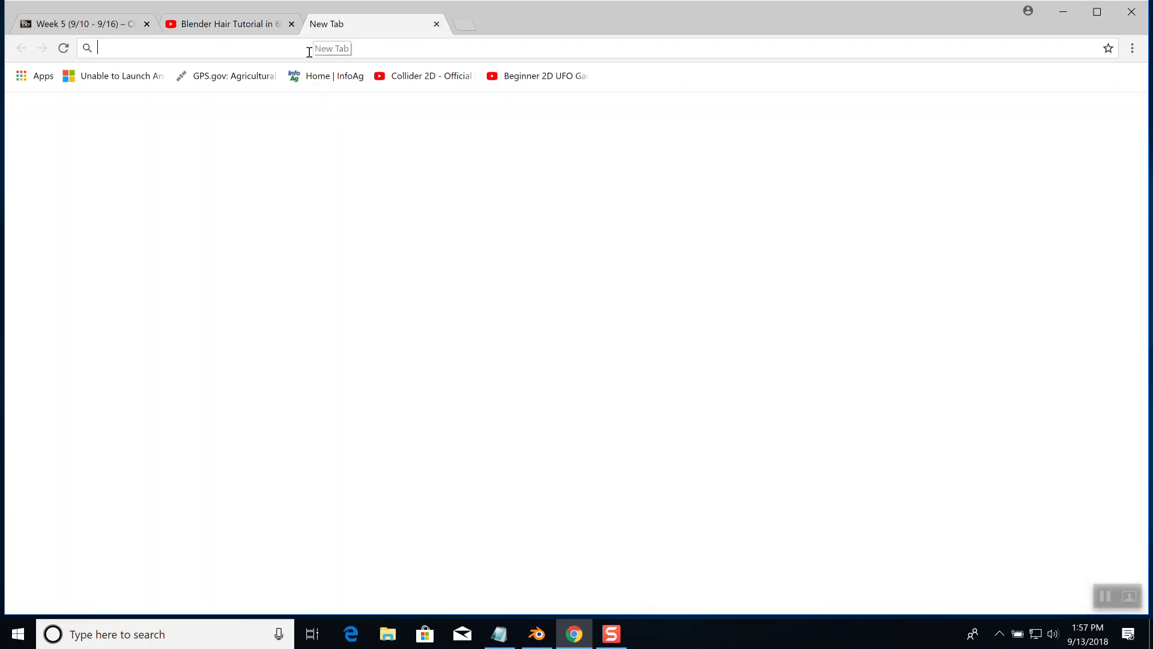
text(www.google.com)
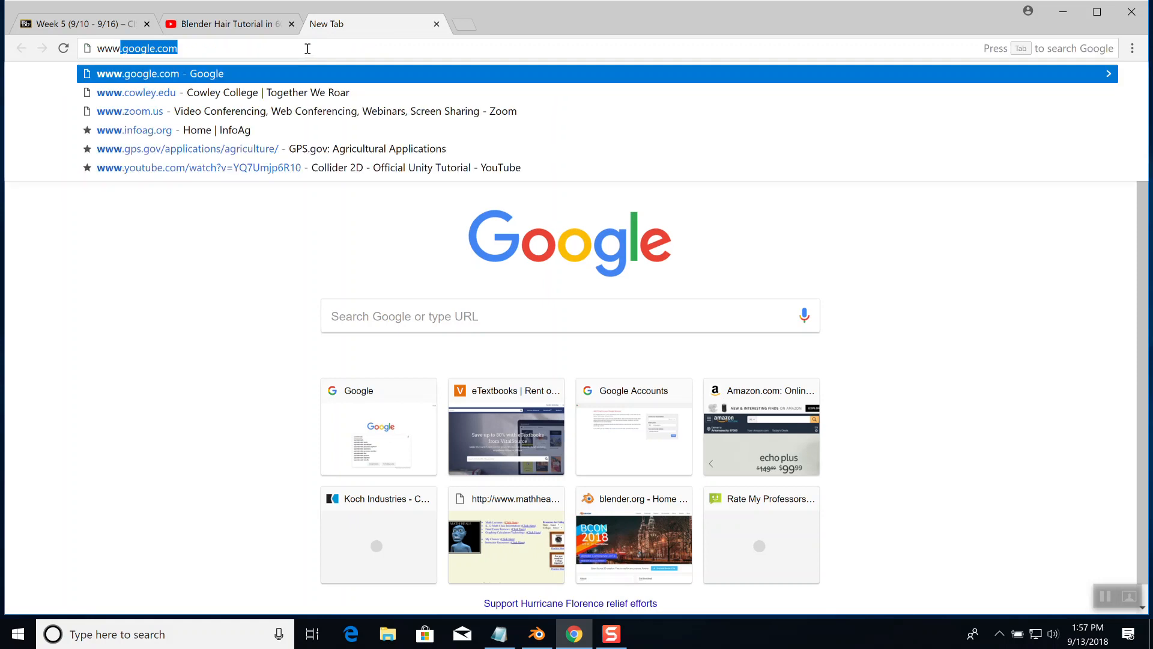
key(Return)
Search Google for "blender how to keep hair from going through mesh"
text(b)
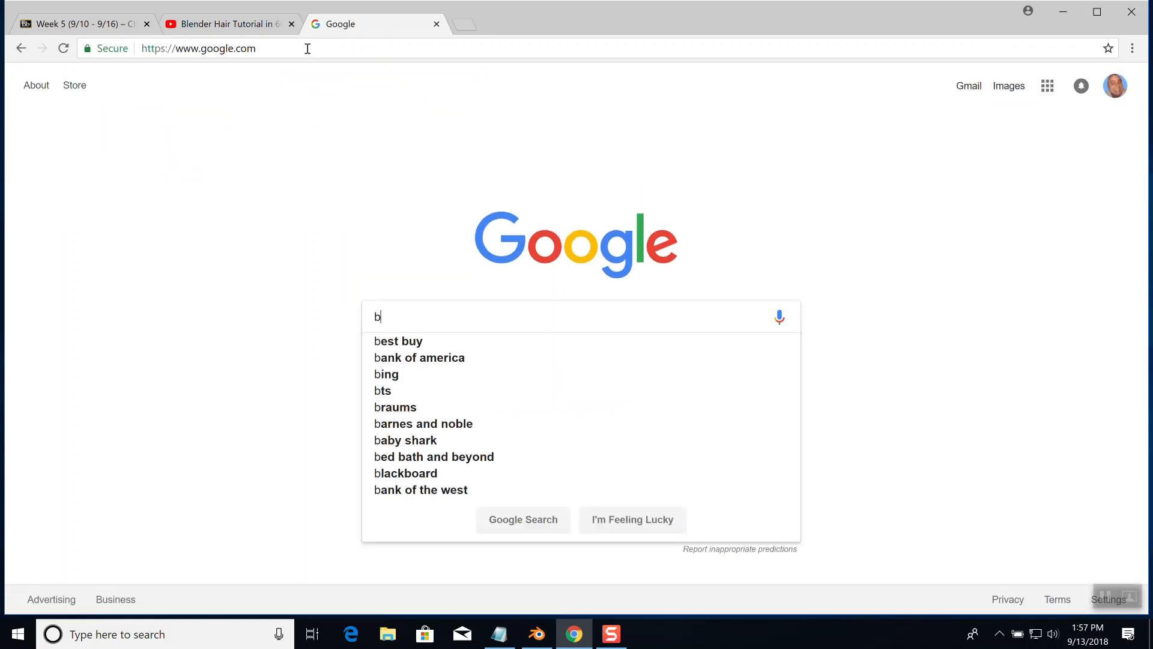
text(lender how )
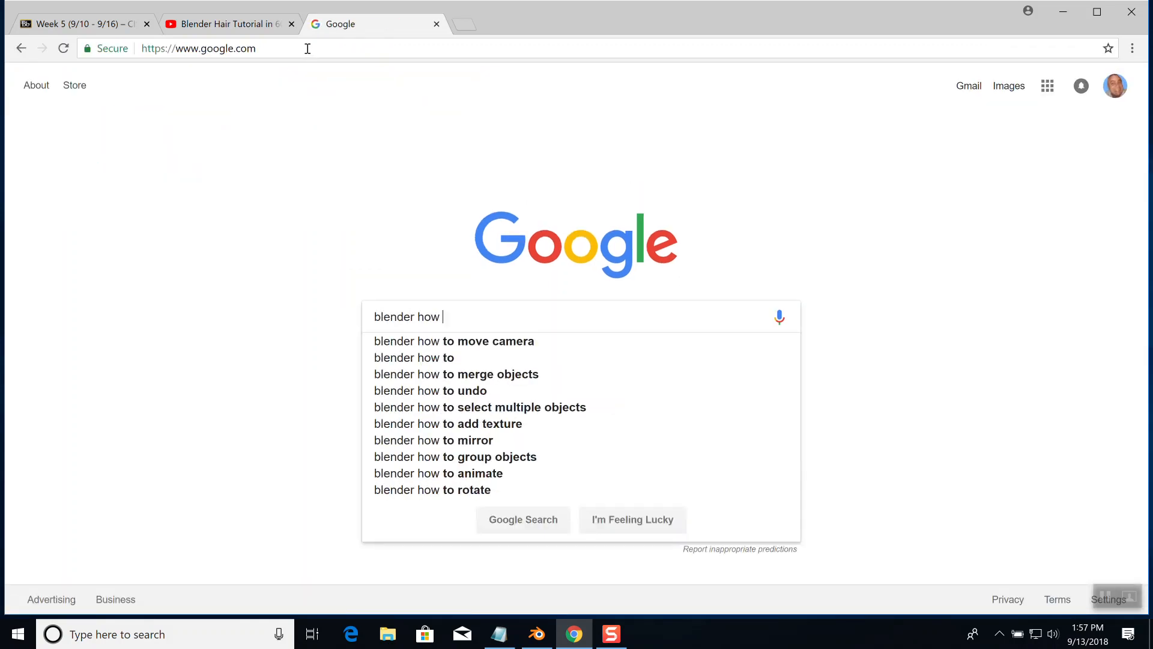
text(to stop hair fr)
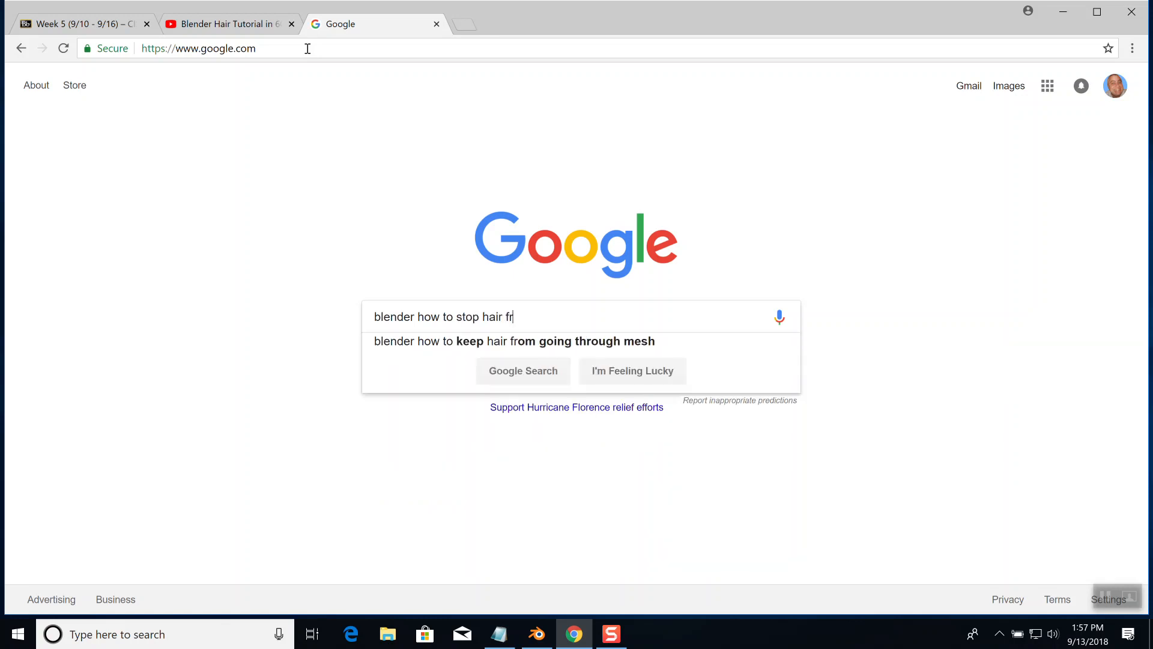
text(om coming throu)
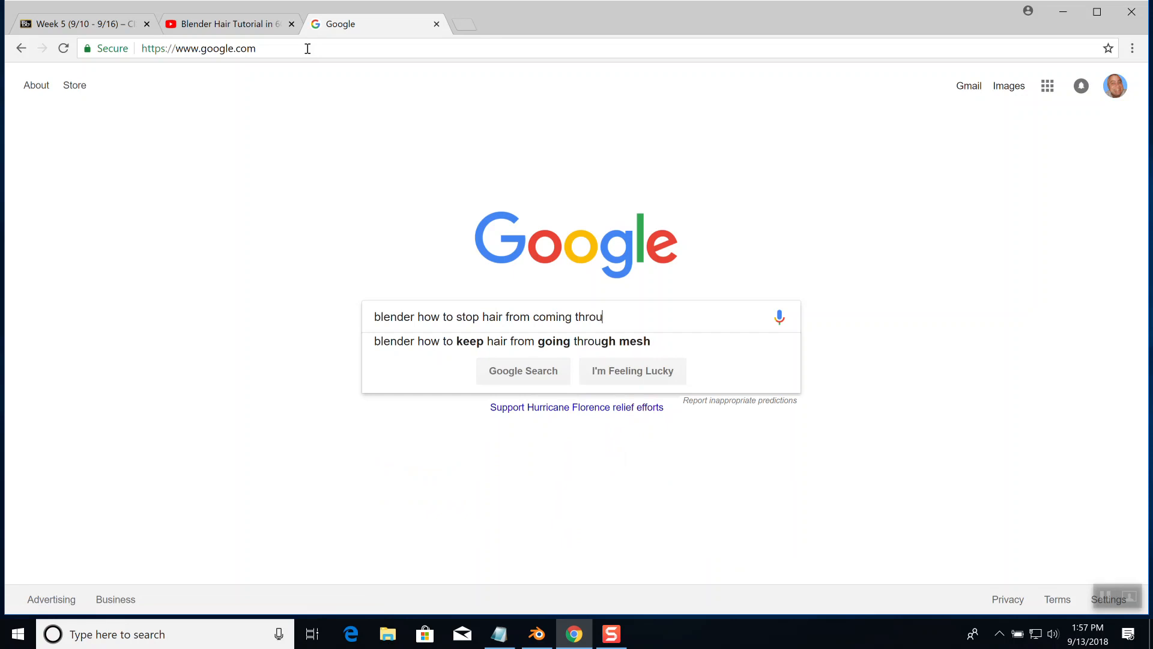
click(483, 341)
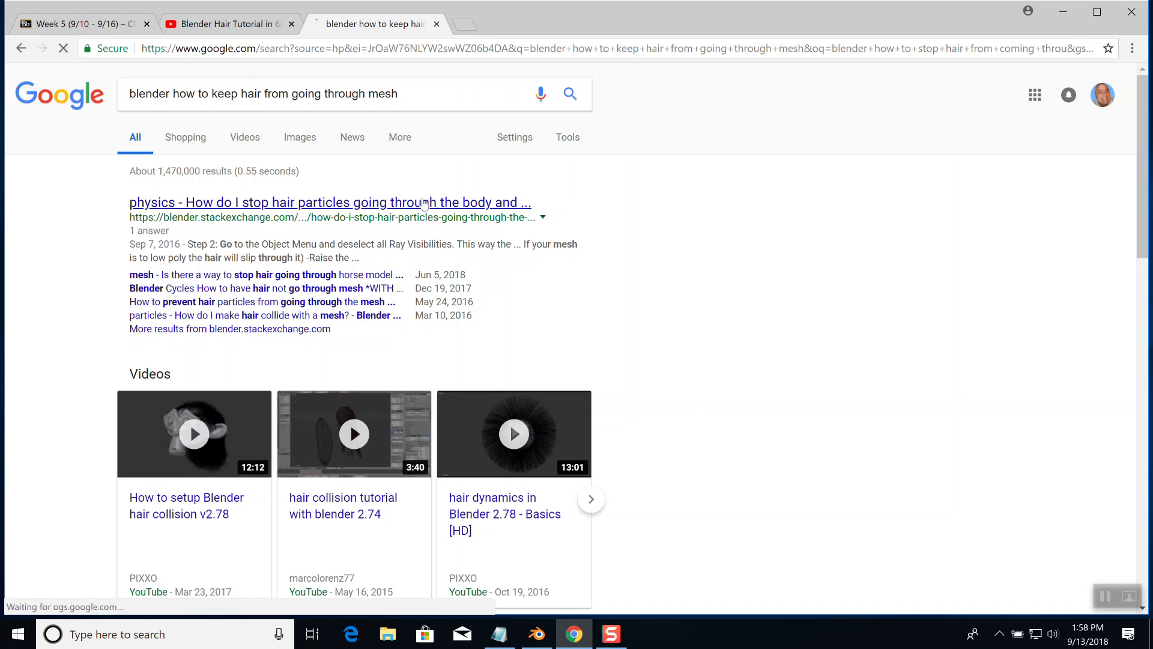
Open the Blender Stack Exchange question on stopping hair particles going through the body and head, and read its answer's workaround steps
click(424, 203)
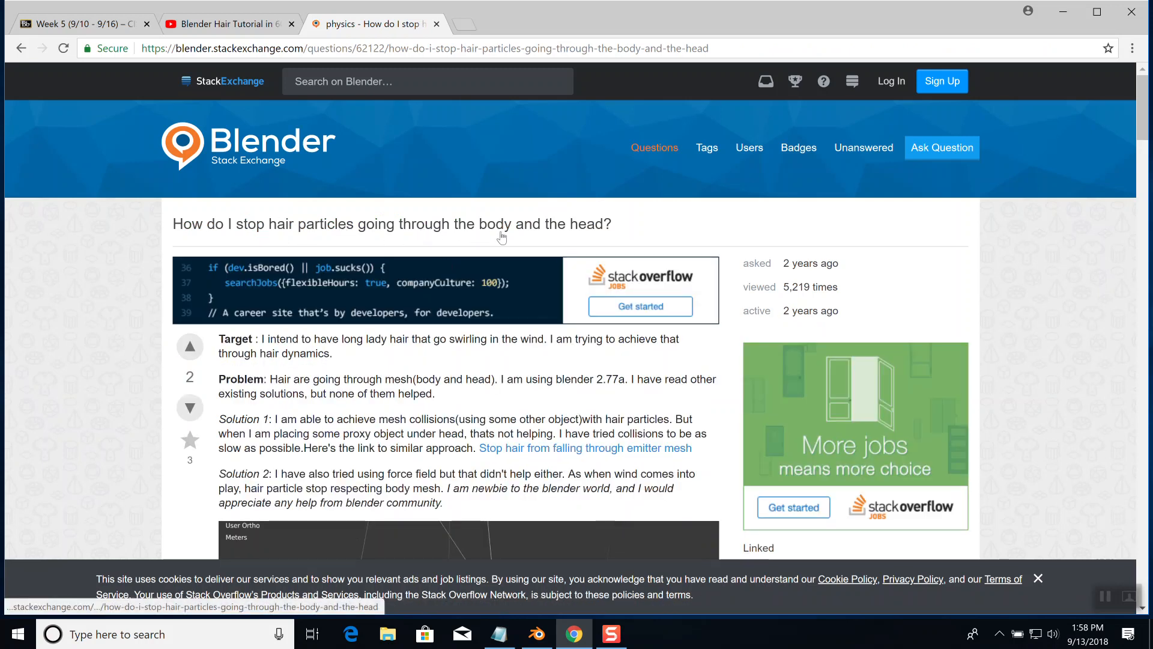
scroll(517, 262, down, 5)
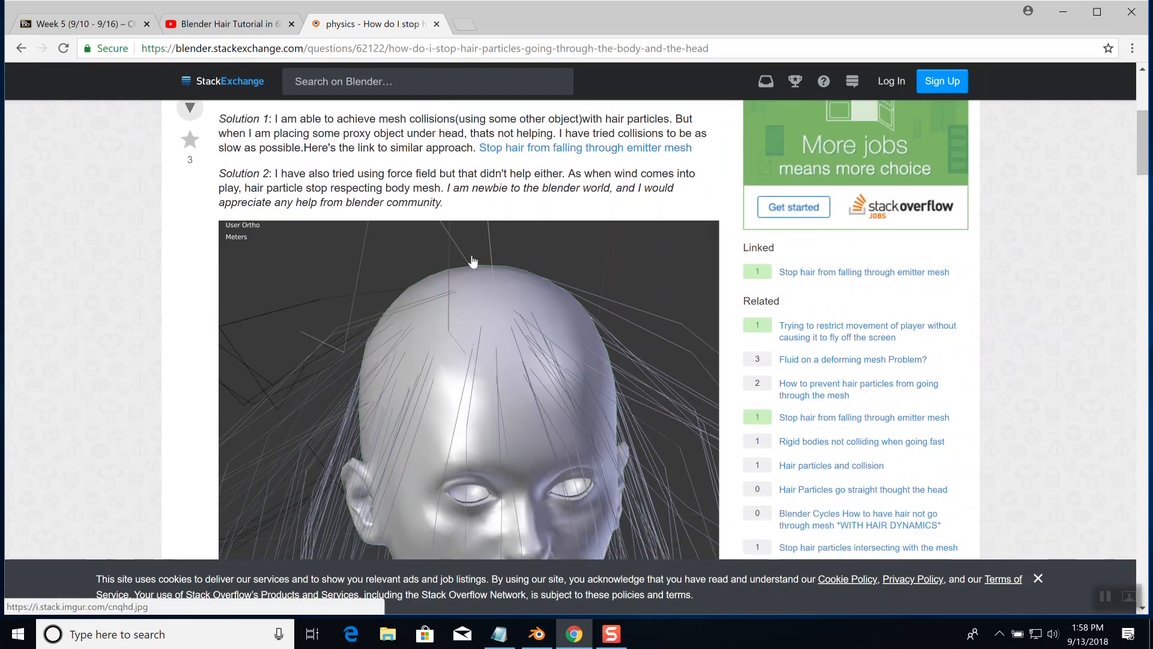
scroll(470, 255, up, 1)
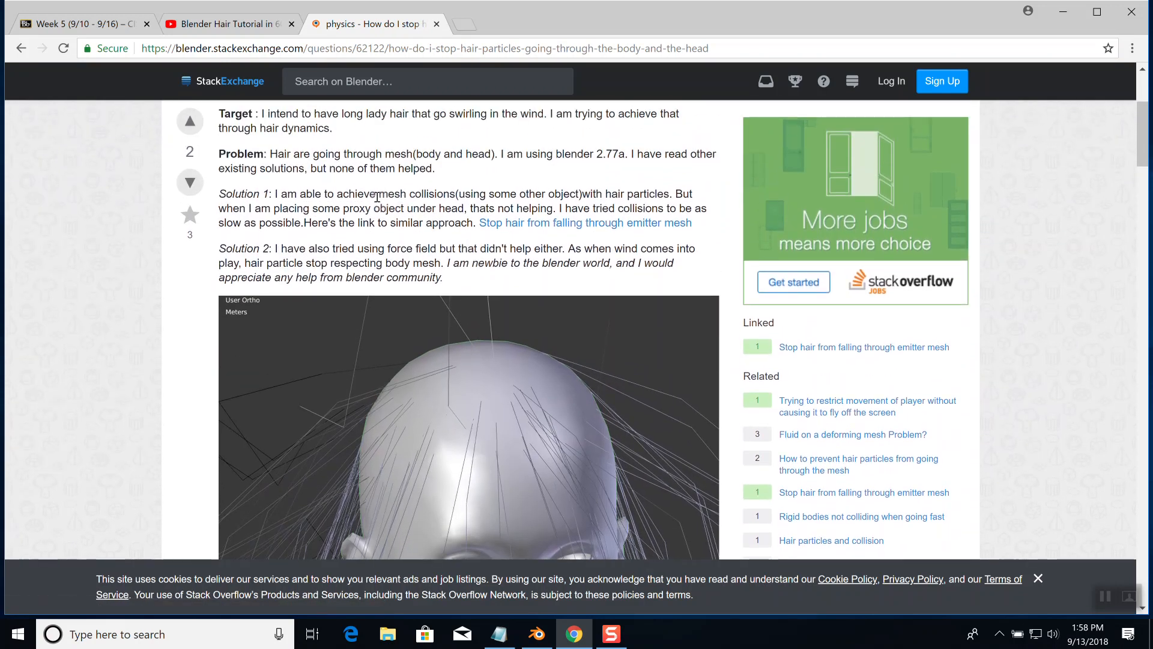
scroll(379, 196, up, 1)
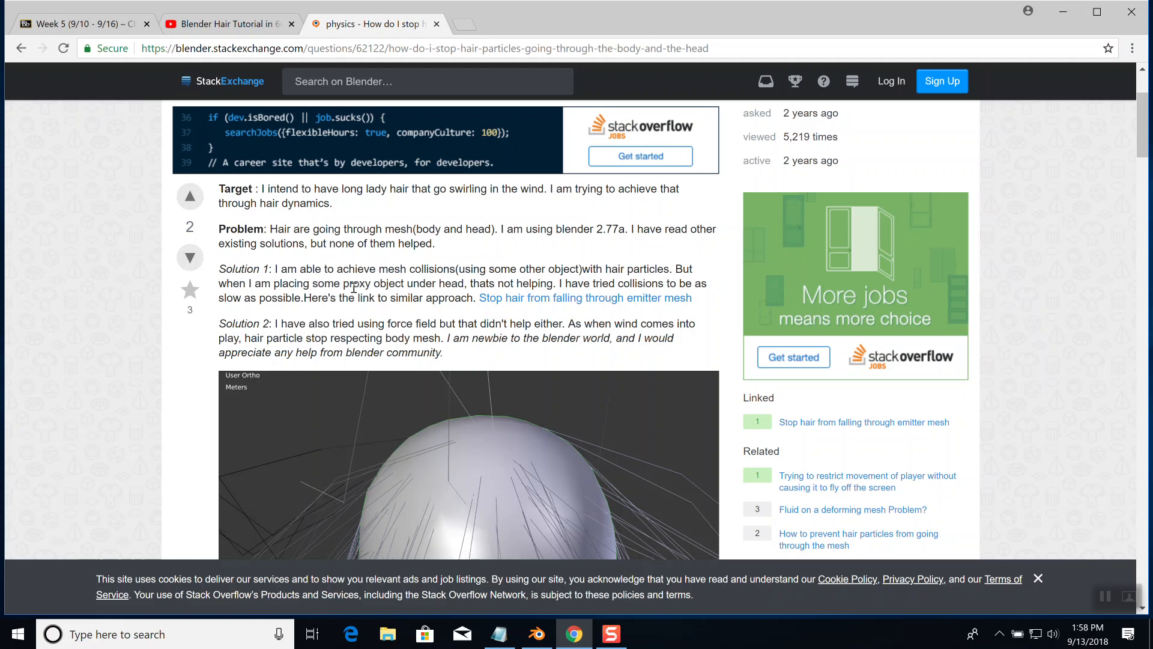
scroll(357, 289, down, 6)
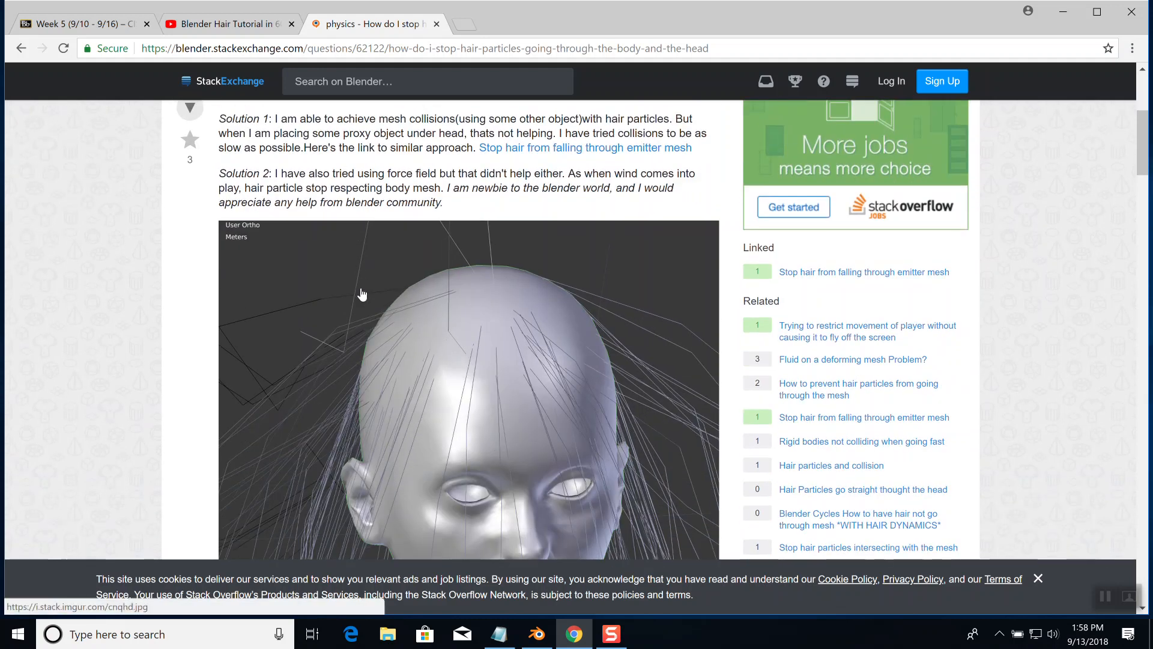
scroll(363, 289, down, 4)
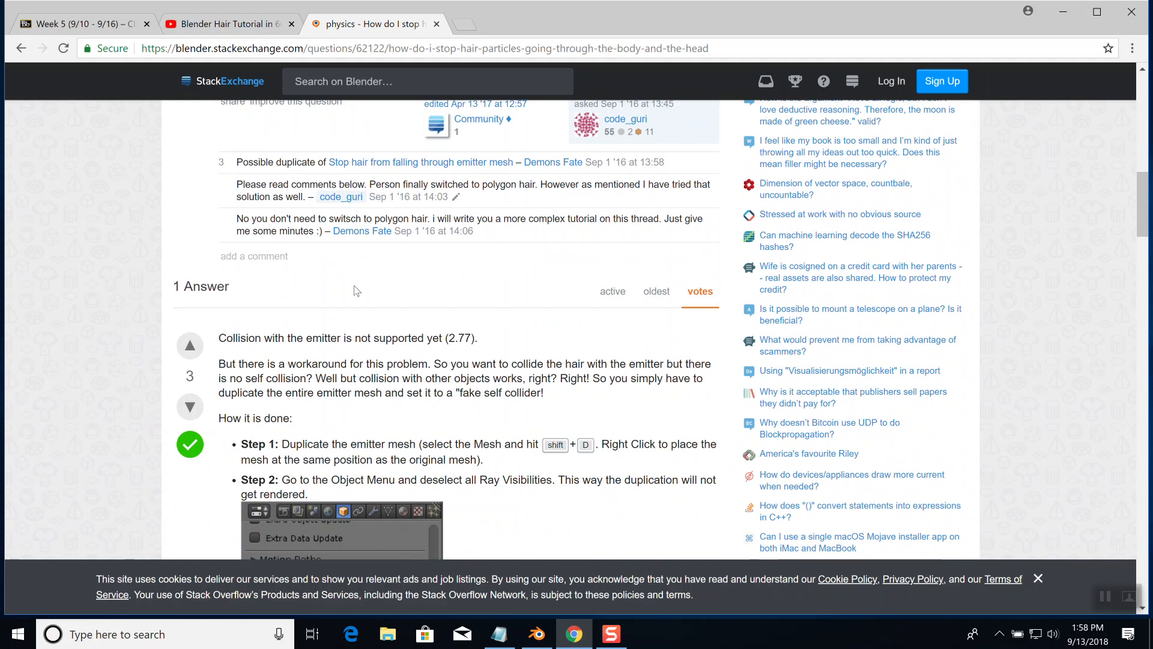
scroll(354, 292, down, 1)
scroll(362, 288, down, 1)
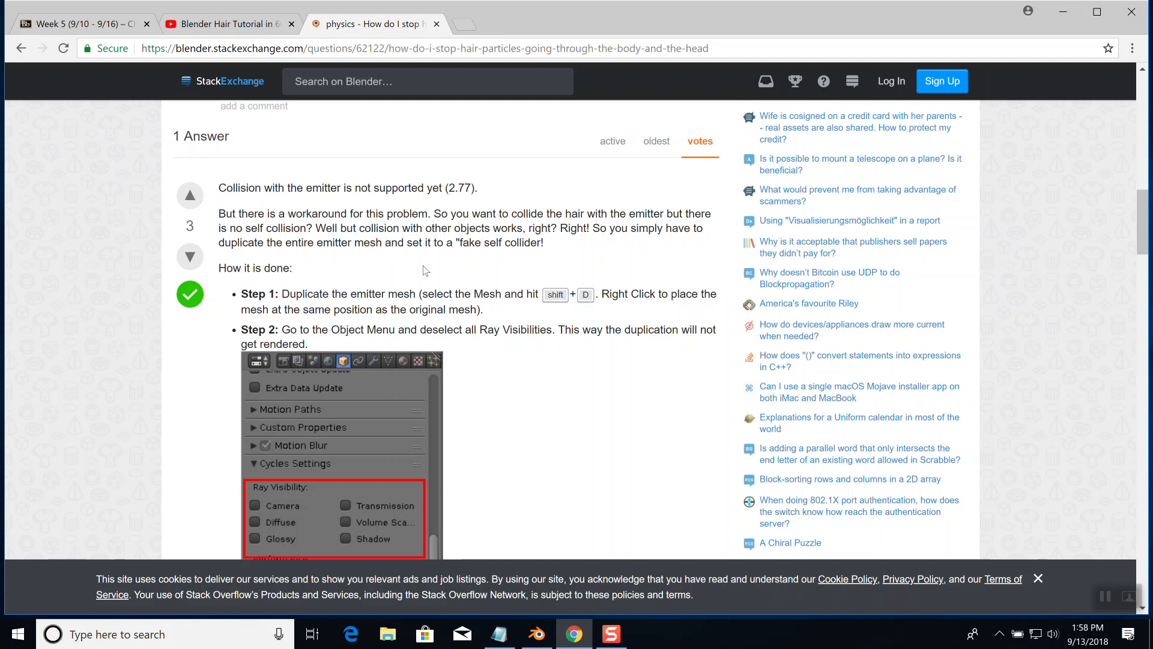
scroll(426, 270, down, 1)
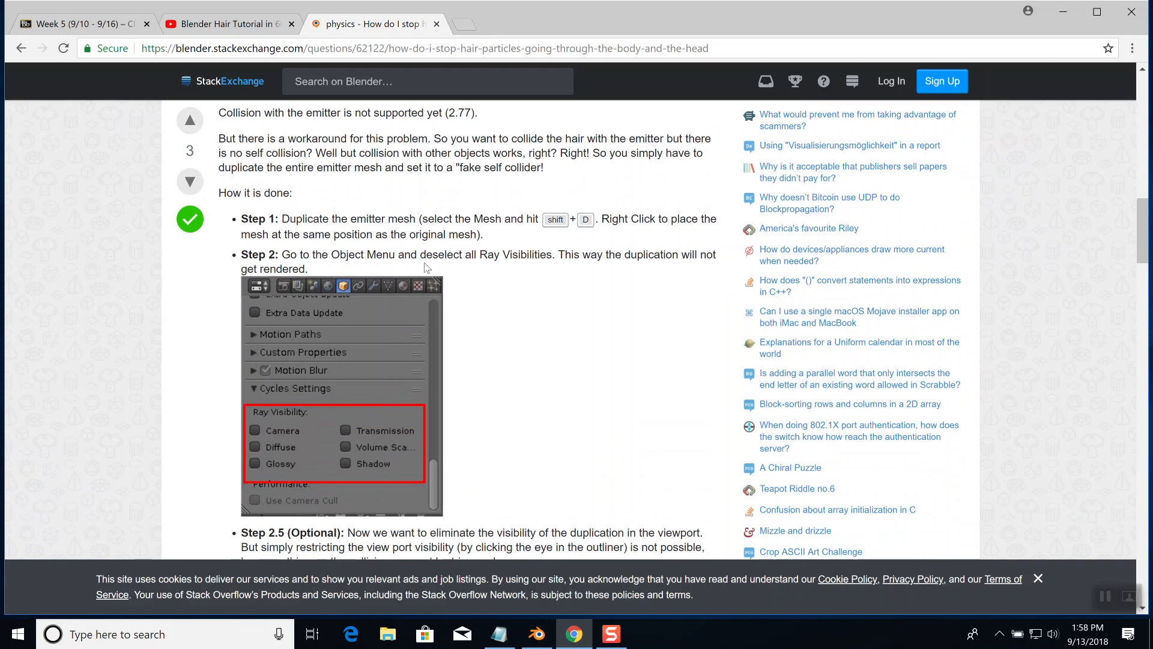
scroll(426, 267, down, 5)
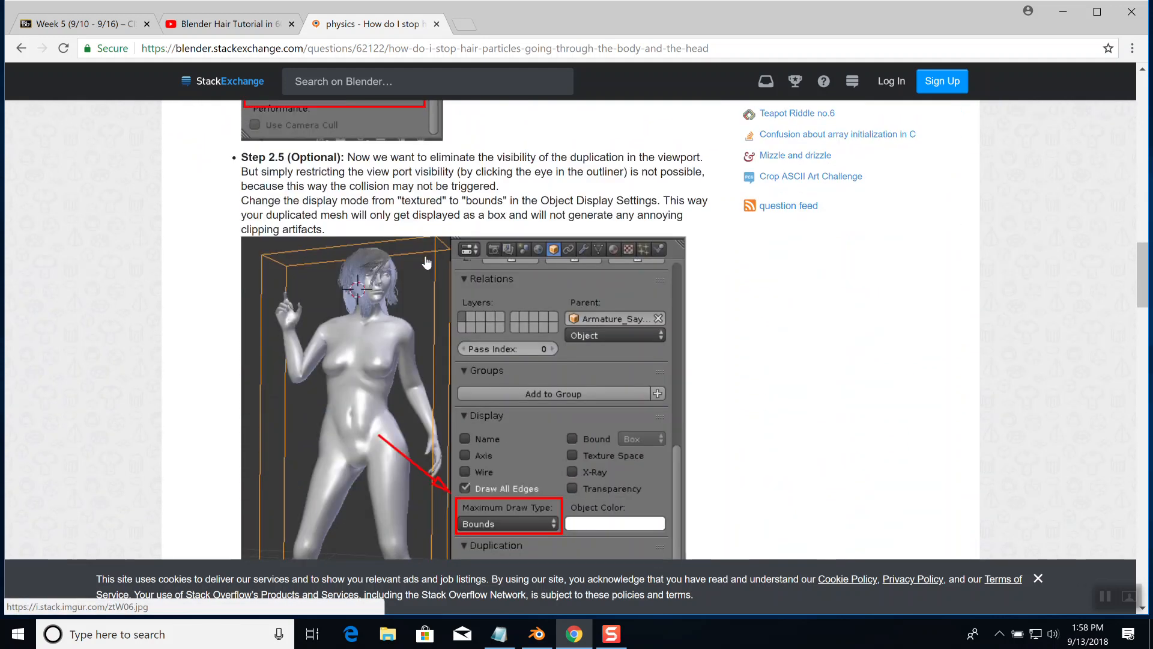
scroll(423, 262, down, 10)
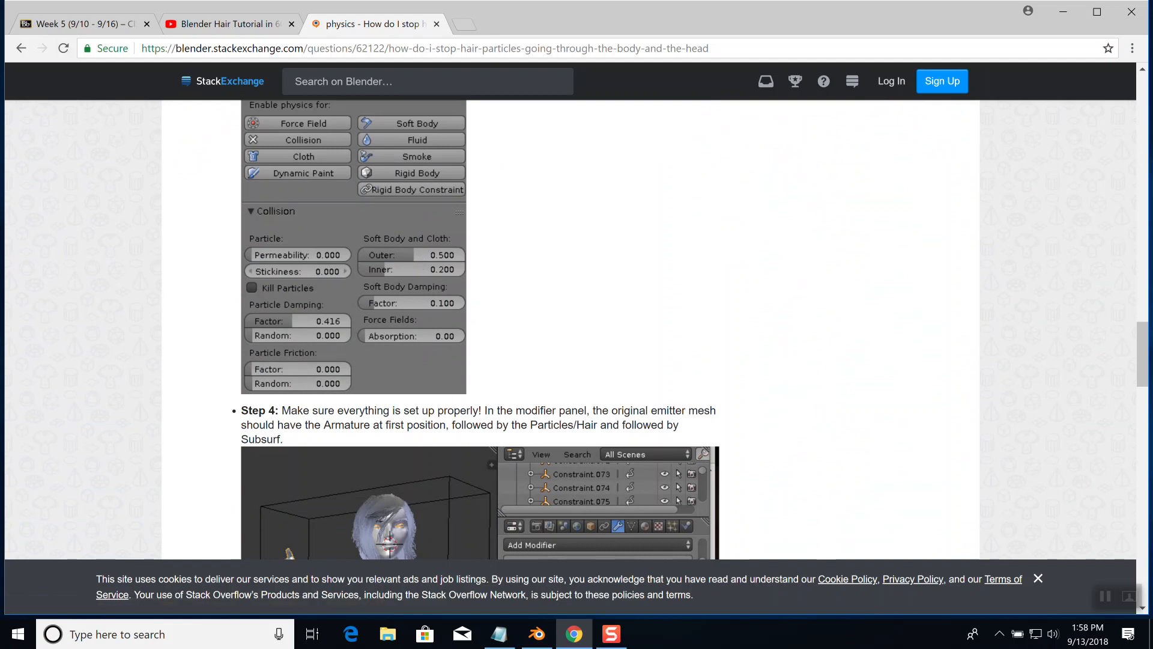
Return to the search results, open the video "How to setup Blender hair collision v2.78" and skip its ad
click(21, 48)
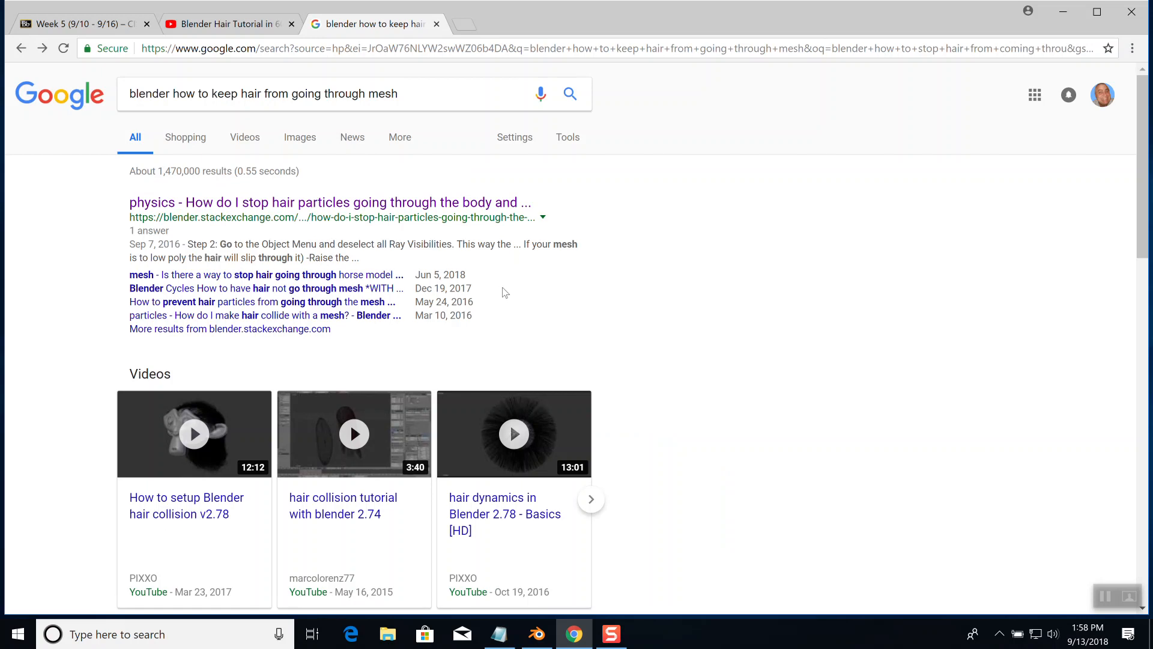
scroll(503, 289, down, 5)
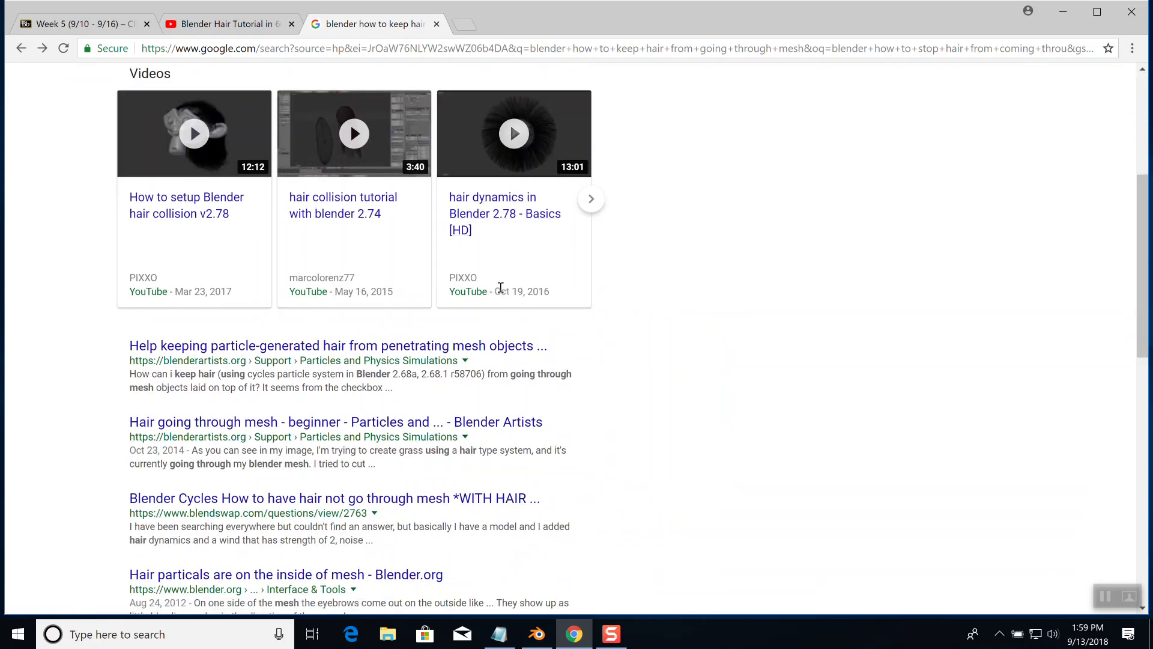
scroll(499, 287, up, 2)
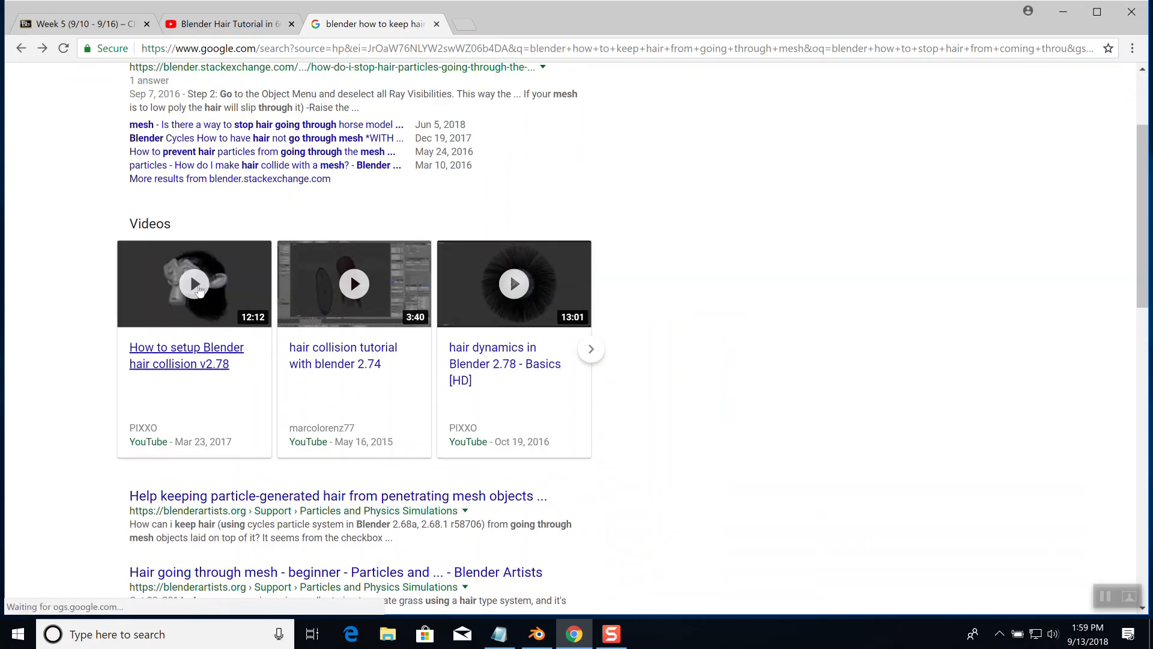
click(188, 283)
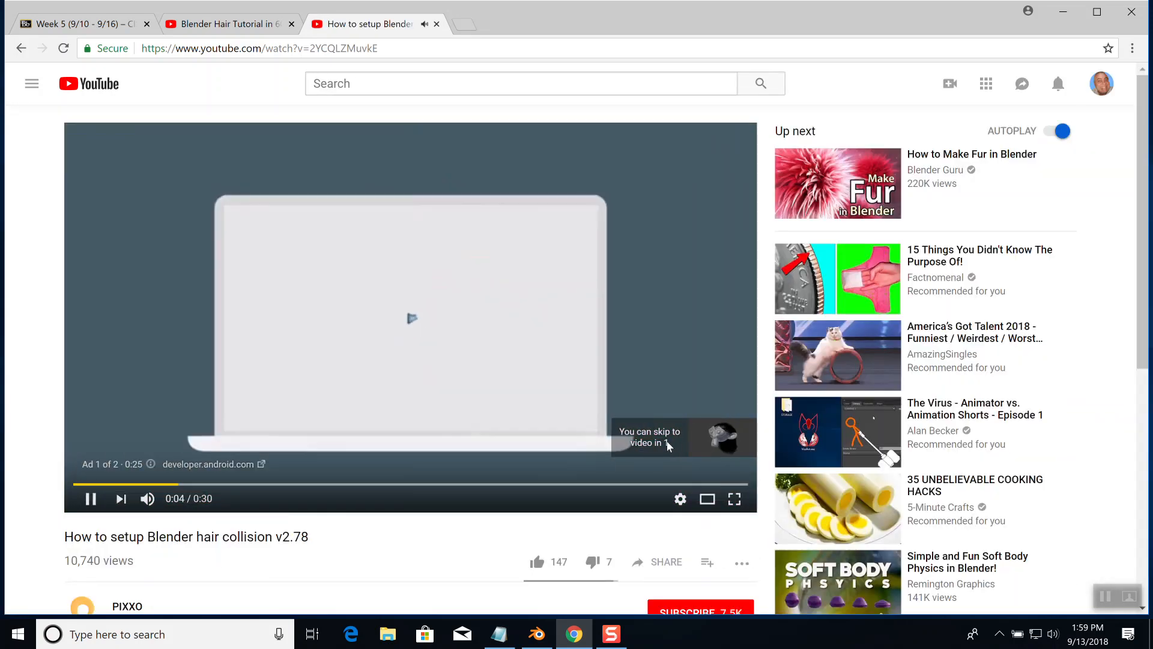
click(688, 443)
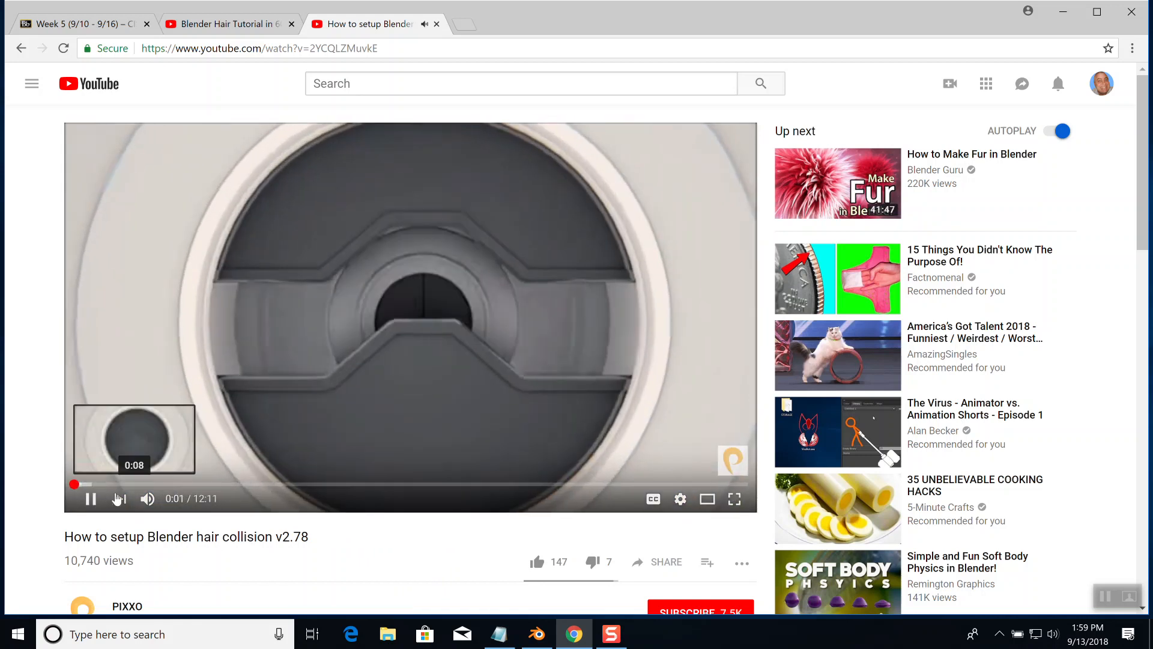
Preview the opening part of the hair collision video and pause it at 0:18
click(113, 487)
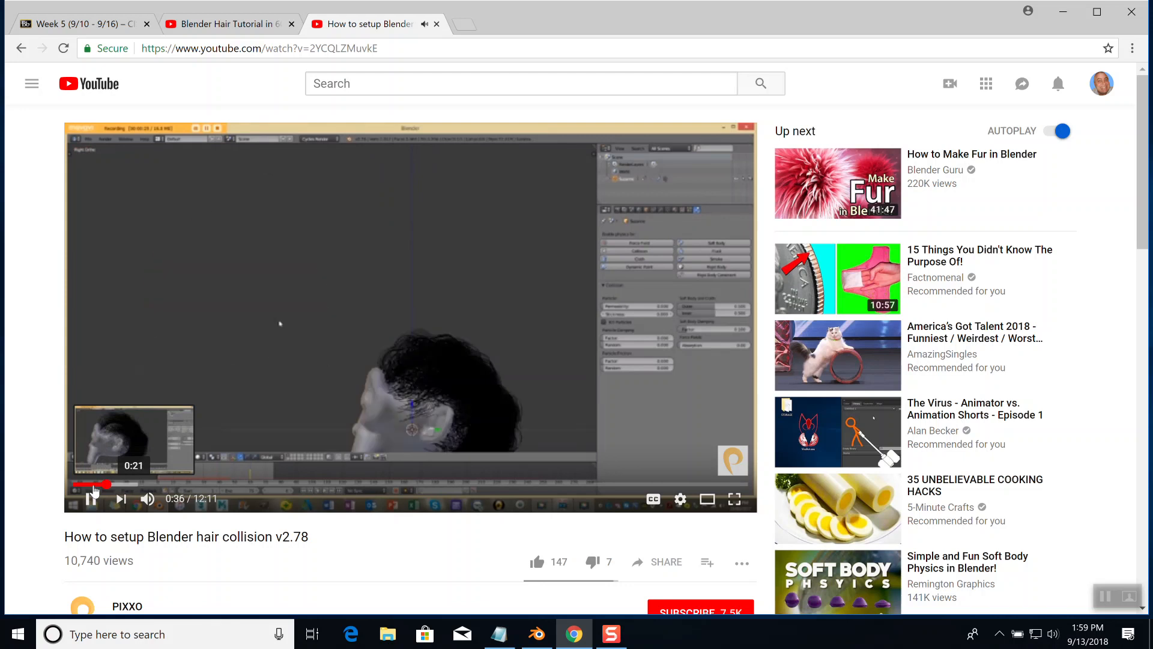
click(78, 488)
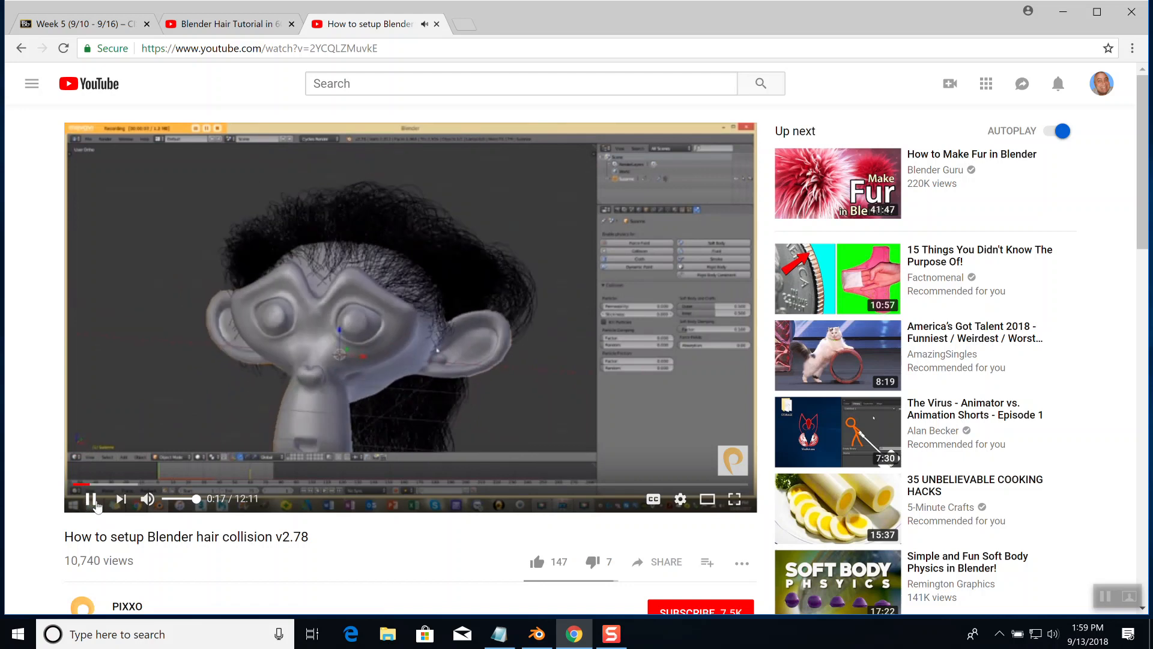
click(90, 499)
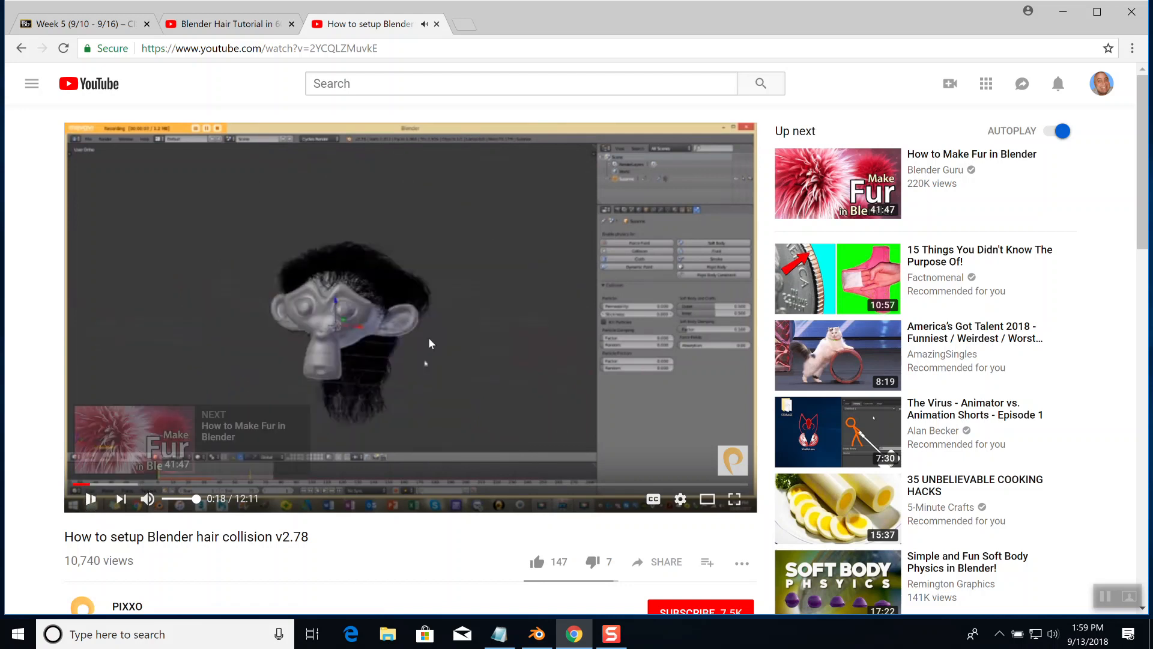
Minimize the browser, switch to Blender and inspect the monkey head's fur from the side and the front
click(1064, 13)
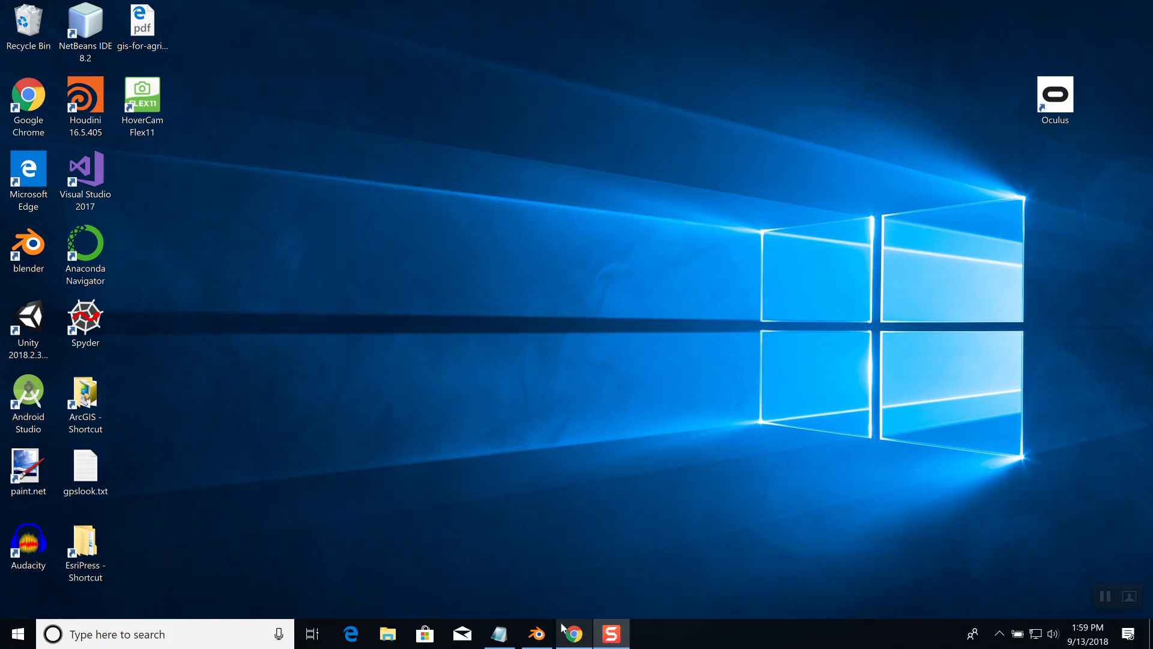
click(537, 633)
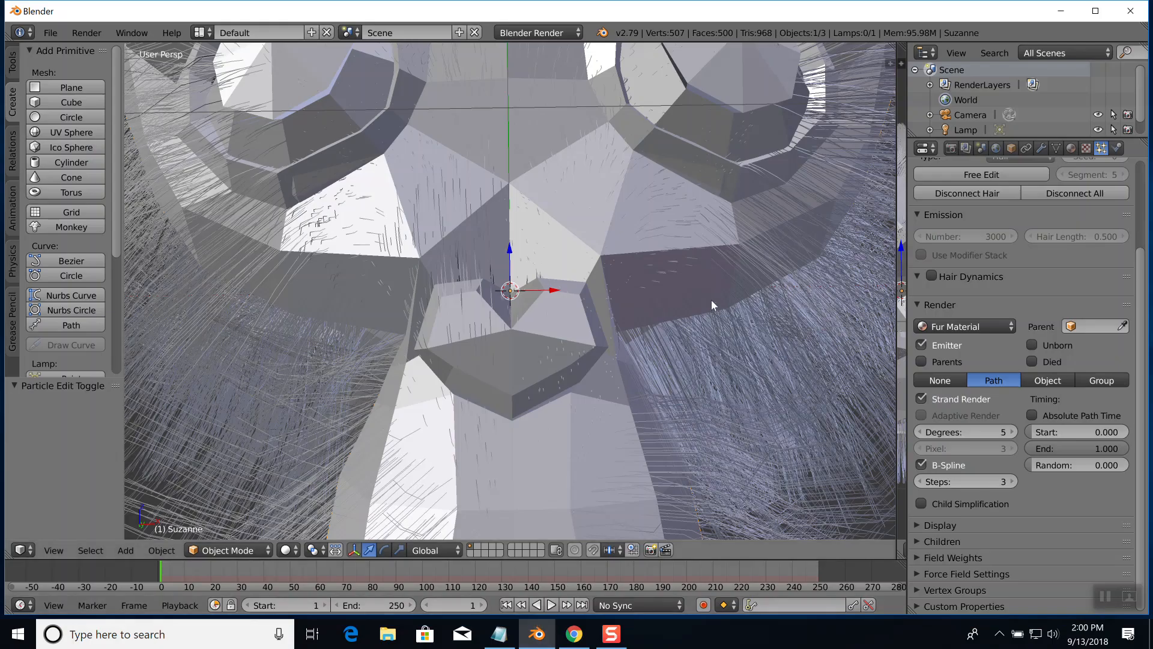
middle_drag(750, 297, 661, 322)
scroll(661, 322, down, 8)
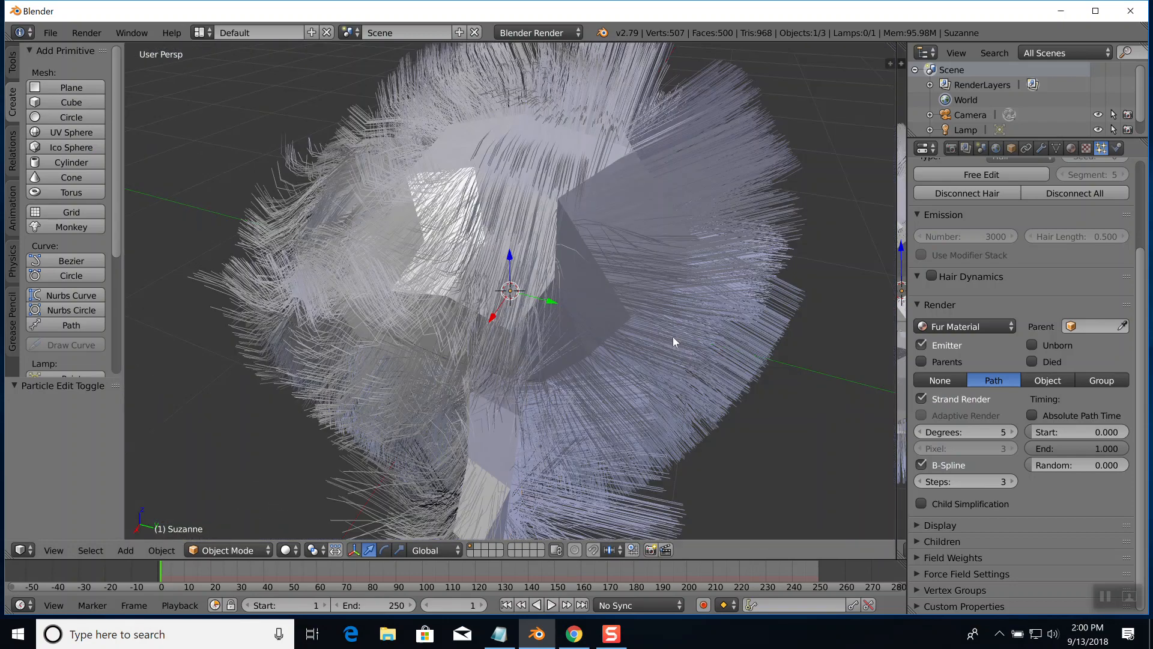
middle_drag(676, 334, 715, 306)
scroll(716, 303, up, 5)
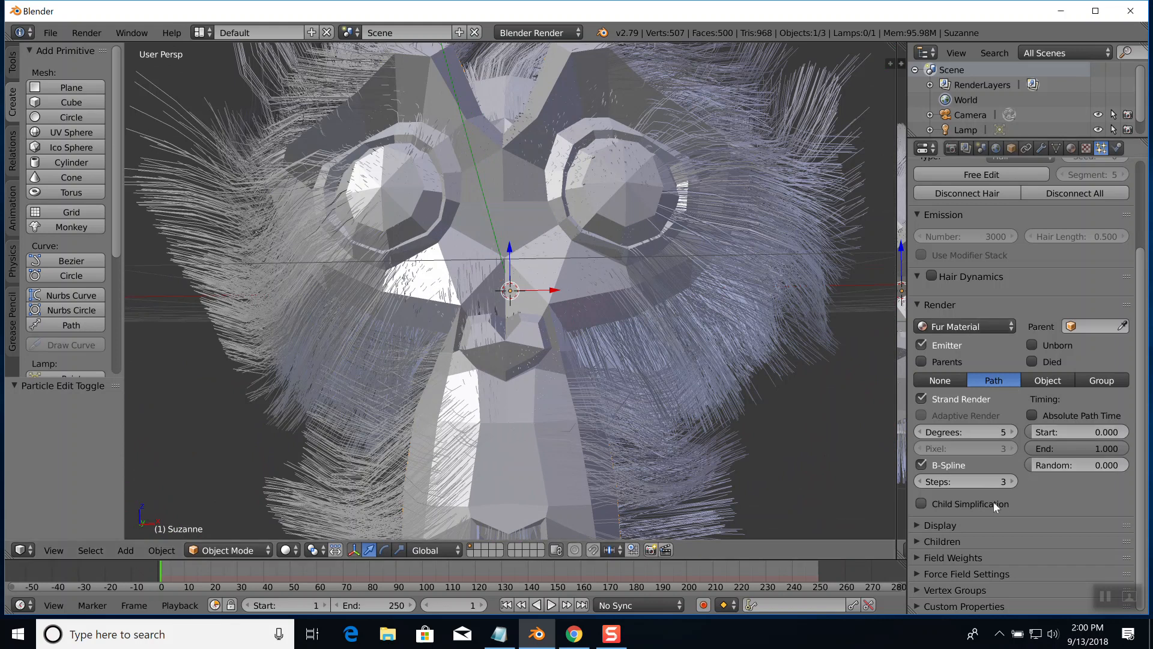
Expand the Display and Children settings of the monkey's particle system and look through their options
click(940, 526)
scroll(1012, 491, down, 2)
scroll(1016, 490, down, 4)
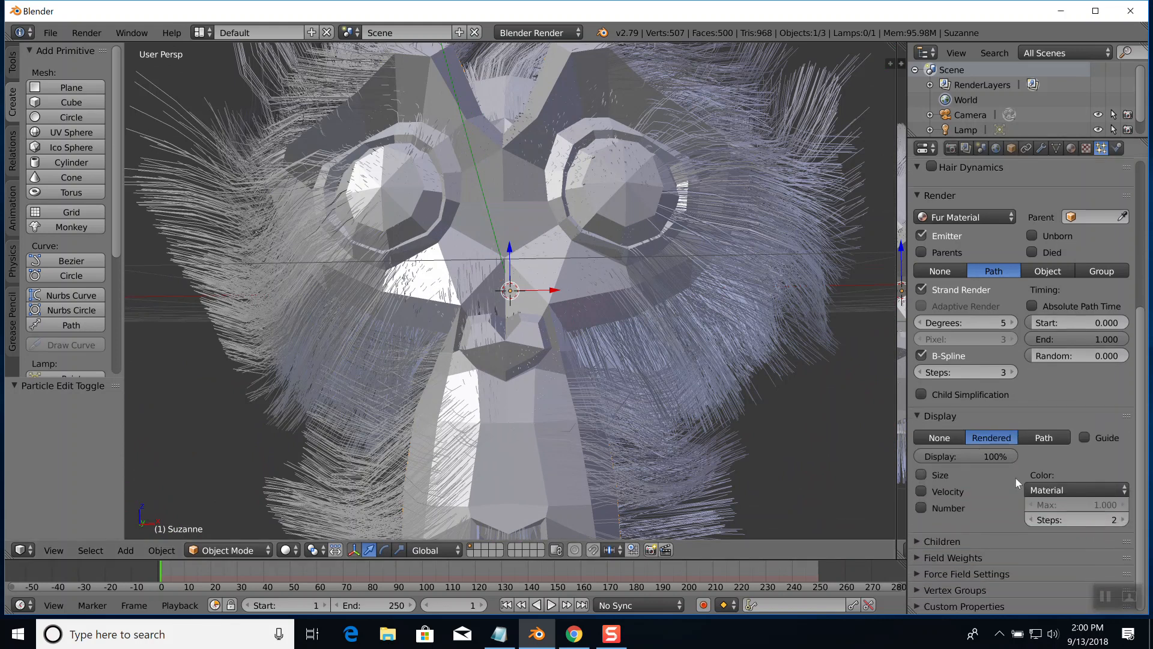
click(920, 541)
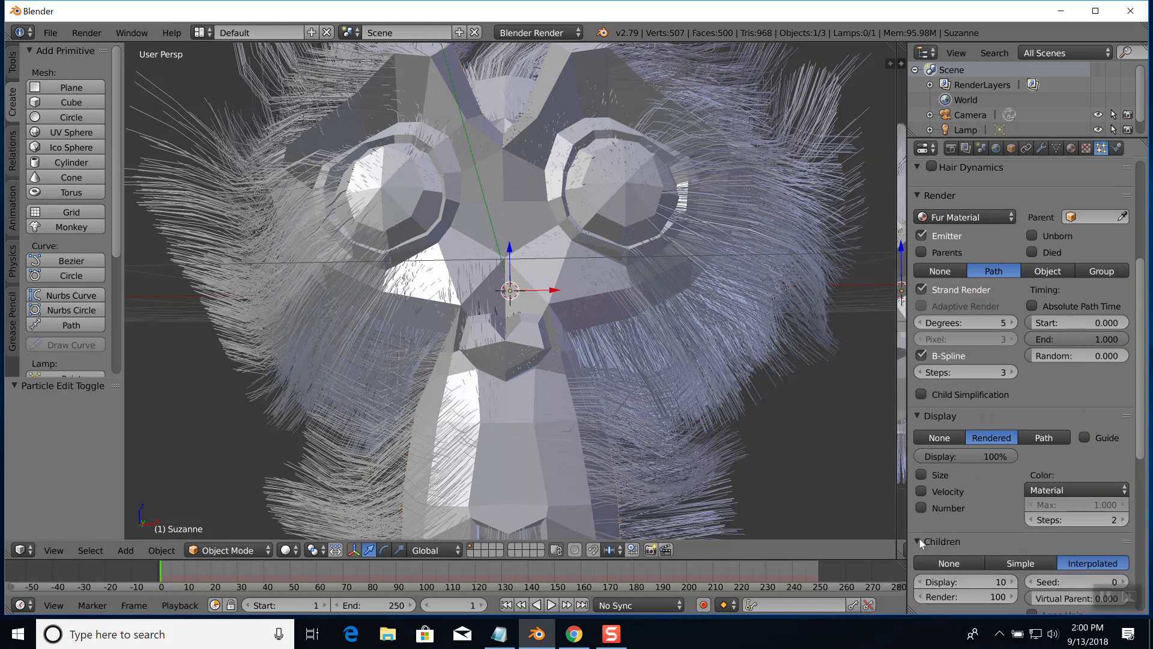
scroll(960, 513, down, 3)
scroll(959, 513, down, 4)
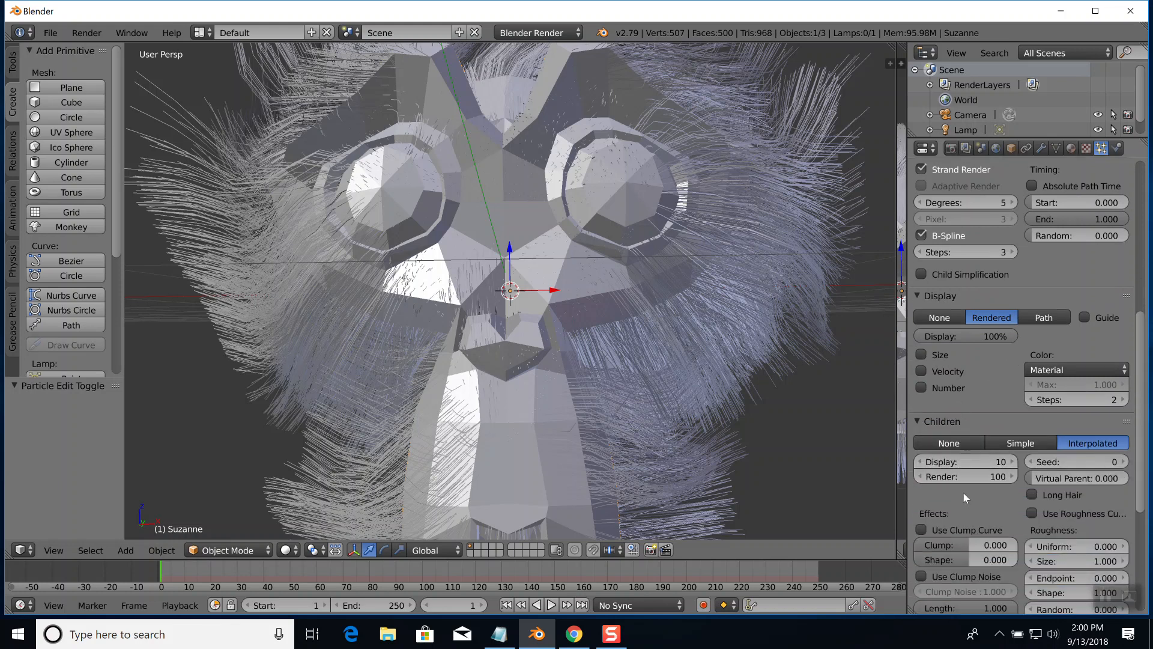
scroll(962, 491, down, 6)
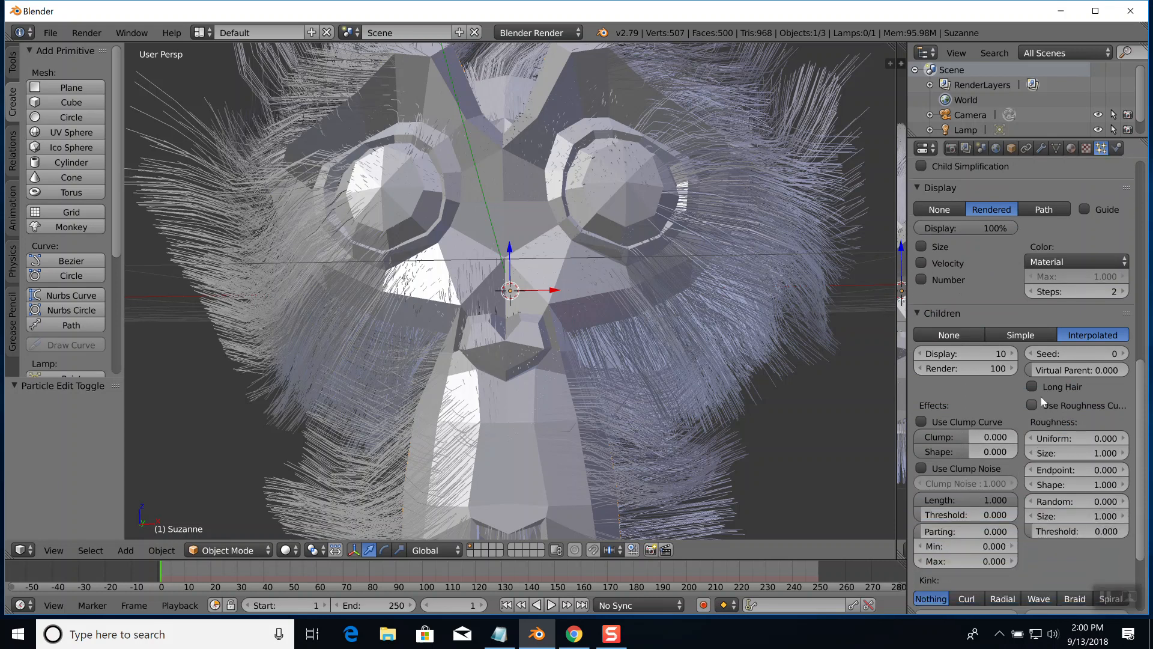
Try the Long Hair option for the particle system's children and switch it back off
click(1032, 386)
click(1033, 387)
scroll(971, 498, up, 2)
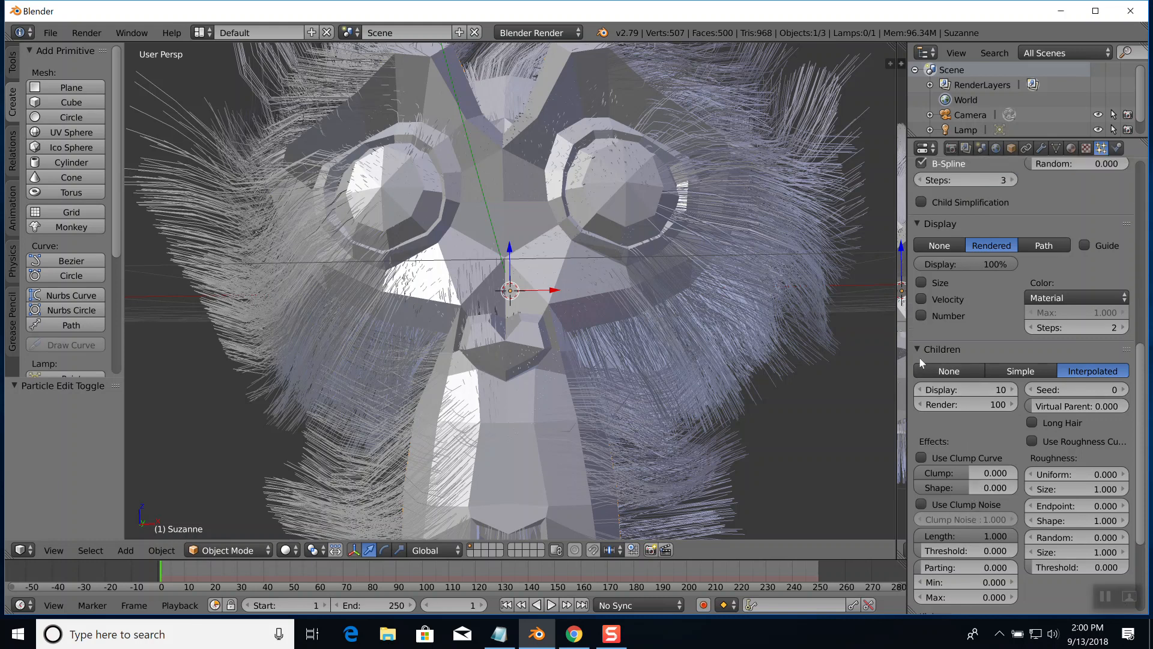
Compare the None, Simple and Interpolated child types on the monkey's fur and set the particle system's children to Simple
click(944, 368)
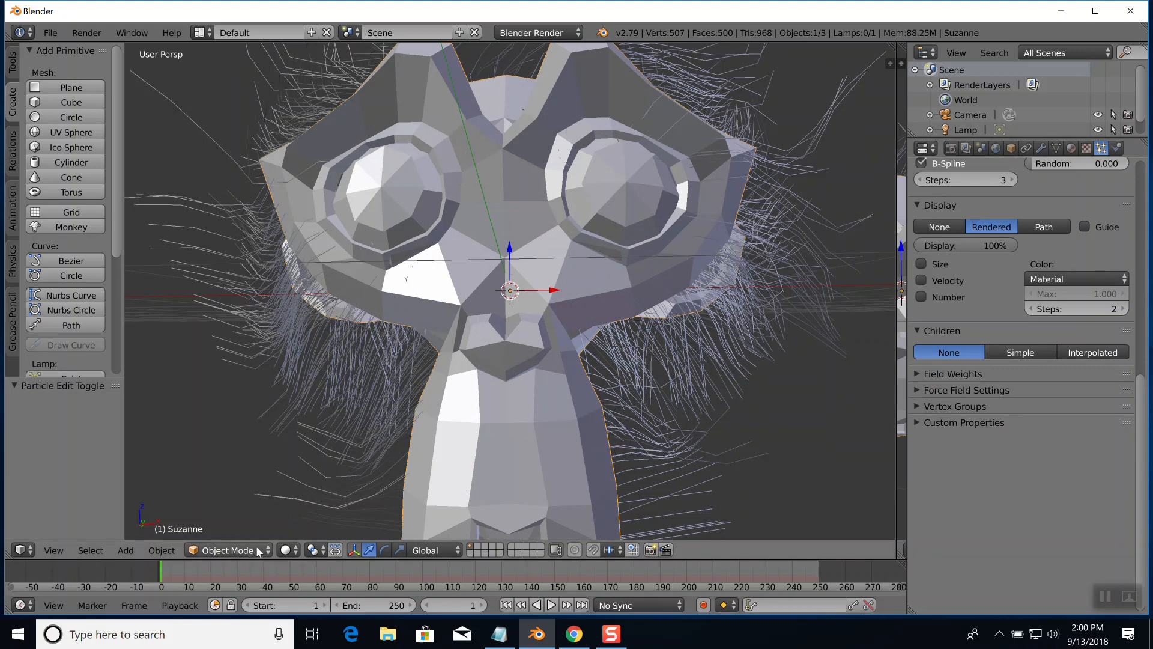
scroll(721, 294, up, 2)
scroll(715, 287, down, 4)
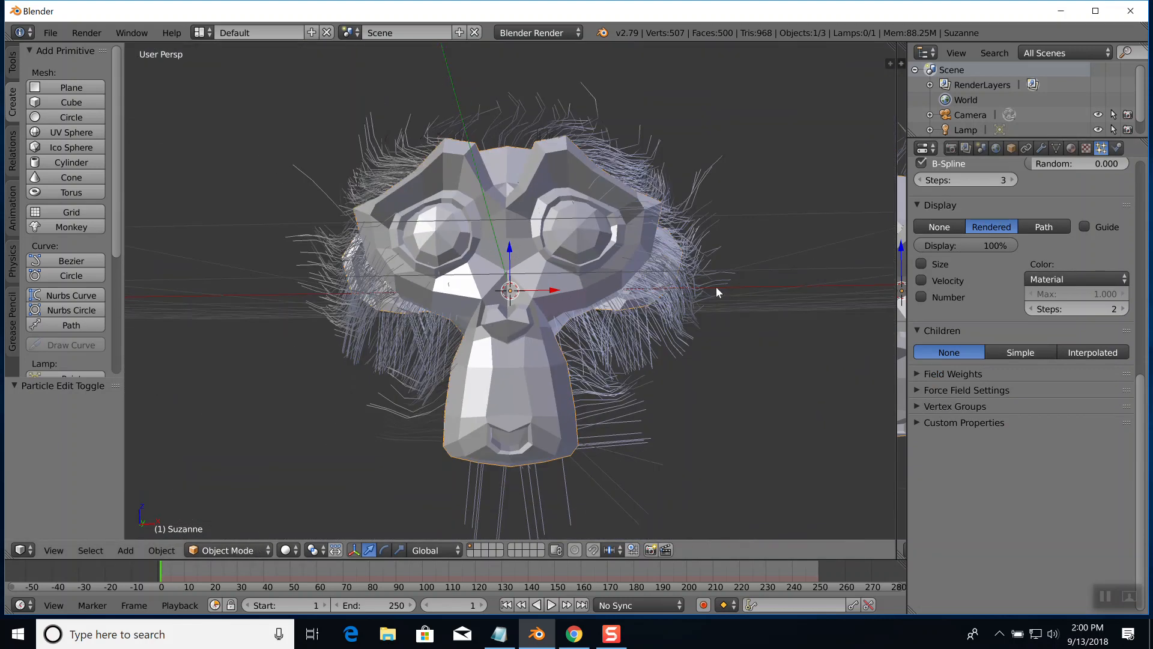
click(1020, 351)
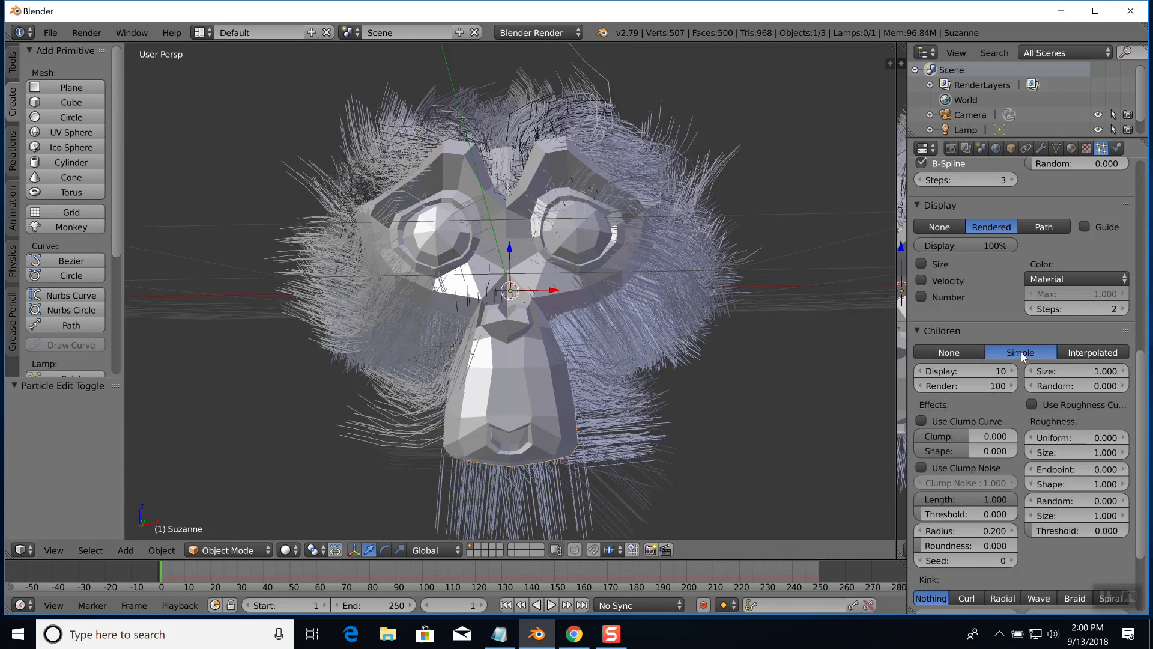
click(1087, 352)
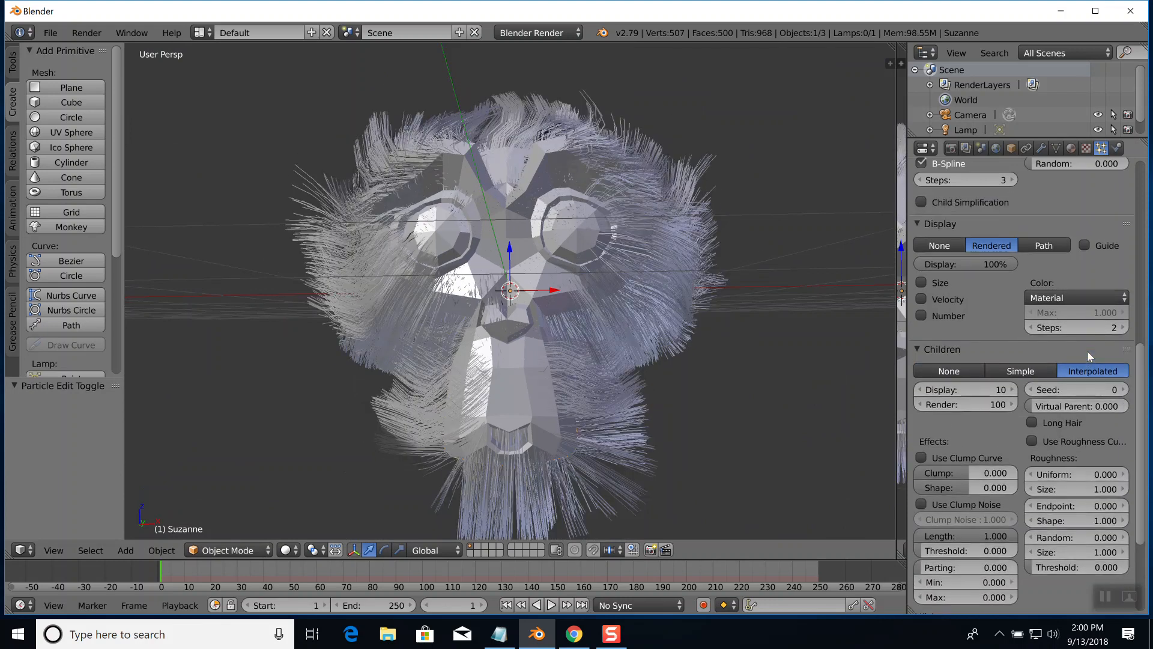
click(1022, 370)
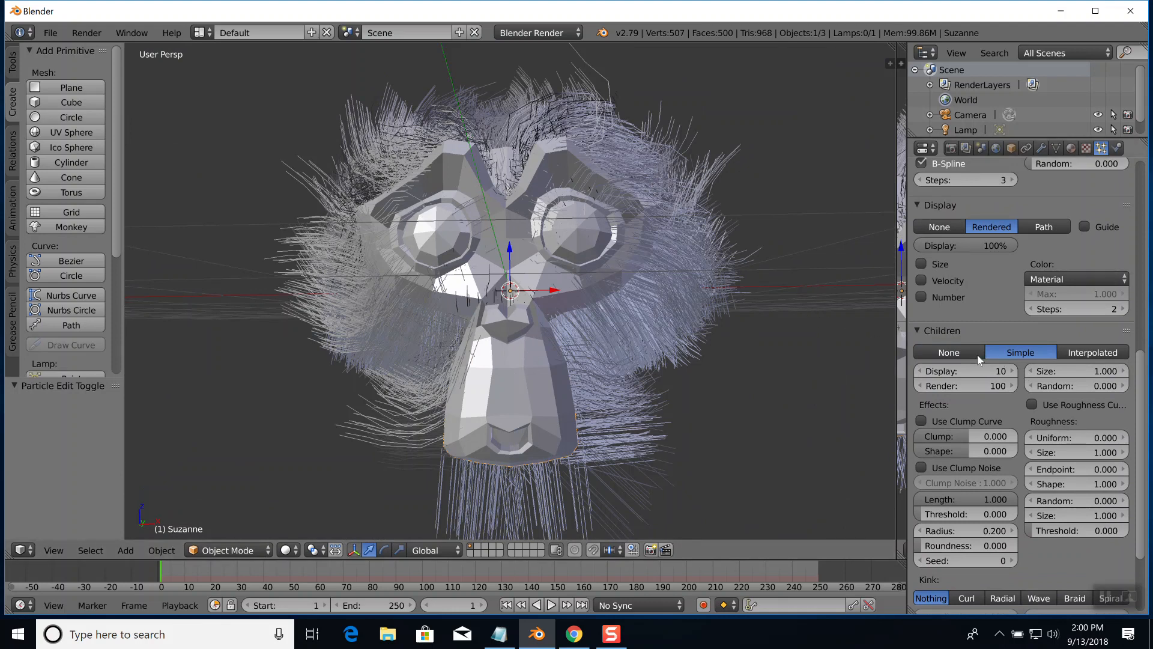
click(960, 355)
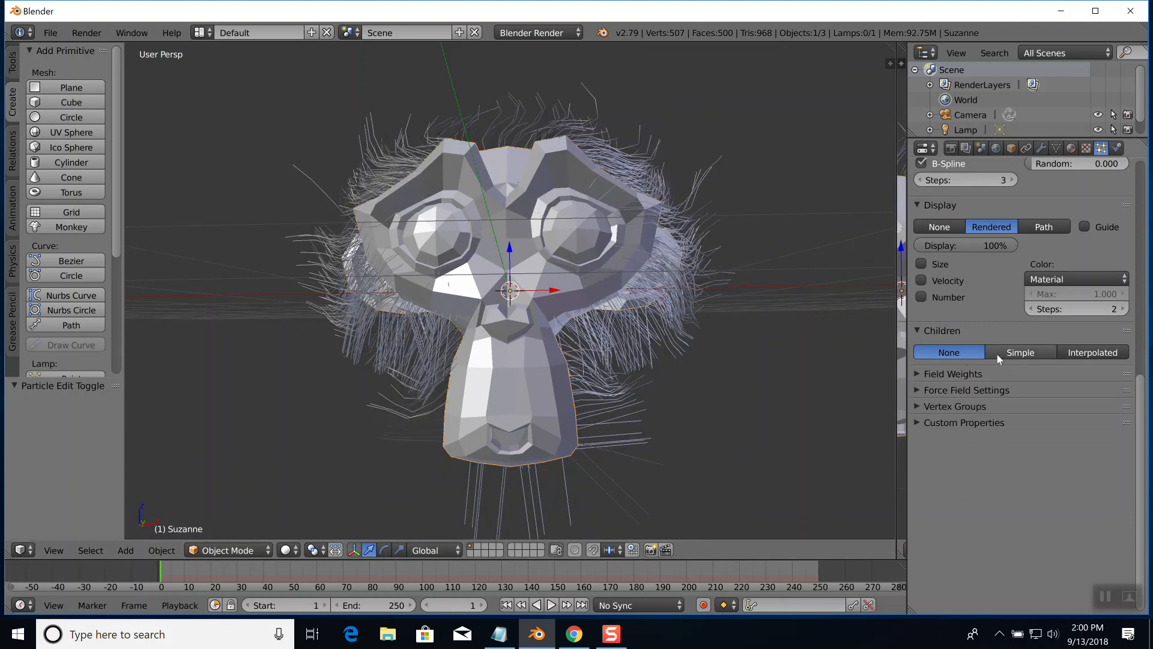
click(1013, 353)
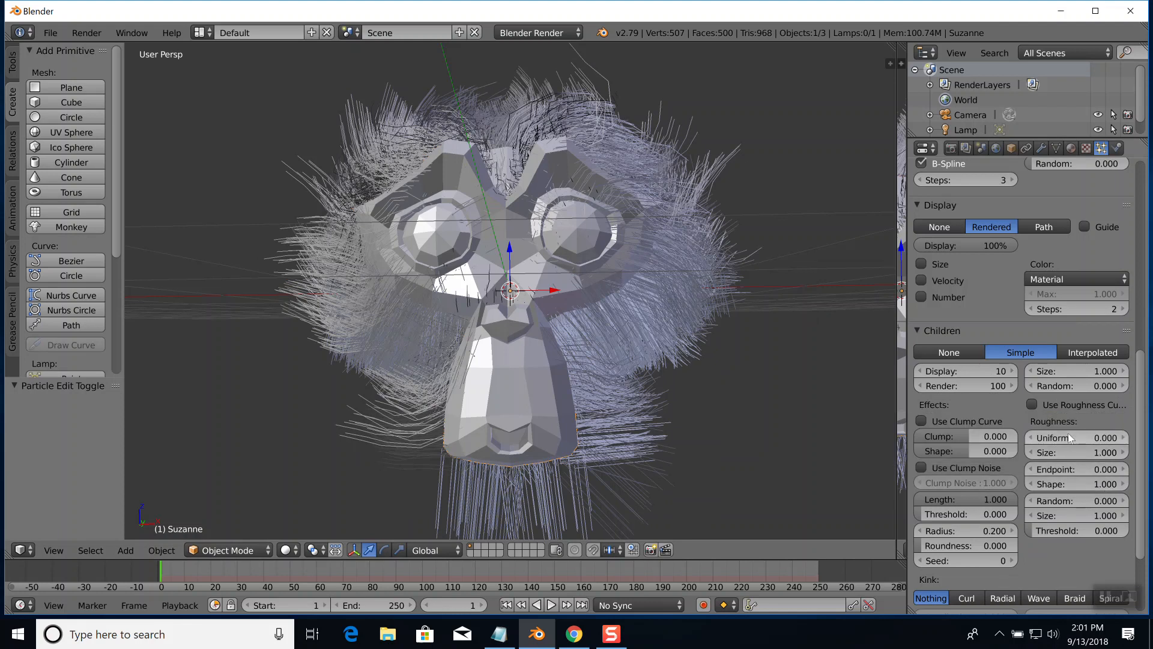
mouse_move(759, 337)
middle_down()
mouse_move(668, 349)
mouse_move(669, 360)
mouse_move(755, 346)
middle_up()
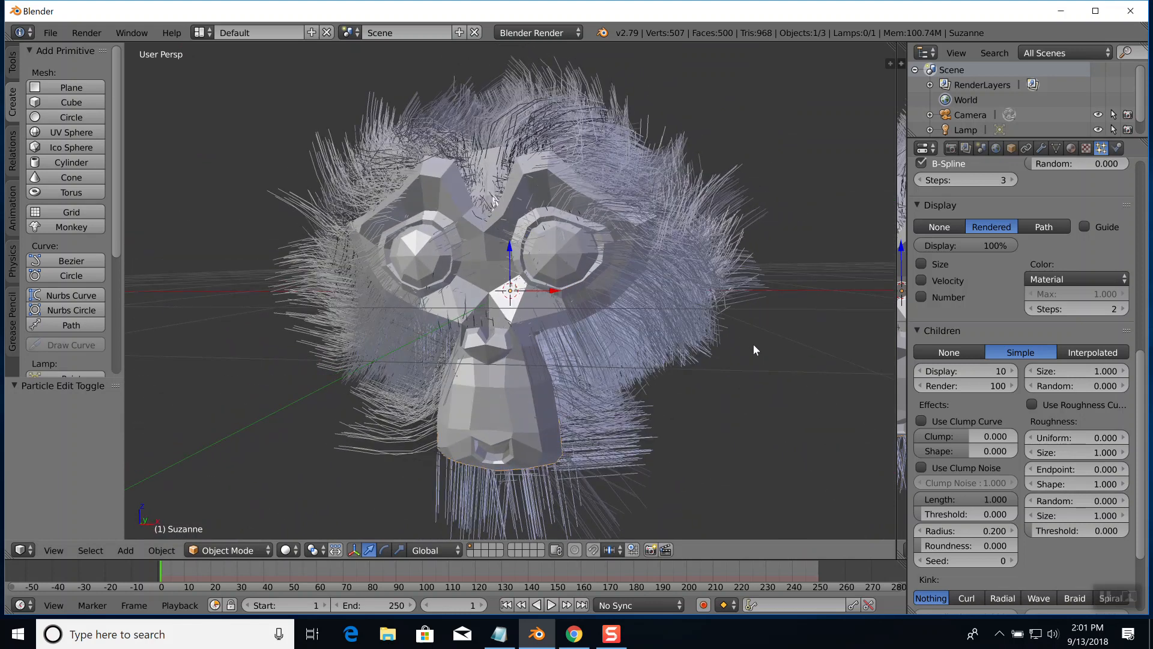
Switch the monkey head from Object Mode to Particle Edit mode and inspect its parent hairs from the side
click(235, 551)
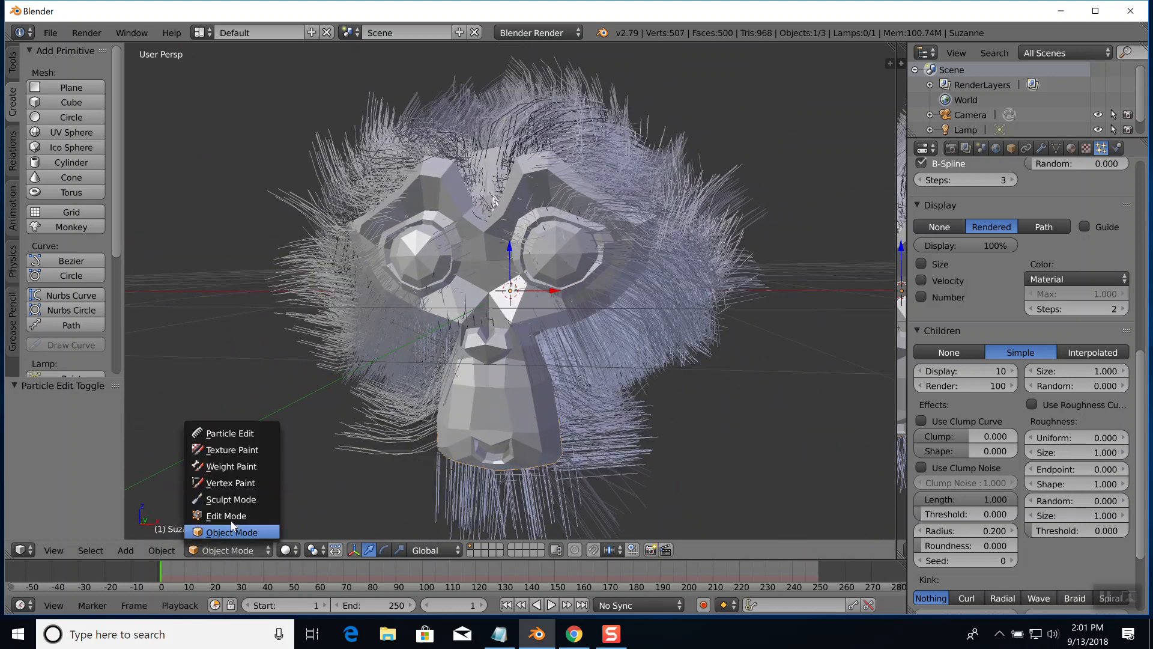
click(229, 432)
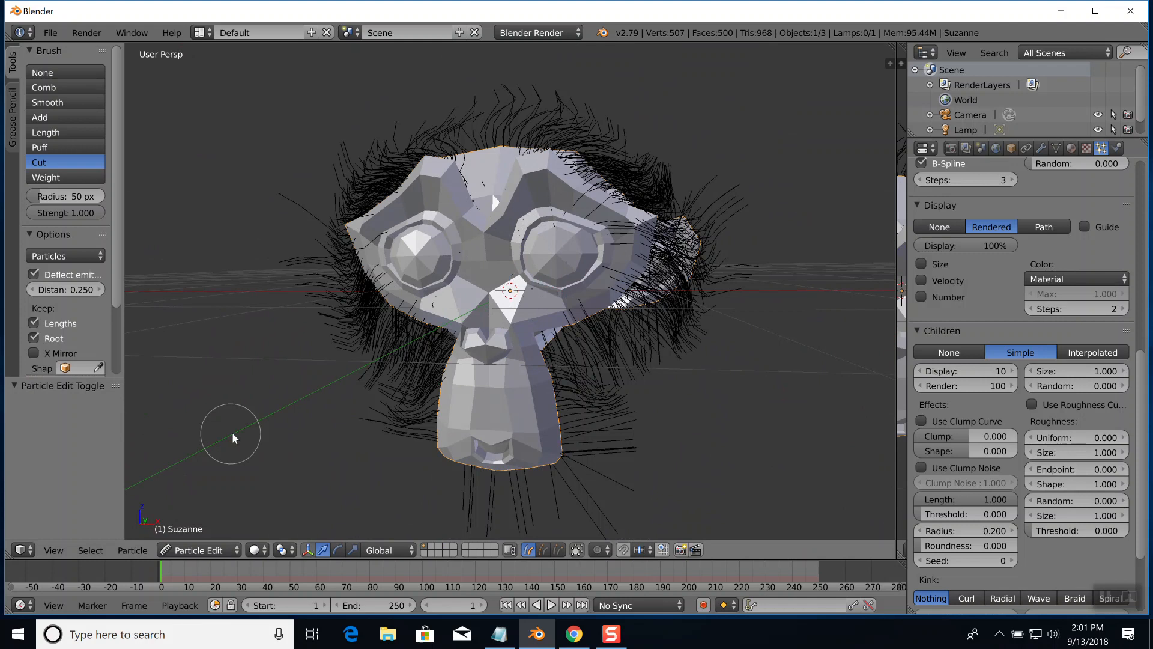
middle_drag(595, 347, 569, 349)
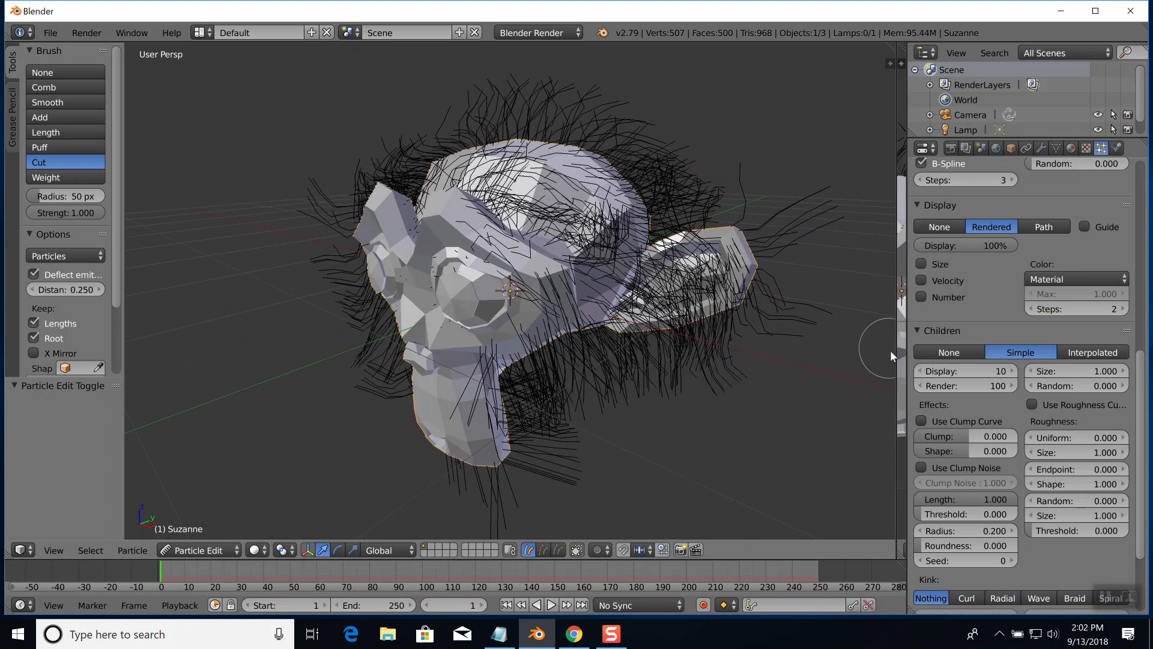
Expand the Field Weights settings of the monkey's particle system and look through their options
scroll(1001, 388, down, 3)
scroll(996, 386, down, 4)
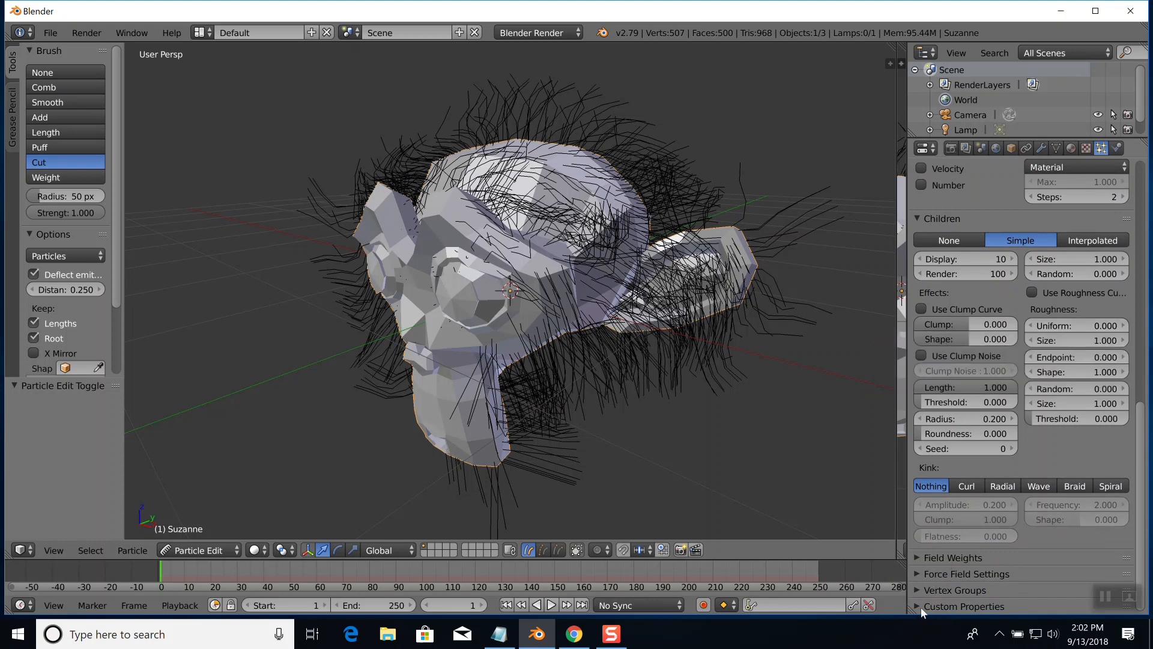
click(916, 557)
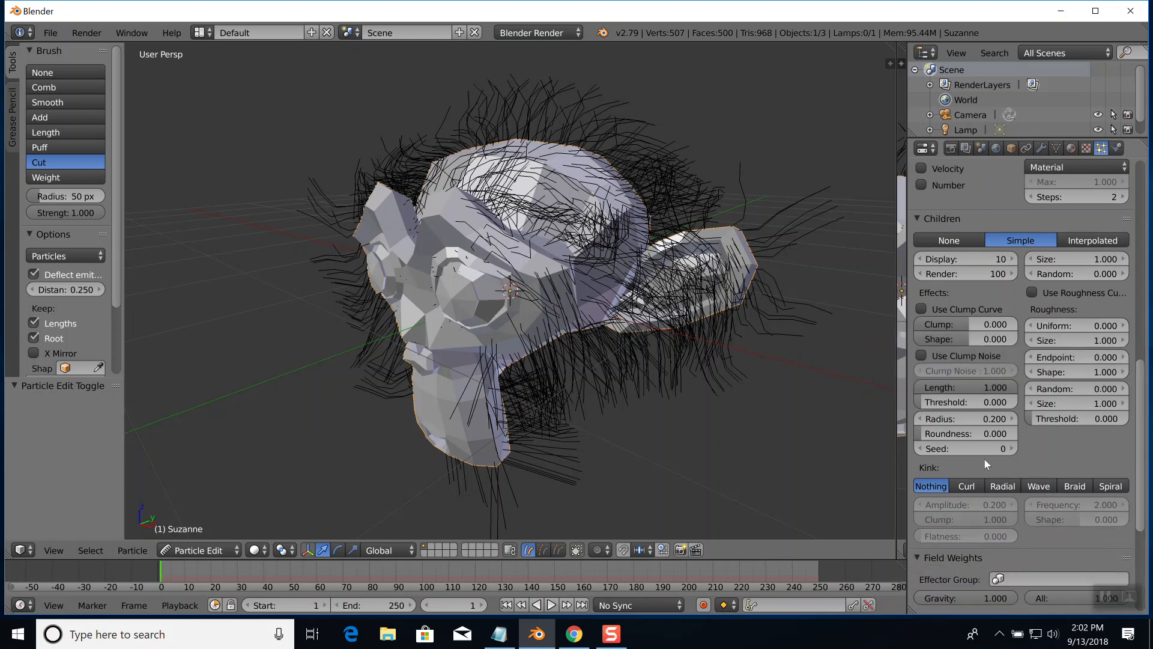
scroll(974, 469, down, 4)
scroll(974, 470, down, 3)
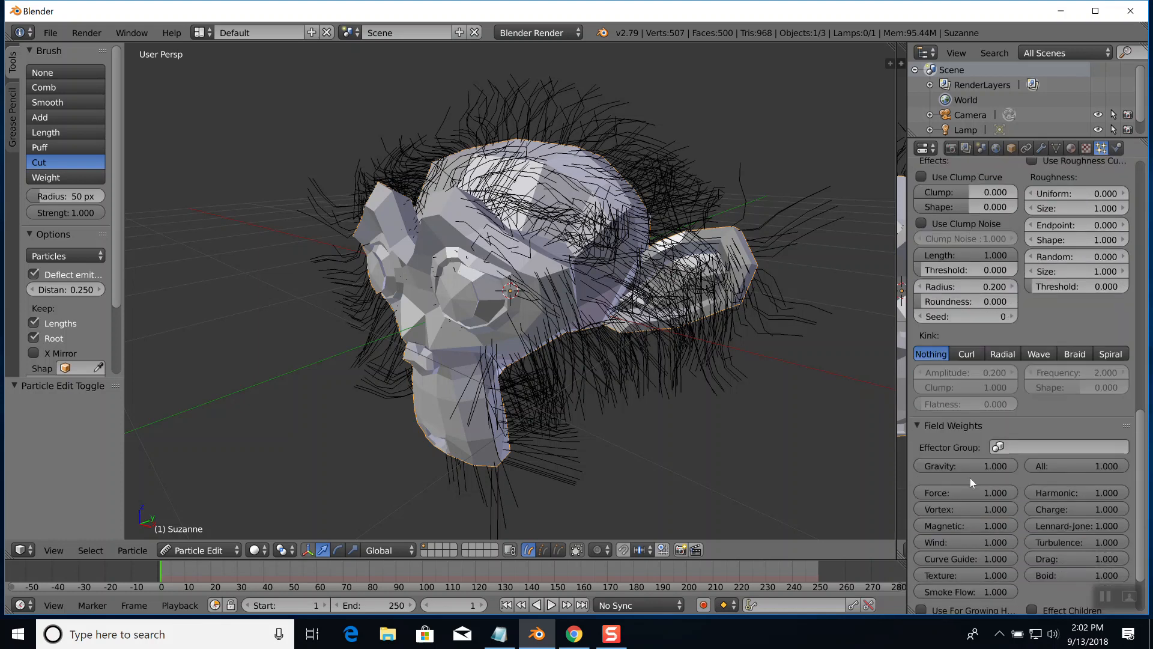
scroll(971, 478, up, 3)
scroll(1070, 444, up, 4)
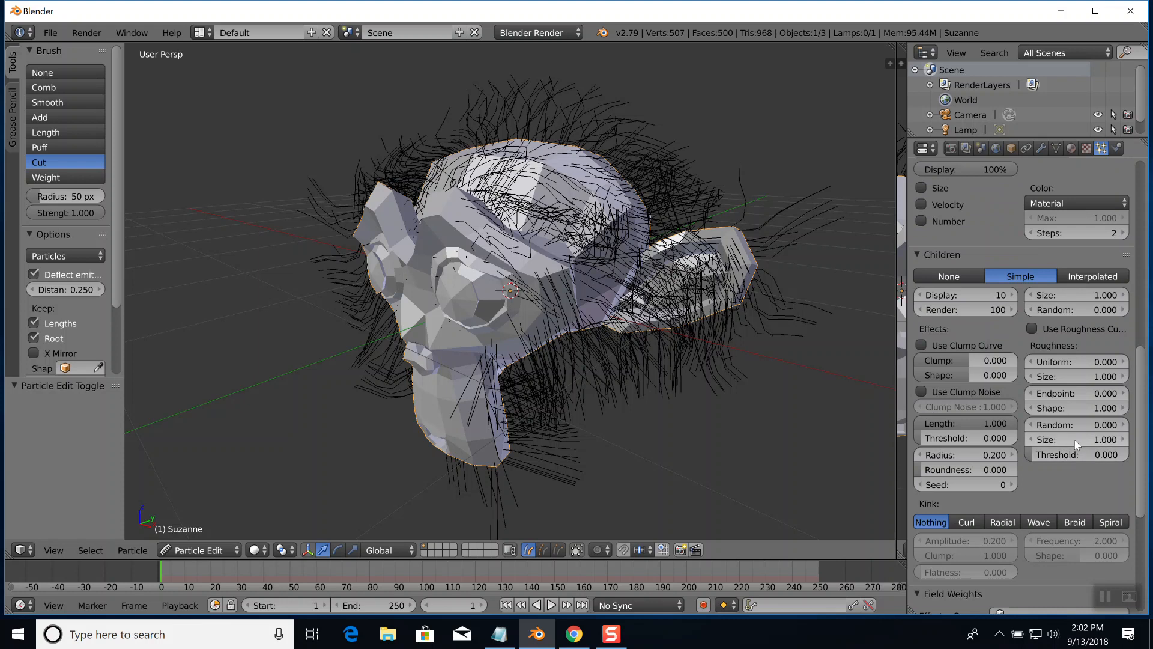
Set the random size variation of the Simple children to 0.5
scroll(1075, 439, up, 2)
click(1099, 347)
text(0.0)
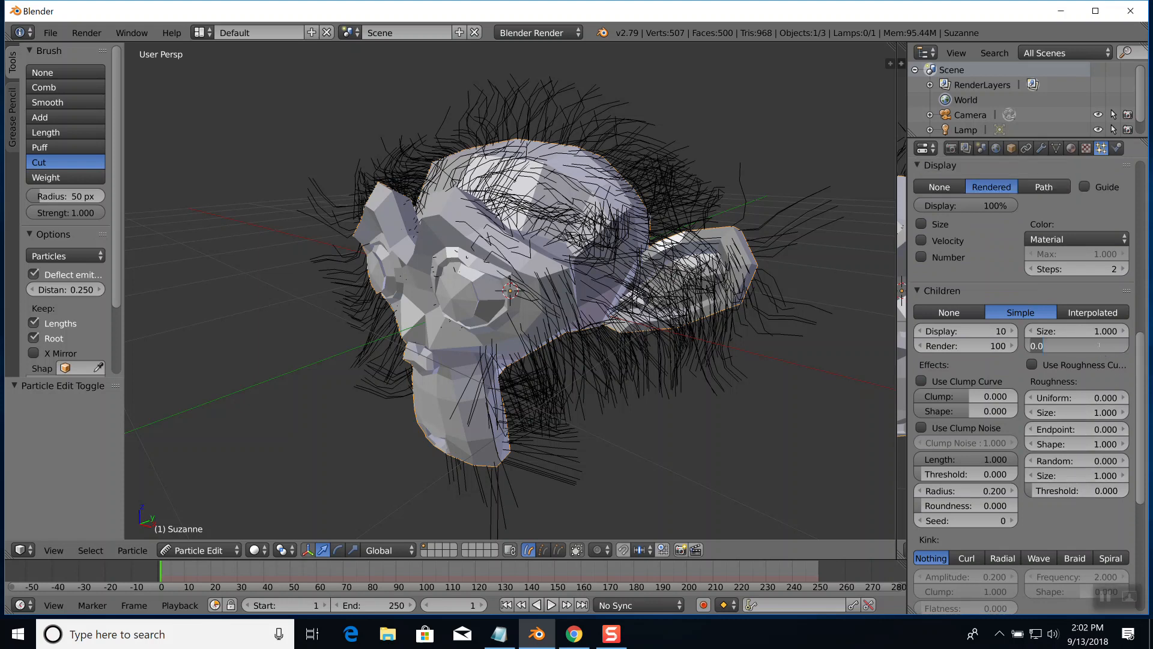
key(BackSpace)
key(BackSpace)
text(5)
key(Return)
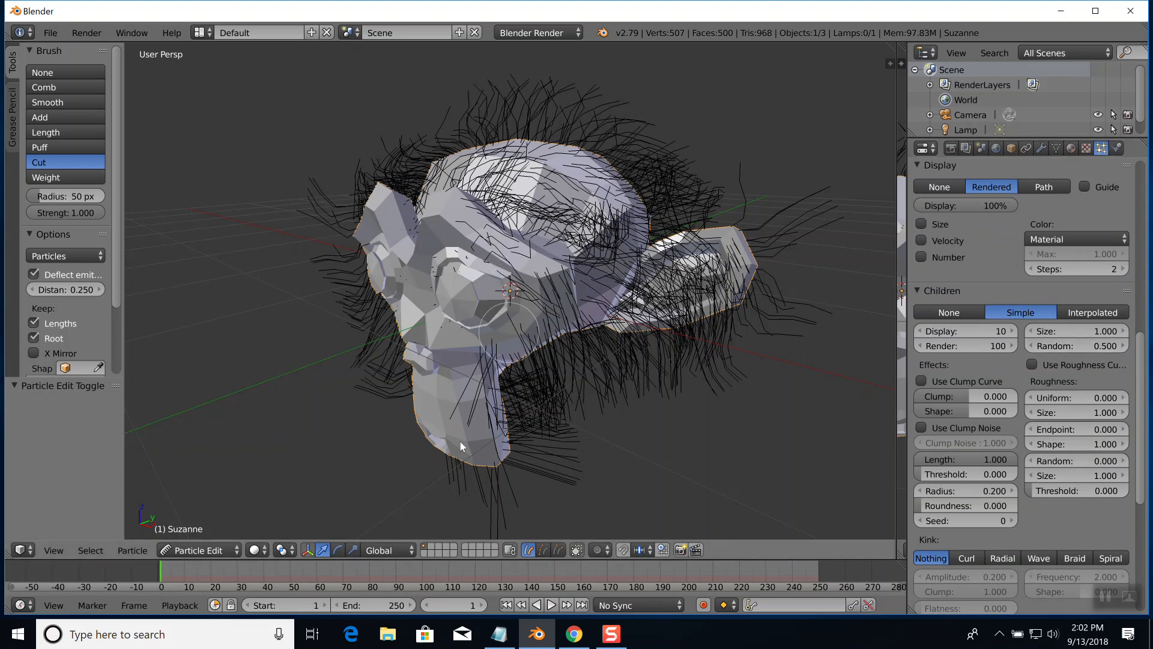
Return the monkey head from Particle Edit to Object Mode and view its fur from the front
click(231, 552)
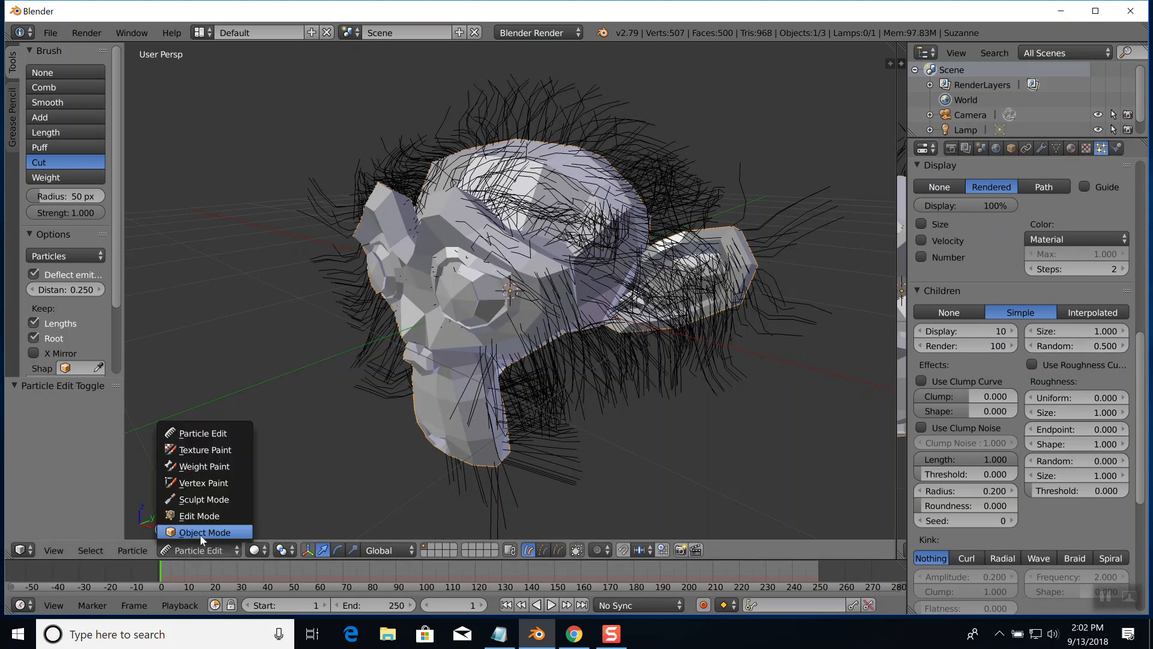
click(200, 533)
middle_drag(394, 381, 429, 378)
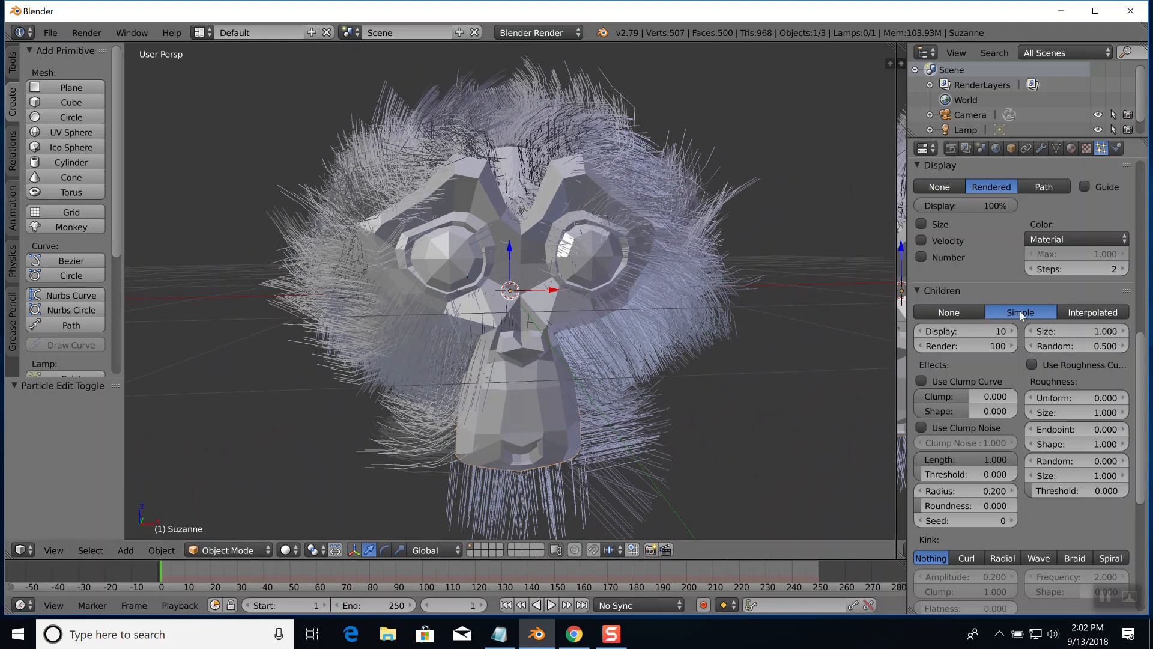
Set the particle system's children to Interpolated and check the fur from the side and front
click(1086, 317)
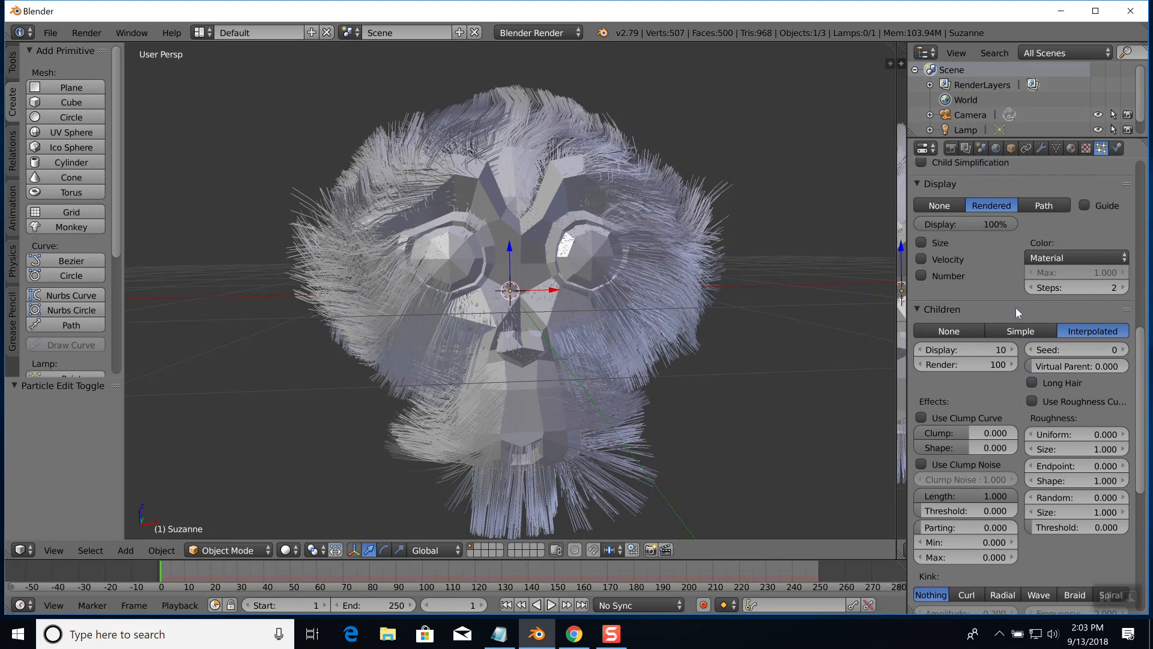
middle_drag(827, 279, 764, 280)
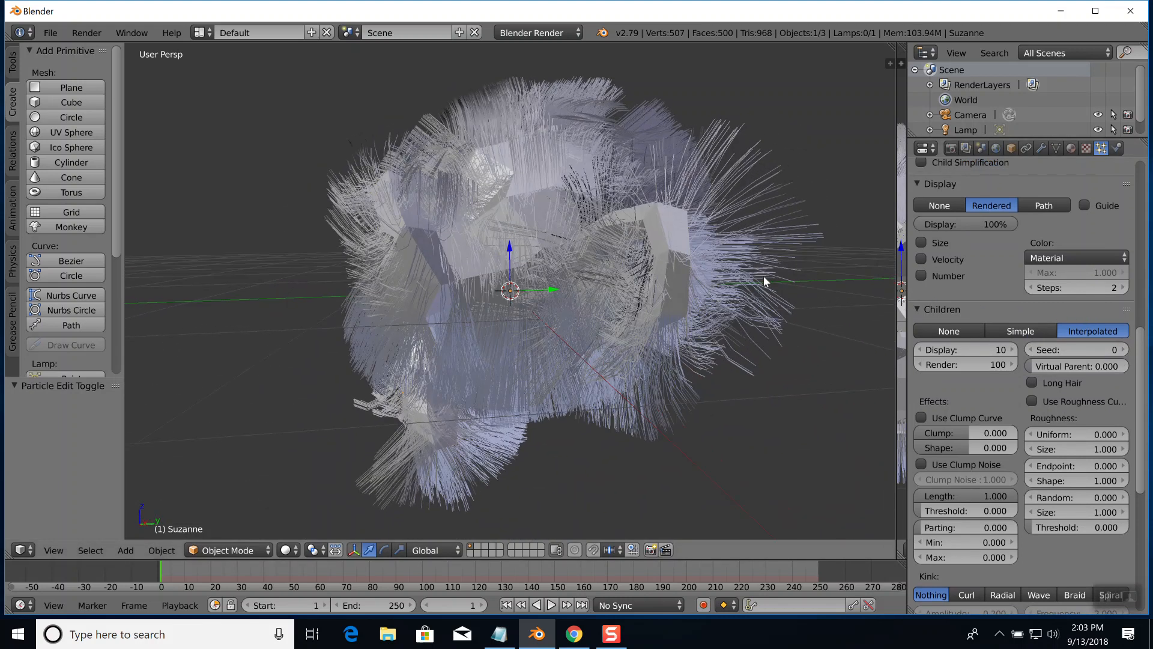
middle_drag(697, 257, 752, 254)
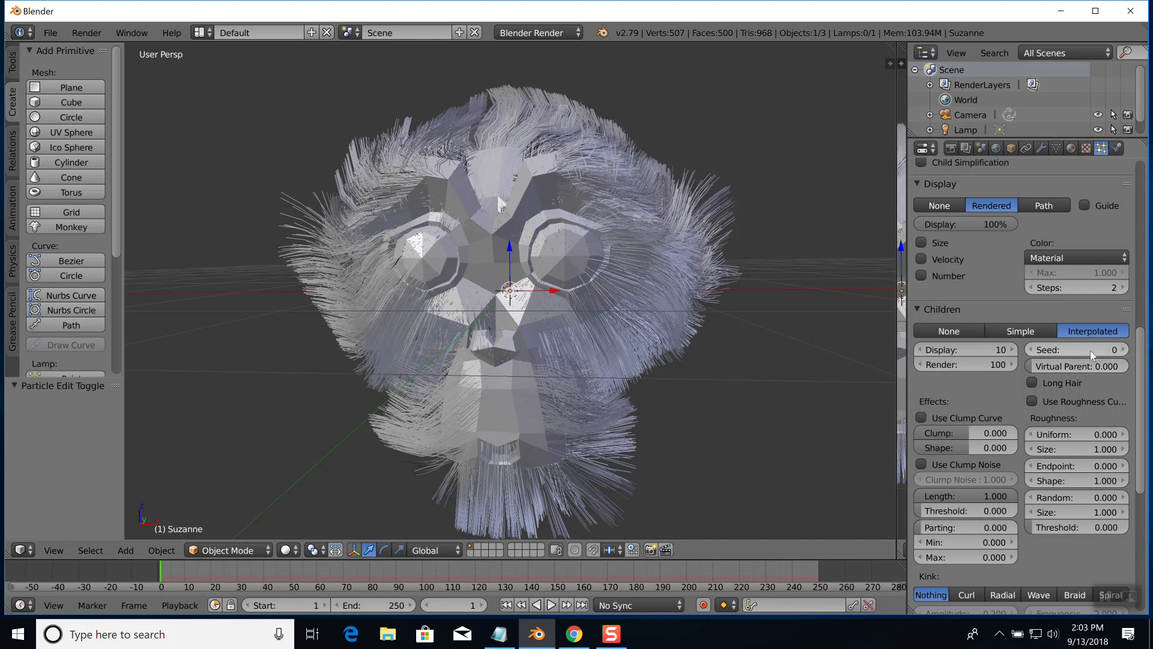
Raise the seed of the Interpolated children to 20
click(1123, 350)
click(1122, 349)
click(1123, 351)
click(1123, 350)
click(1123, 350)
click(1123, 350)
click(1123, 350)
click(1123, 351)
click(1122, 350)
click(1123, 350)
click(1123, 350)
click(1123, 351)
click(1123, 350)
click(1123, 350)
click(1123, 350)
click(1123, 350)
click(1123, 350)
click(1123, 350)
click(1123, 350)
click(1123, 350)
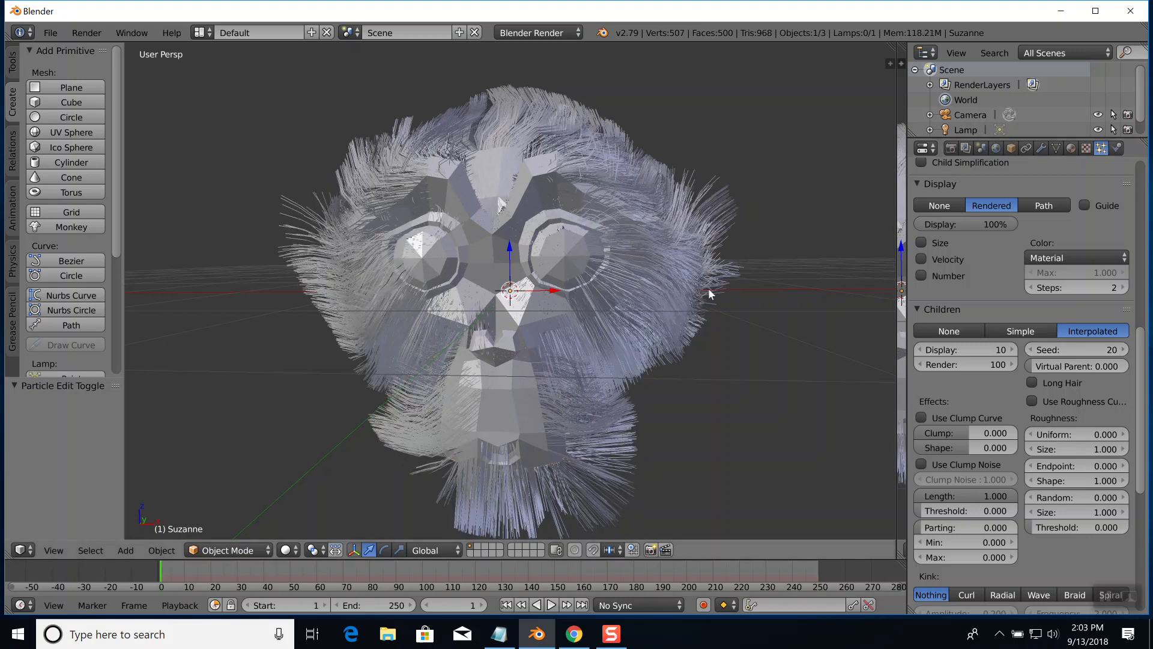
Examine the fur from several angles and set the number of displayed children per parent to 100
mouse_move(734, 287)
middle_down()
mouse_move(765, 287)
mouse_move(692, 296)
mouse_move(768, 297)
mouse_move(713, 290)
middle_up()
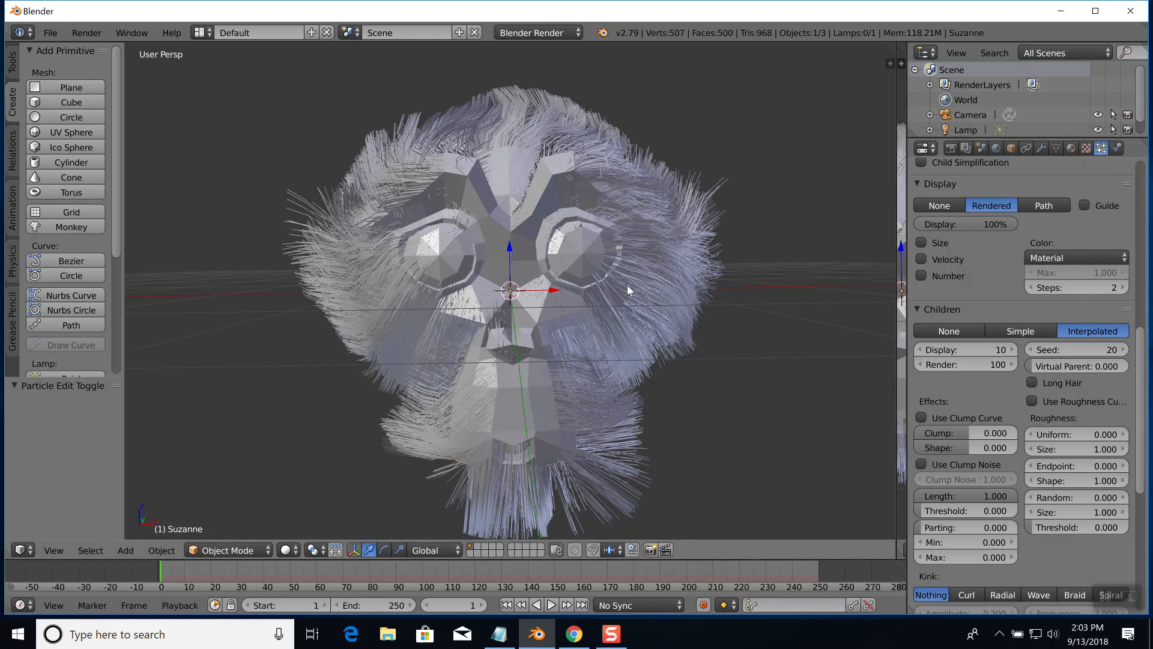
scroll(630, 288, down, 3)
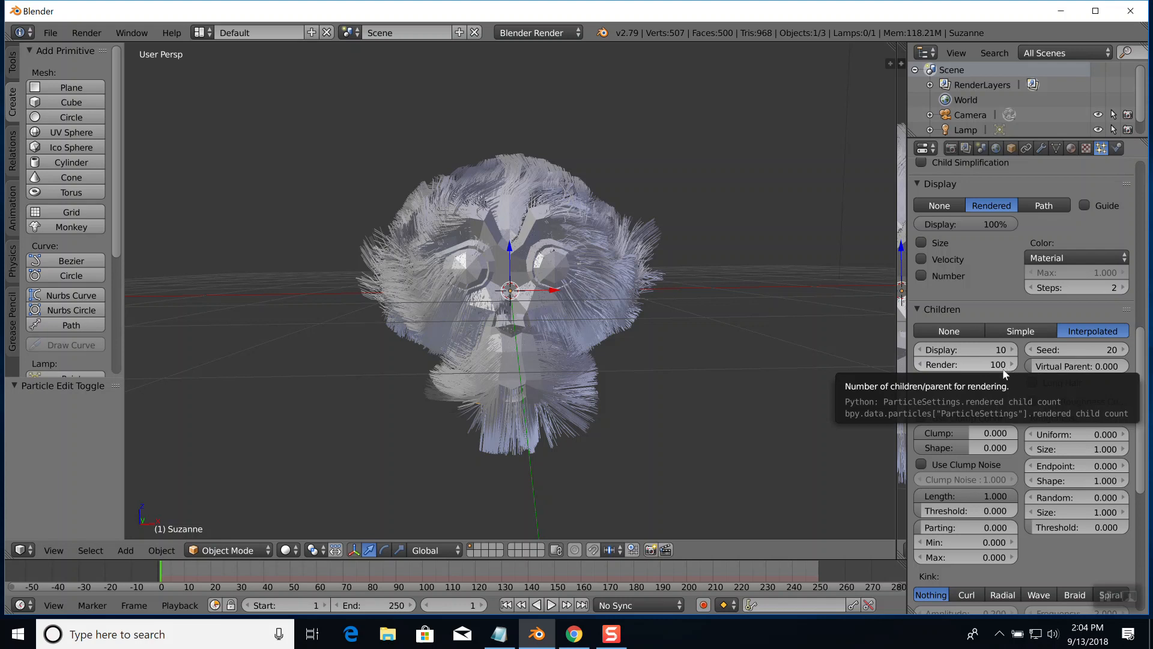
scroll(629, 301, up, 4)
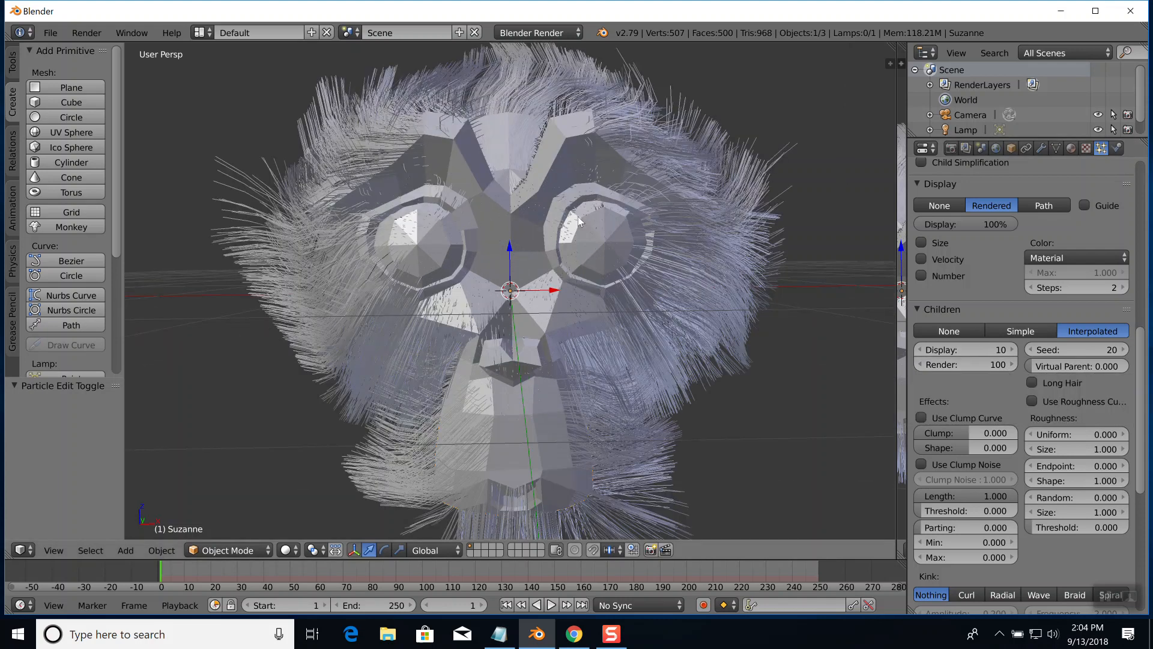
middle_drag(619, 291, 639, 335)
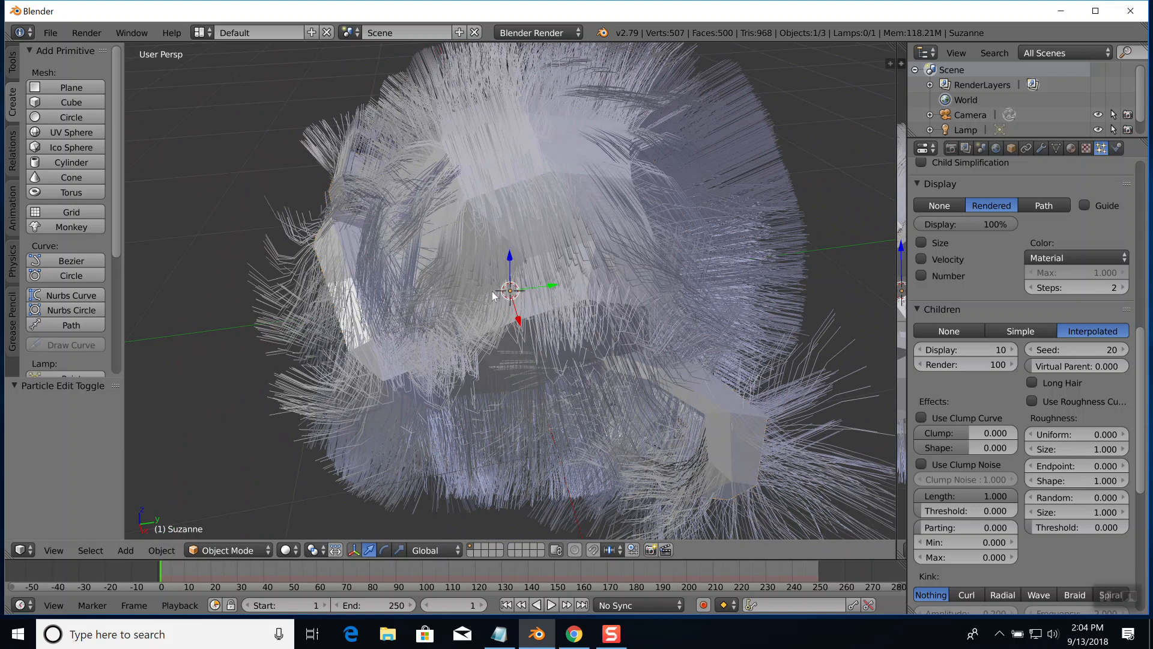
middle_drag(494, 282, 570, 243)
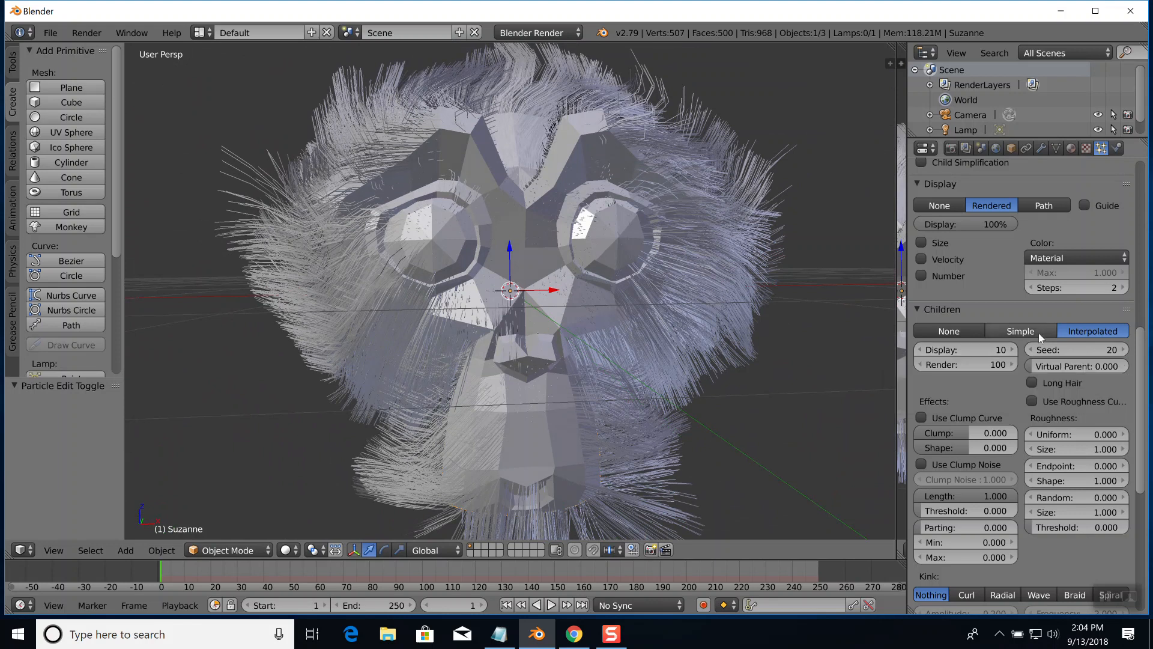
click(1007, 349)
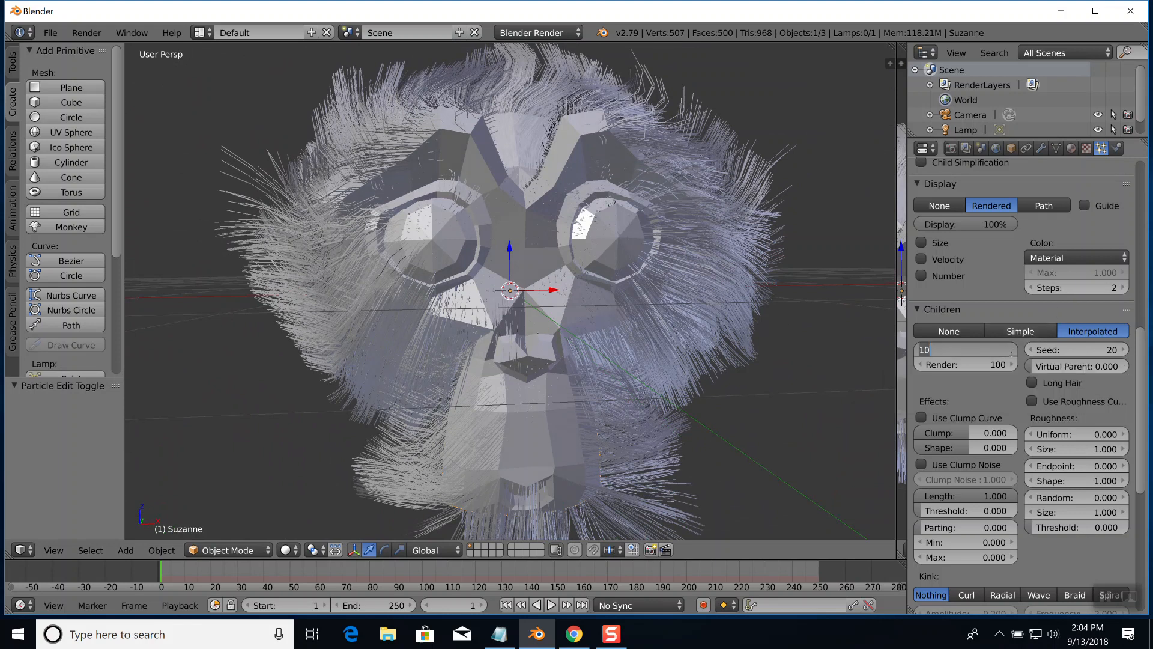
text(100)
key(Return)
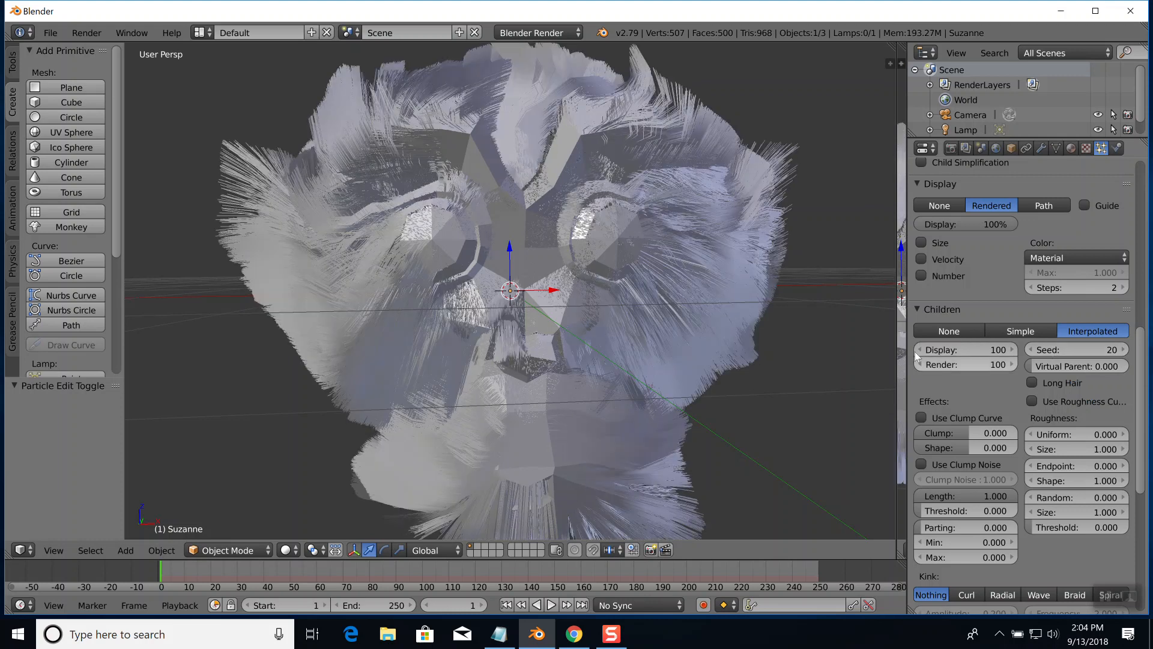
mouse_move(777, 311)
middle_down()
mouse_move(716, 327)
mouse_move(694, 358)
mouse_move(755, 353)
mouse_move(788, 330)
mouse_move(791, 310)
mouse_move(777, 311)
middle_up()
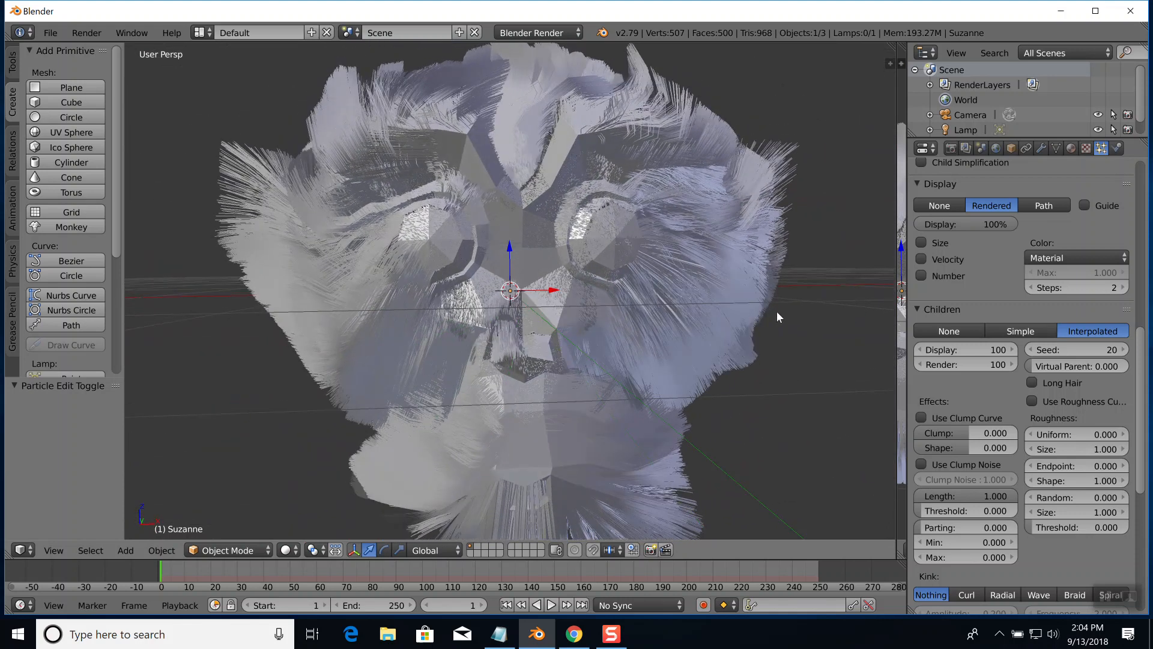
Try 1000 displayed children per parent on the monkey's fur and set the number back to 10
click(1003, 351)
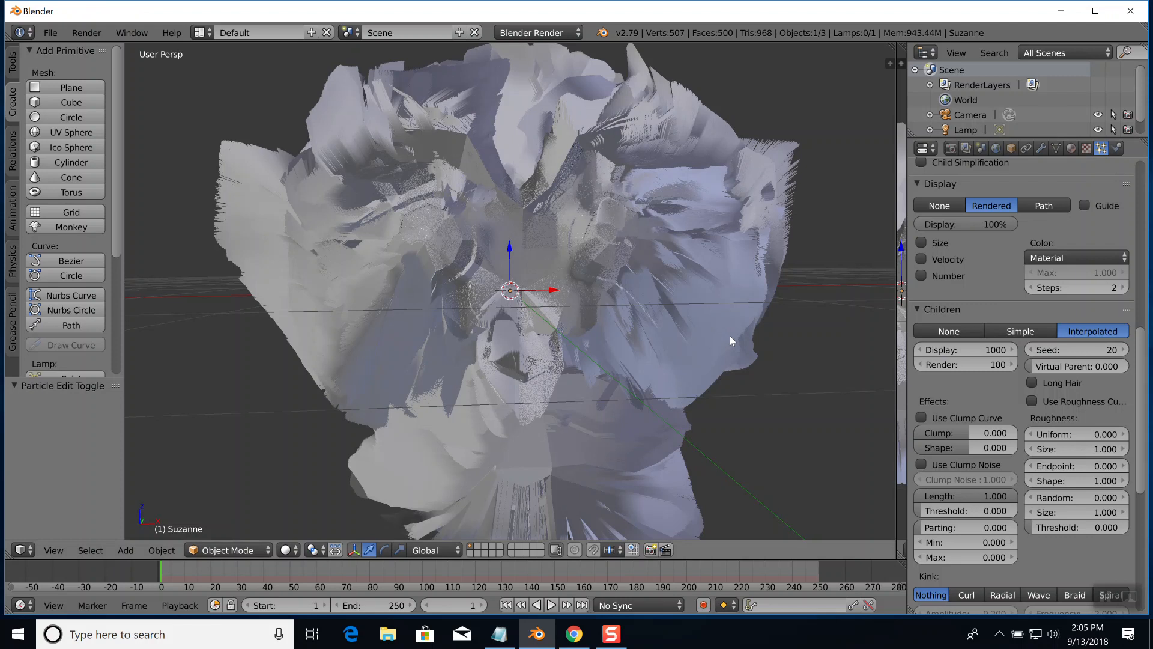
middle_drag(679, 220, 720, 210)
click(999, 352)
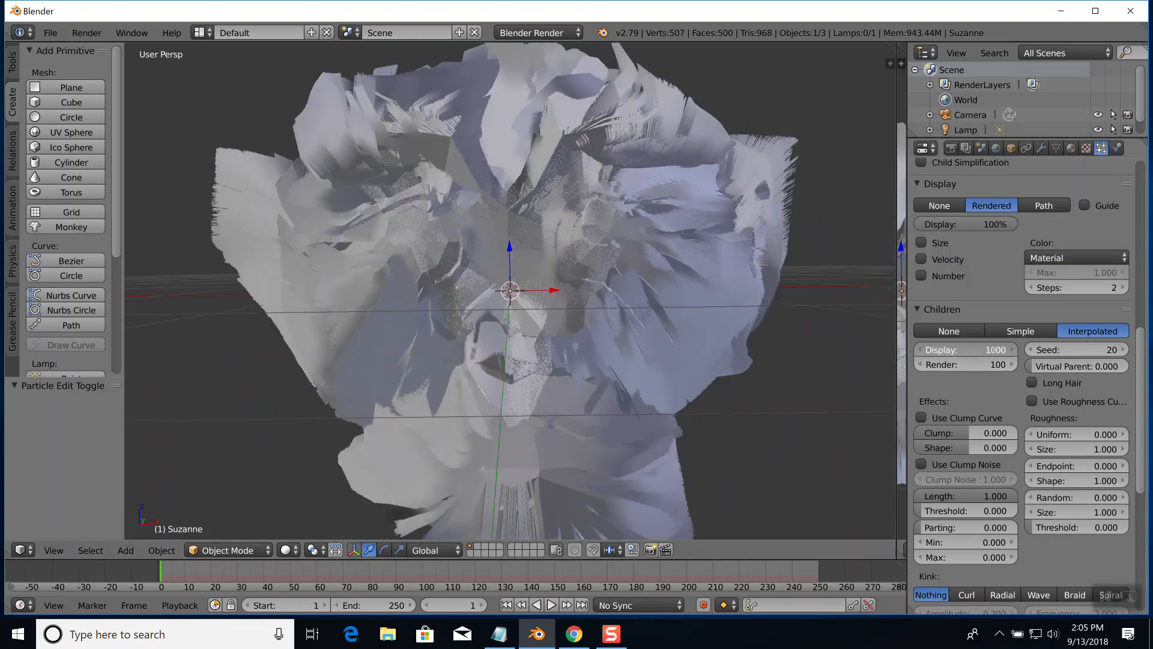
text(10)
key(Return)
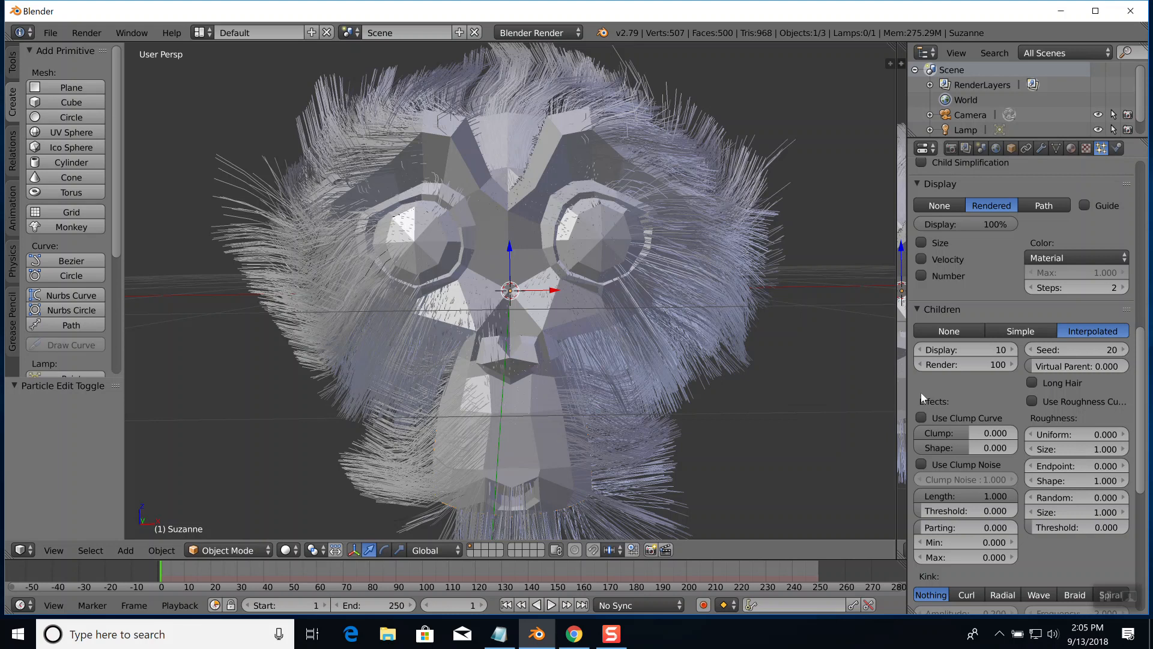
Look over the particle system's render and emission settings, its Fur Material choice and its texture slots
scroll(996, 363, up, 1)
scroll(997, 354, up, 15)
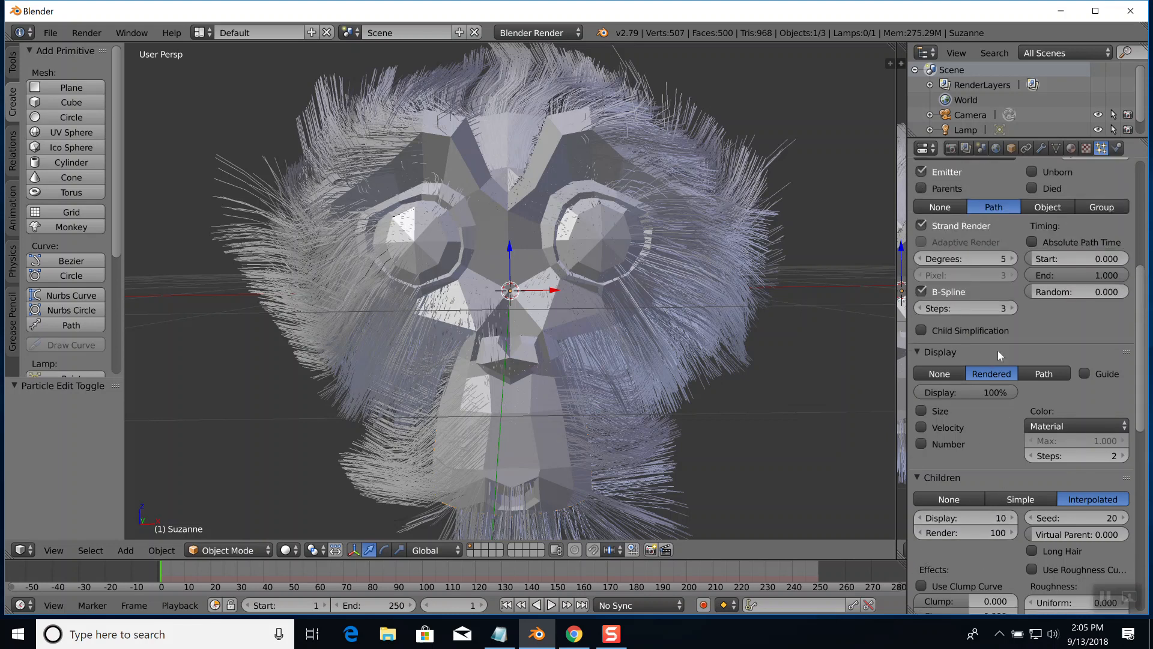
scroll(984, 337, up, 4)
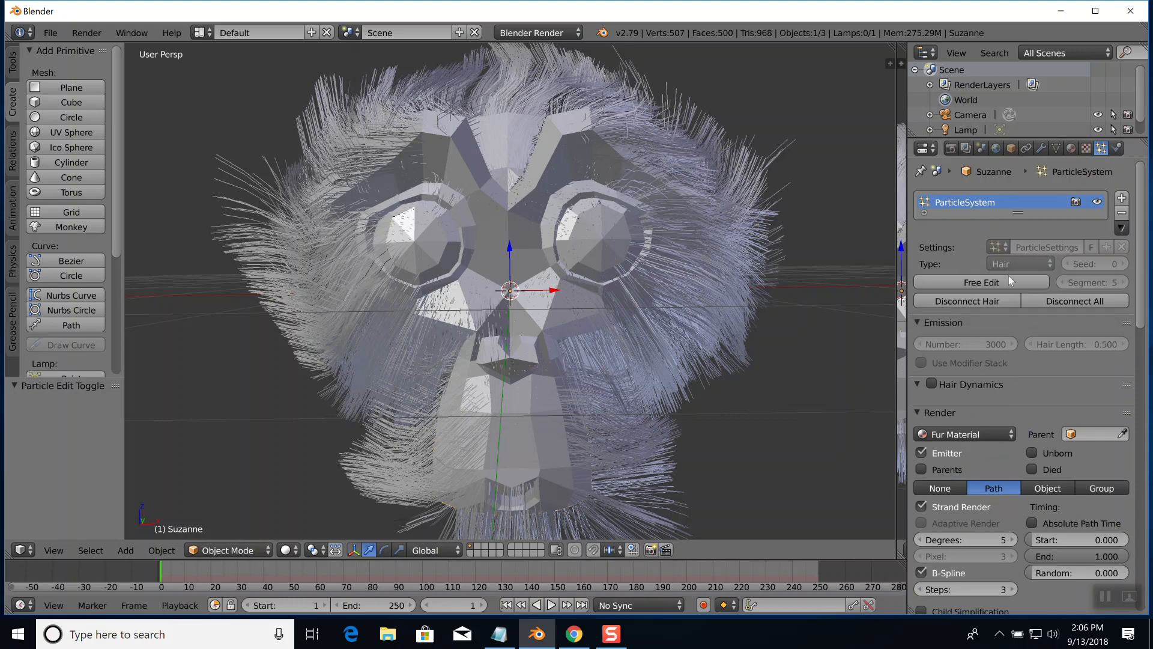
click(1008, 434)
scroll(1037, 402, down, 3)
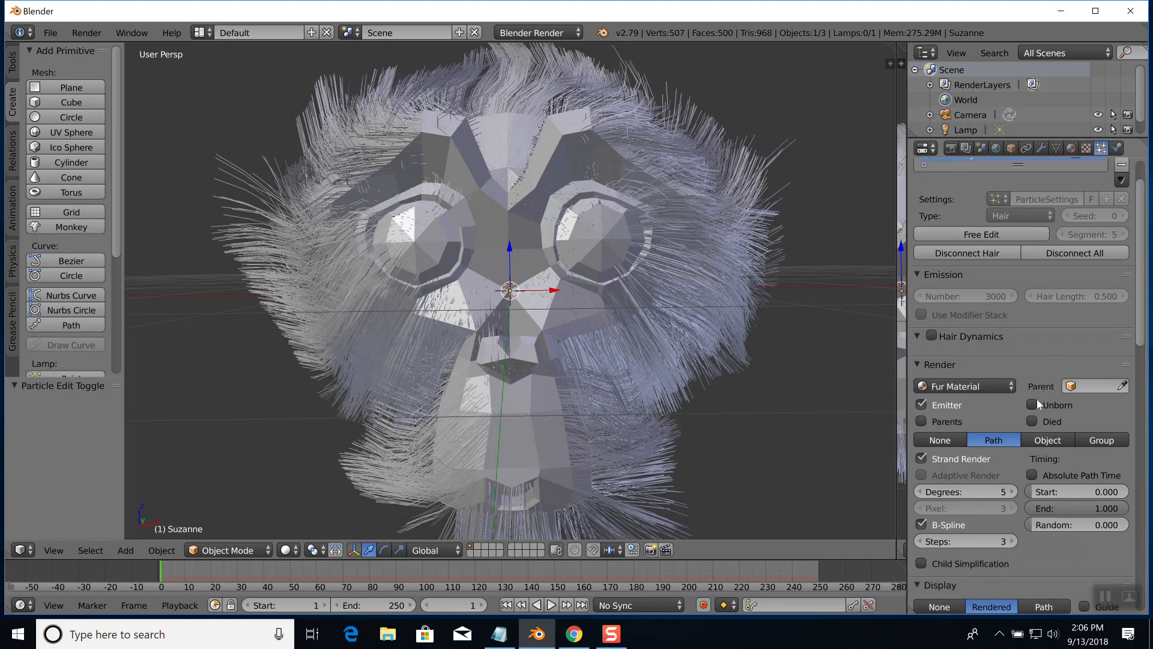
scroll(1035, 404, up, 3)
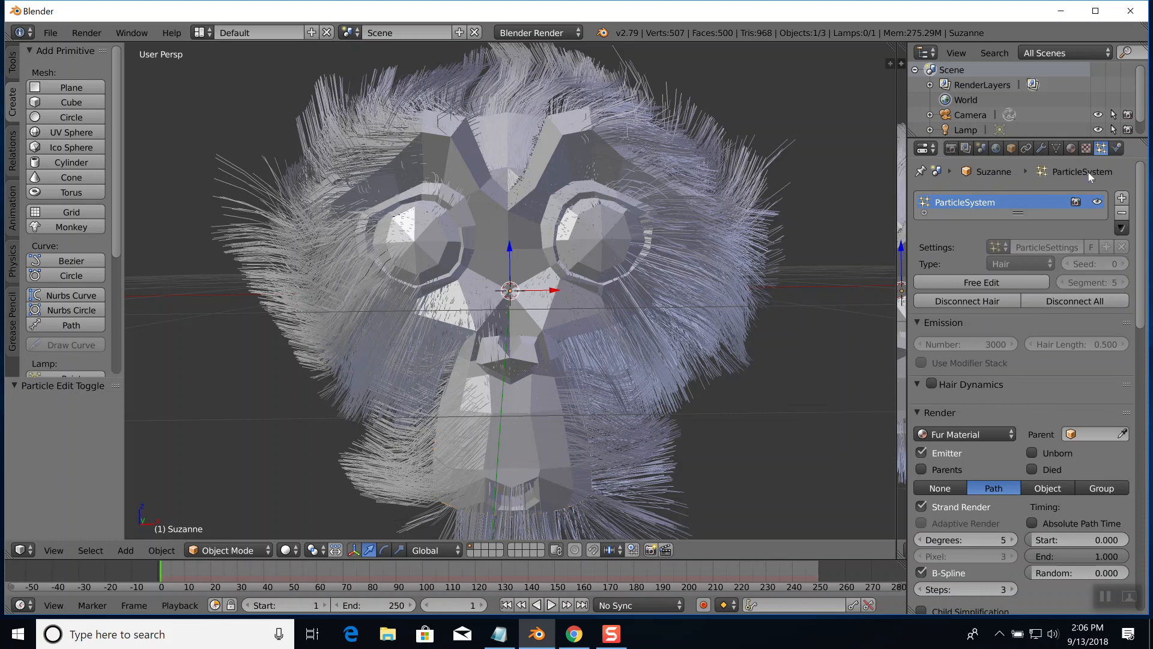
click(1086, 151)
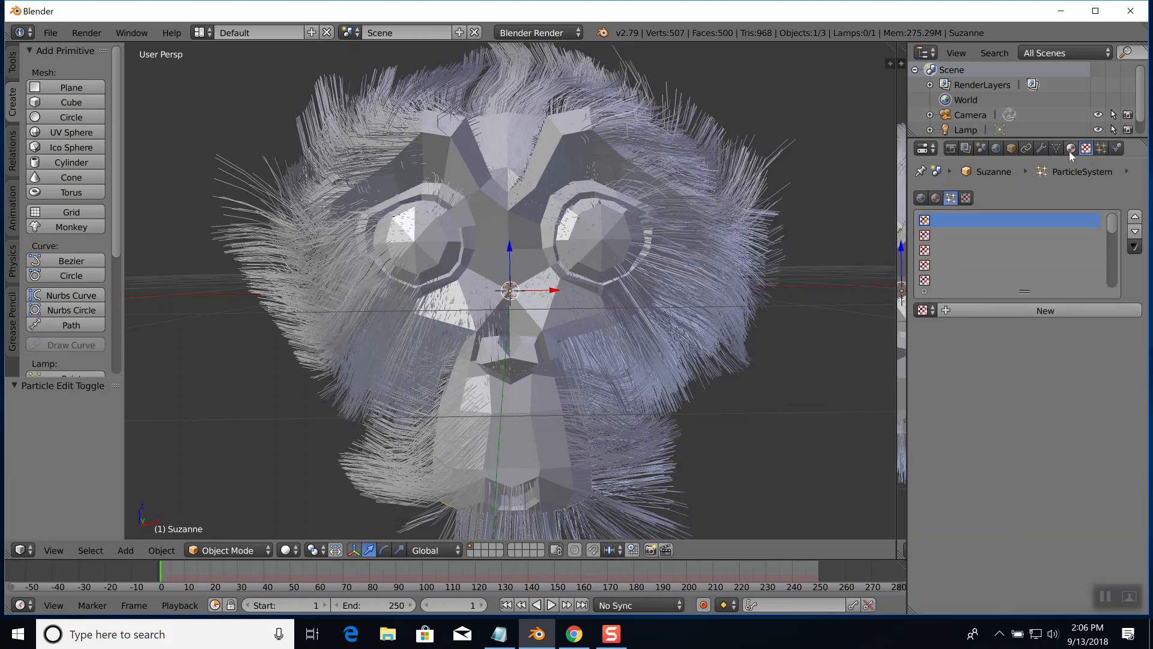
click(1099, 149)
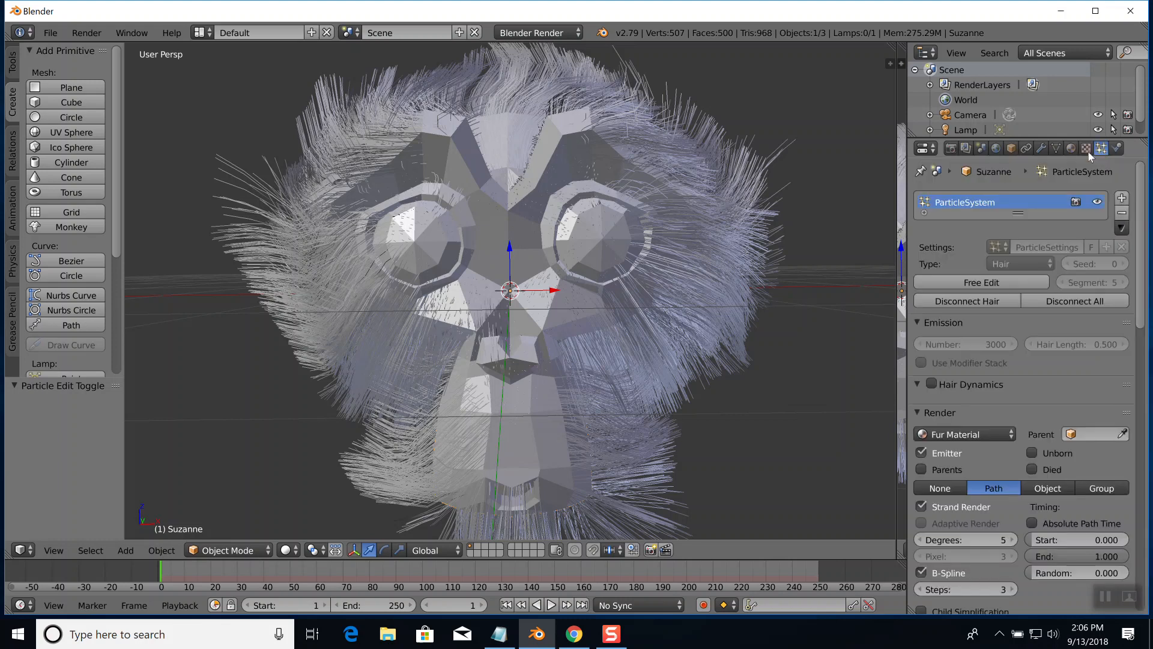
Switch to Chrome and play the YouTube video "Blender Hair Tutorial in 60 seconds" full screen from 1:11
key(shift+F10)
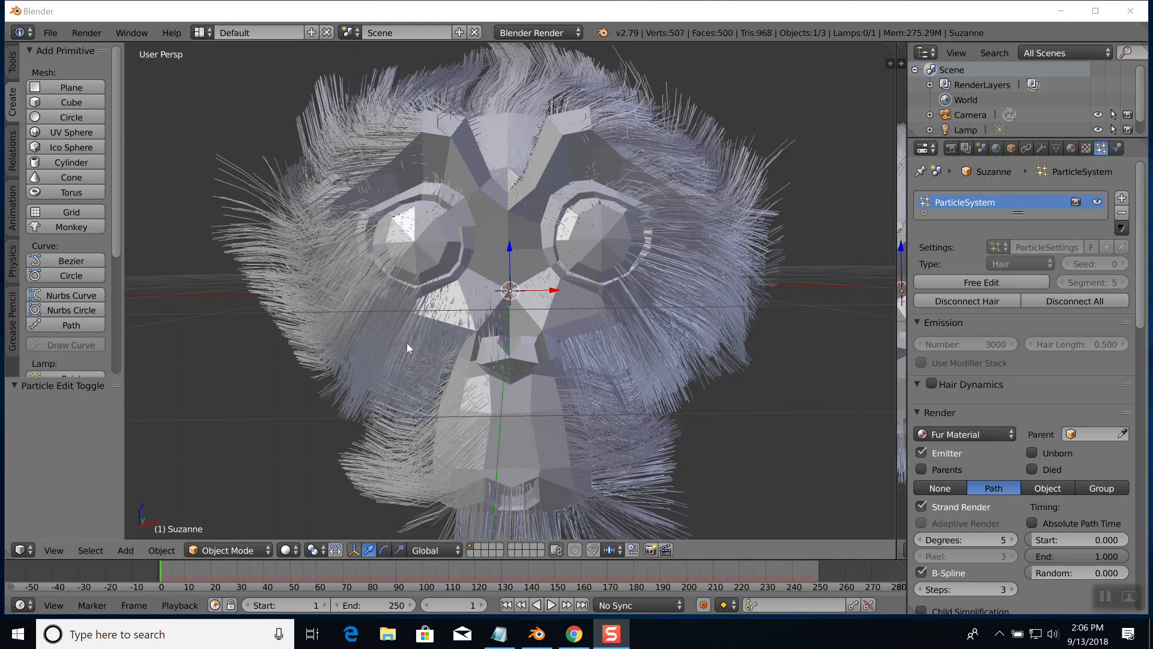
key(alt+Tab)
key(alt+Tab)
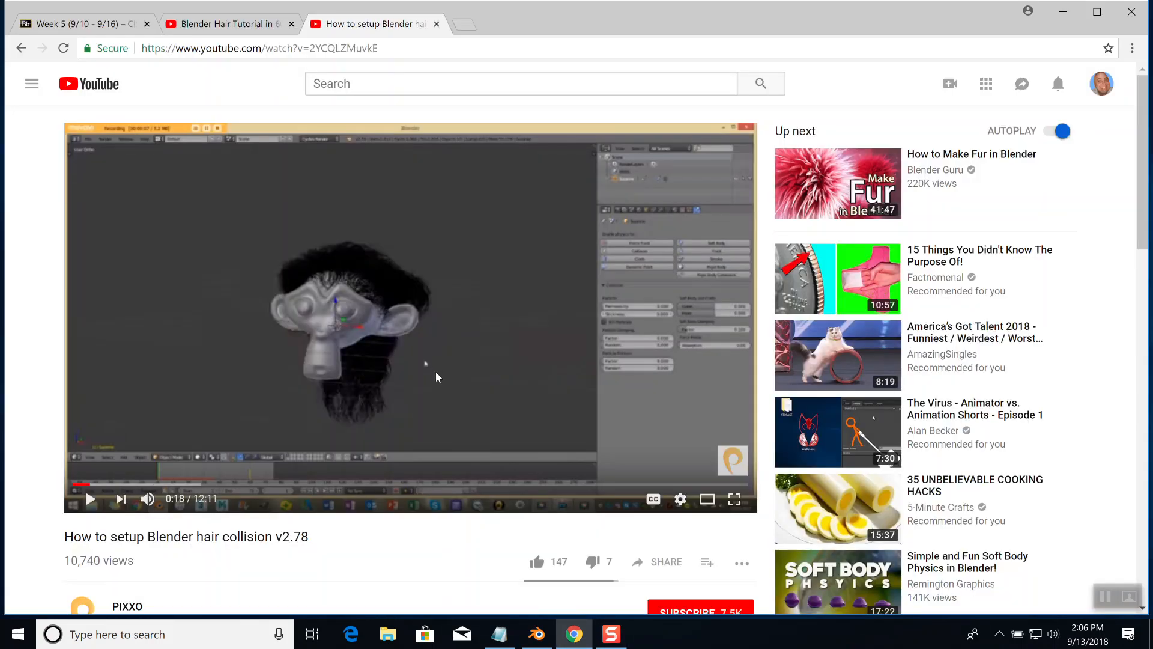
click(228, 24)
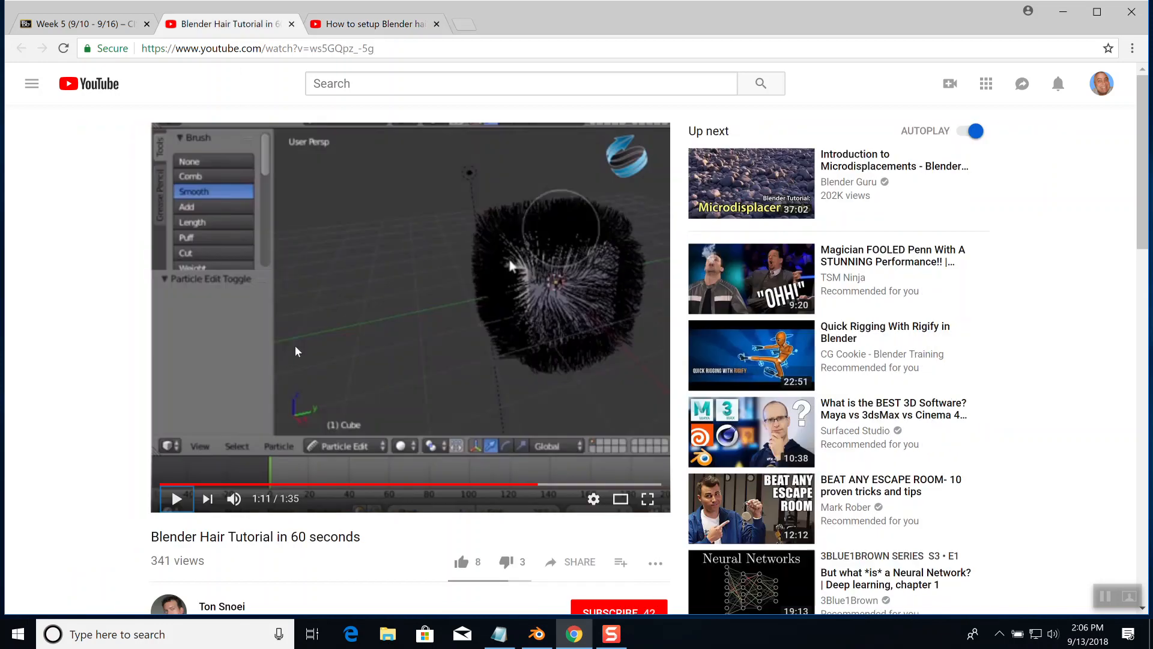
mouse_move(742, 511)
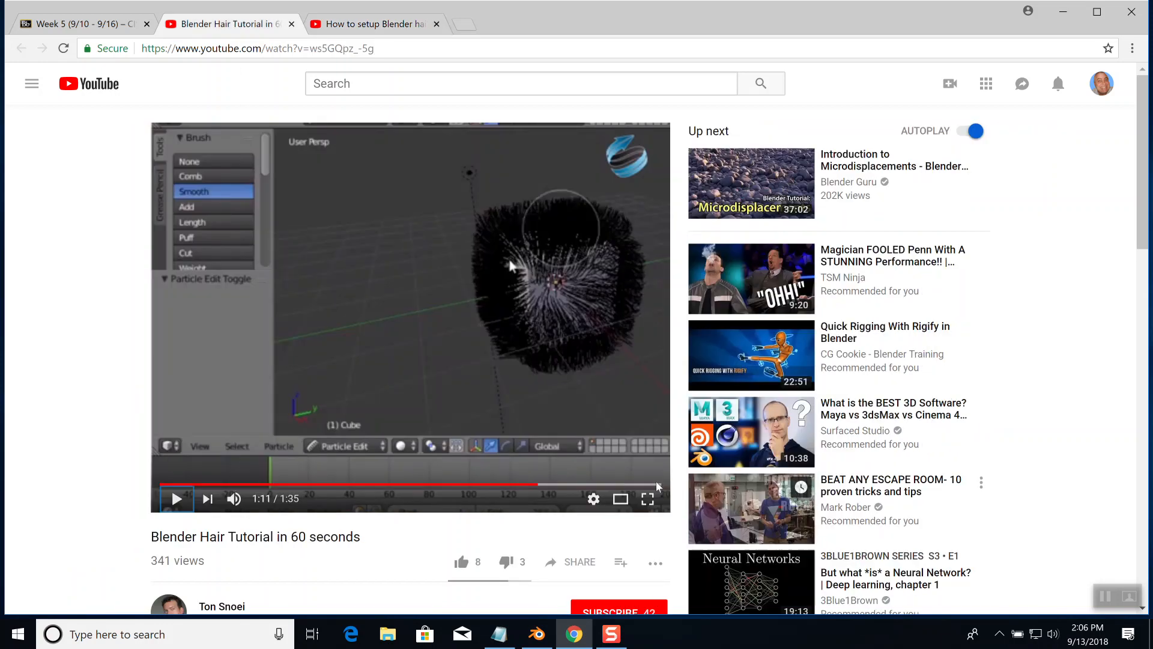
click(647, 499)
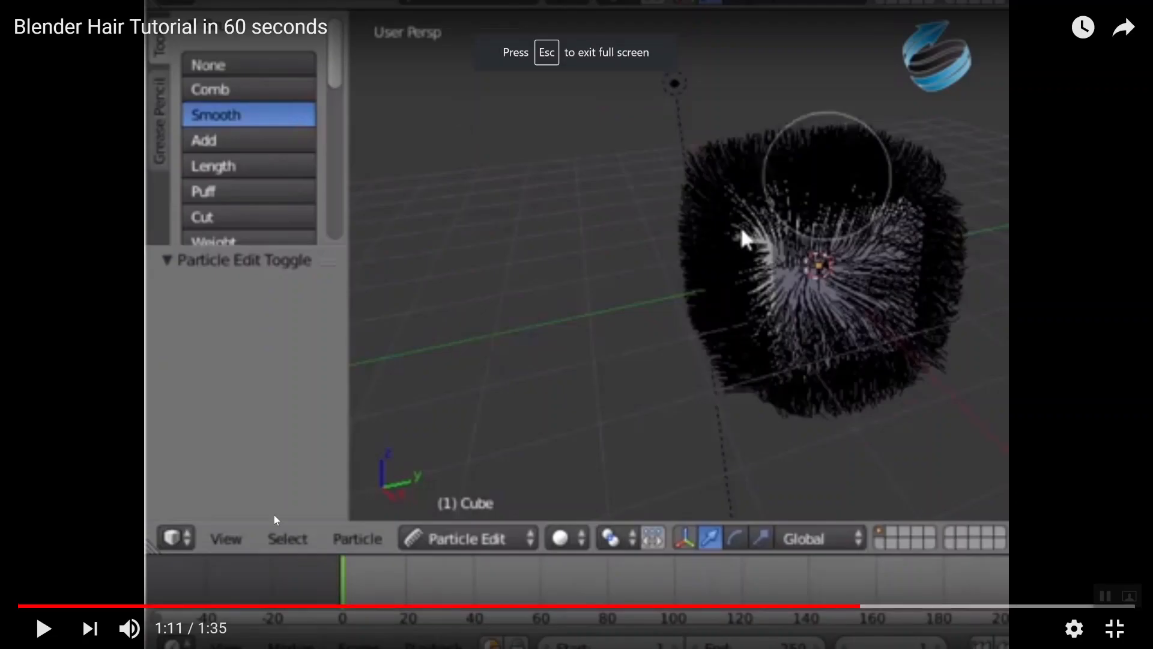
click(45, 628)
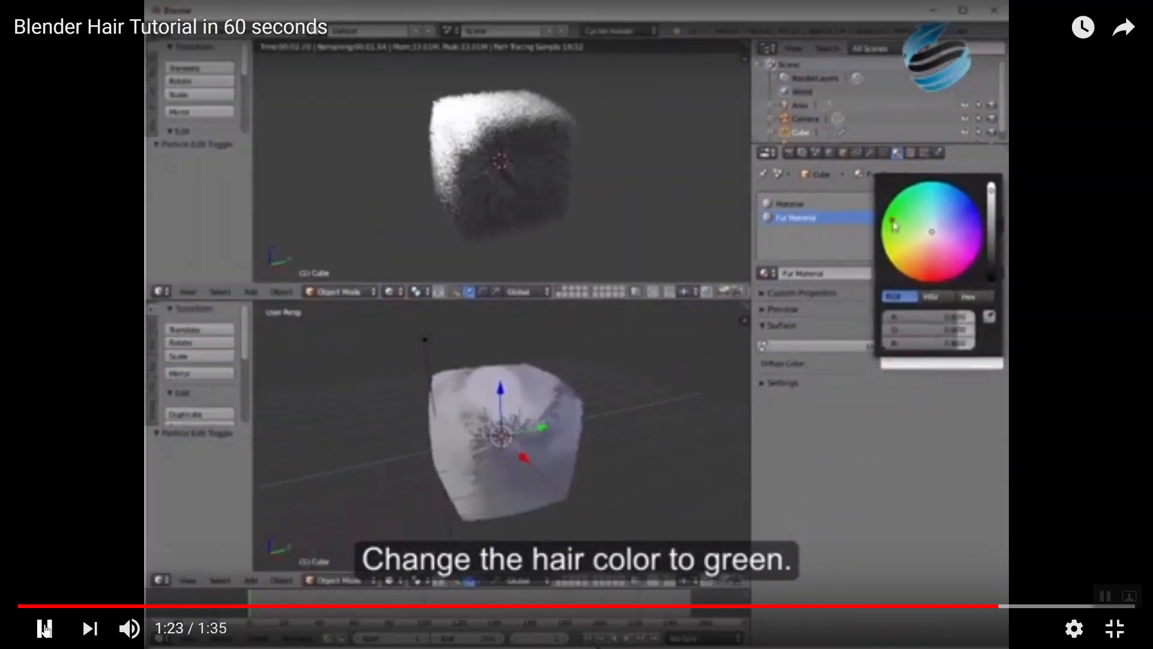
Pause the tutorial video, switch to Blender and show the monkey head's material settings
click(44, 627)
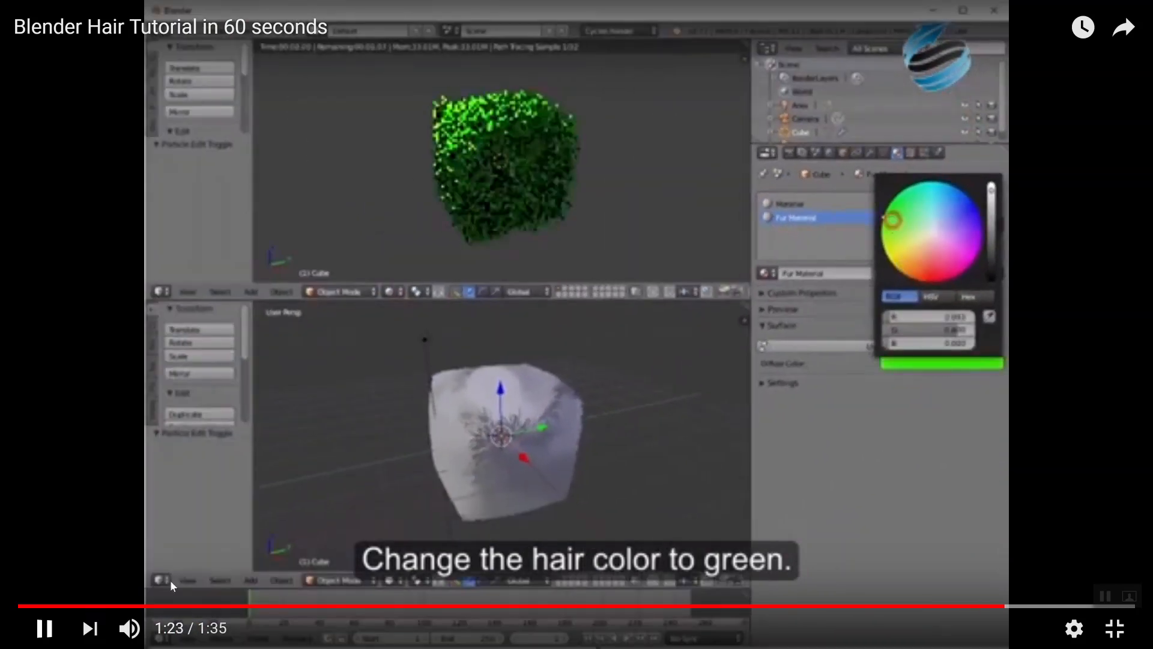
key(alt+Tab)
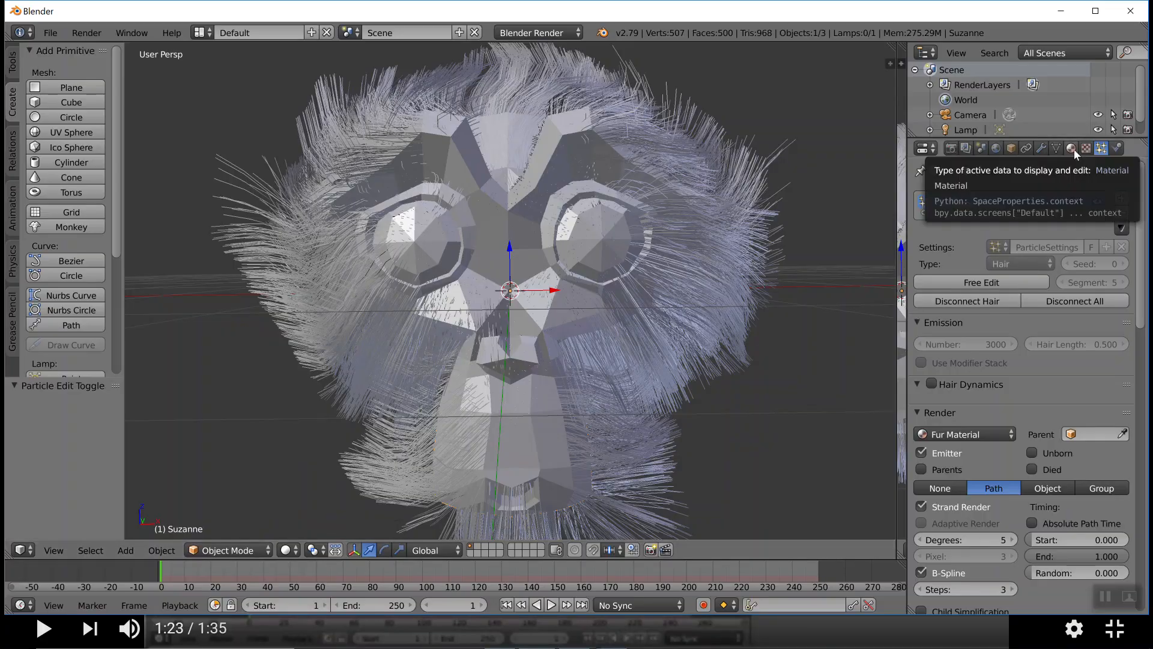
click(1072, 151)
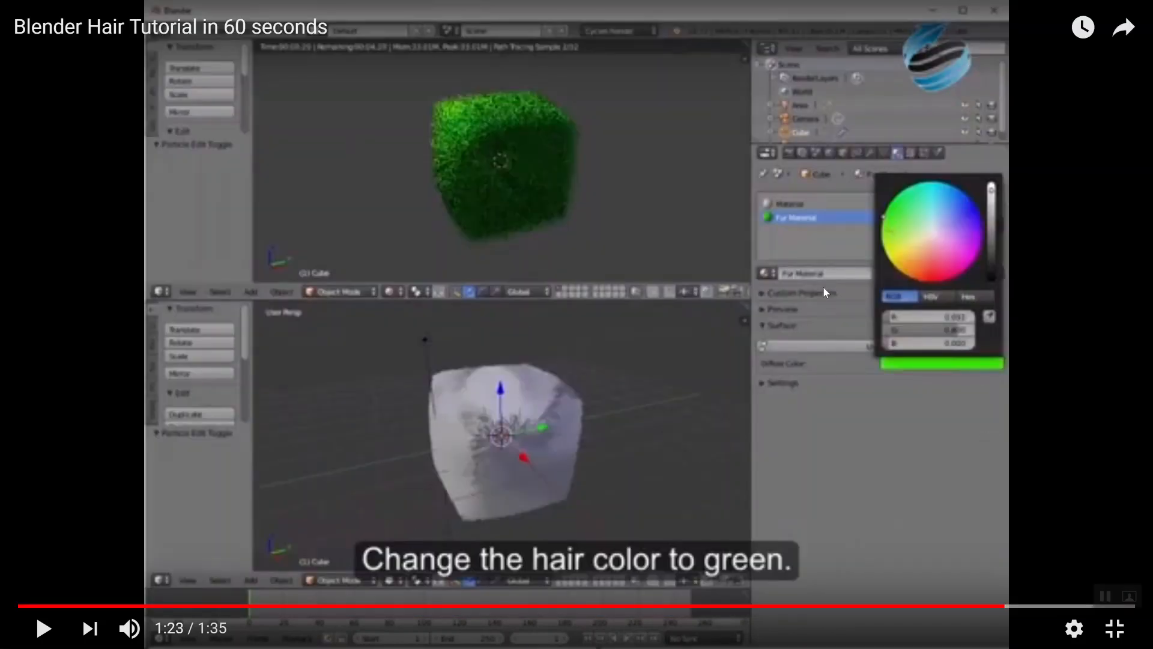
Replay the tutorial's hair colour part from 1:20 to 1:22 in Chrome, pause it and return to Blender
click(970, 606)
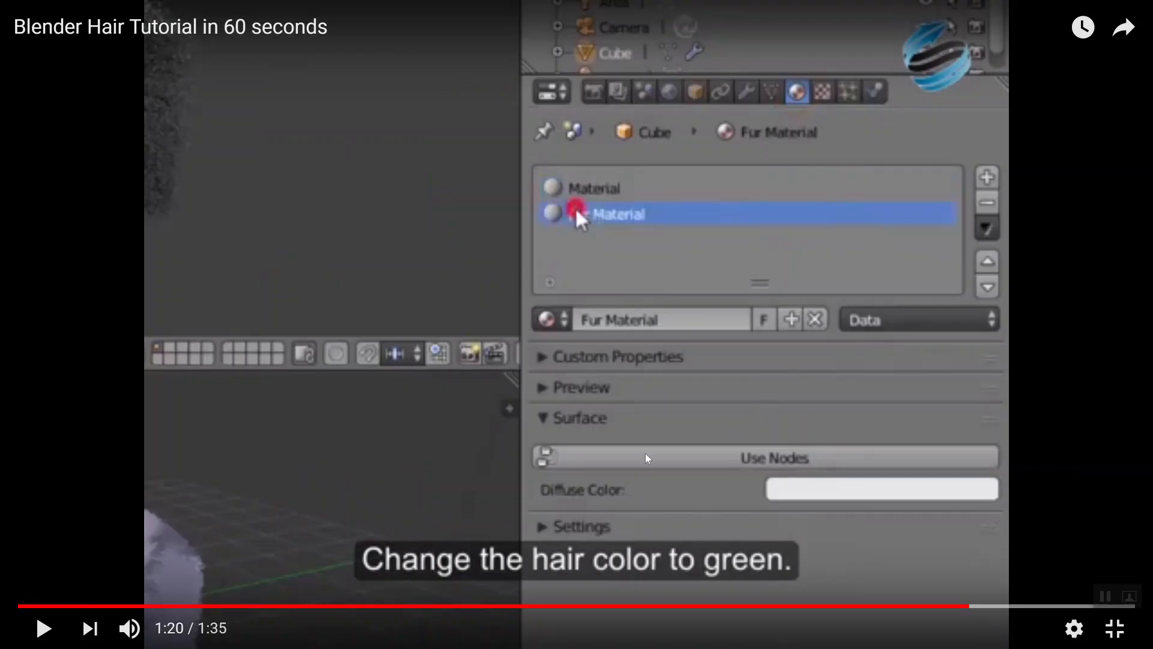
click(44, 628)
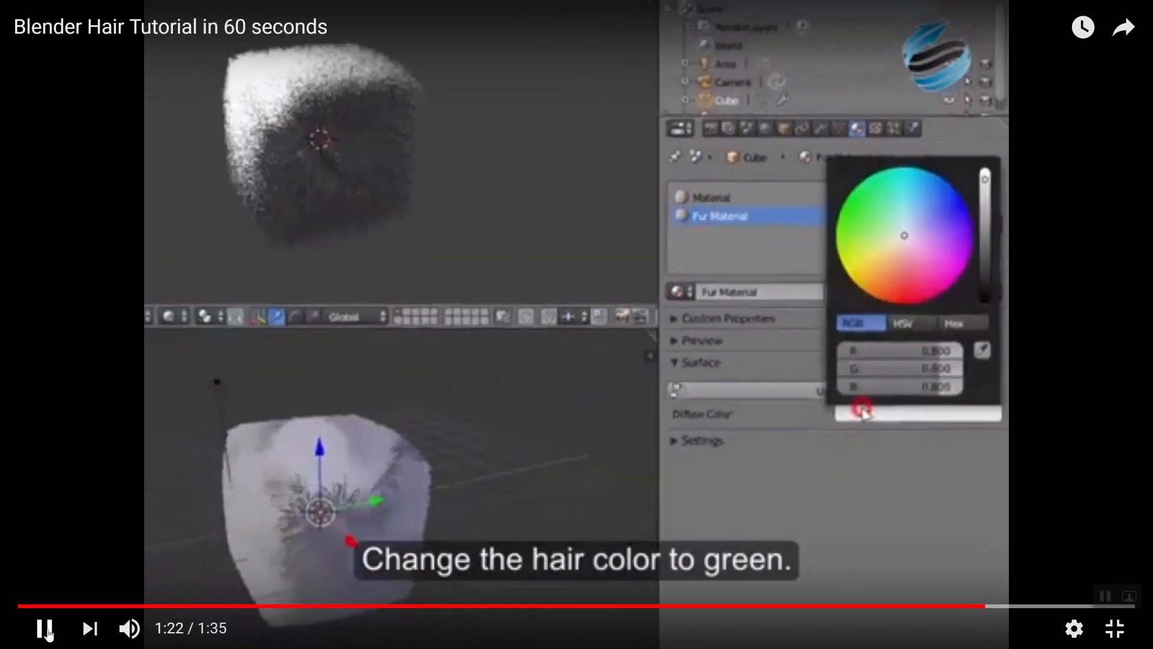
click(44, 628)
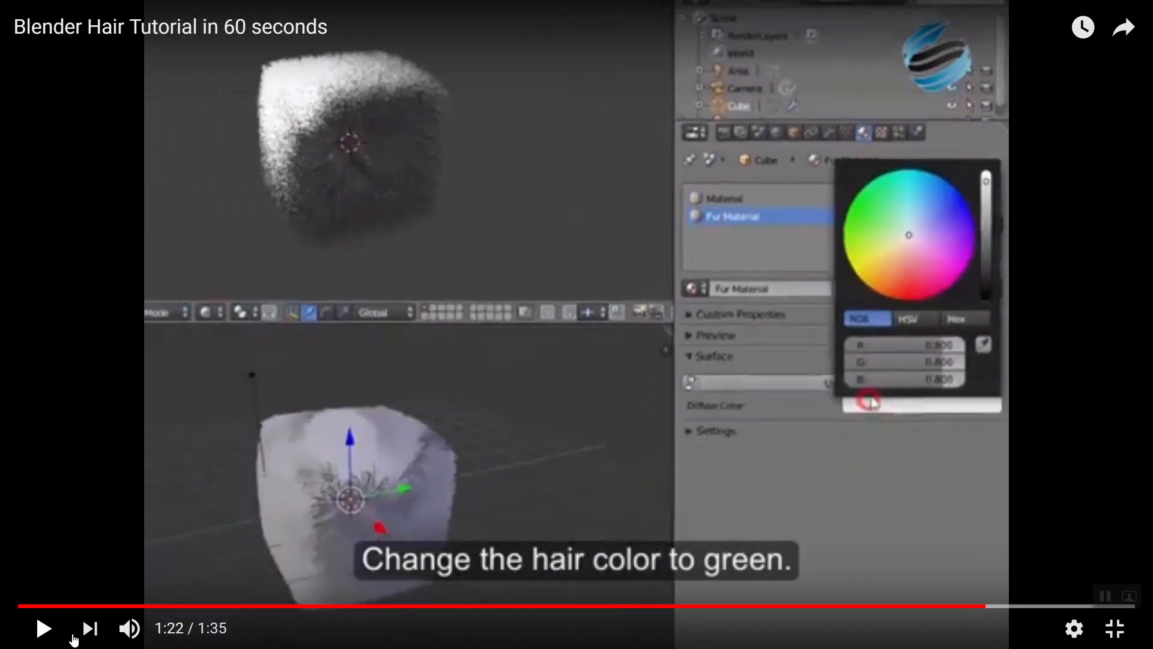
key(alt+Tab)
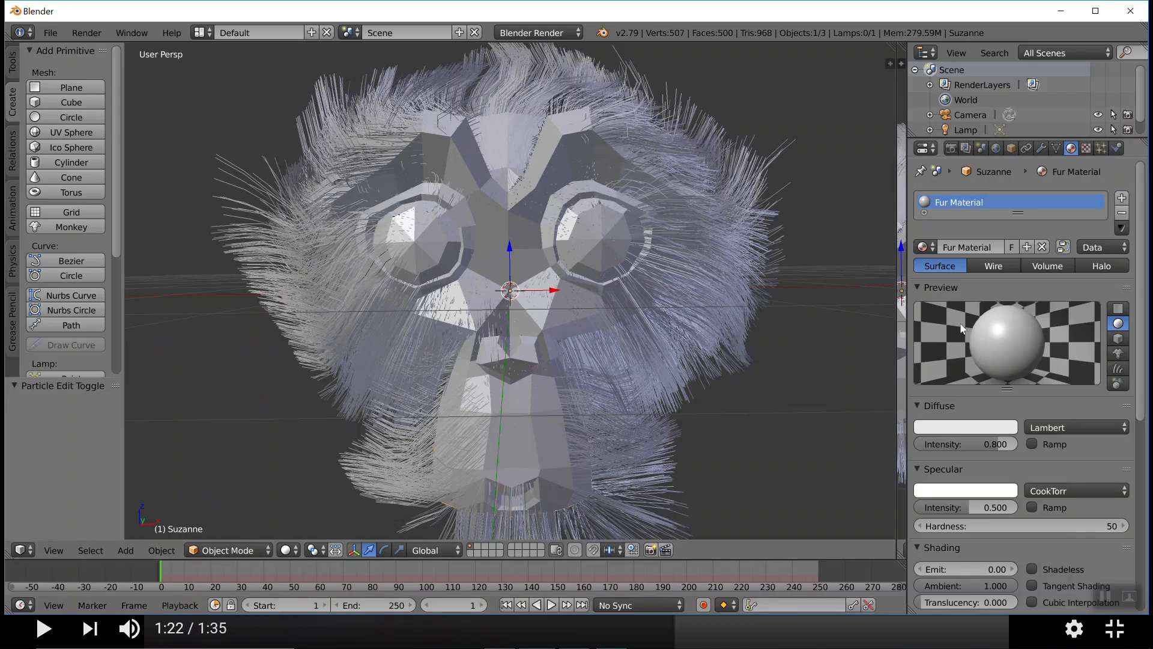
Set the Fur Material's diffuse colour to green and assign the plain Material to the monkey head instead
click(977, 428)
click(895, 256)
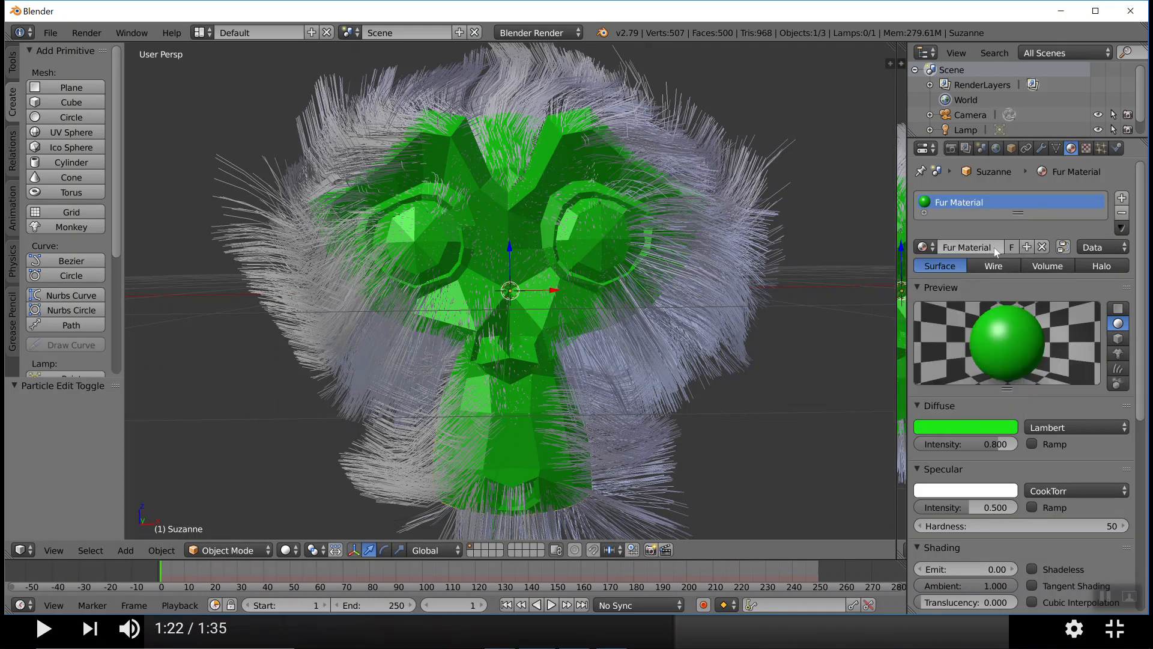
click(925, 246)
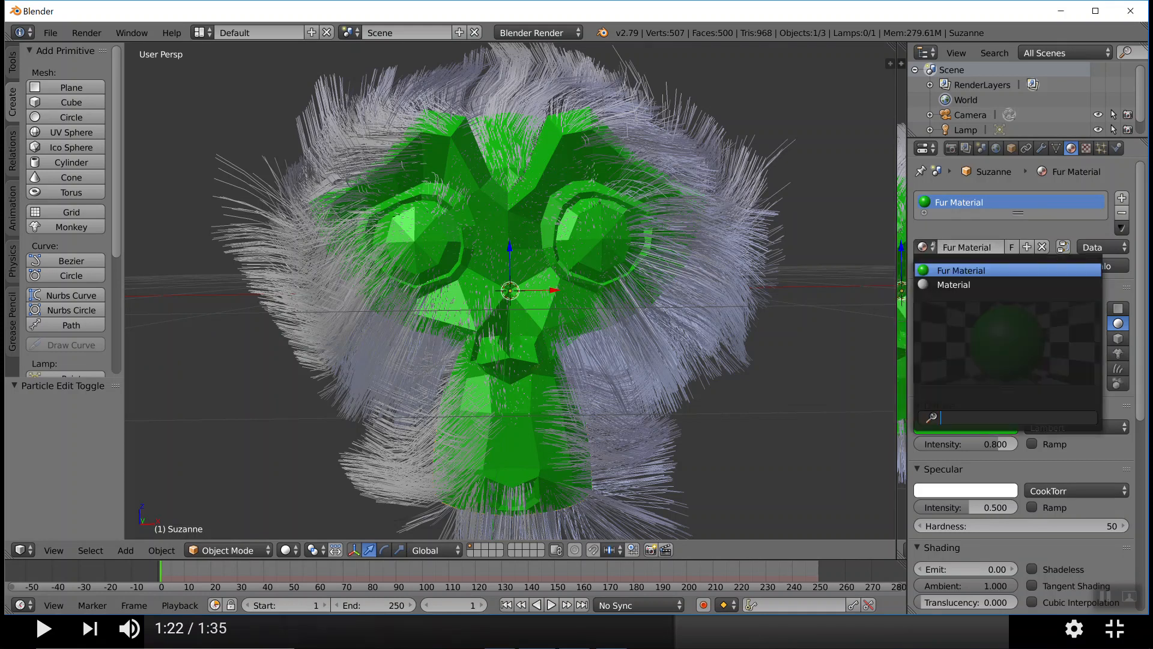
click(960, 285)
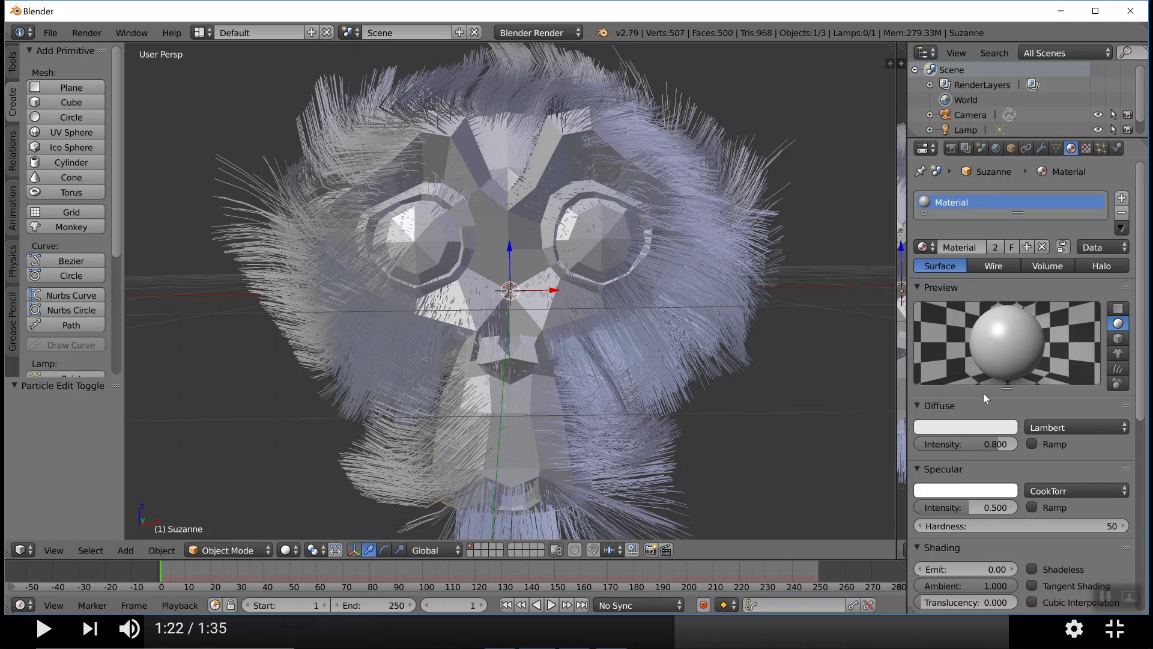
Set the plain Material's diffuse colour to magenta and assign the Fur Material to the monkey head again
click(974, 427)
click(978, 309)
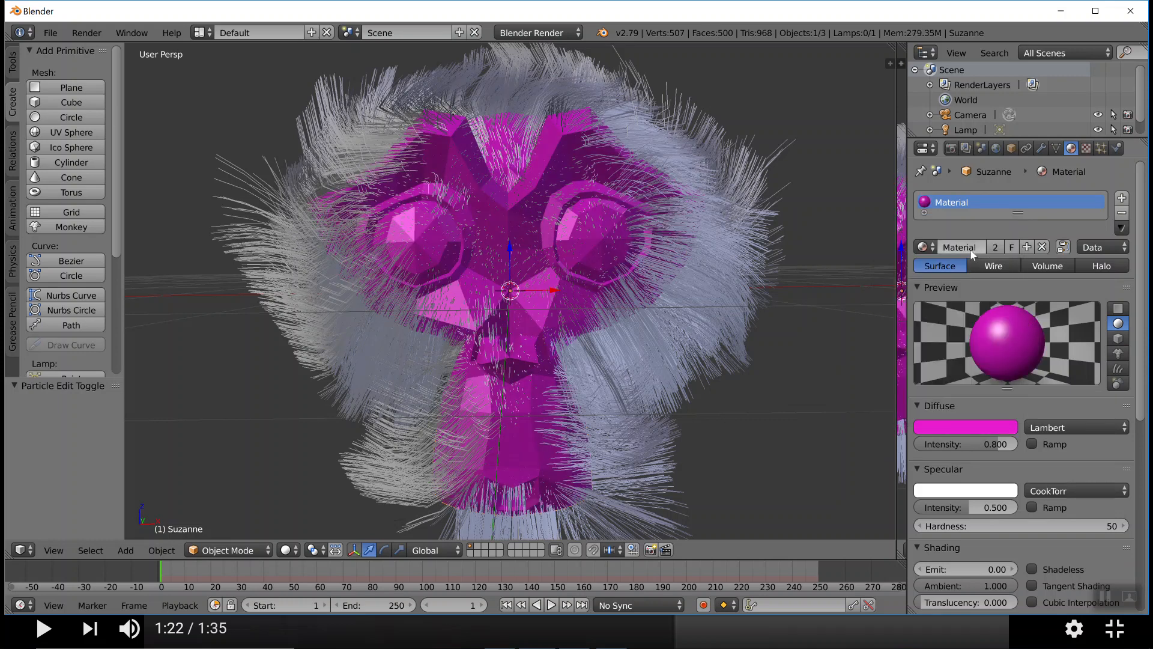
click(924, 246)
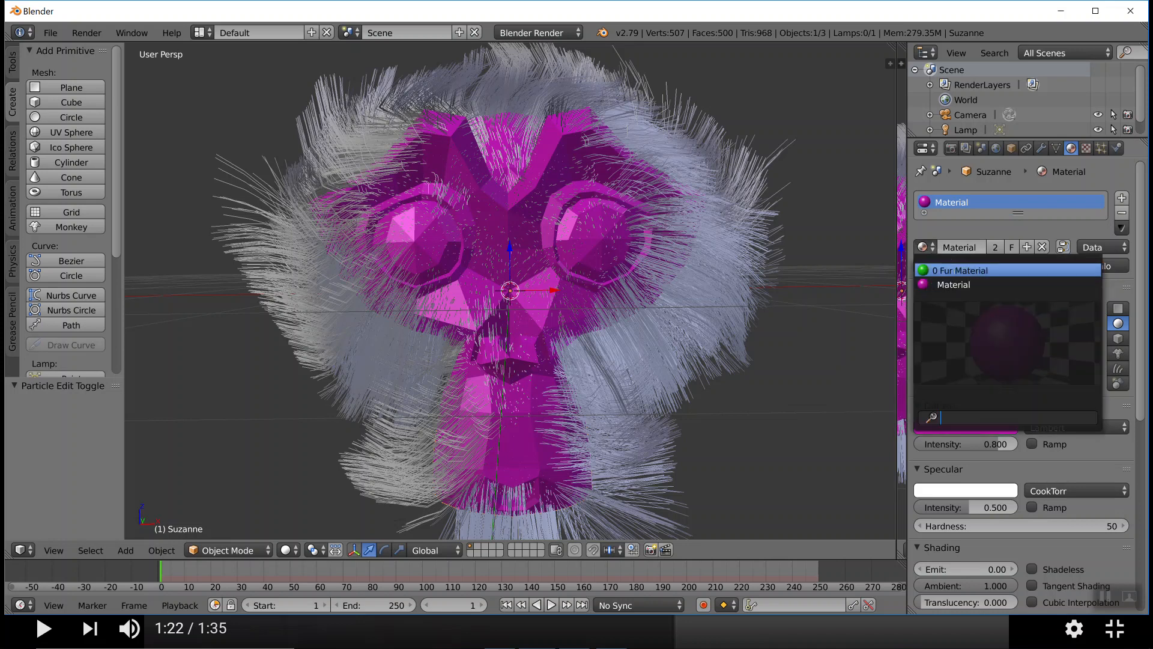
click(954, 270)
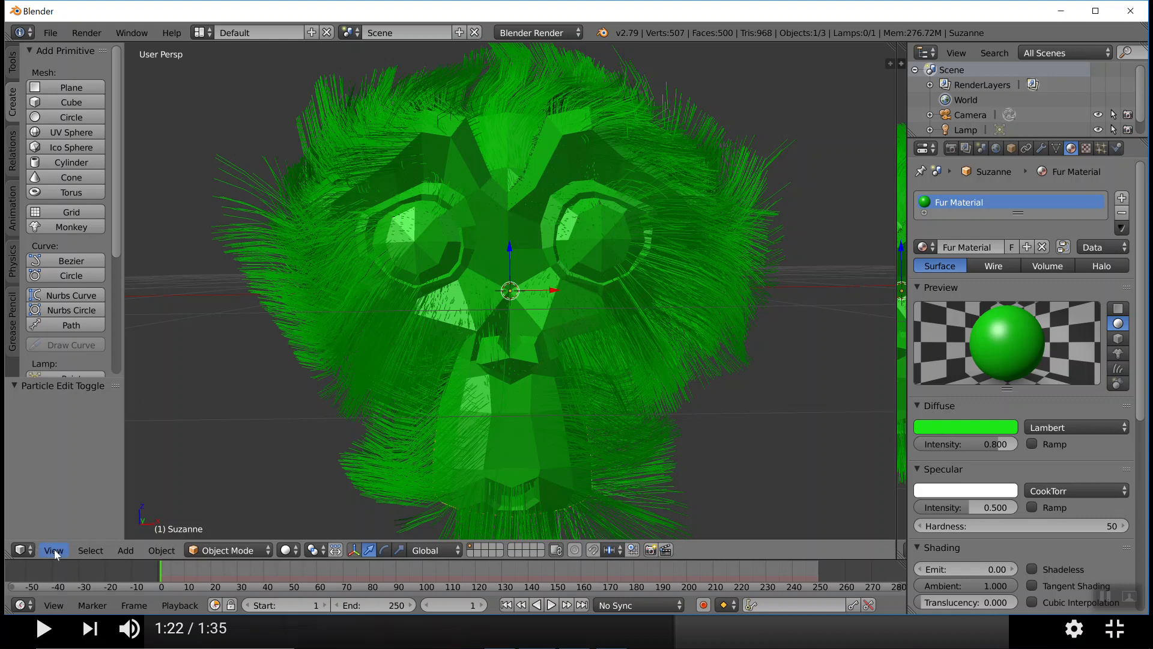
Start a new scene from the start-up file and delete the default cube
click(50, 33)
click(52, 45)
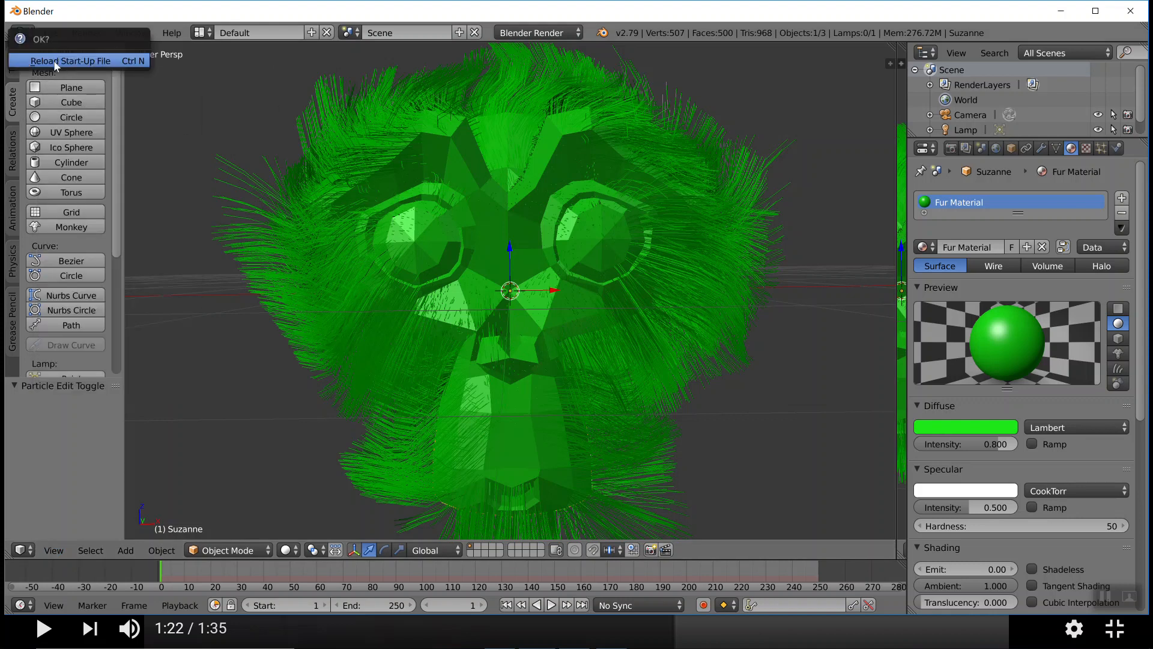
click(52, 60)
key(x)
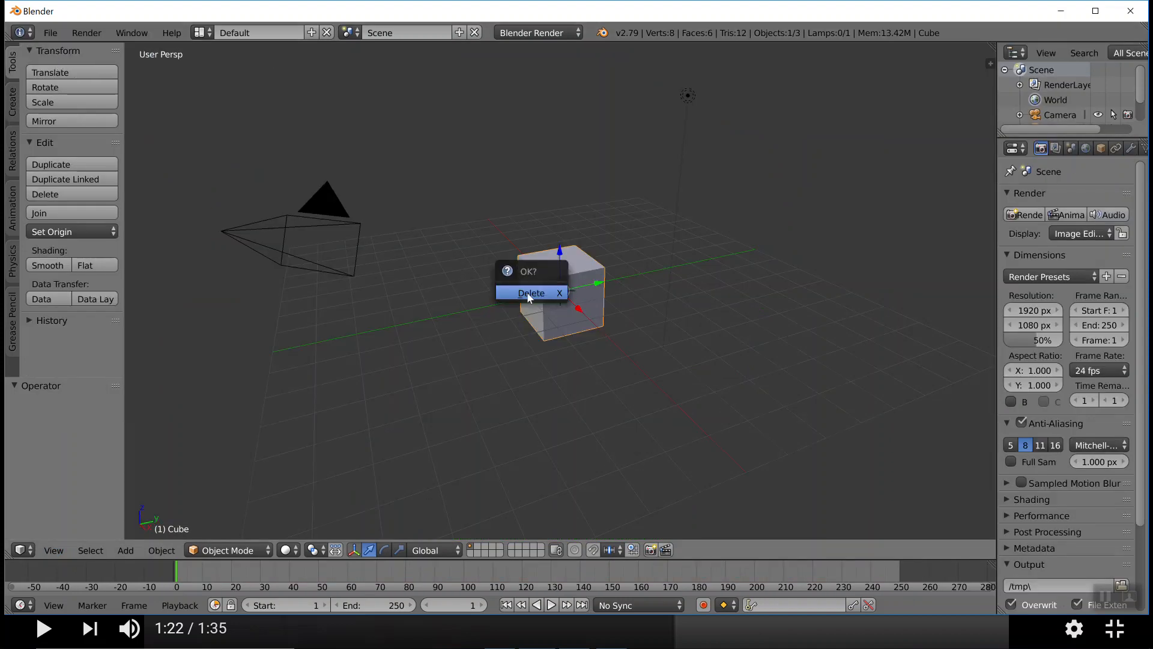
click(528, 292)
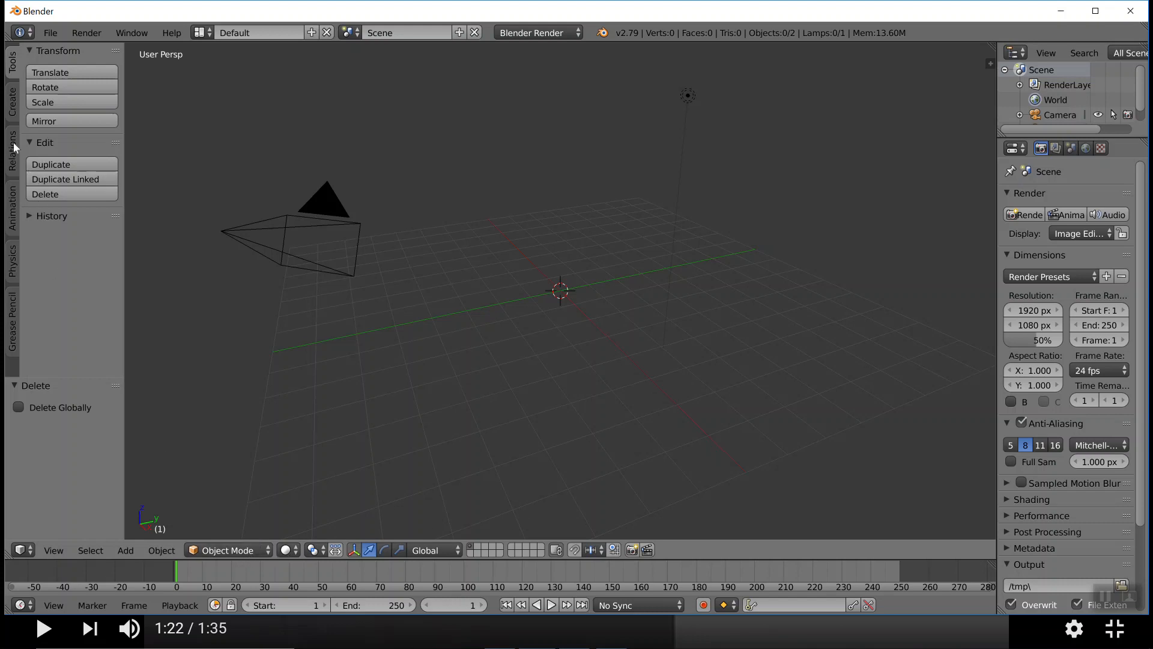
Add a monkey head at the origin and duplicate it twice in the same place
click(14, 113)
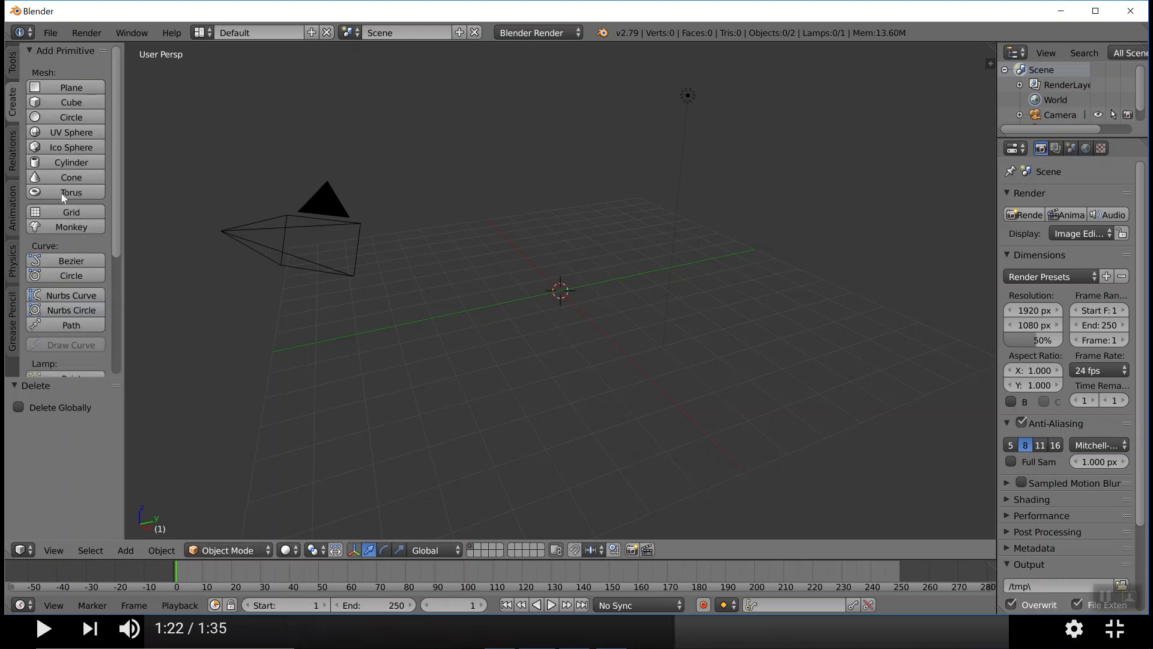
click(65, 227)
middle_drag(388, 323, 607, 339)
scroll(538, 314, up, 6)
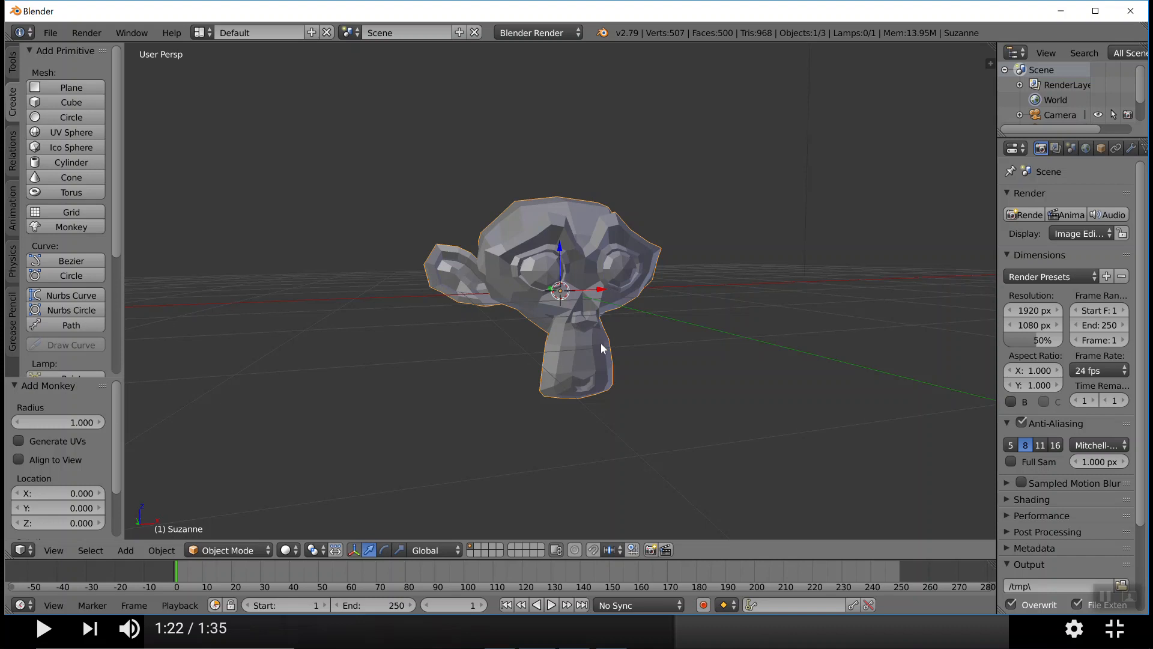
key(shift+d)
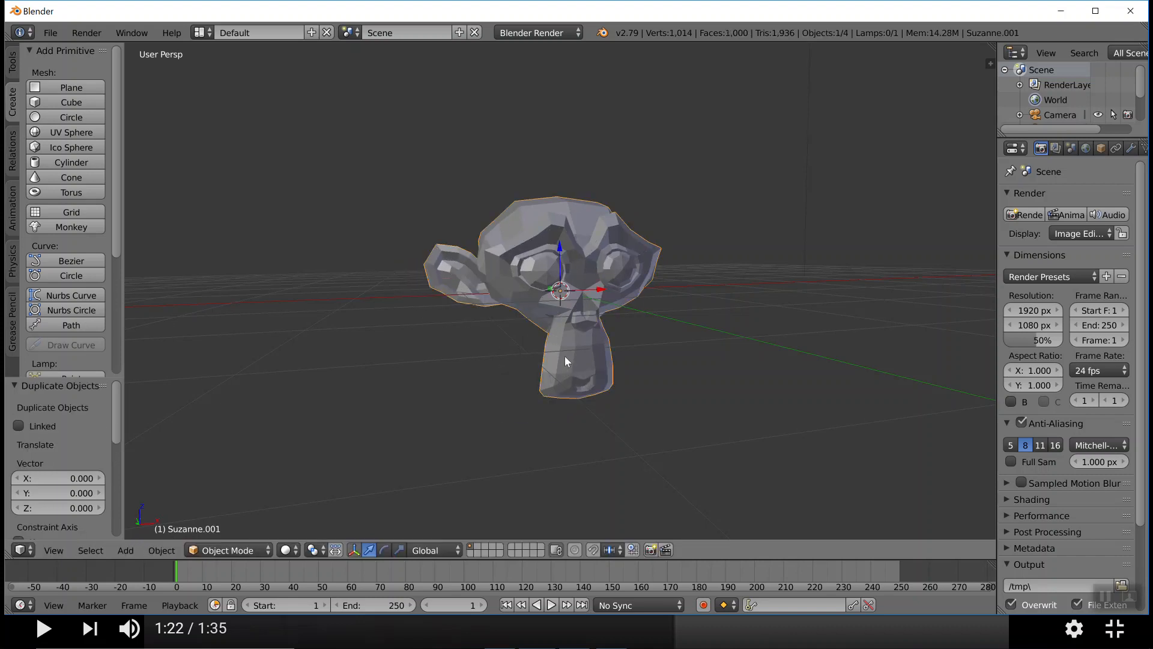
key(shift+d)
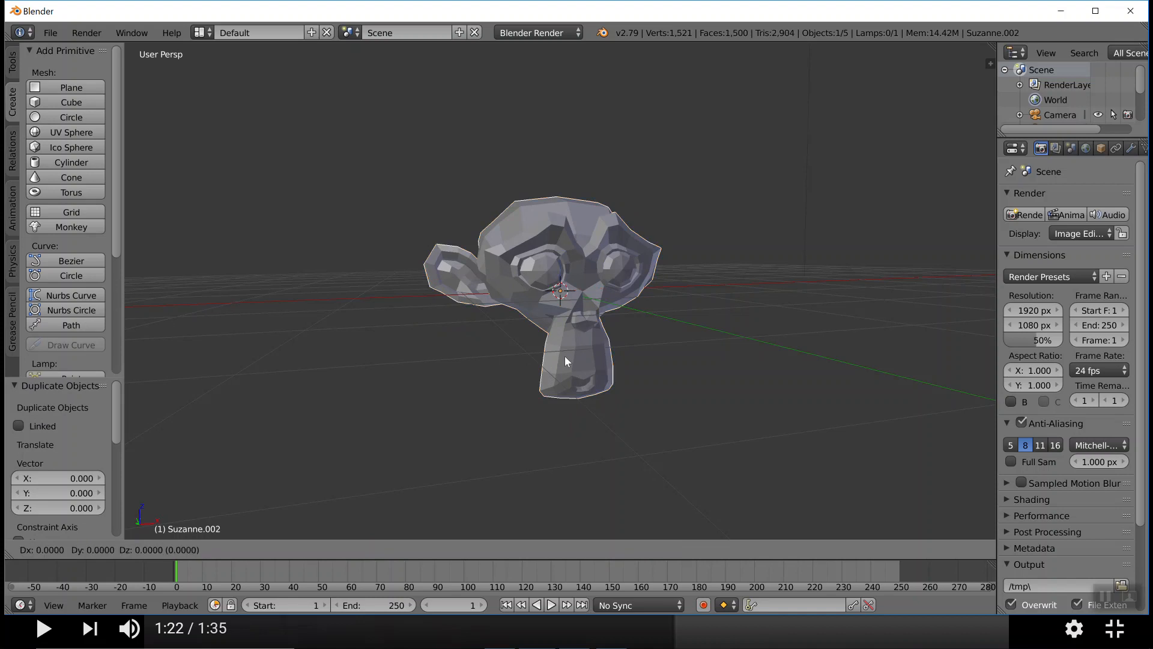
click(565, 355)
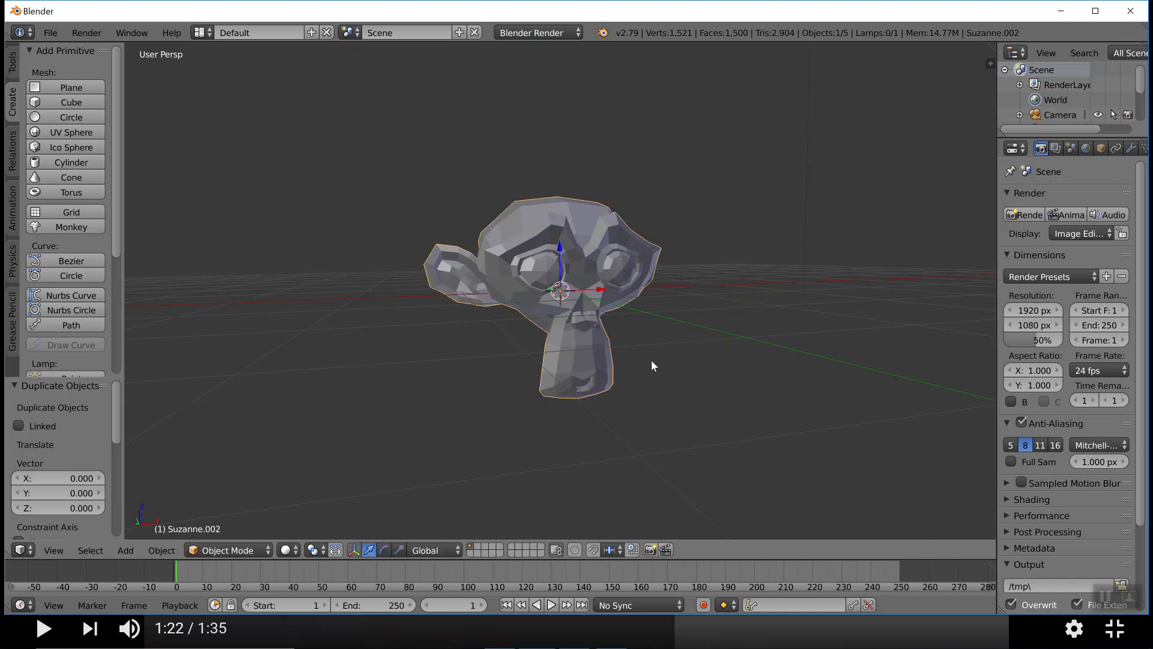
Delete the selected copy from the stack of overlapping monkey heads
mouse_move(704, 349)
middle_down()
mouse_move(665, 347)
mouse_move(693, 359)
middle_up()
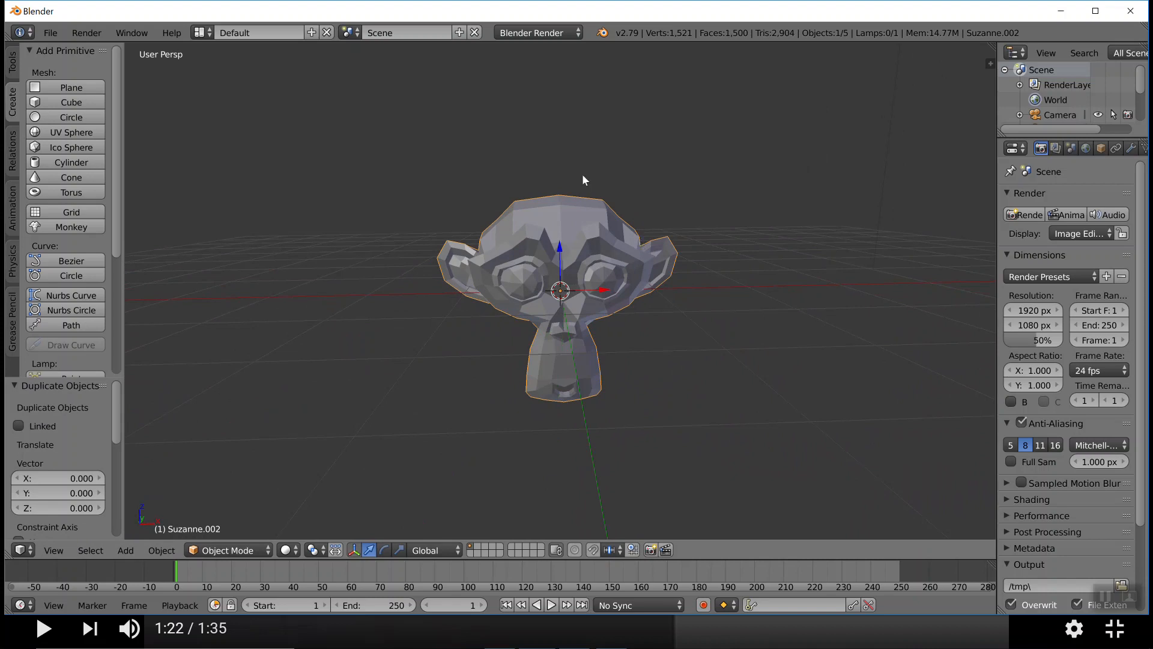
scroll(608, 273, up, 4)
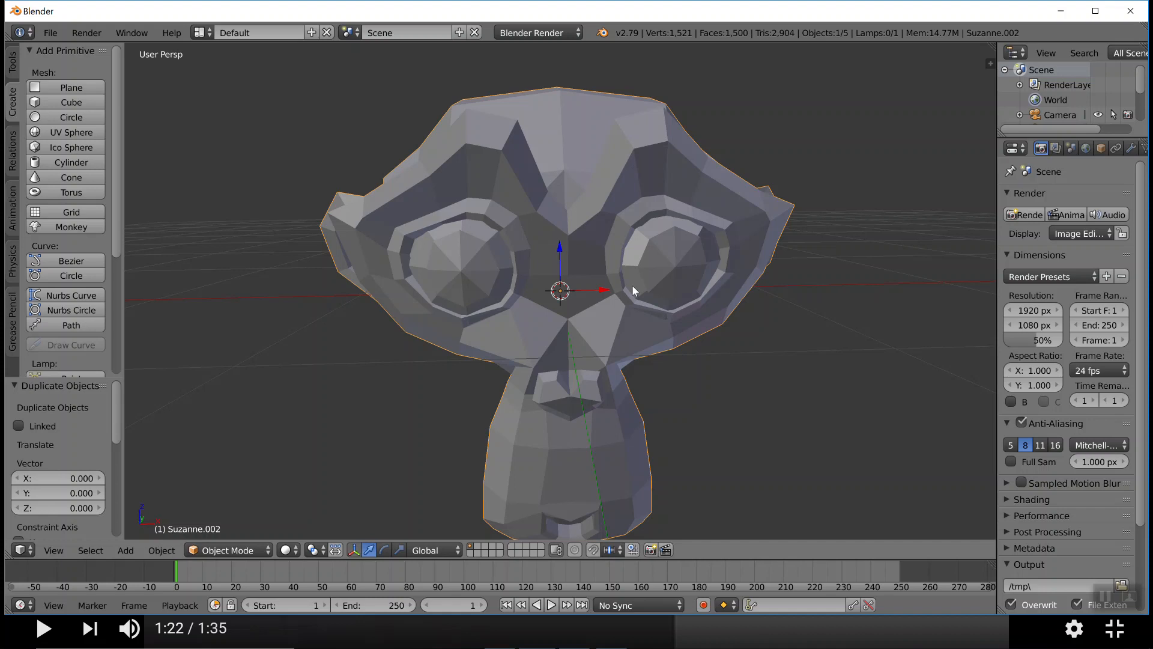
scroll(651, 279, down, 4)
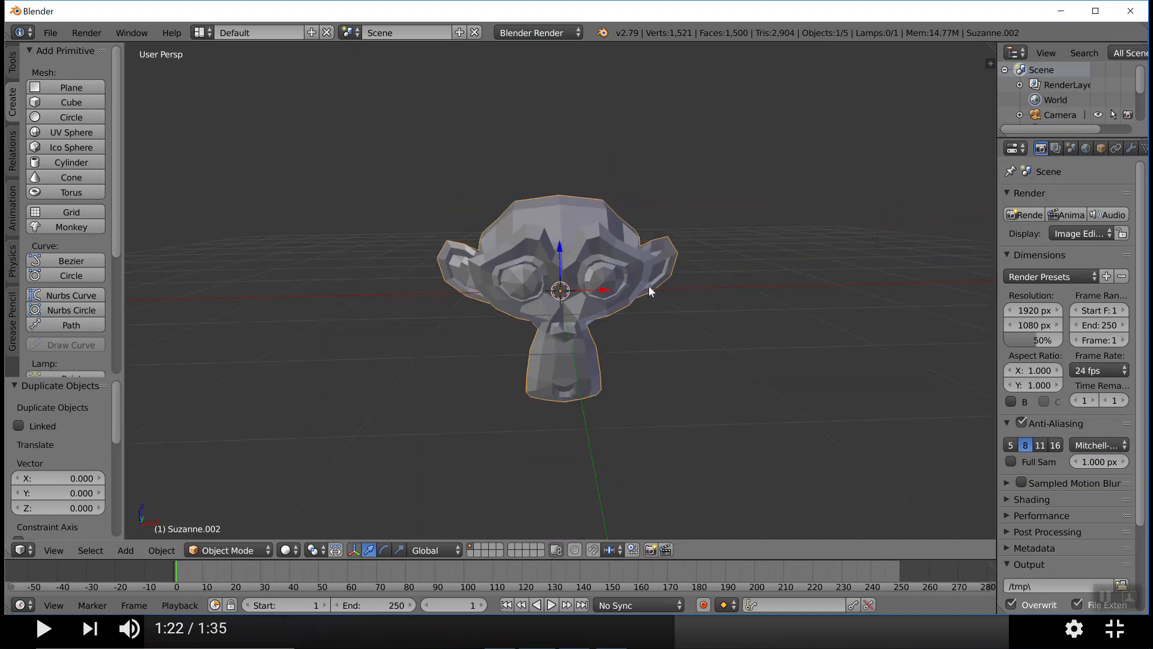
key(x)
click(565, 289)
key(x)
click(558, 288)
key(x)
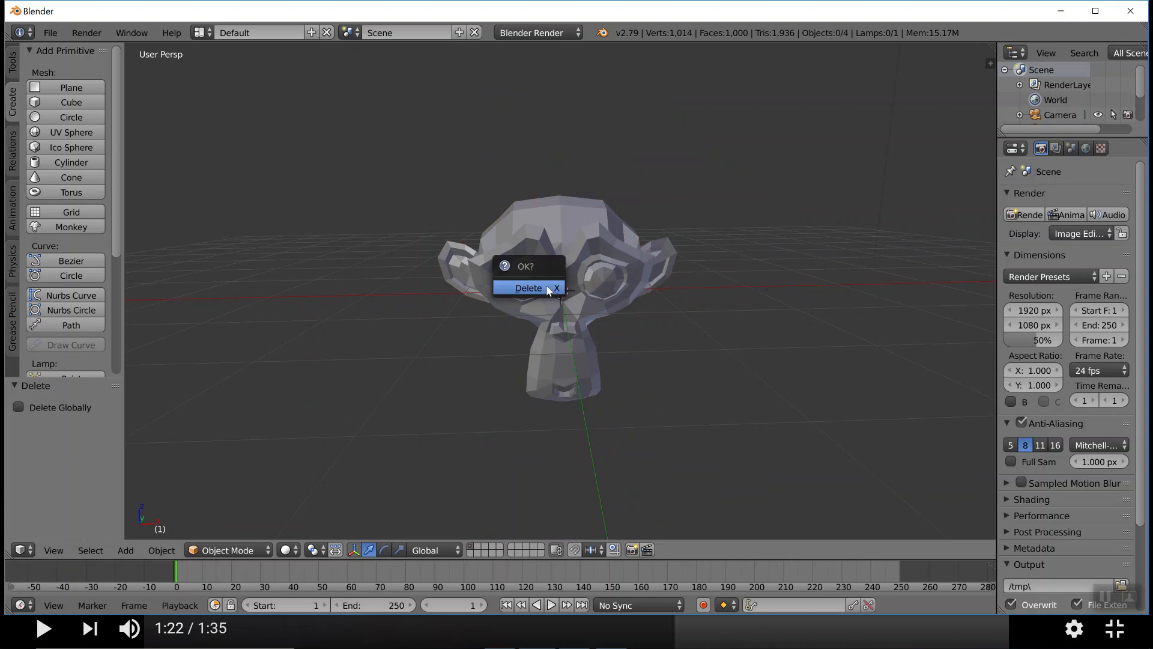
click(517, 289)
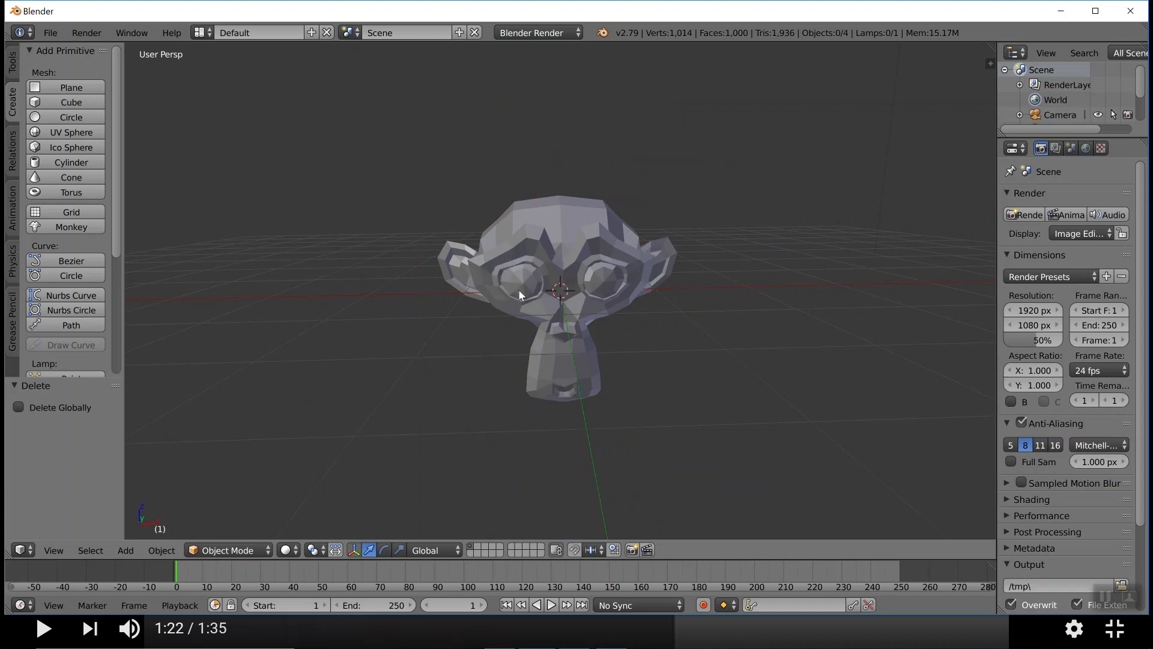
key(x)
click(499, 289)
Select and delete the two remaining overlapping monkey heads one after the other
right_click(542, 261)
key(x)
click(513, 265)
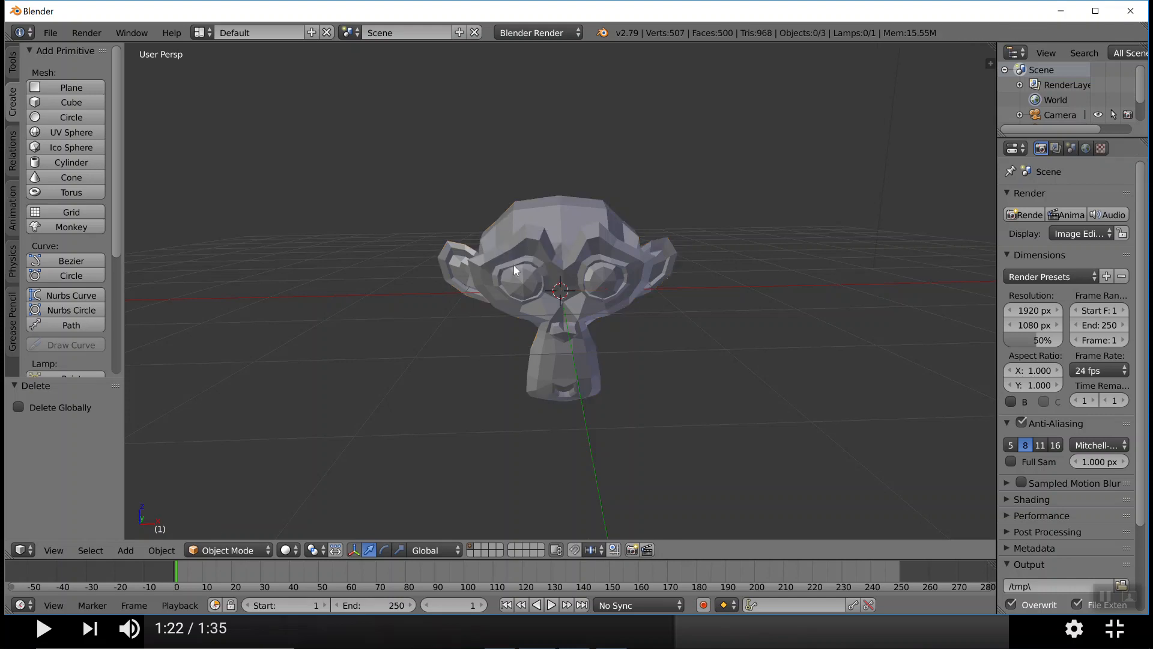
right_click(513, 265)
key(x)
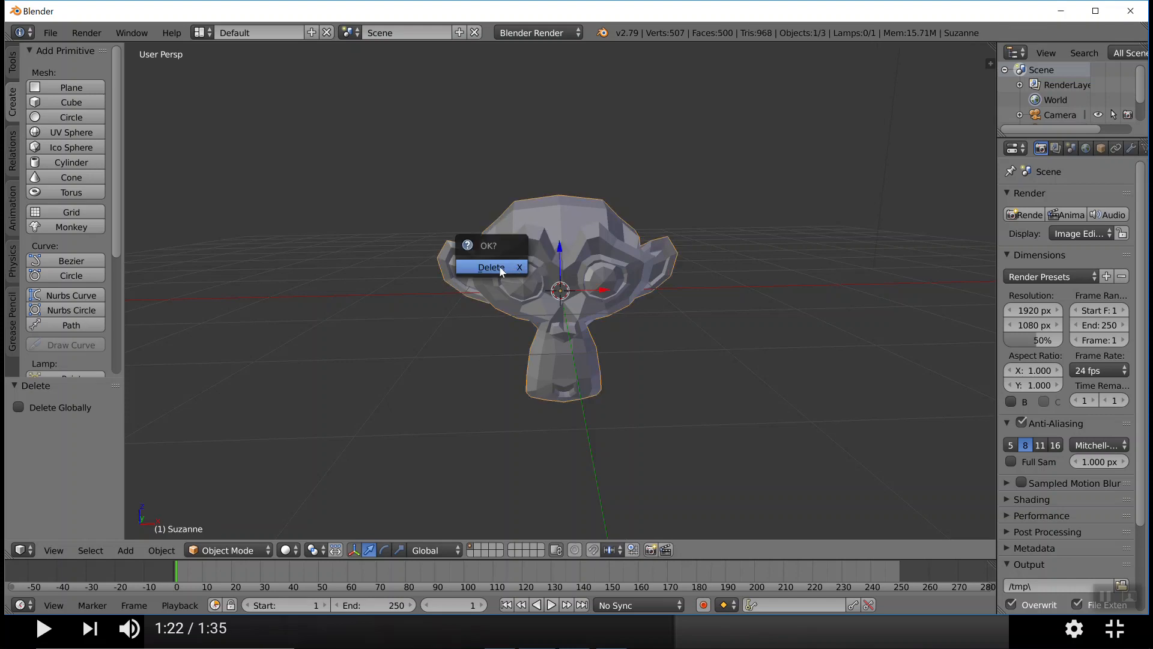
click(502, 270)
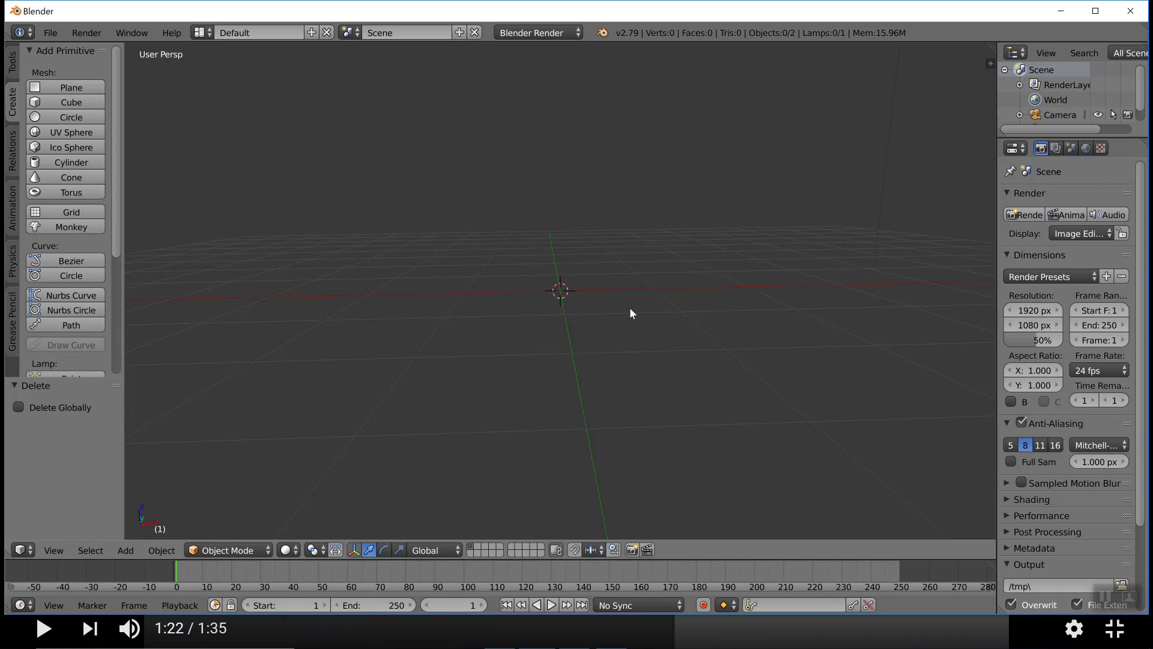
Add a cube at the centre of the emptied scene
scroll(704, 298, up, 5)
scroll(704, 298, down, 3)
key(x)
click(70, 103)
Widen the properties editor and add a new particle system to the cube
middle_drag(571, 294, 601, 290)
scroll(596, 292, down, 8)
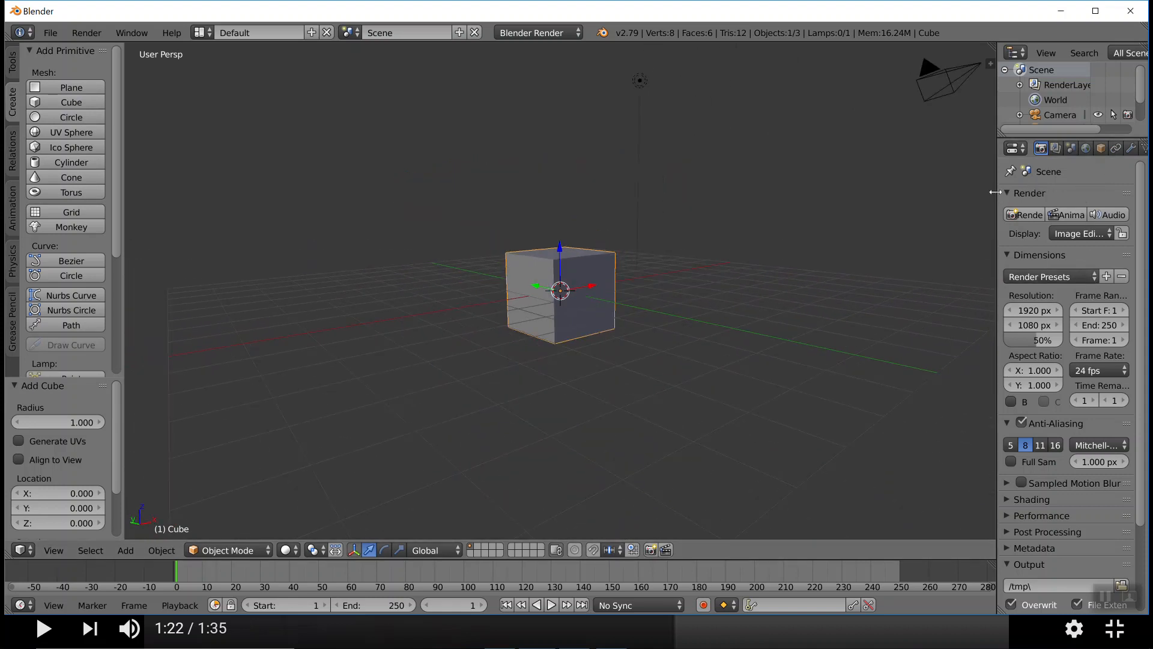
drag(998, 193, 910, 196)
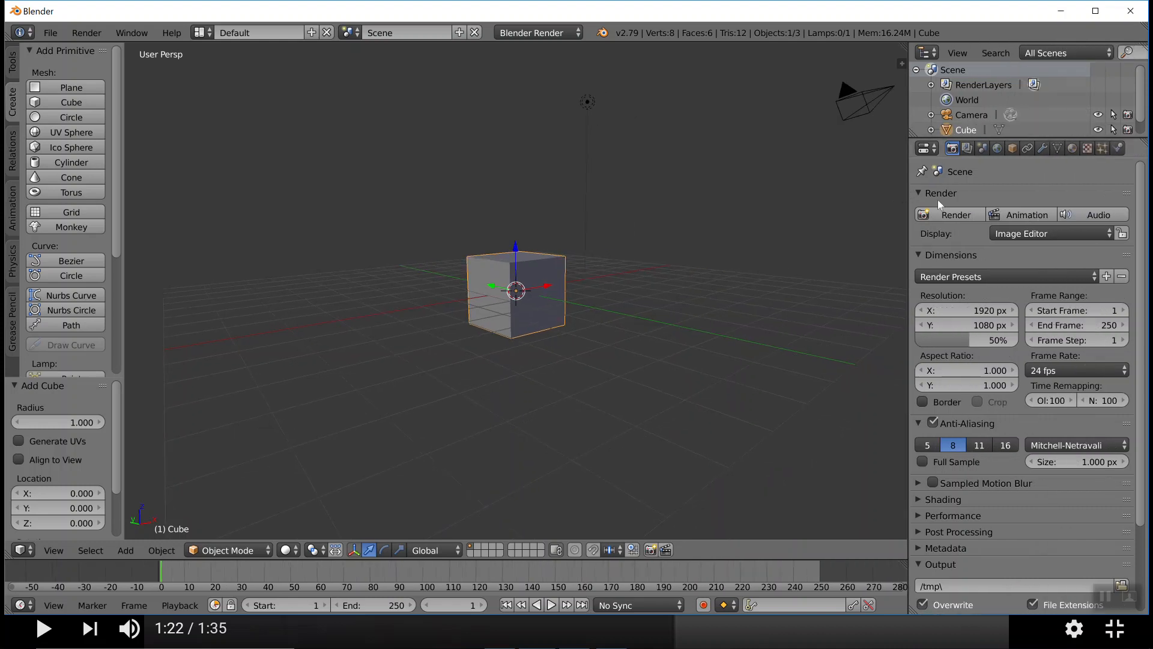
click(1101, 150)
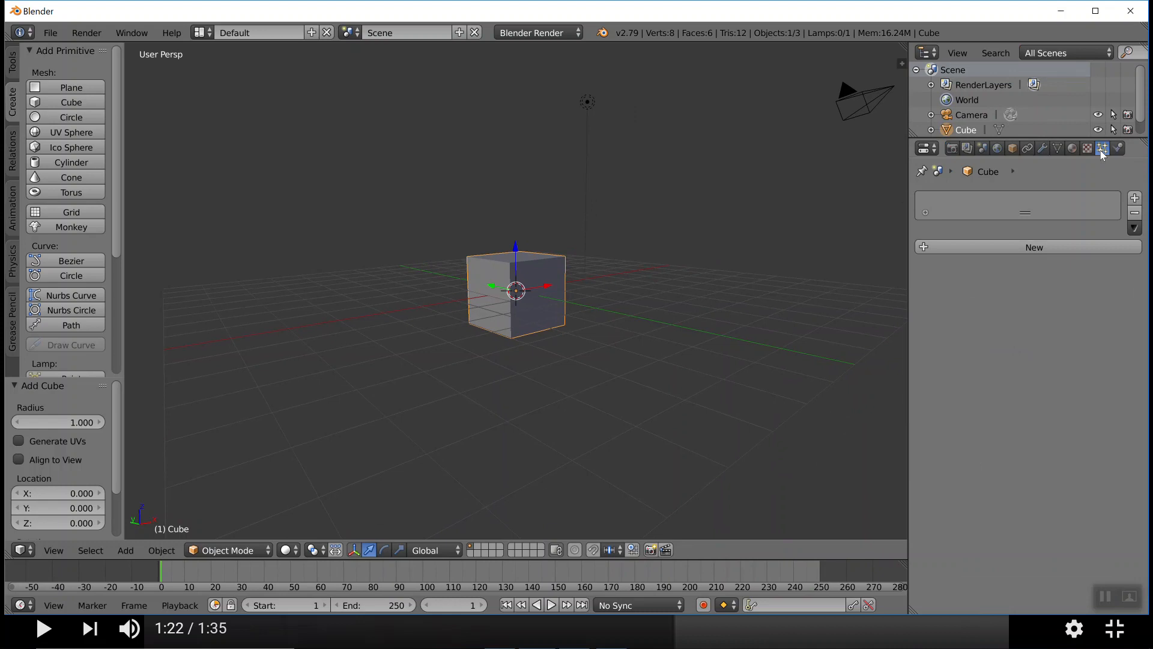
click(1039, 247)
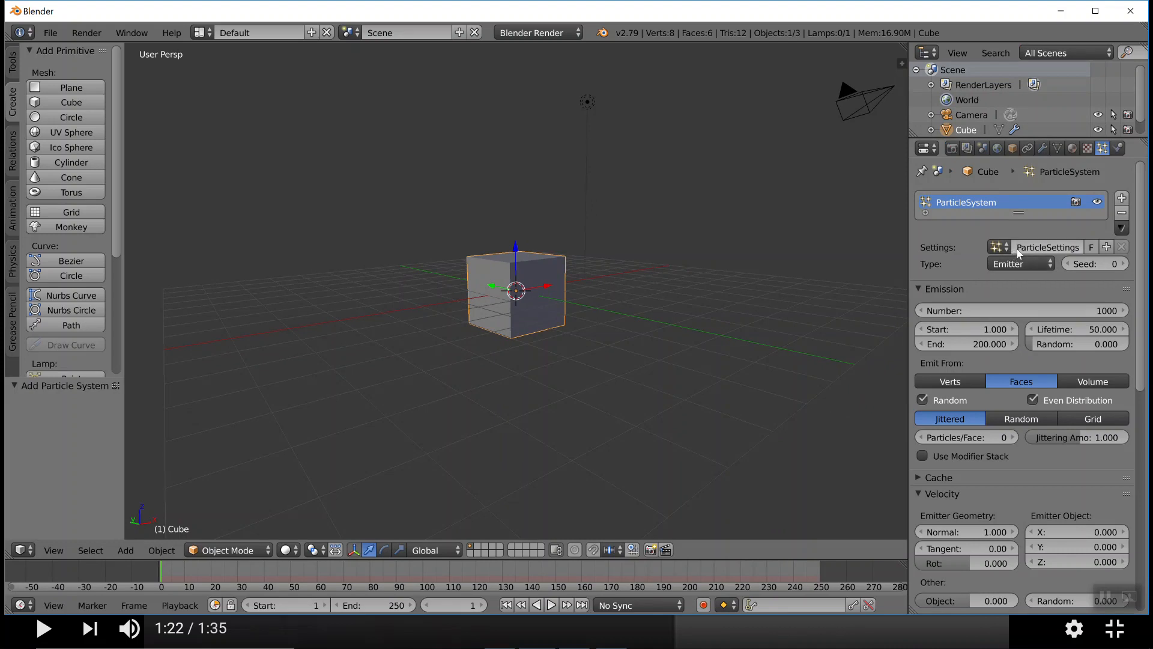
Set the cube's particle system type to Hair
click(999, 247)
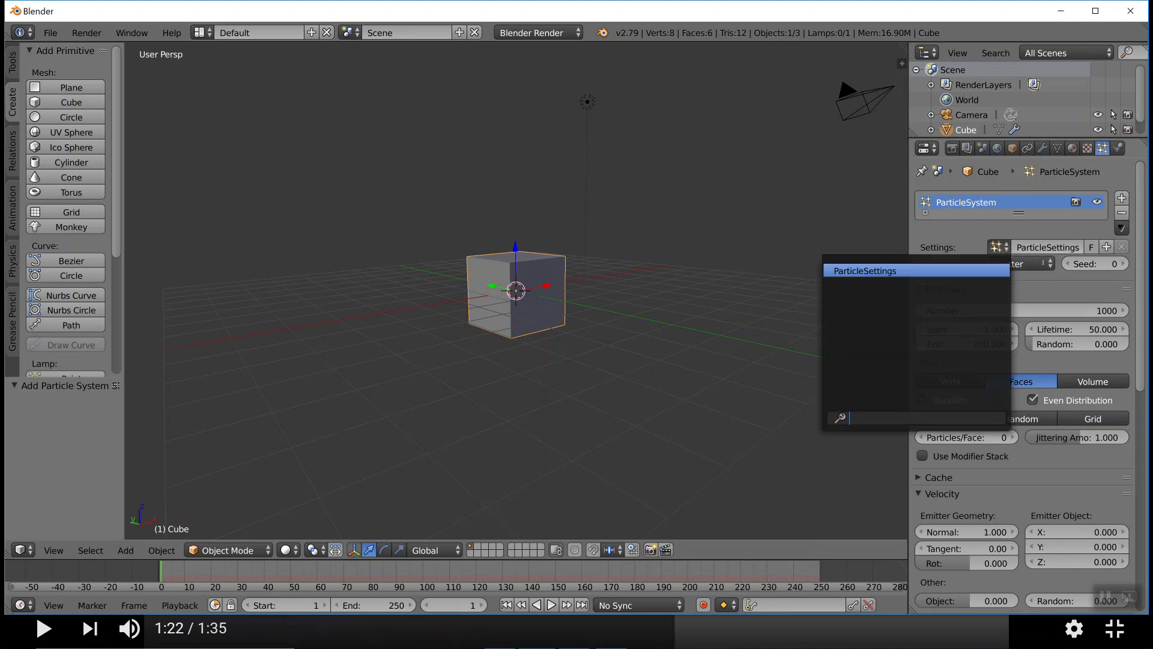
click(1050, 267)
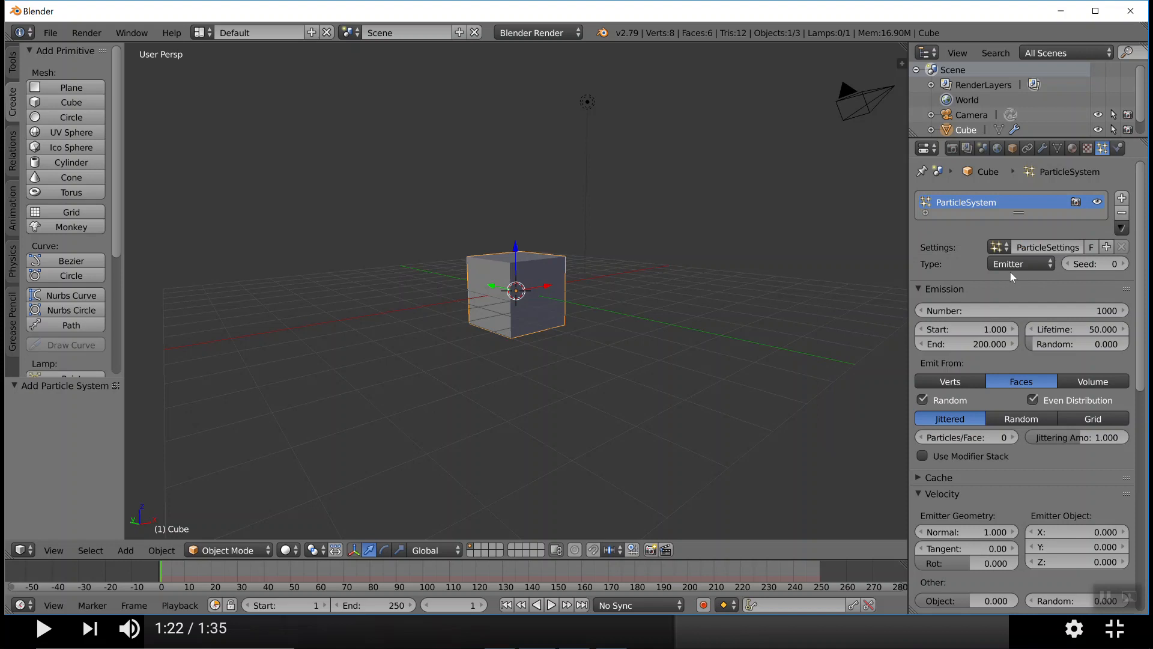
click(1029, 264)
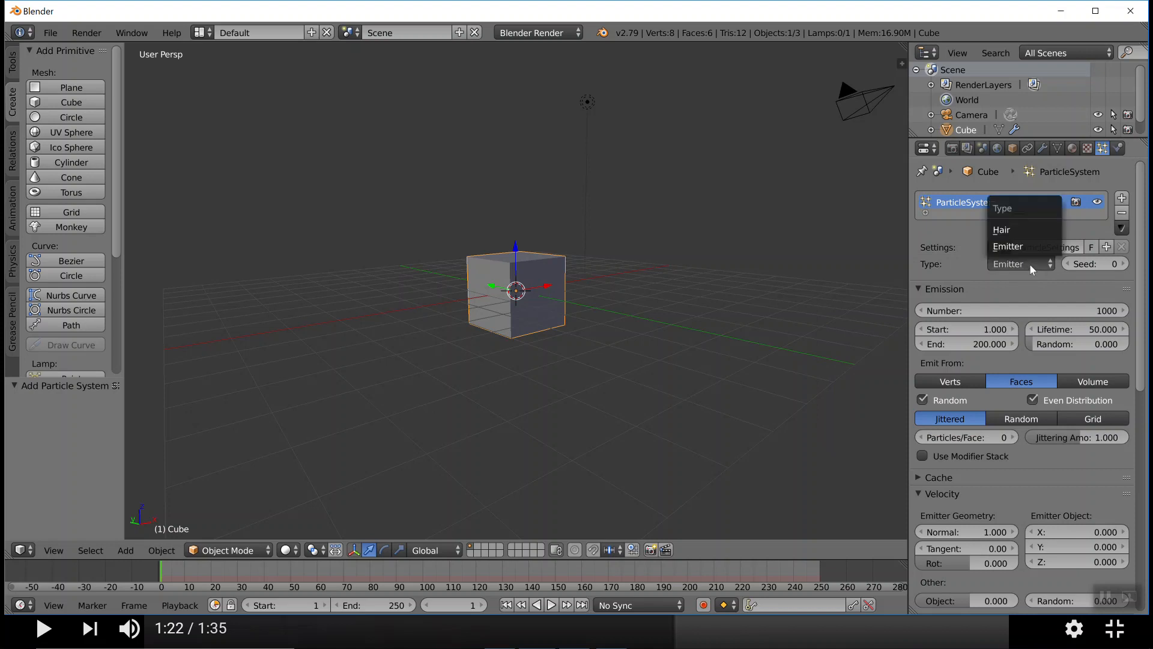
click(1019, 231)
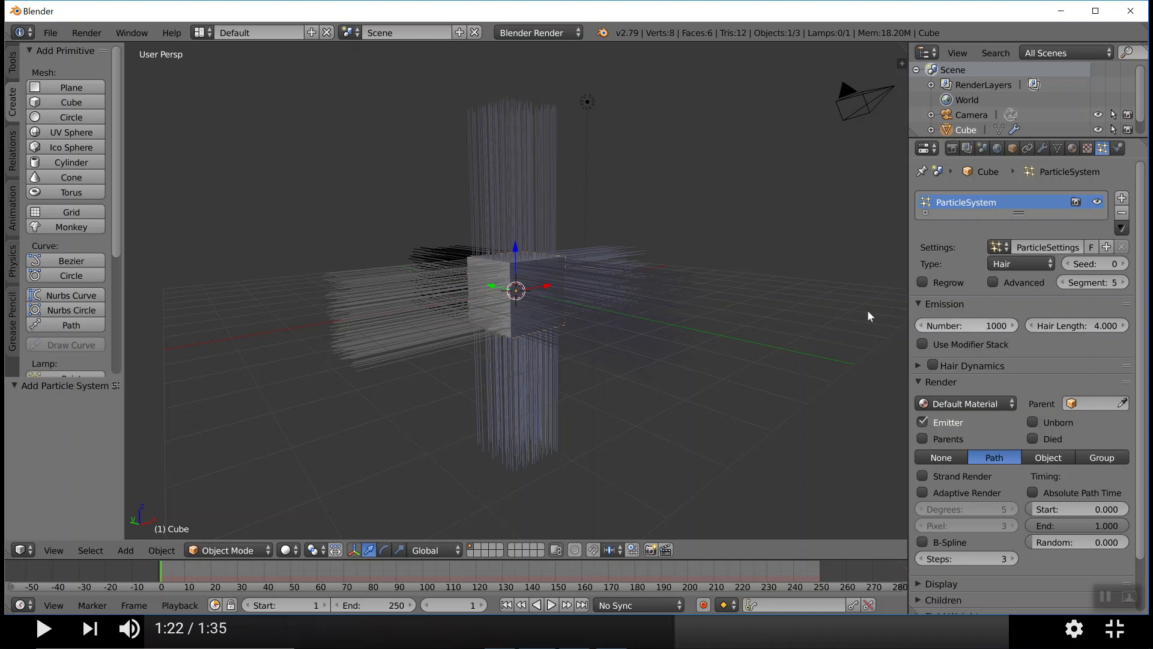
mouse_move(630, 300)
middle_down()
mouse_move(611, 302)
mouse_move(625, 302)
middle_up()
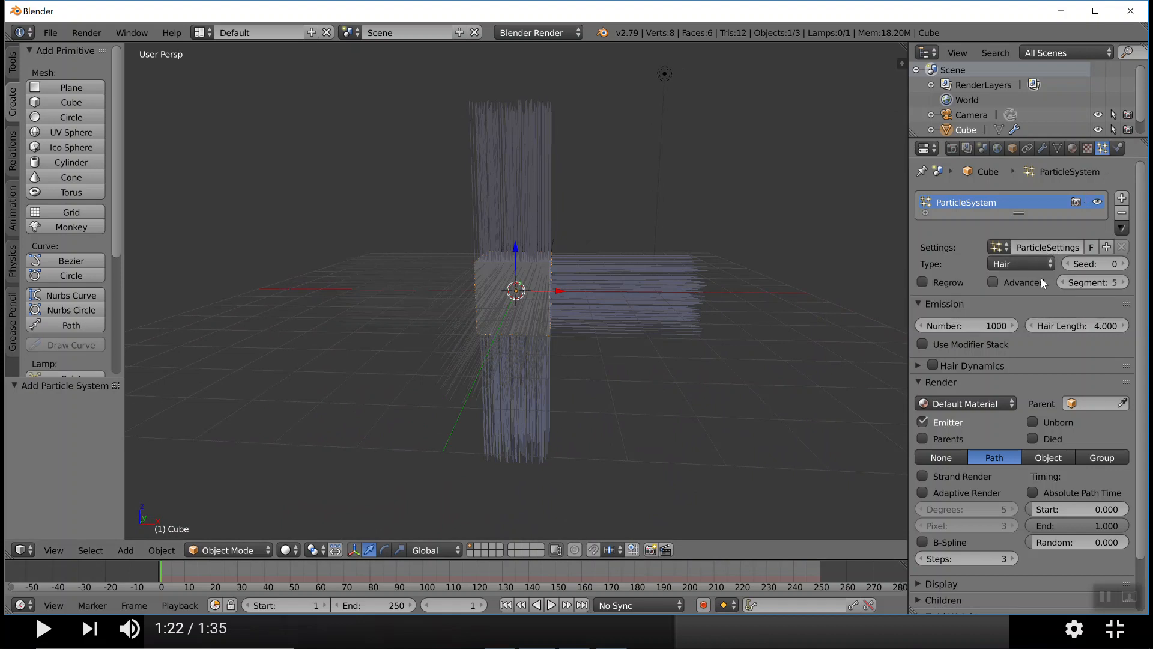
Raise the seed of the cube's hair particles to 6
click(1125, 265)
click(1125, 265)
click(1125, 265)
click(1126, 265)
click(1125, 264)
click(1125, 264)
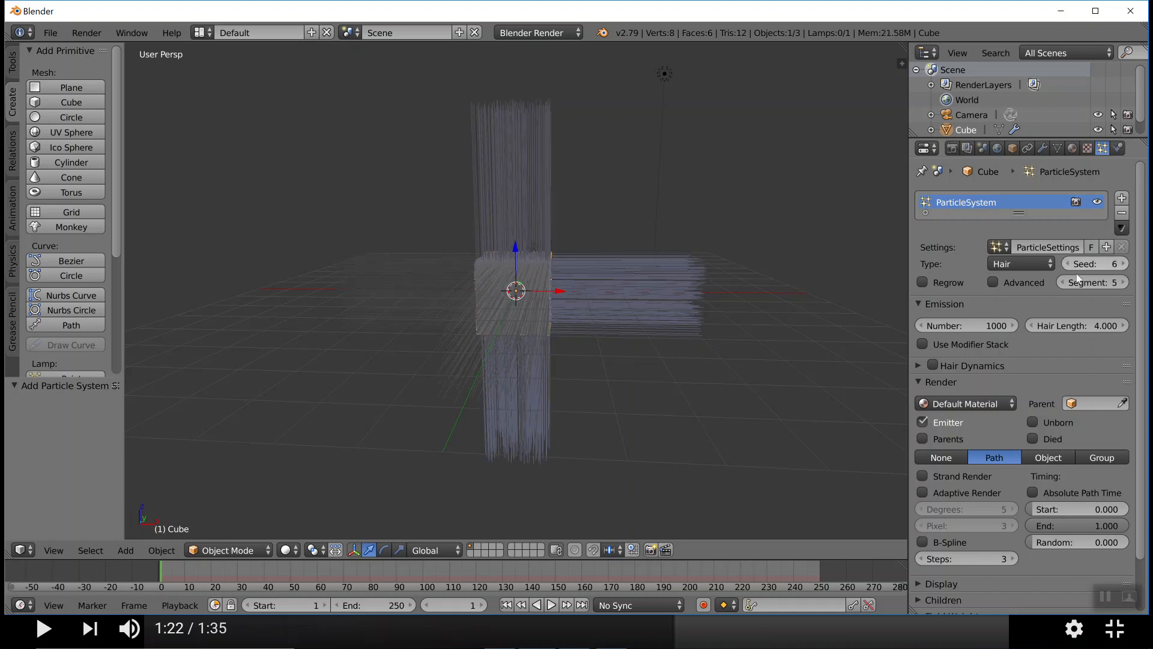
Switch the cube to Particle Edit mode and try the Unborn and Died render options
scroll(701, 224, up, 2)
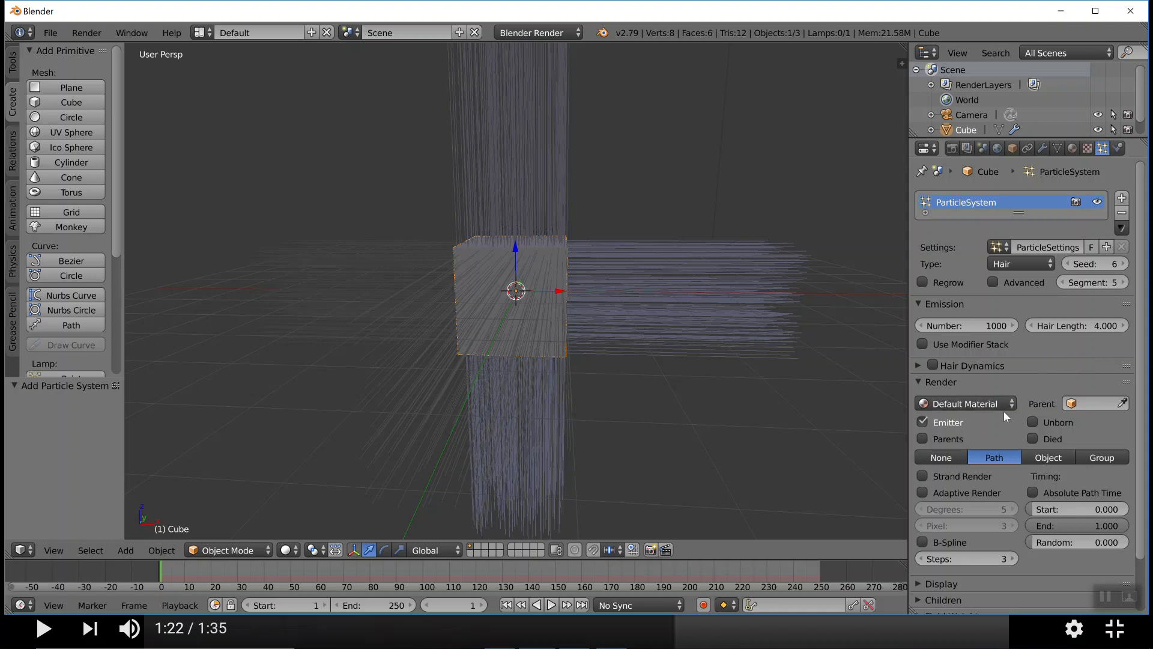
click(268, 554)
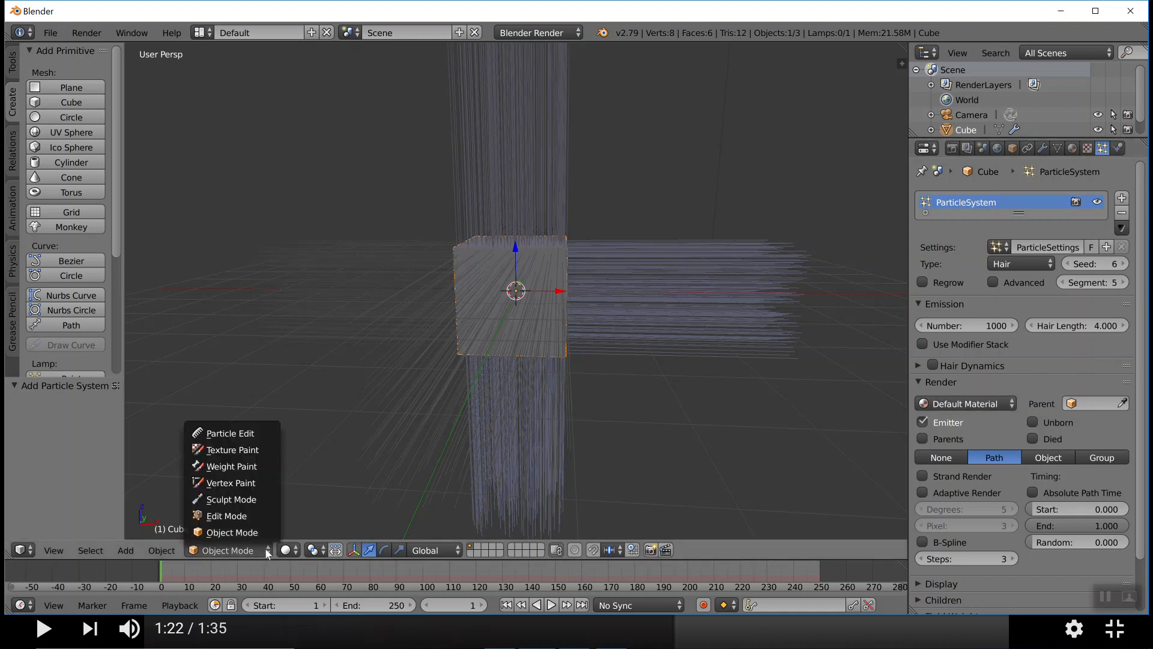
click(240, 434)
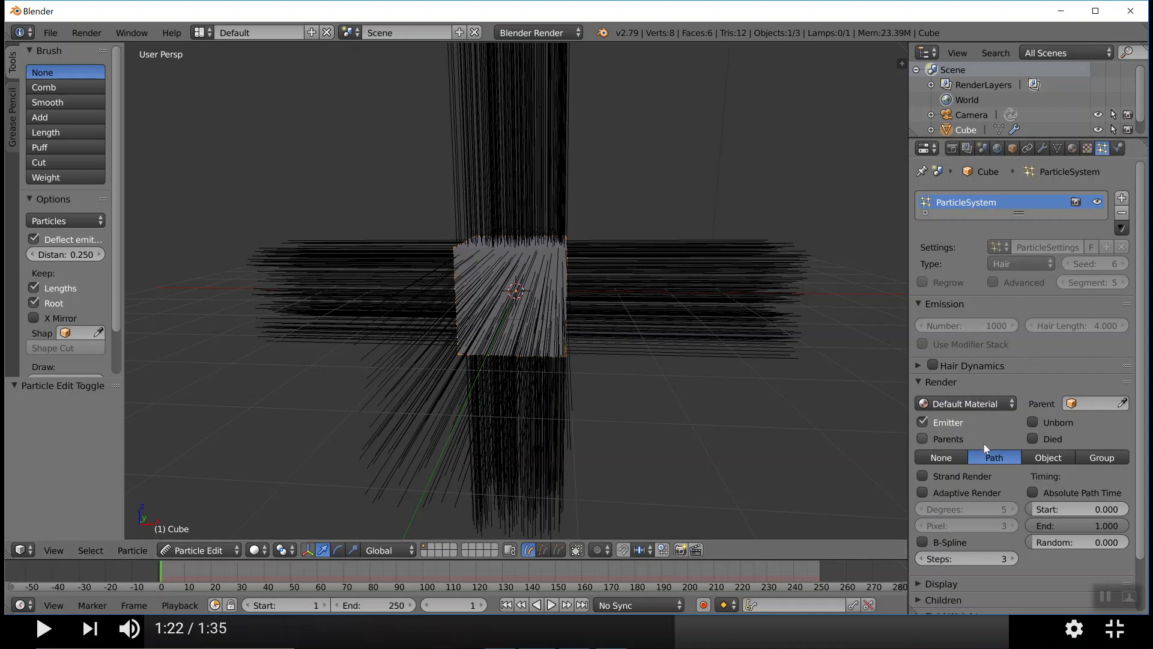
click(1032, 422)
click(1031, 441)
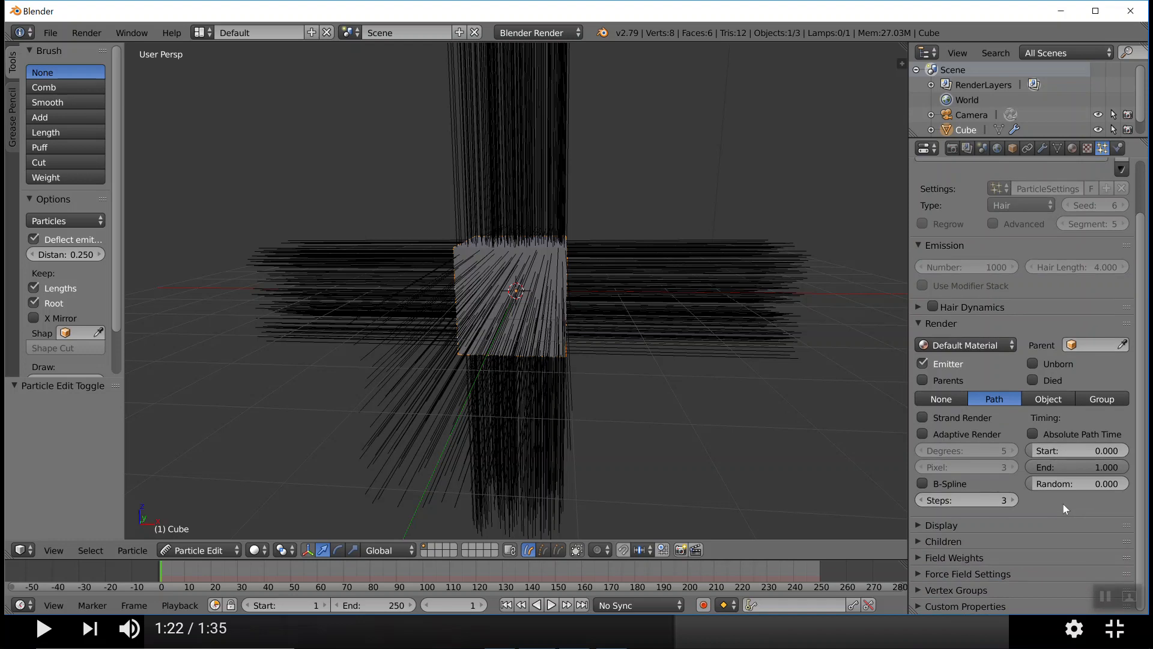
Remove the hair particle system from the cube and add a new one with the Emitter type
scroll(1063, 503, up, 3)
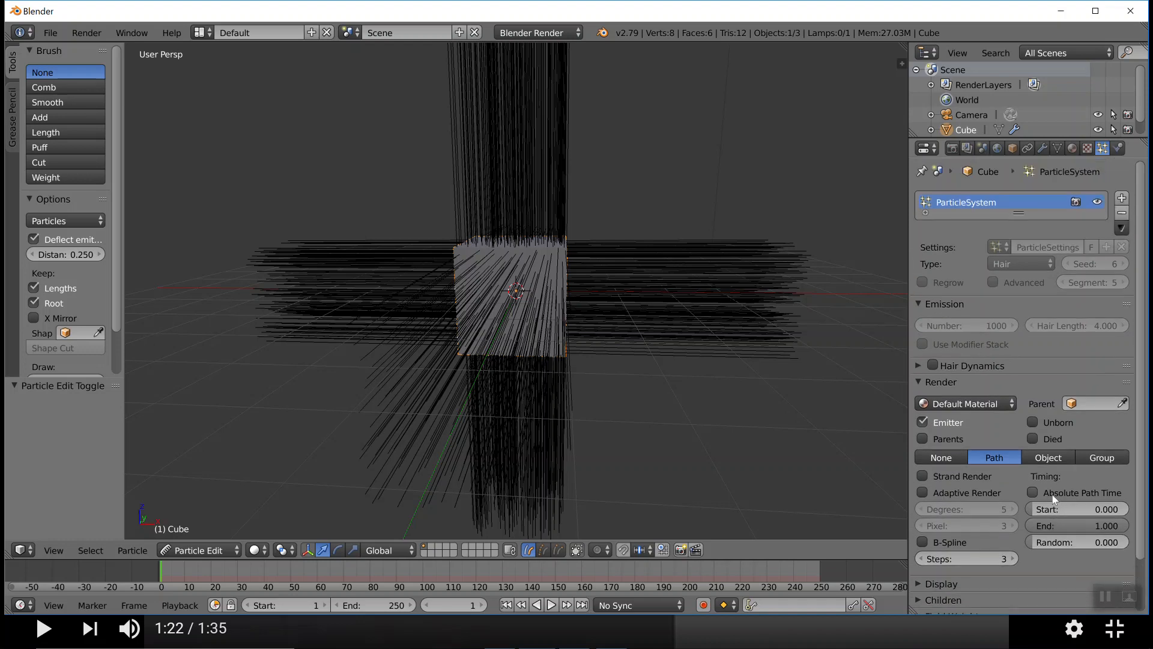
click(1121, 215)
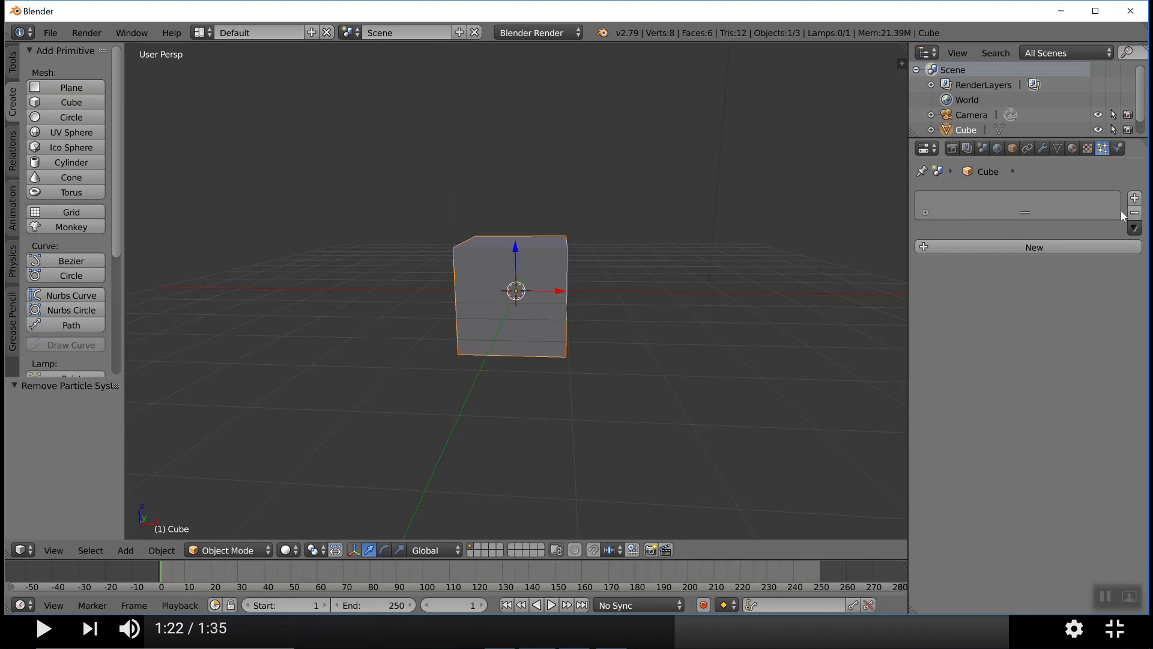
click(1042, 251)
click(1049, 262)
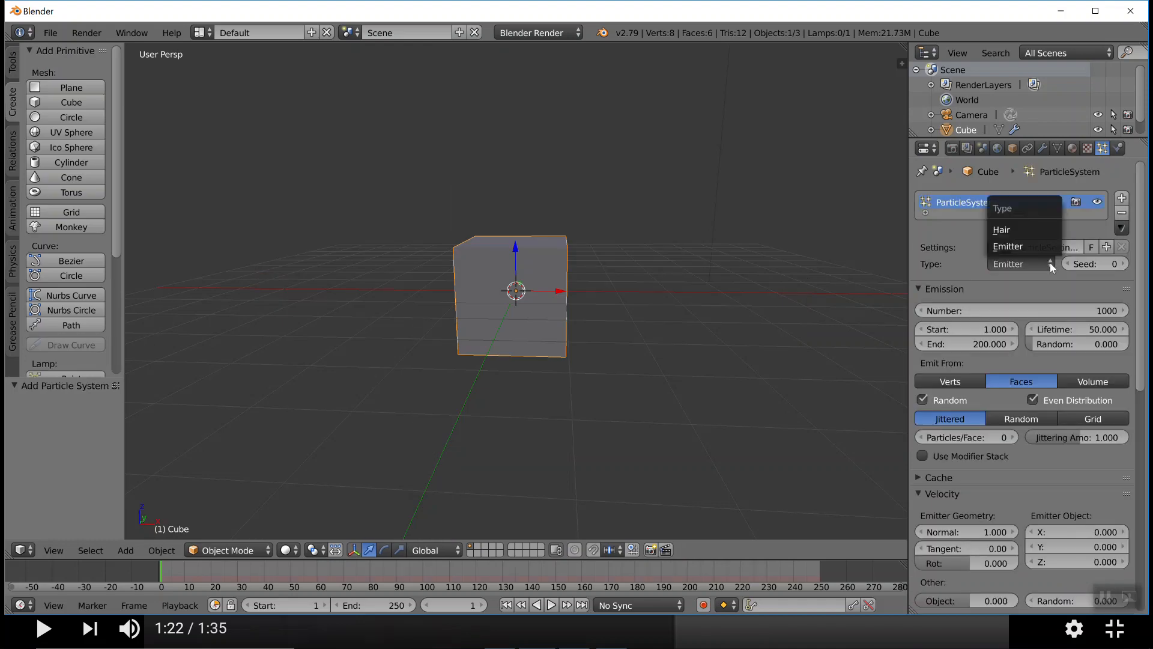
click(1018, 247)
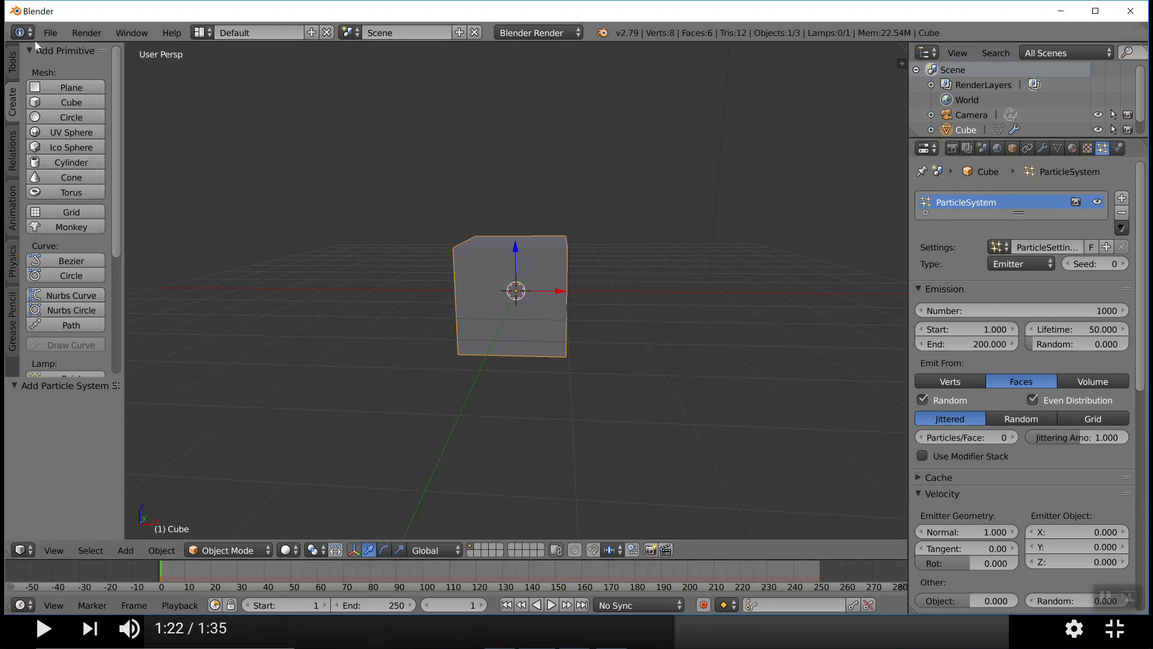
Start a fresh scene by reloading the start-up file
click(56, 35)
click(55, 52)
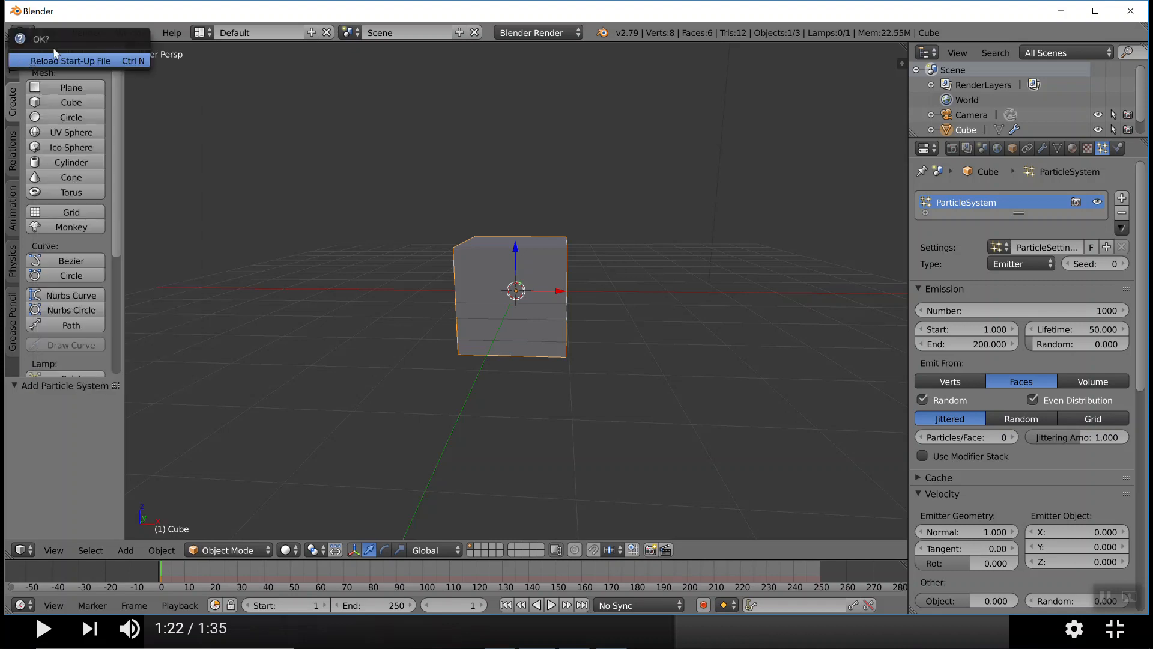
click(57, 60)
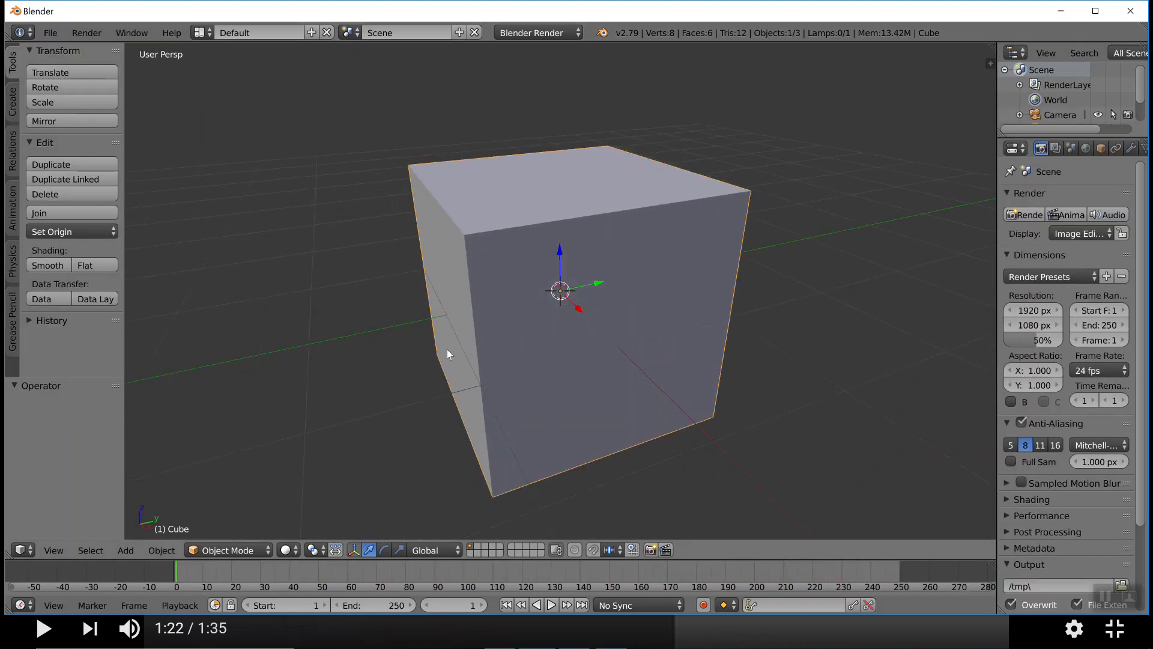
Switch to the browser and open the Morphing Between Two Shapes video from the Week 5 course page, pausing its playback
key(alt+Tab)
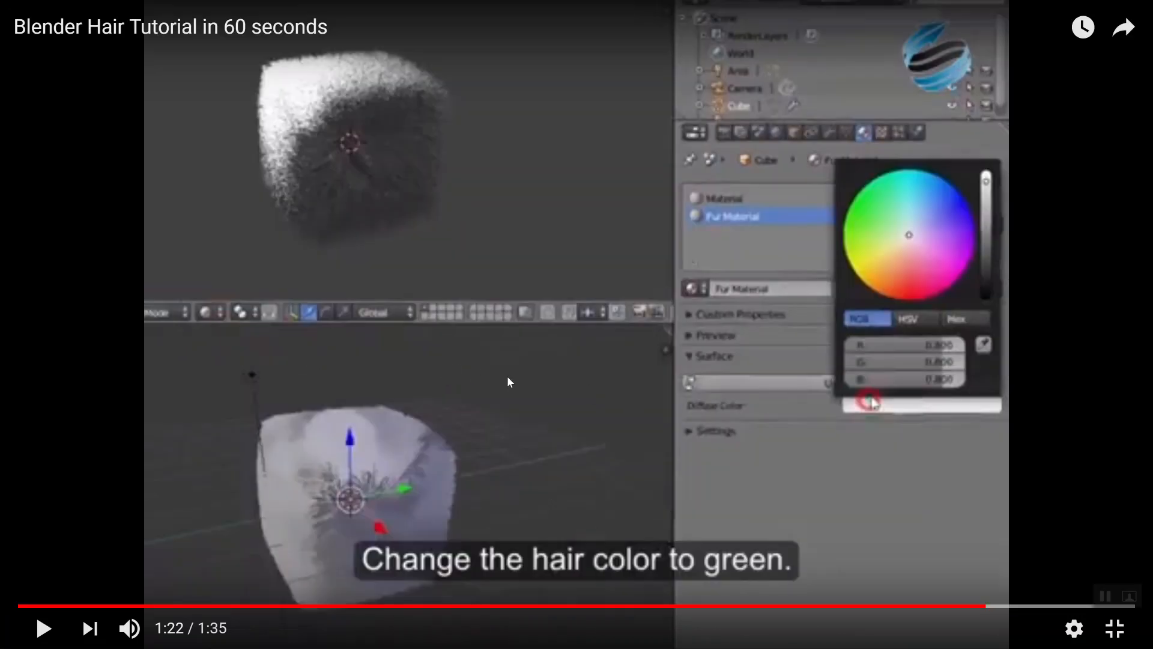
key(Escape)
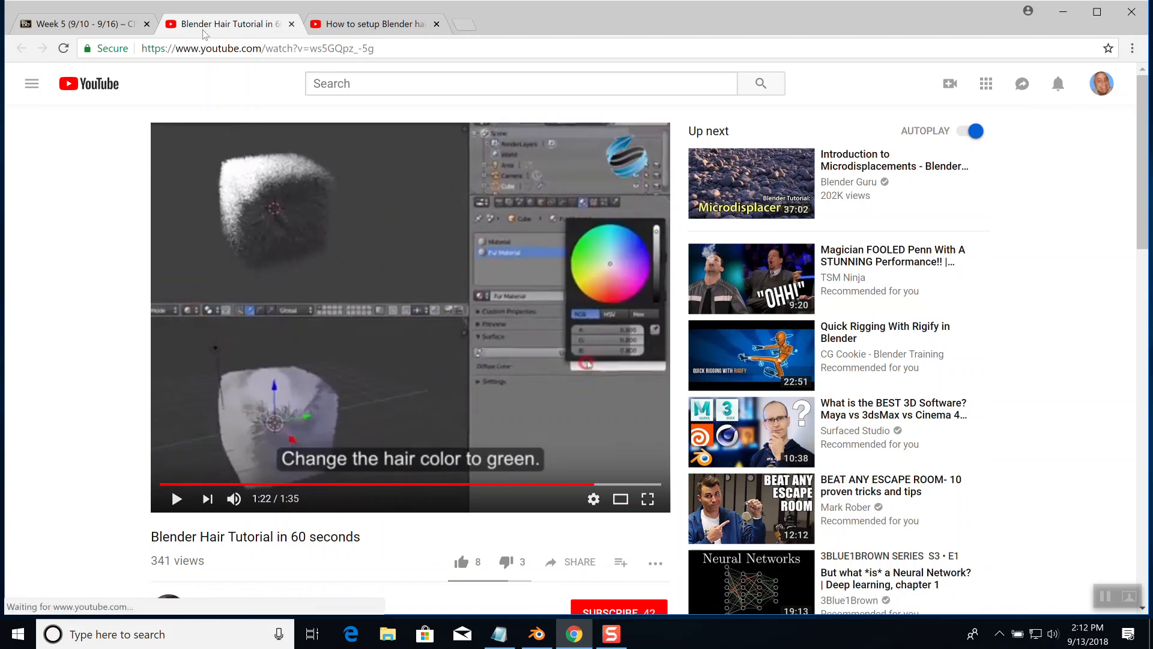
click(75, 30)
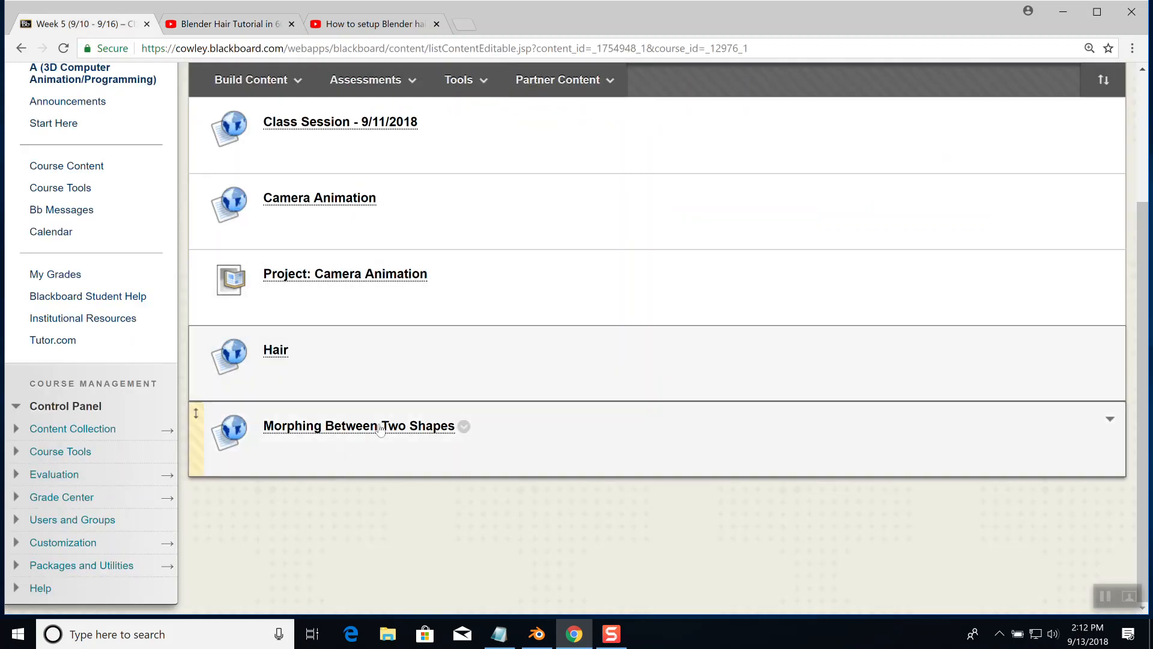
click(378, 427)
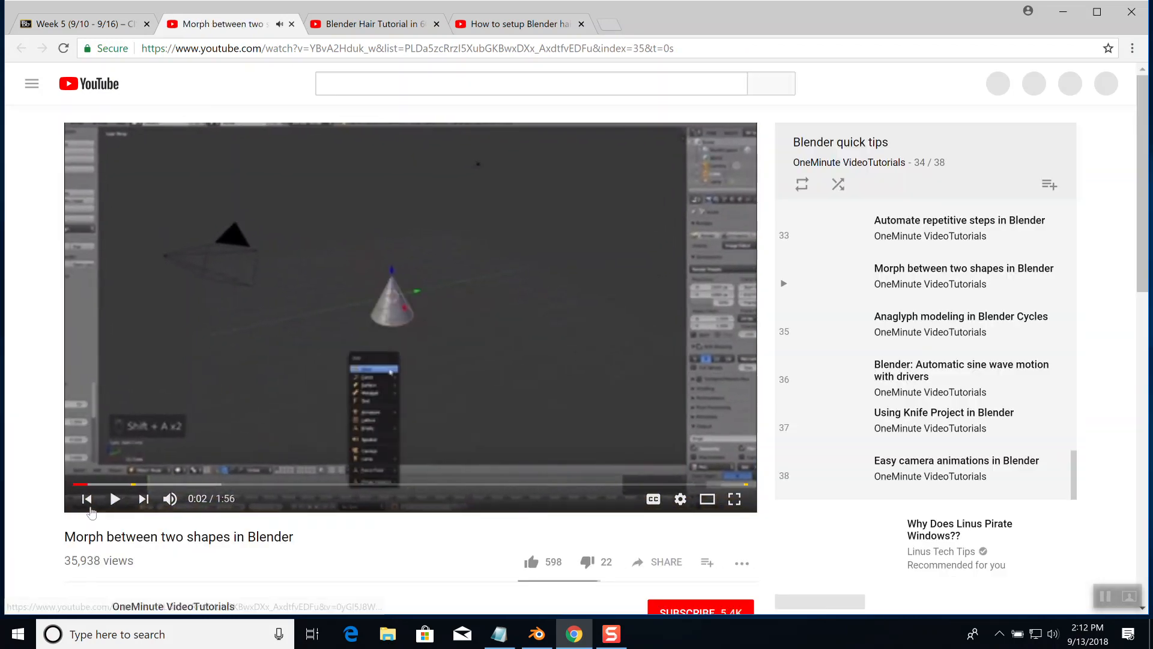
key(space)
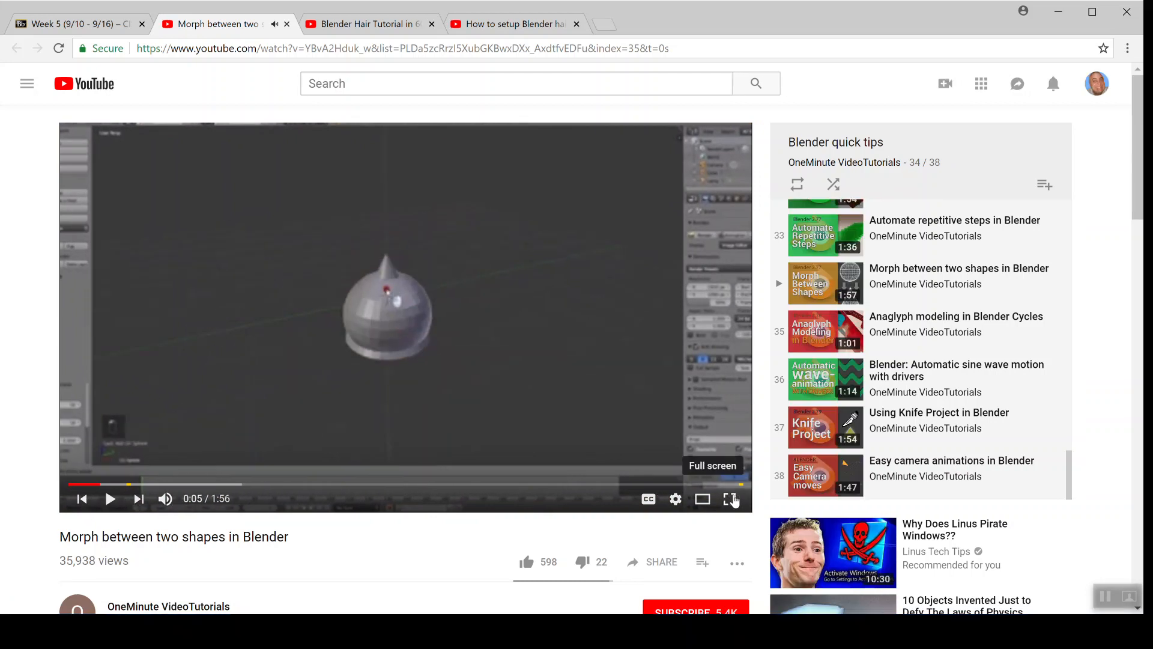
Watch the opening of the morph video in full screen from 0:01 and pause it at 0:13
click(734, 498)
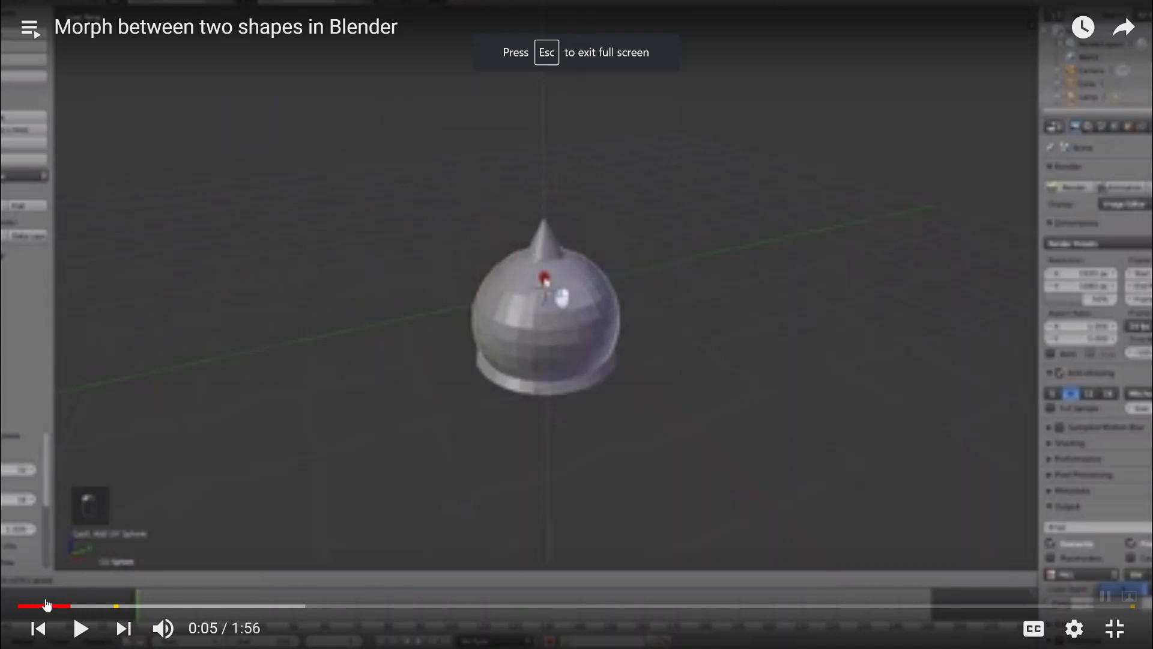
click(35, 605)
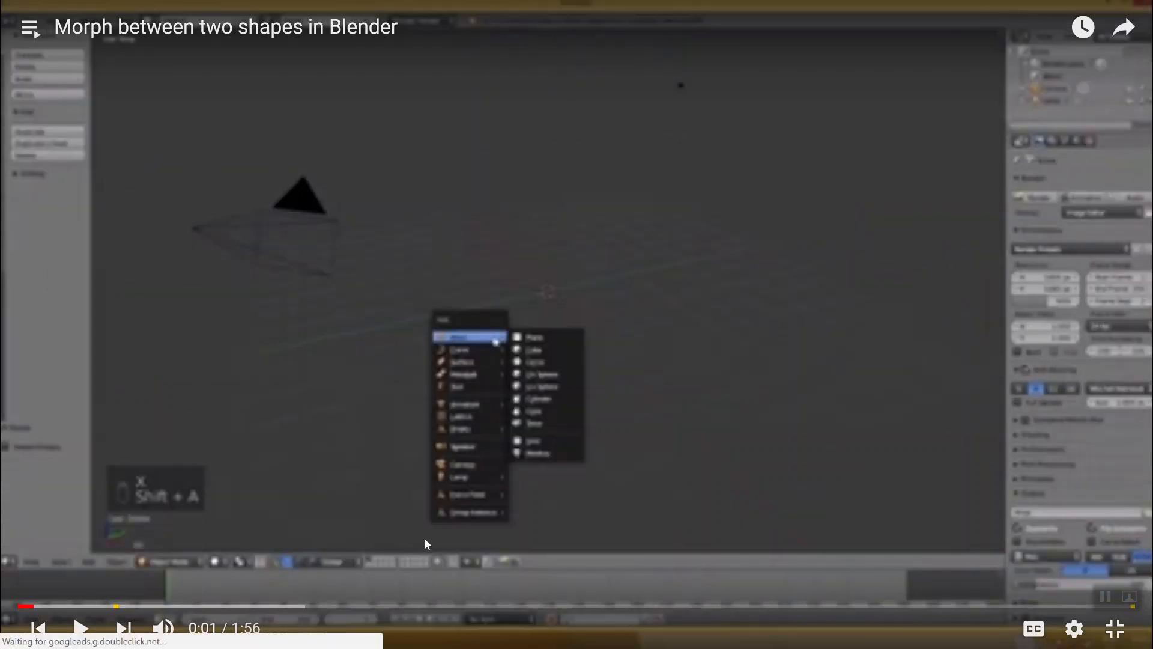
click(82, 628)
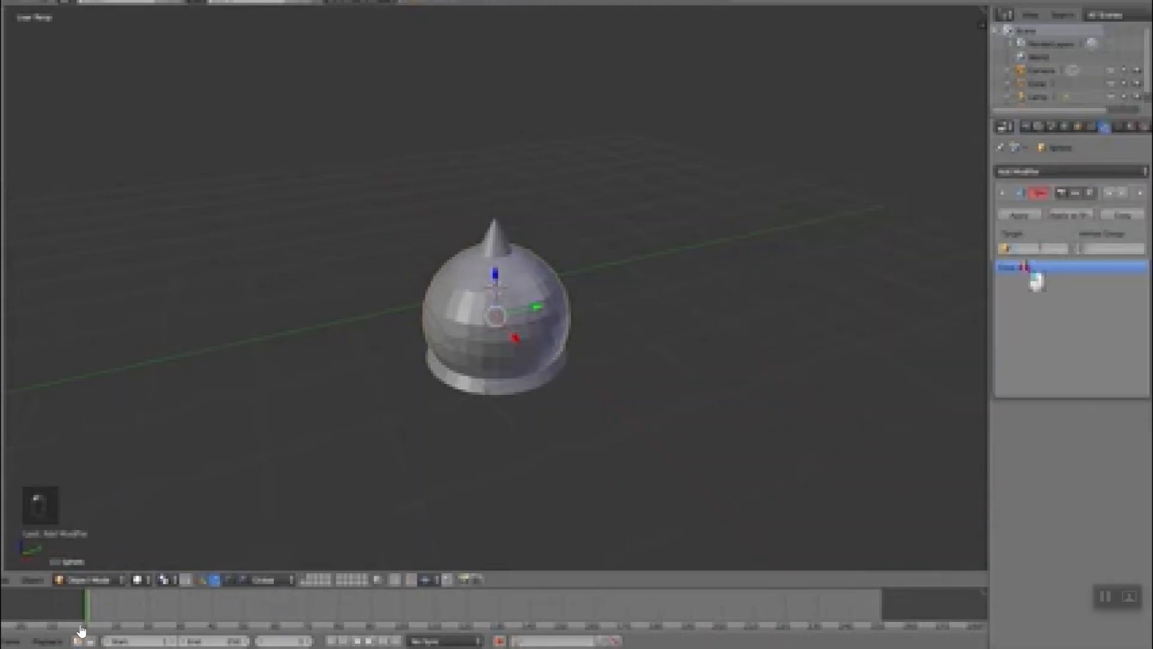
mouse_move(80, 633)
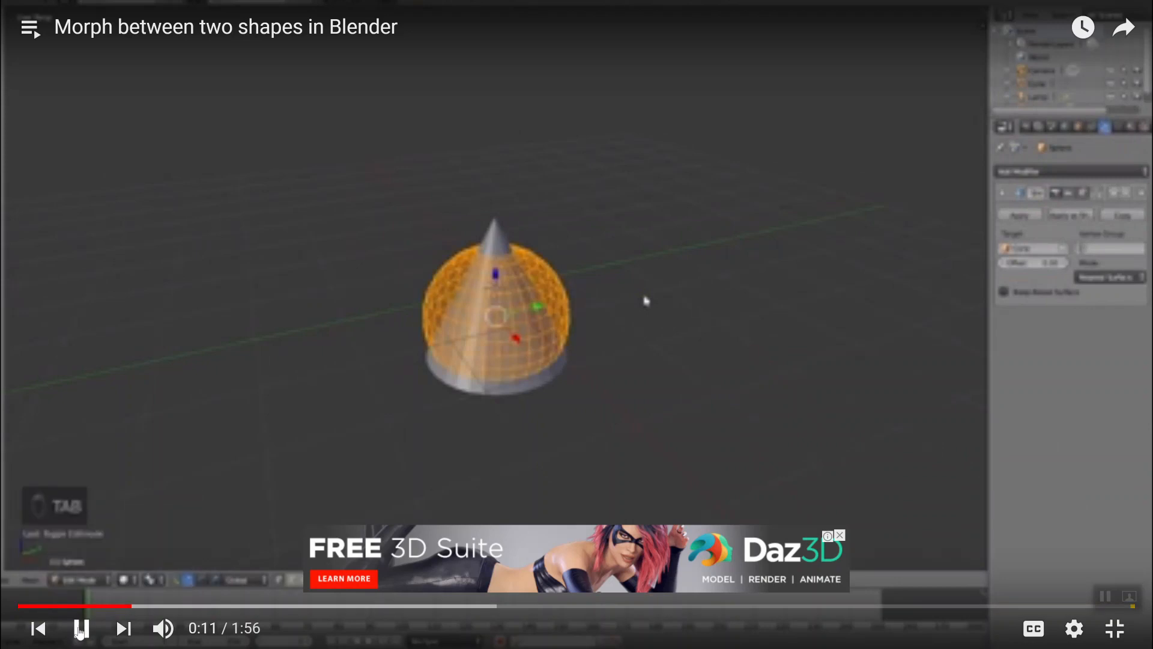
click(80, 629)
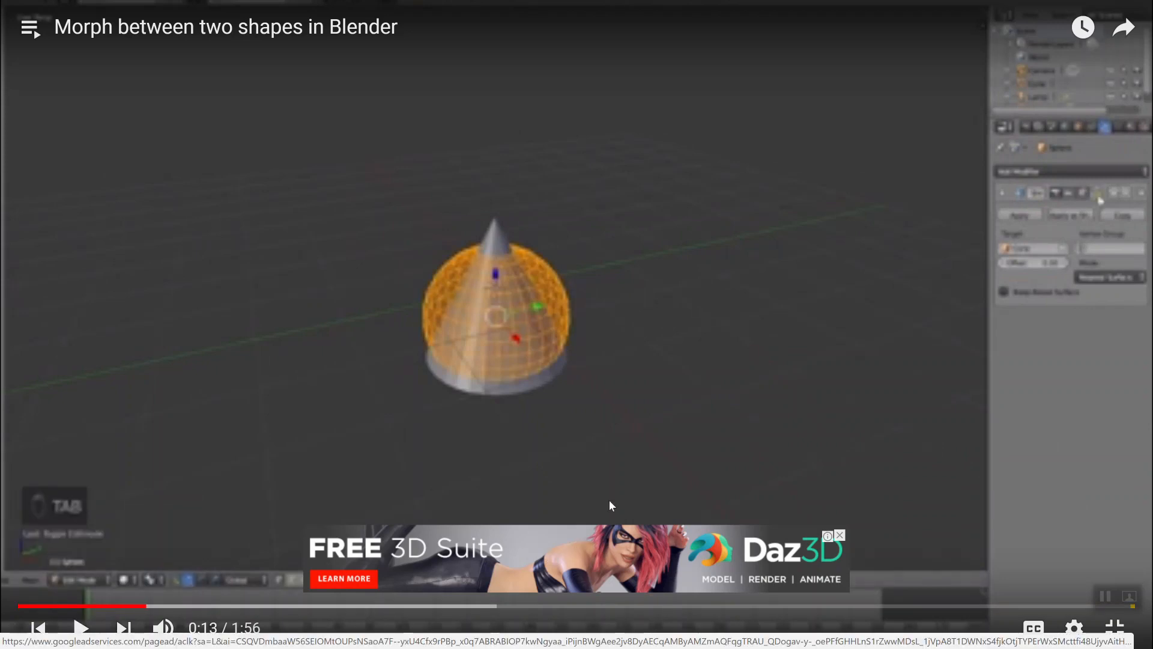
Rewind the morph video to its start and set its playback quality to 1080p
click(22, 607)
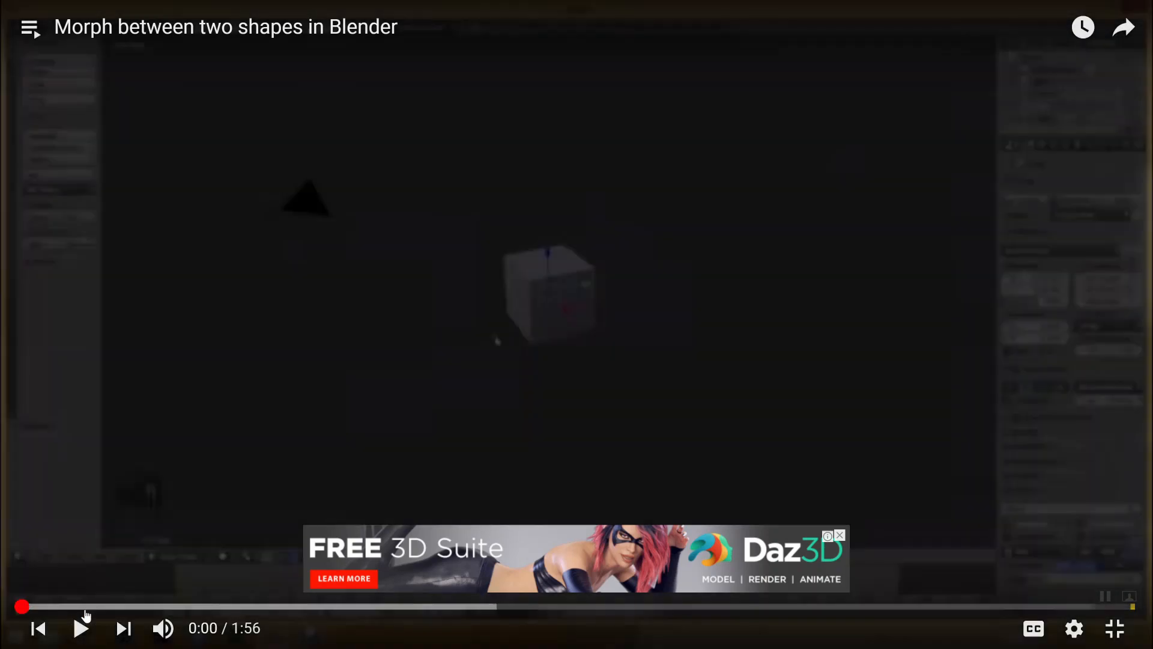
click(839, 535)
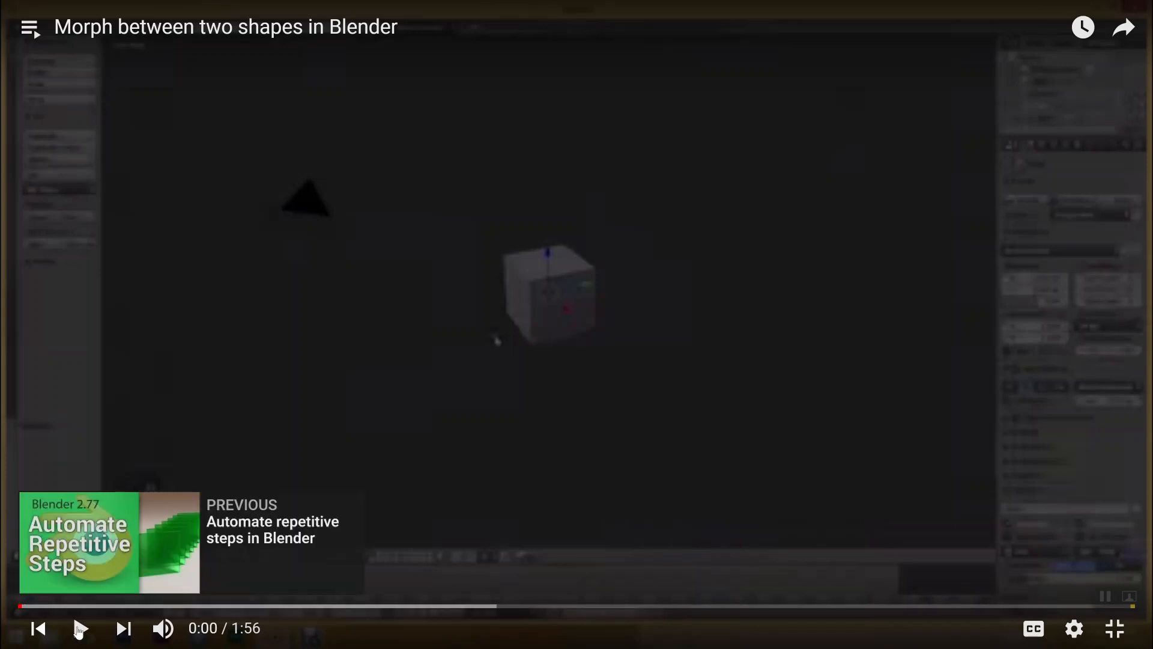
click(1115, 628)
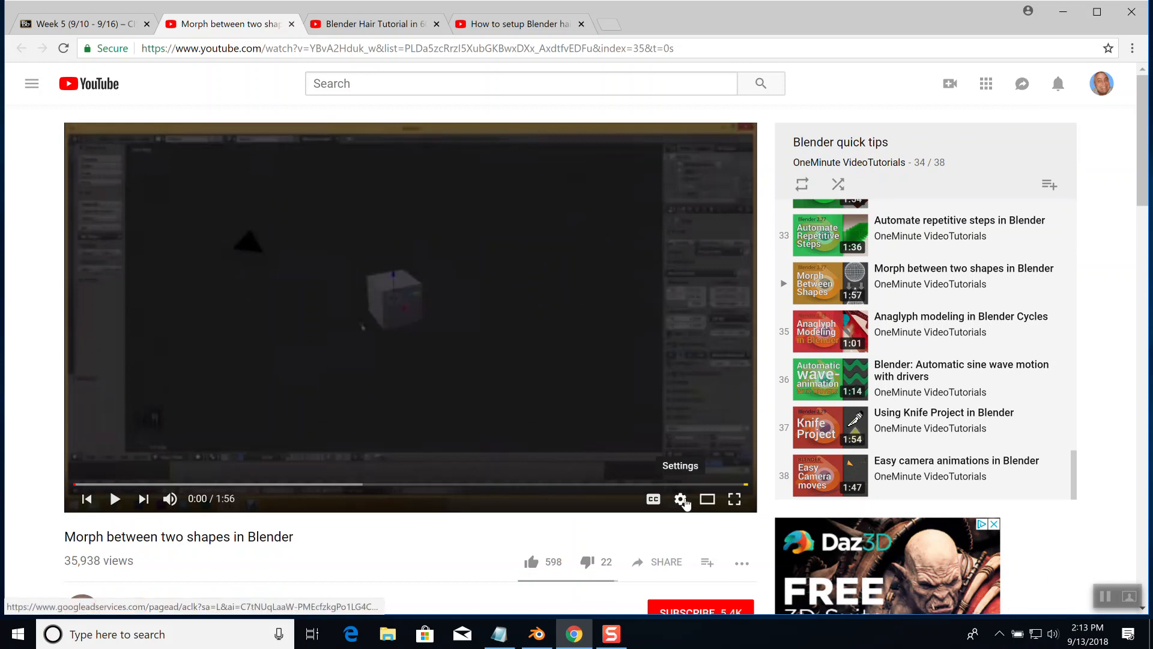
click(683, 501)
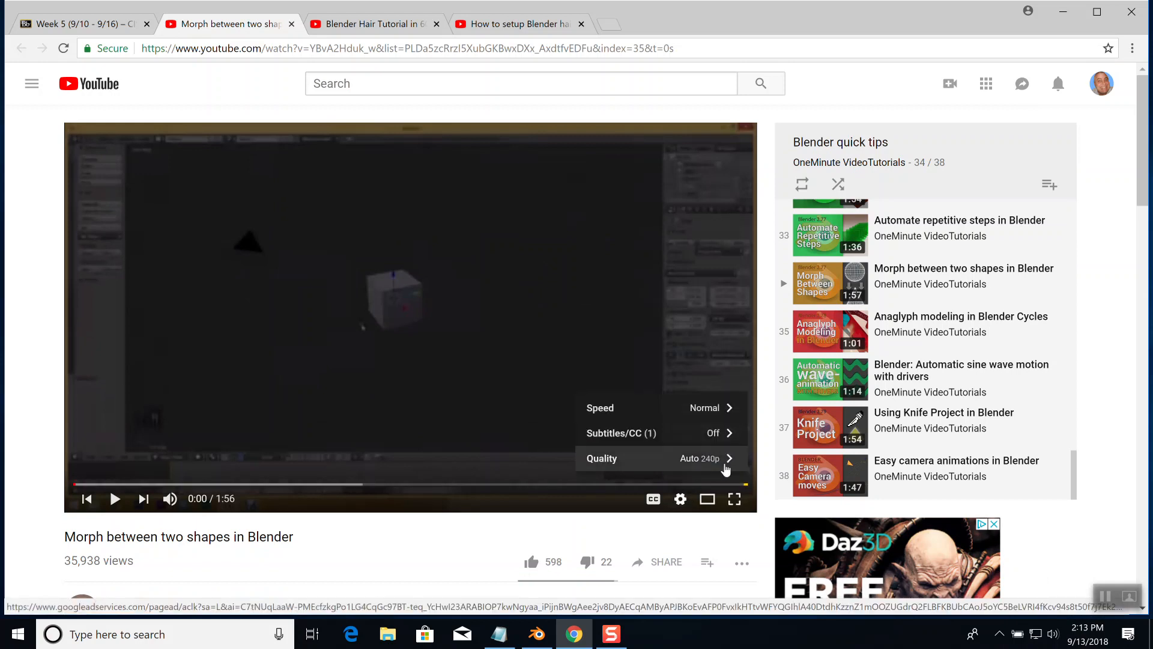
click(725, 468)
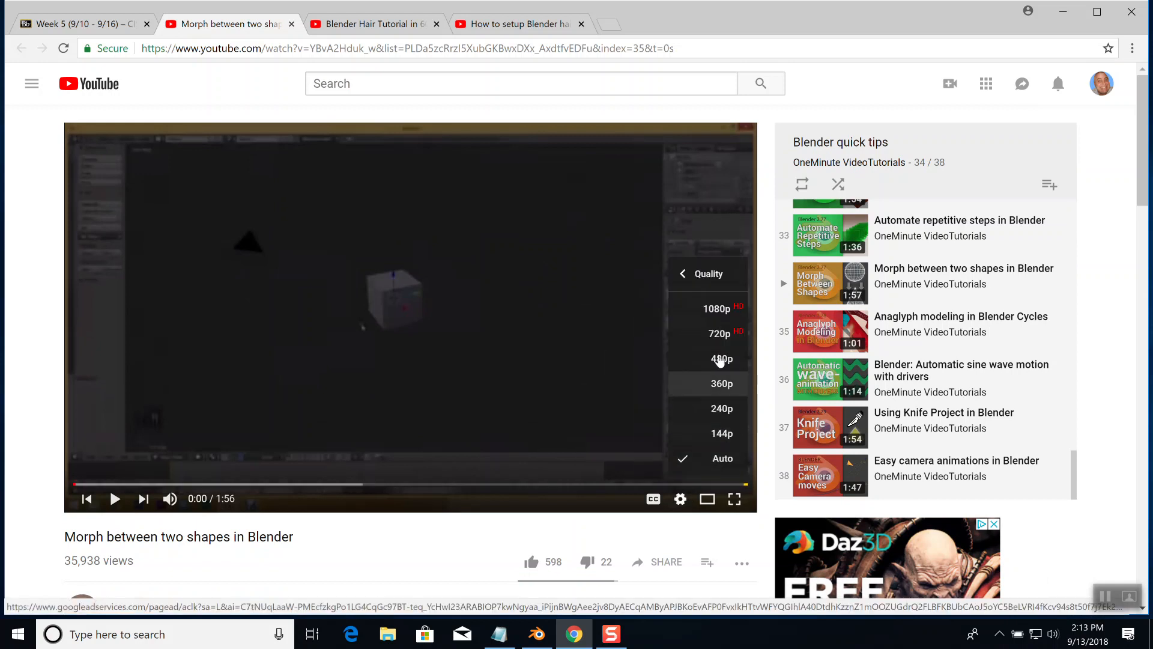
click(722, 311)
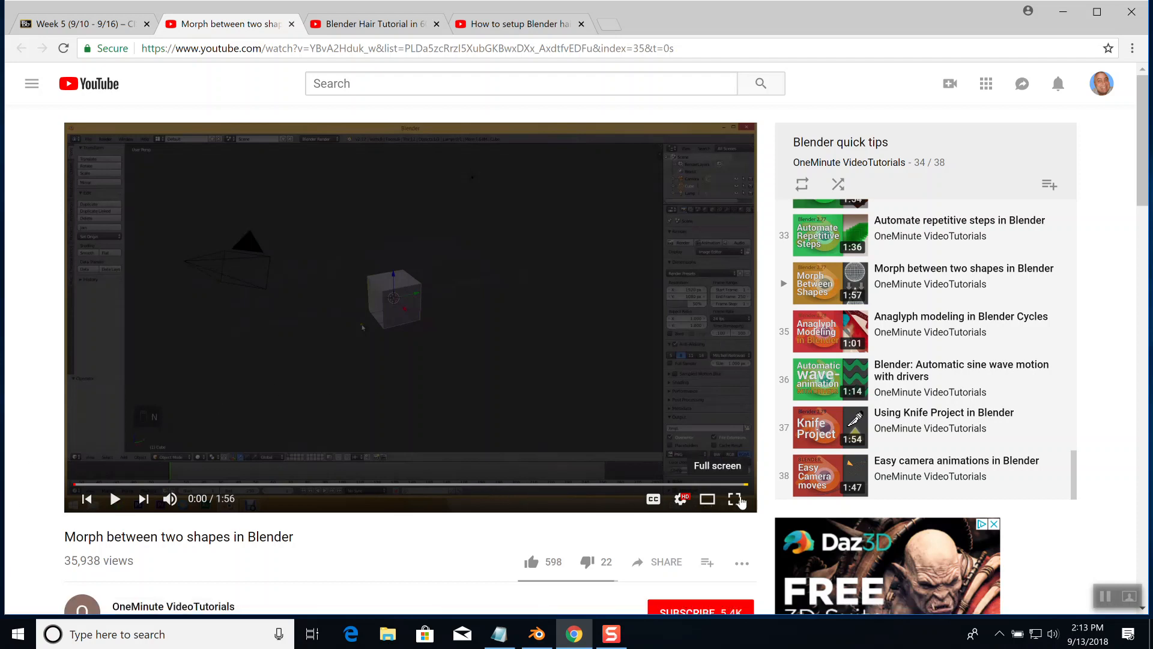
Play the first seconds of the morph video in full screen and pause at 0:02
click(734, 499)
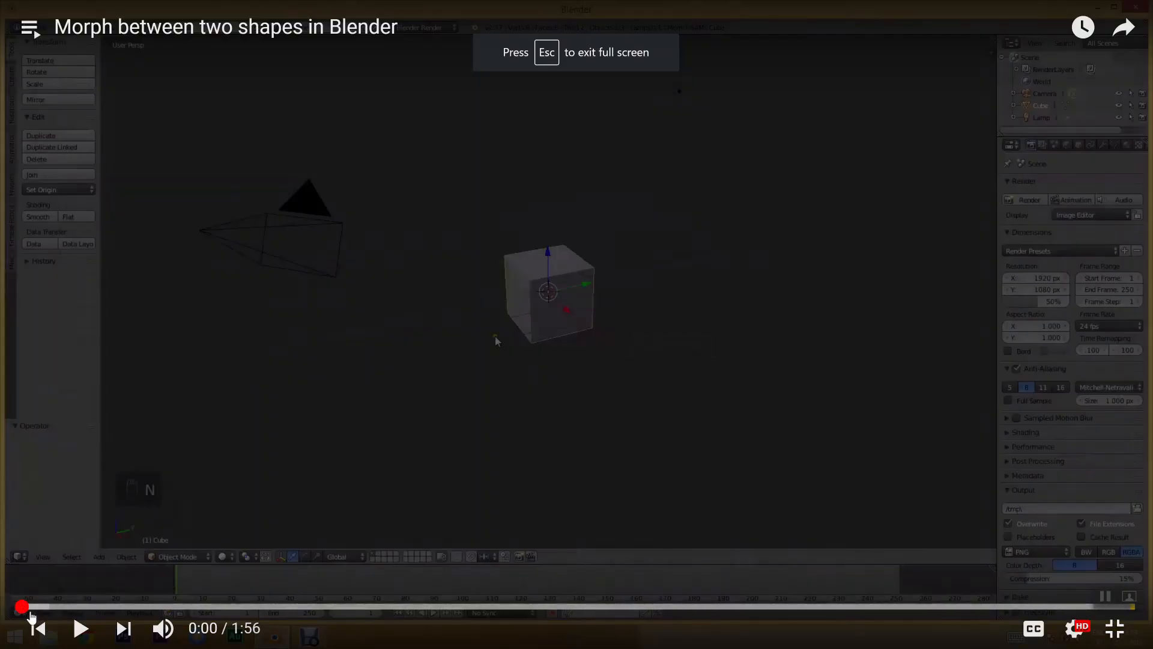
click(80, 628)
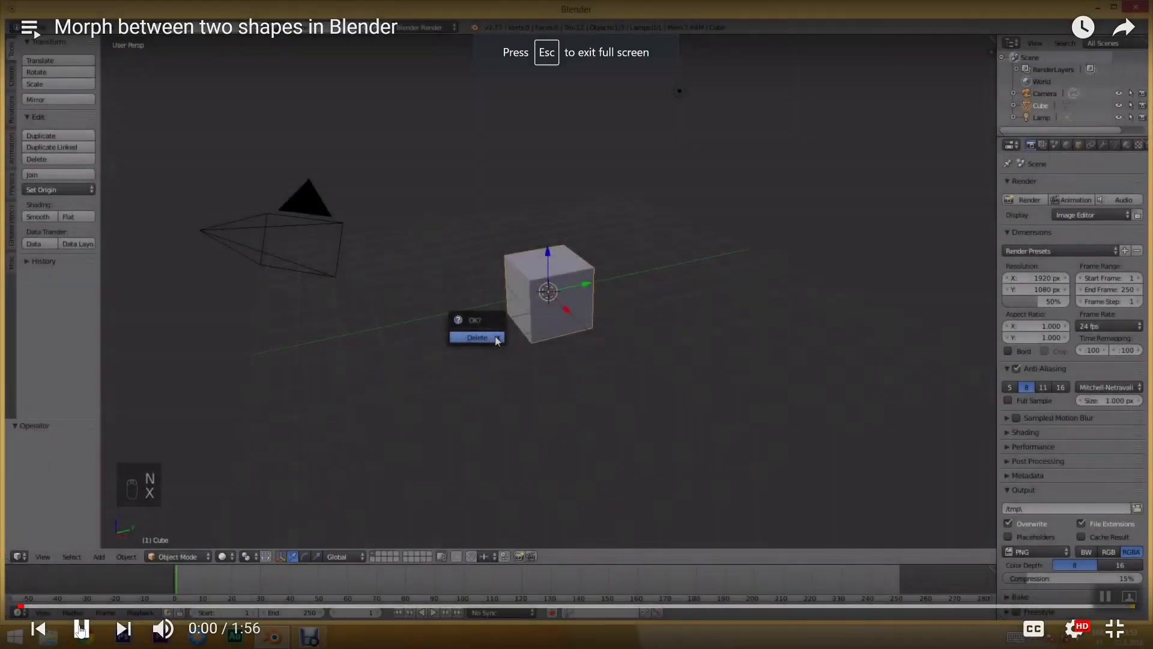
click(80, 628)
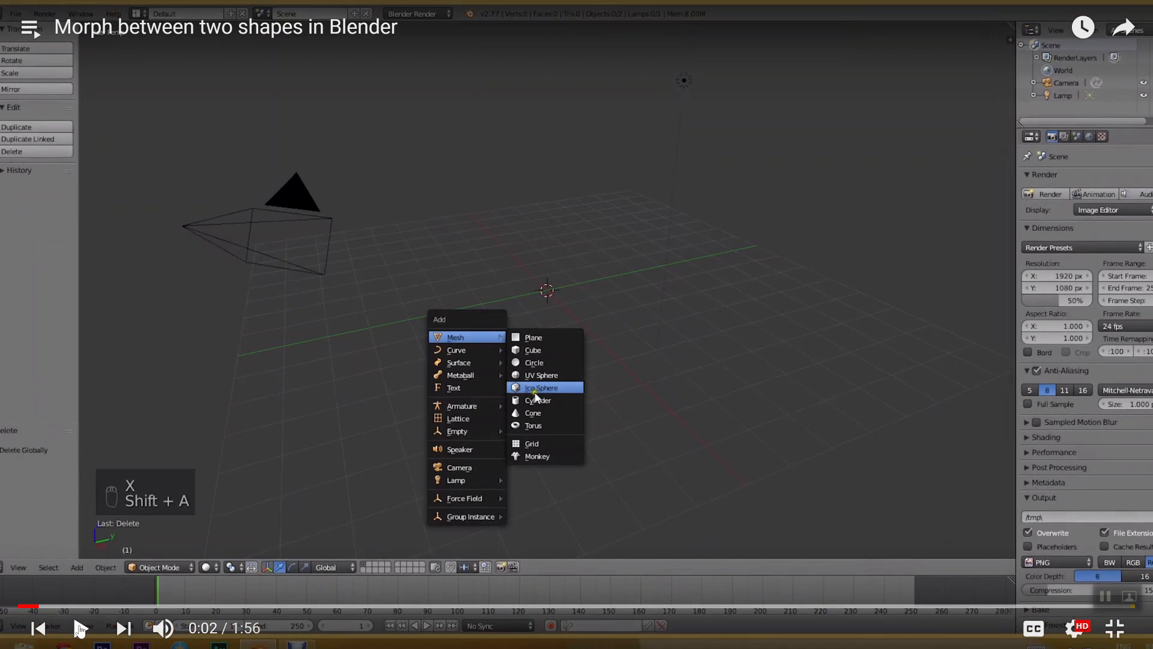
Play the morph video up to 0:04, switch to Blender and delete the default cube
click(80, 628)
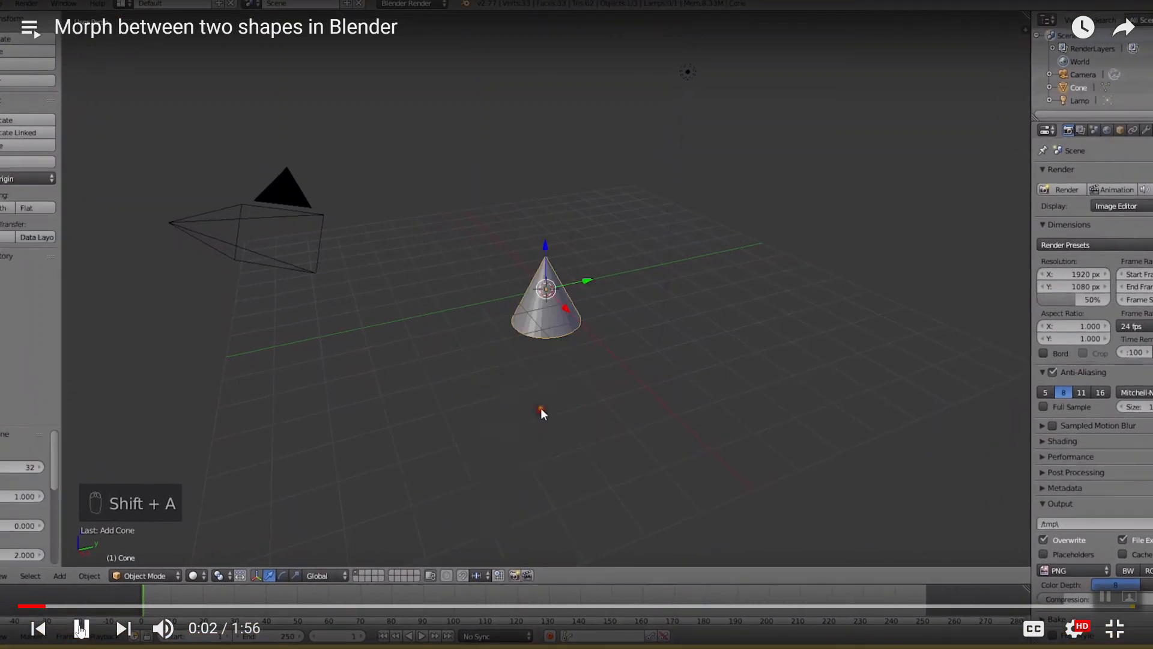
click(80, 628)
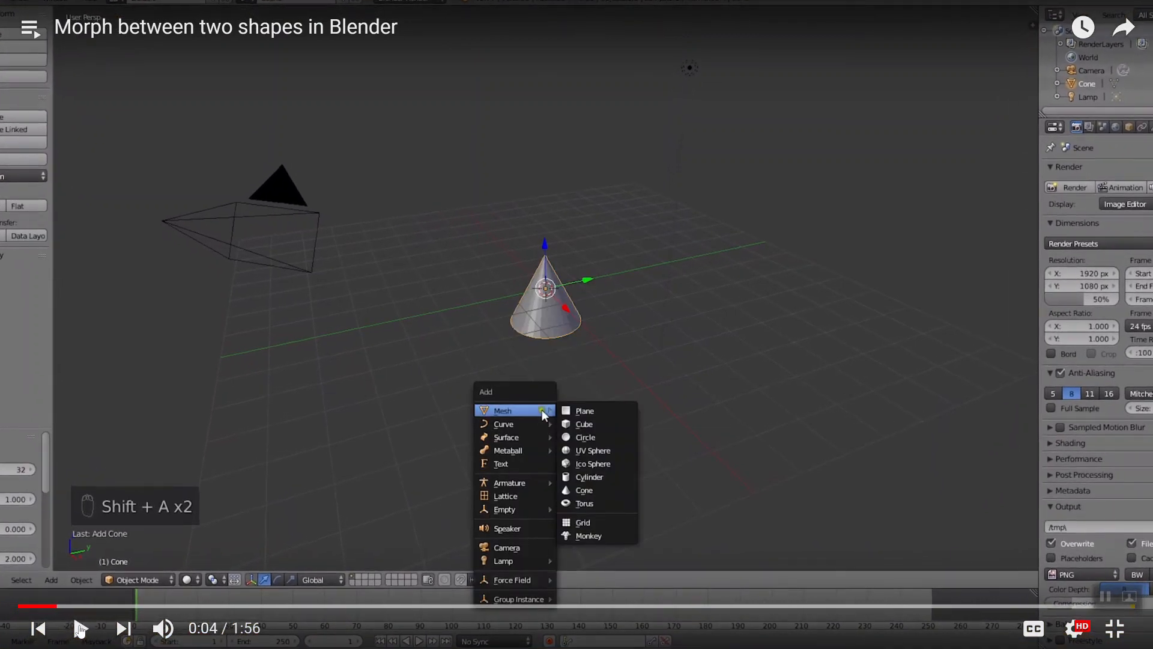
key(alt+Tab)
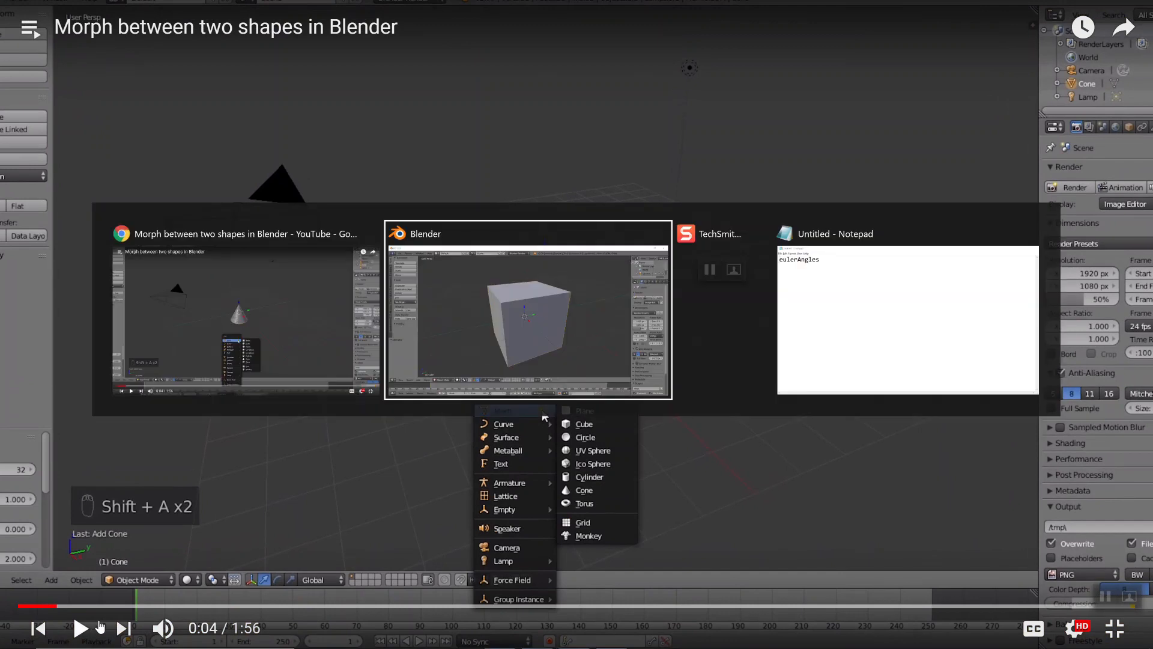
key(x)
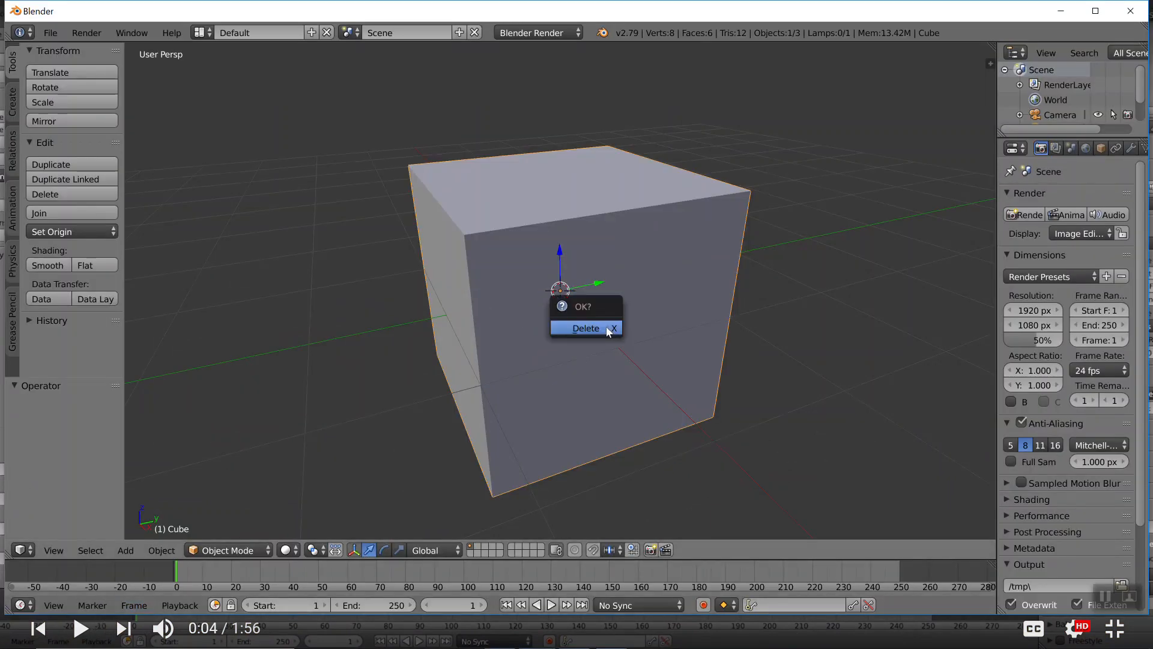
click(602, 330)
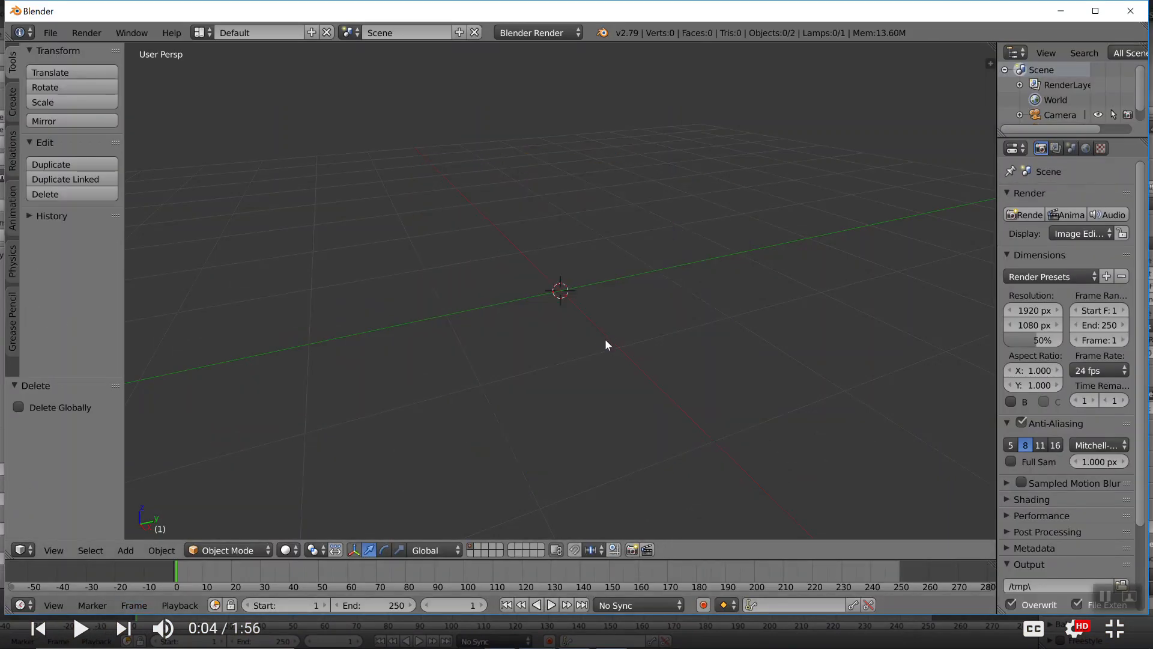
Add a cone mesh at the centre of the empty scene
scroll(604, 339, down, 2)
click(13, 102)
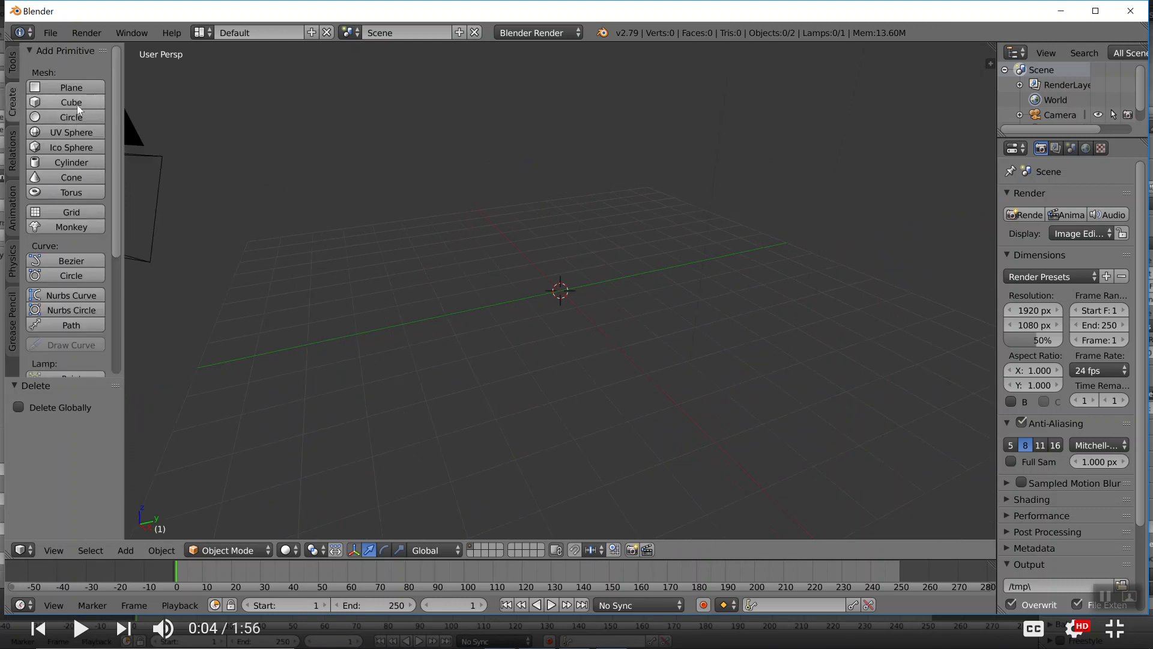
click(63, 180)
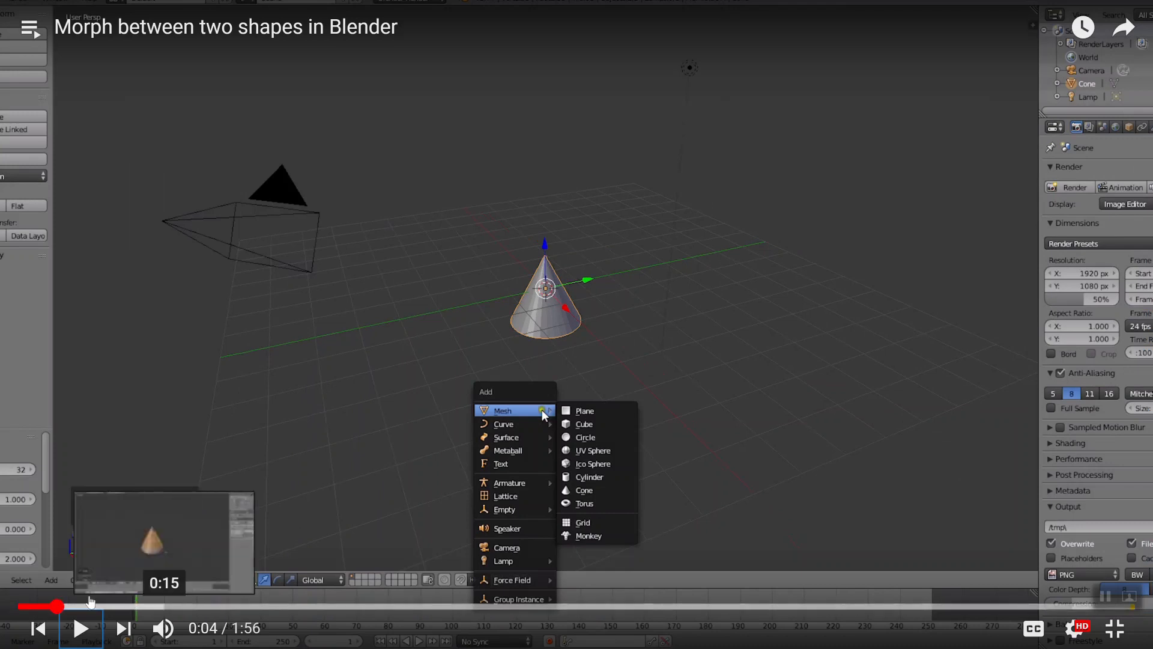
Rewind the morph video to 0:01 and replay the part adding the cone and UV sphere, pausing at 0:04
click(46, 611)
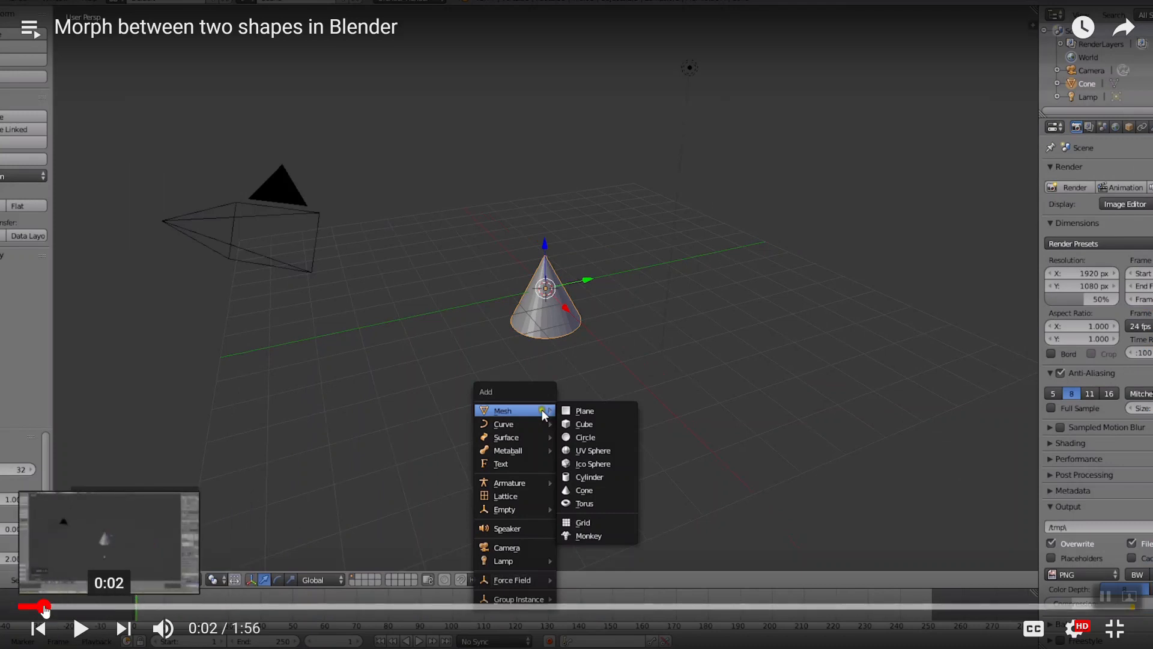
click(28, 608)
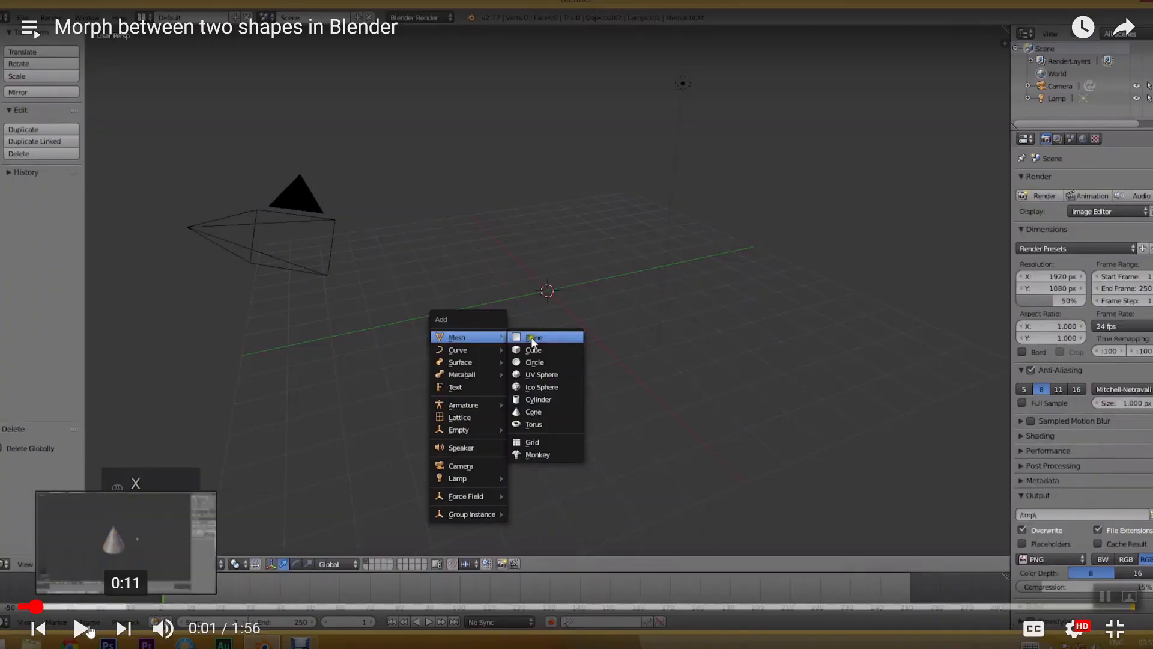
click(83, 629)
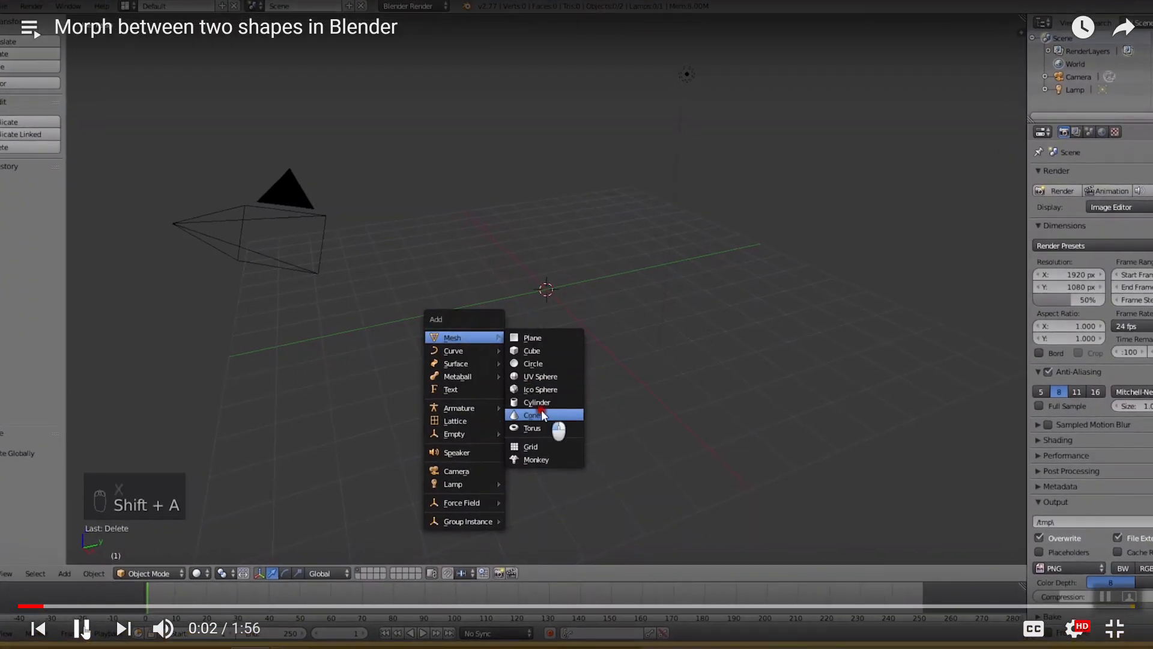
click(82, 628)
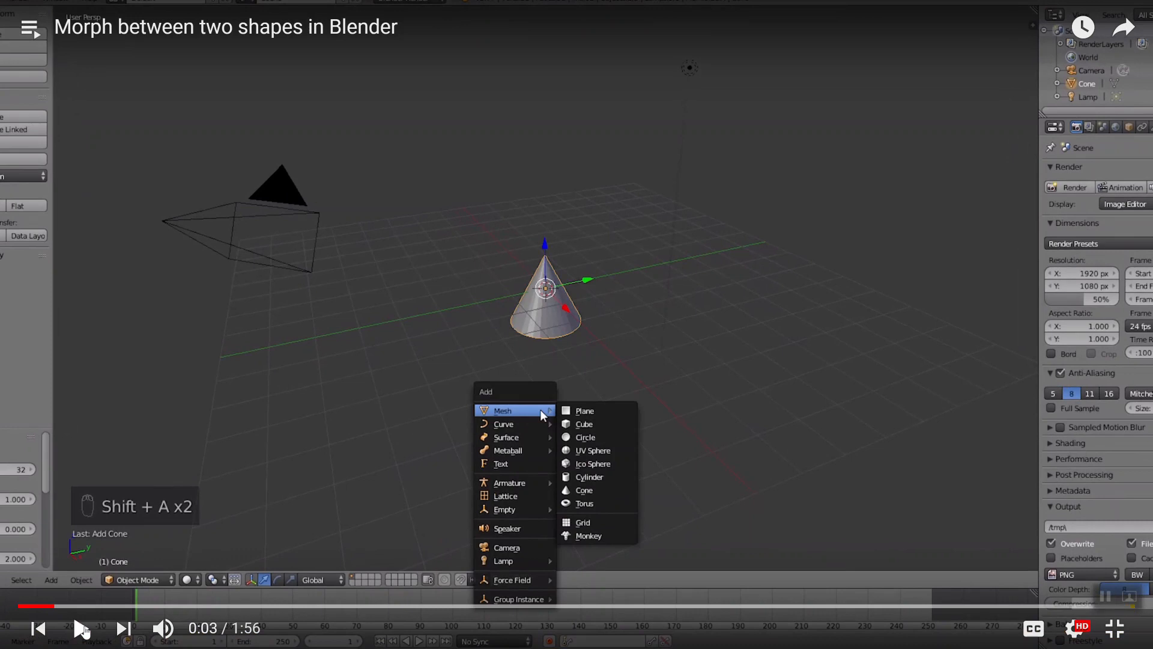
click(83, 628)
click(83, 629)
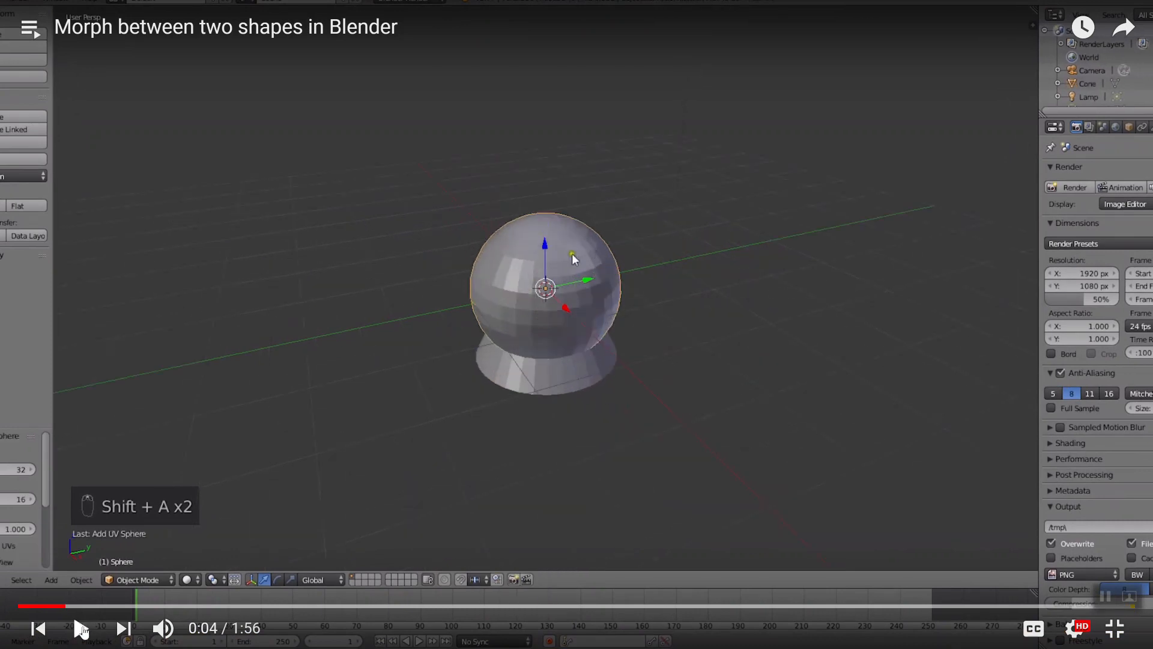
click(83, 628)
click(83, 629)
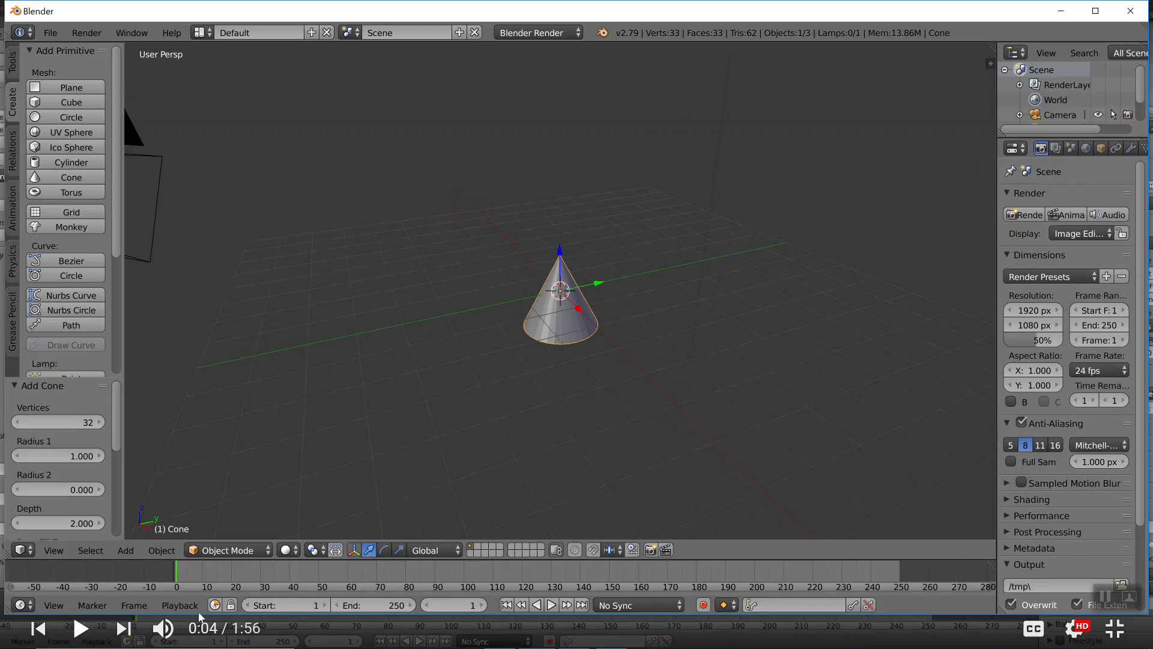
Add a UV sphere over the cone in Blender and move it -0.328 along Z, following the morph video to 0:06
click(72, 133)
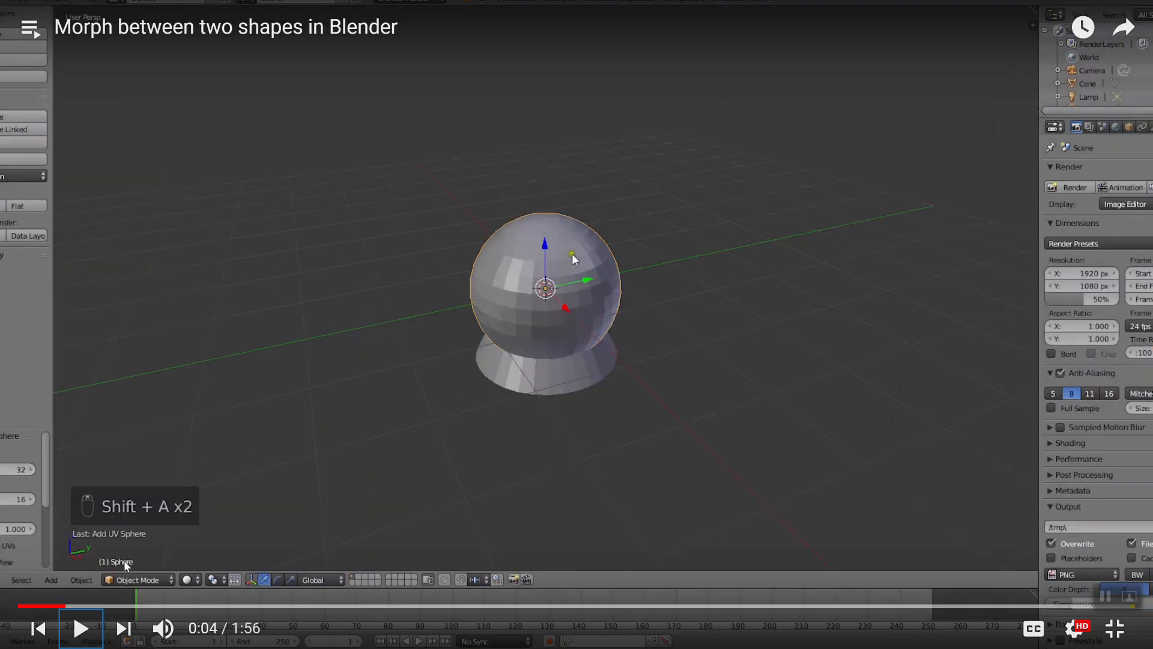
click(81, 628)
click(81, 628)
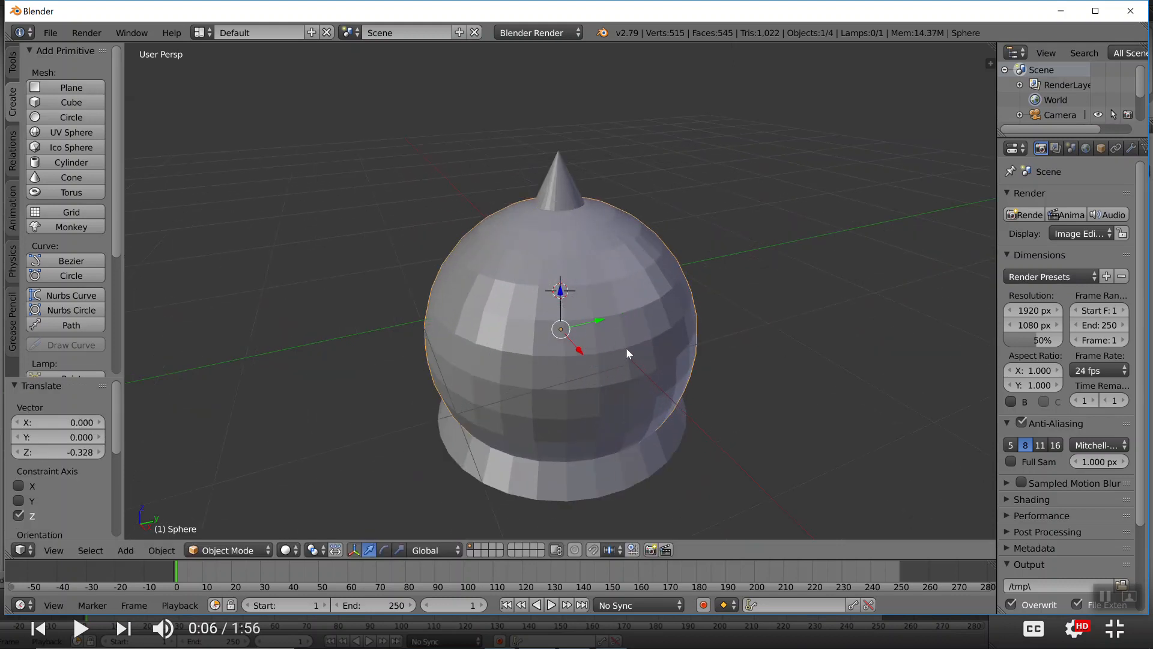
key(alt+Tab)
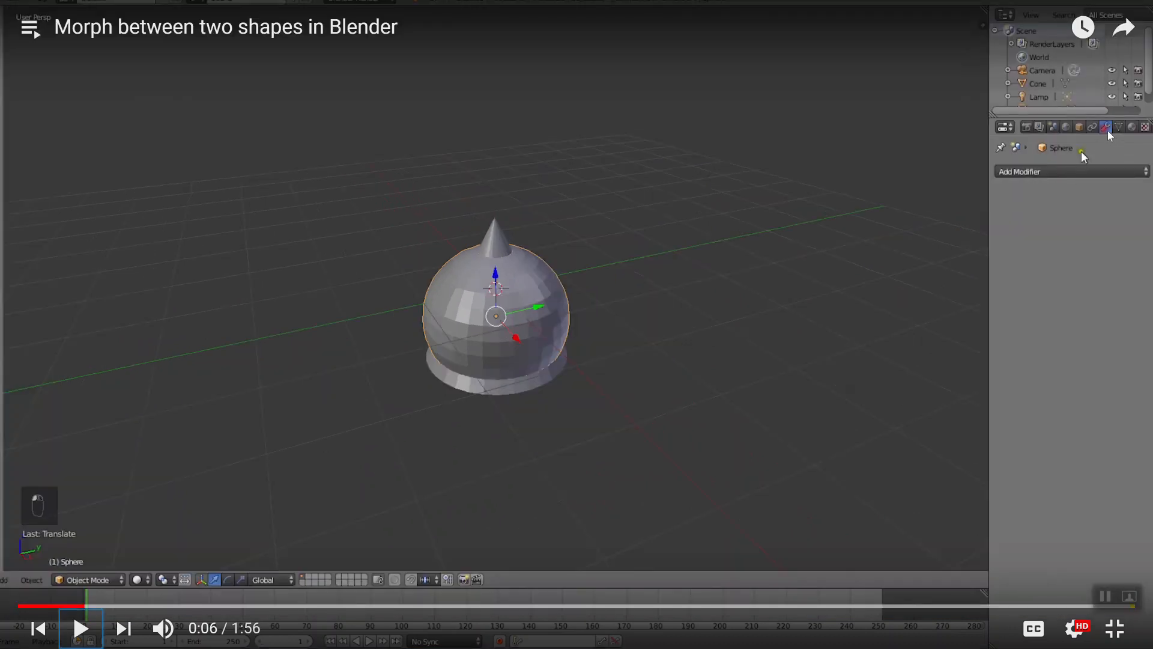
key(alt+Tab)
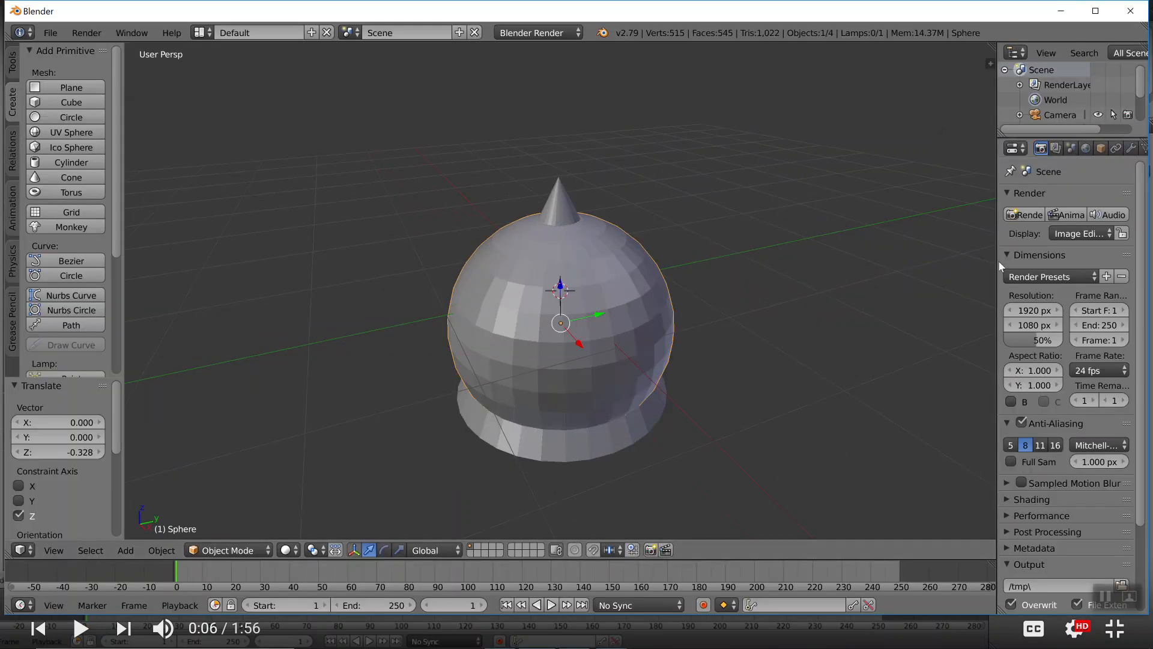
Widen the properties editor and add a Shrinkwrap modifier to the sphere, following the morph video to 0:09
drag(996, 261, 883, 260)
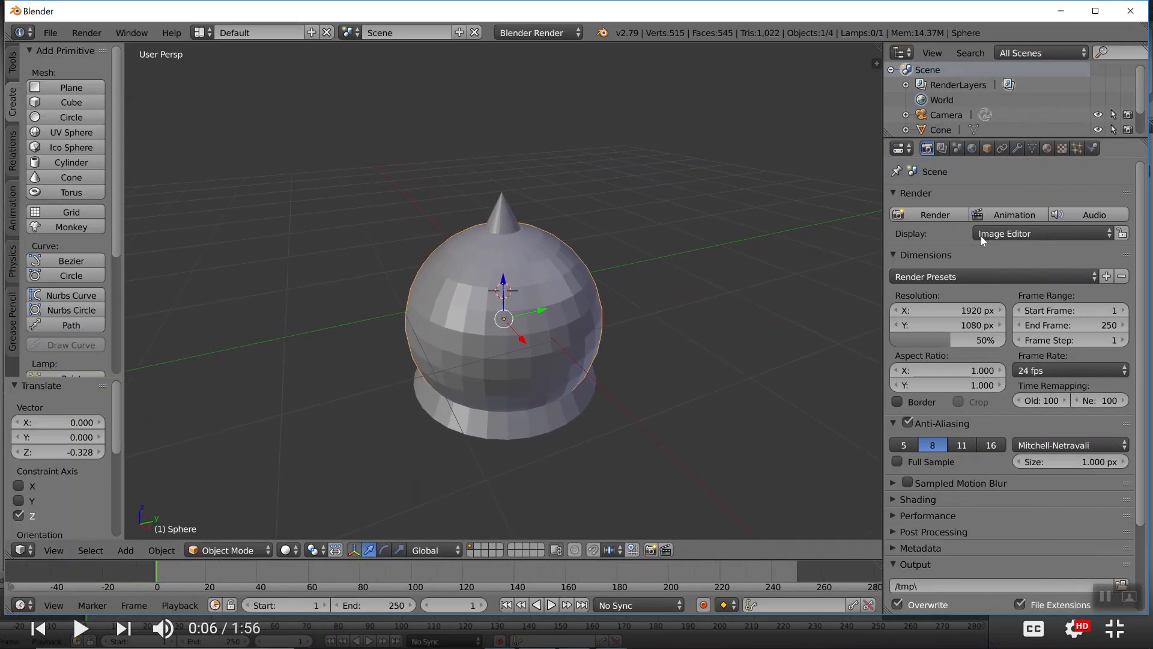
click(1015, 149)
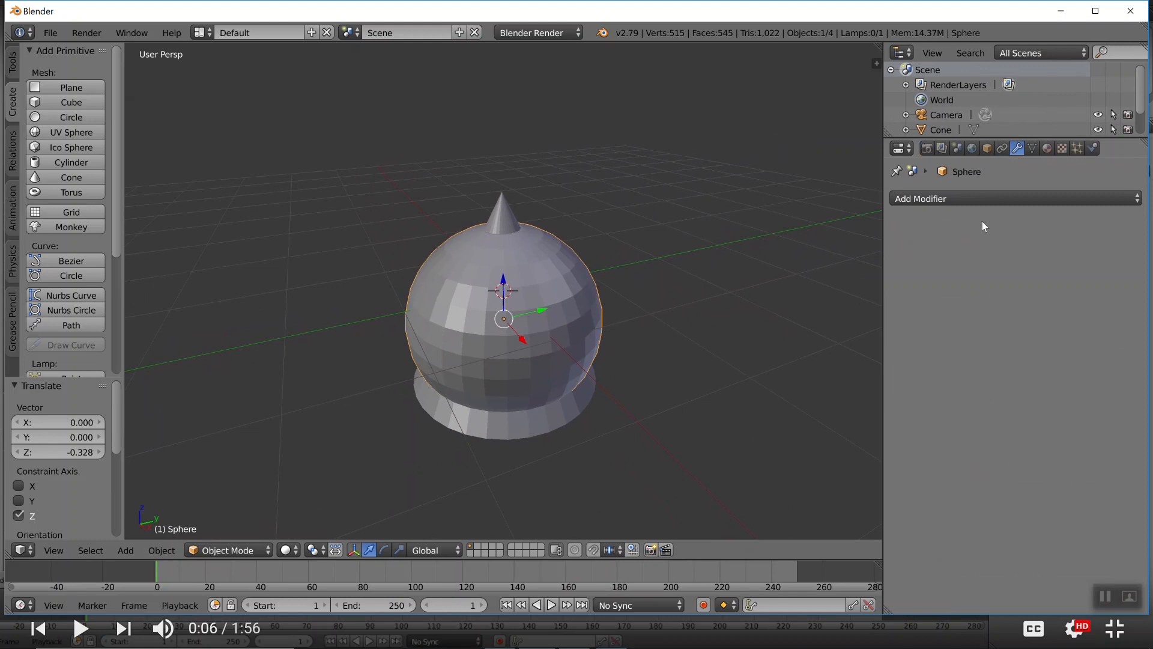
click(976, 199)
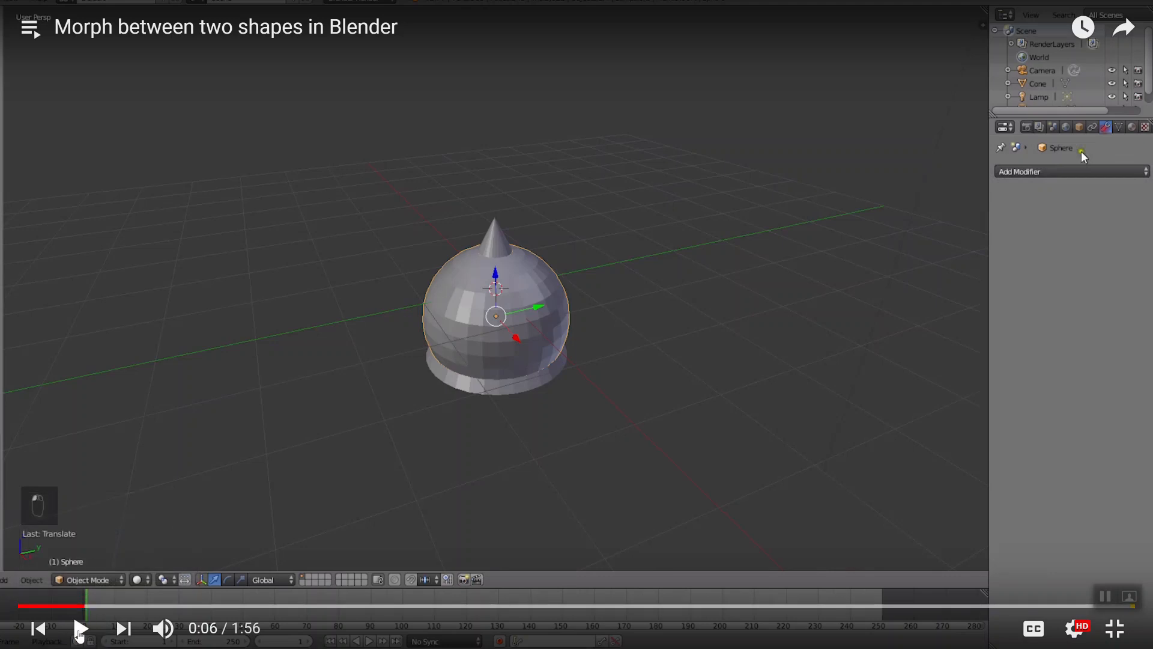
click(78, 635)
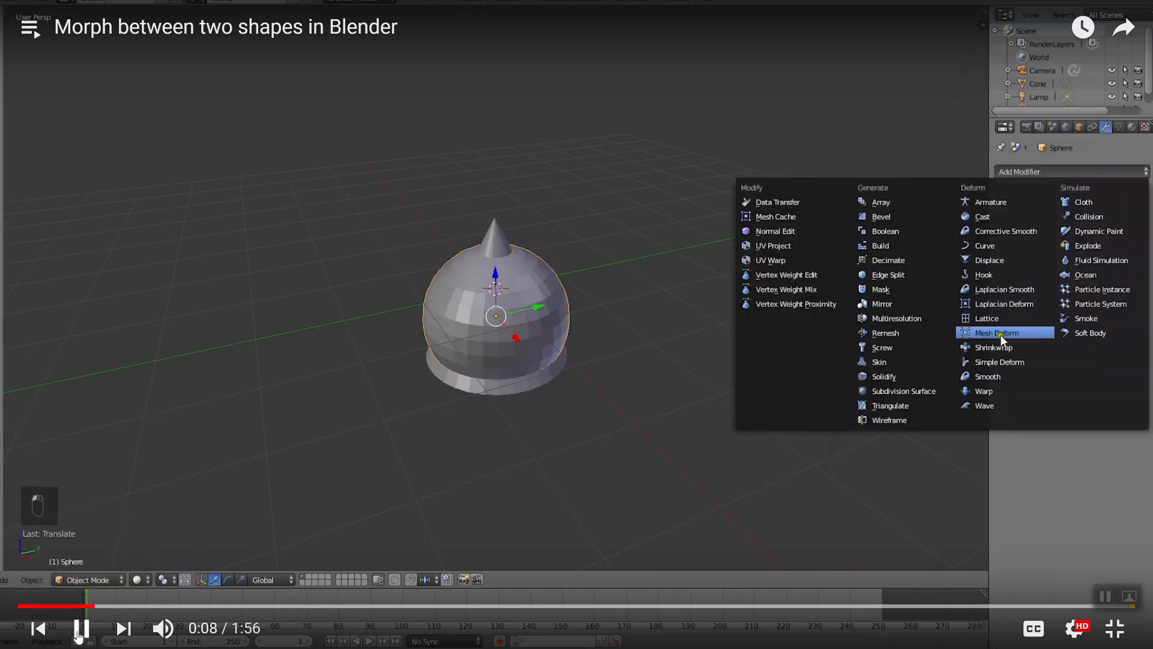
click(79, 635)
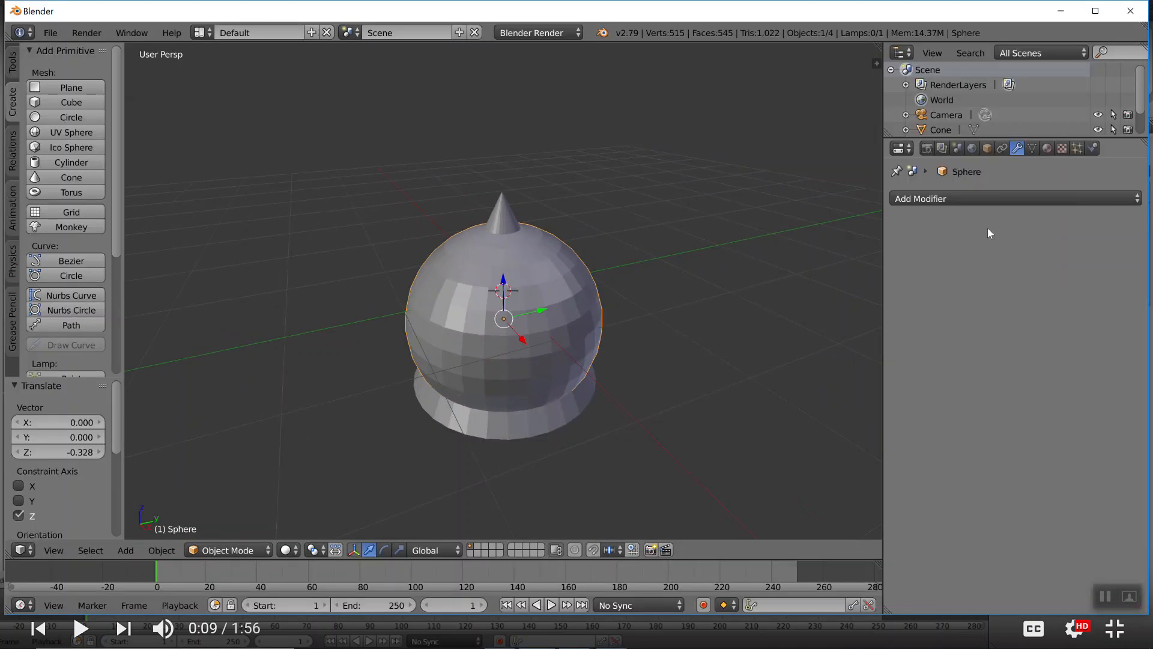
click(960, 200)
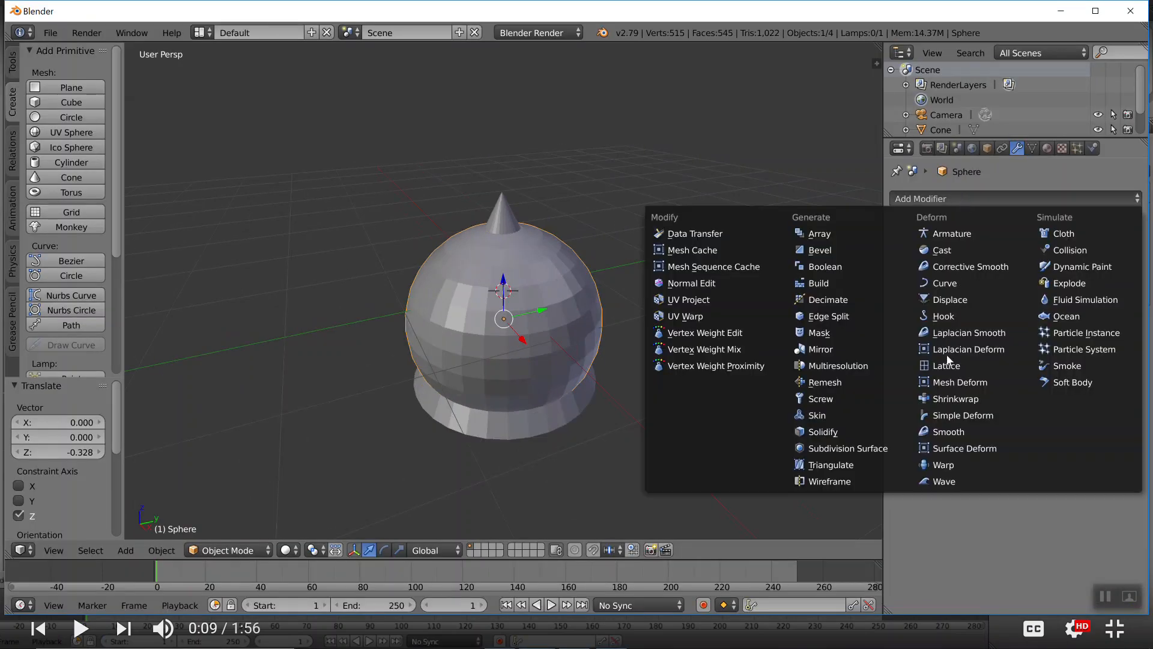
click(956, 398)
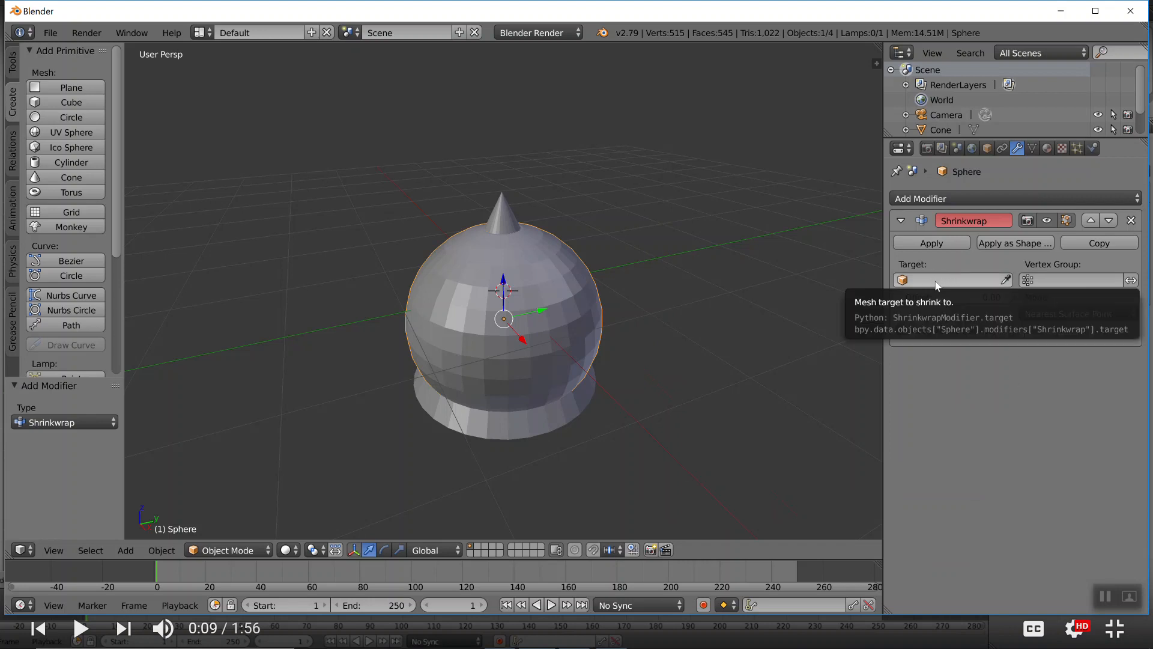
Play the morph video to 0:11, return to Blender and set the sphere's Shrinkwrap target to Cone
key(alt+Tab)
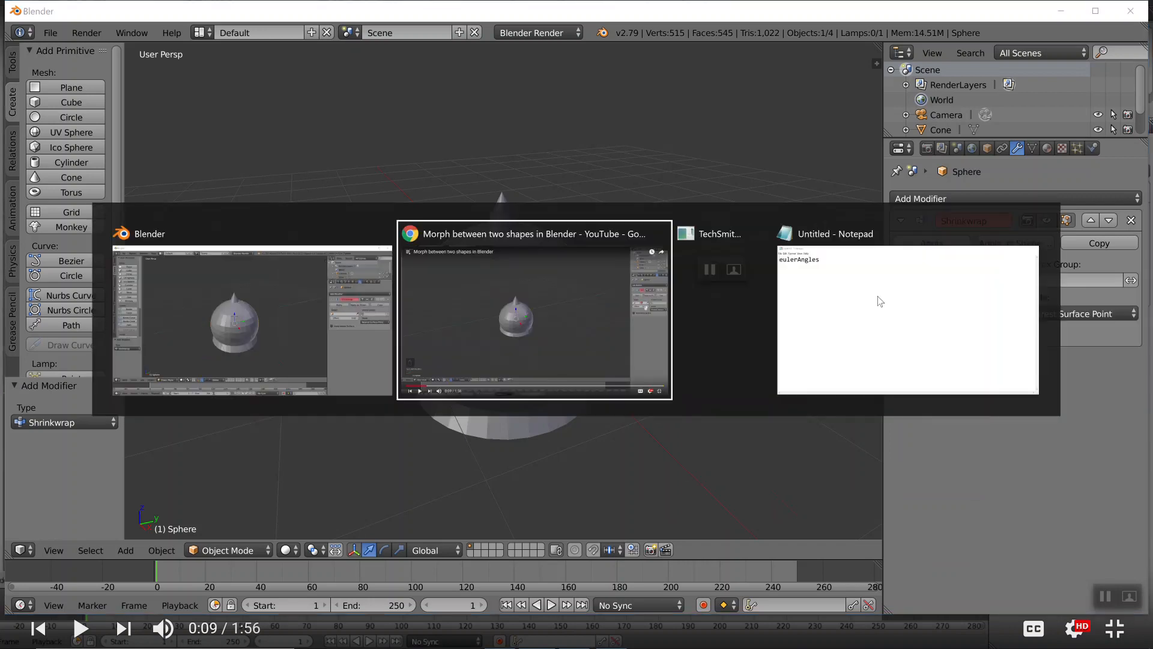
click(81, 628)
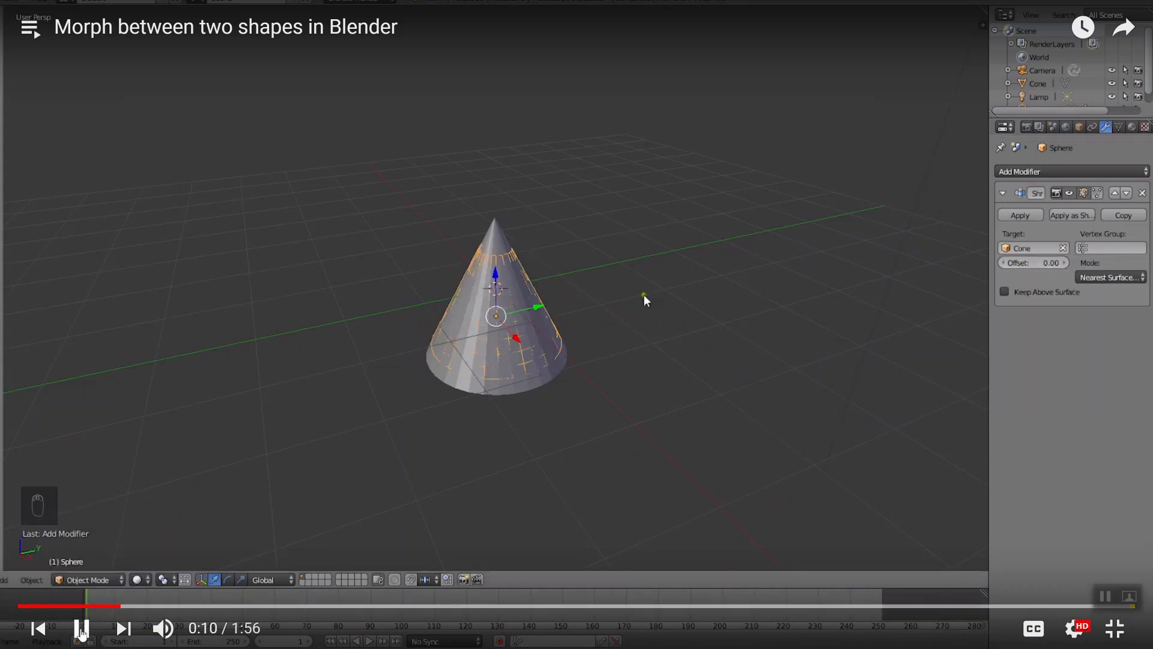
click(81, 628)
key(alt+Tab)
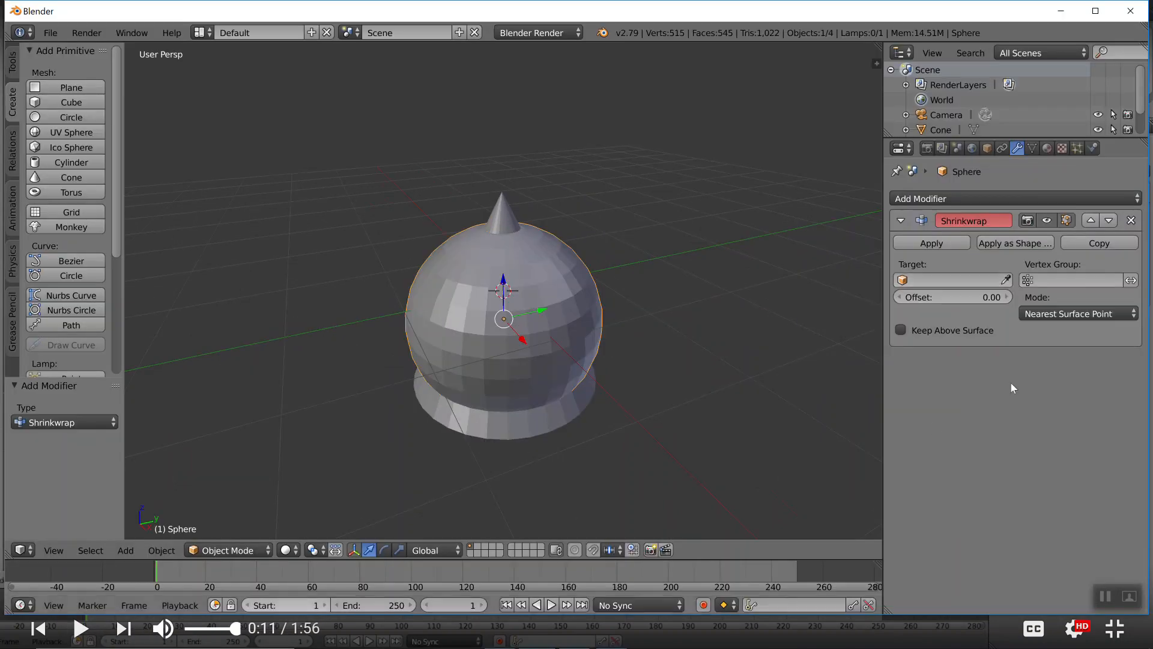
click(978, 282)
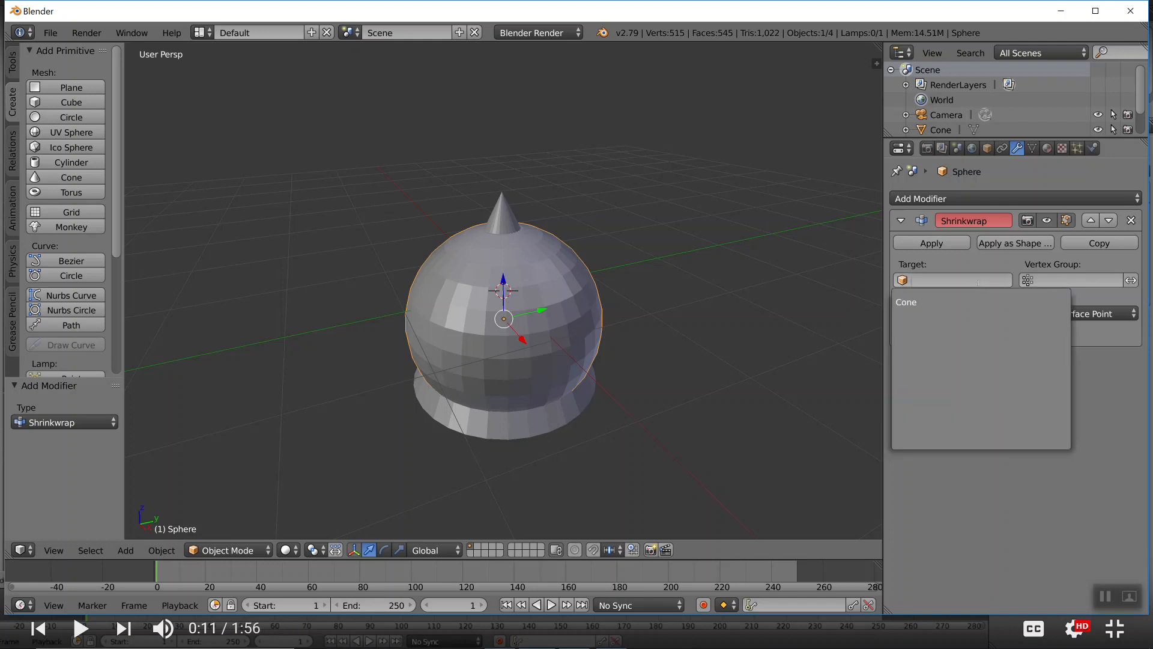
click(914, 306)
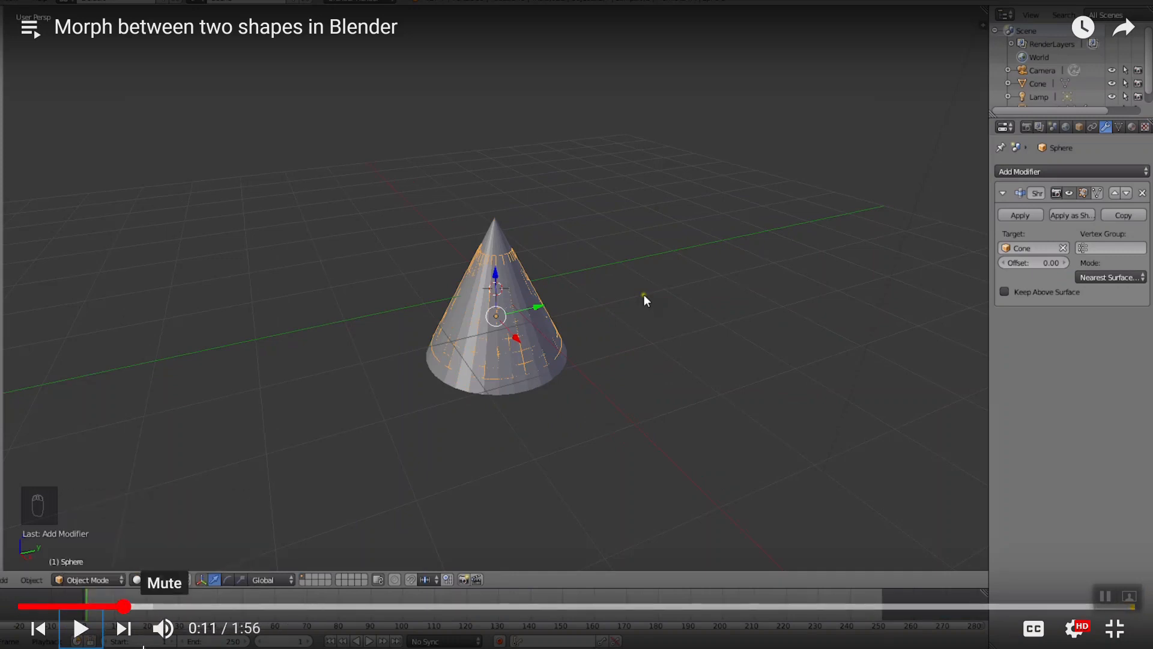
Watch how the morph video scales the sphere in Edit Mode, going back to 0:12 once and pausing at 0:17
click(82, 628)
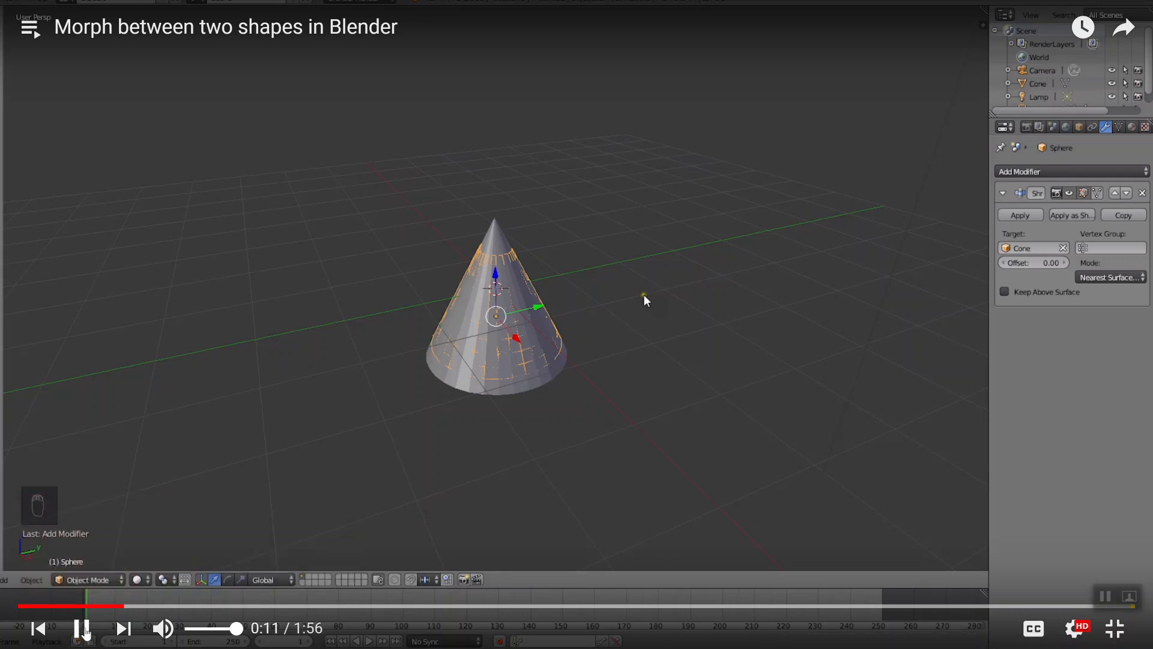
click(82, 628)
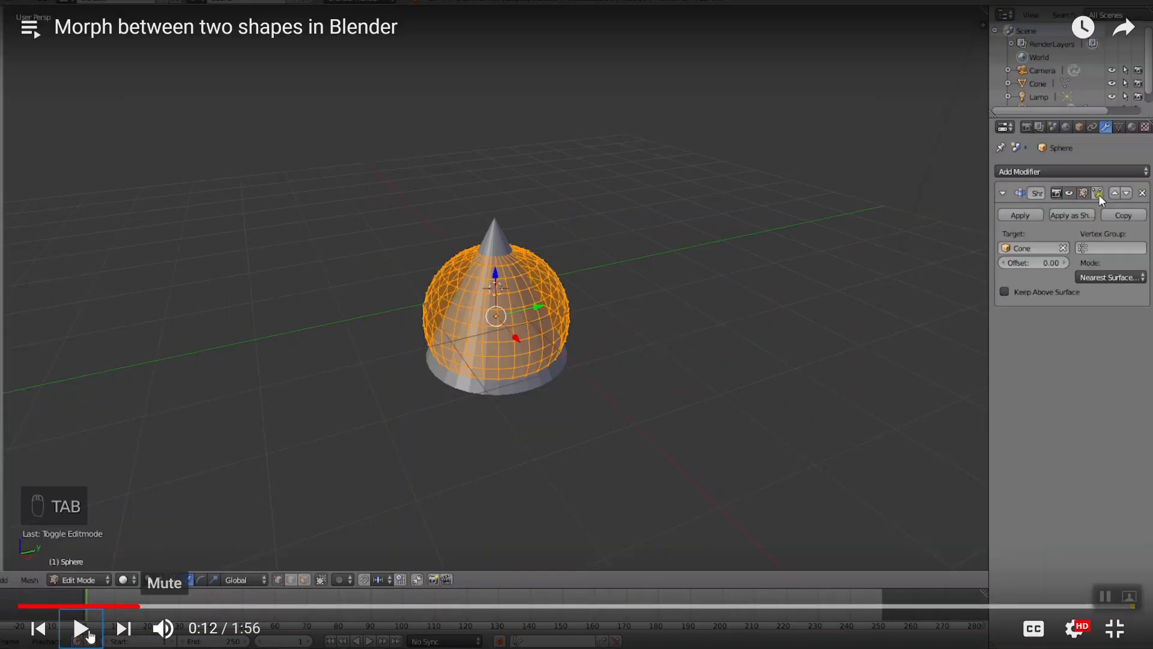
click(82, 628)
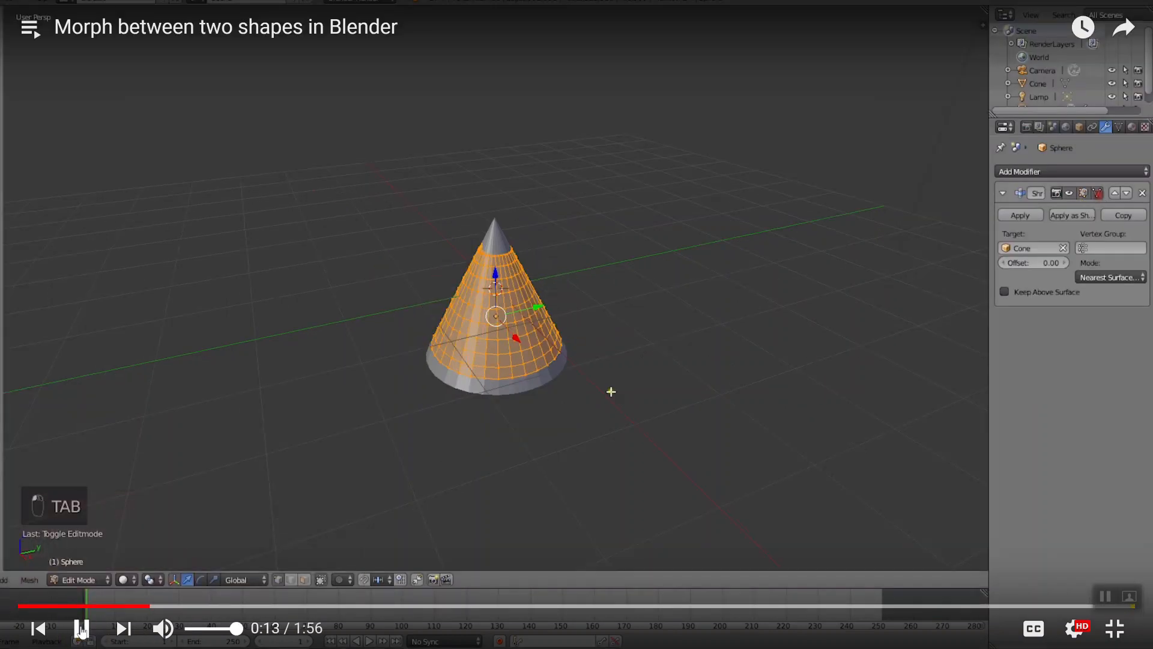
click(82, 628)
click(143, 606)
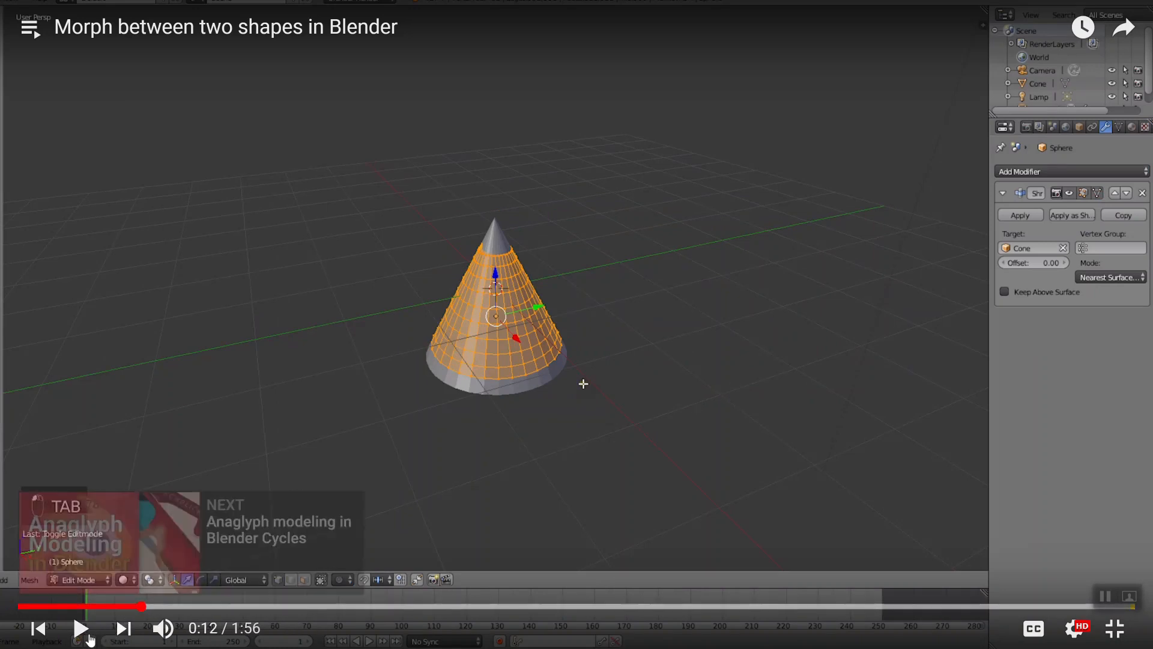
click(81, 629)
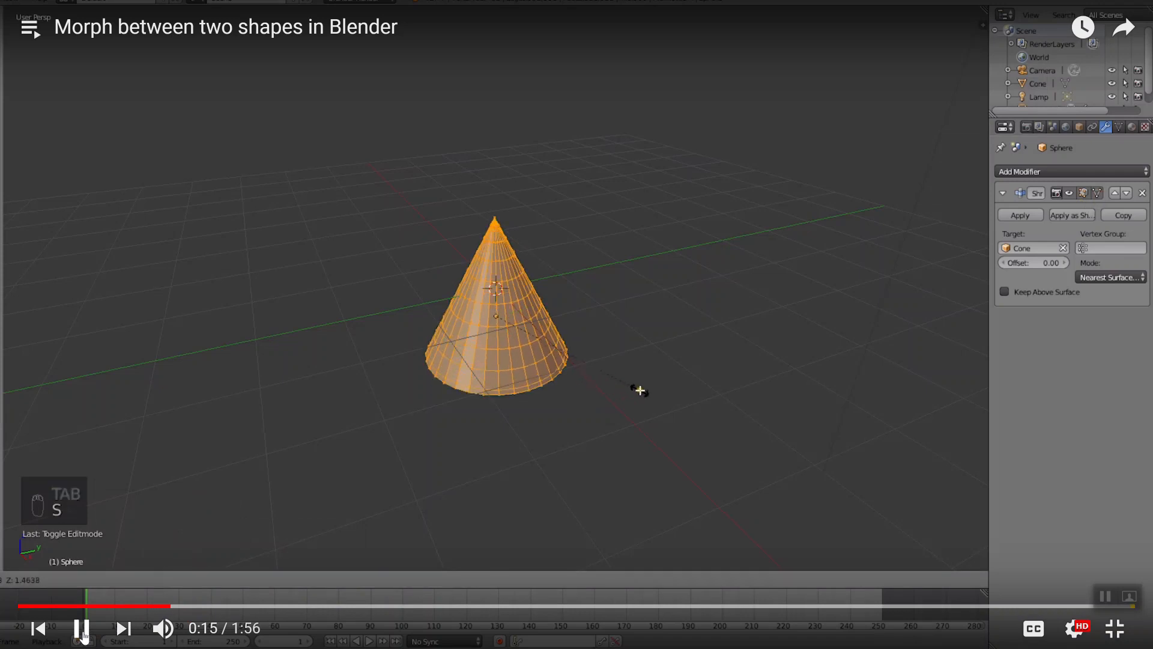
click(82, 628)
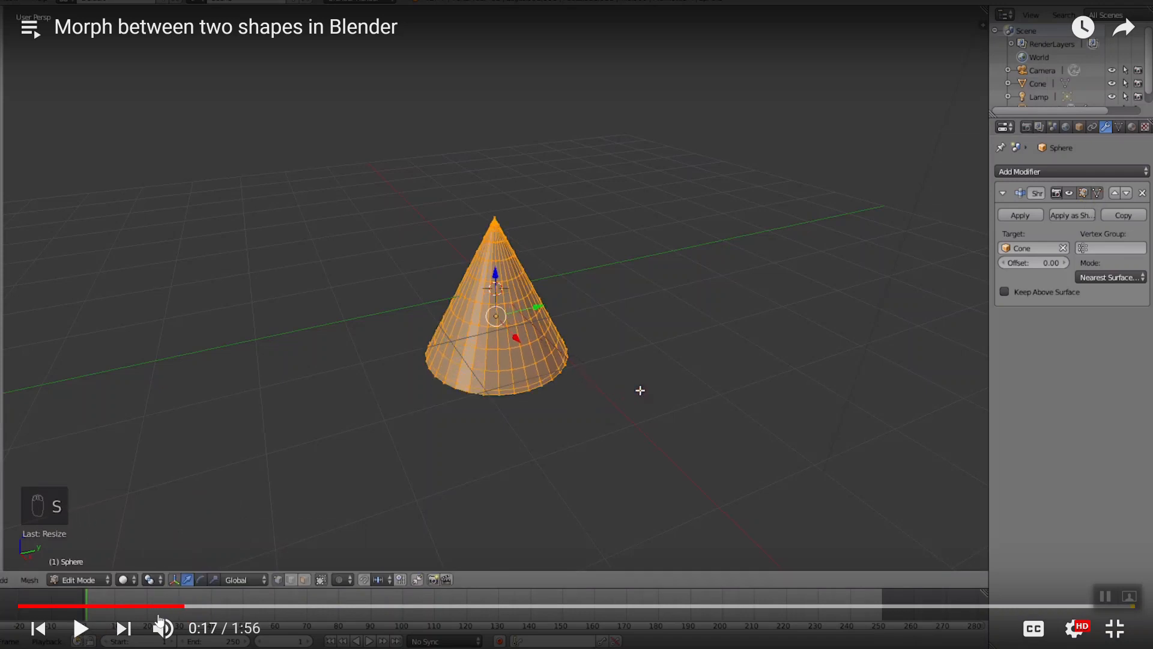
Replay the morph video from 0:09 to 0:13 and, in Blender, show the Shrinkwrap result on the sphere's editing cage
click(114, 606)
click(112, 606)
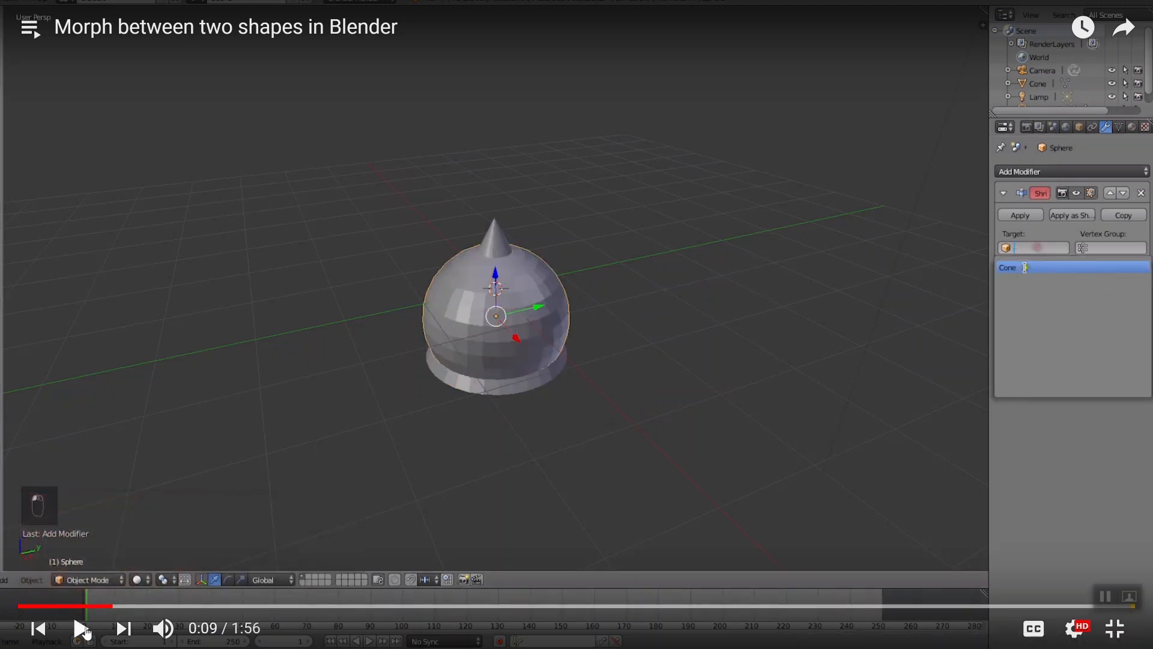
click(82, 628)
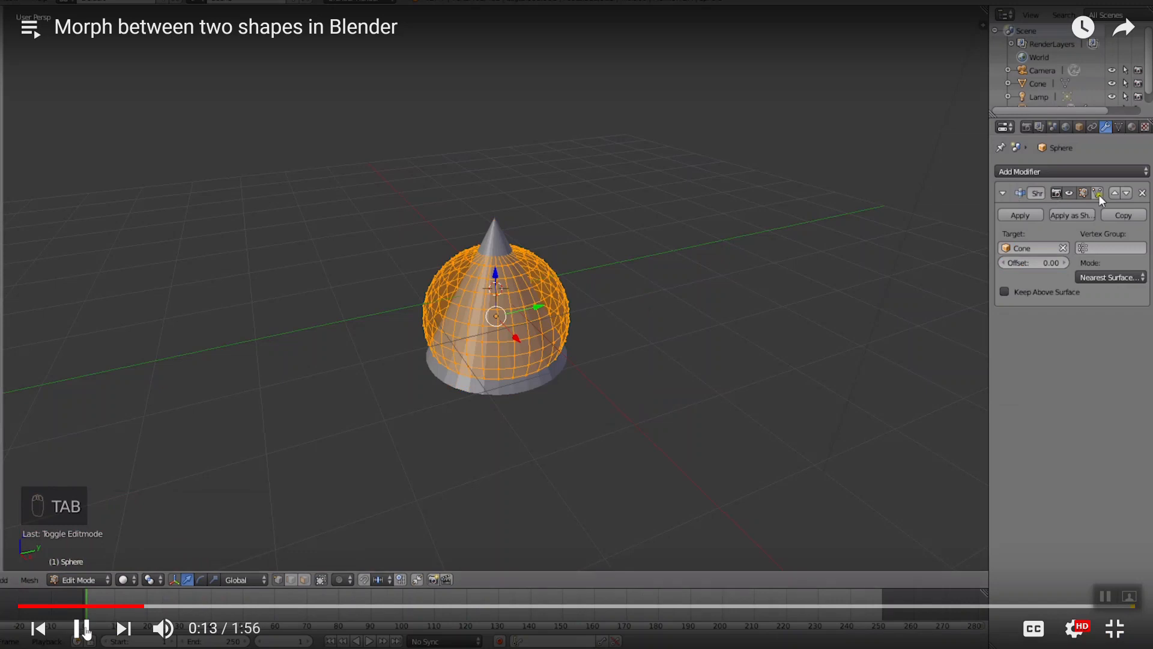
click(82, 628)
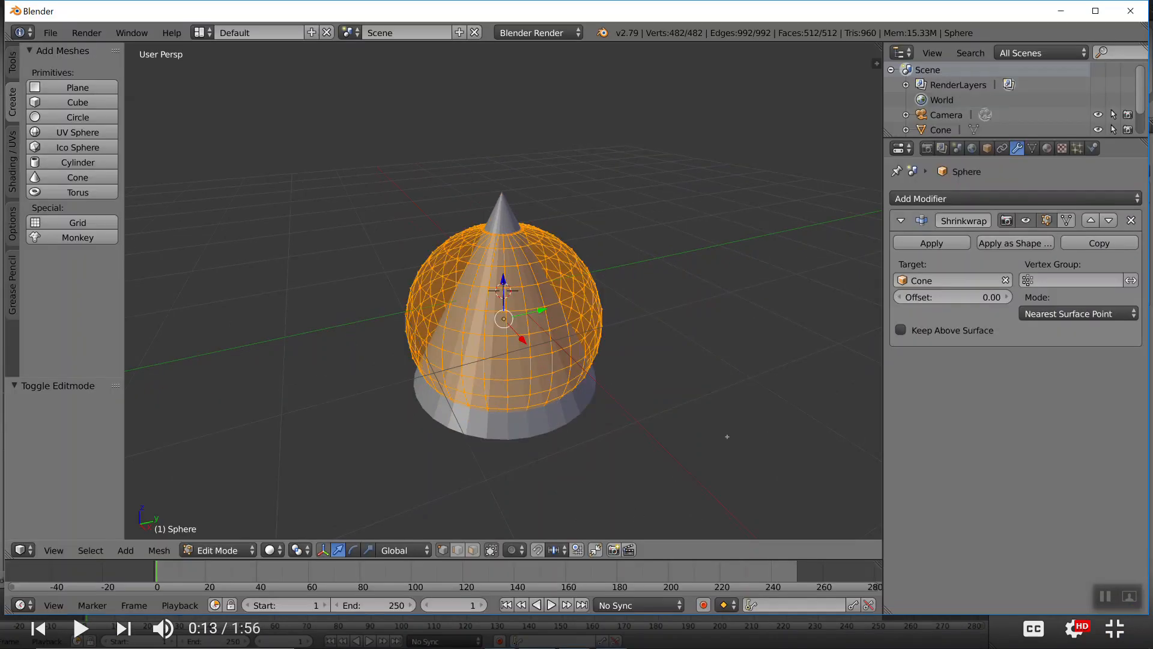
click(1068, 221)
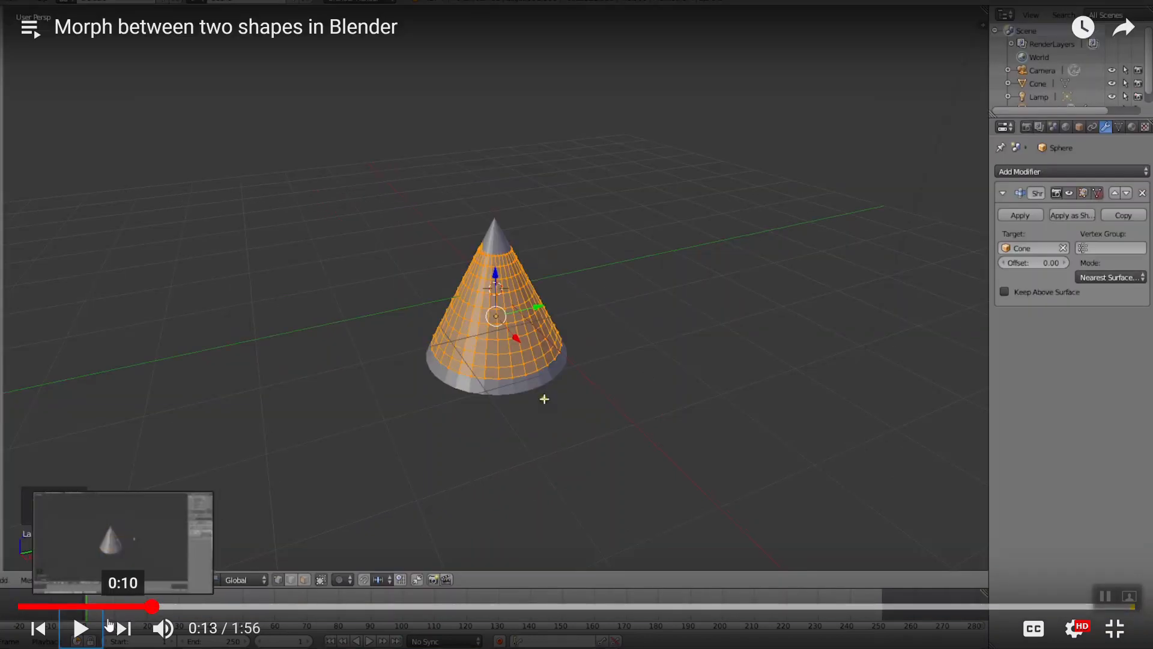
Play the morph video to 0:17, scale the sphere's mesh by 1.332 in Blender's Edit Mode, and return to the video
click(82, 628)
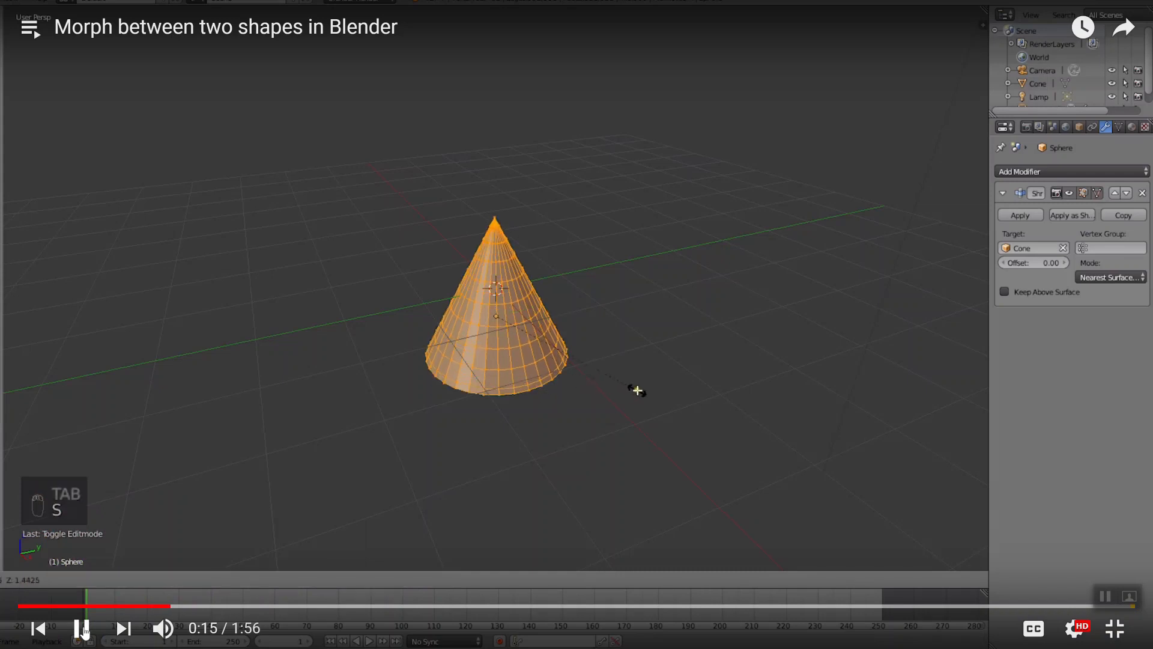
click(81, 629)
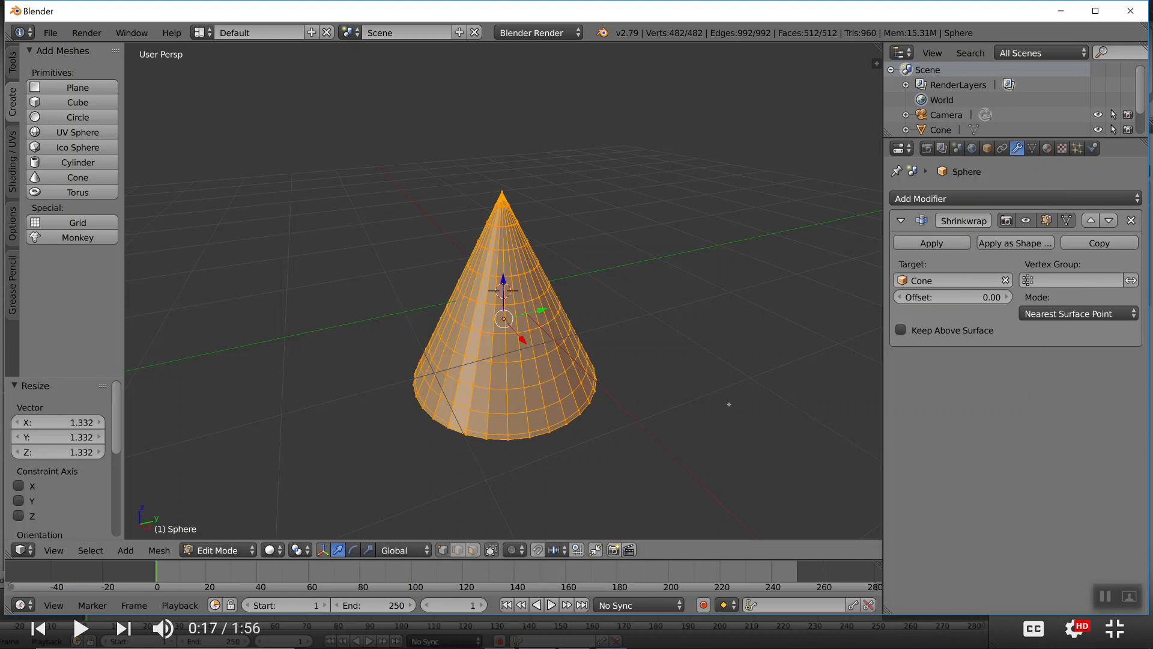
key(alt+Tab)
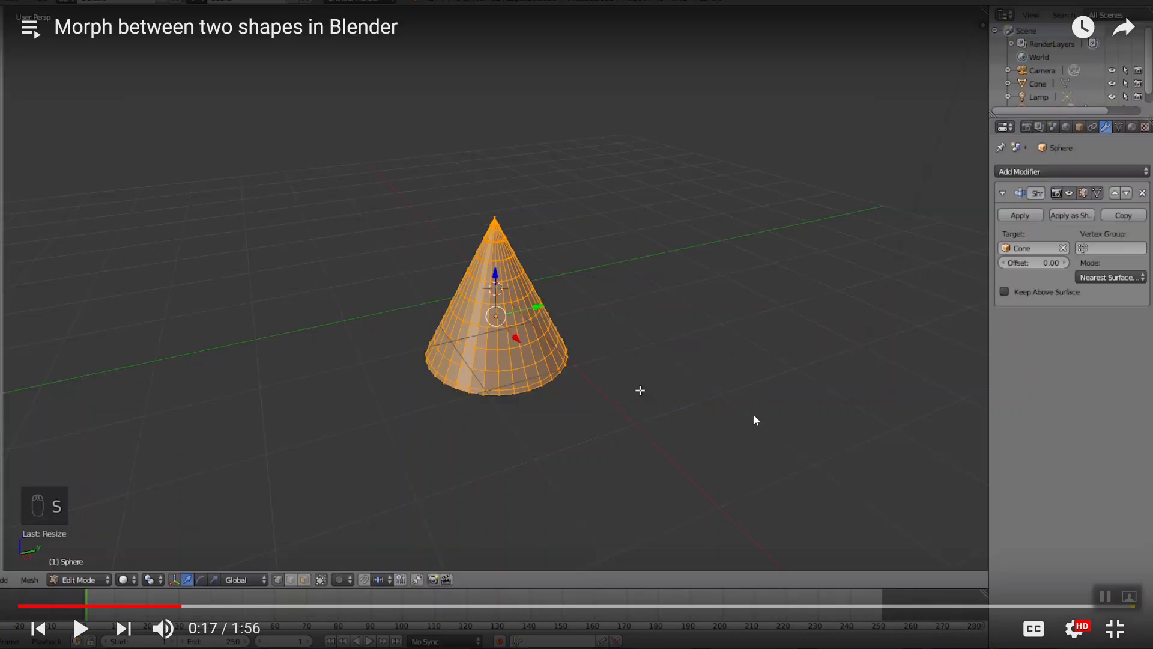
Following the morph video to 0:22, leave Edit Mode in Blender and apply the sphere's Shrinkwrap modifier as a shape key
click(80, 628)
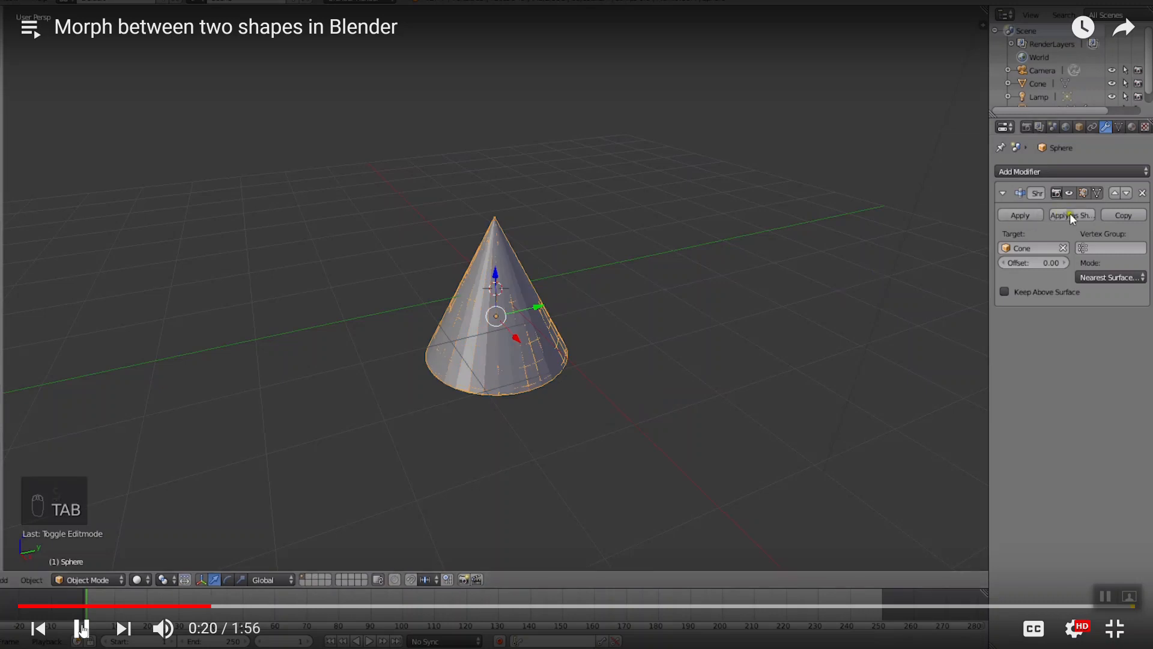
click(81, 628)
key(alt+Tab)
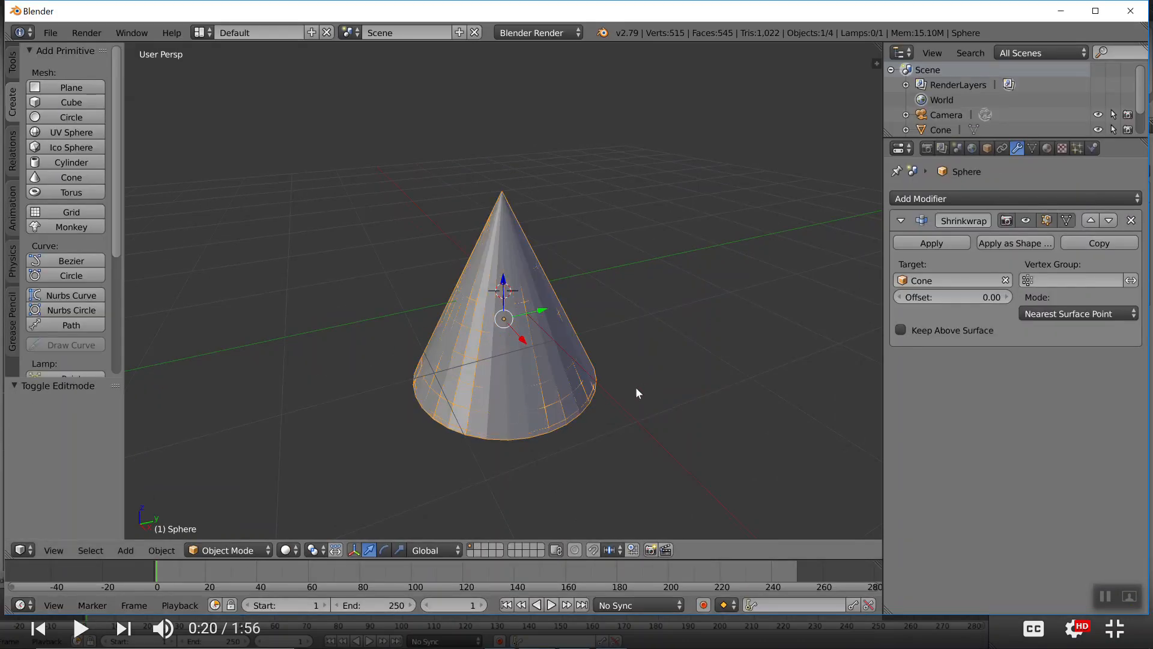
key(alt+Tab)
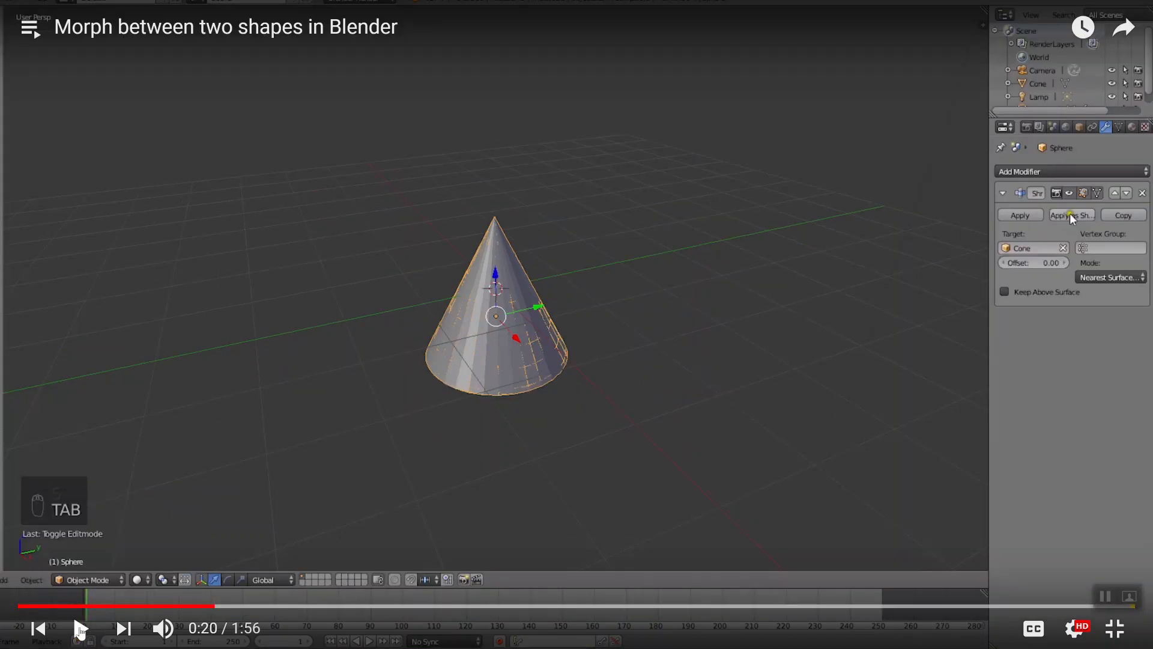
click(81, 628)
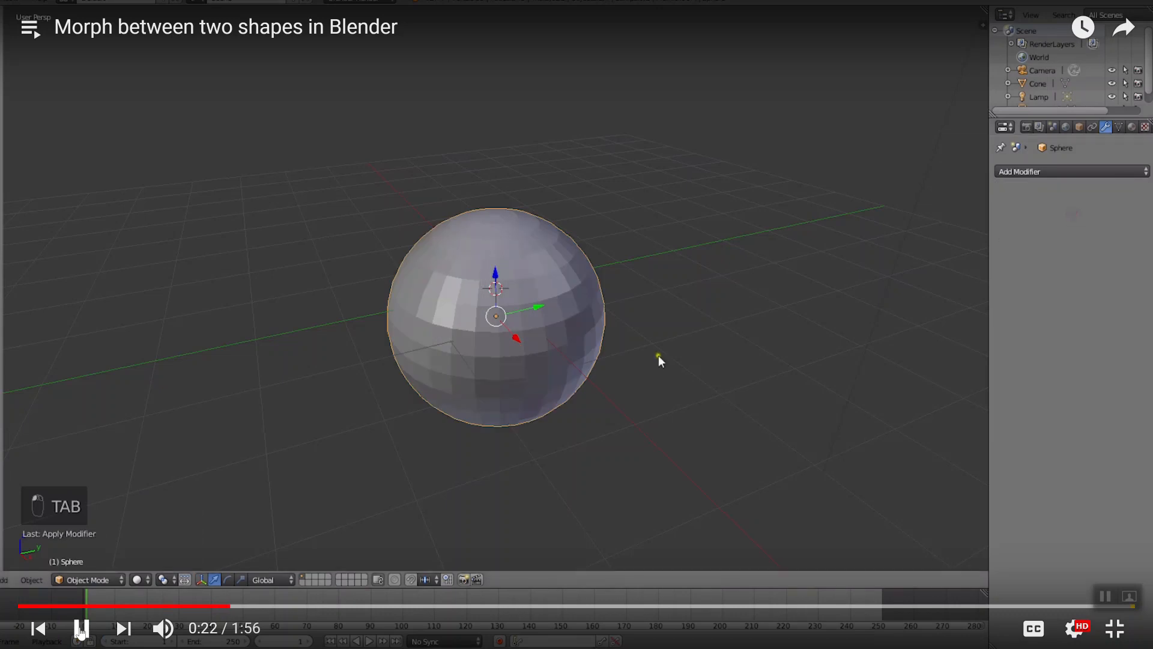
click(81, 628)
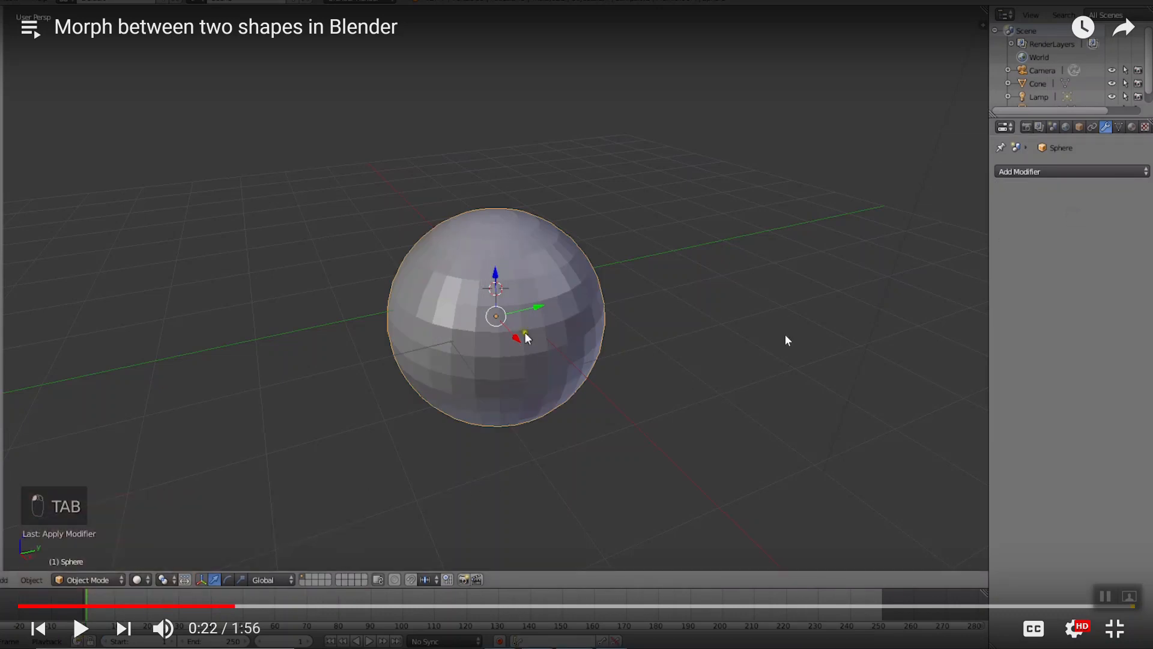
key(alt+Tab)
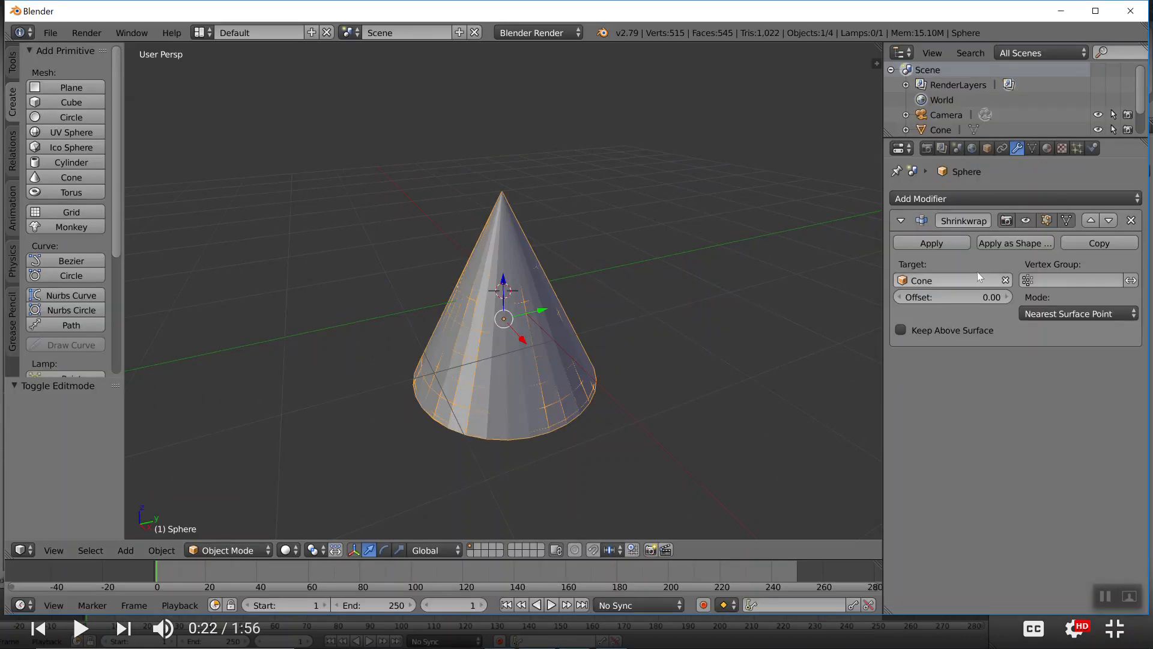
click(1029, 244)
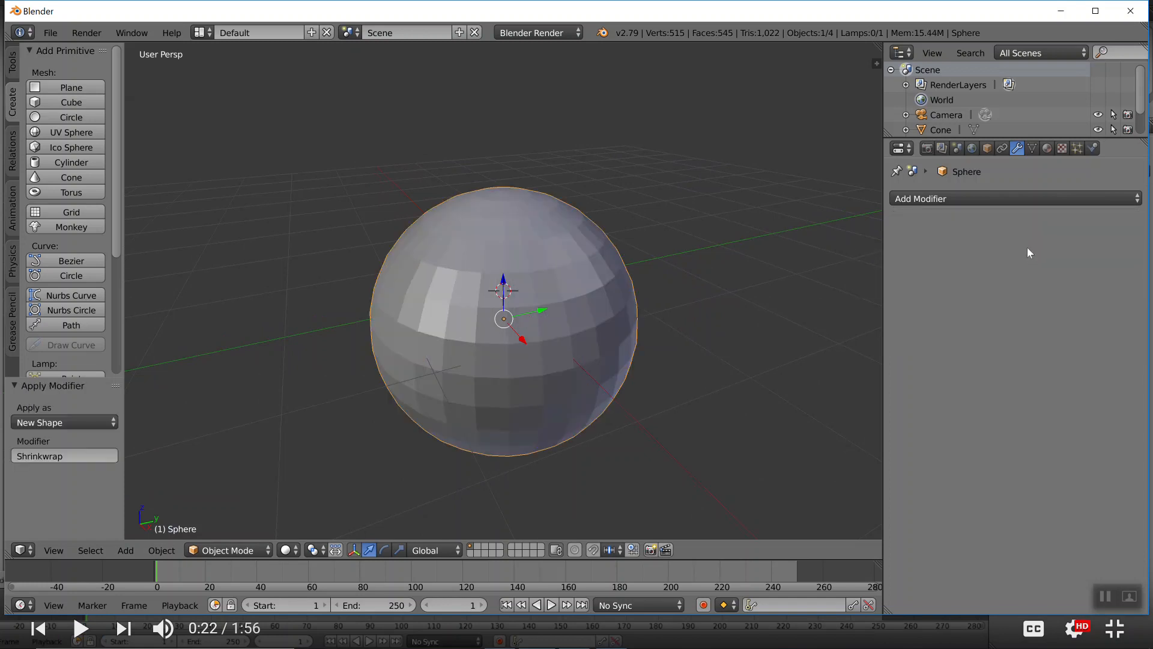
Play the morph video, replay it from 0:21 to 0:23, and move the sphere 2.145 along Y in Blender
key(alt+Tab)
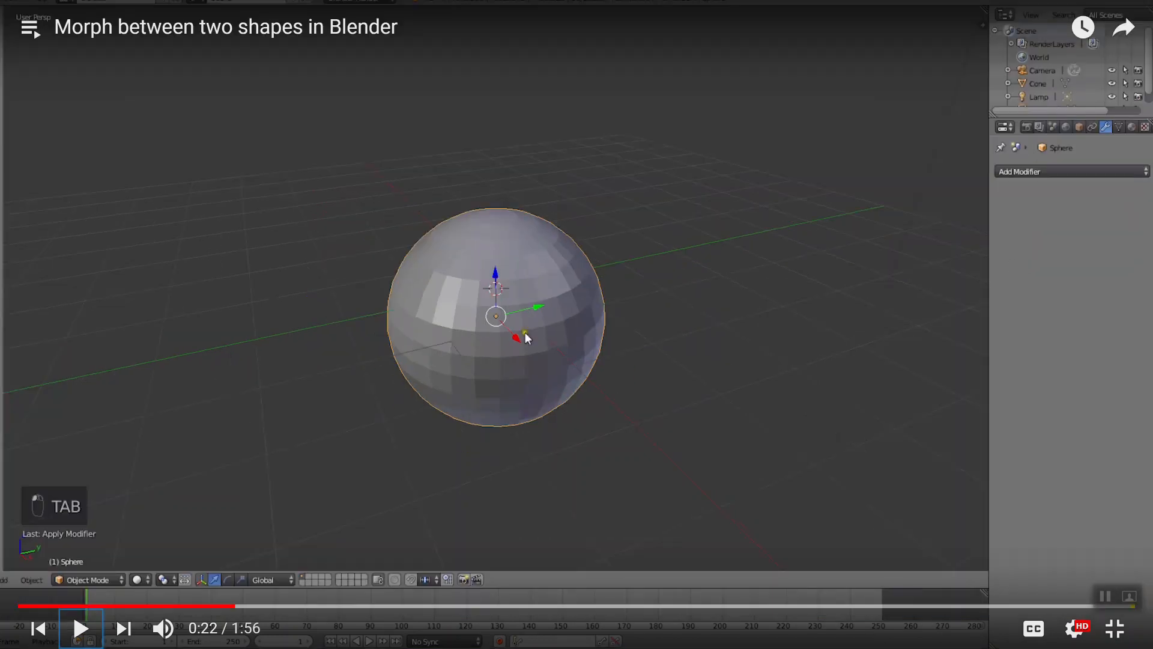
click(80, 627)
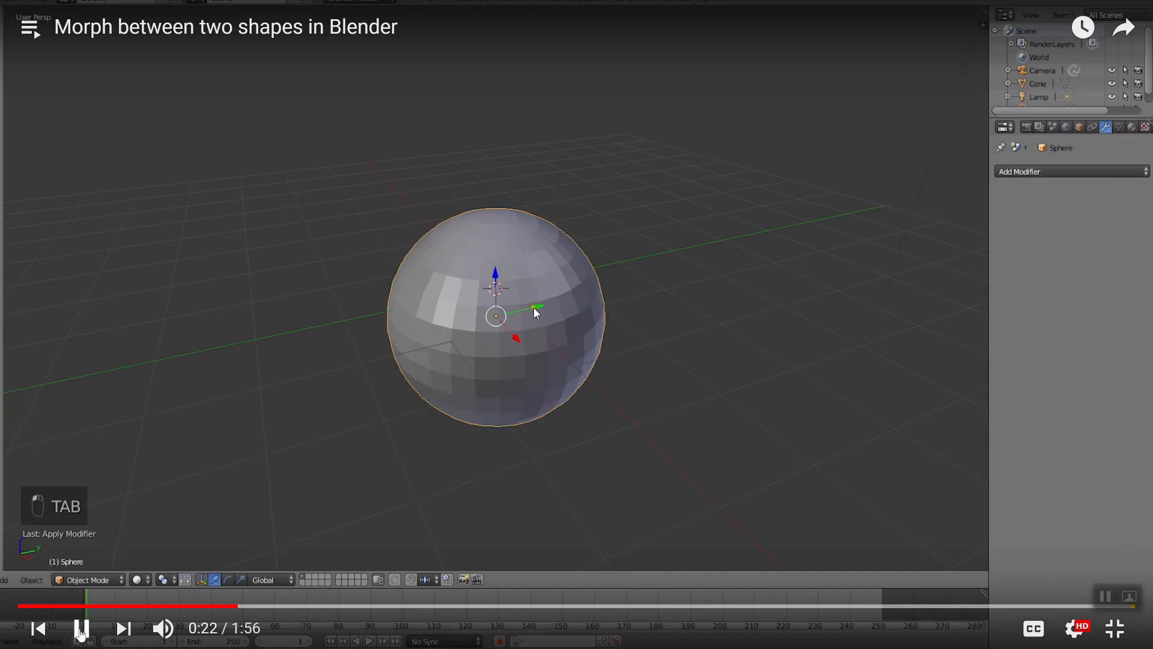
click(80, 628)
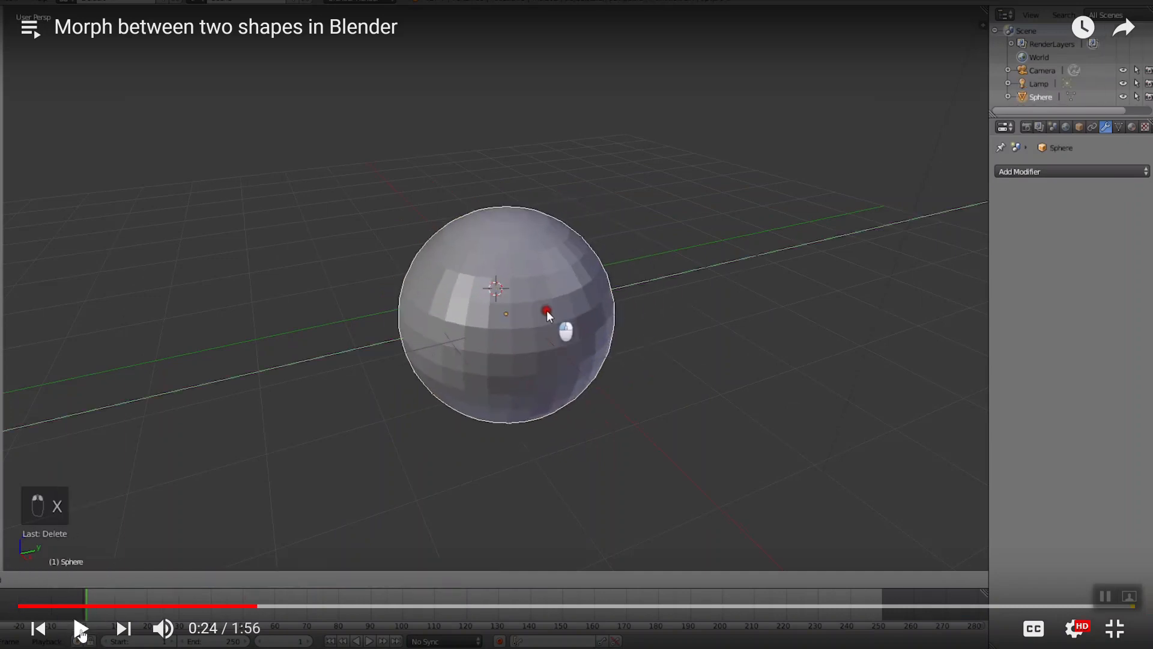
click(221, 606)
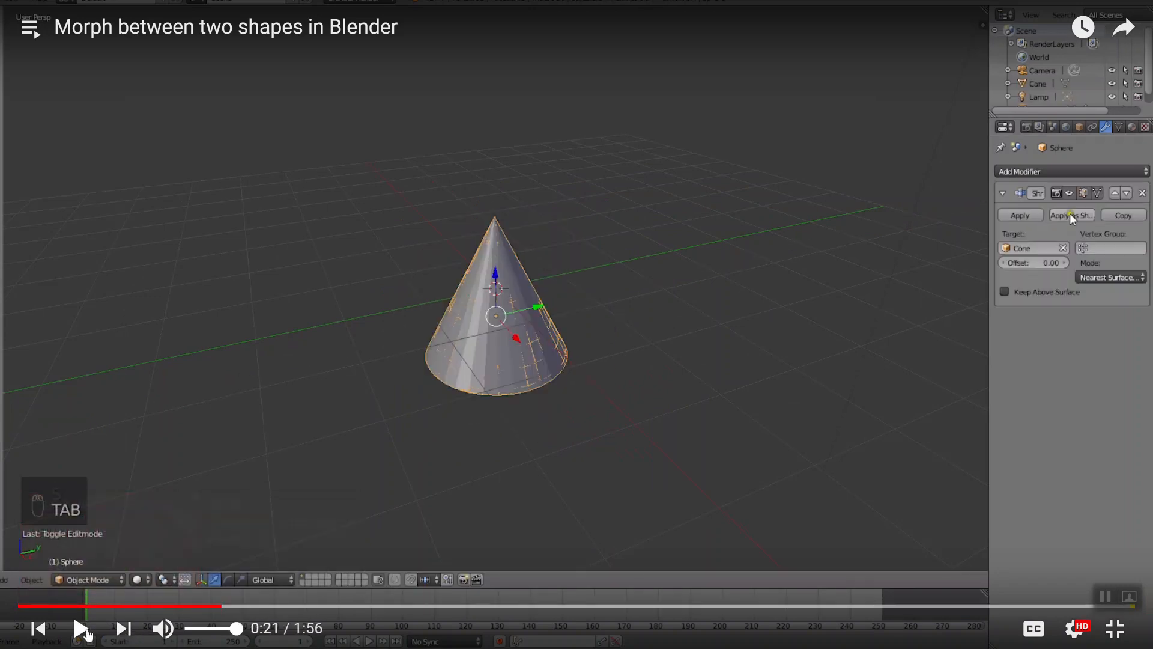
click(81, 628)
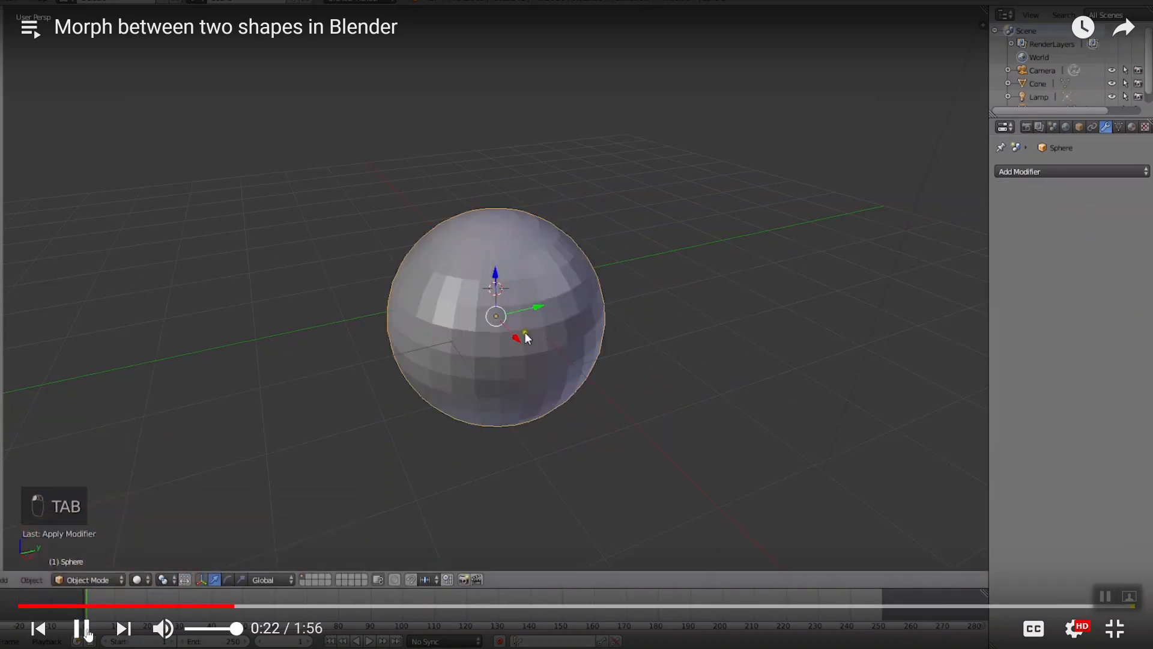
click(81, 628)
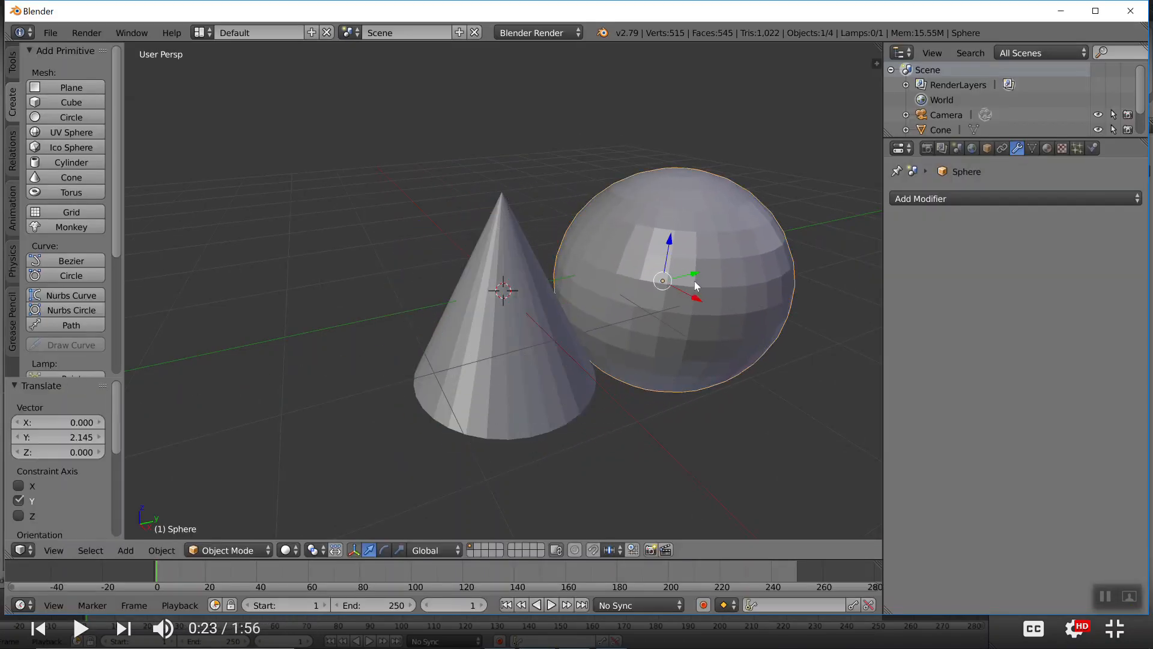
Play the morph video to 0:25, return to Blender and delete the cone
key(alt+Tab)
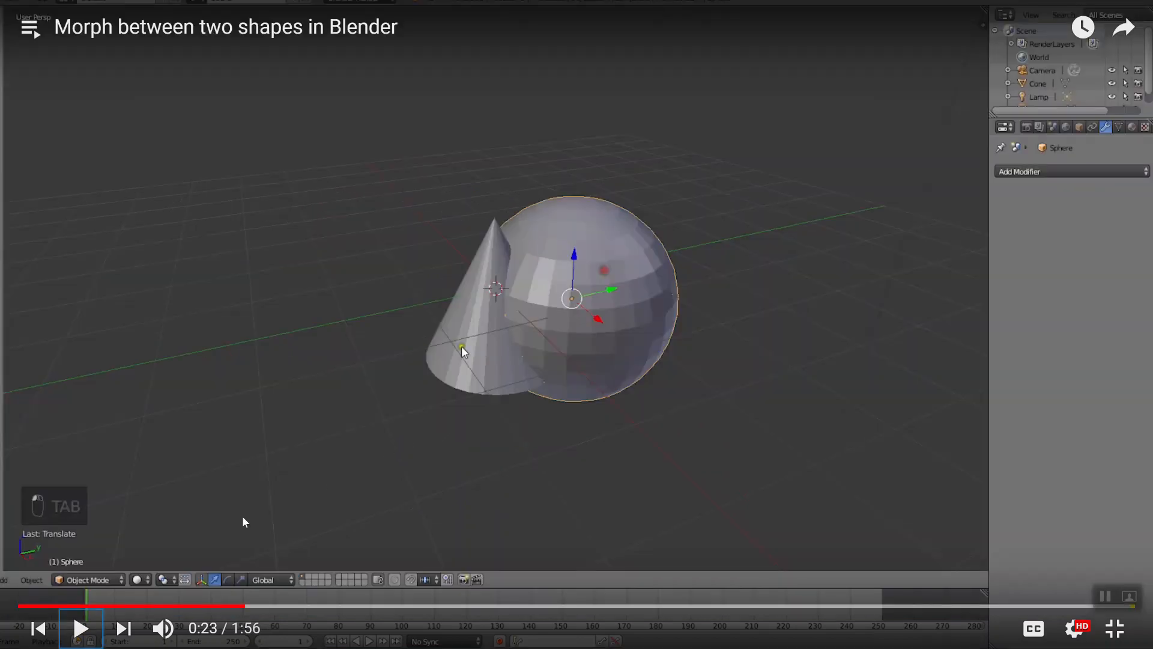
click(81, 628)
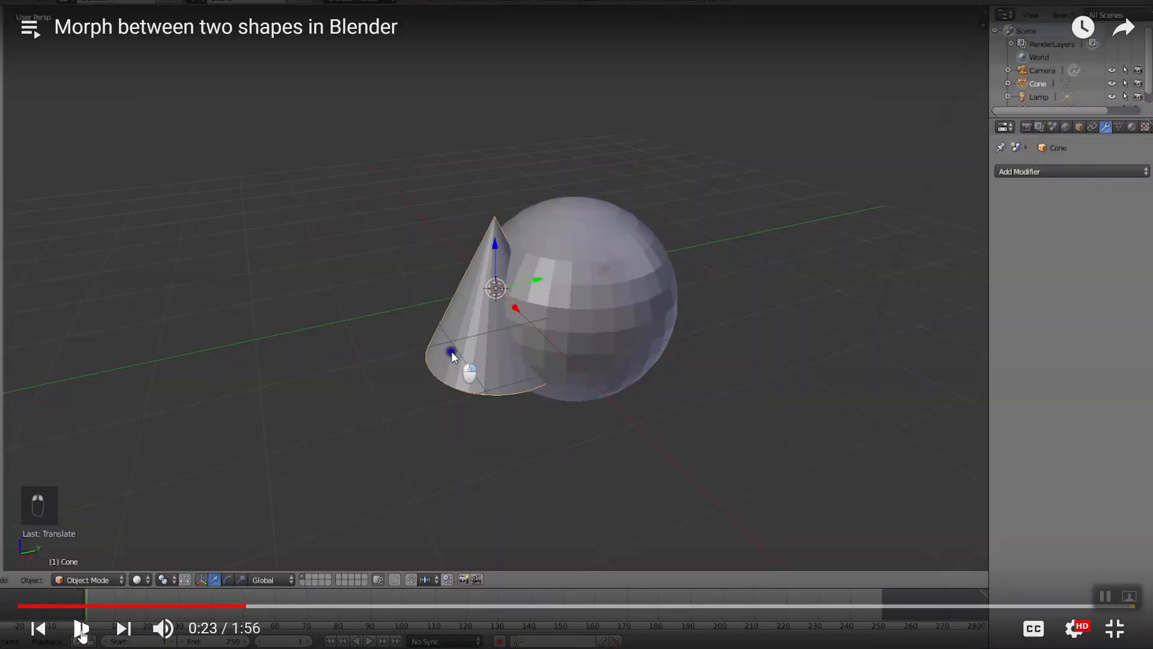
click(82, 629)
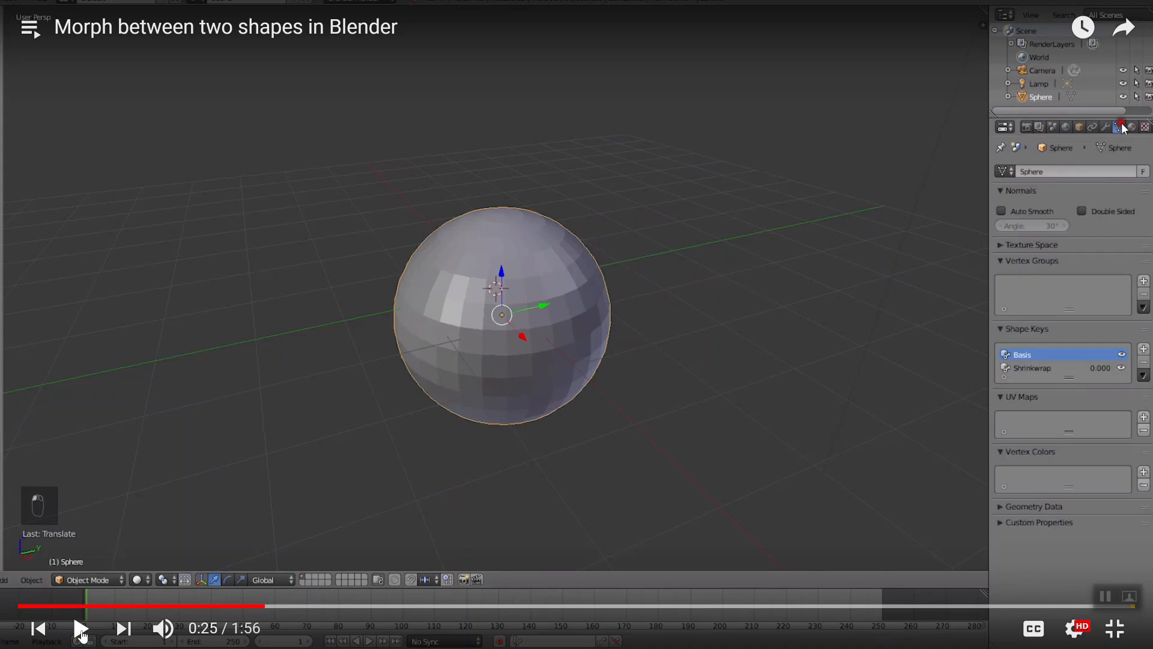
key(alt+Tab)
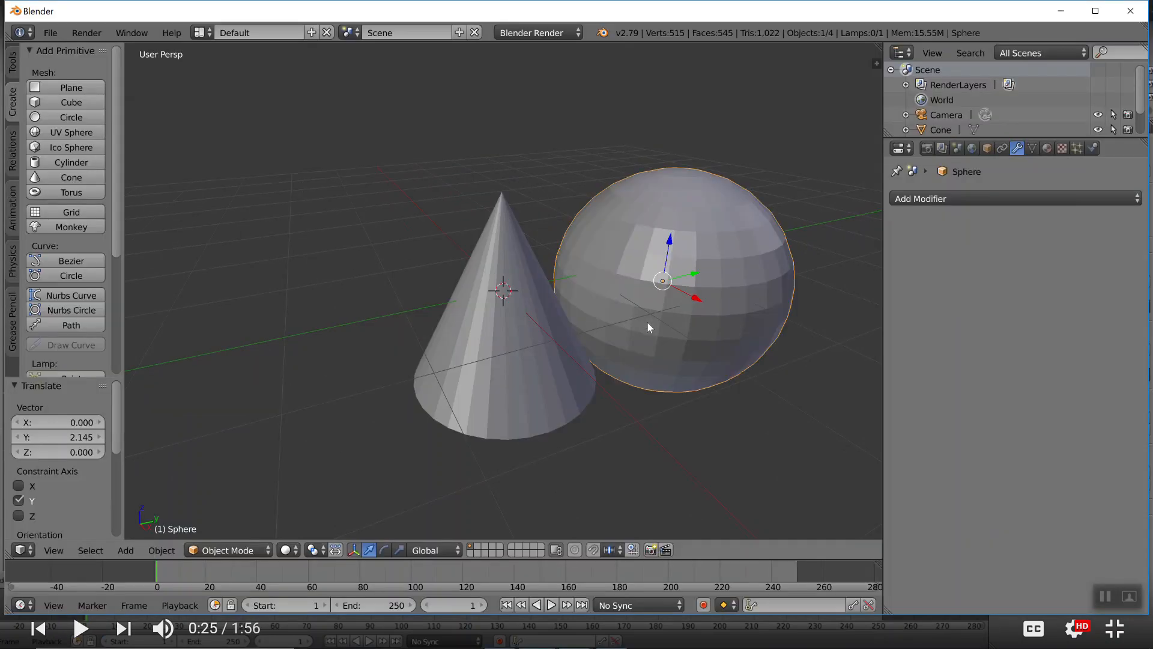
right_click(520, 323)
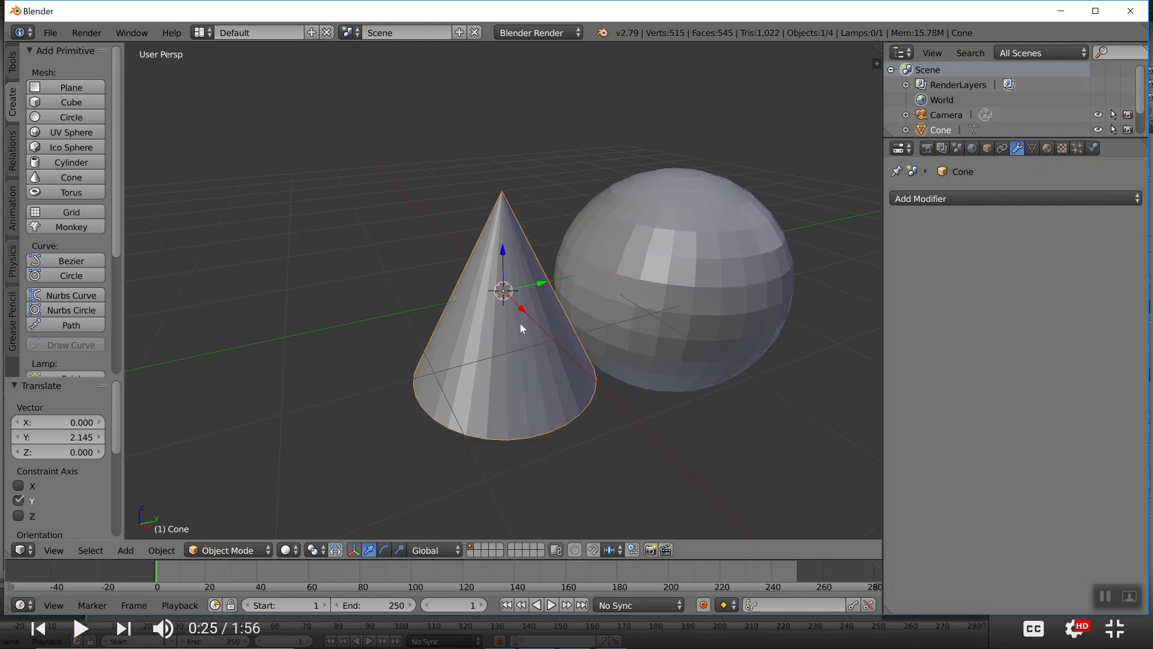
key(x)
click(497, 324)
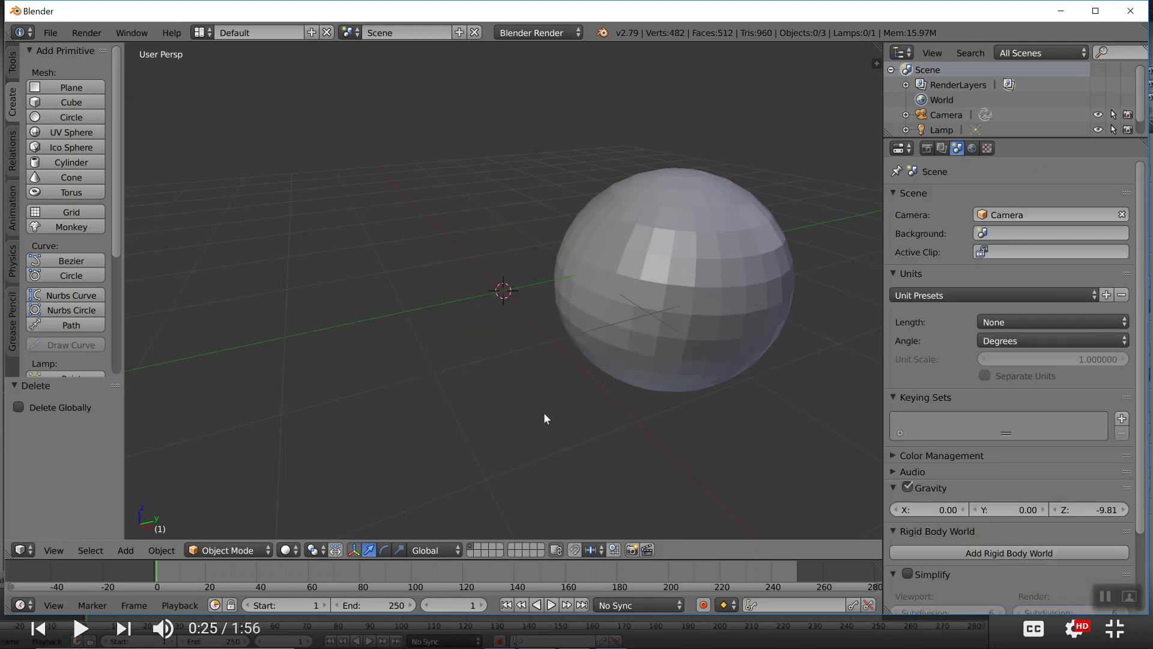
Play the morph video to 0:28, return to Blender and select the sphere, keeping it in place
key(alt+Tab)
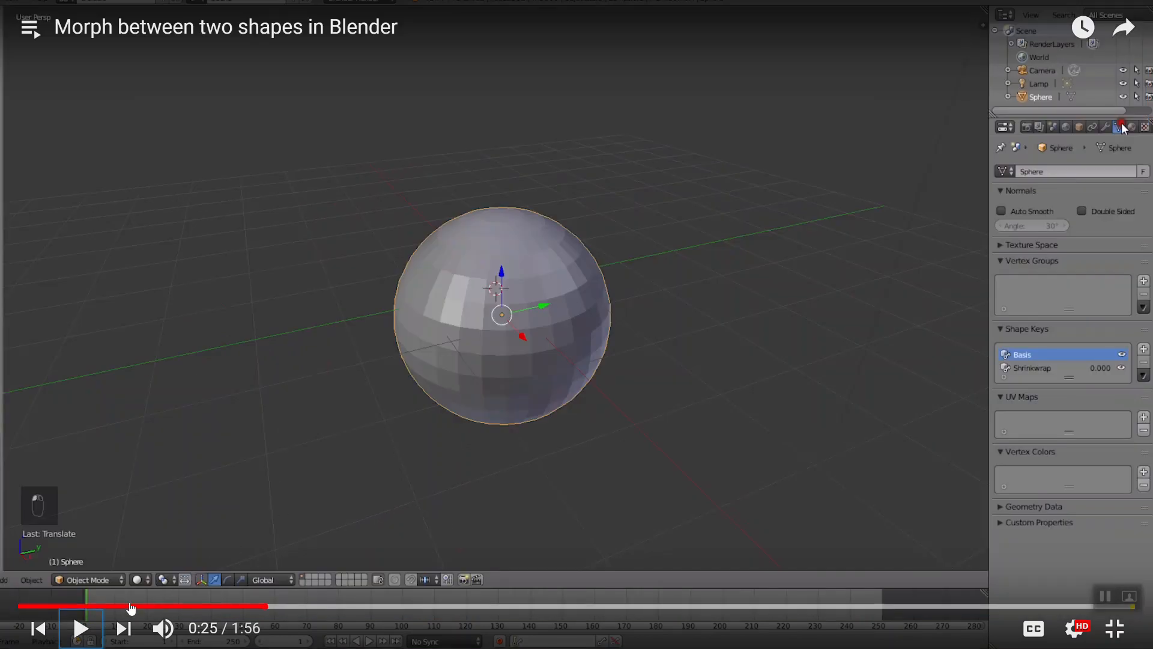
click(82, 627)
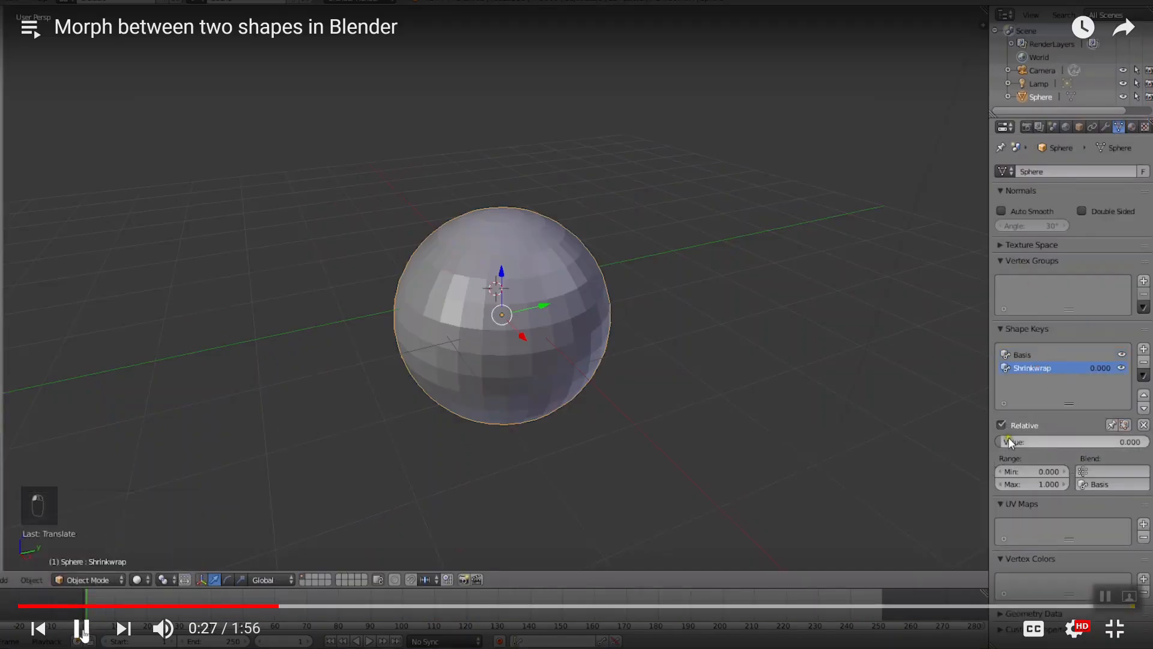
click(81, 628)
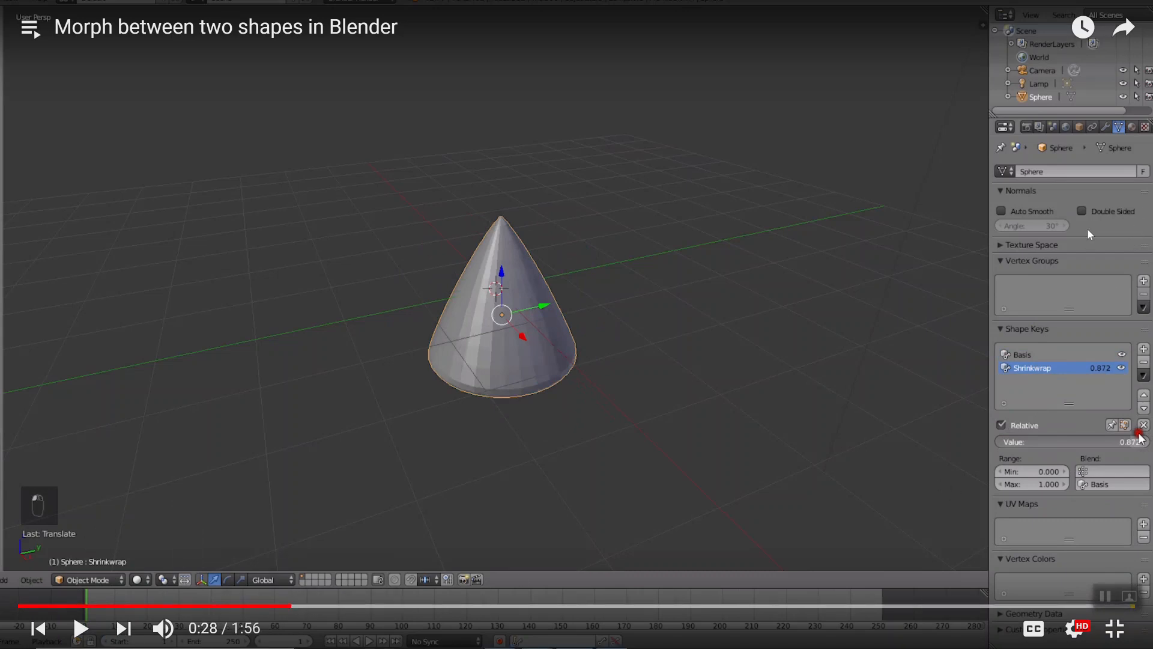
key(alt+Tab)
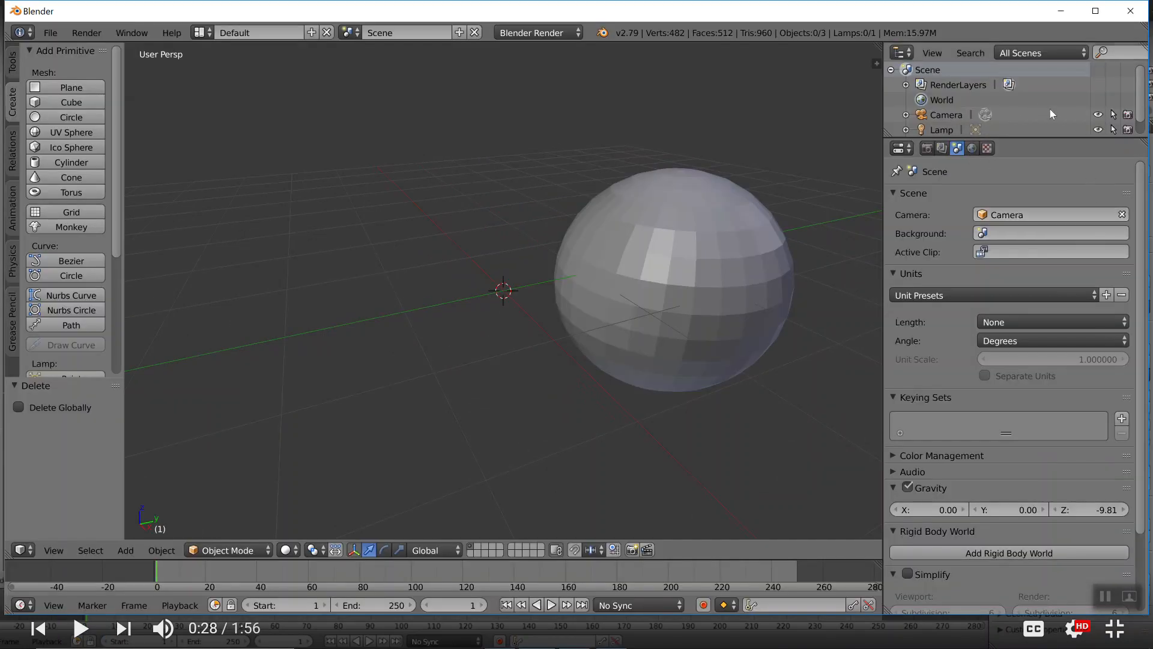
right_drag(745, 226, 839, 200)
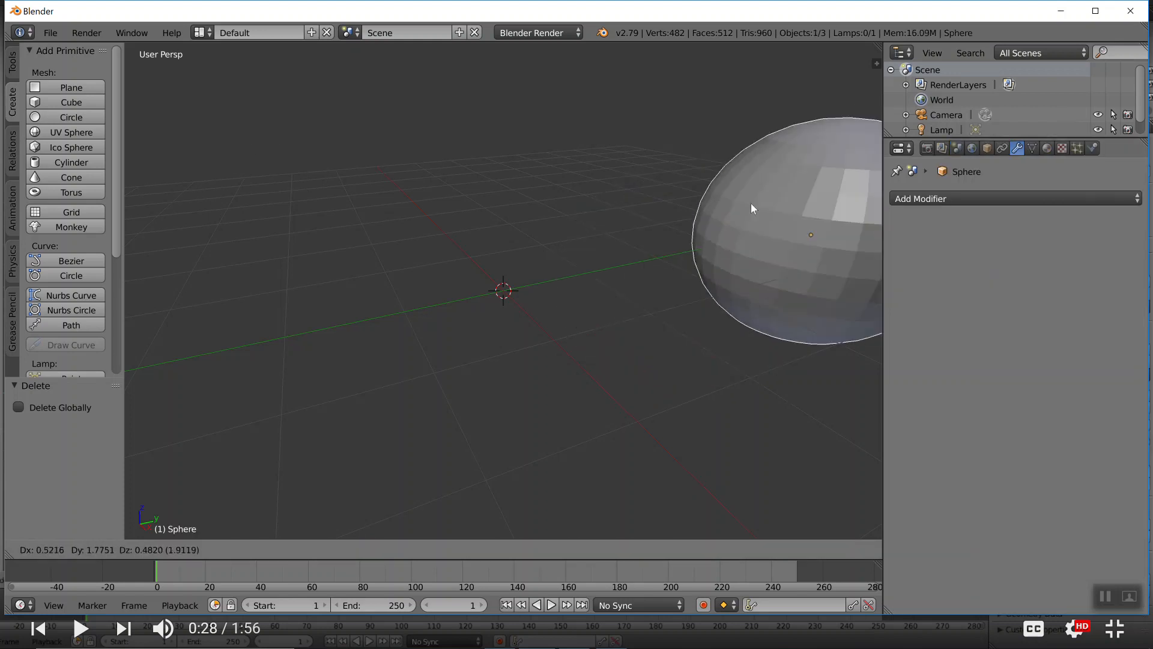
right_click(605, 232)
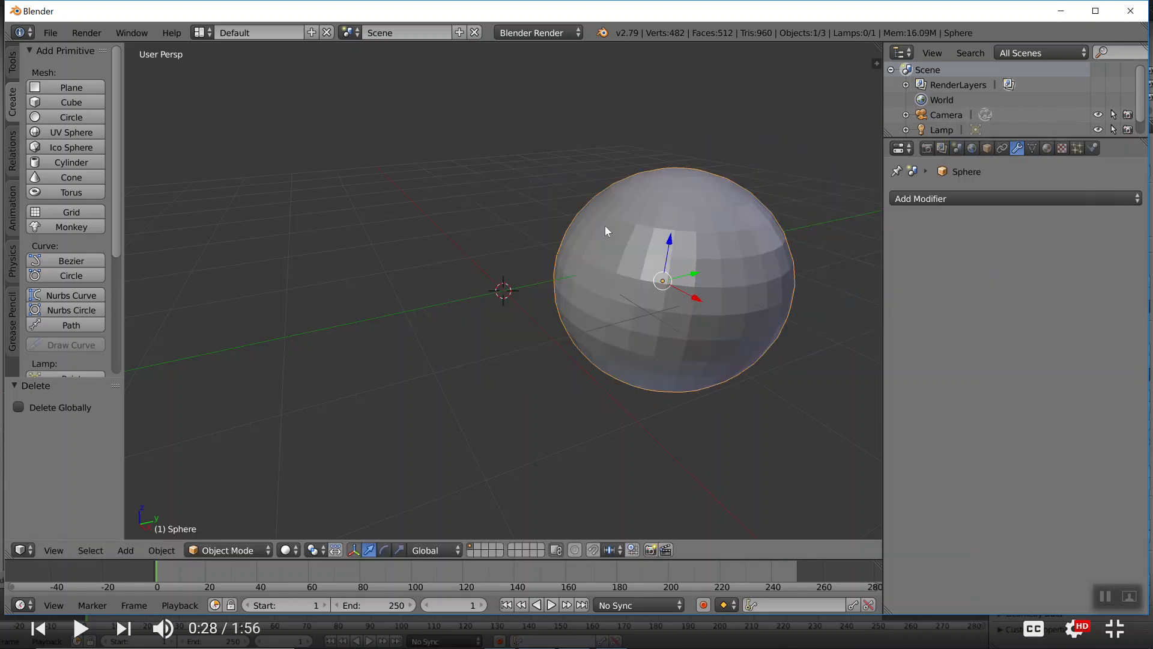
Select the Shrinkwrap shape key in the sphere's mesh data, try its value with 0.000 as the final setting, and centre the sphere in view
click(1032, 150)
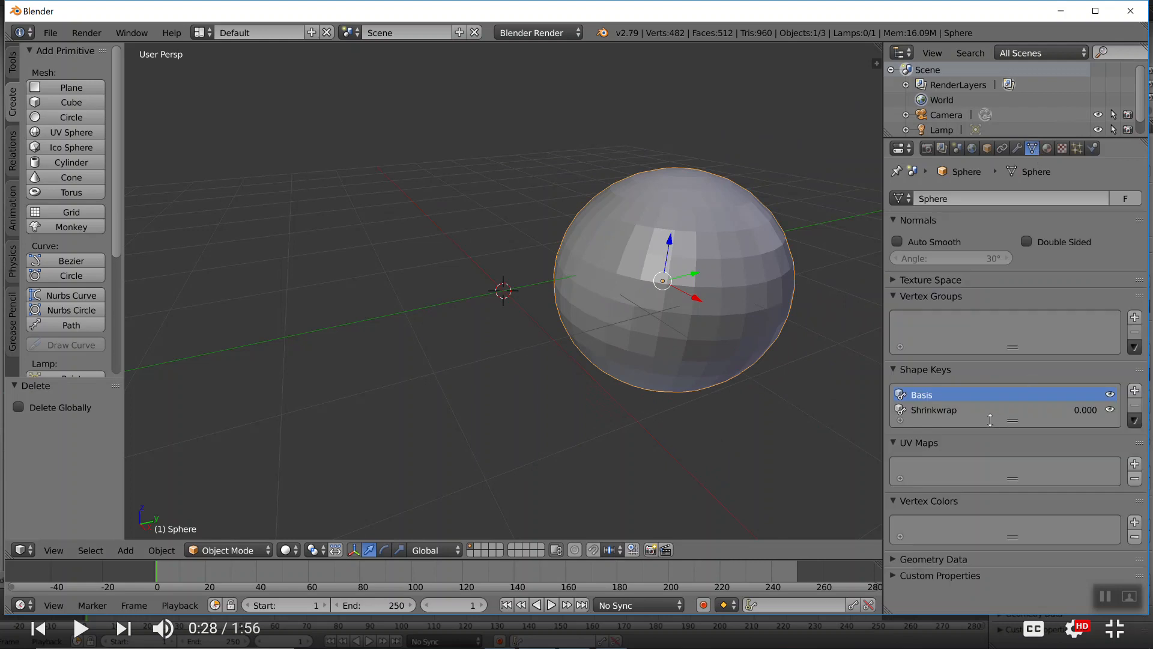
click(954, 412)
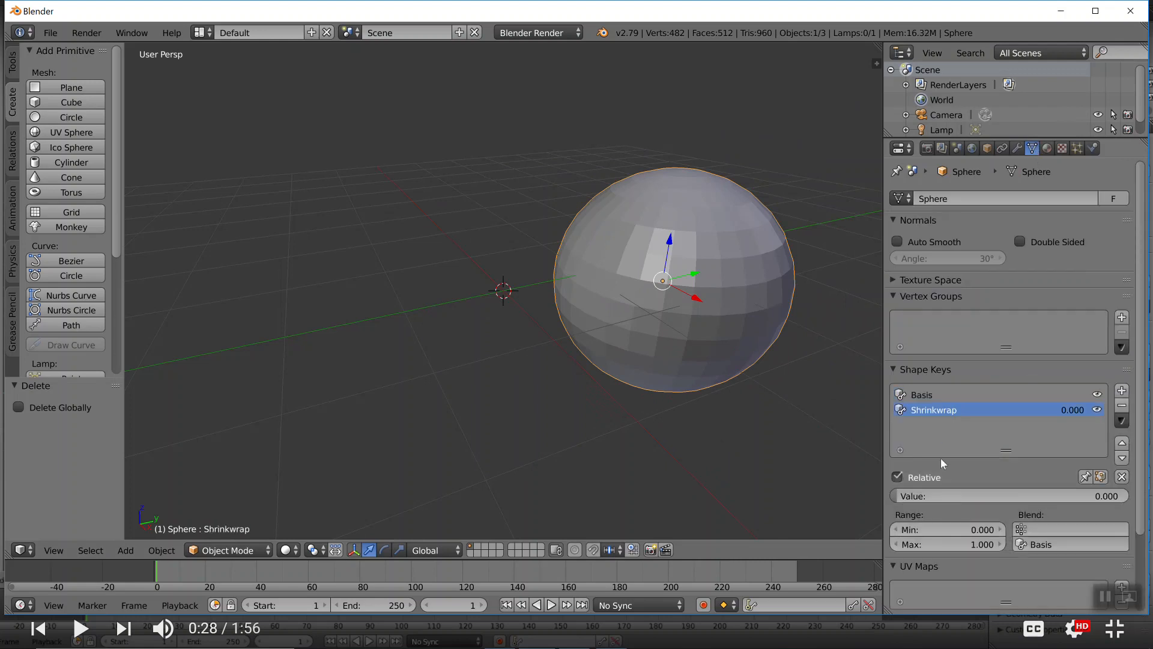
mouse_move(923, 496)
mouse_down()
mouse_move(1115, 496)
mouse_move(893, 496)
mouse_move(1128, 496)
mouse_move(901, 497)
mouse_up()
shift+middle_drag(691, 295, 488, 296)
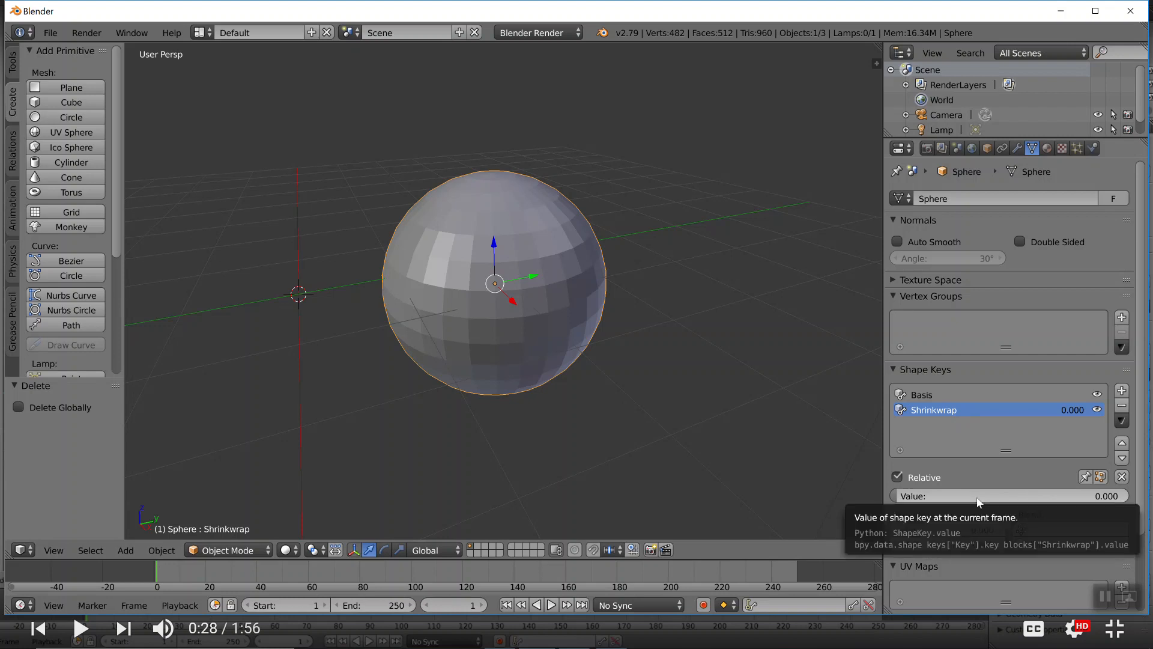
Keyframe the sphere's Shrinkwrap shape key value at 0.000 on frame 1 and at 0.391 on frame 39
key(i)
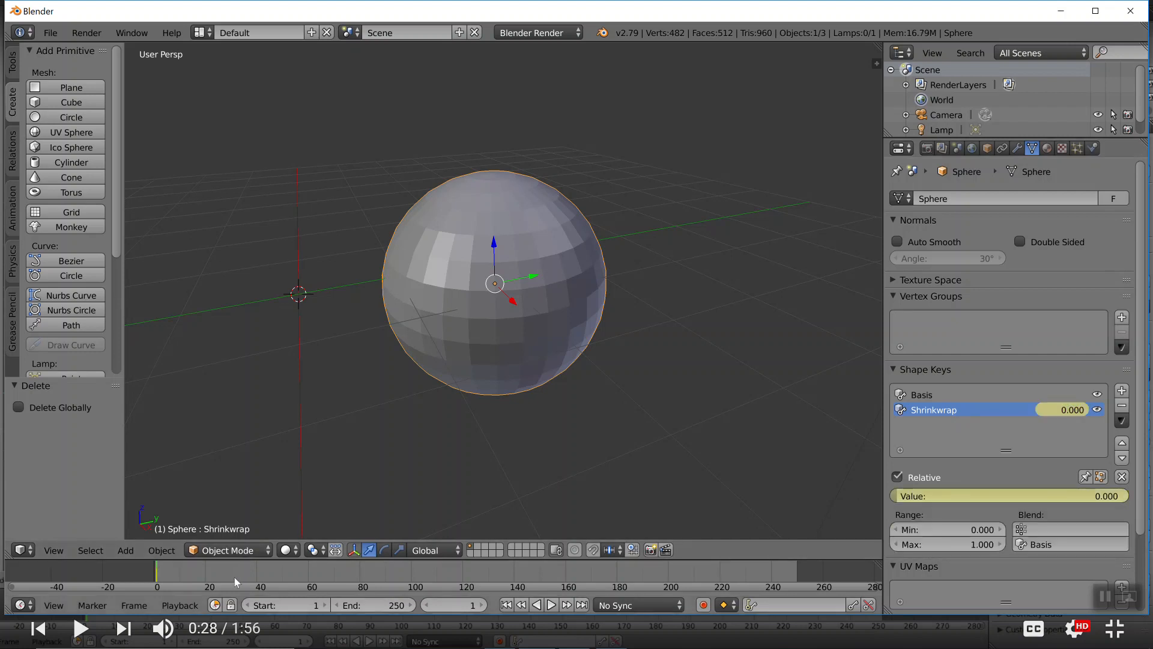
click(257, 571)
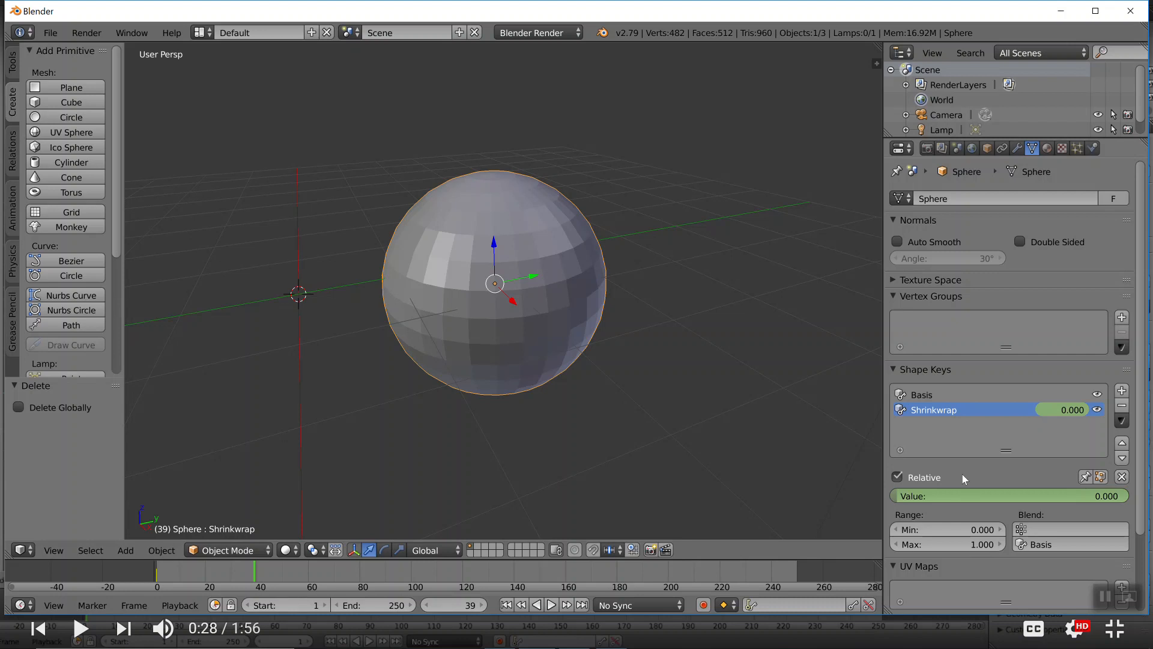
drag(900, 498, 991, 500)
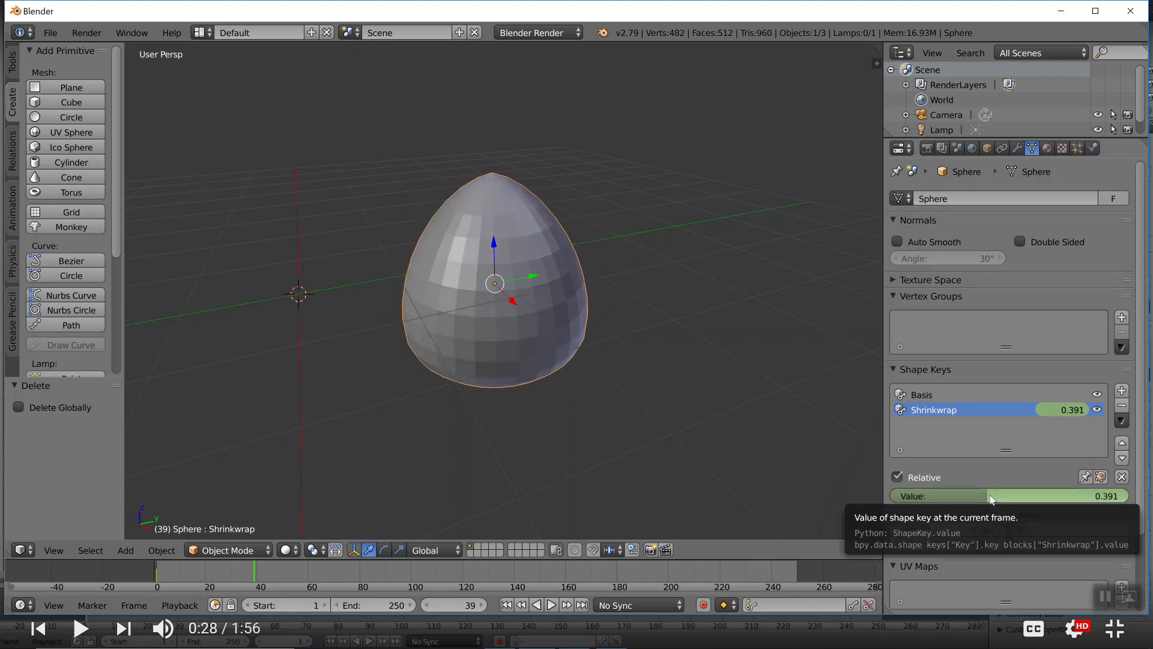
key(i)
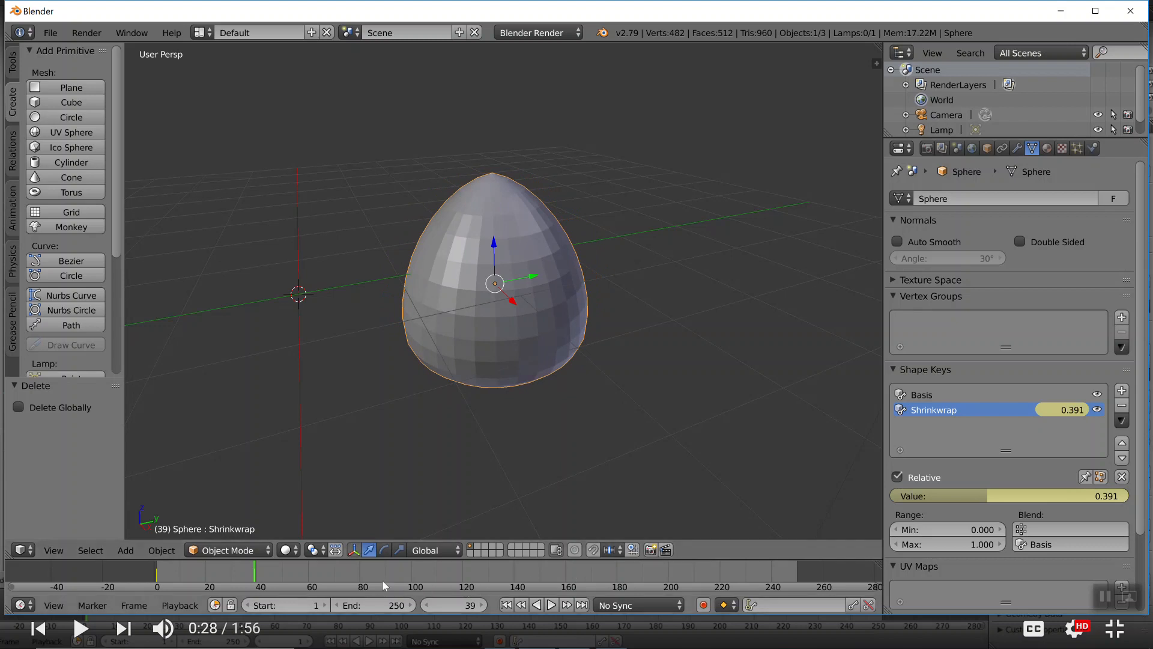
Keyframe the sphere's Shrinkwrap shape key value at 1.000 on frame 80
click(359, 573)
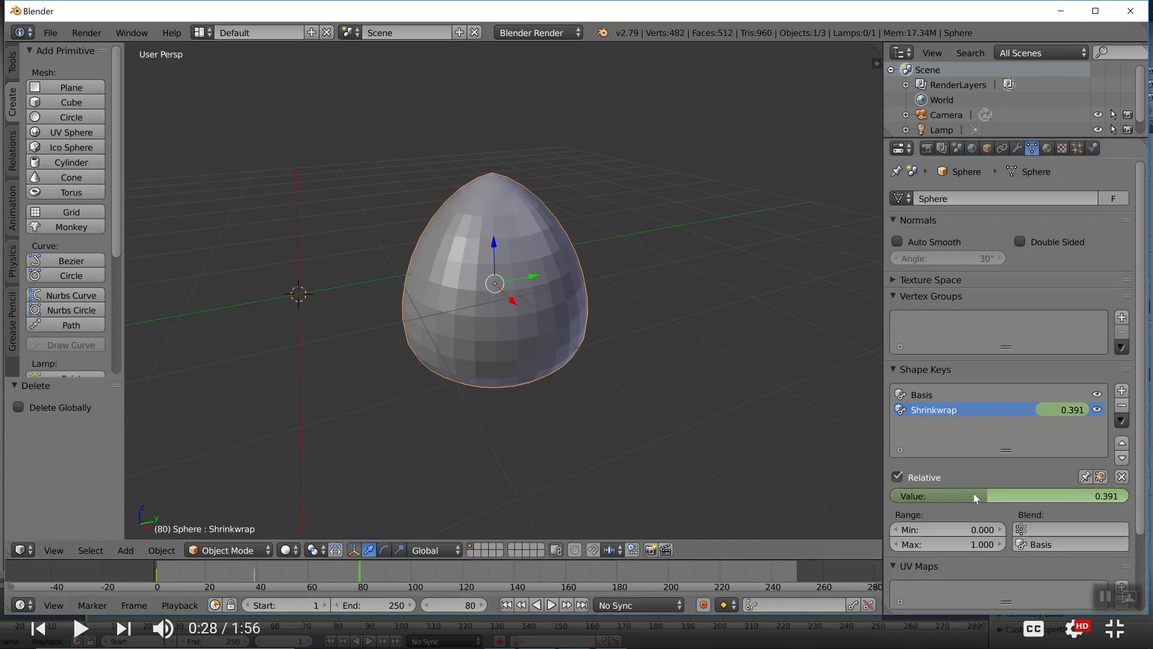
drag(989, 493, 1127, 494)
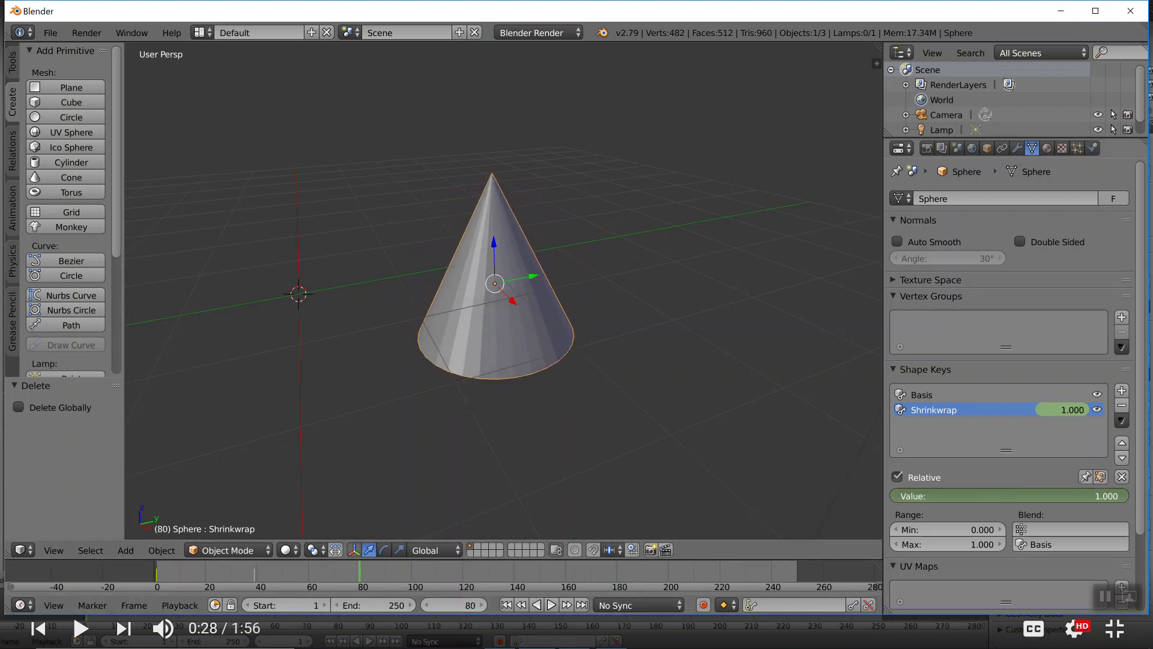
key(i)
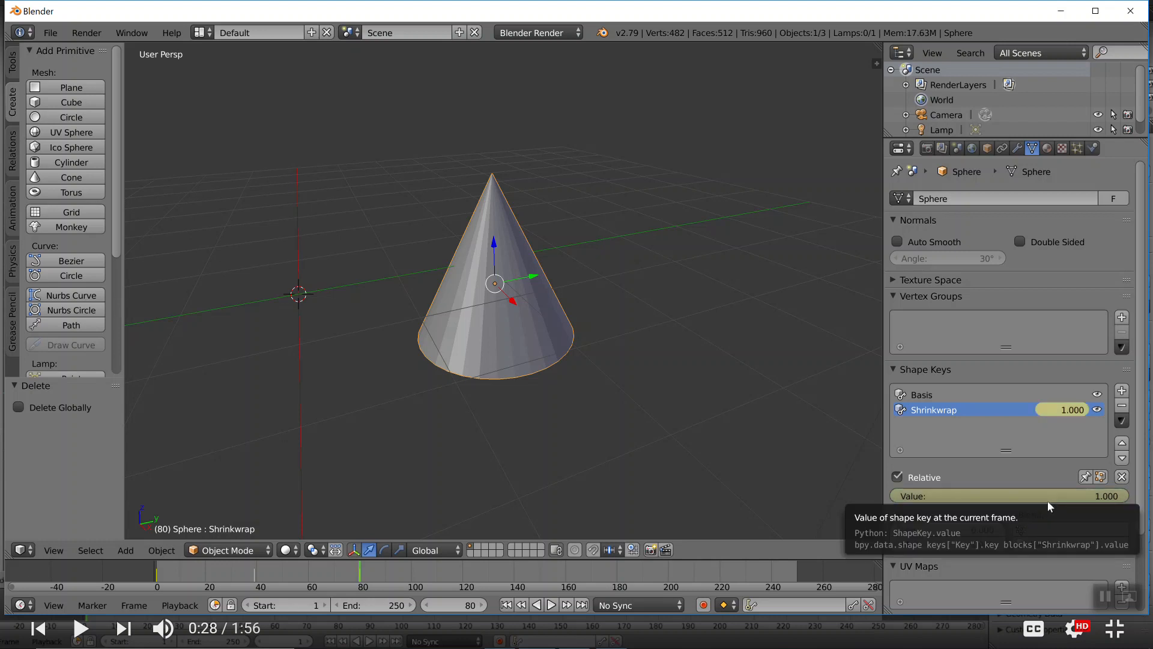
Set the animation's end frame to 91, and play back the sphere-to-cone morph
click(391, 573)
key(e)
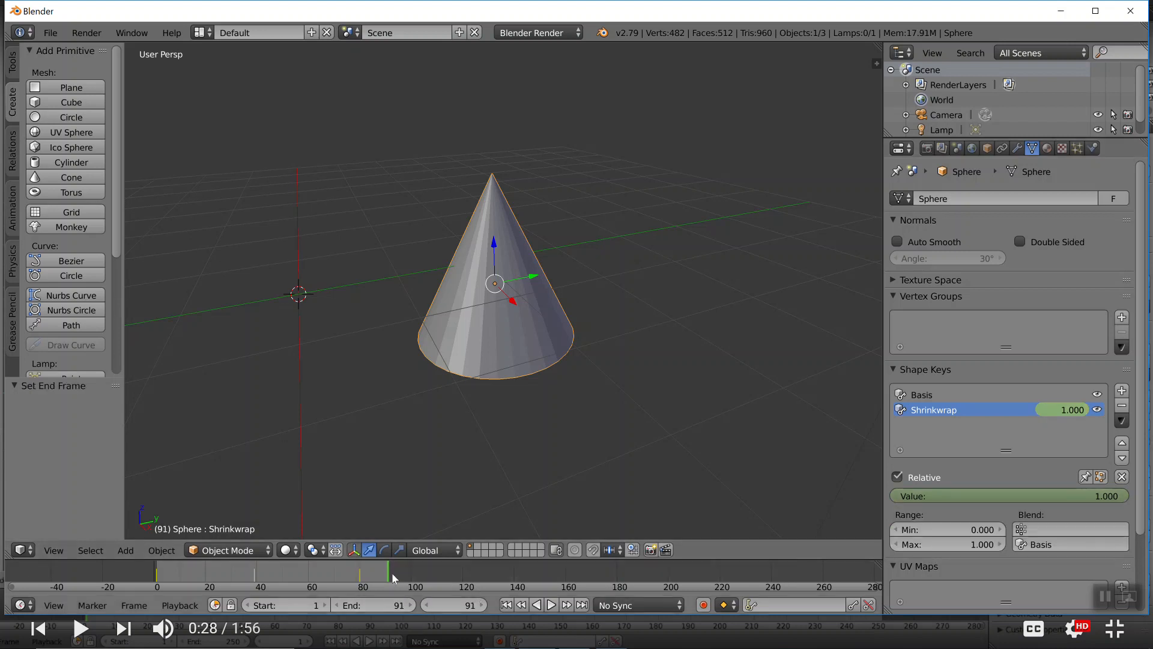
key(alt+a)
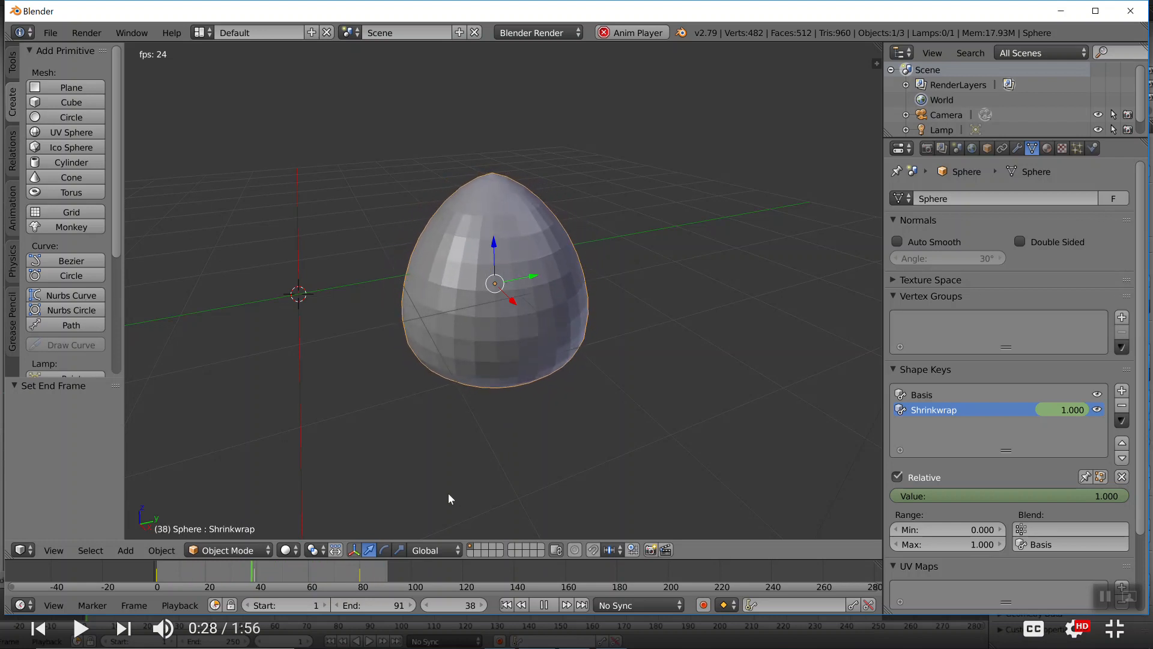
key(Escape)
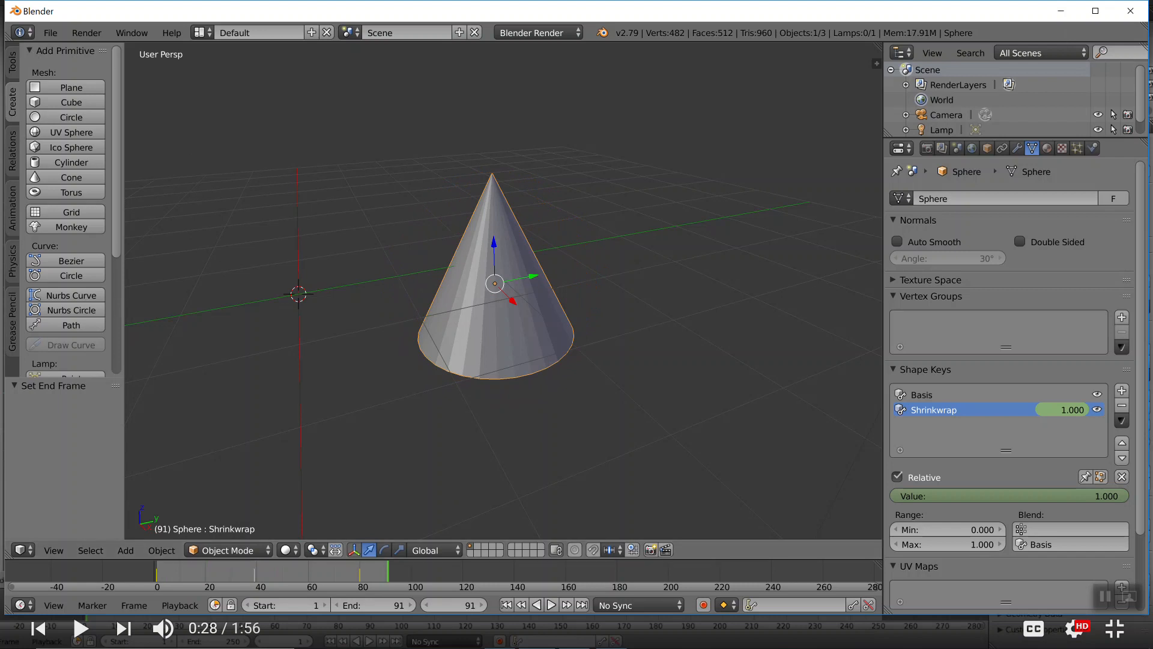
Start a new file from the default scene without saving the current one
click(53, 34)
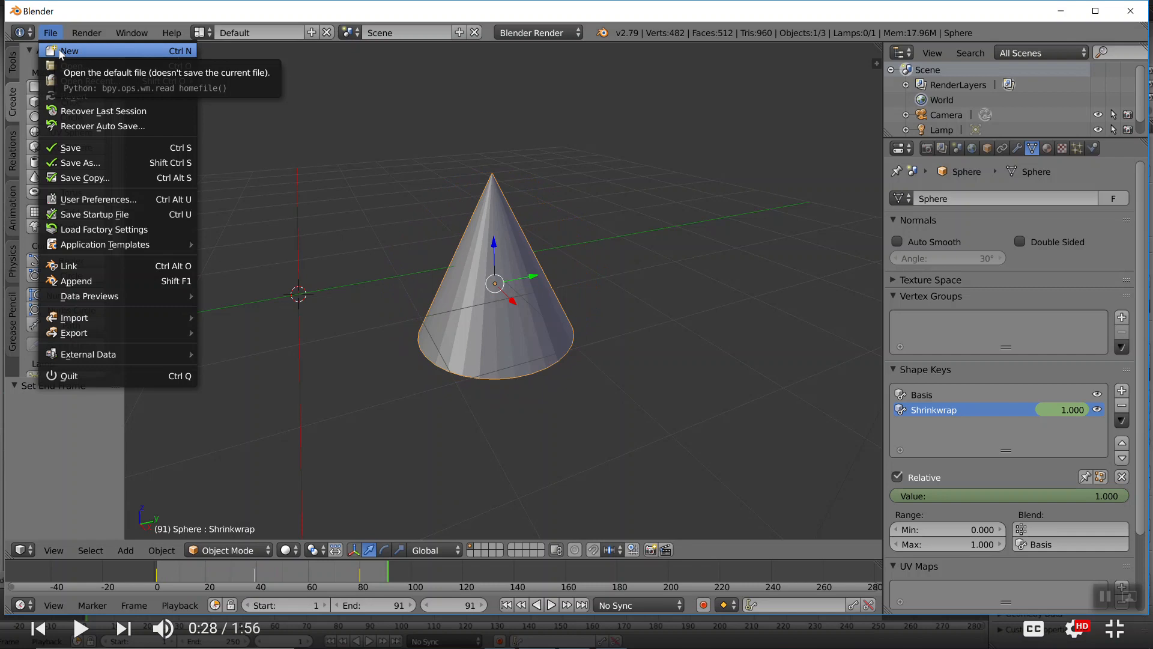
click(60, 51)
click(60, 61)
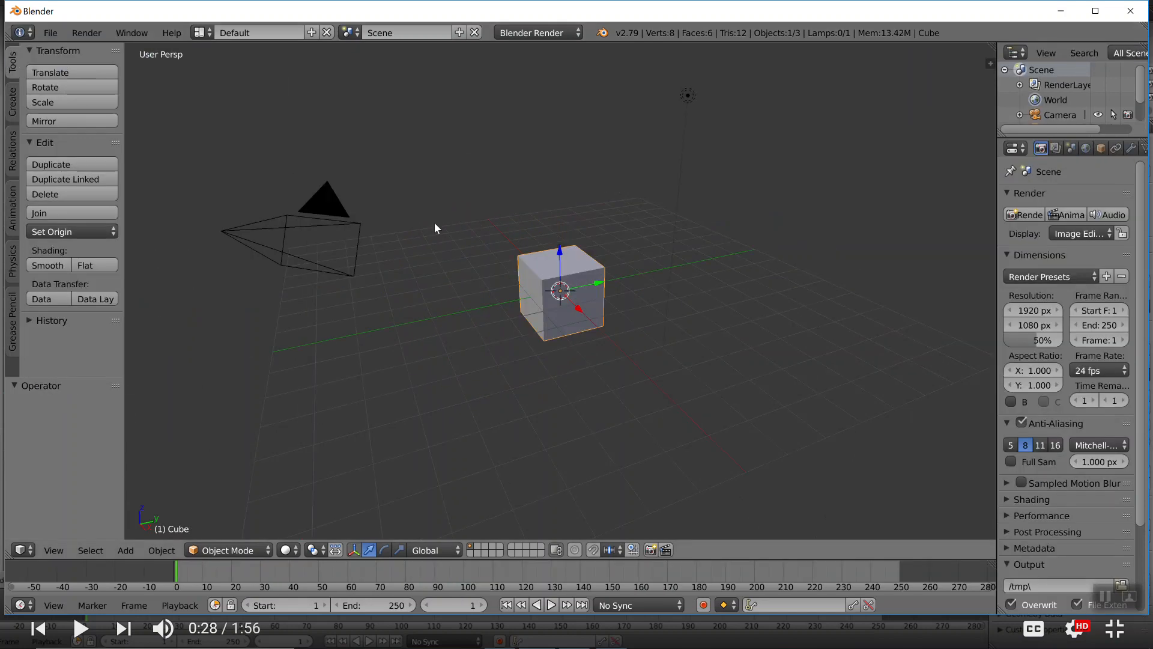
Add a monkey mesh to the default cube scene and scale it up by about 1.362
scroll(555, 298, up, 3)
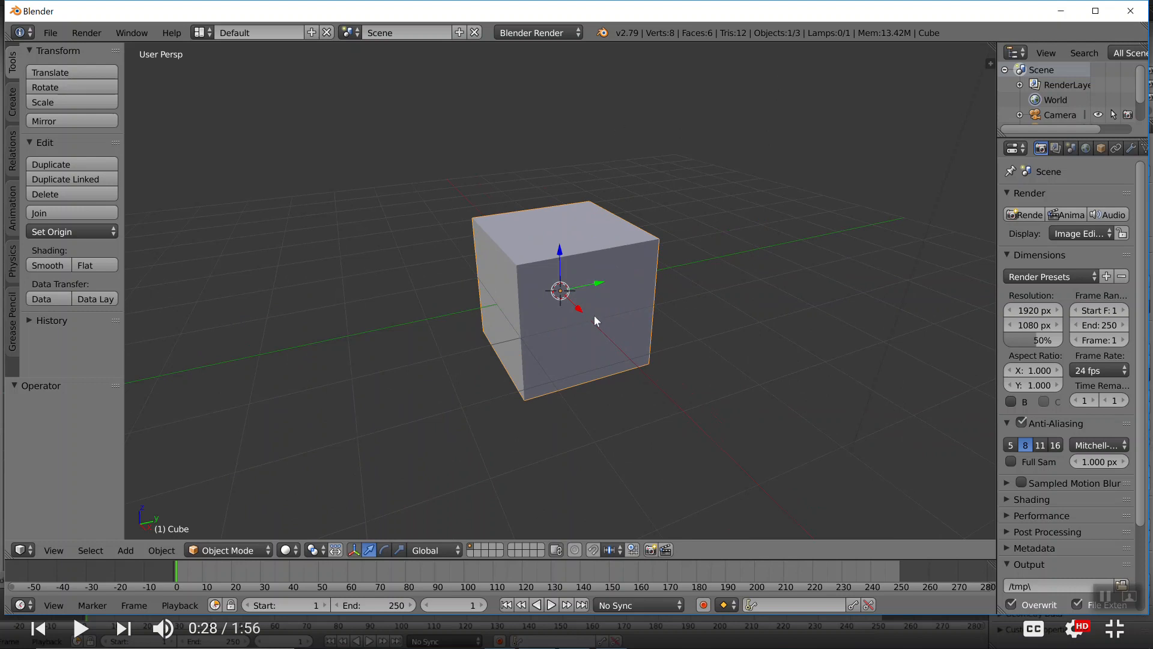
scroll(594, 321, up, 2)
scroll(585, 241, down, 4)
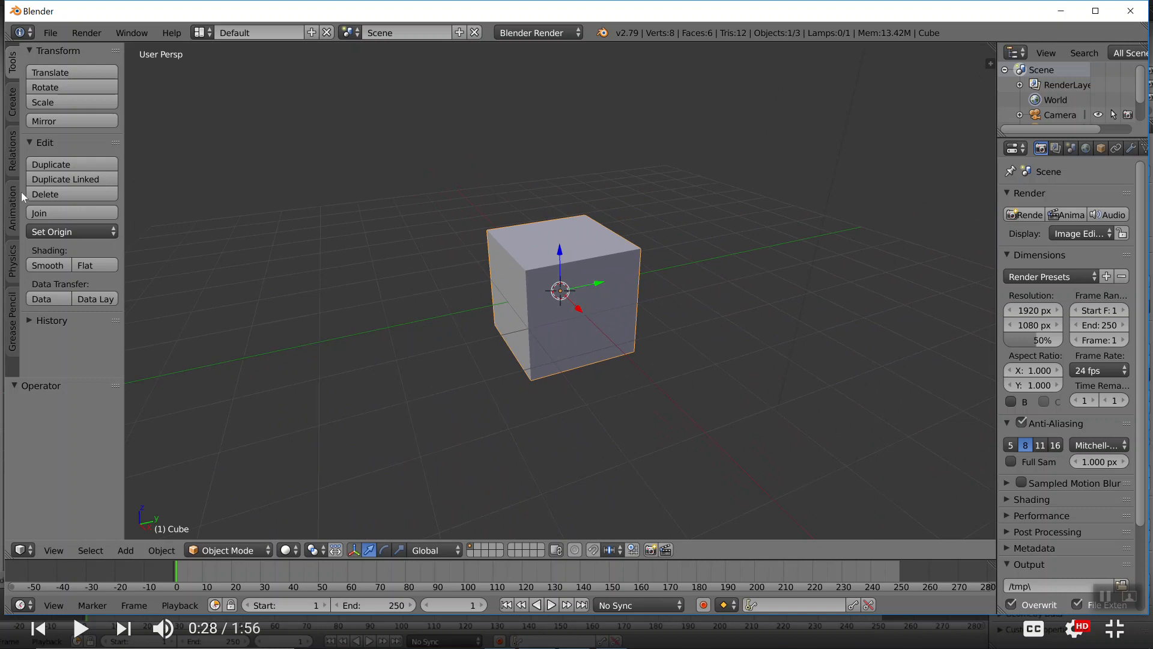
click(17, 97)
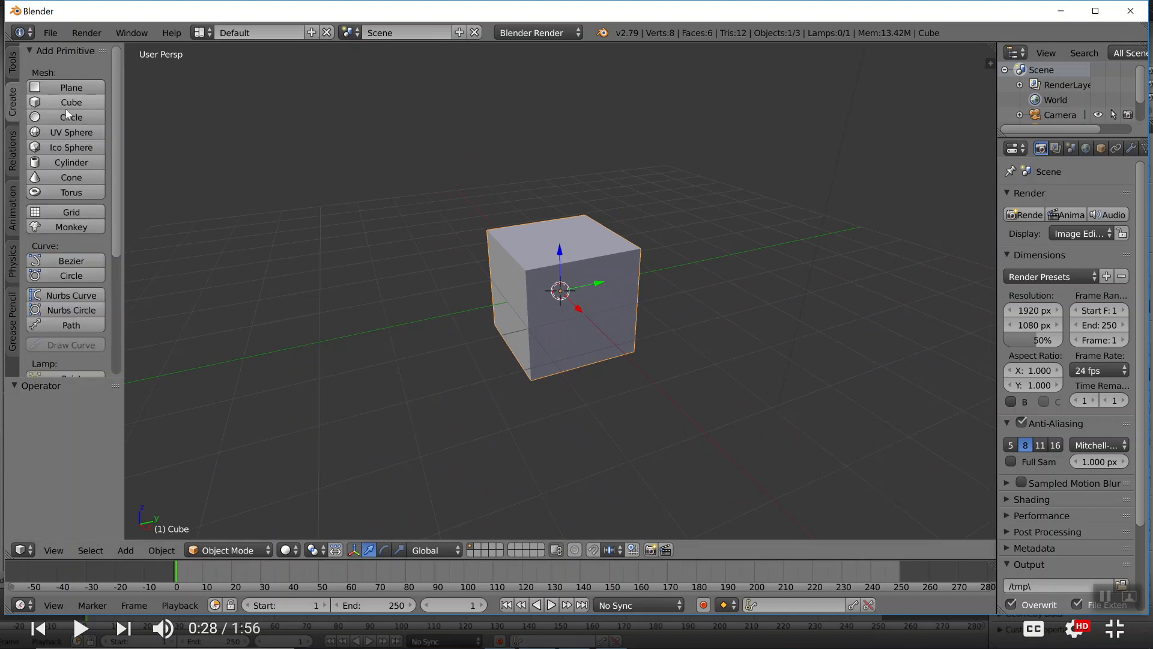
click(78, 226)
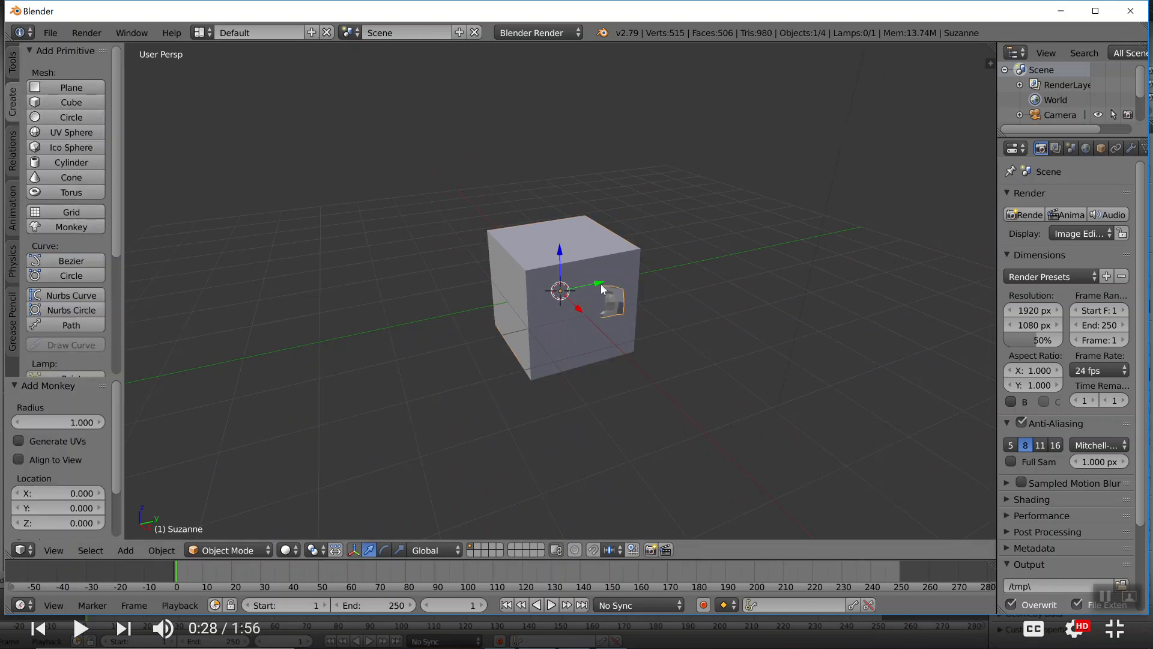
middle_drag(624, 310, 662, 302)
key(s)
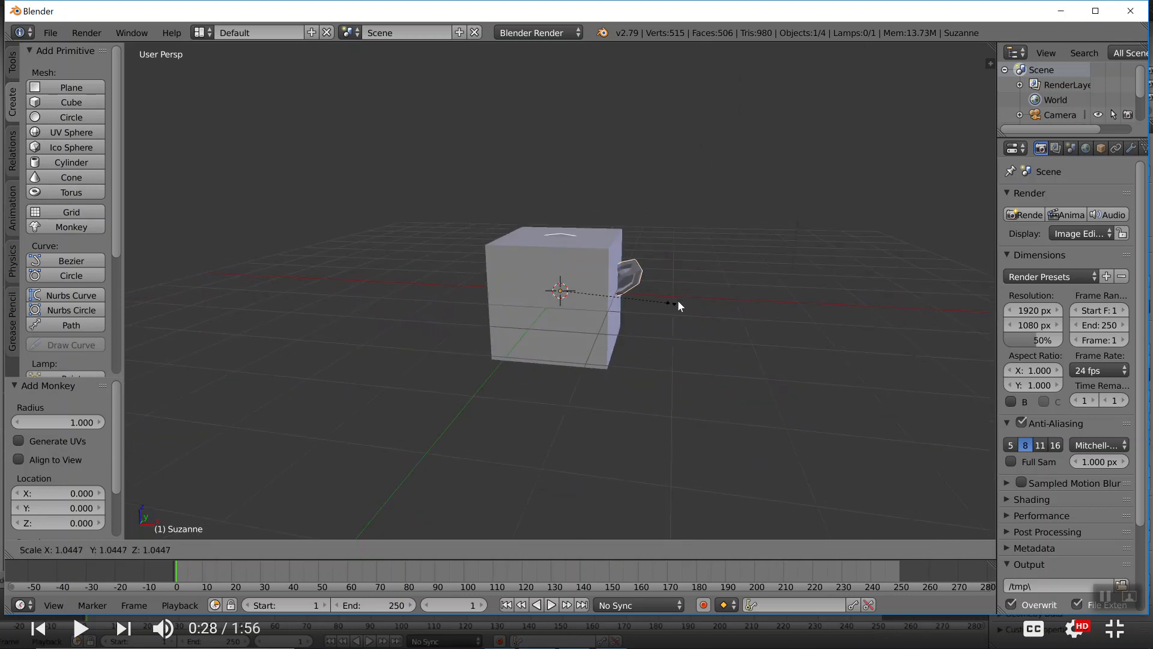
click(705, 290)
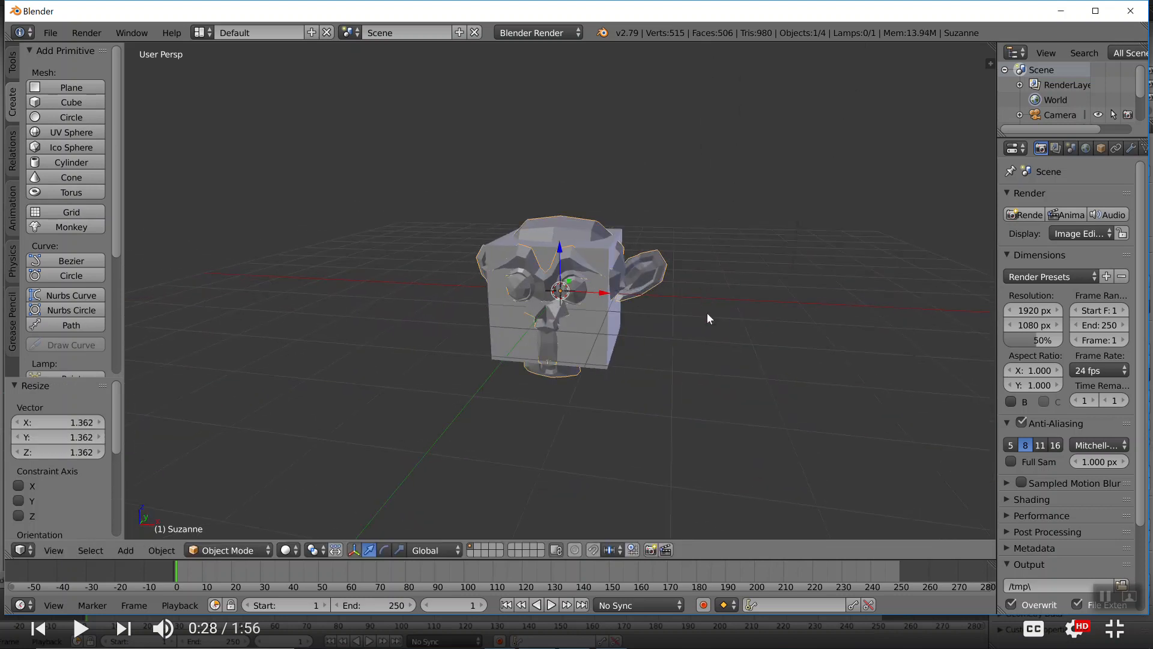
Widen the properties area and add a Shrinkwrap modifier to the monkey with Cube as the target
mouse_move(707, 313)
middle_down()
mouse_move(675, 316)
mouse_move(713, 313)
middle_up()
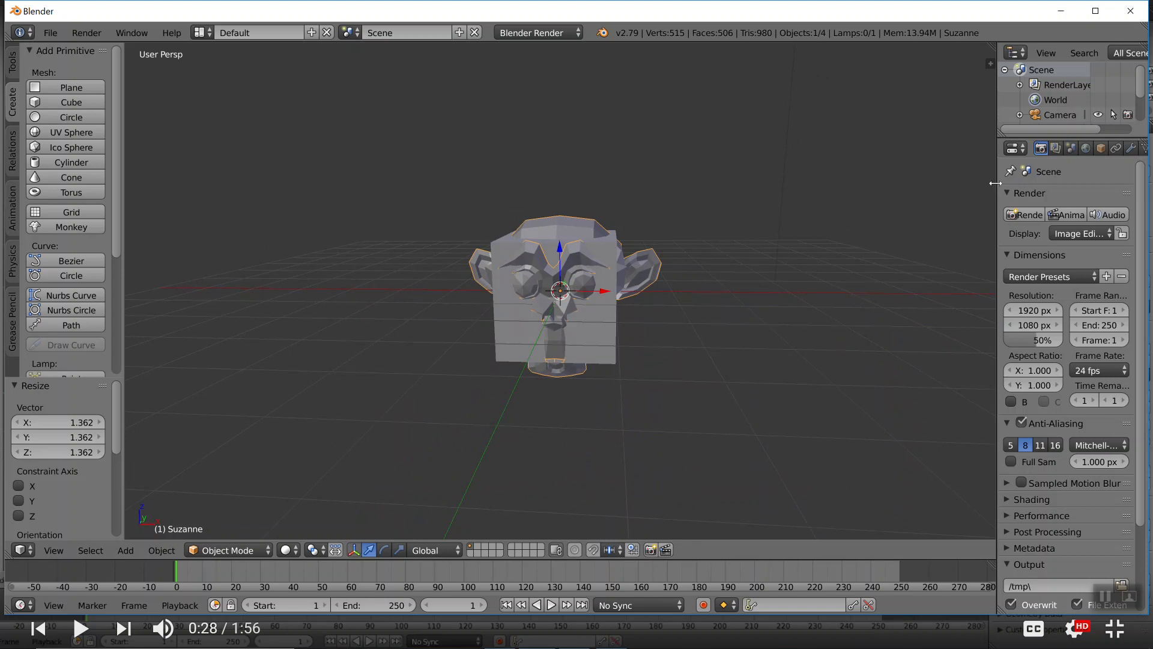
drag(995, 183, 936, 189)
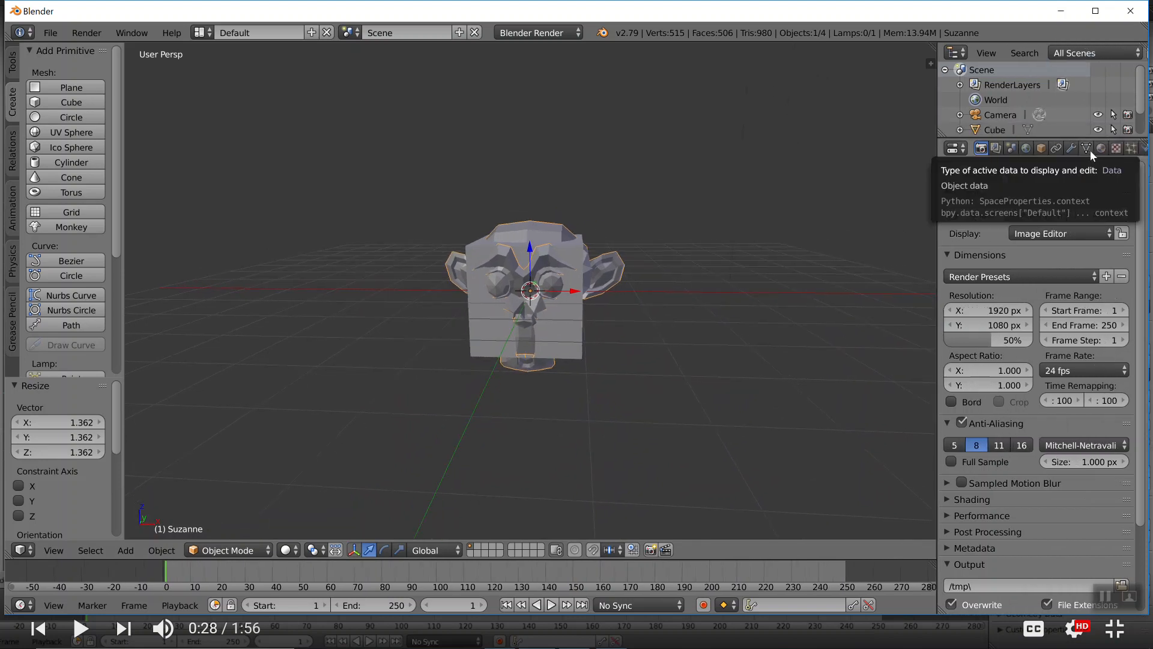
click(1070, 148)
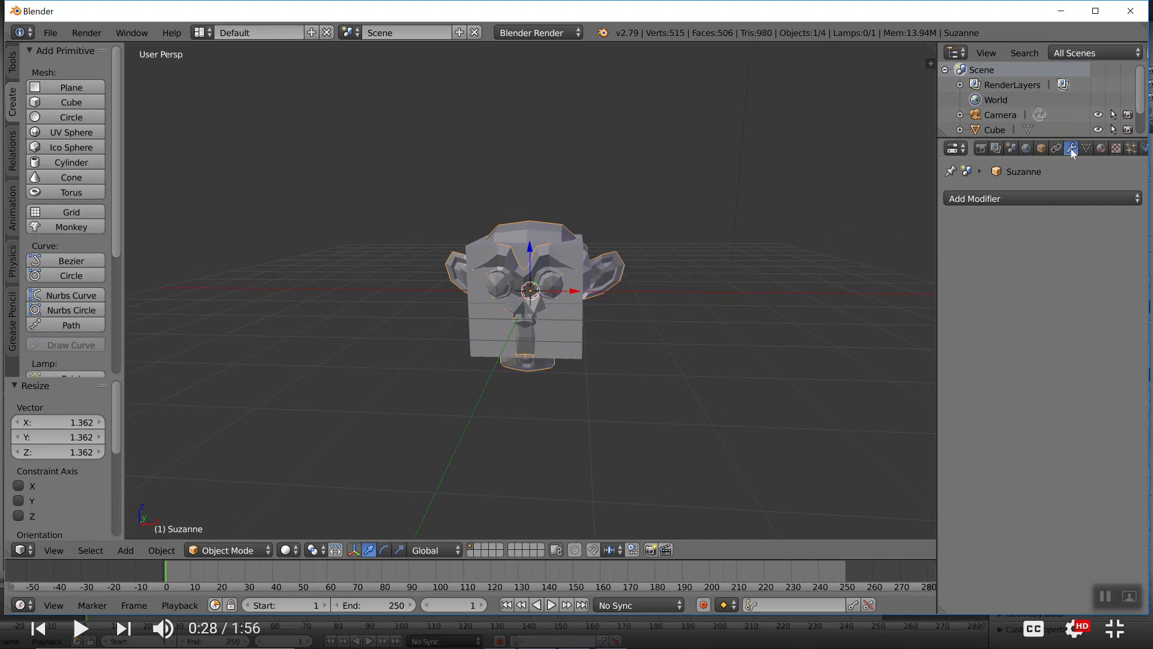
click(1037, 196)
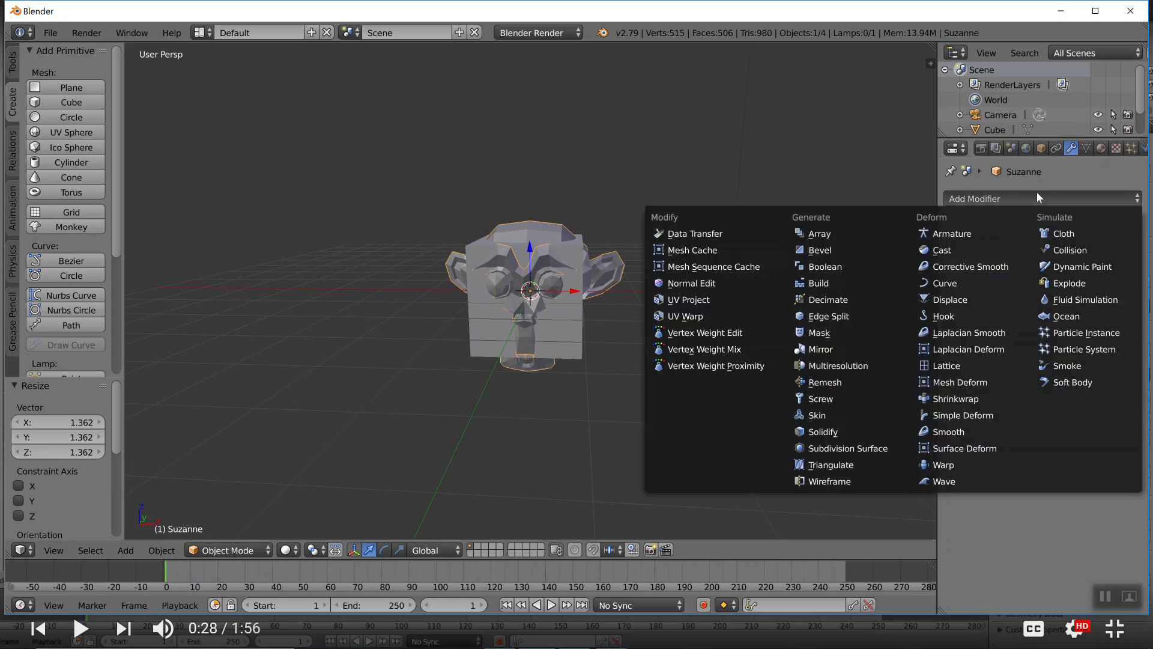
click(963, 400)
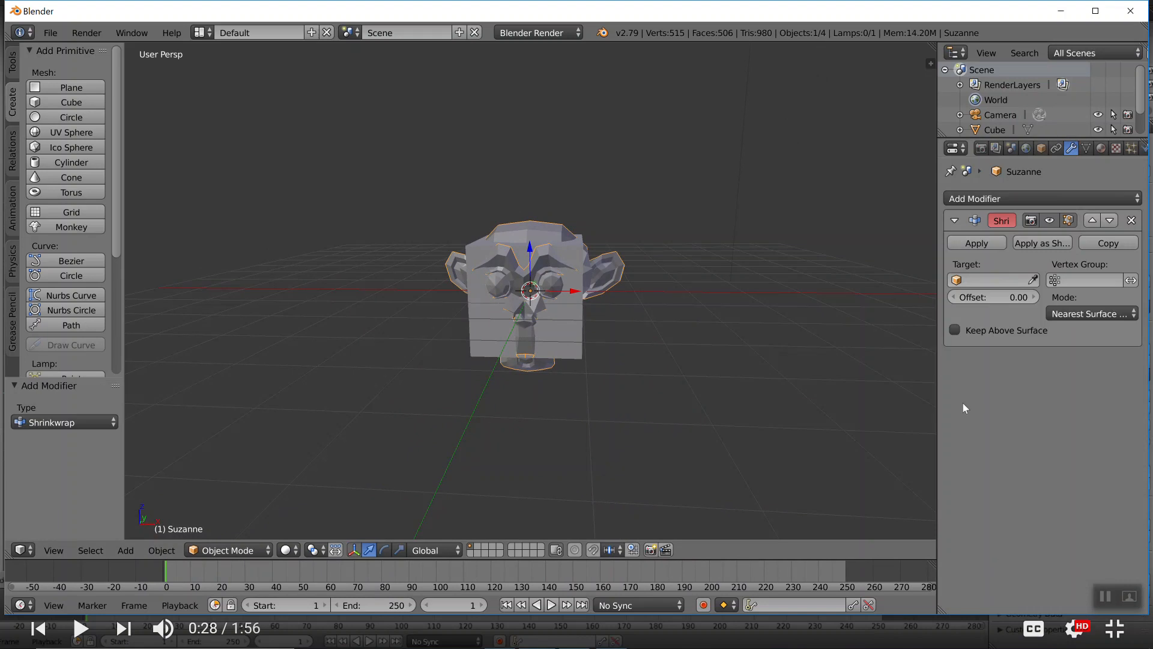
click(1006, 279)
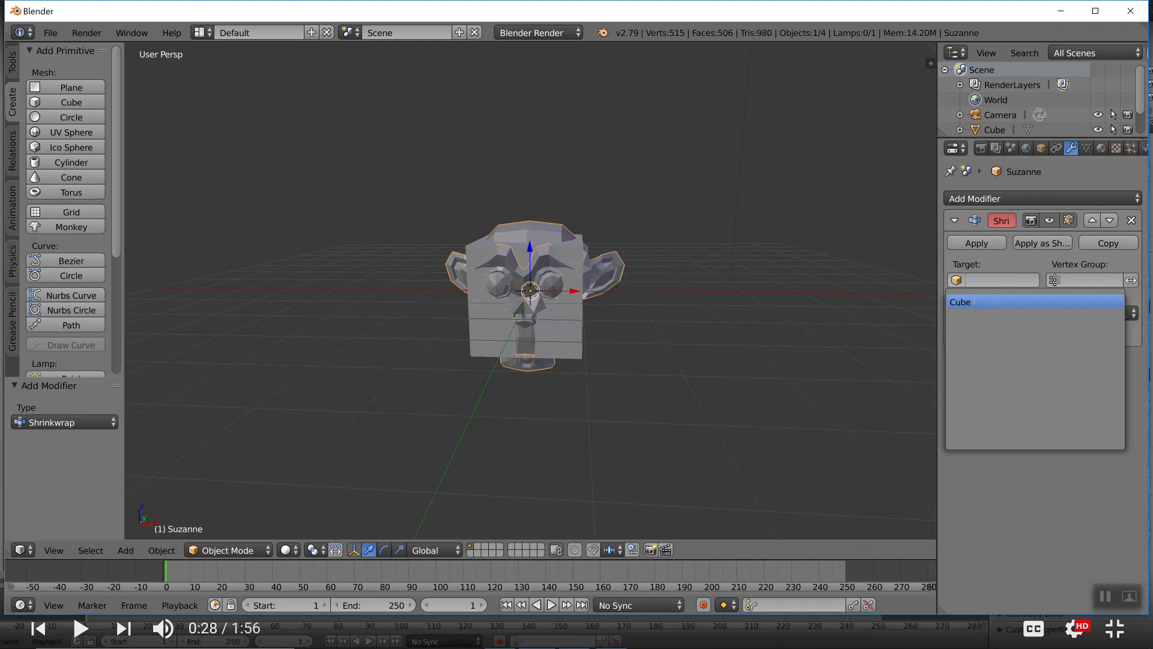
click(974, 302)
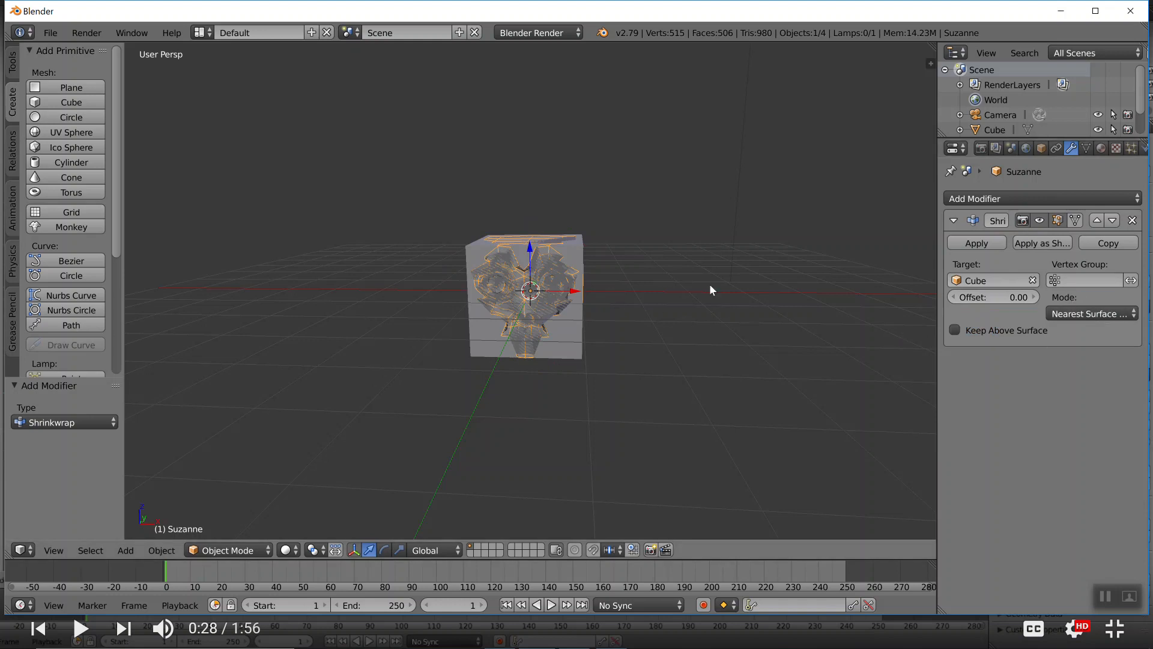
Scale the monkey up by about 3.906 and inspect its unwrapped mesh in Edit Mode, returning to Object Mode
key(s)
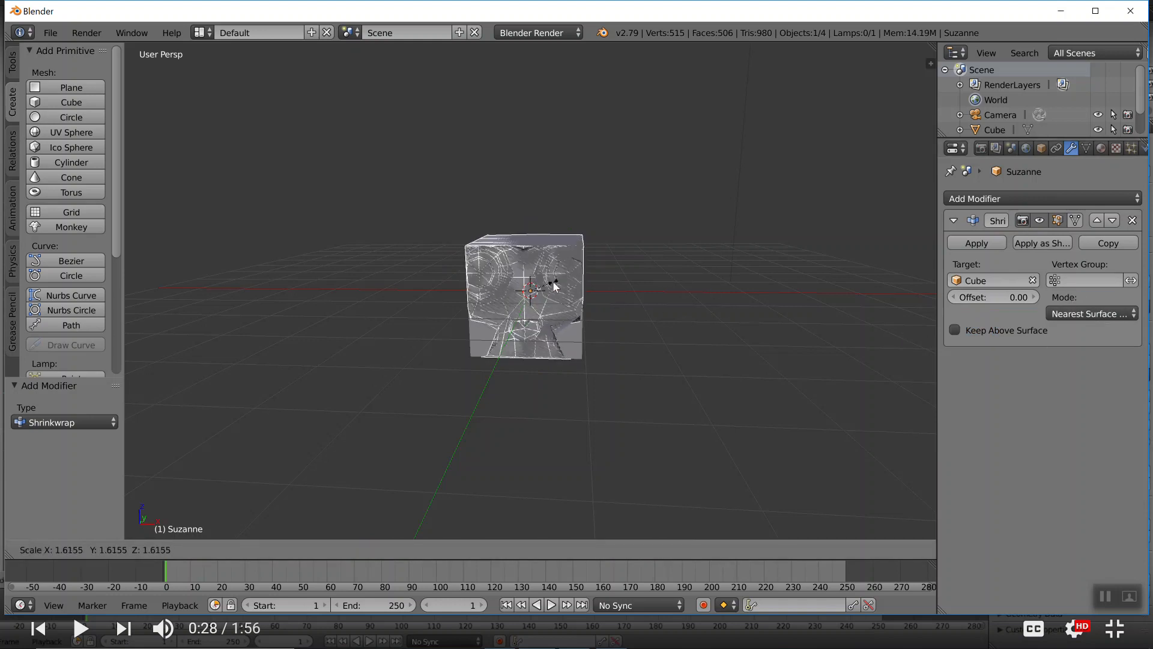
click(588, 287)
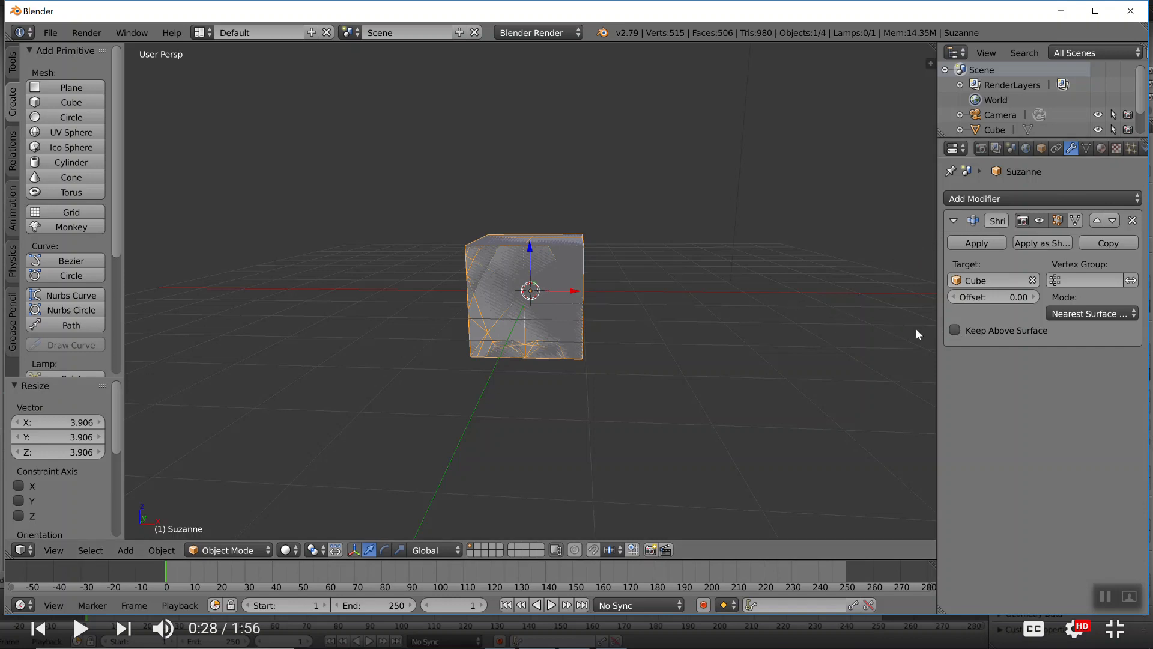
key(Tab)
key(Tab)
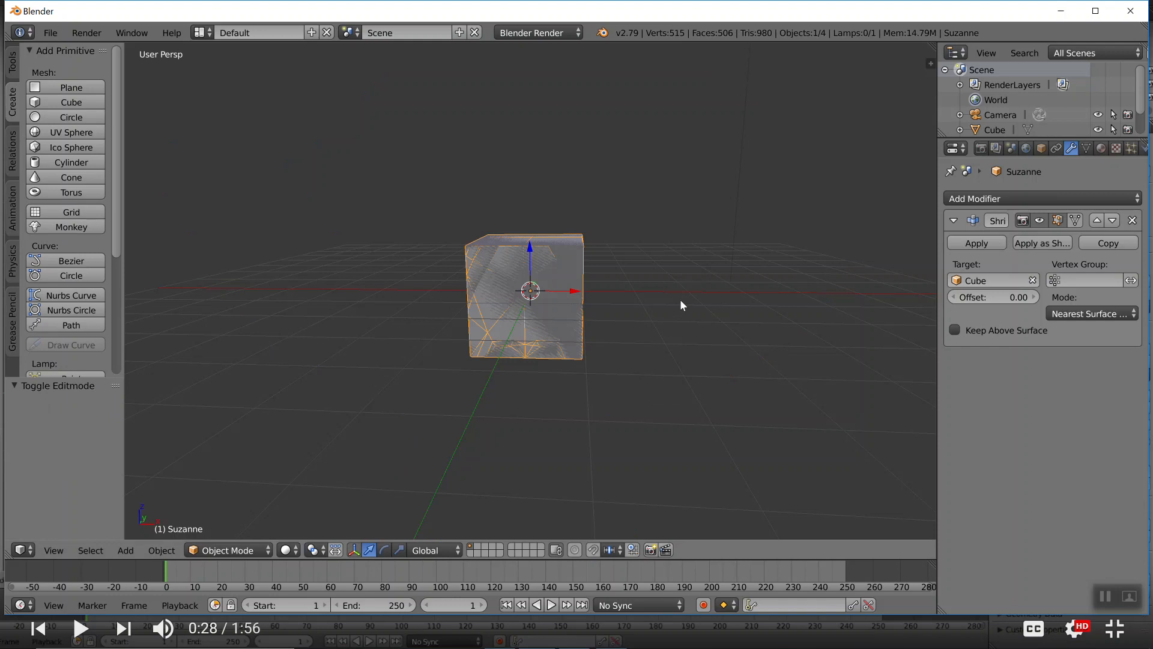
scroll(680, 299, down, 2)
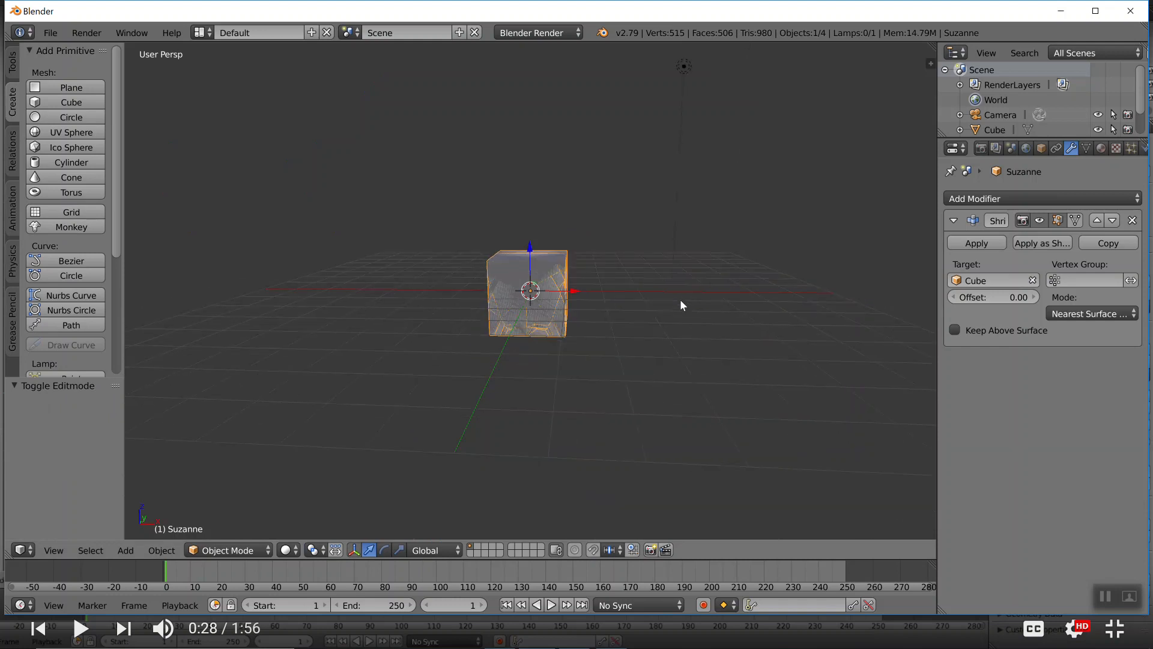
key(Tab)
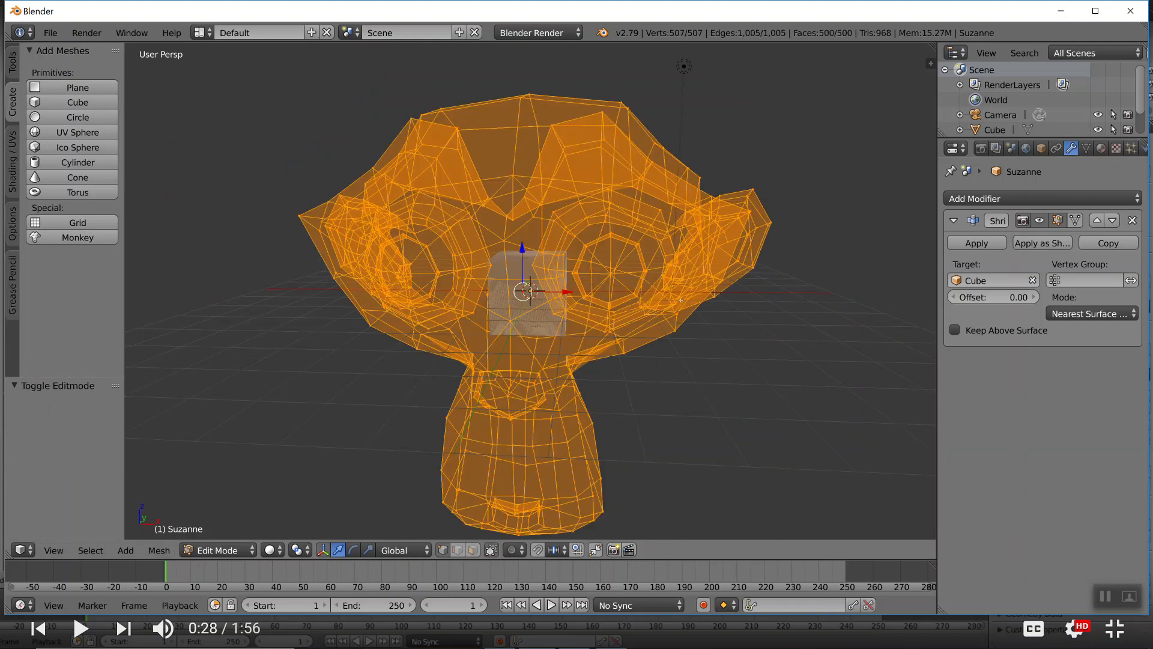
right_click(624, 292)
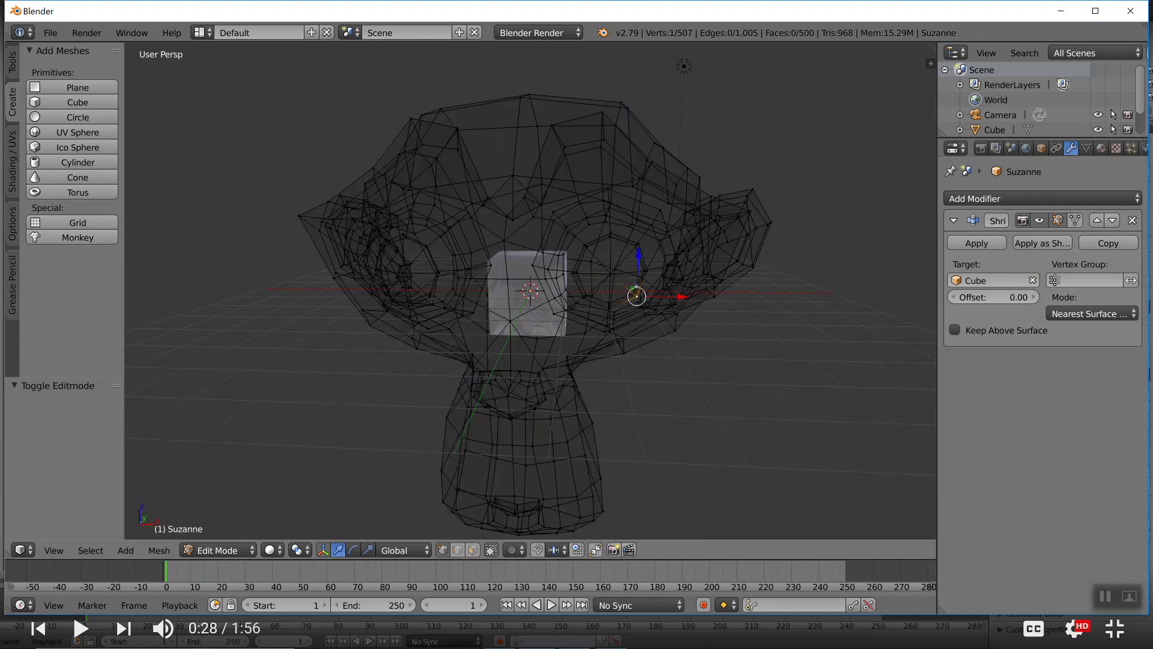
key(Tab)
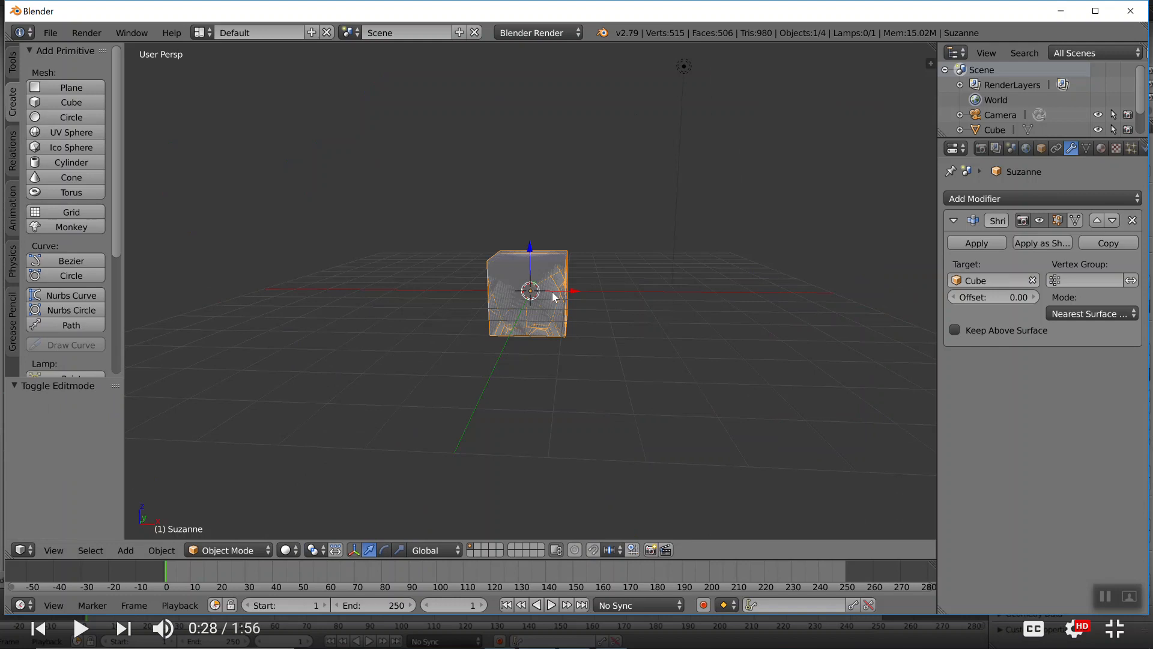
Try moving the monkey about -2.906 along X, and undo the move
key(g)
right_click(666, 291)
drag(578, 291, 502, 308)
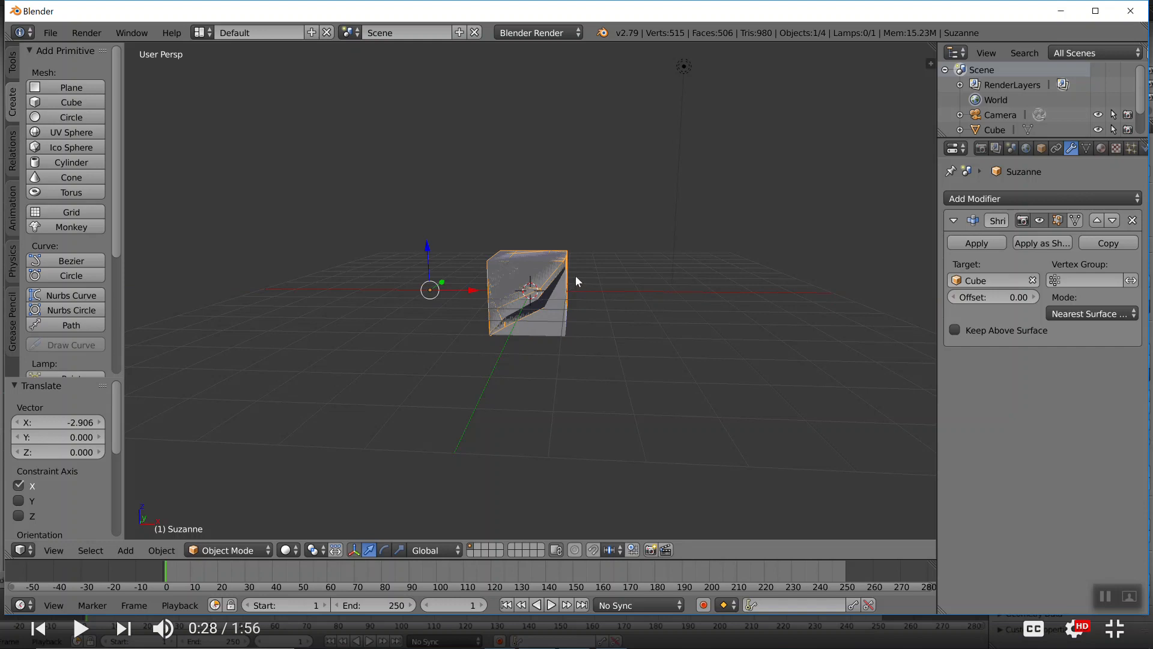
key(ctrl+z)
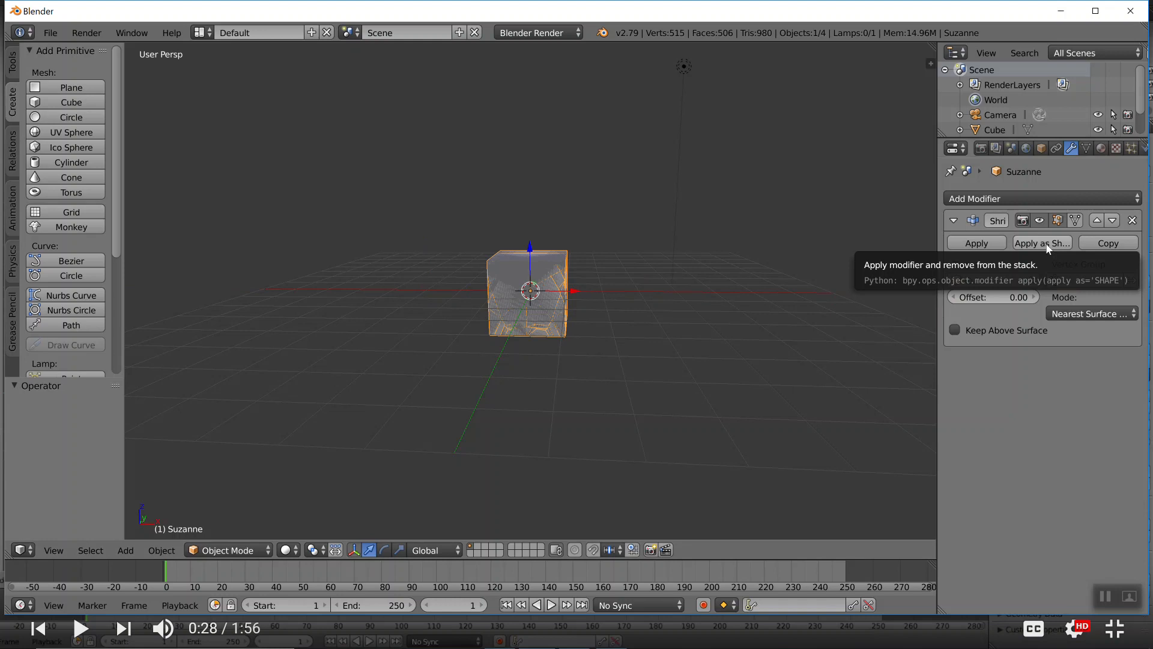
Apply the monkey's Shrinkwrap modifier as a shape key
click(1048, 249)
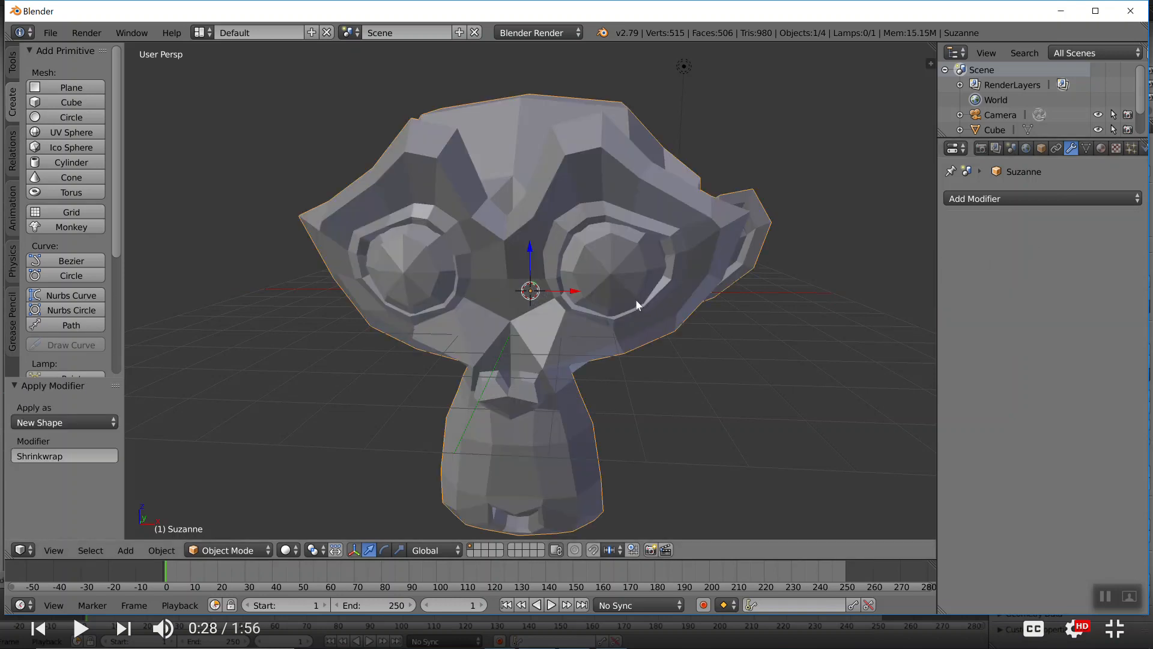
Move the monkey about 5.862 along X off the cube, display its shape keys, and delete the cube
key(g)
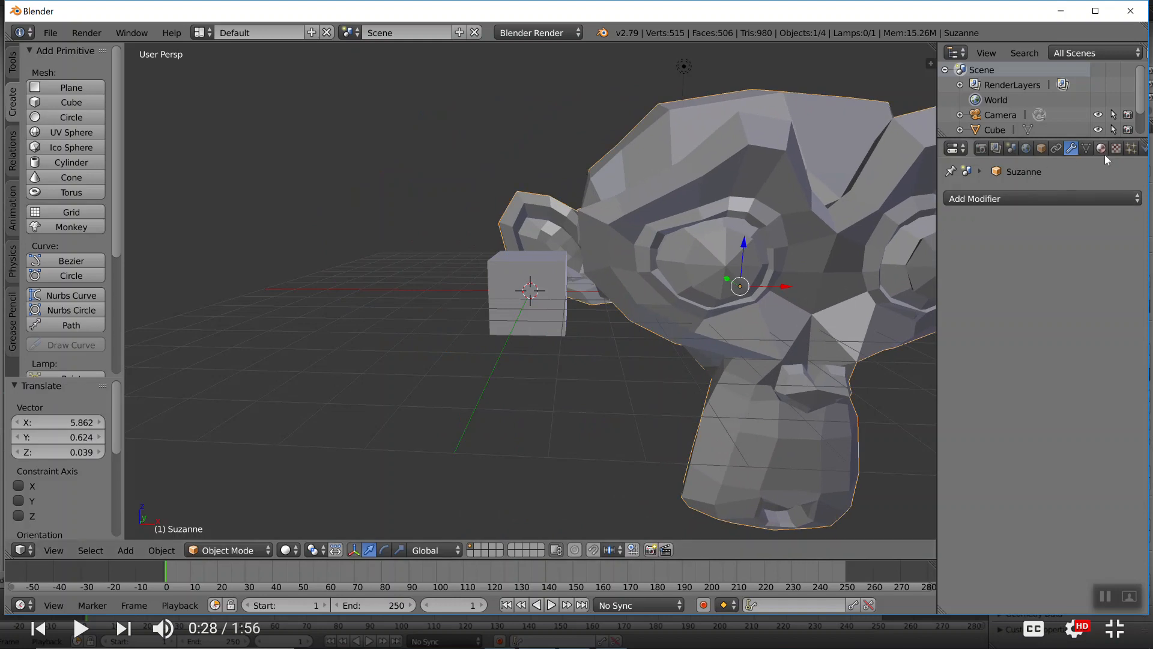
click(1087, 149)
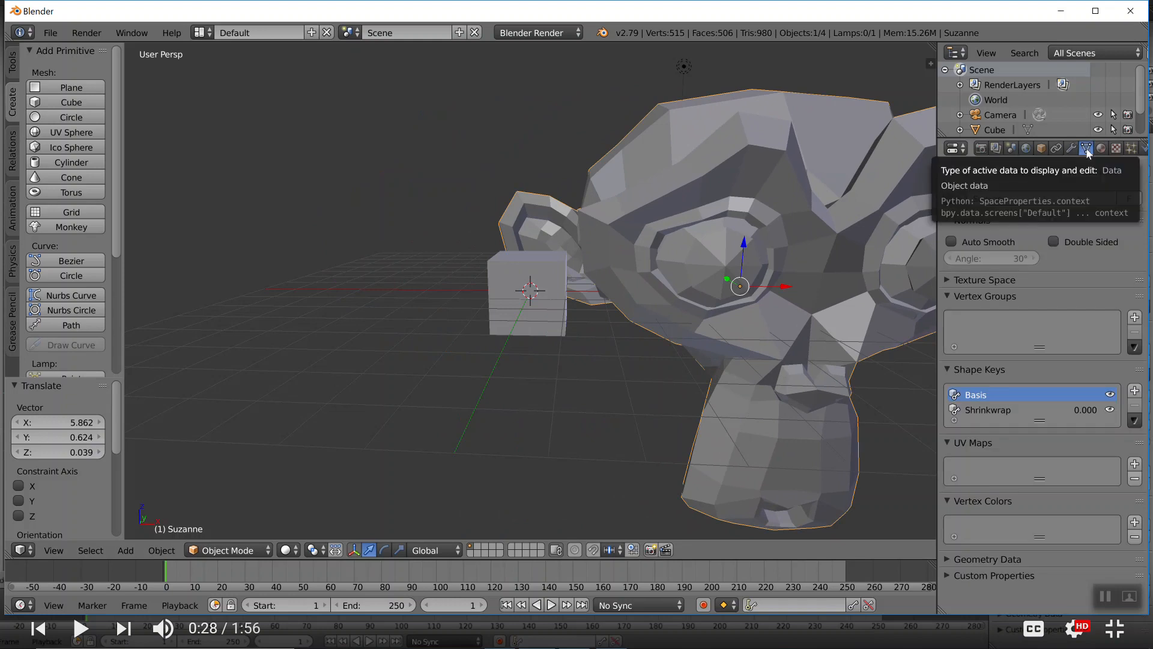
right_click(554, 300)
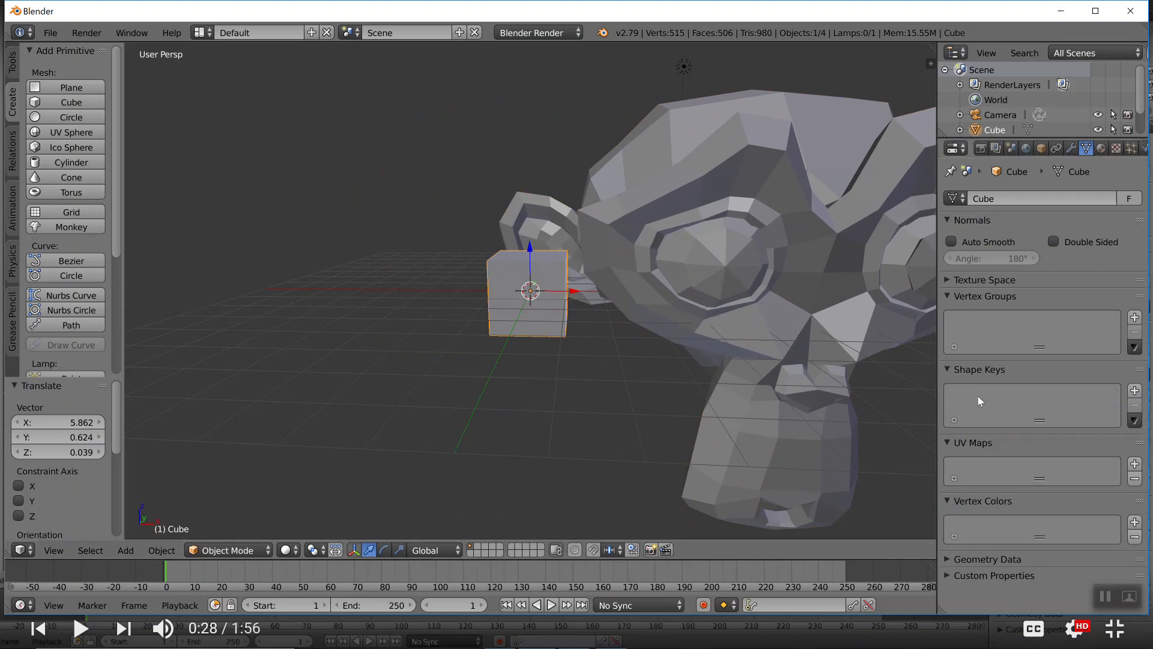
key(x)
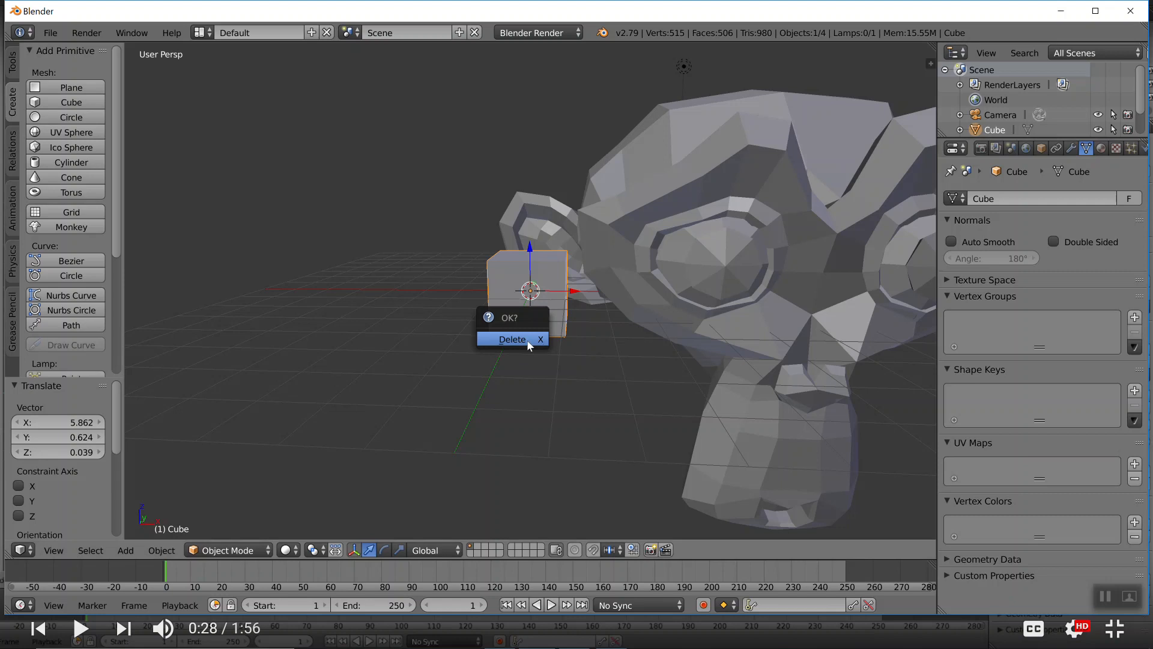
click(512, 339)
Move the monkey back about -5.250 along X and test its Shrinkwrap shape key between 0 and 1, ending at 0
right_drag(741, 295, 557, 299)
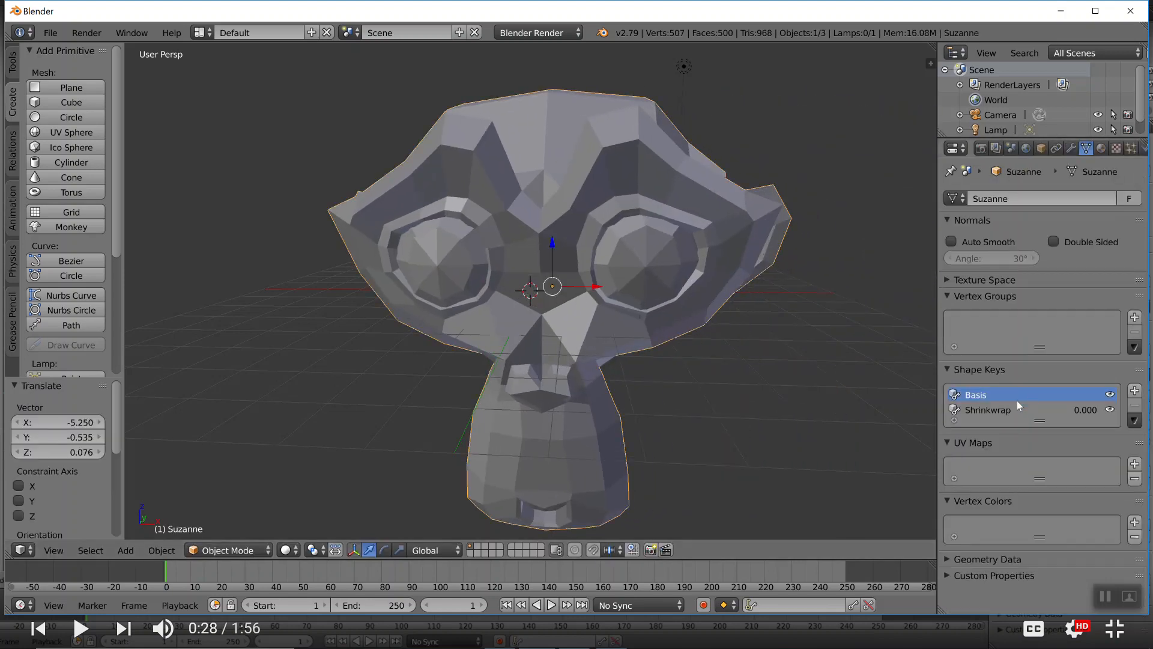
click(992, 411)
drag(997, 496, 948, 495)
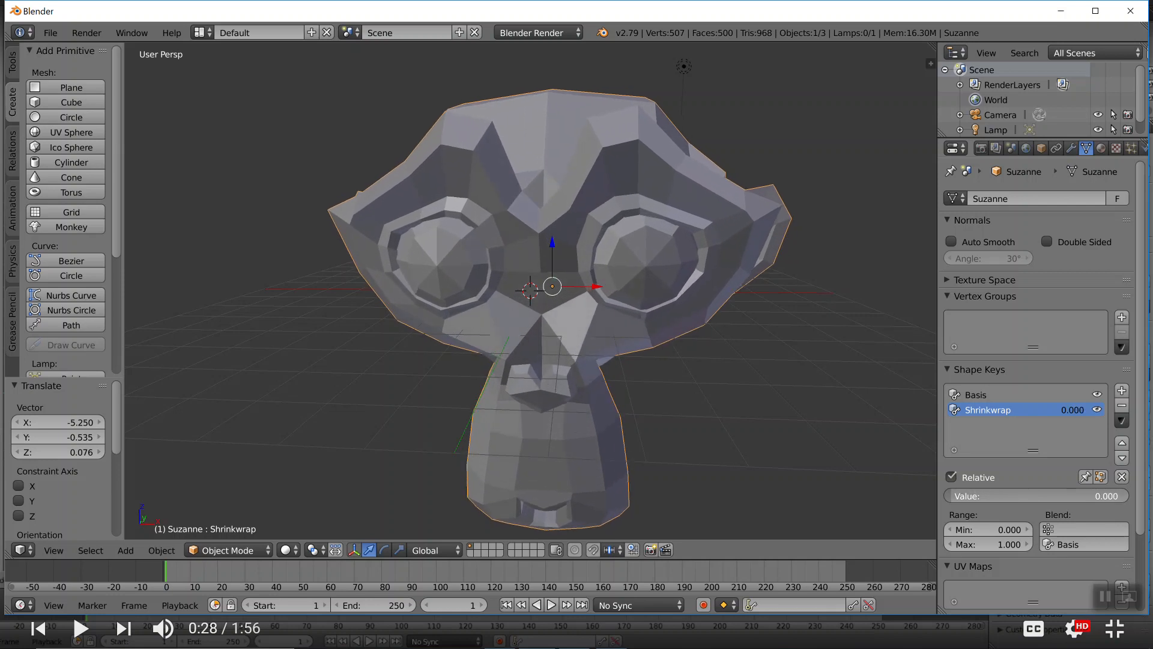
drag(948, 496, 1128, 495)
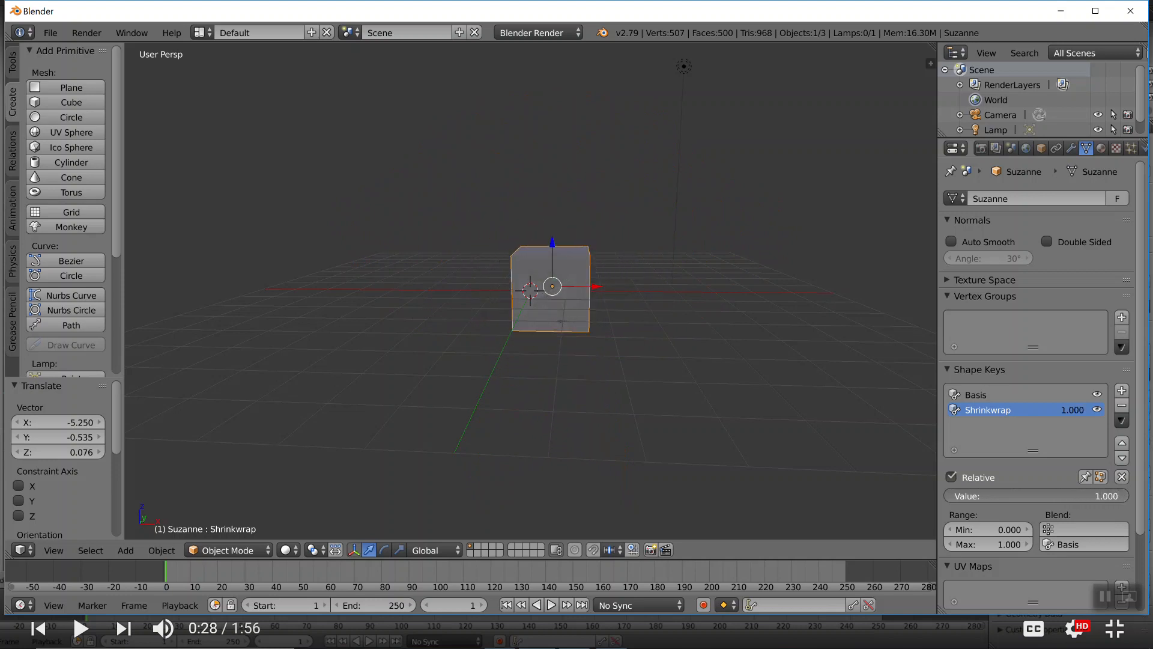
drag(1128, 496, 1130, 499)
drag(1129, 495, 947, 505)
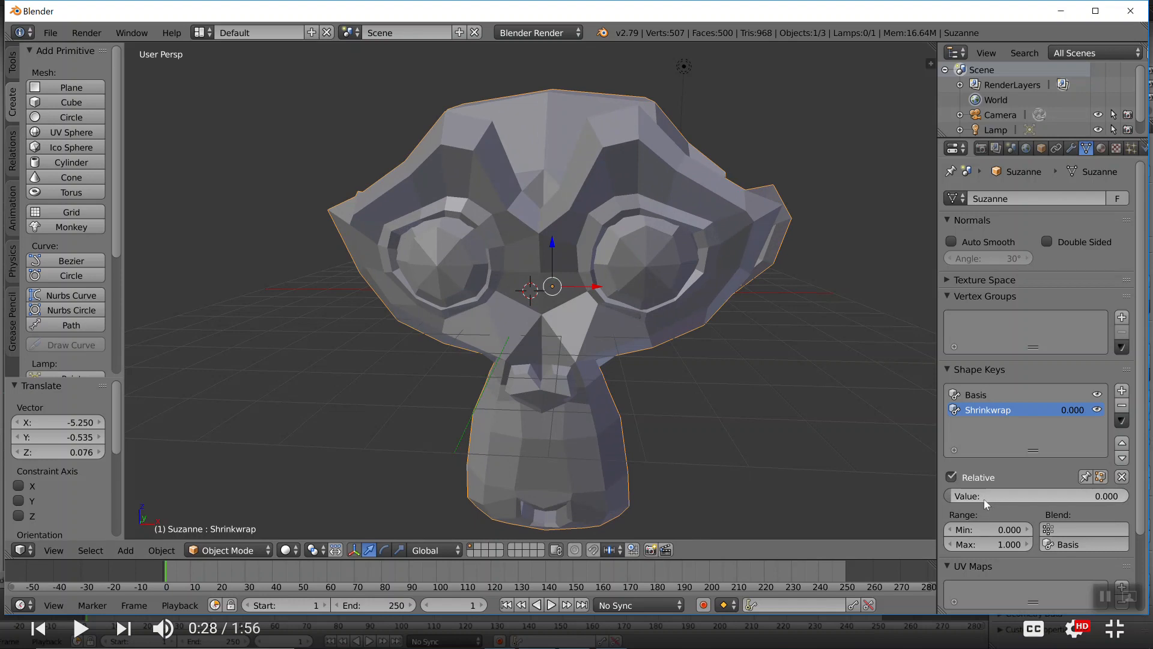
Keyframe the monkey's Shrinkwrap value at 0.000 on frame 1, 0.502 on frame 41 and 1.000 on frame 80
key(i)
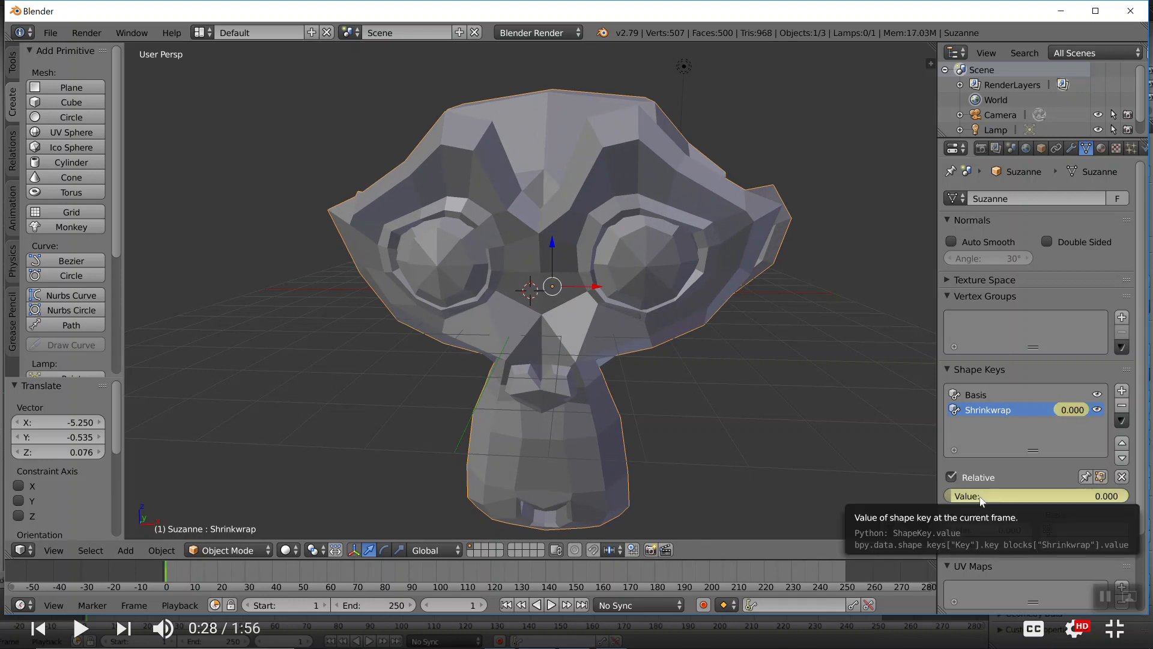
click(281, 572)
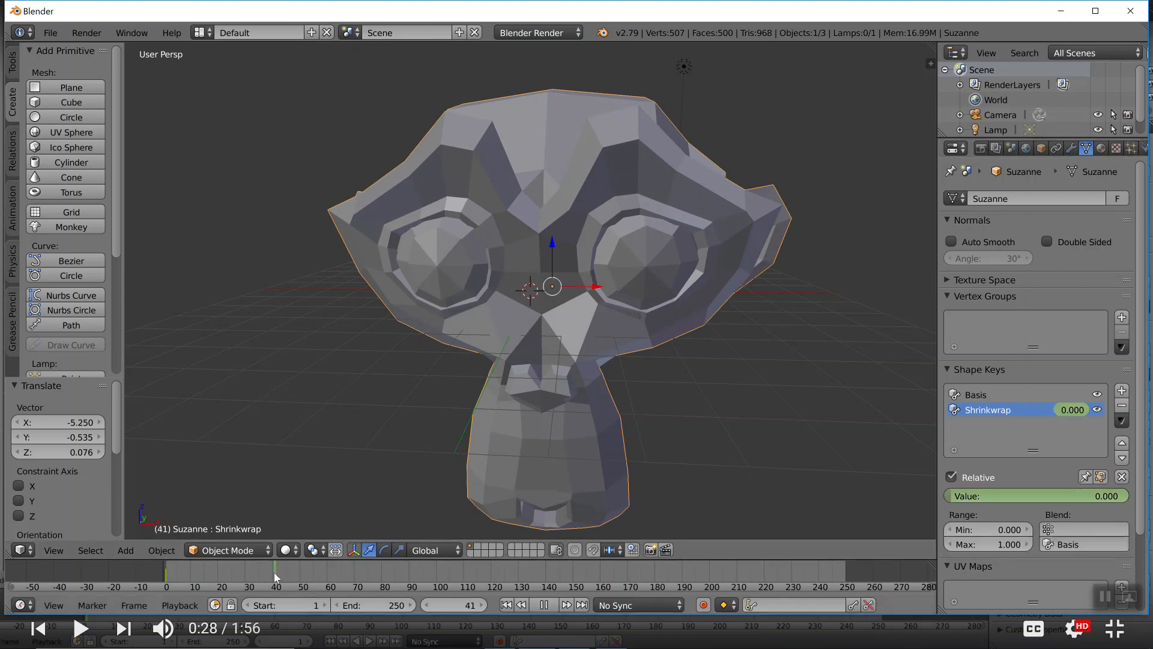
drag(946, 496, 1037, 496)
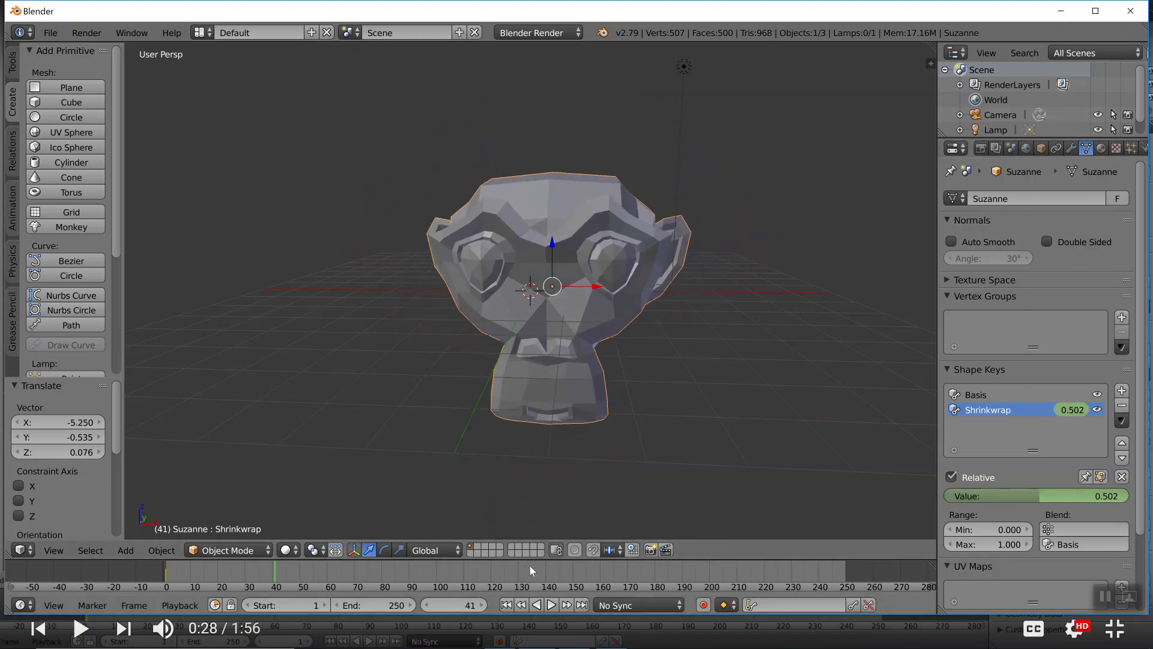
key(i)
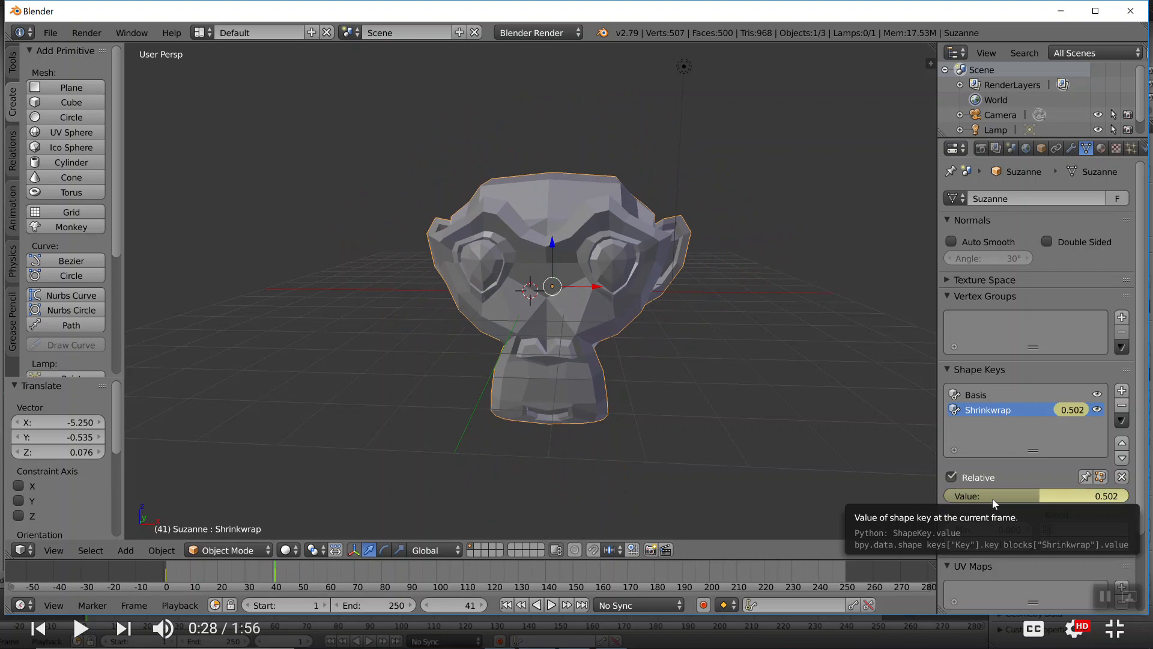
click(381, 575)
drag(1039, 496, 1088, 498)
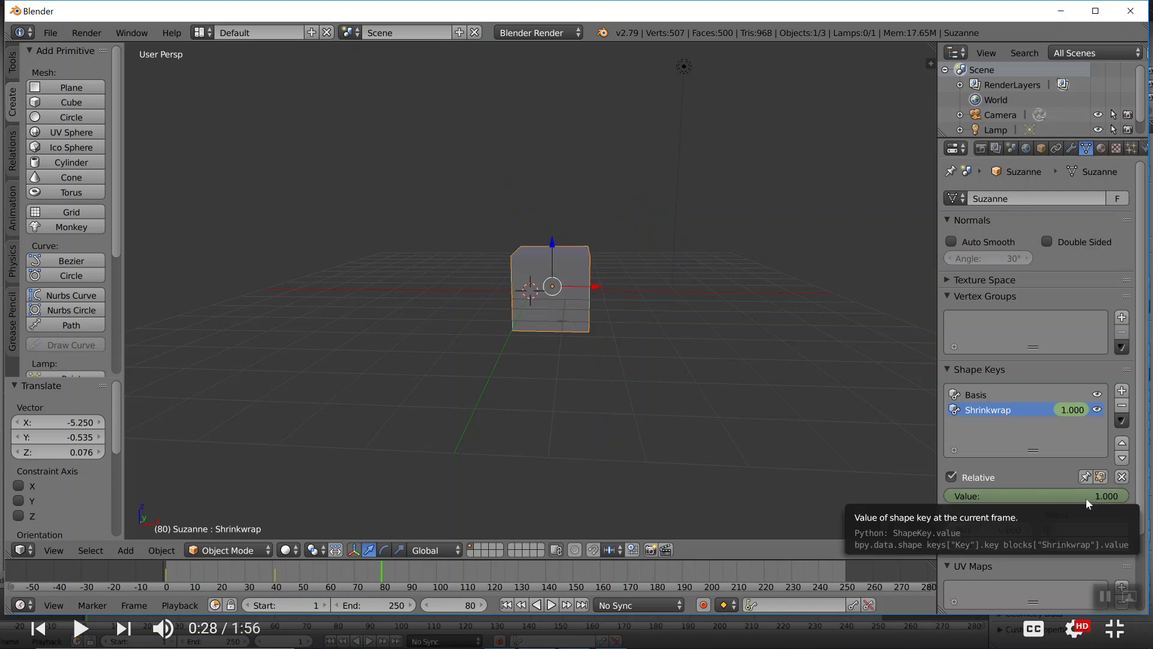
key(i)
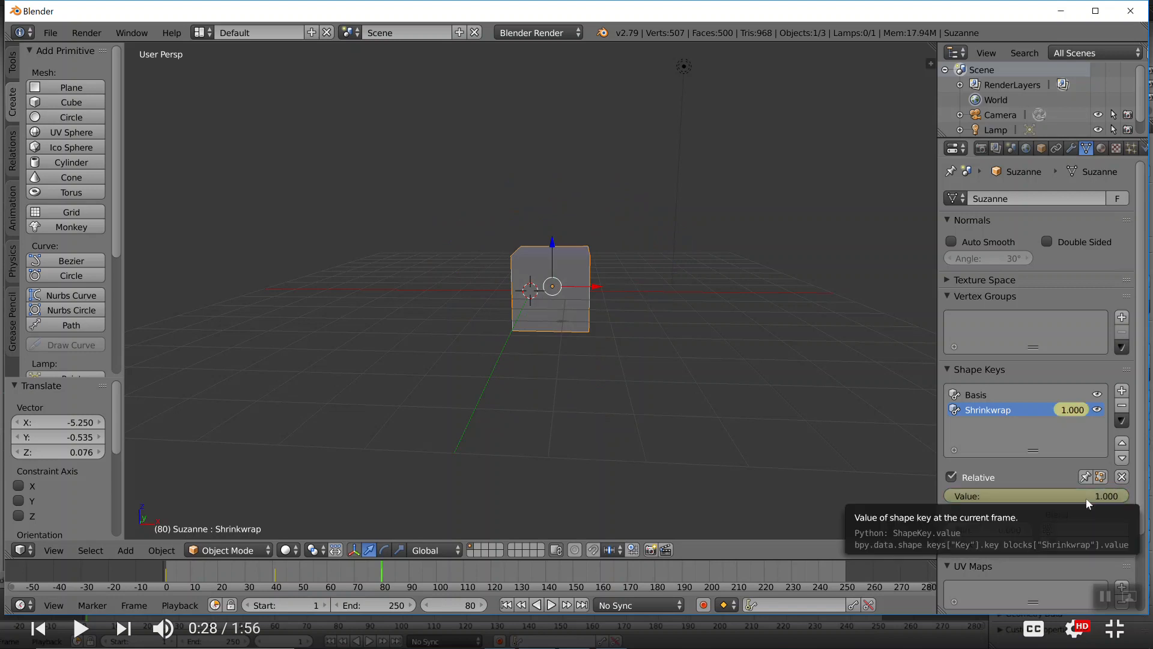
Set the animation's end frame to 99 and play back the monkey-to-cube morph
click(434, 572)
key(e)
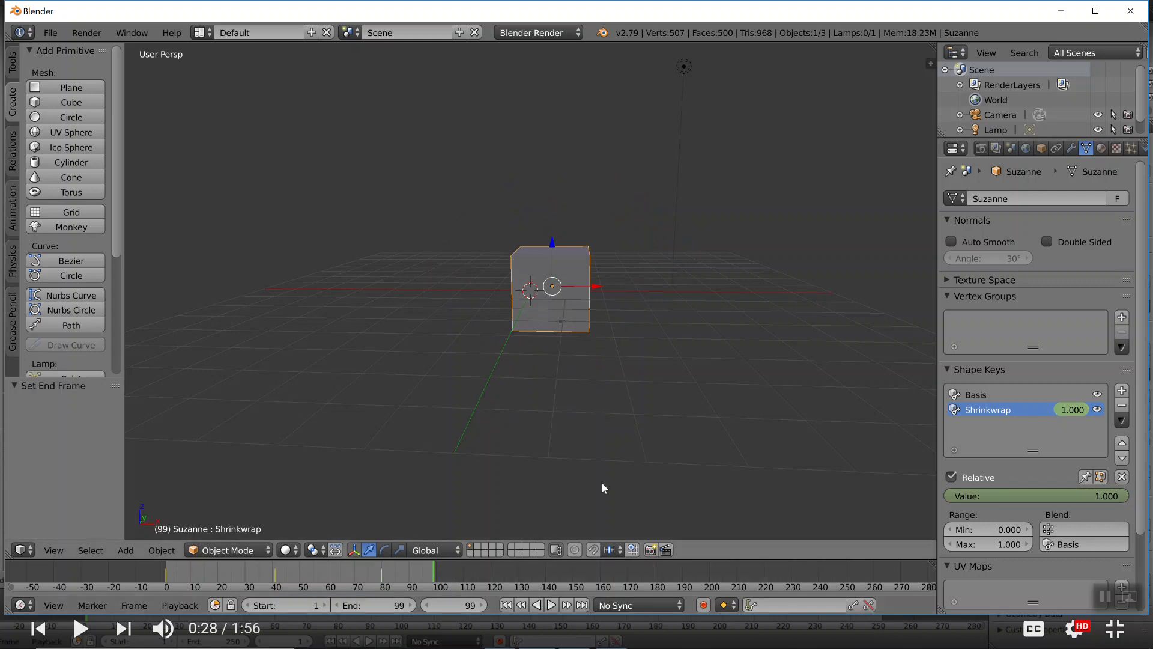
key(alt+a)
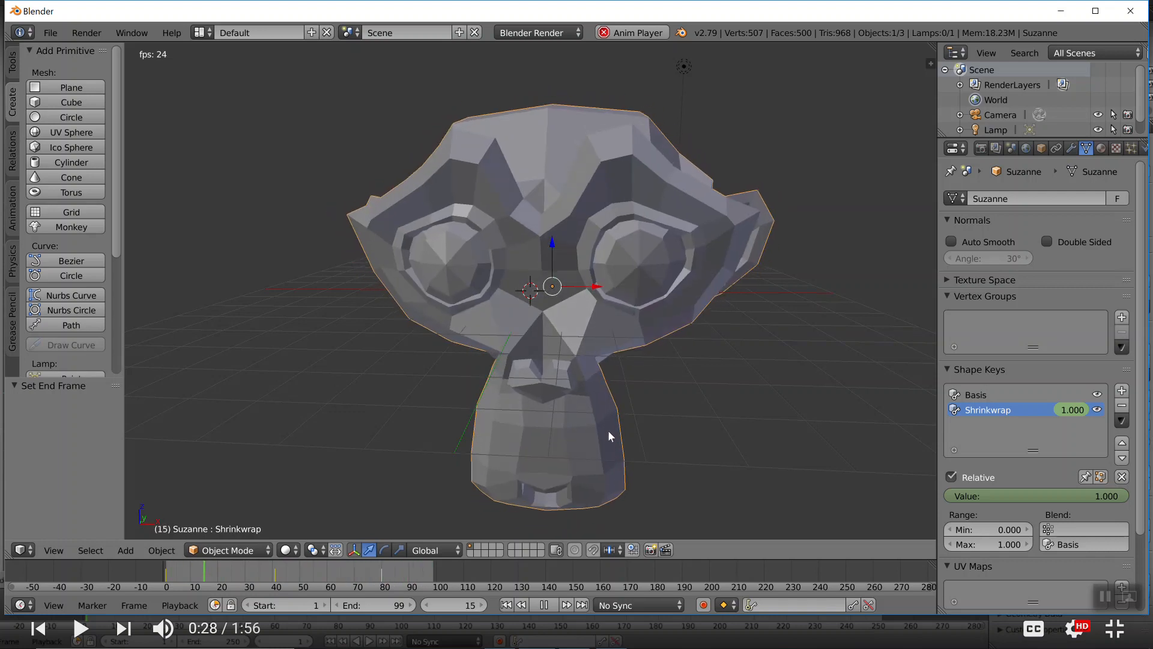
key(Escape)
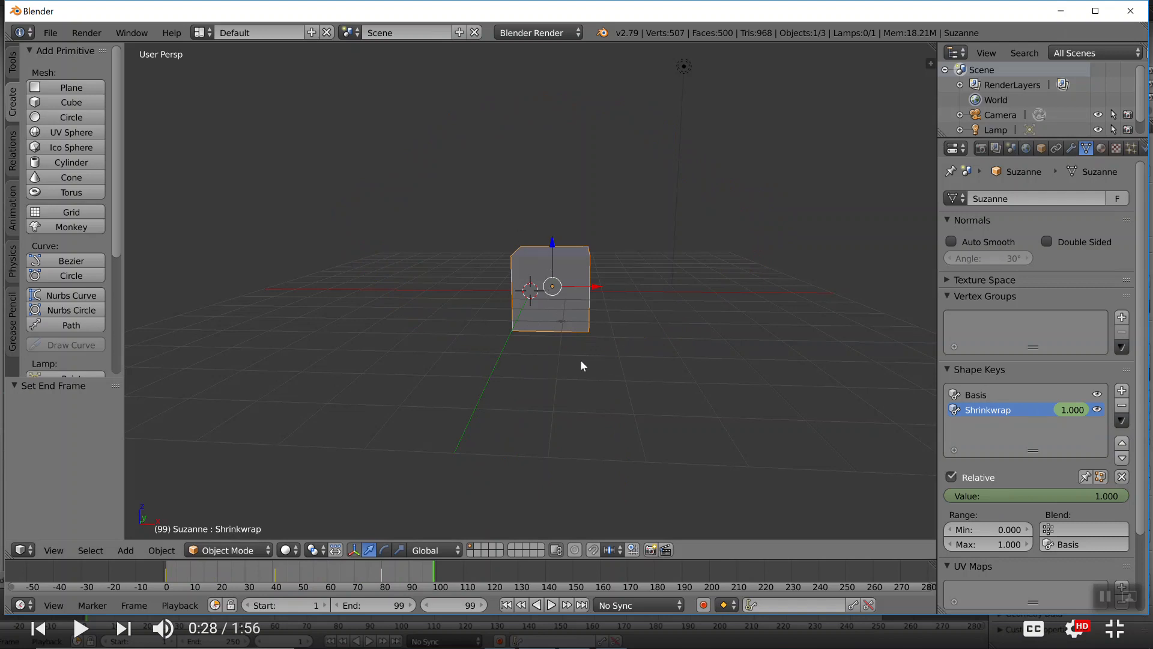
Switch to the browser's morphing tutorial, watch from about 0:32 to 1:53, pause it and exit full screen
key(alt+Tab)
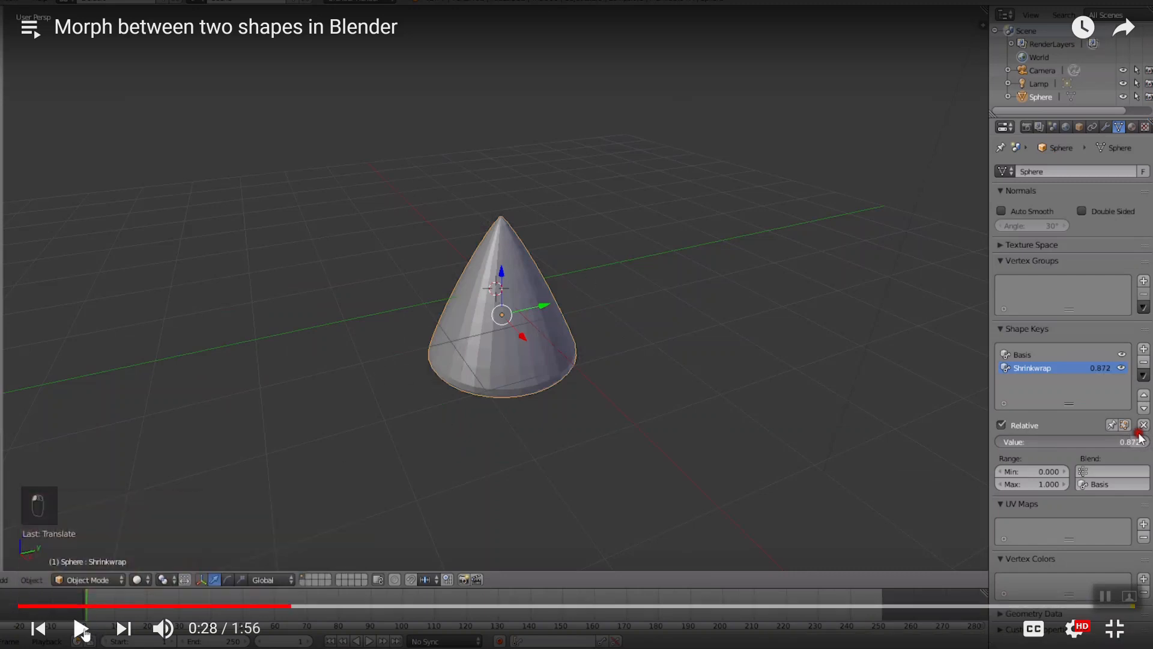
click(82, 629)
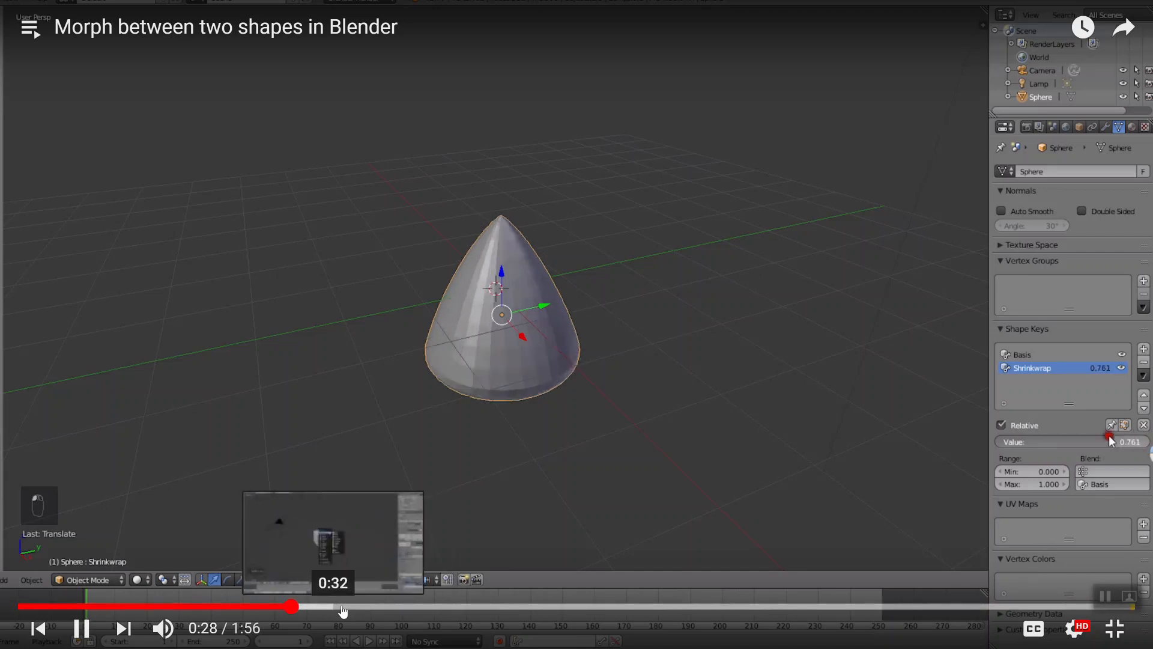
click(348, 607)
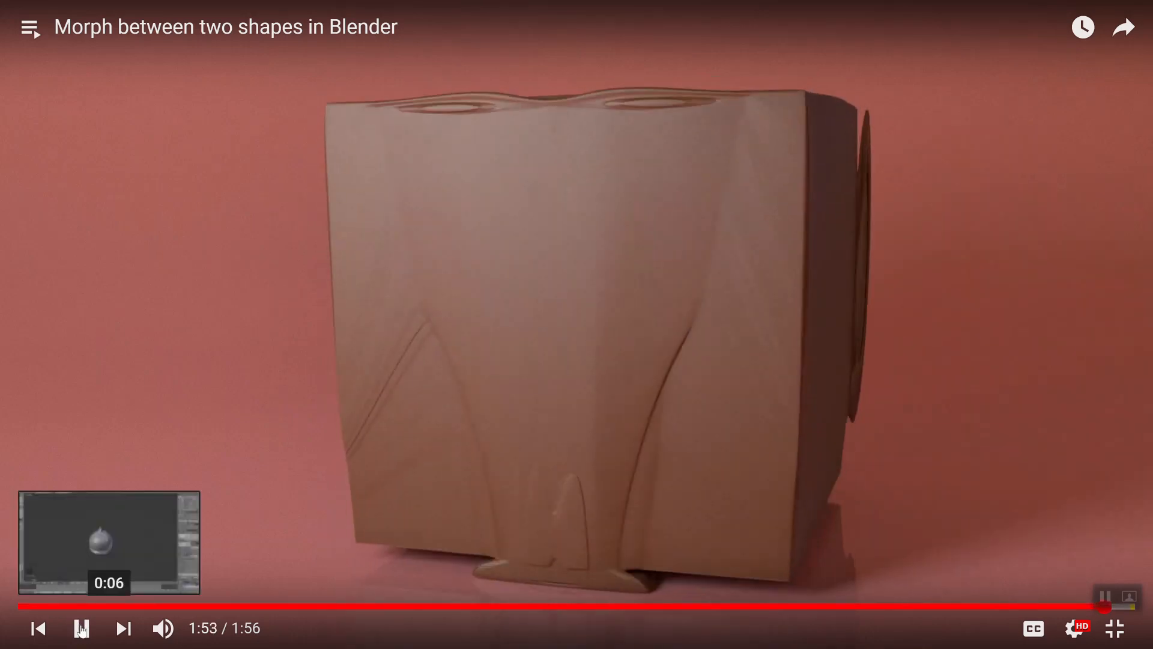
click(514, 323)
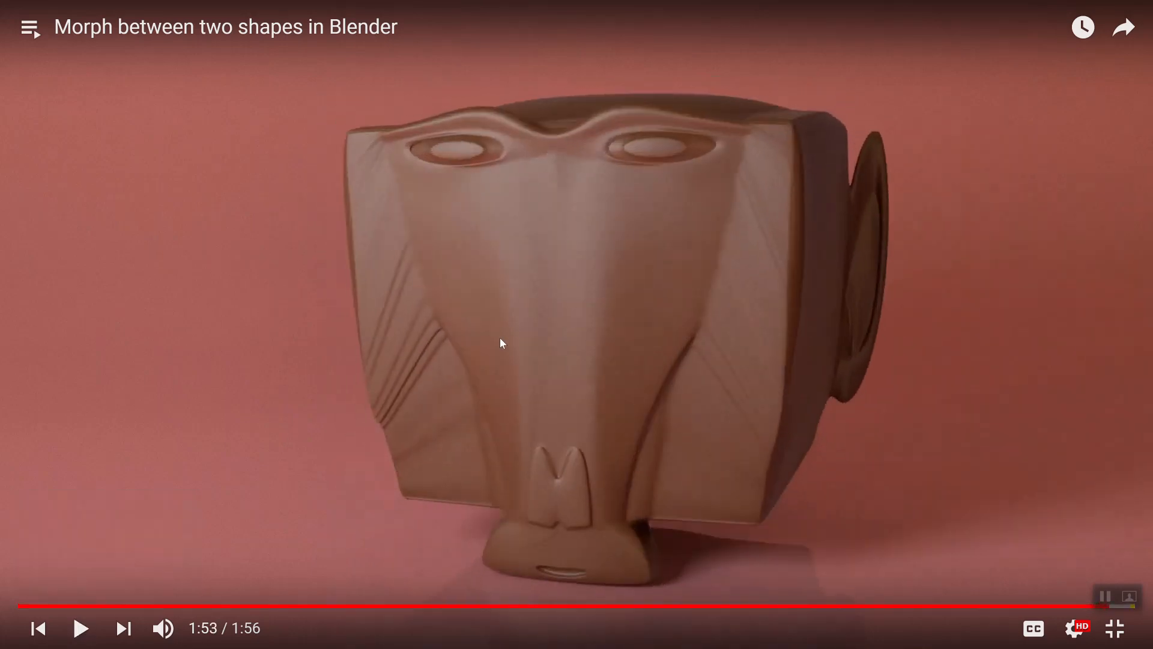
key(Escape)
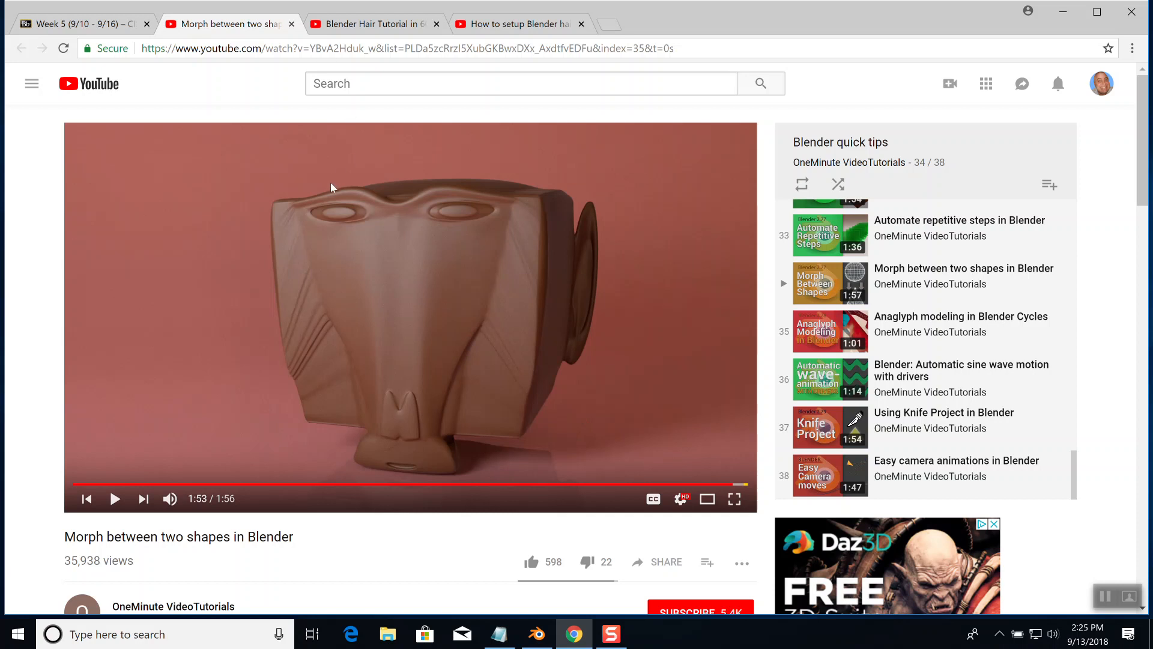
Switch back to Blender and delete the morphed monkey
key(alt+Tab)
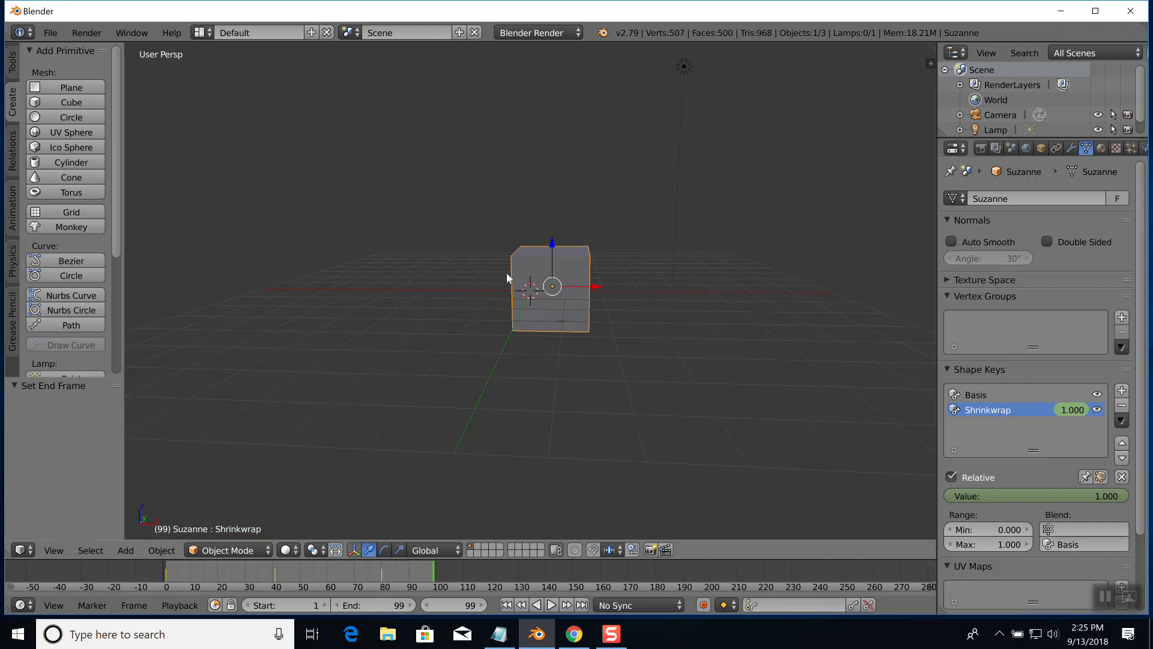
scroll(547, 469, up, 2)
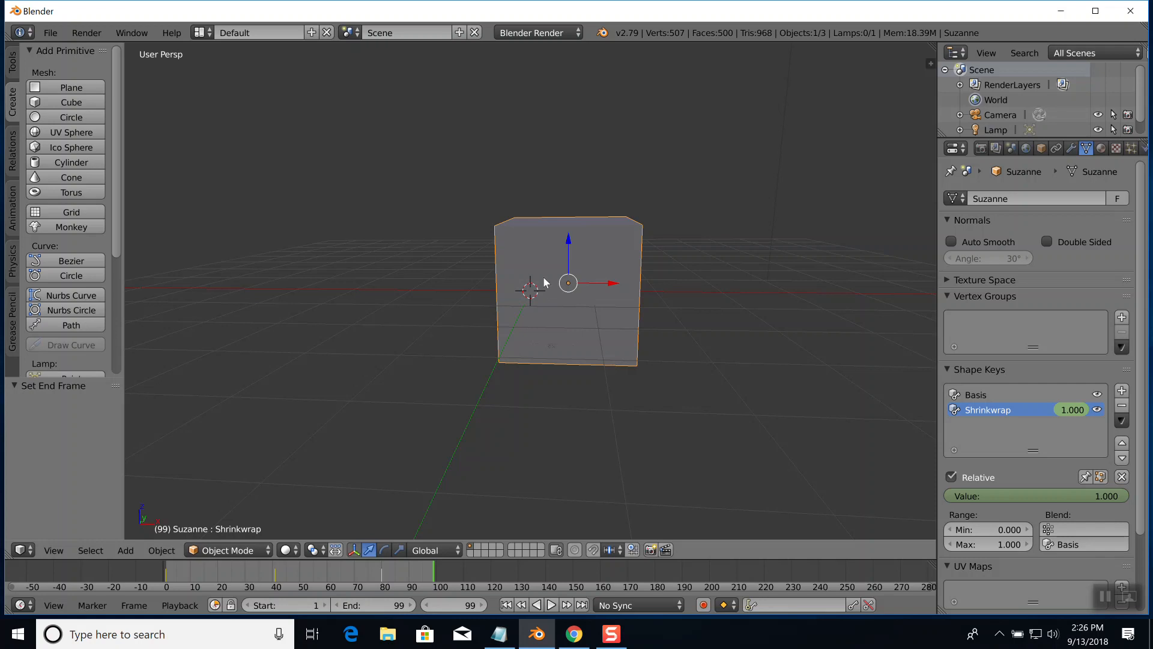
key(x)
click(516, 264)
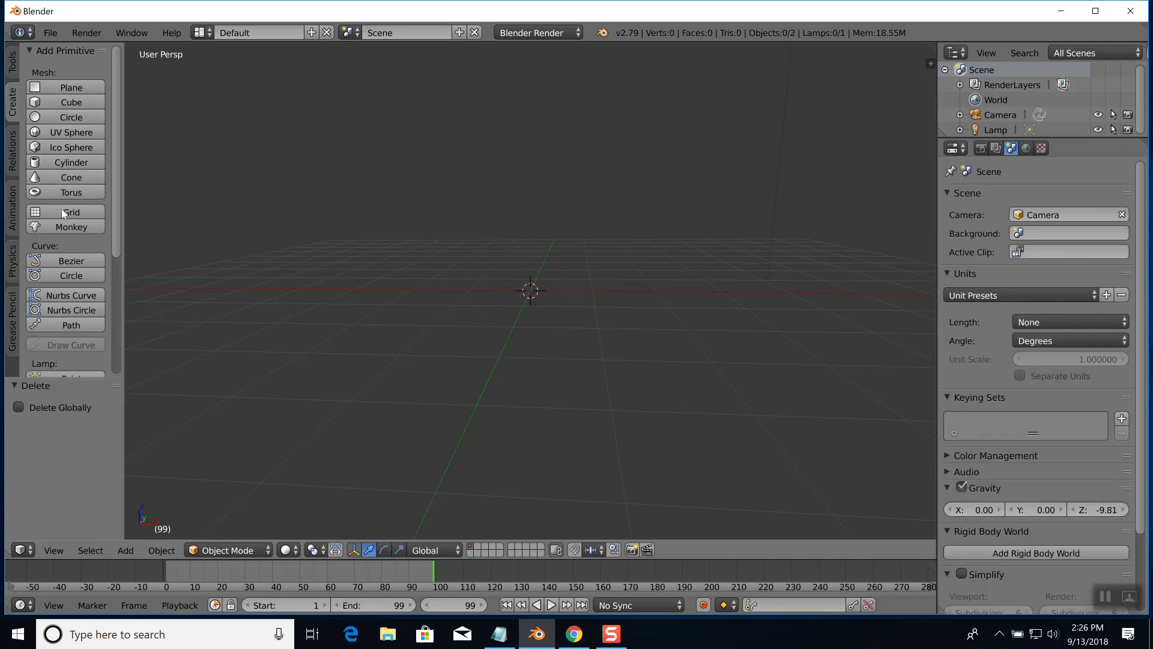
Add a UV sphere with 32 segments, 16 rings and size 1.000 at the origin
click(76, 135)
scroll(563, 333, up, 5)
scroll(570, 330, up, 4)
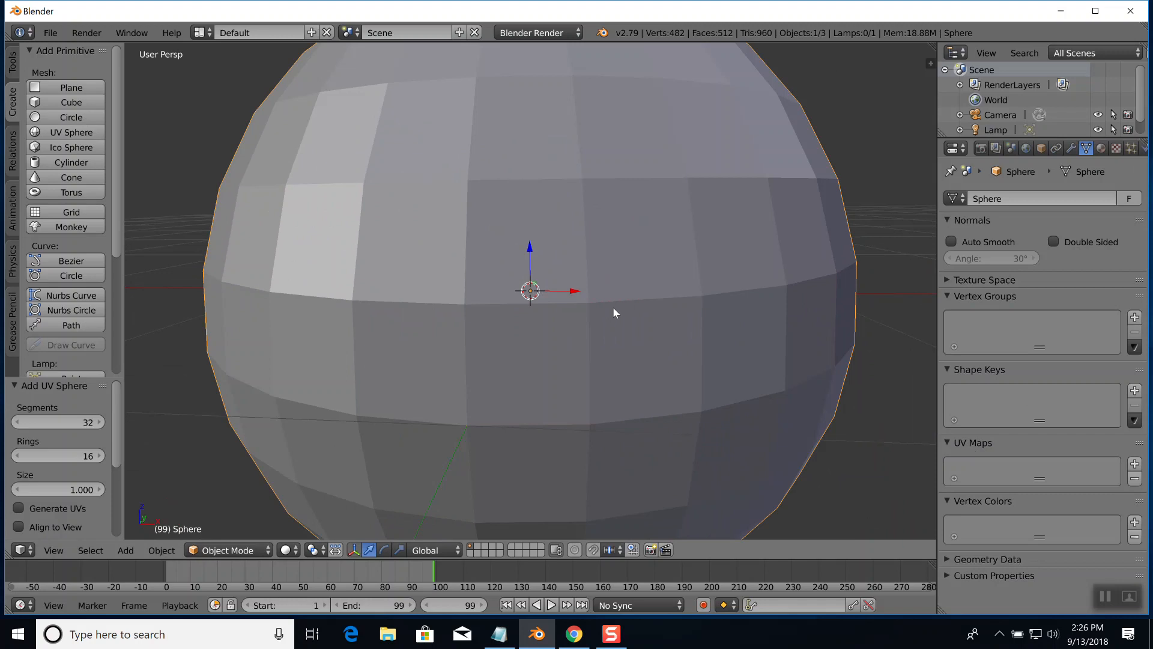
scroll(613, 309, down, 3)
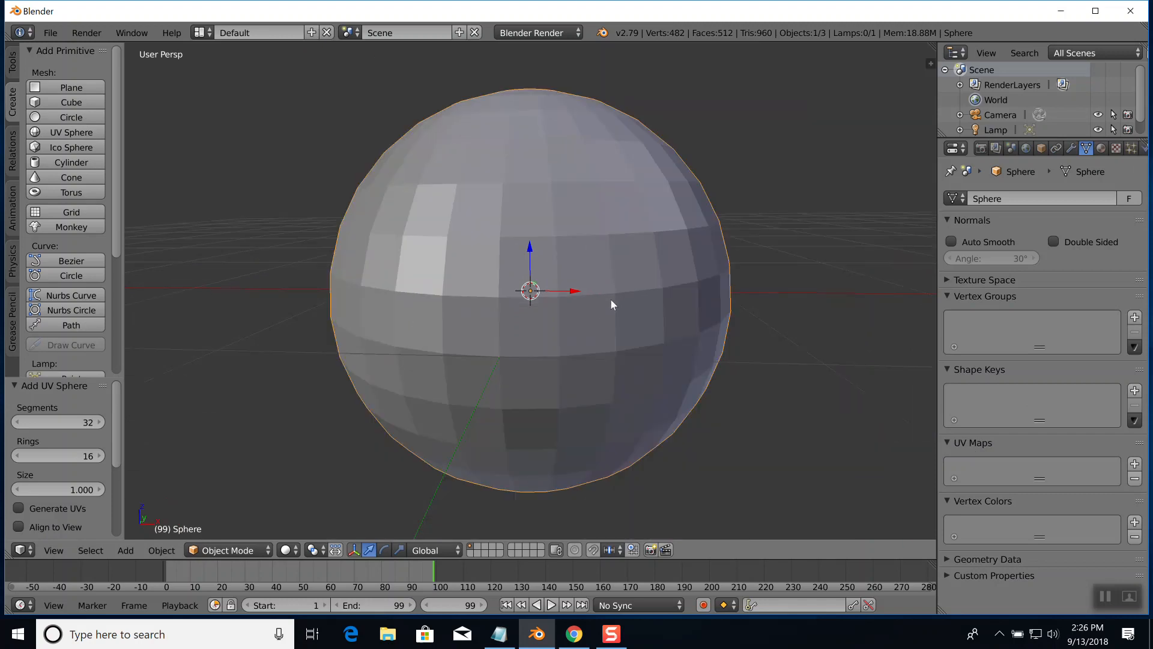
Subdivide the whole sphere mesh twice in Edit Mode with one cut each time
key(Tab)
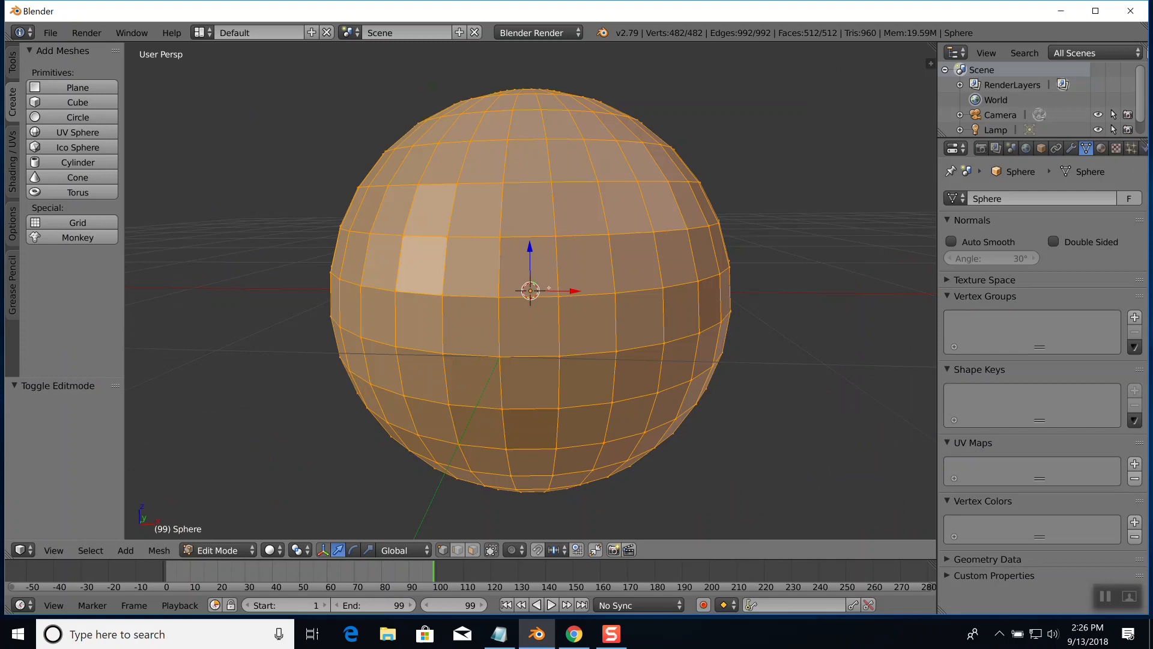
key(s)
key(Escape)
key(w)
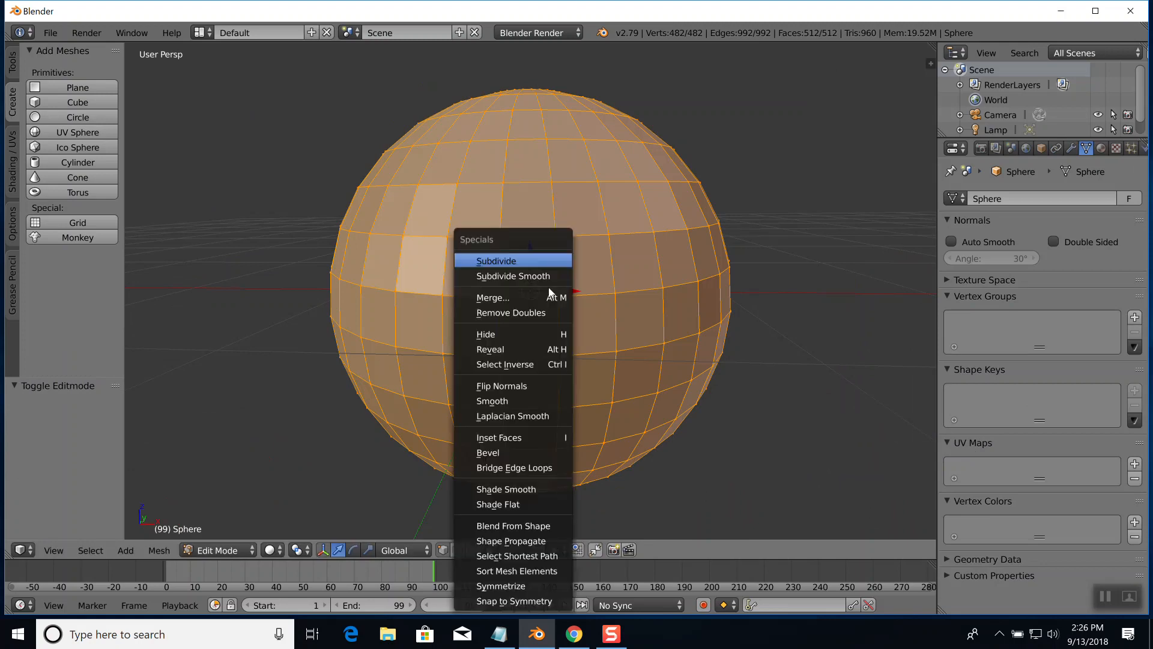
click(516, 262)
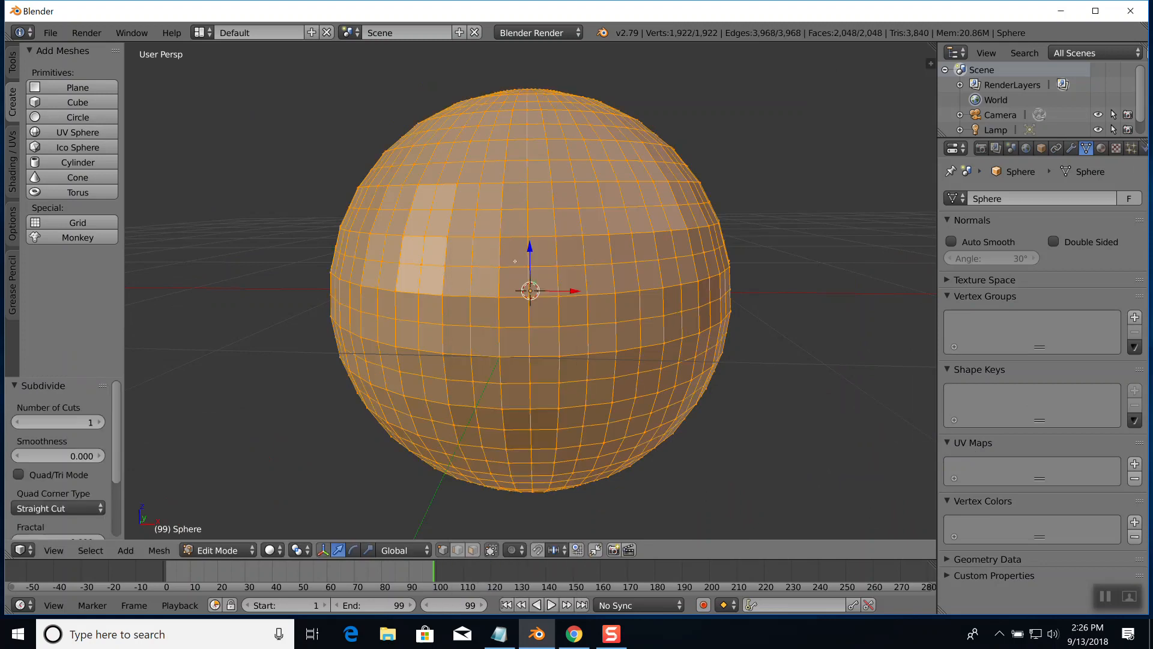
key(w)
click(516, 262)
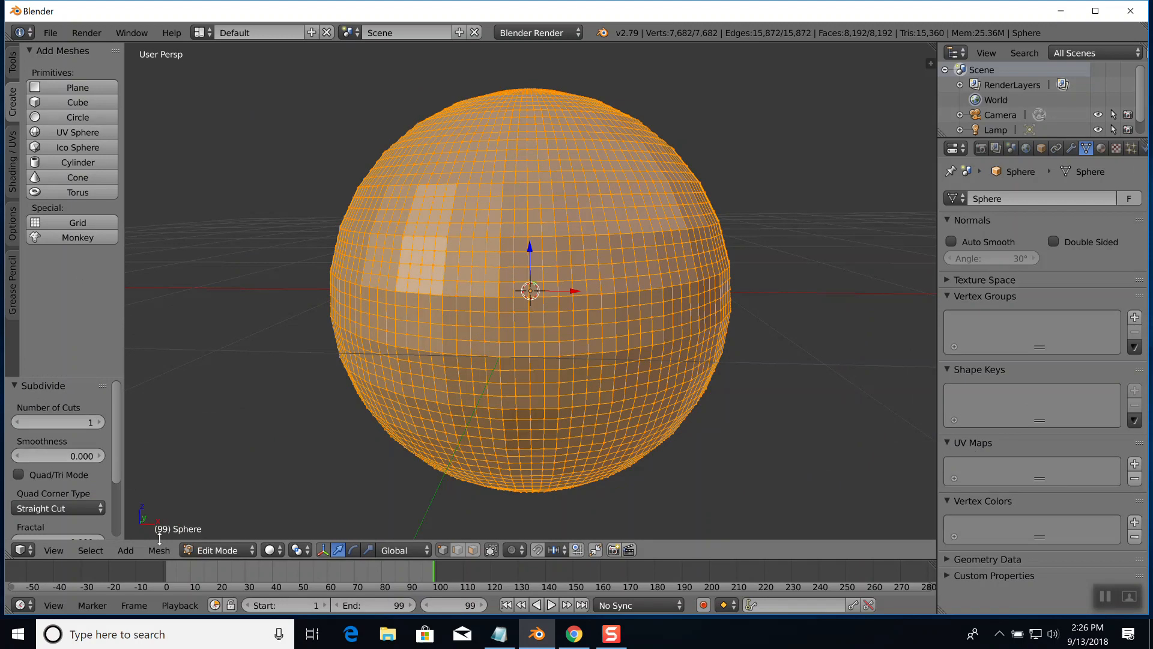
Delete the vertices of two round patches on the front of the subdivided sphere to form eye openings, and return to Object Mode
key(a)
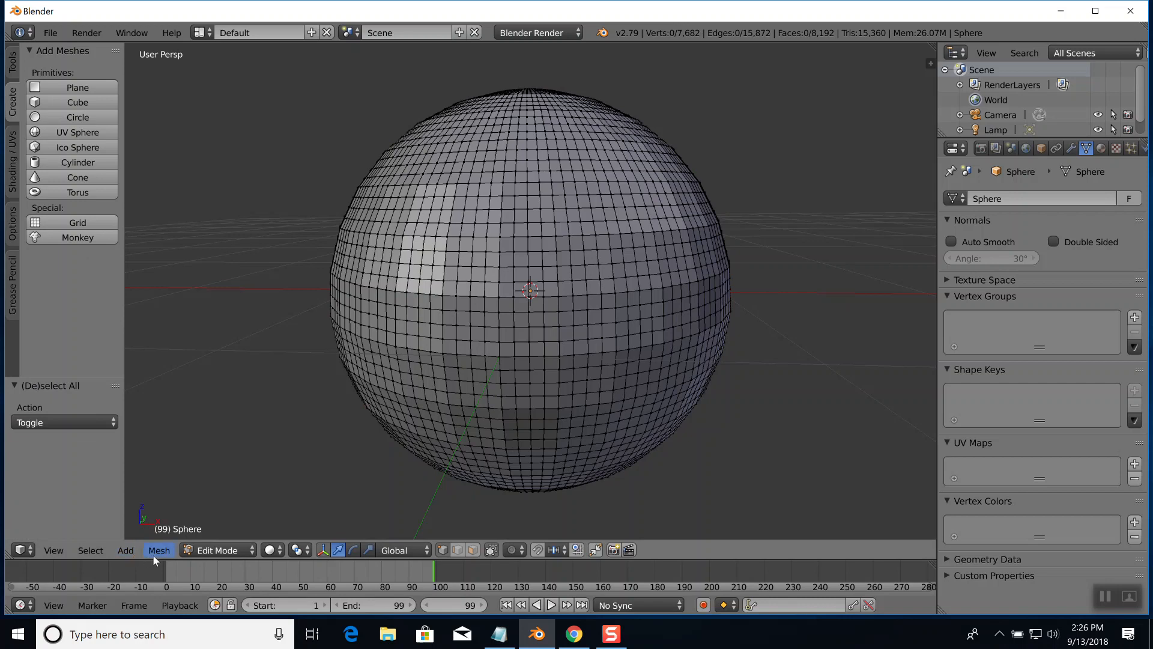
click(80, 551)
scroll(461, 248, down, 5)
click(475, 233)
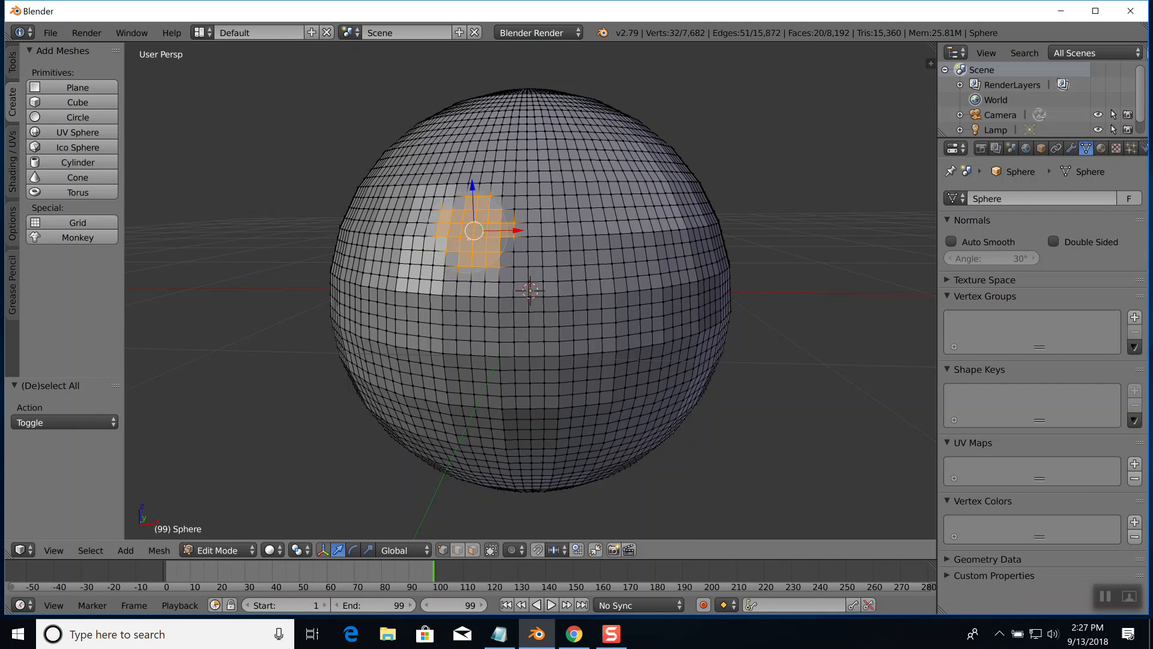
click(615, 230)
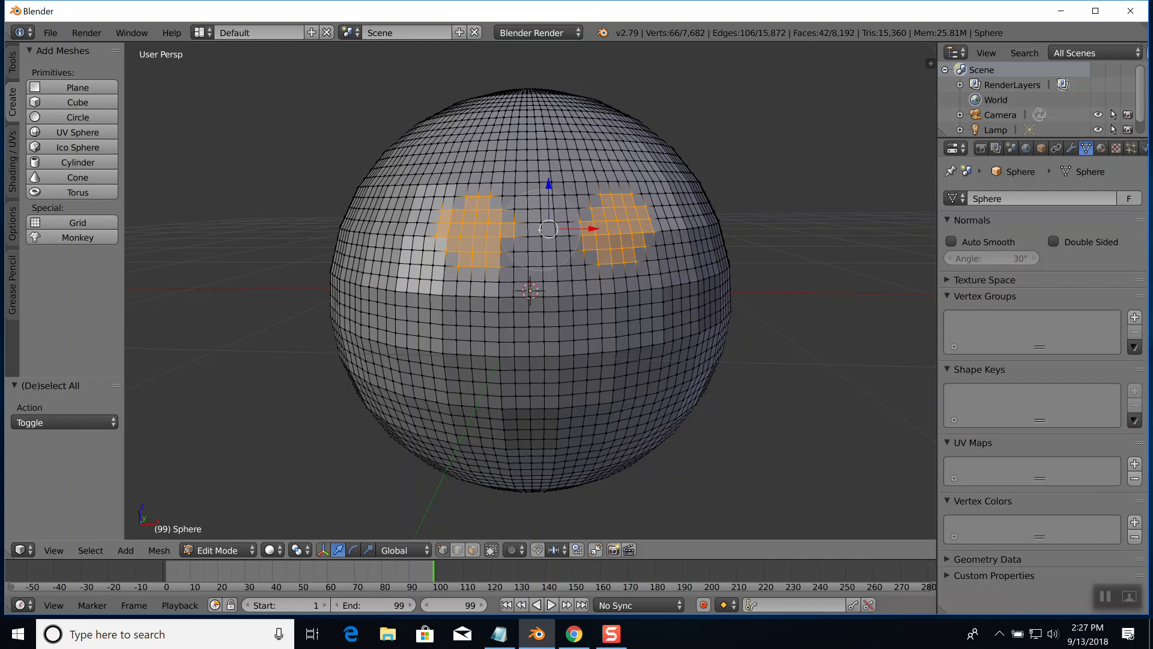
key(Escape)
key(x)
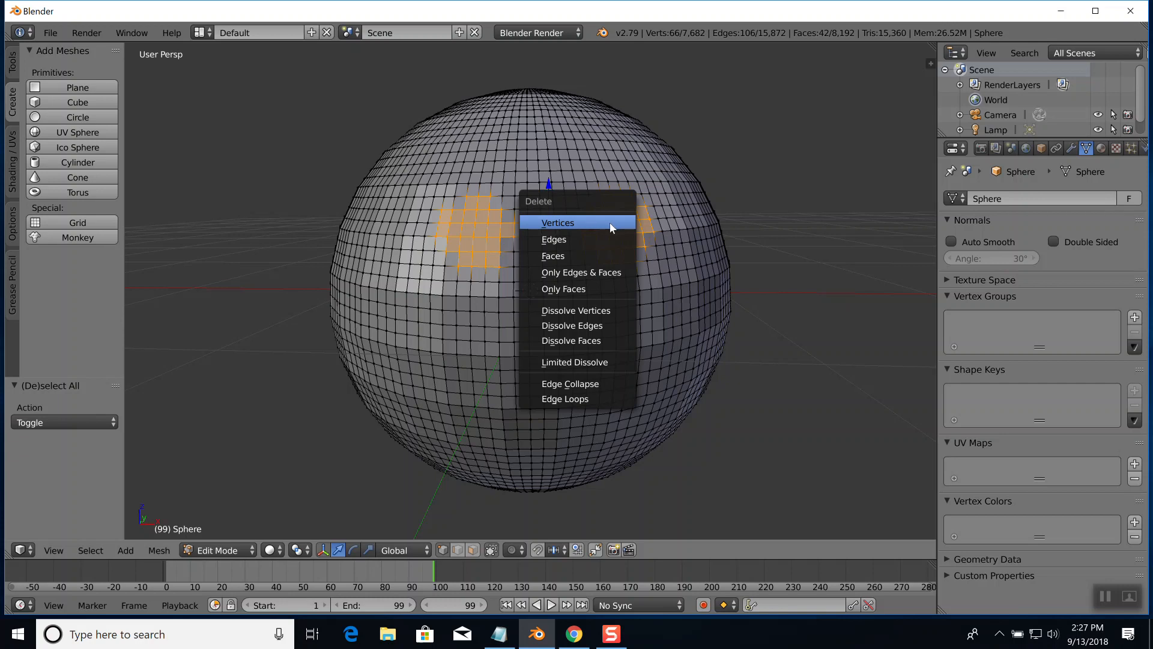
click(572, 227)
mouse_move(622, 294)
middle_down()
mouse_move(637, 294)
mouse_move(604, 287)
middle_up()
key(Tab)
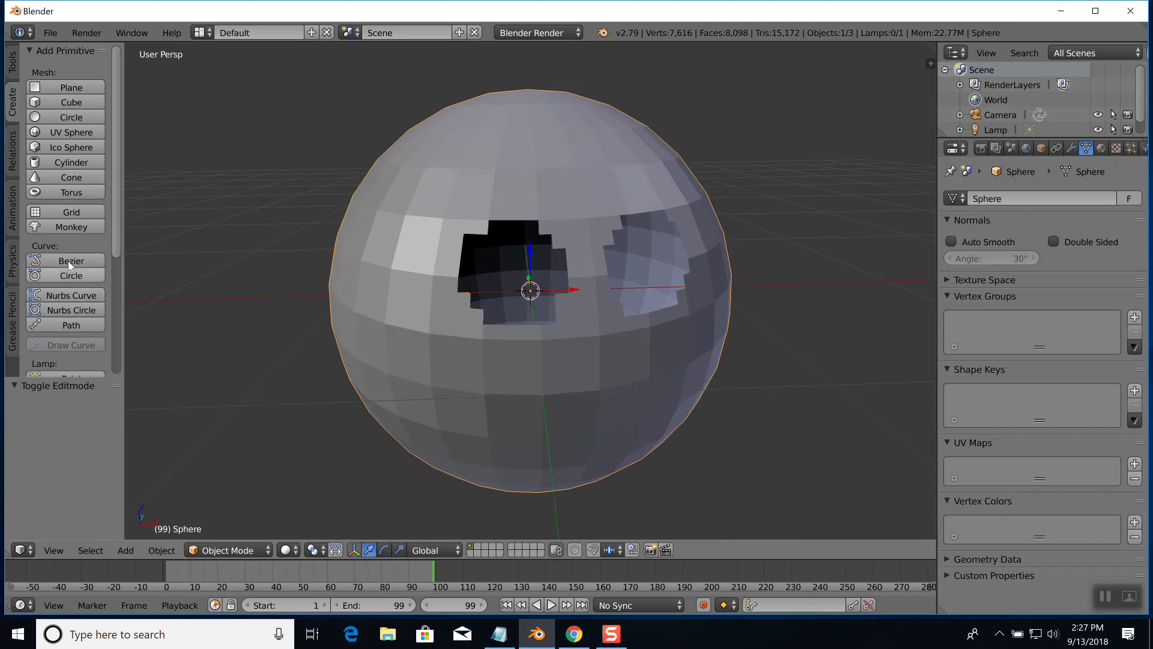
Add a UV sphere with 32 segments, 16 rings and size 1.000, and scale it to 0.241 as an eyeball
key(a)
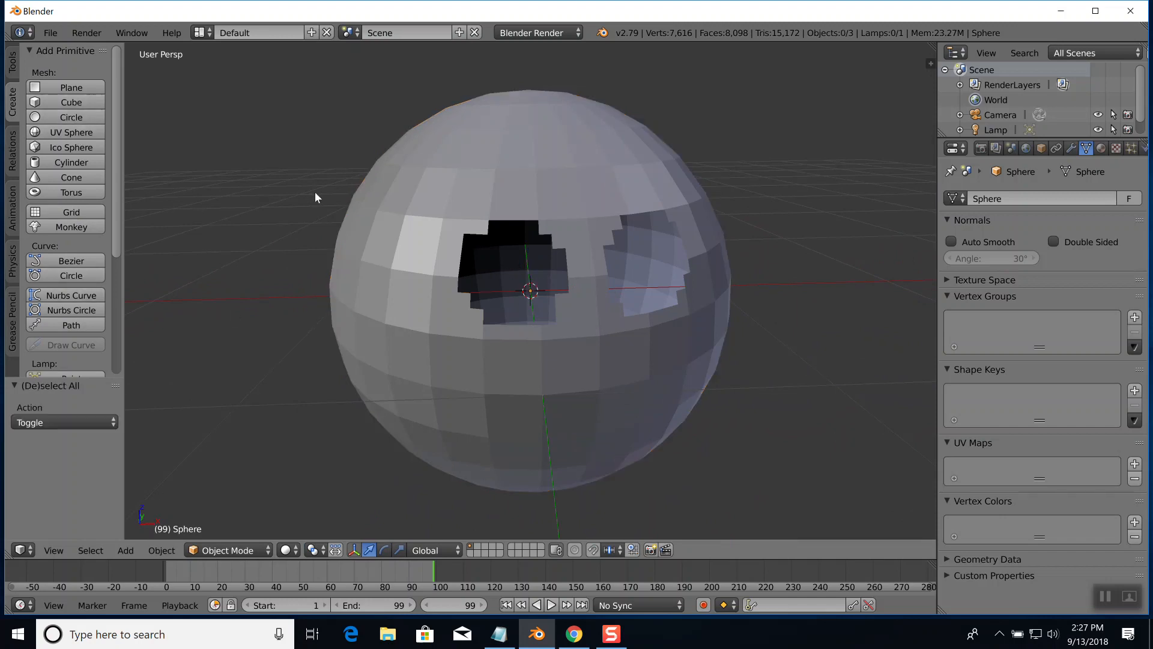
click(78, 134)
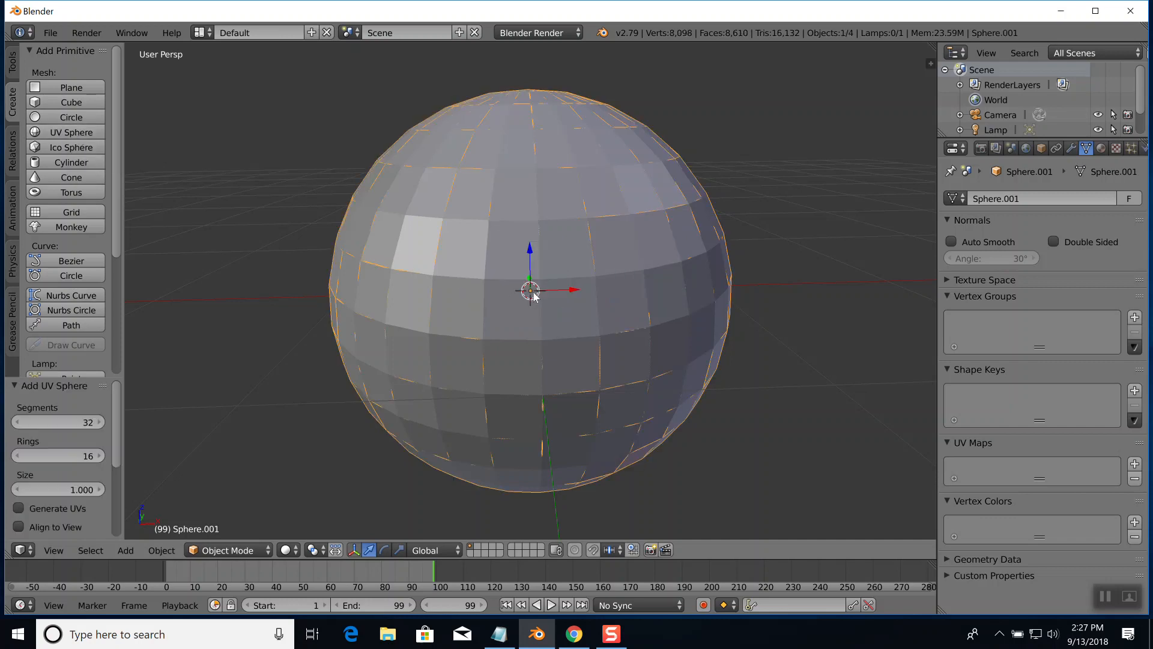
key(s)
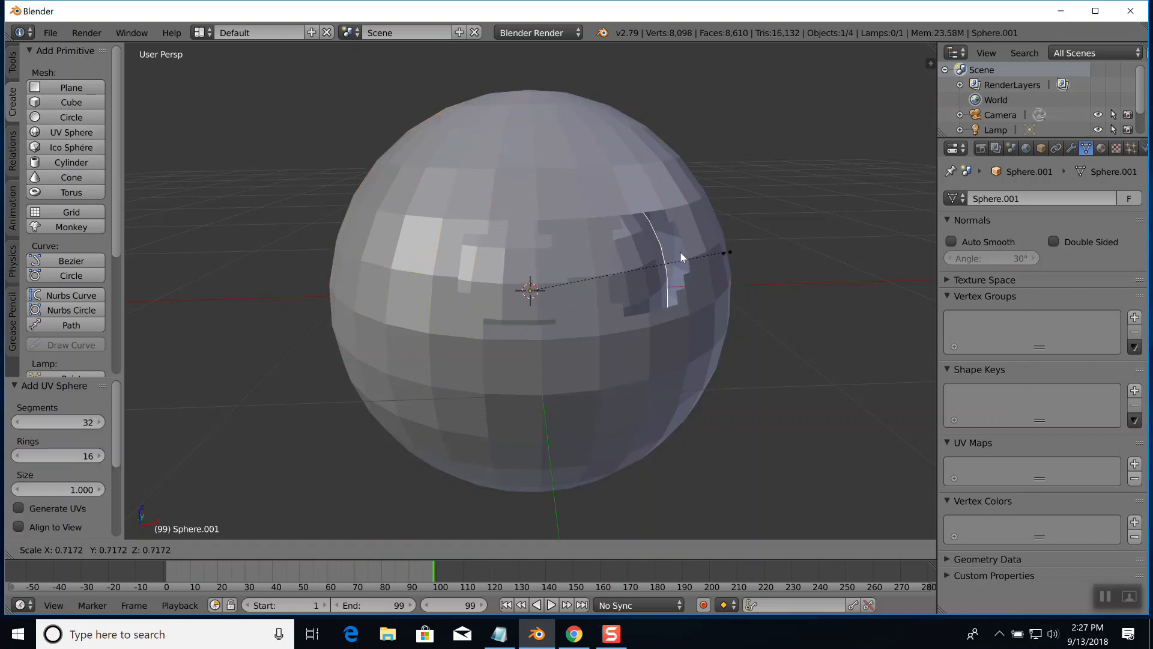
click(593, 264)
Move the small sphere out of the large sphere's centre and into the right-hand eye opening
middle_drag(593, 264, 636, 268)
key(g)
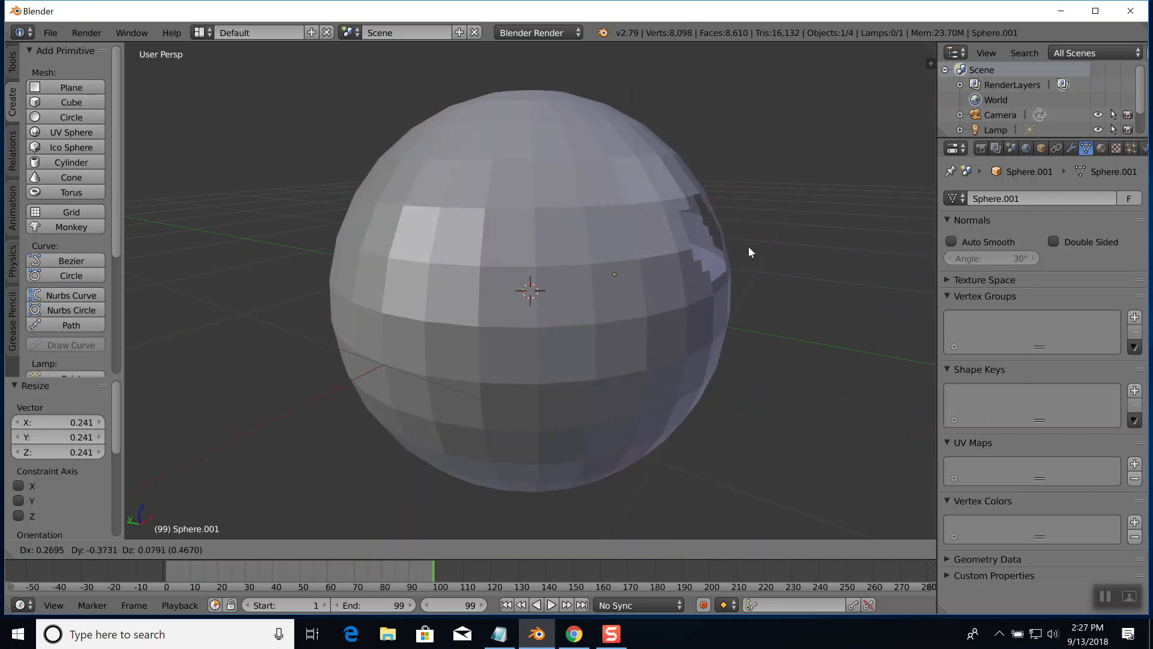
click(777, 233)
middle_drag(790, 232, 741, 231)
key(g)
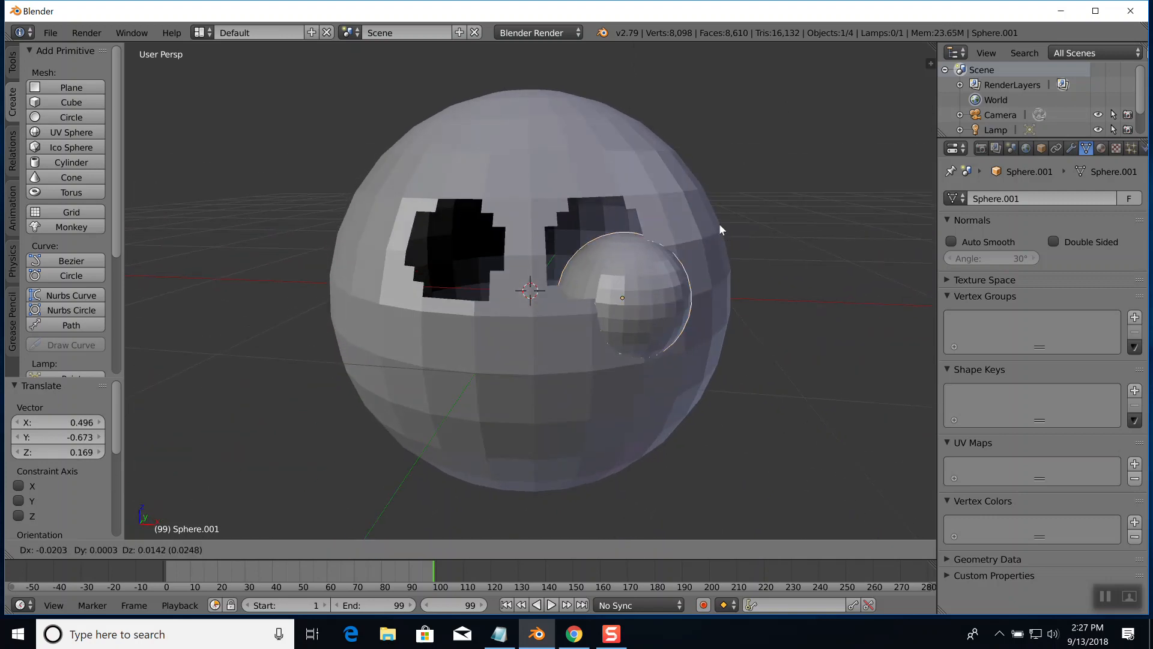
click(699, 190)
Slightly rescale the eyeball and nudge its position to fit the eye opening
key(s)
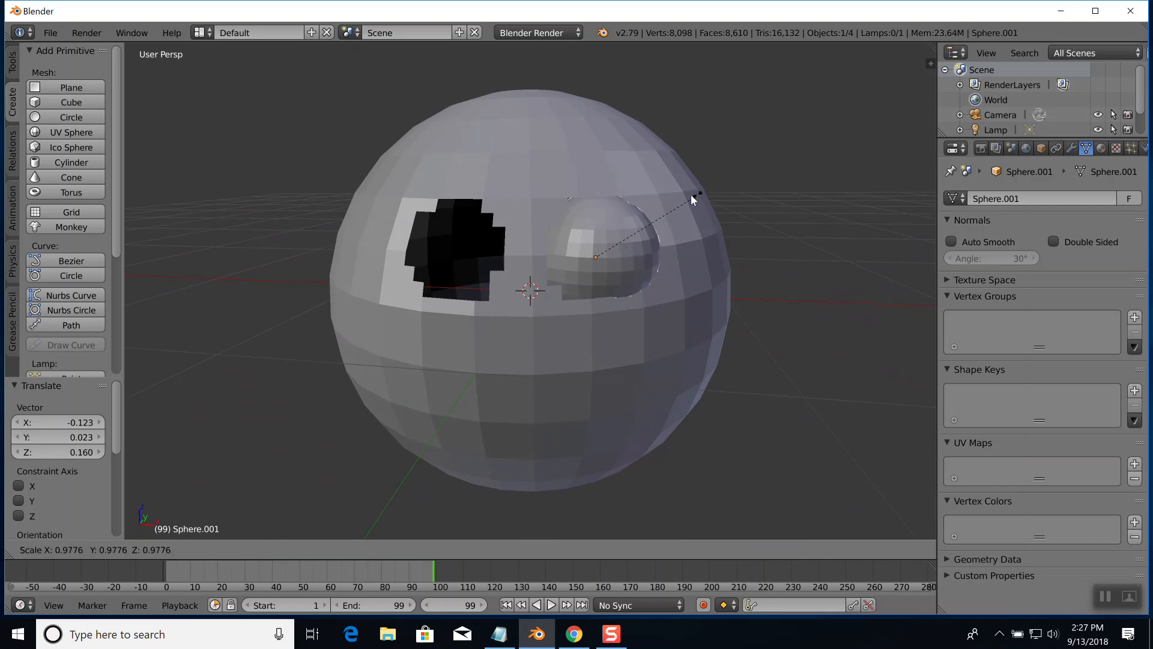
click(694, 196)
key(g)
click(693, 193)
key(g)
click(694, 190)
In the large sphere's Edit Mode, pull two vertices on the upper inner rim of the eye opening closer to the eyeball
mouse_move(749, 236)
middle_down()
mouse_move(769, 236)
mouse_move(731, 236)
middle_up()
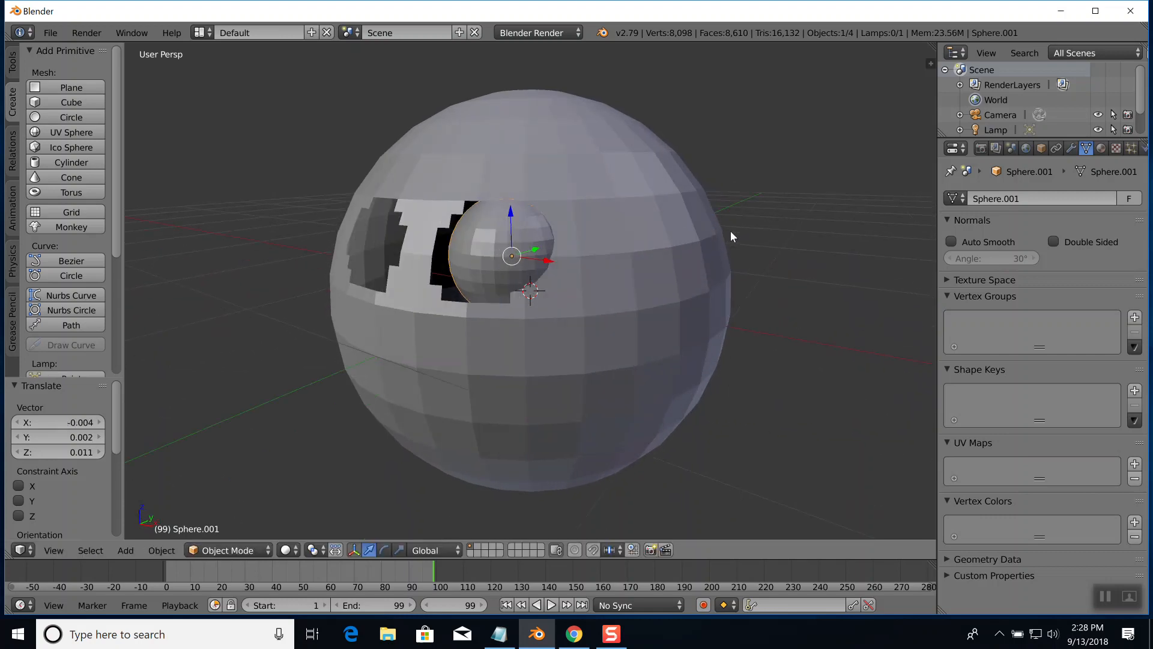
mouse_move(670, 250)
middle_down()
mouse_move(690, 245)
mouse_move(673, 250)
middle_up()
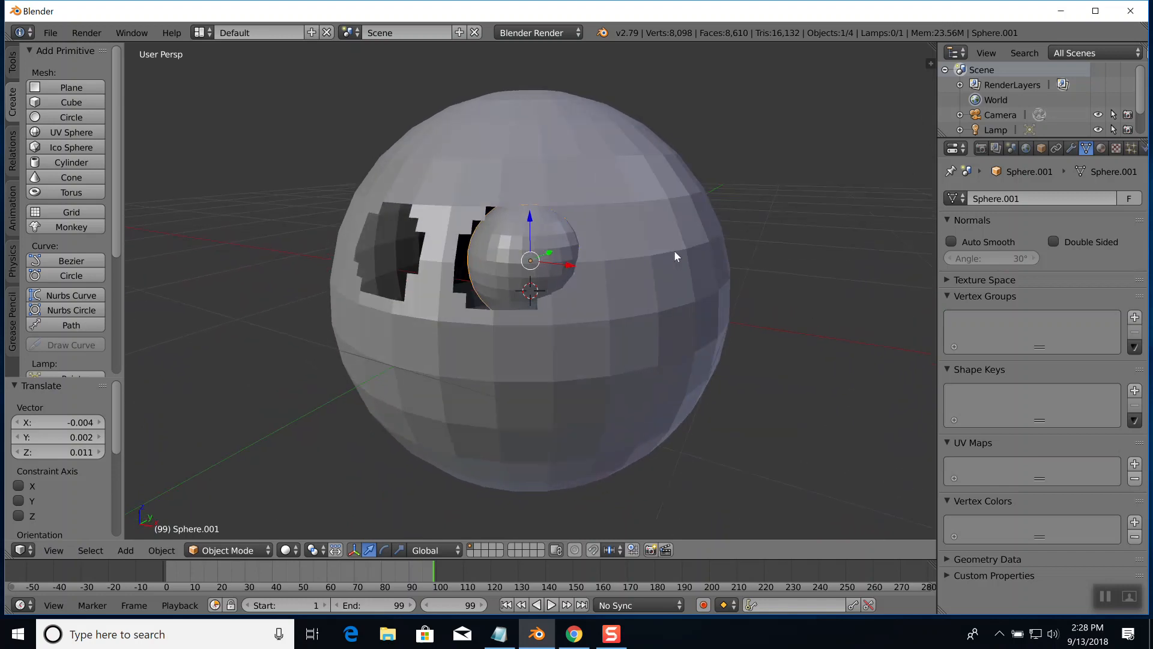
right_click(486, 187)
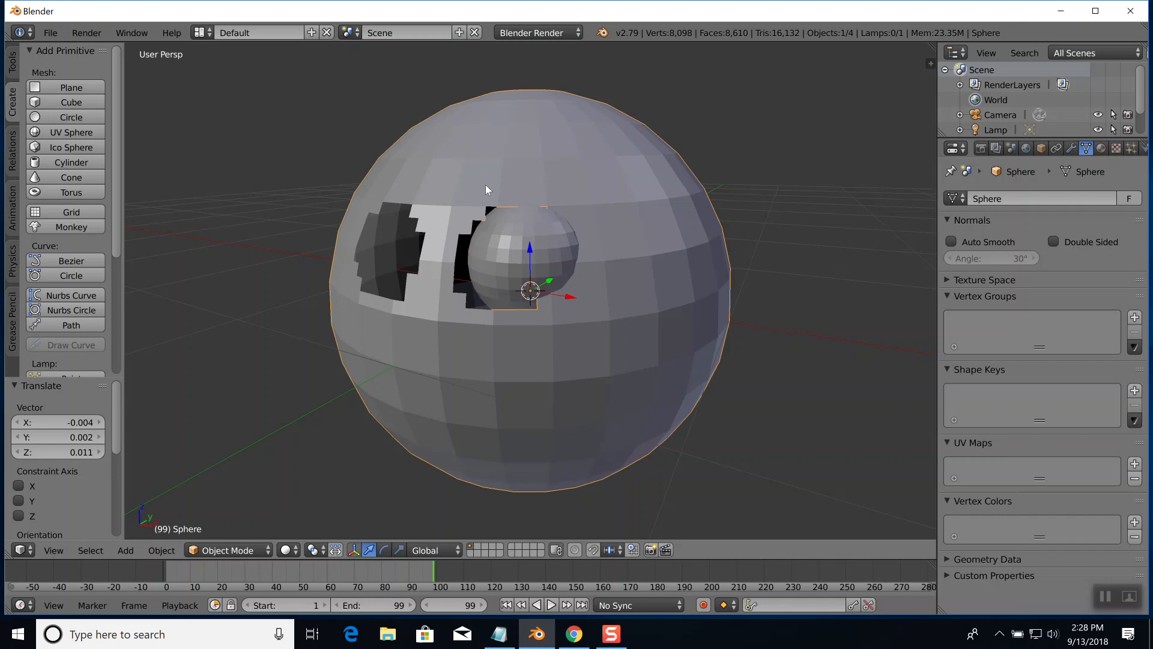
key(Tab)
right_click(458, 234)
drag(458, 234, 473, 220)
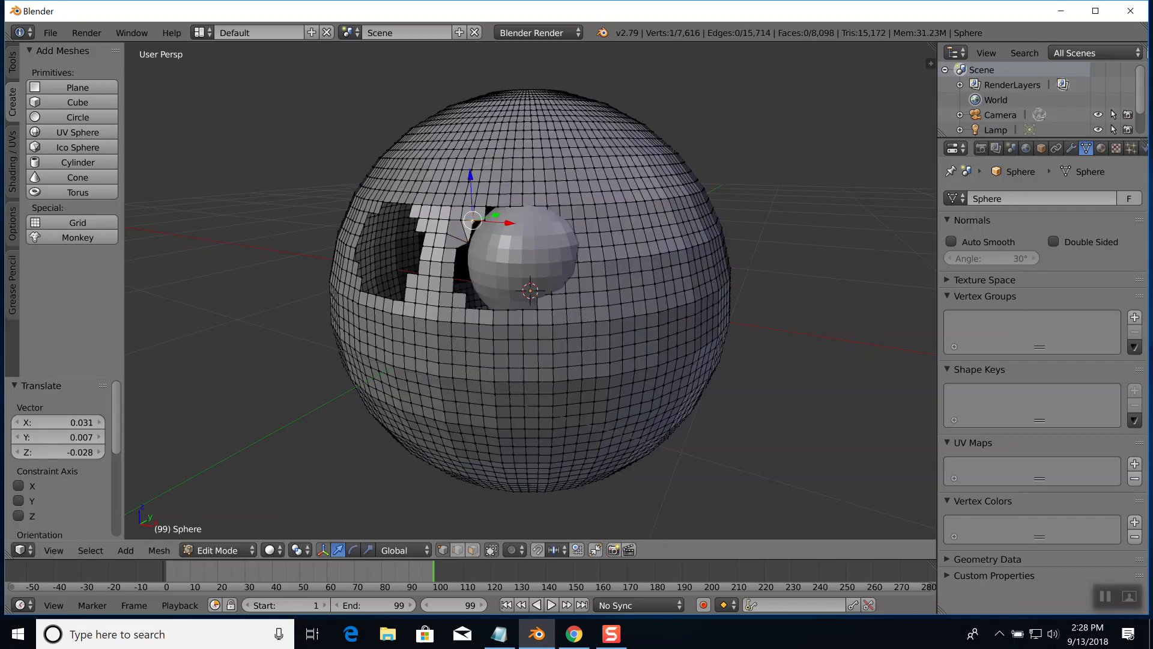
key(g)
click(479, 221)
right_click(486, 210)
key(g)
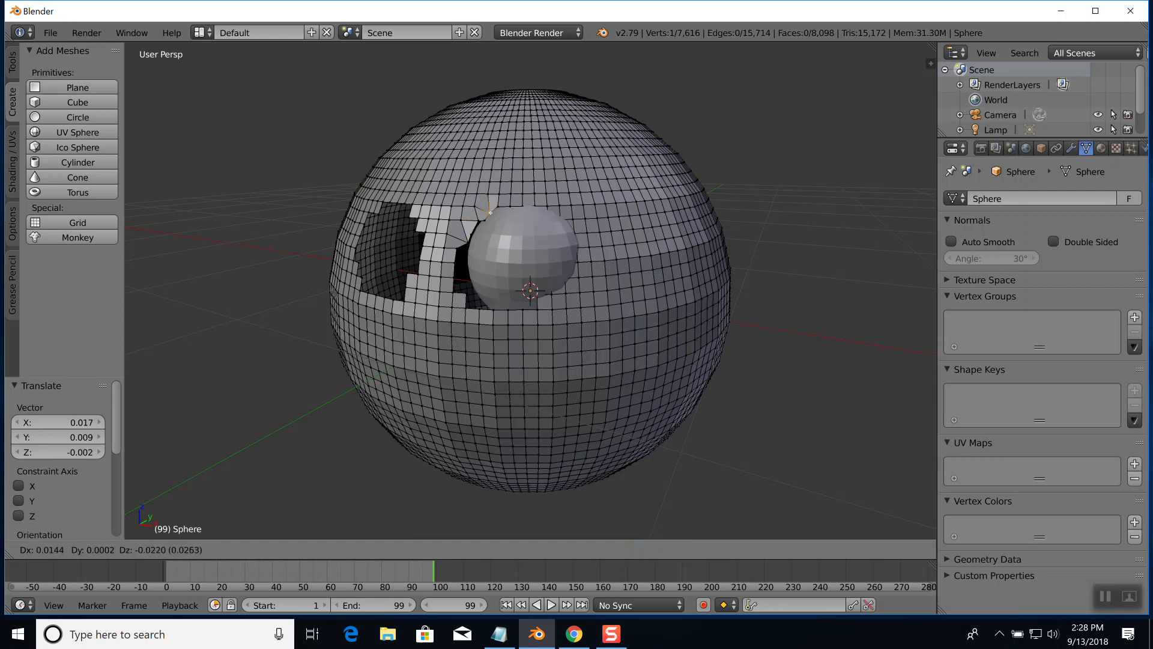
click(485, 212)
middle_drag(522, 227, 585, 230)
key(Tab)
Reposition the eyeball in its opening with two small moves, the second shifting it about -0.079 along Y so it protrudes forward
mouse_move(679, 236)
middle_down()
mouse_move(640, 232)
mouse_move(658, 228)
middle_up()
right_click(537, 204)
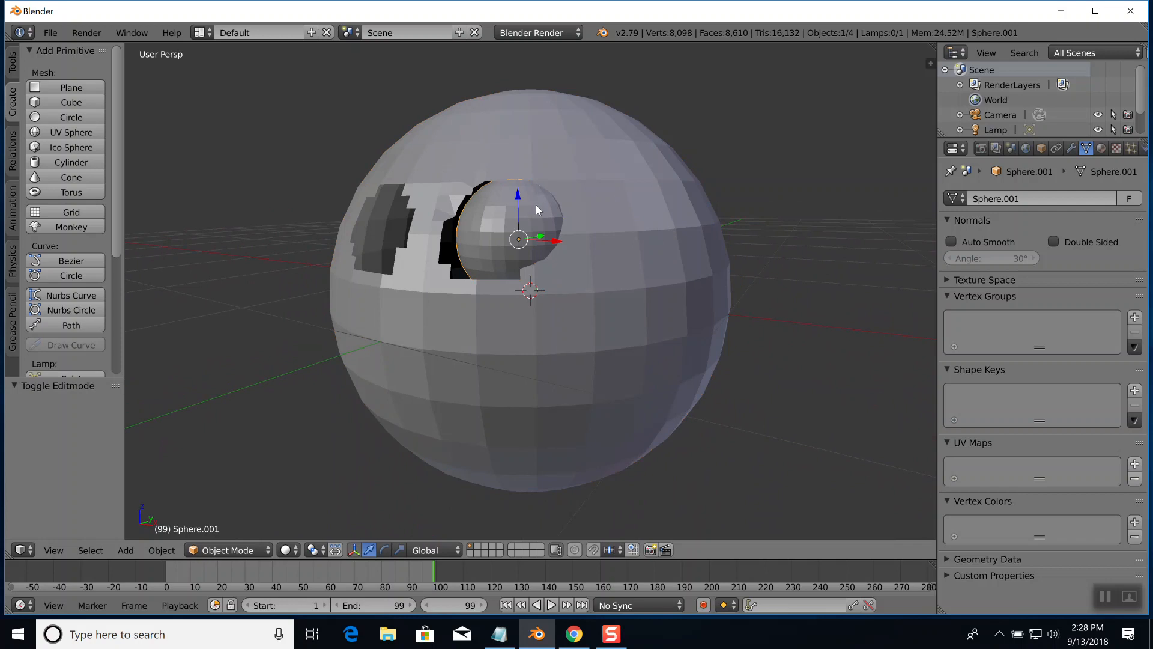
key(g)
click(525, 206)
middle_drag(607, 217, 582, 228)
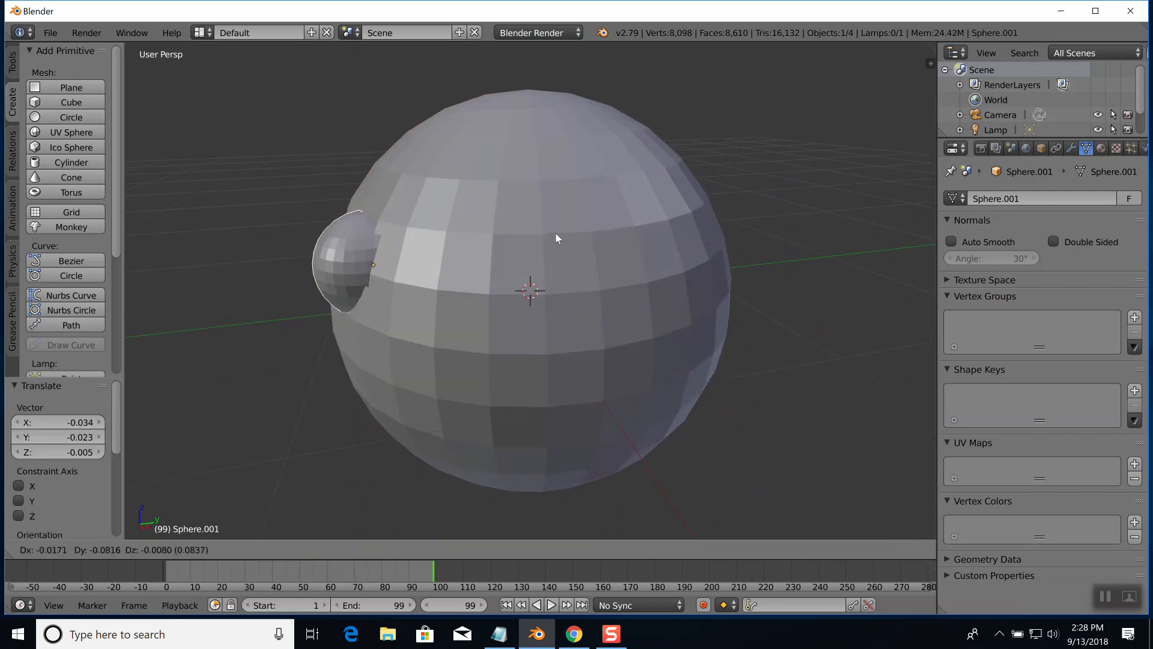
click(556, 233)
middle_drag(556, 232, 607, 226)
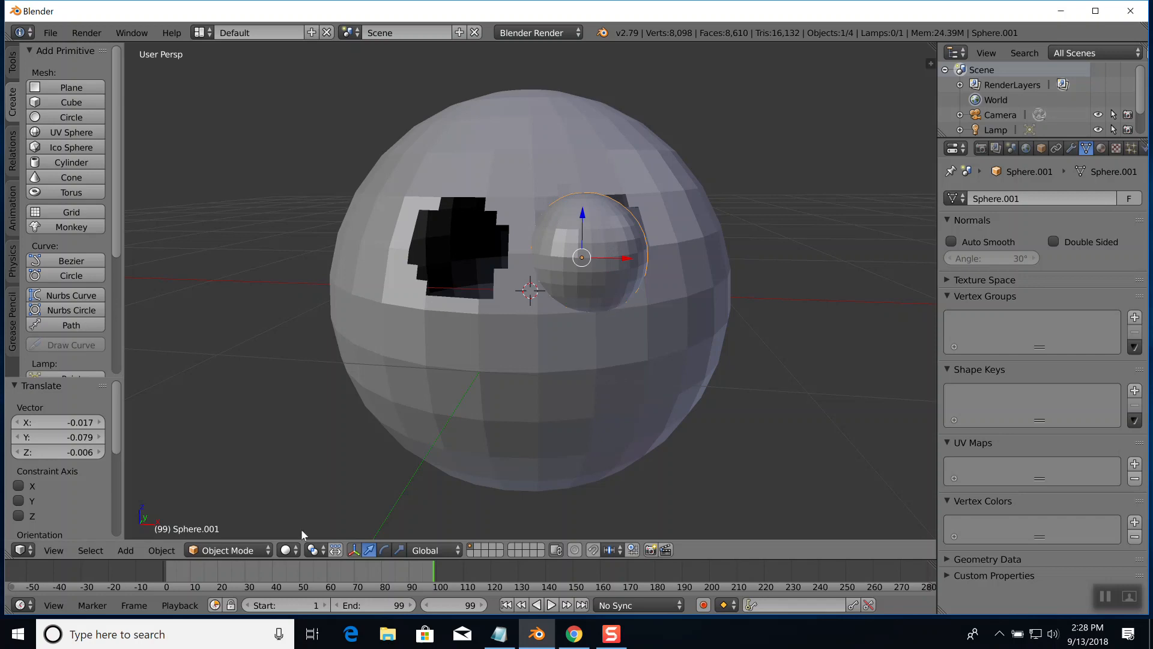
Insert a LocRotScale keyframe for the eyeball at frame 0
click(170, 574)
key(alt+a)
key(alt+a)
key(i)
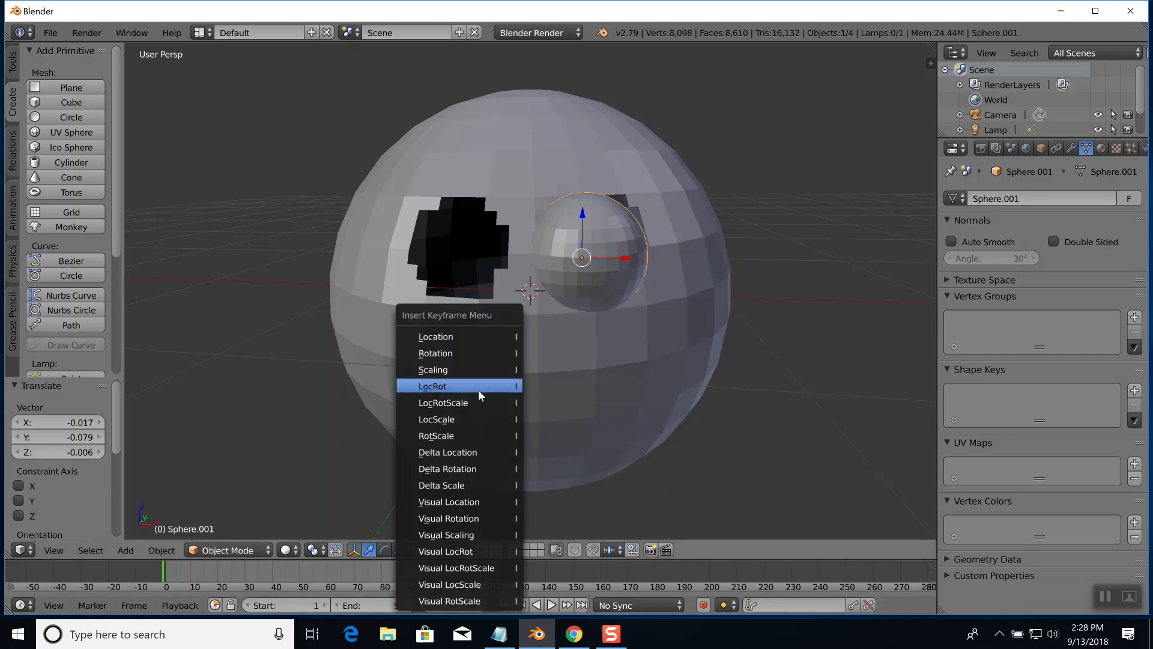
click(457, 402)
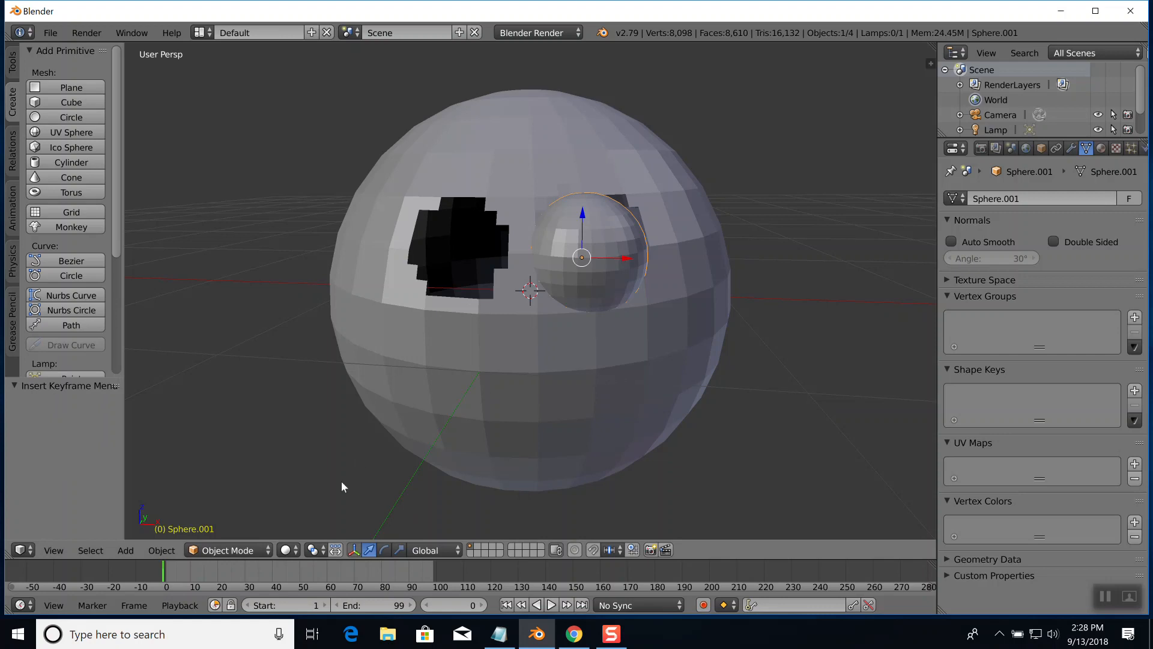
Go to frame 40 and rotate the eyeball about 337° around the global Z axis
click(273, 569)
key(r)
key(z)
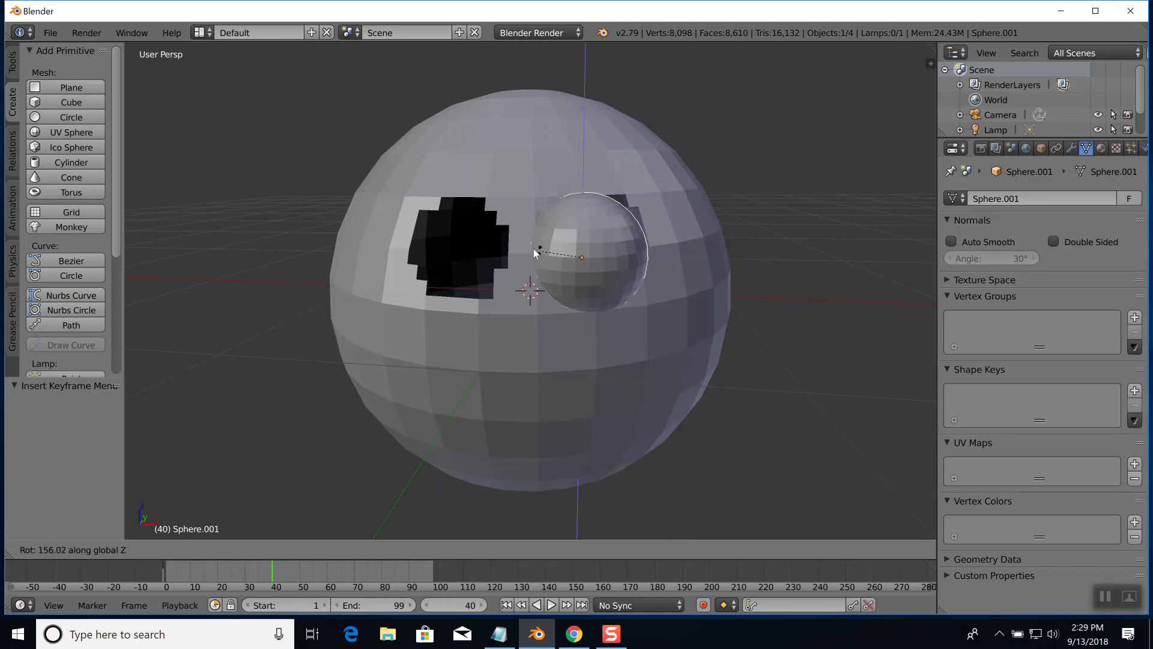
click(632, 272)
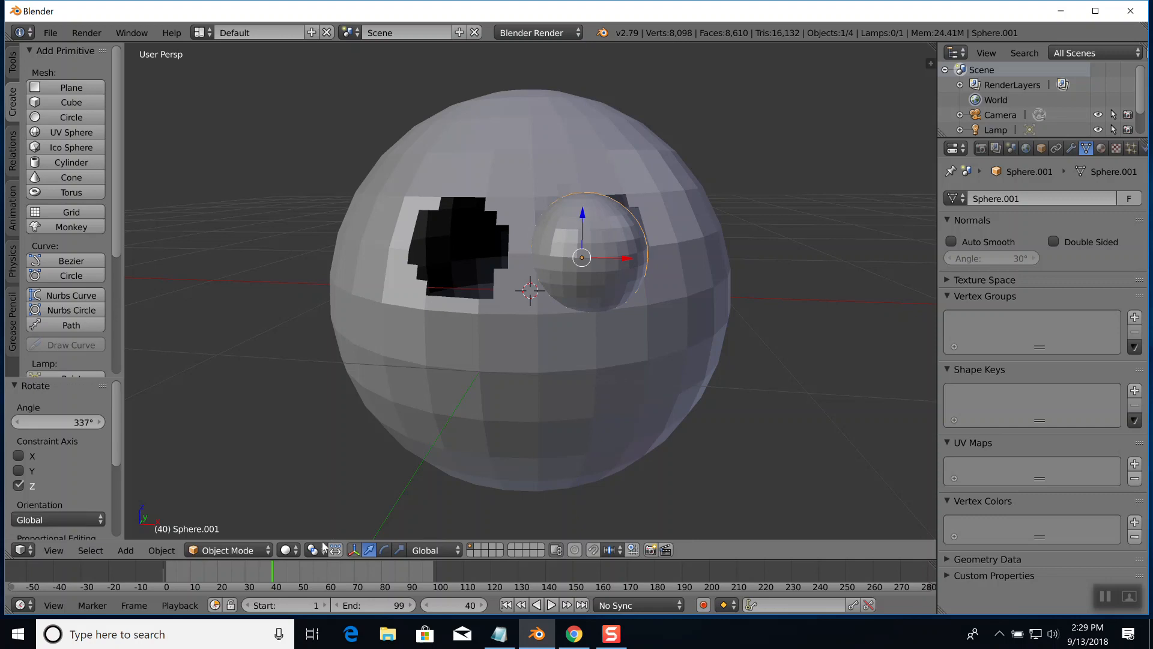
Set the animation's end frame to 200
key(e)
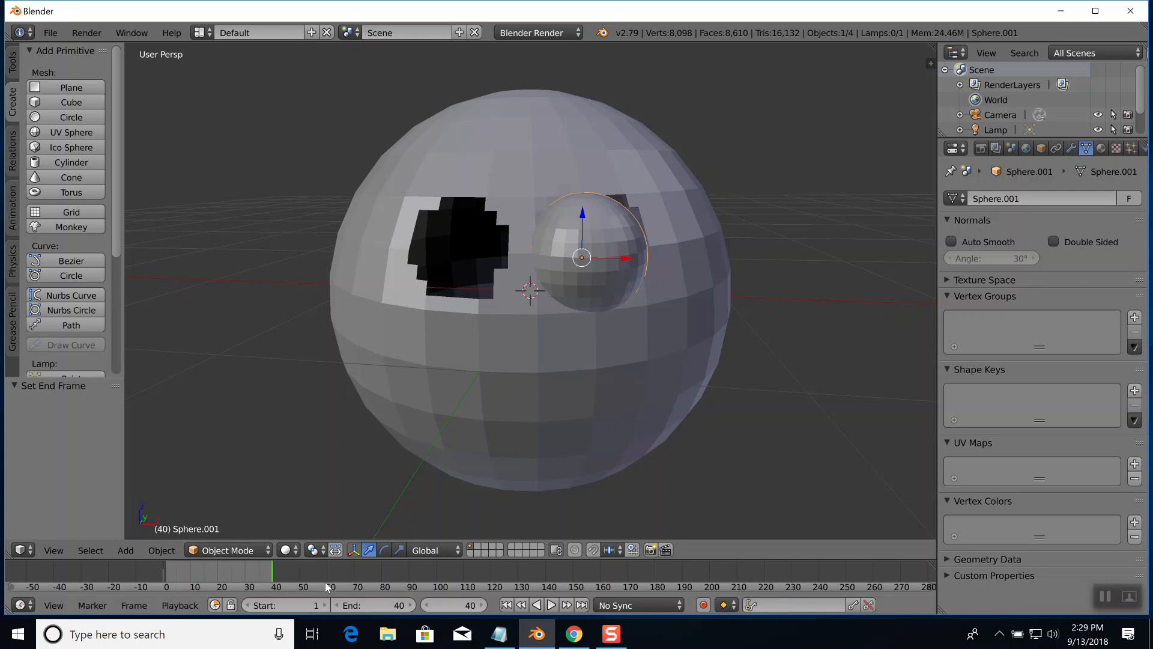
click(455, 605)
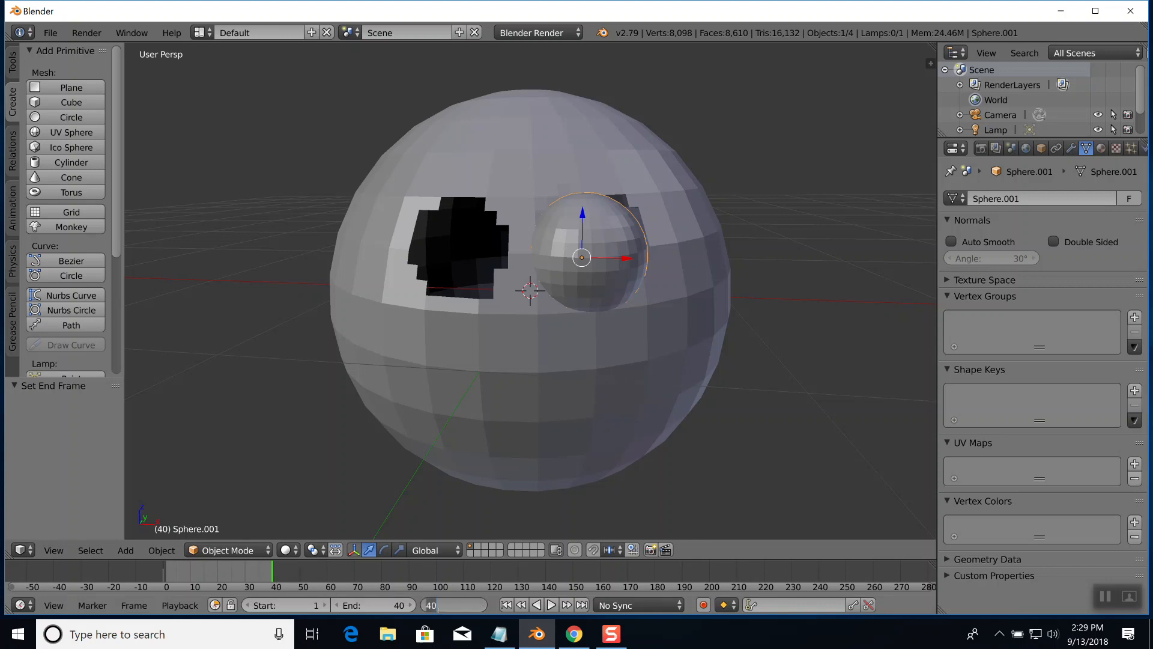
click(384, 605)
text(200)
key(Return)
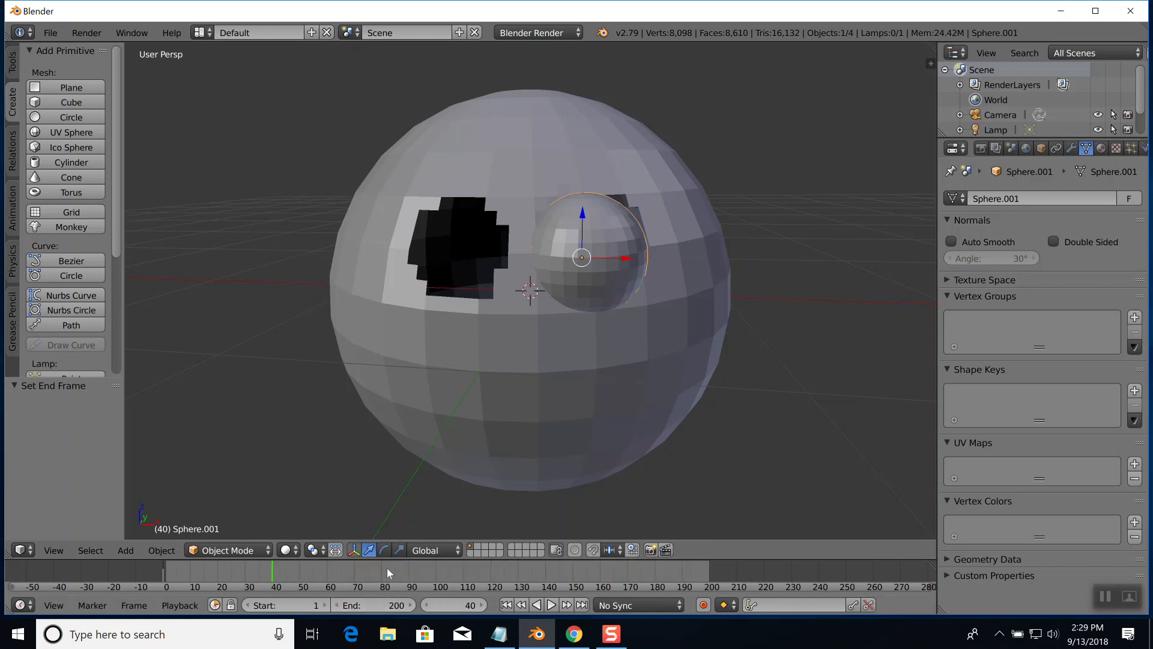
Insert a LocRotScale keyframe for the eyeball at frame 40 and set the animation's end frame to 55
key(i)
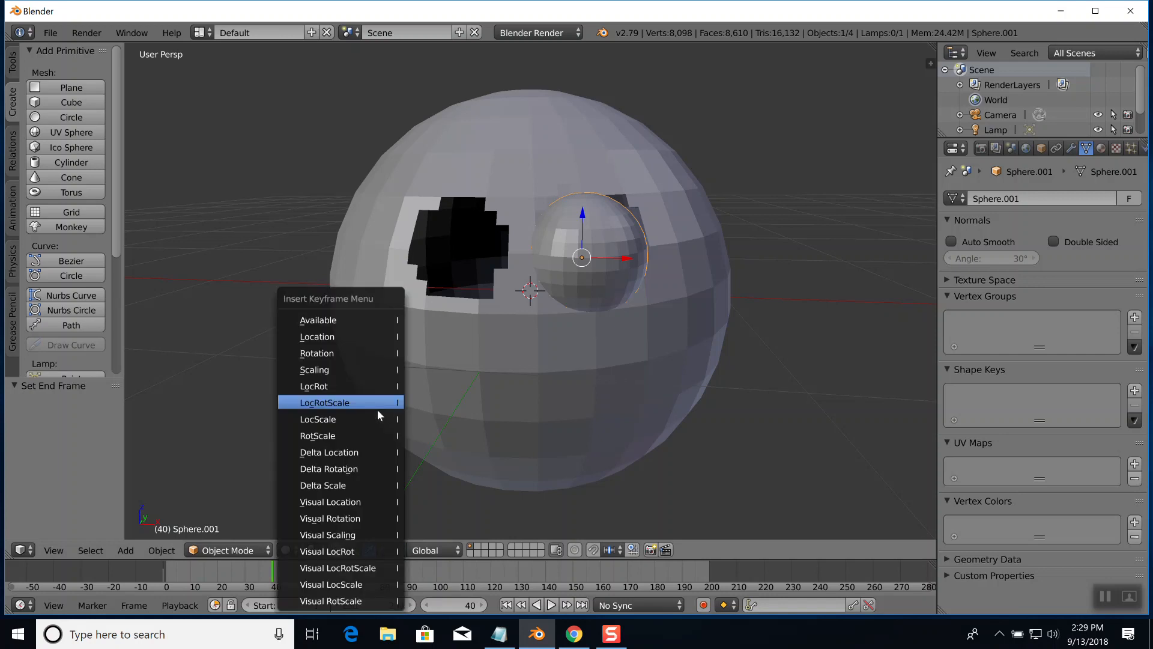
click(357, 405)
click(313, 566)
key(e)
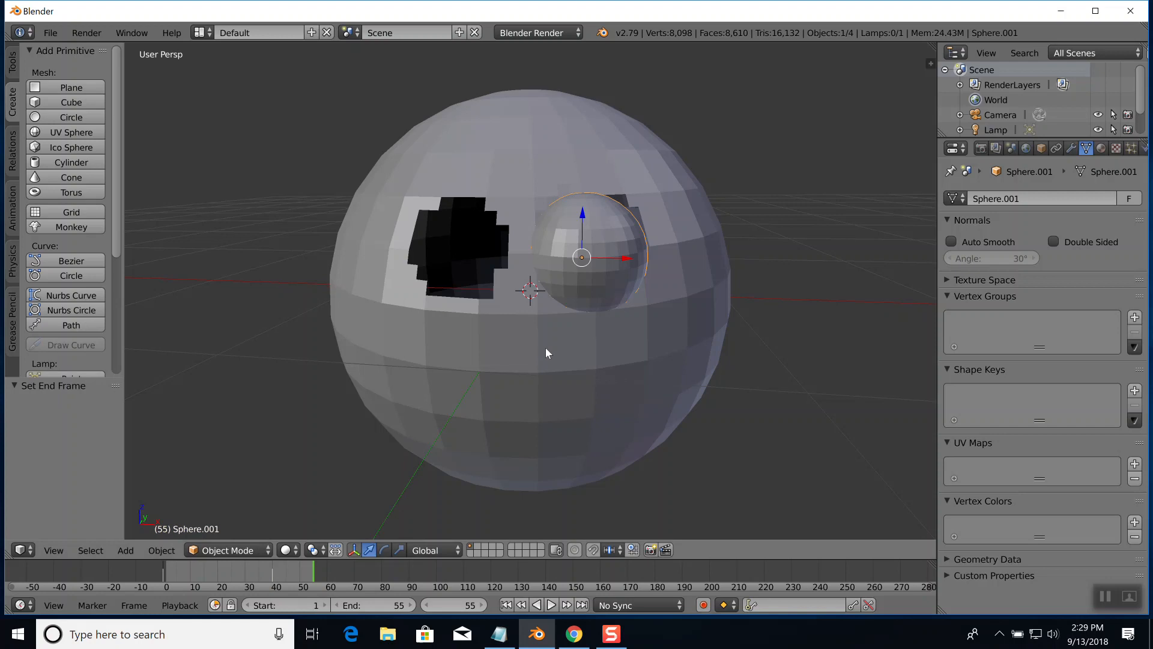
Play back the eyeball animation, and insert its LocRotScale keyframe again at frame 0
key(alt+a)
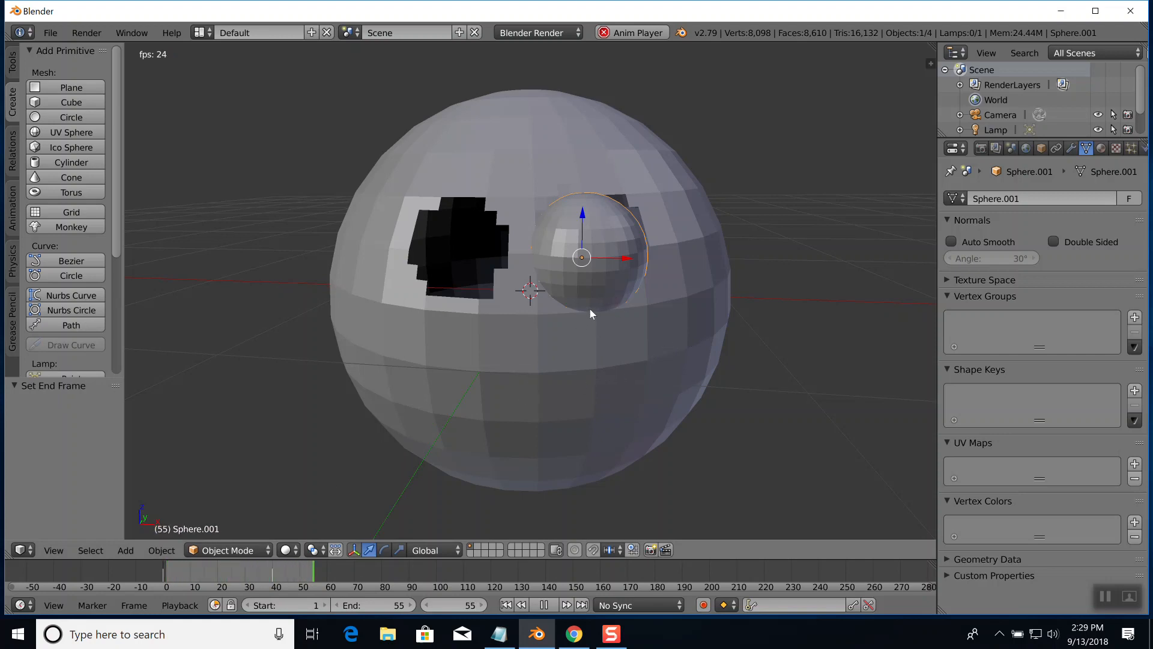
click(550, 602)
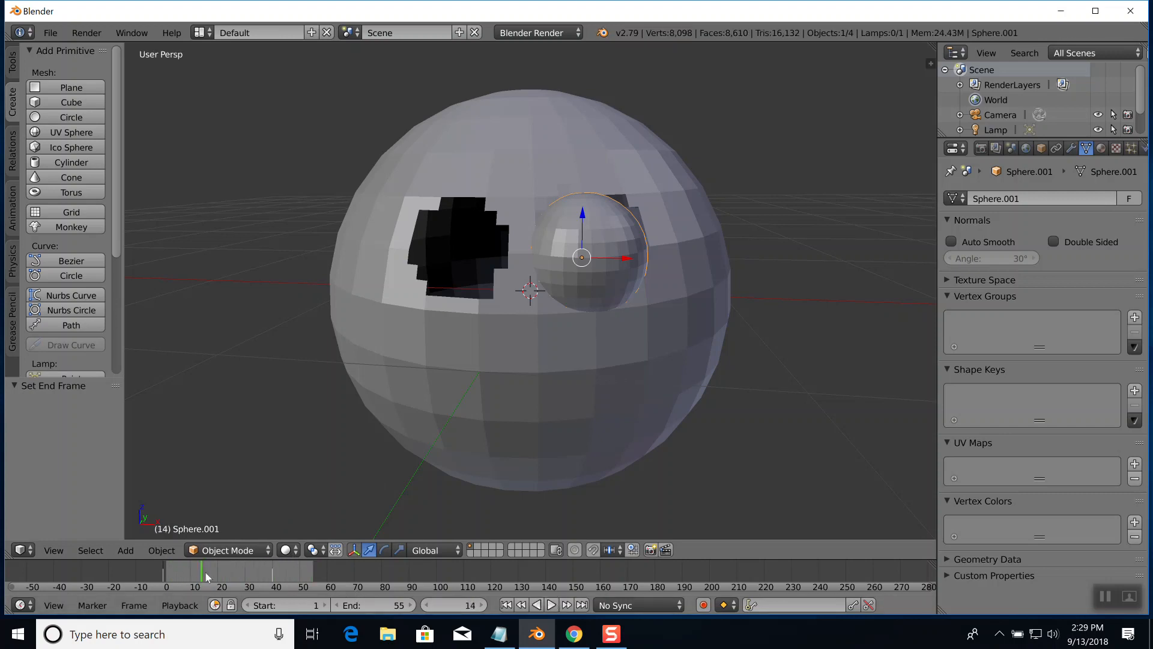
drag(203, 572, 160, 570)
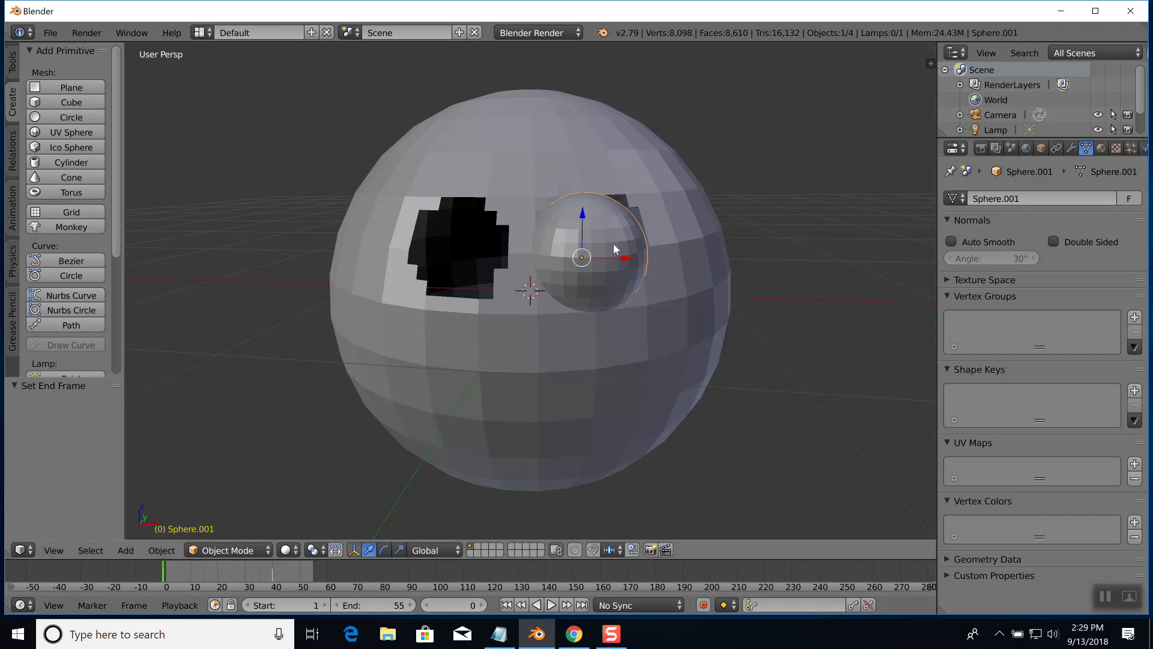
key(i)
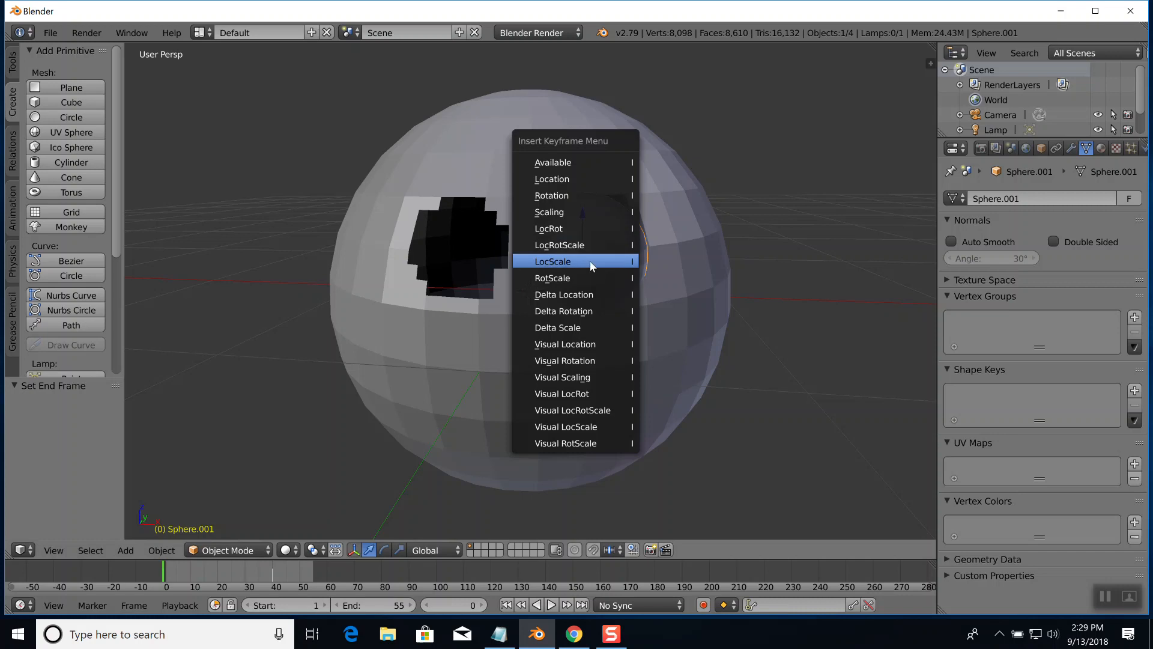
click(595, 247)
At frame 23, key the eyeball's LocRotScale with a rotation of about -152° around global Z, and play back the animation
drag(253, 570, 229, 571)
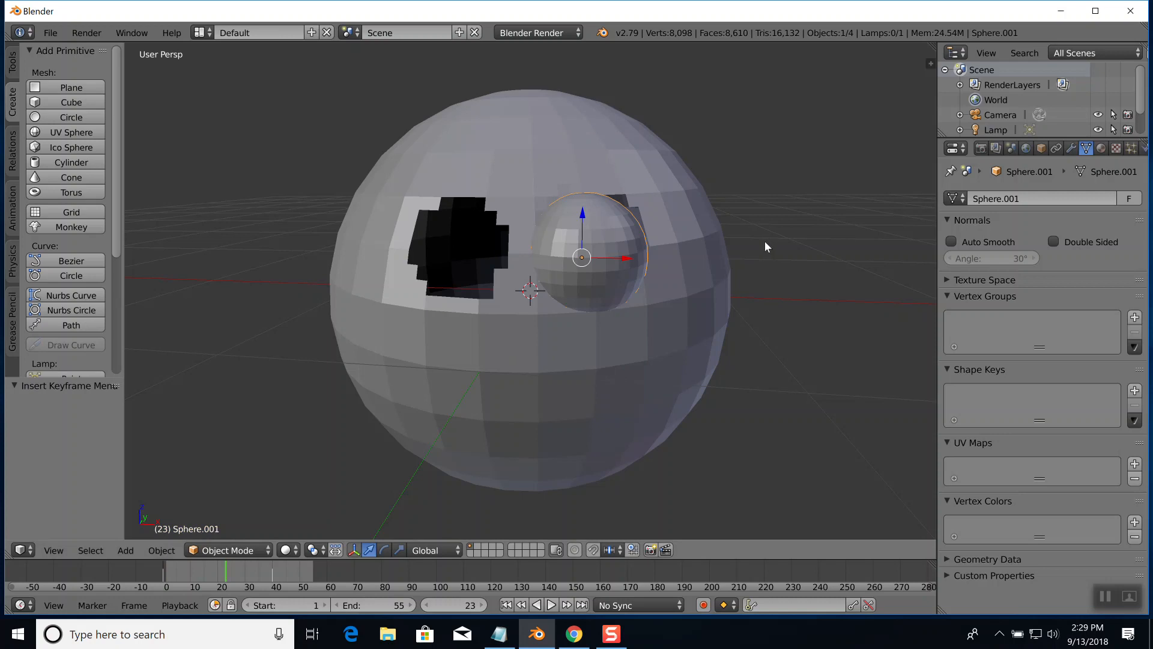
key(r)
key(z)
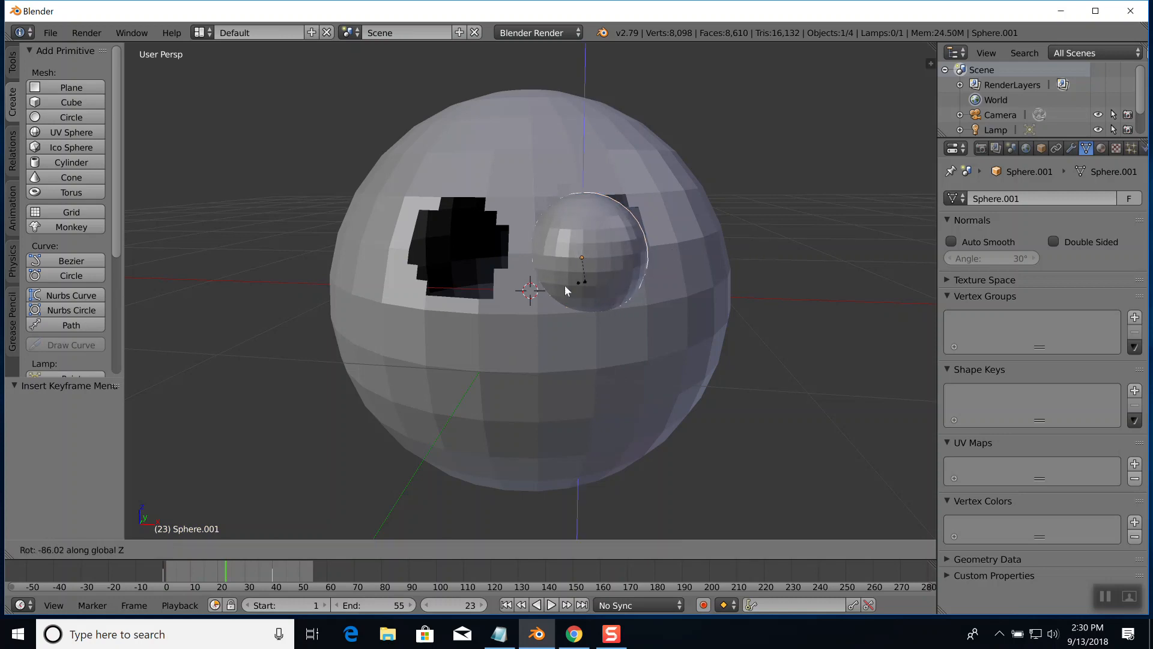
click(521, 299)
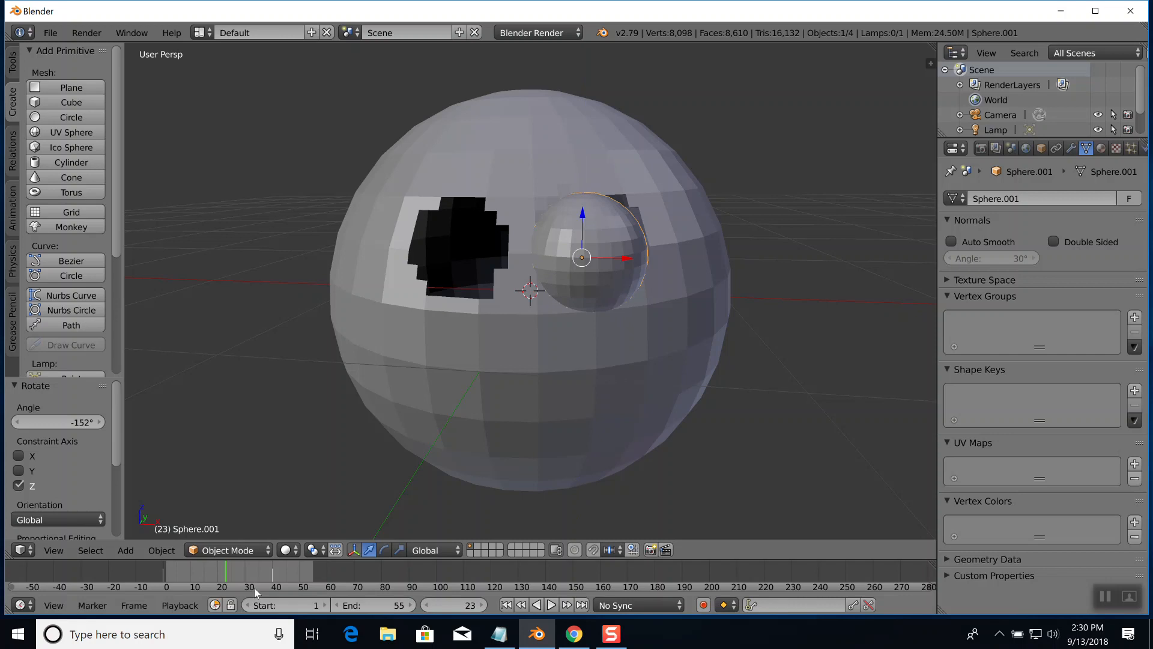
key(i)
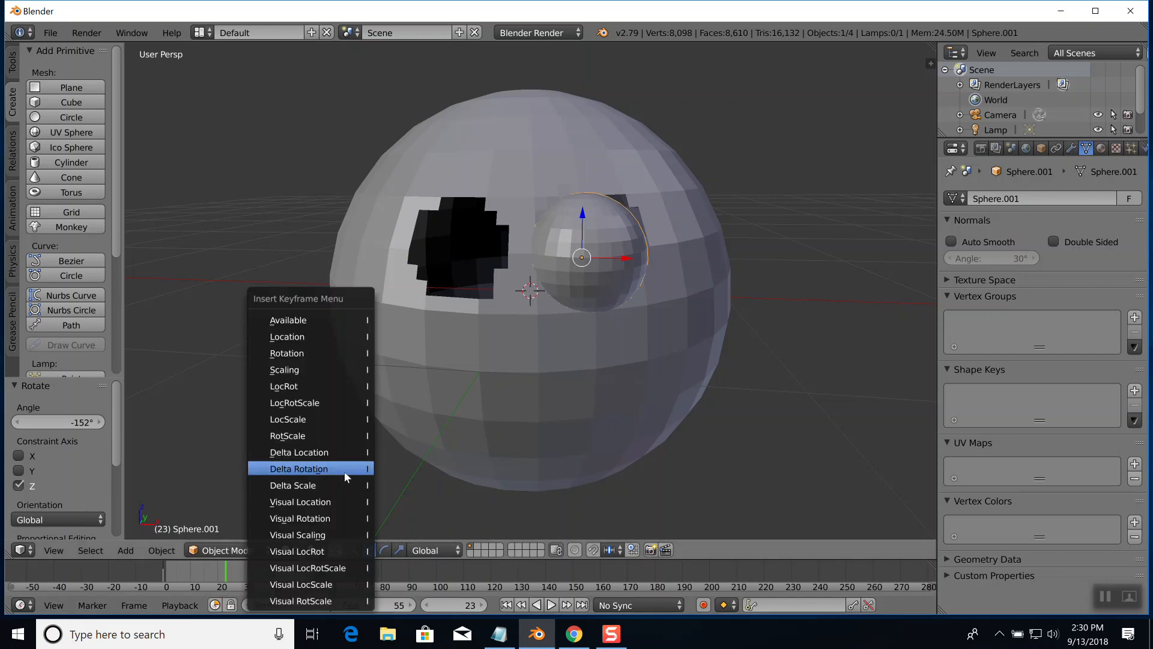
click(321, 402)
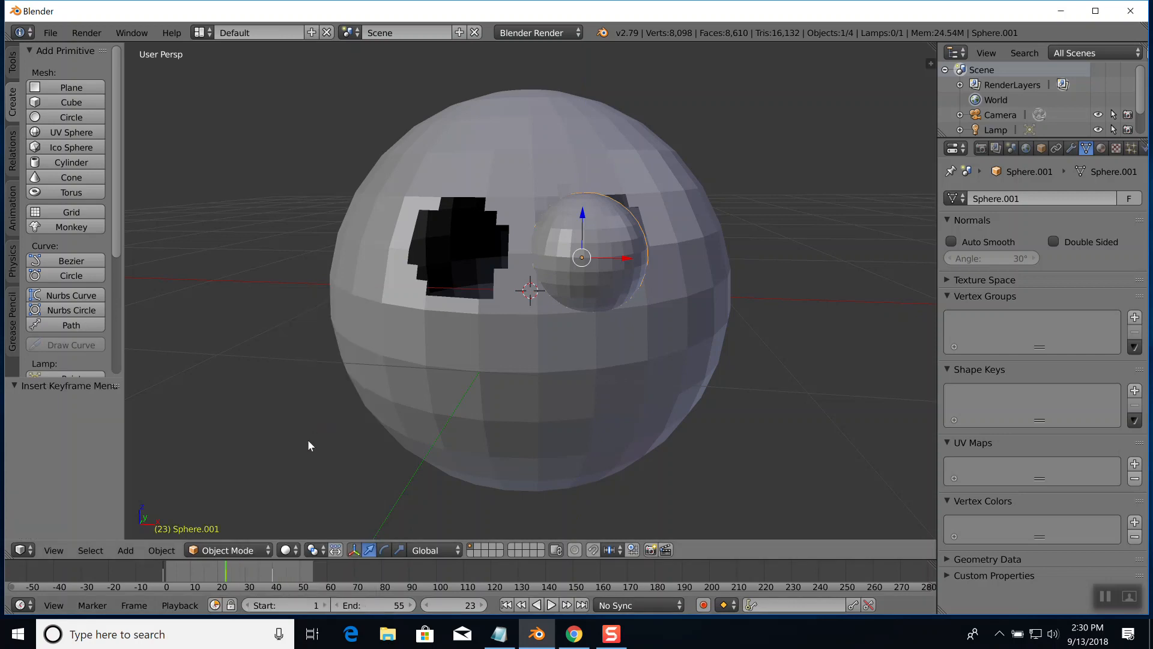
key(alt+a)
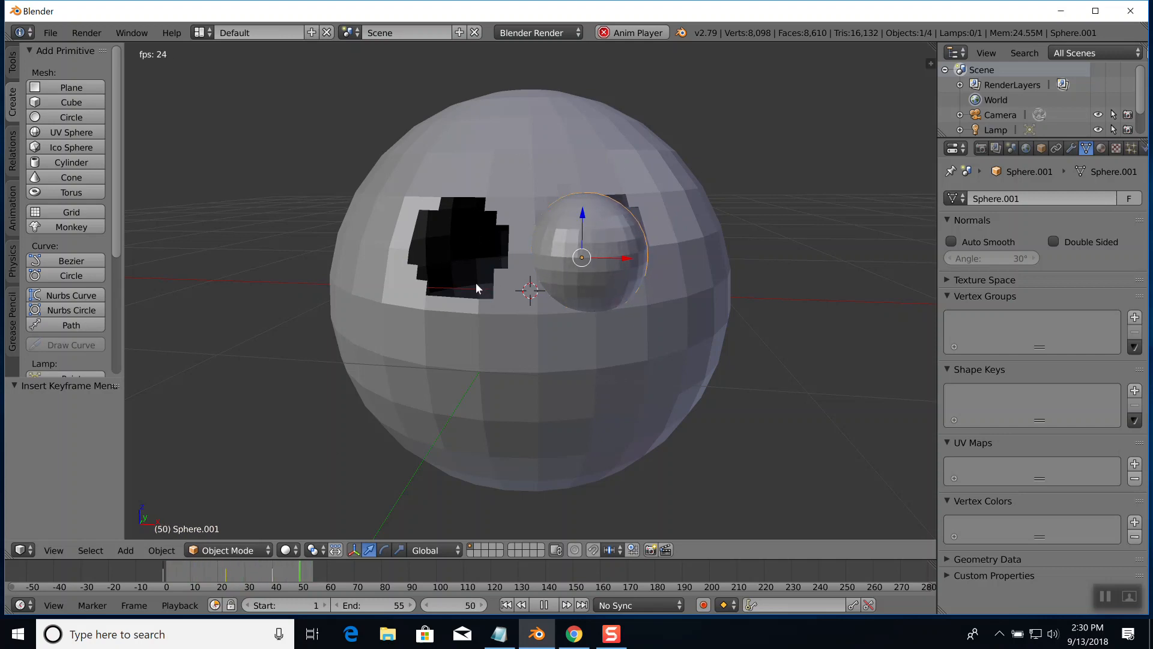
click(545, 603)
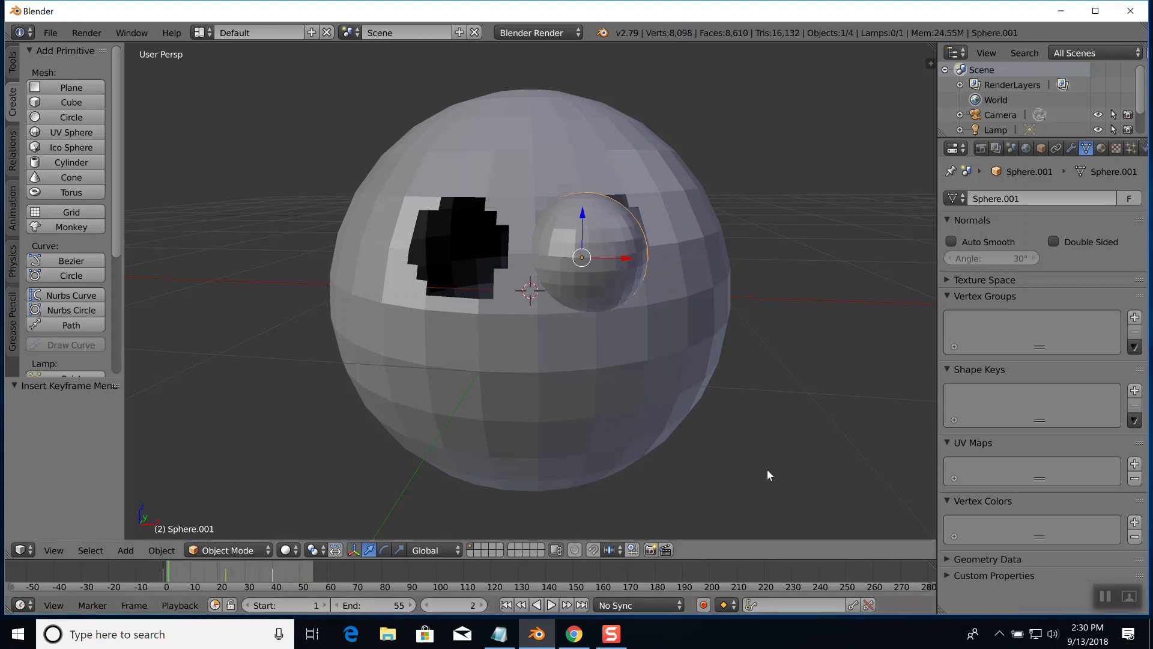